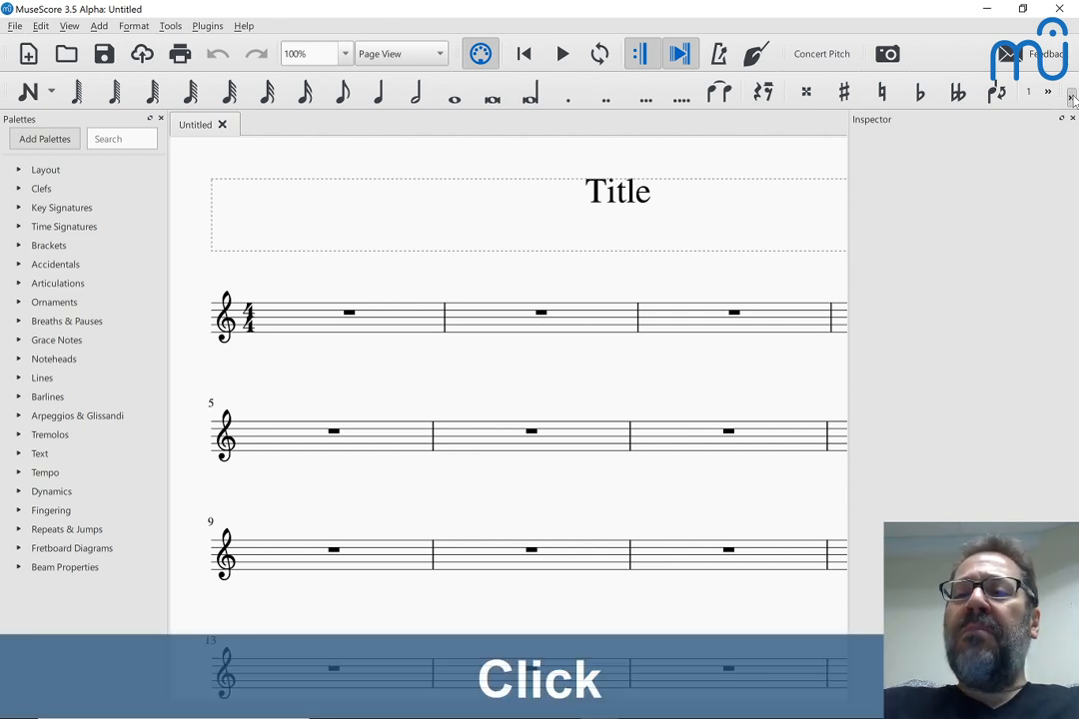
Step: Switch to the Basic workspace and expand its Accidentals palette
click(1072, 97)
click(1004, 105)
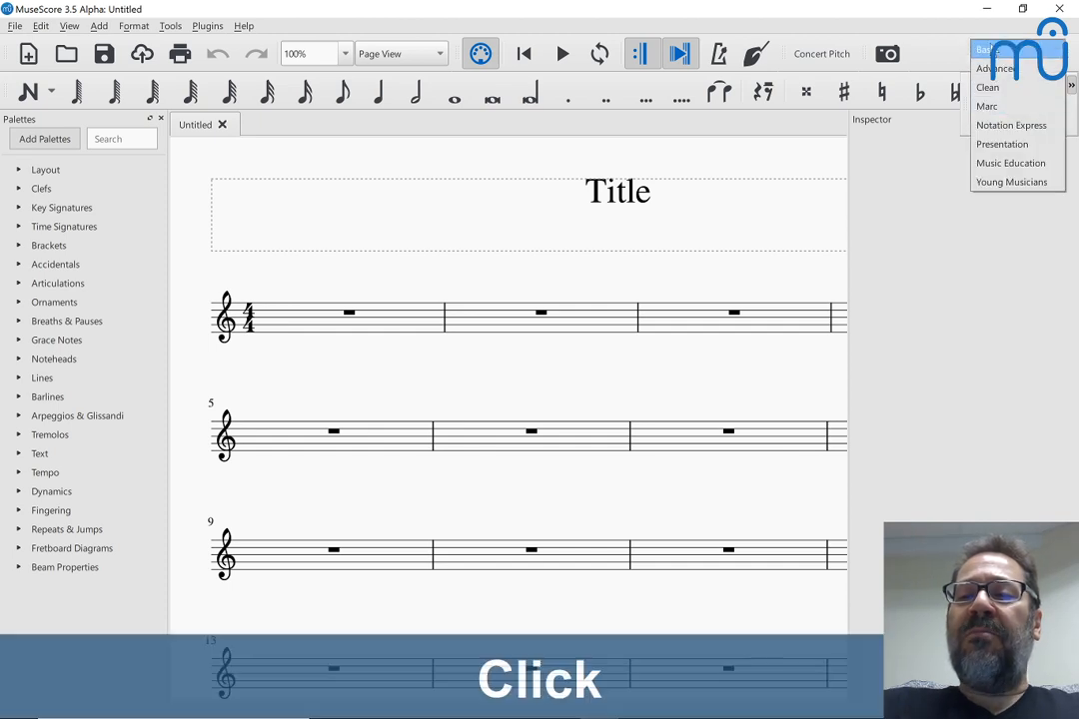
click(1004, 104)
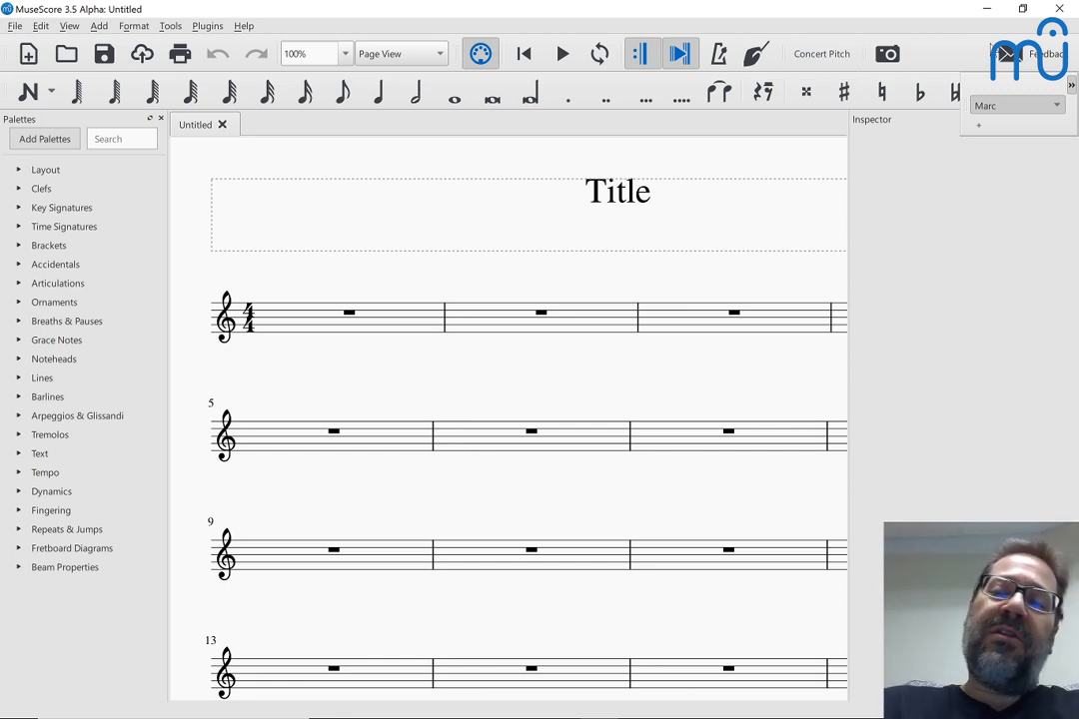
key(Up)
key(Up)
key(Up)
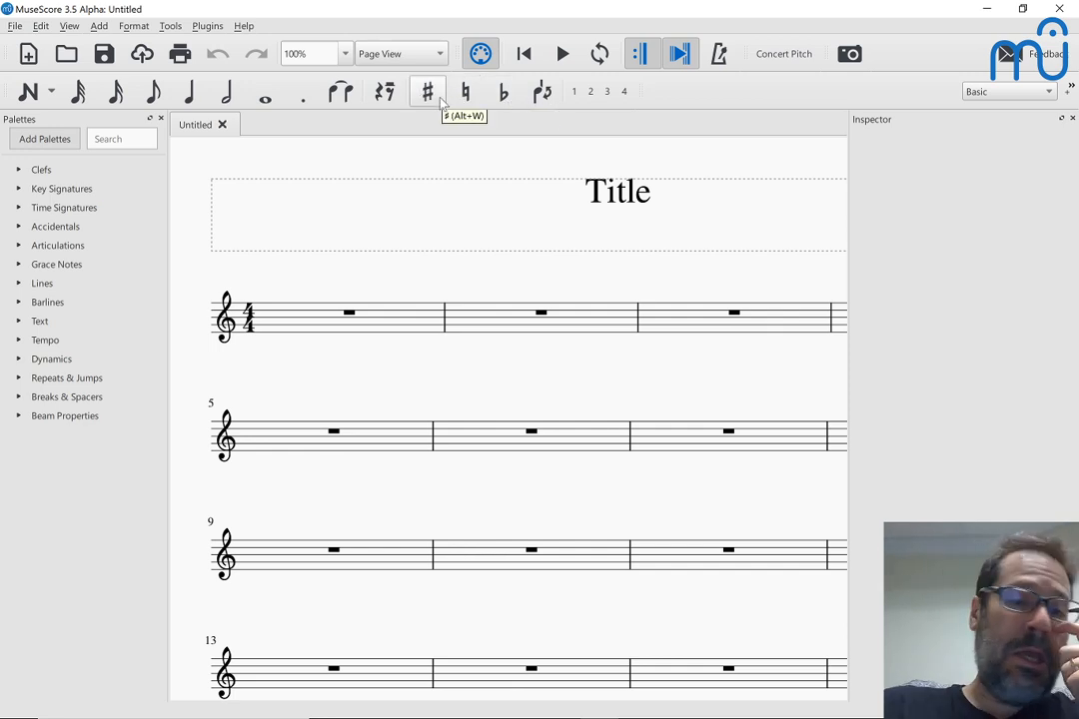
click(18, 226)
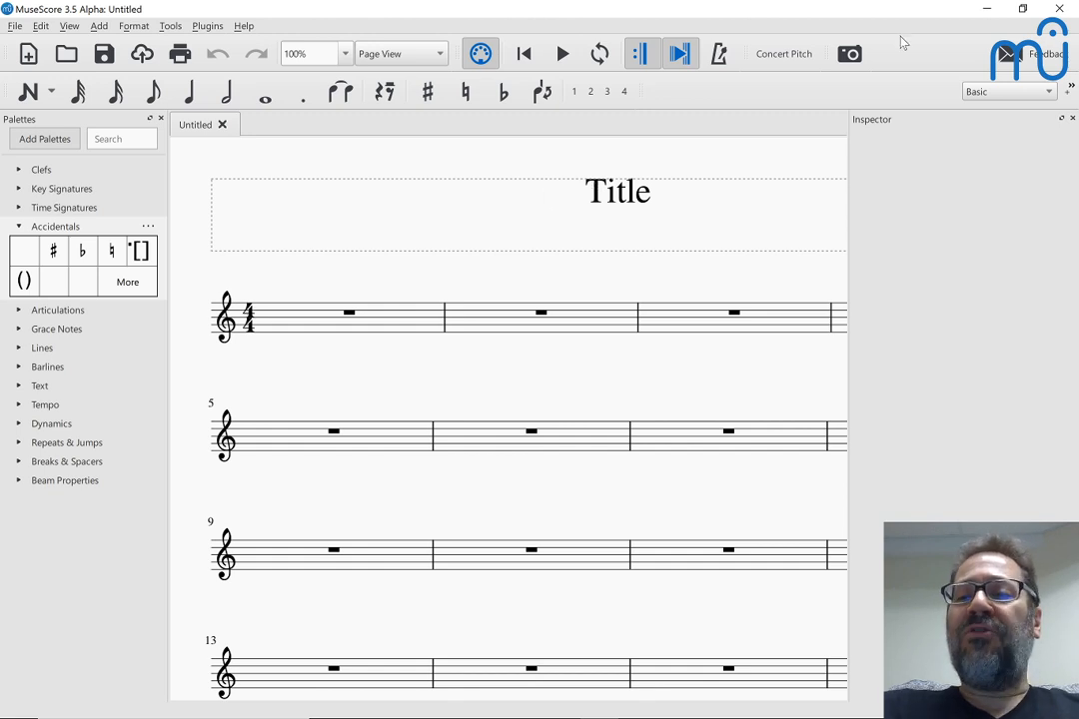
Step: Switch to the Advanced workspace and expand its Accidentals palette
click(1038, 93)
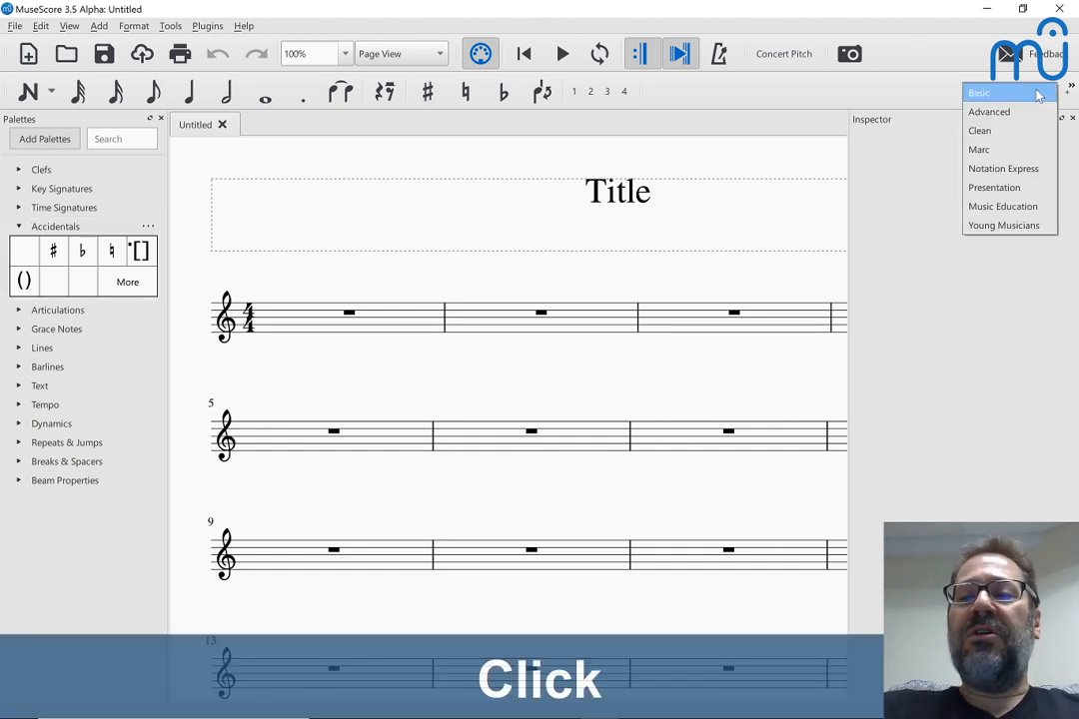
click(1008, 118)
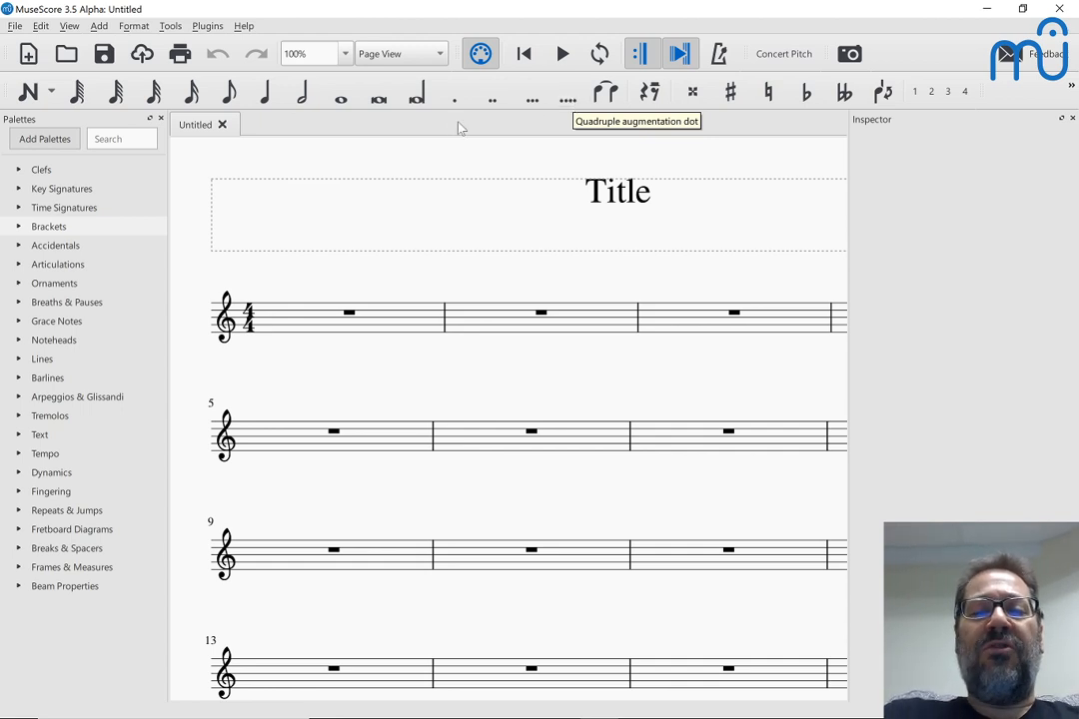
click(18, 245)
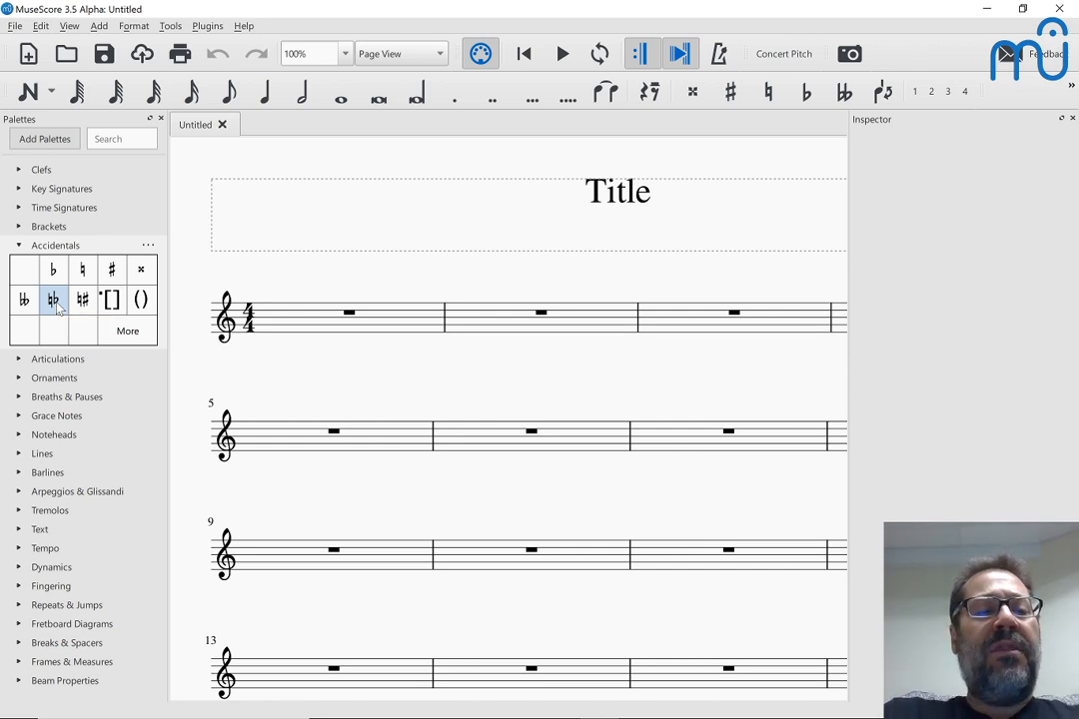
Step: Enter a quarter-note D on beat 1 of measure 1 and give it a double flat
click(354, 324)
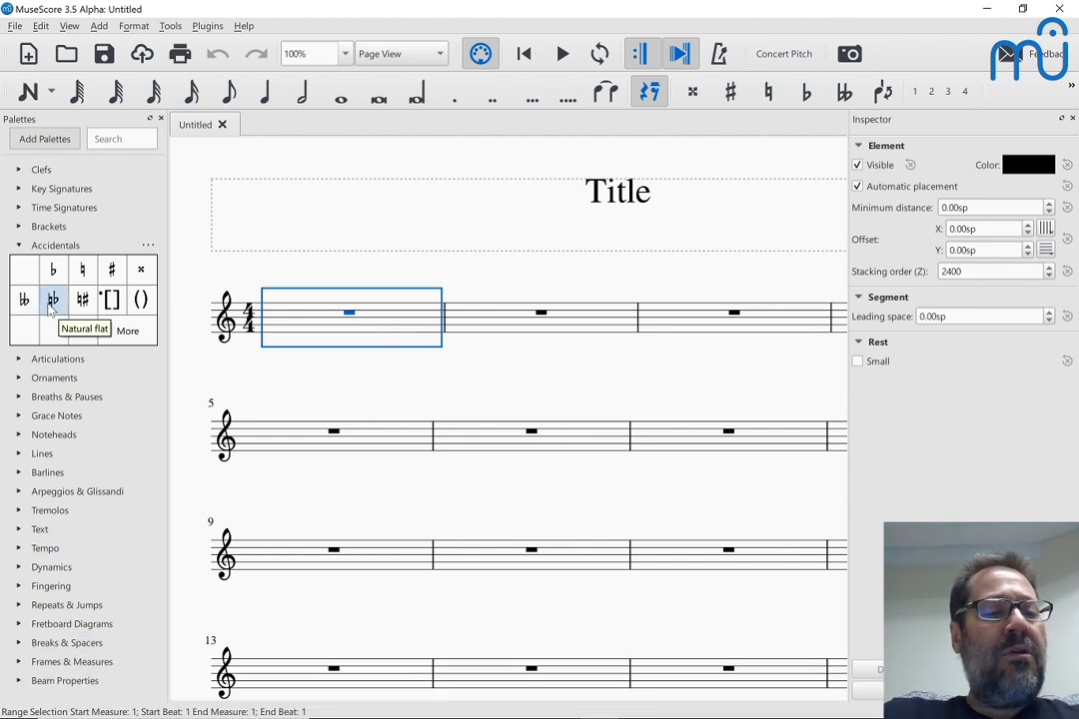
key(n)
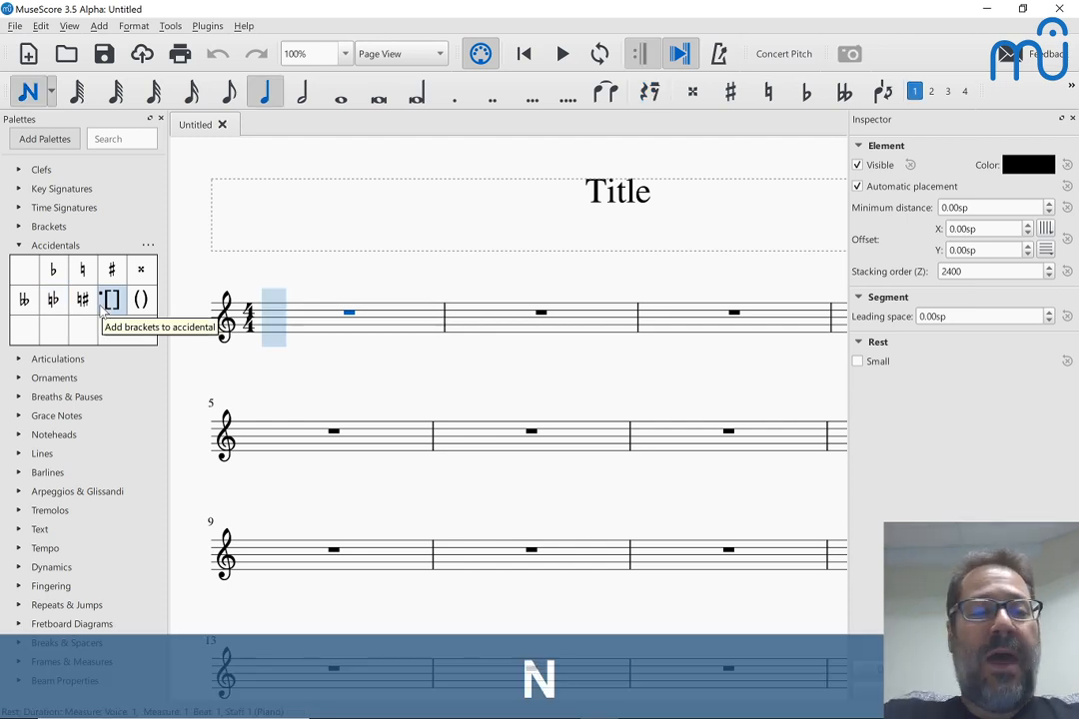
key(d)
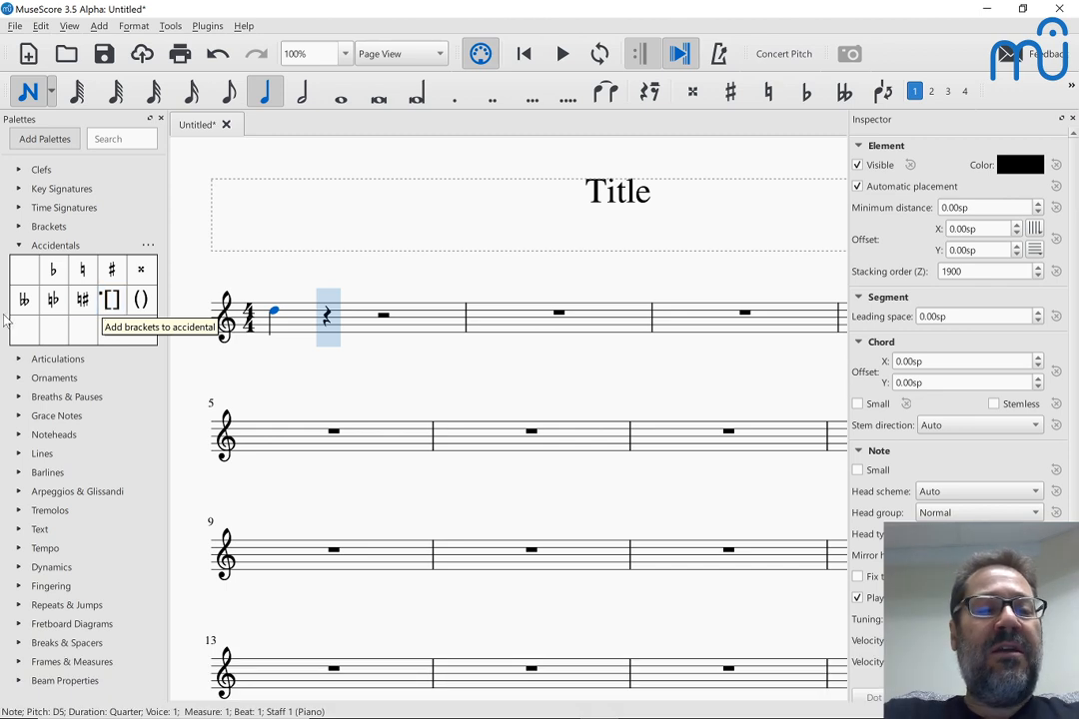
click(35, 300)
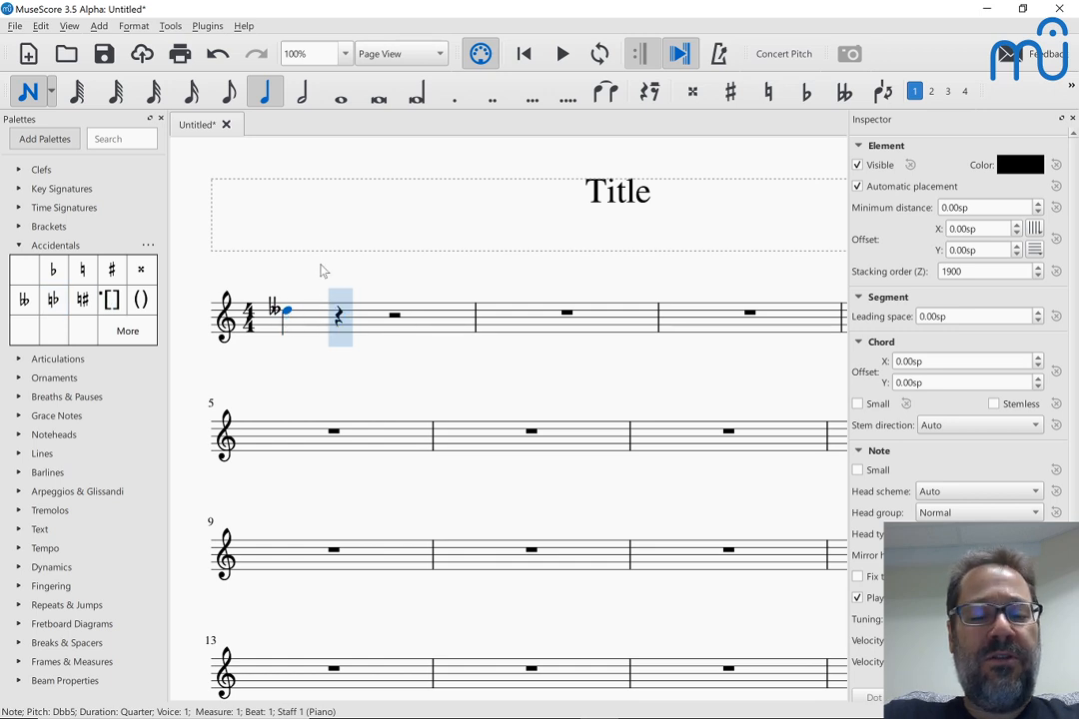
Step: Enter a second quarter-note D in measure 1, add a flat to it, and leave note input
key(d)
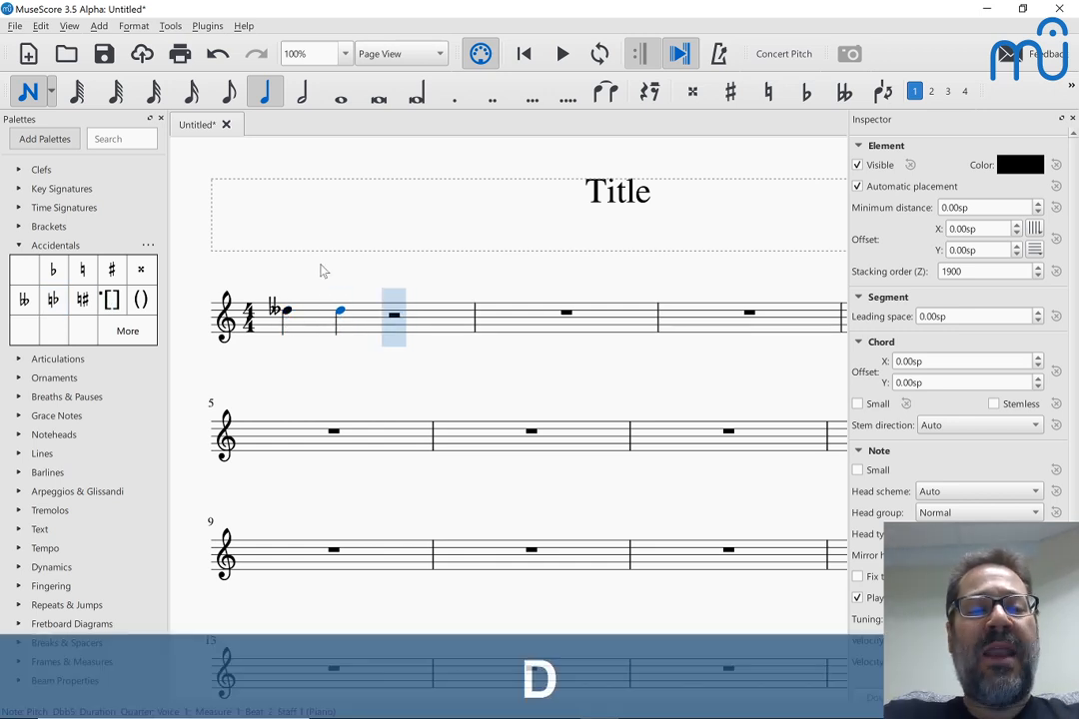
click(53, 270)
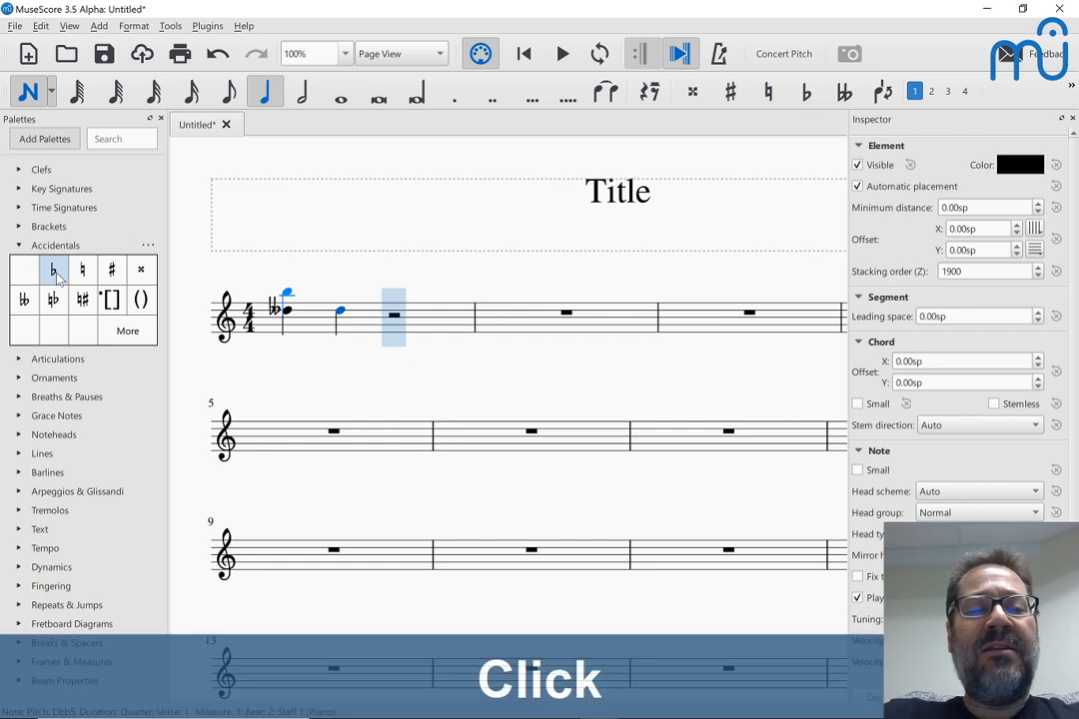
key(Escape)
Step: Replace the accidental on the second D in measure 1 with a natural flat
click(287, 318)
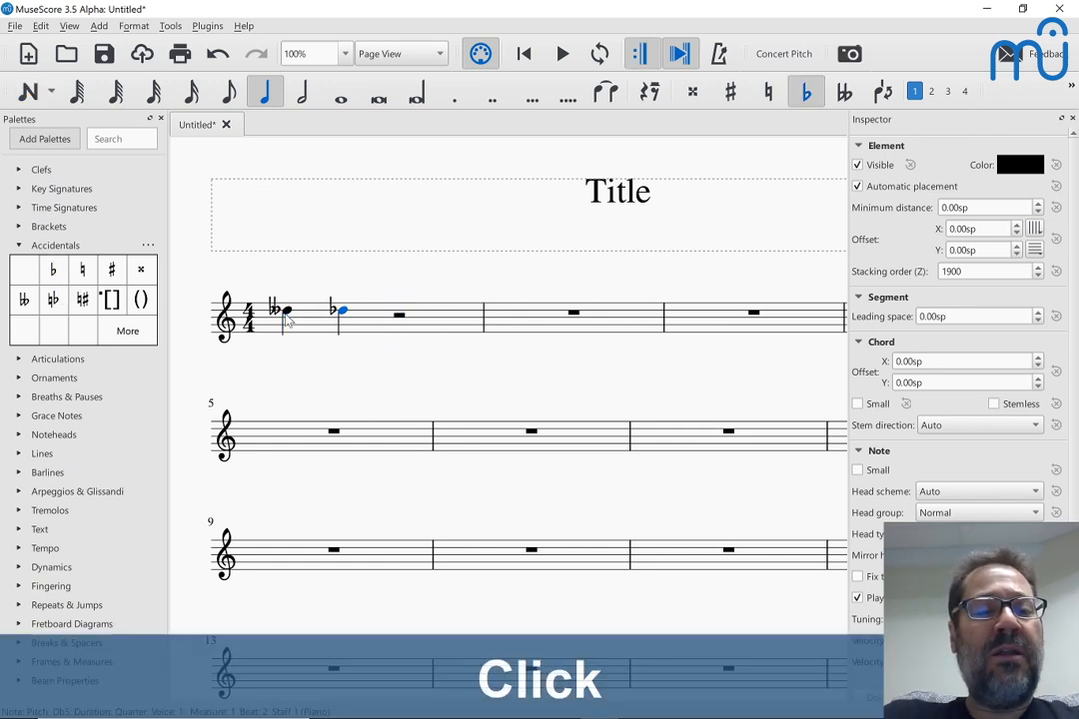
click(343, 314)
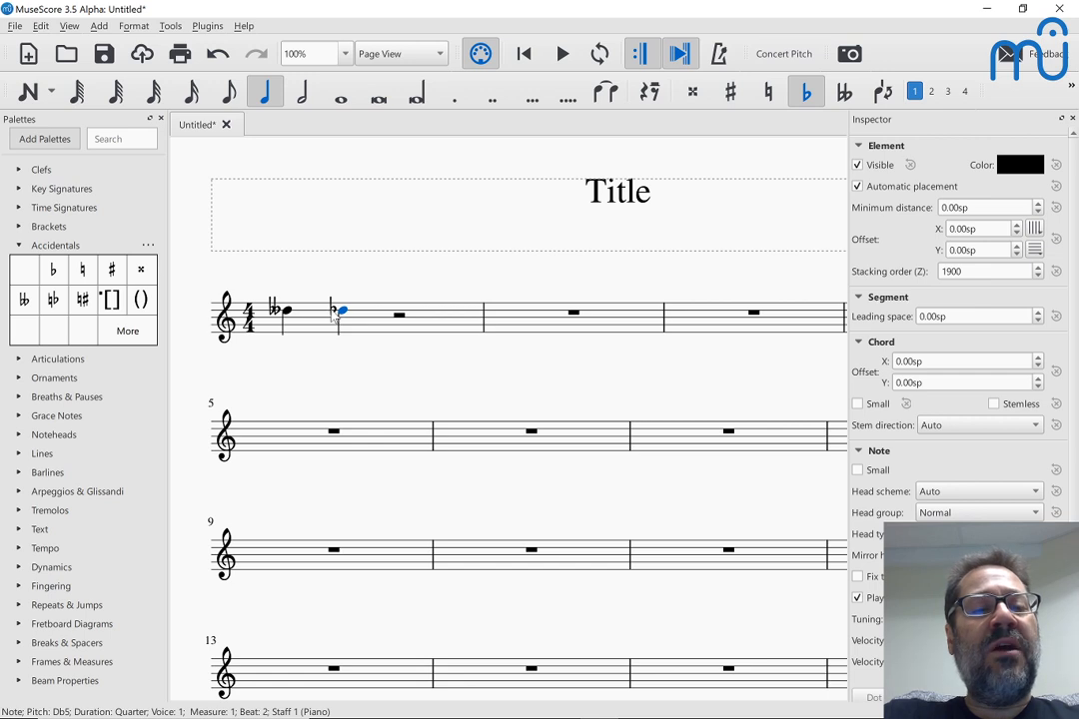
click(330, 308)
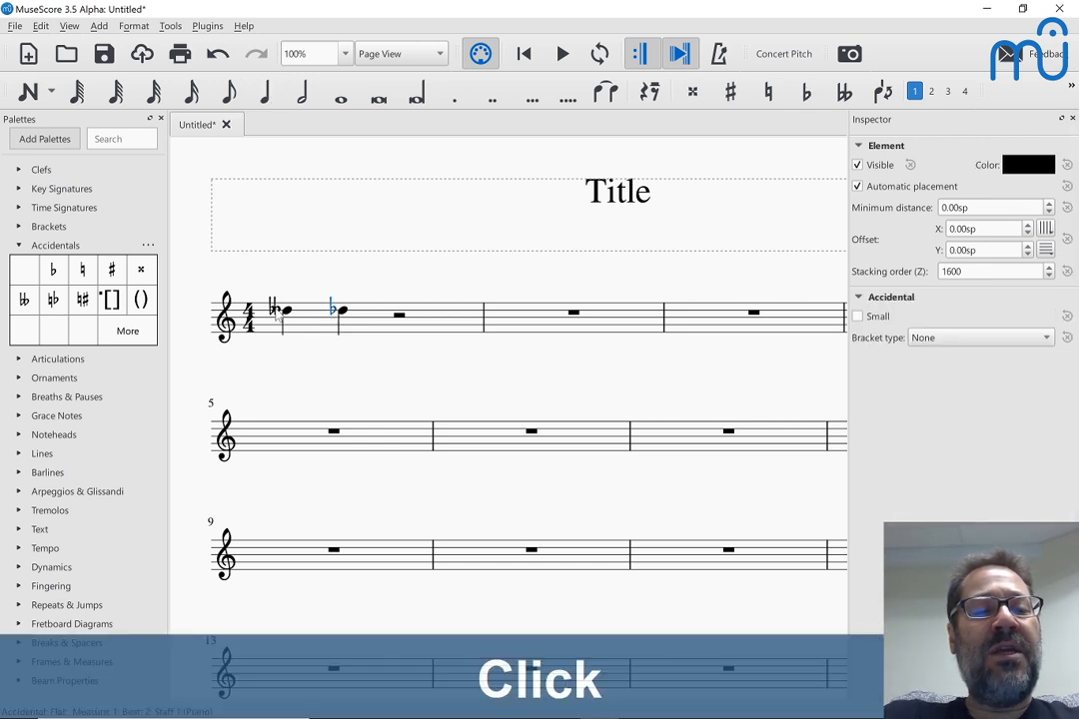
click(342, 312)
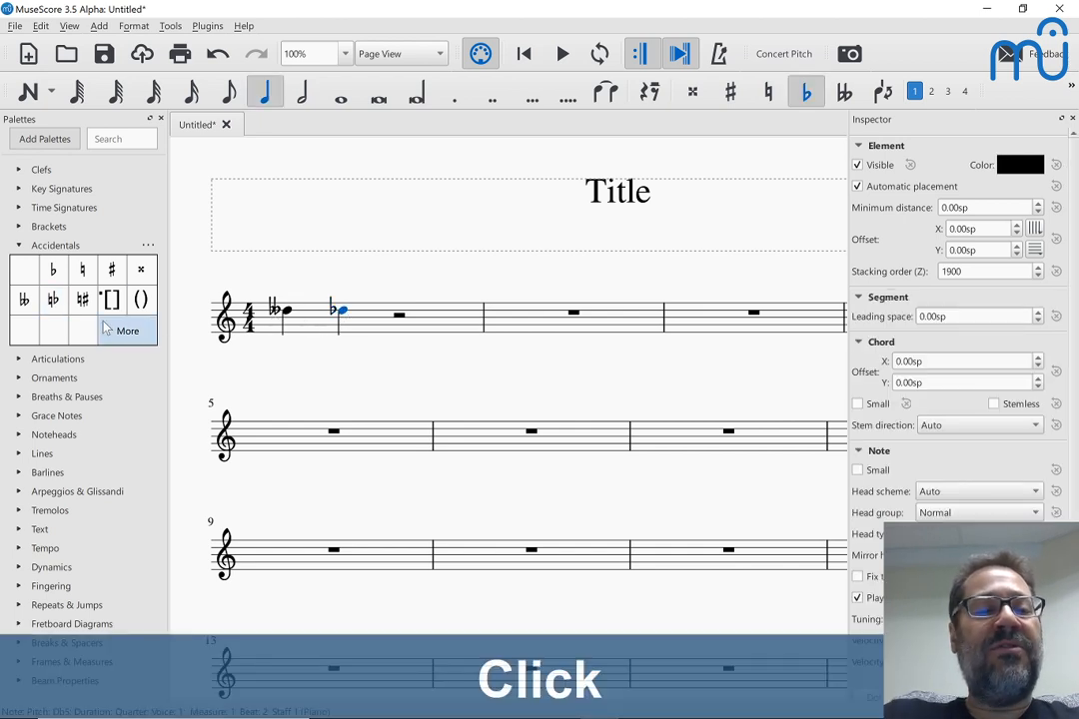
click(49, 302)
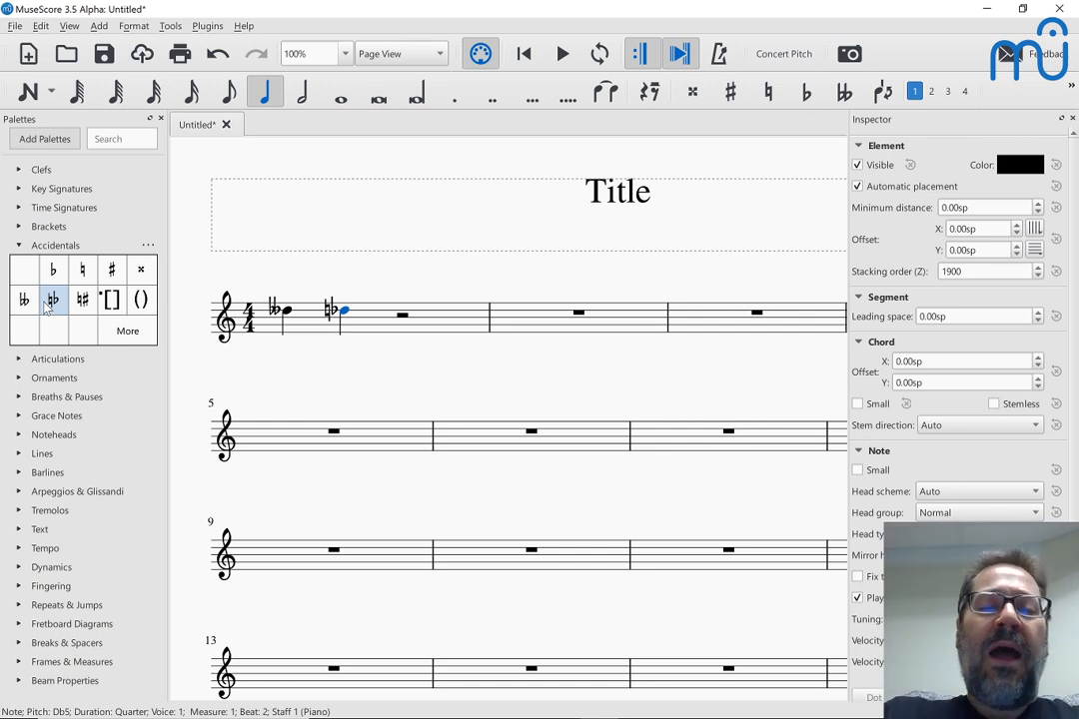
Step: Enter a quarter-note D on beat 1 of measure 2 and lower it semitone by semitone to C4
click(531, 320)
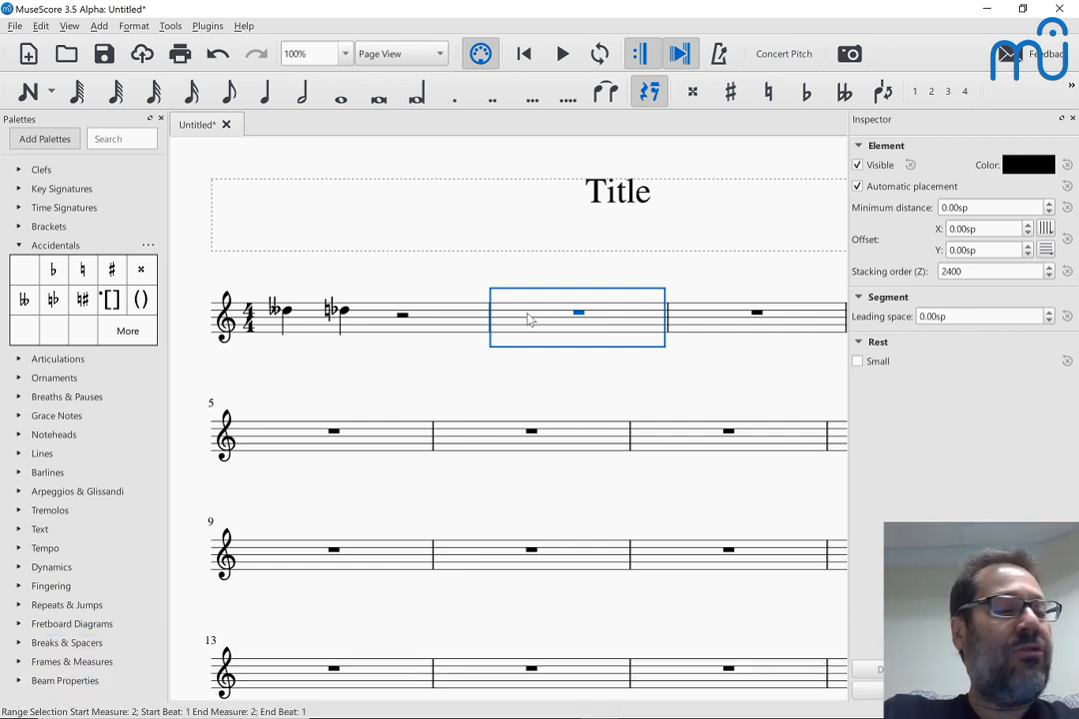
key(n)
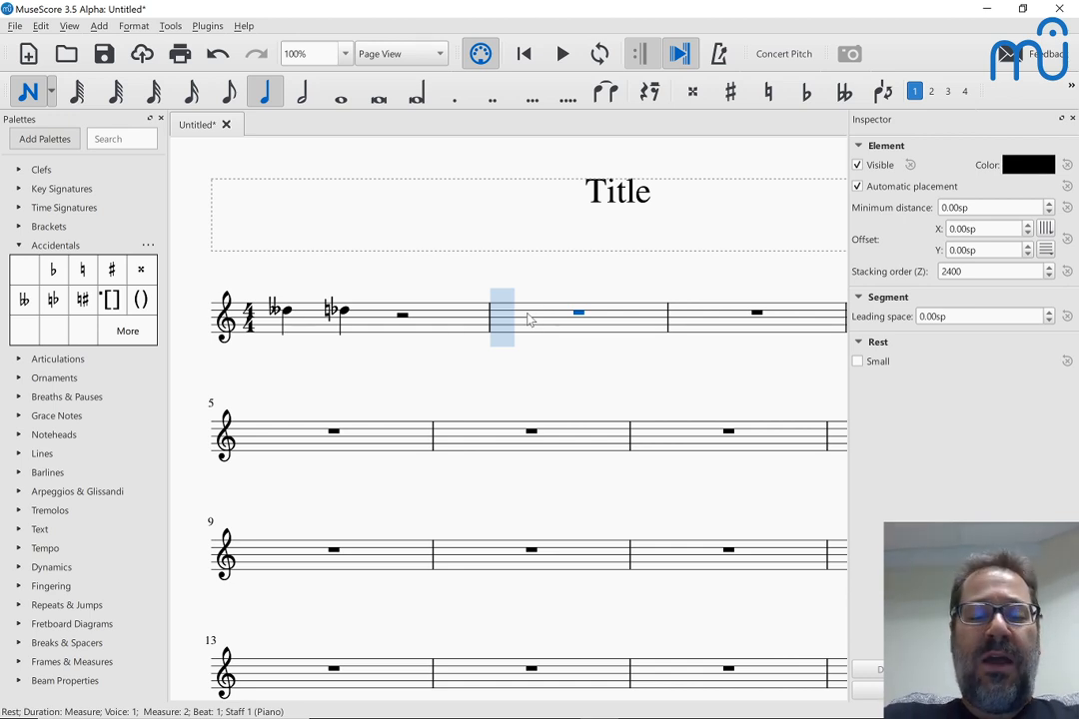
key(d)
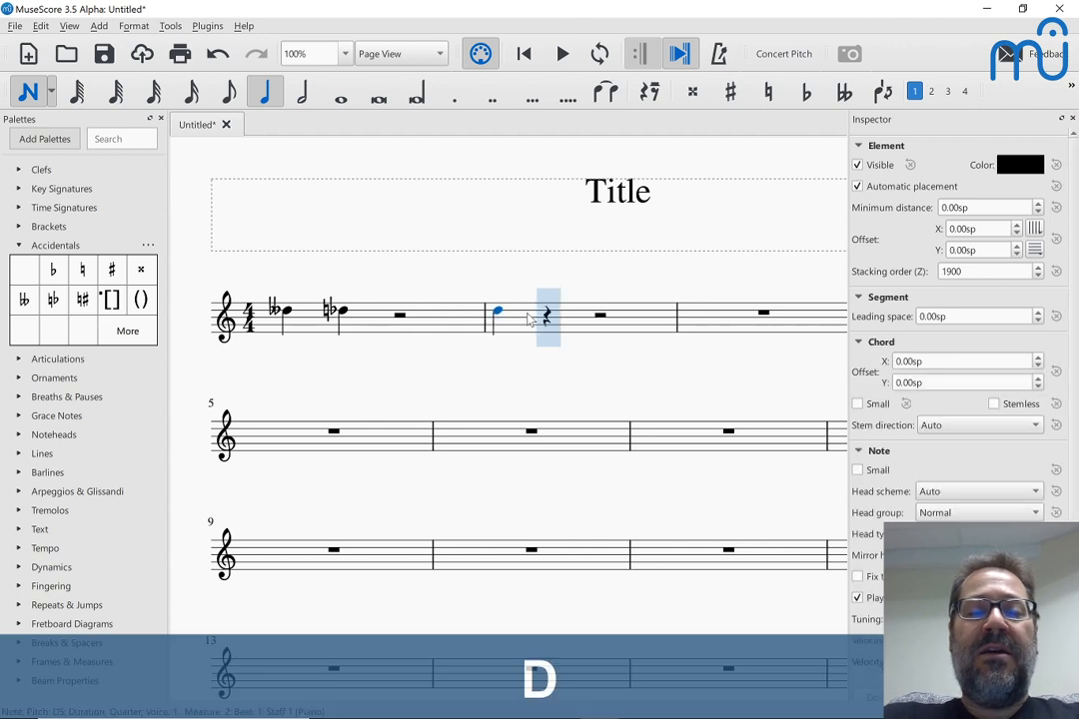
key(Down)
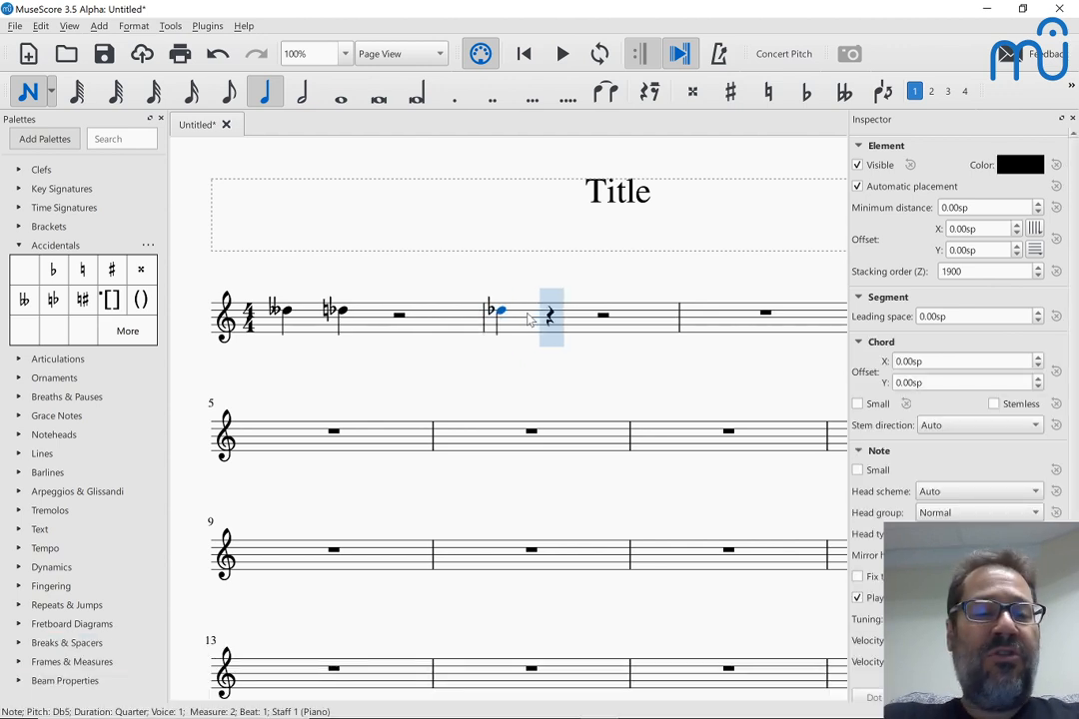
key(Down)
key(Down)
key(Down)
key(Down)
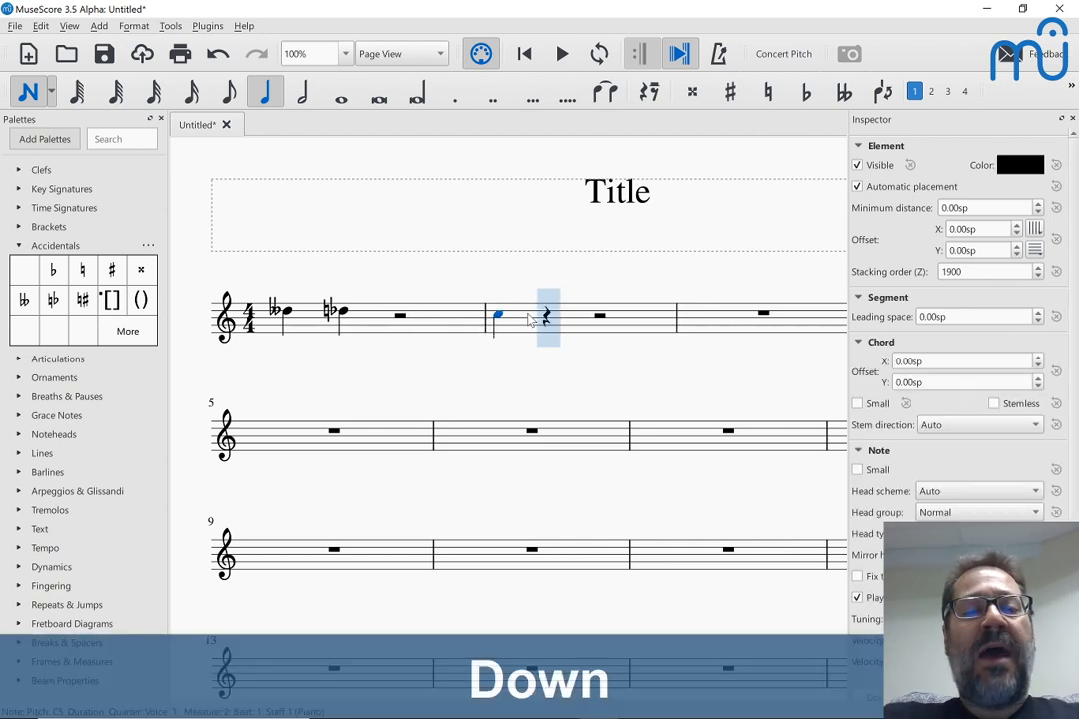
key(Down)
key(Down)
key(Down)
key(Down)
key(Down)
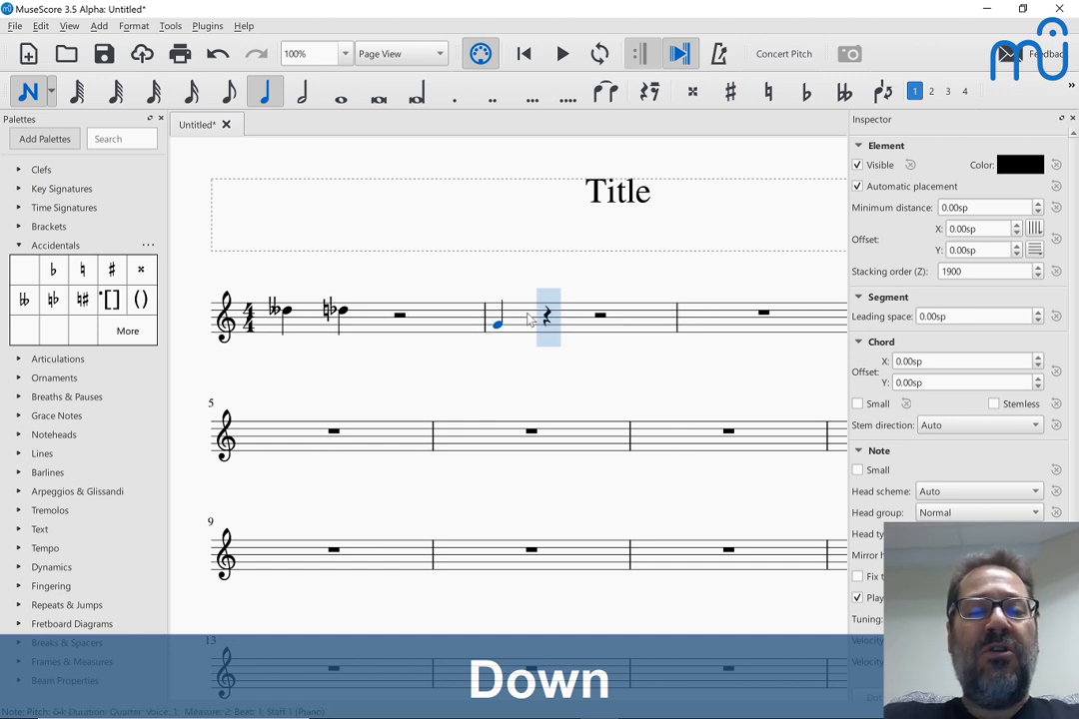
key(Down)
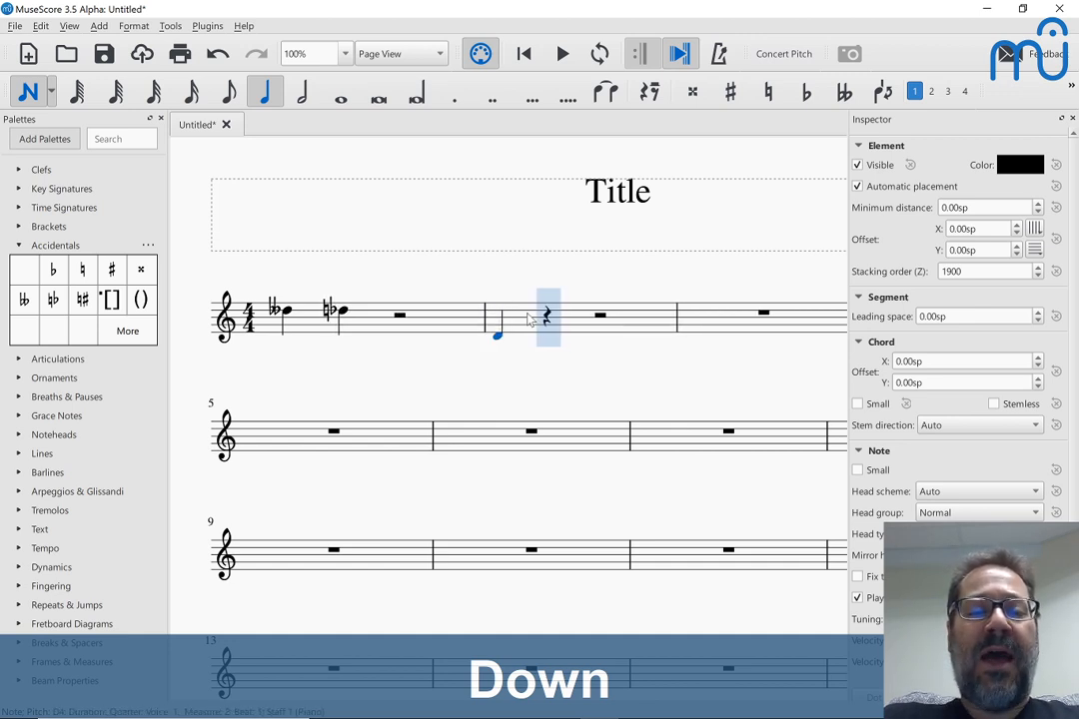
key(Down)
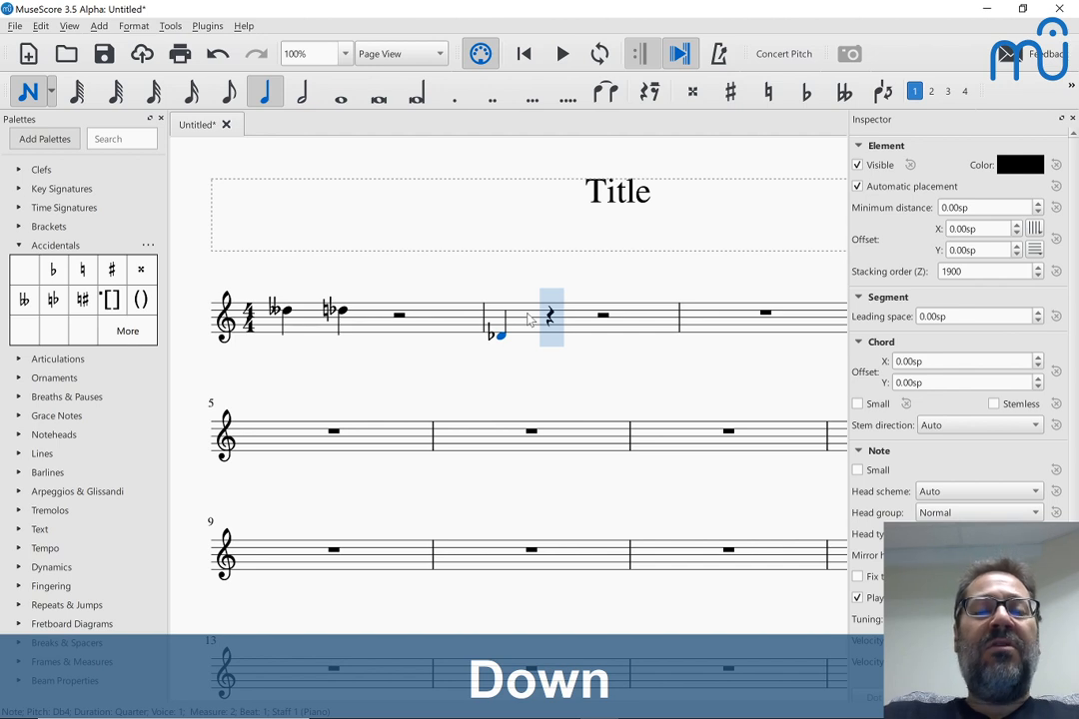
key(Down)
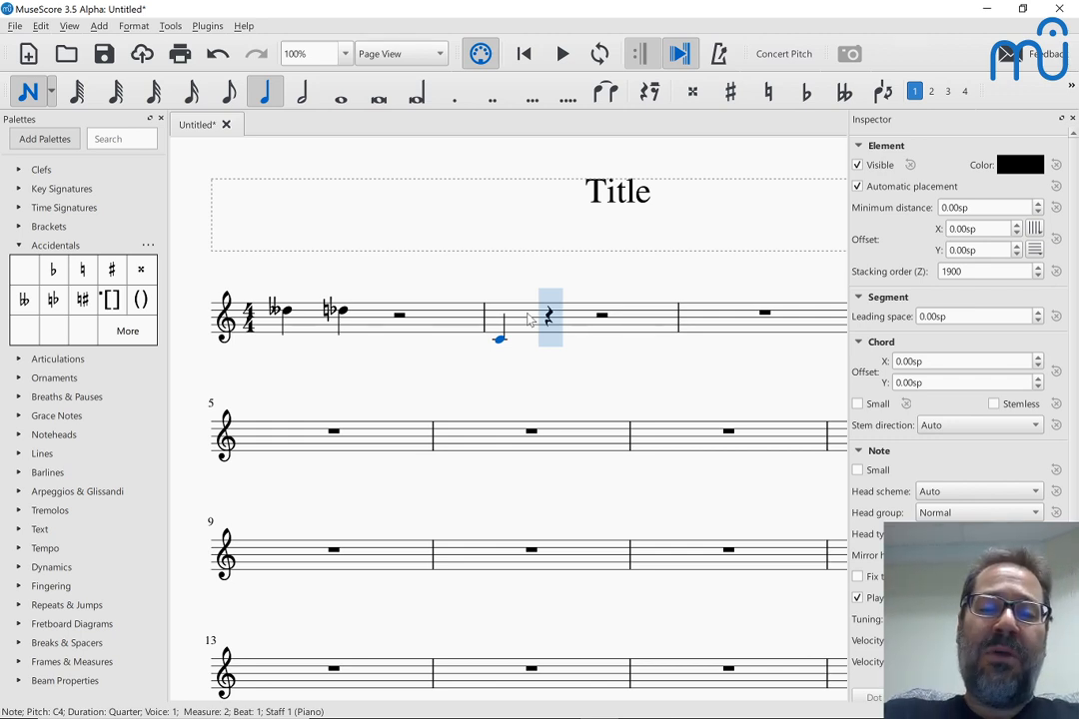
Step: Raise the note in measure 2 semitone by semitone to C5
key(Up)
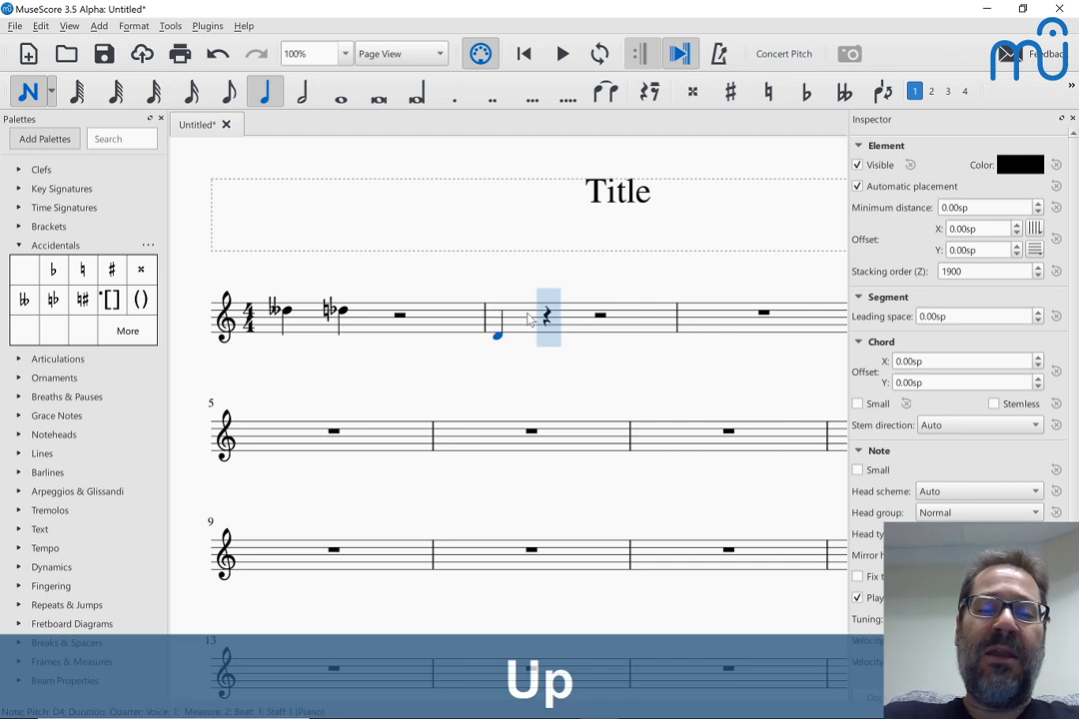
key(Up)
key(Up)
key(Up)
key(Up)
key(Up)
key(Up)
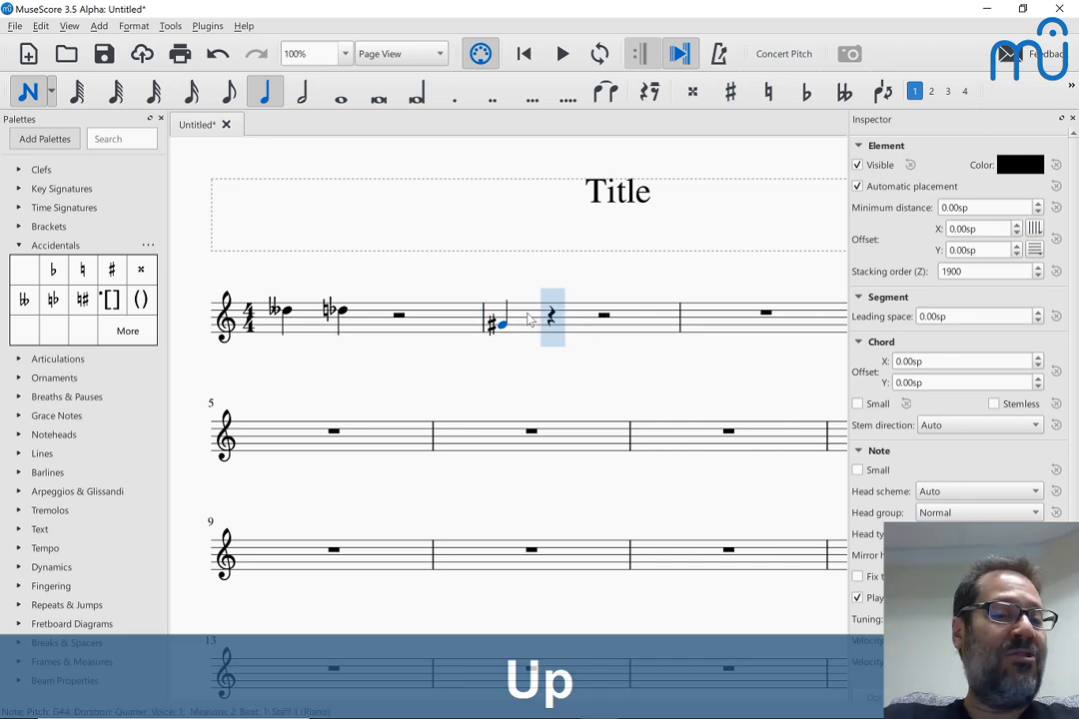
key(Up)
key(Up)
key(Up)
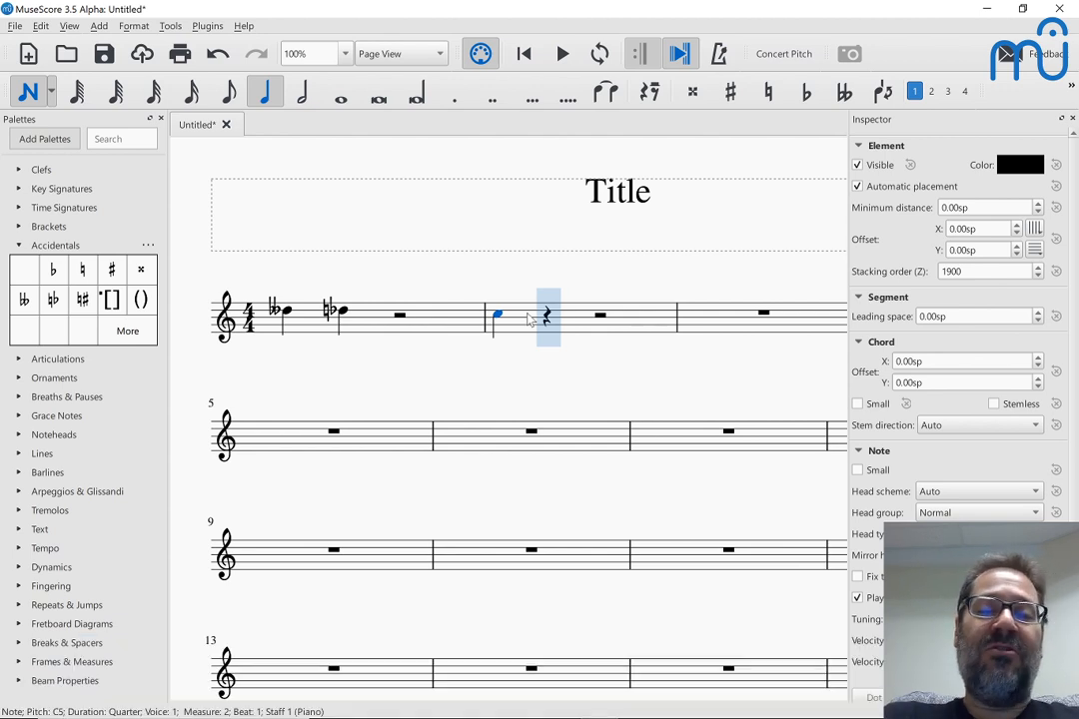
Step: Lower the note in measure 2 by semitones to A-flat 4, and raise it a semitone to A4
key(Down)
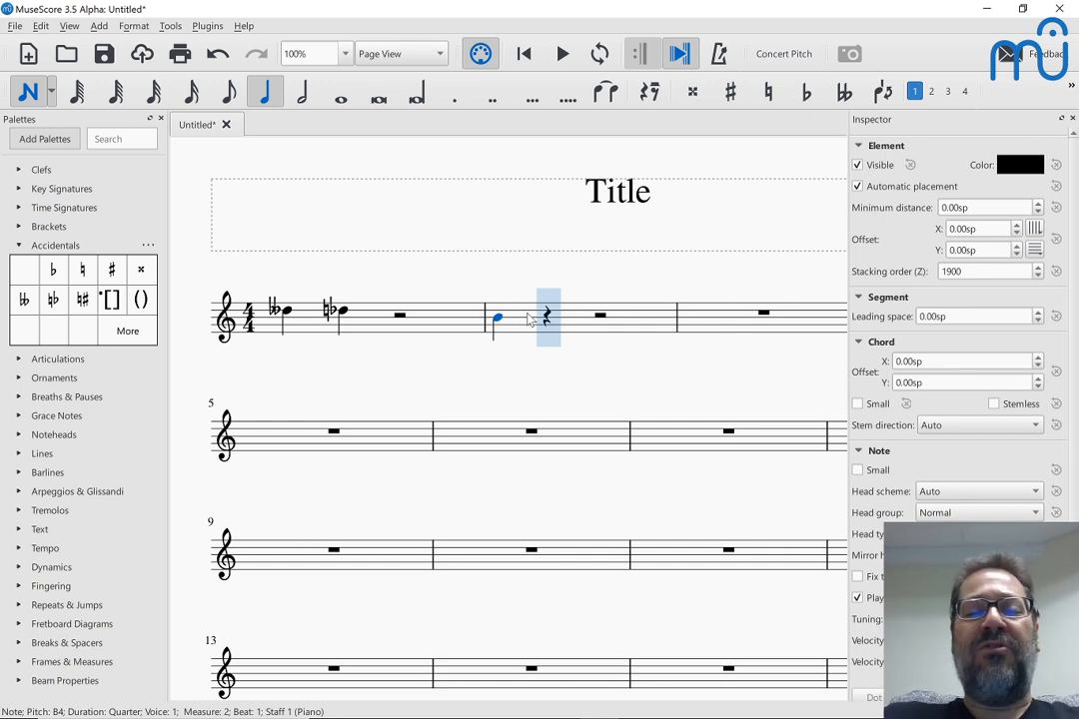
key(Down)
key(Down)
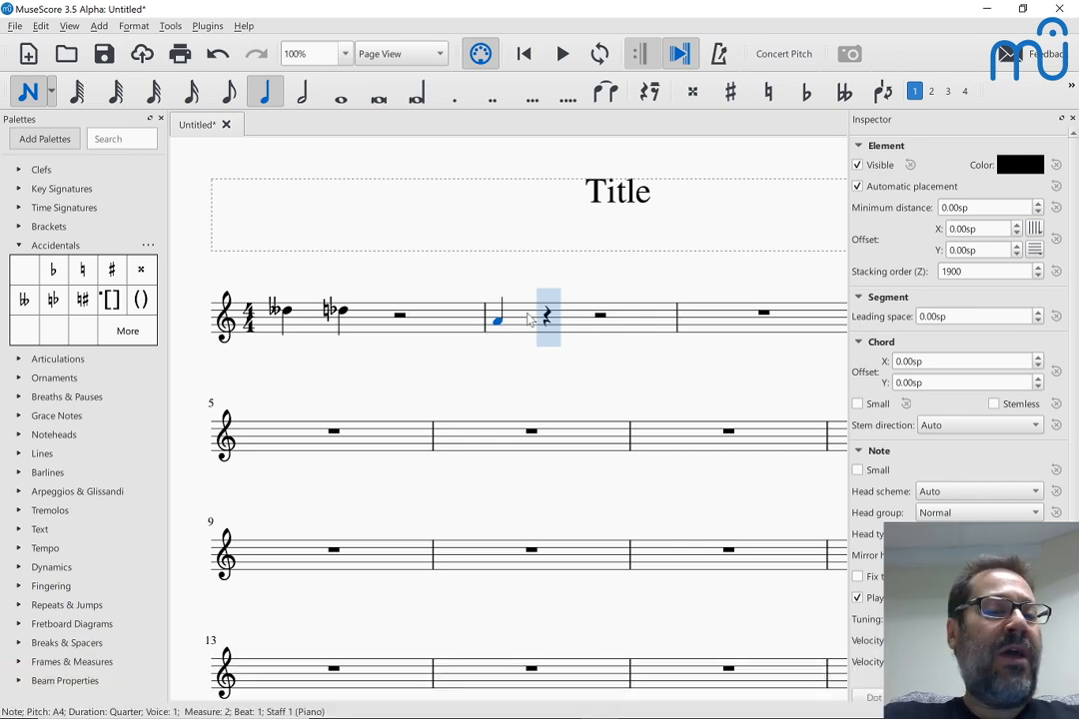
key(Down)
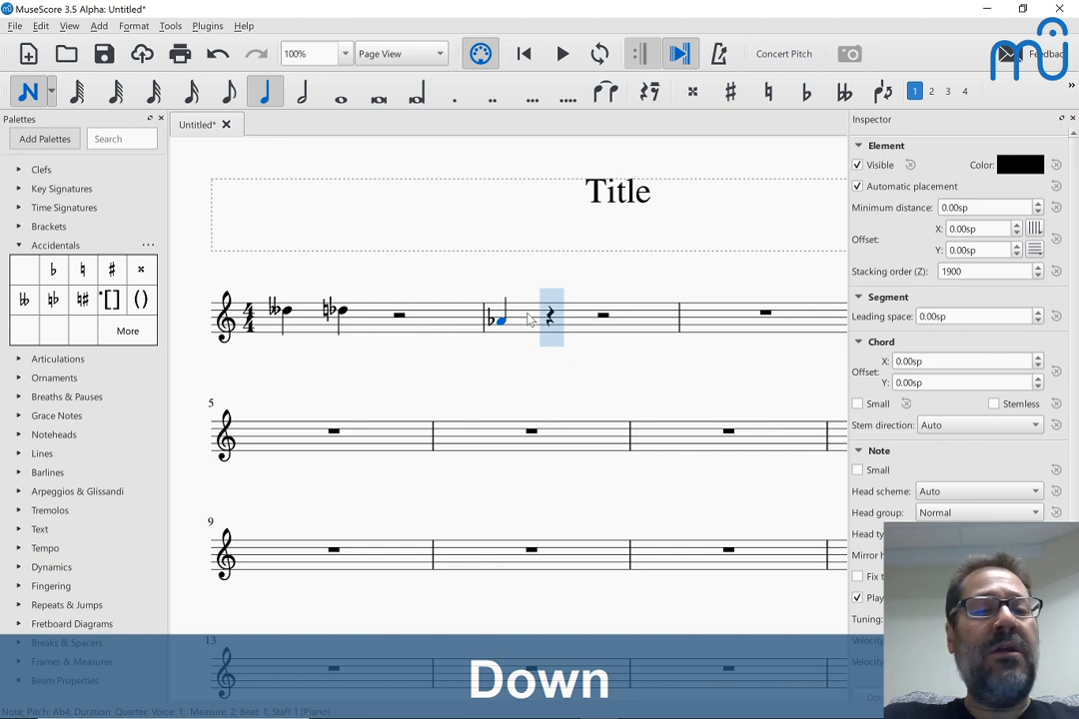
key(Up)
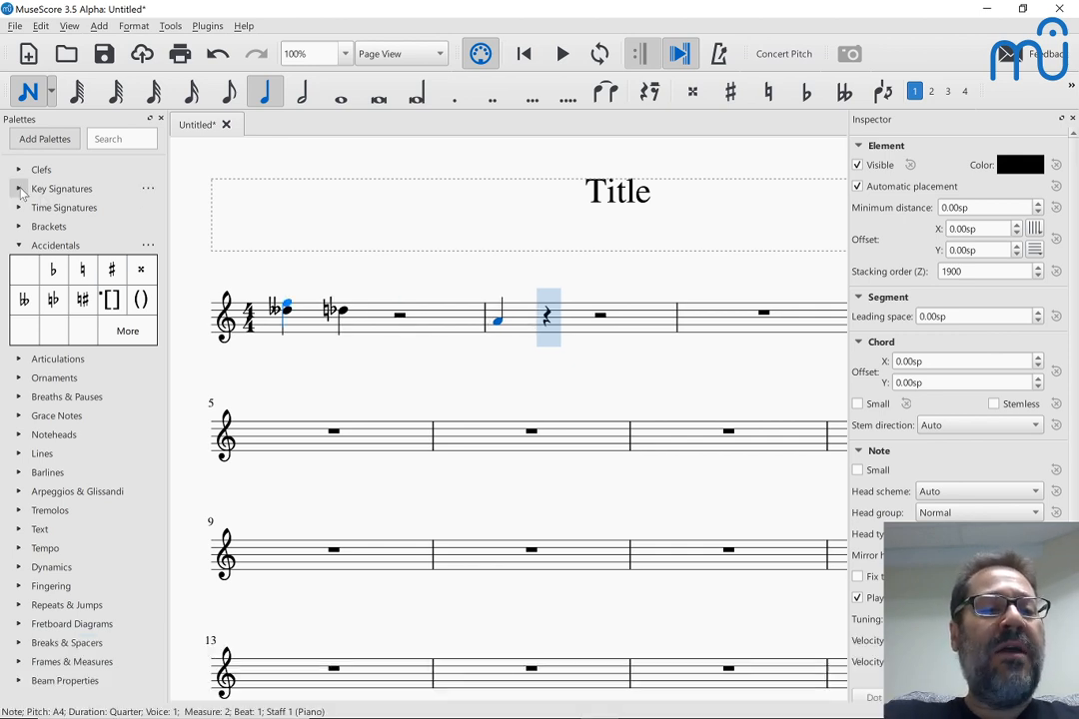
Step: Apply the three-sharp A major key signature to measure 1
click(19, 189)
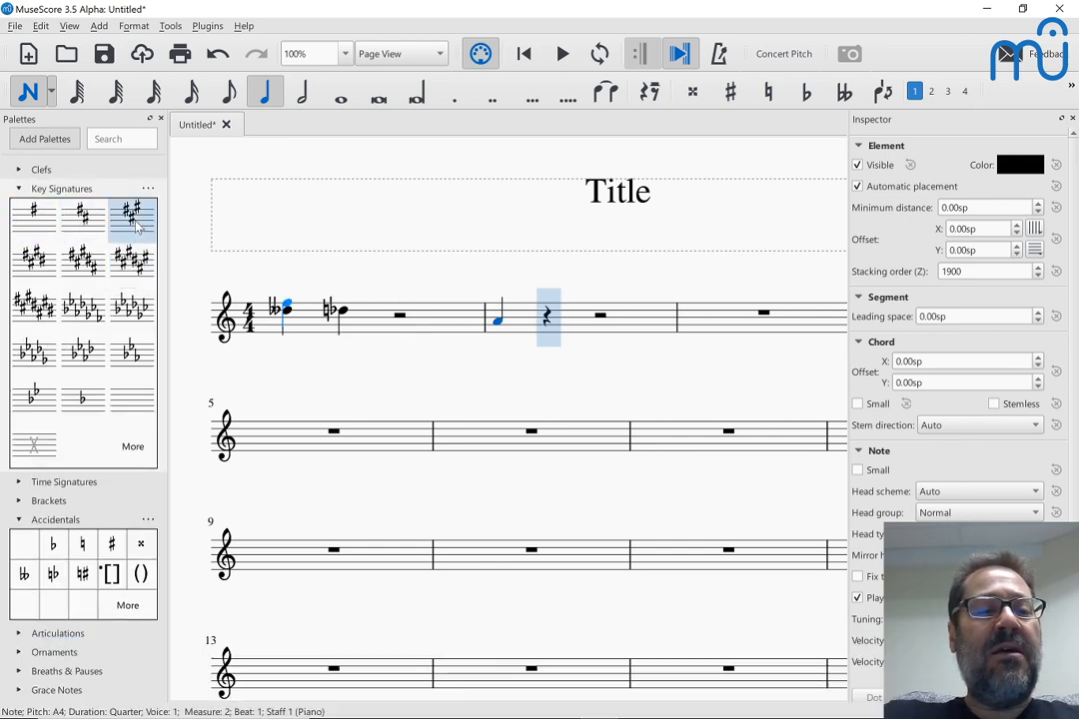
drag(137, 224, 311, 321)
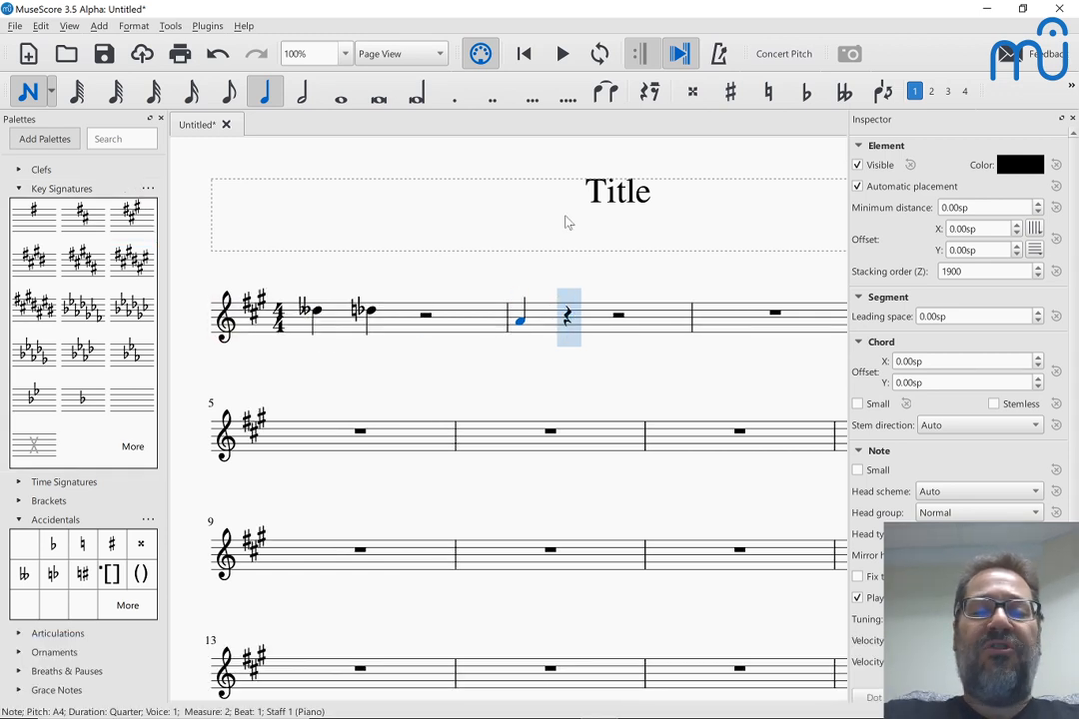
Step: Move the note in measure 2 by semitones to G-sharp 4, up to D5 and down to C-sharp 5, and respell it as D-flat 5
key(Down)
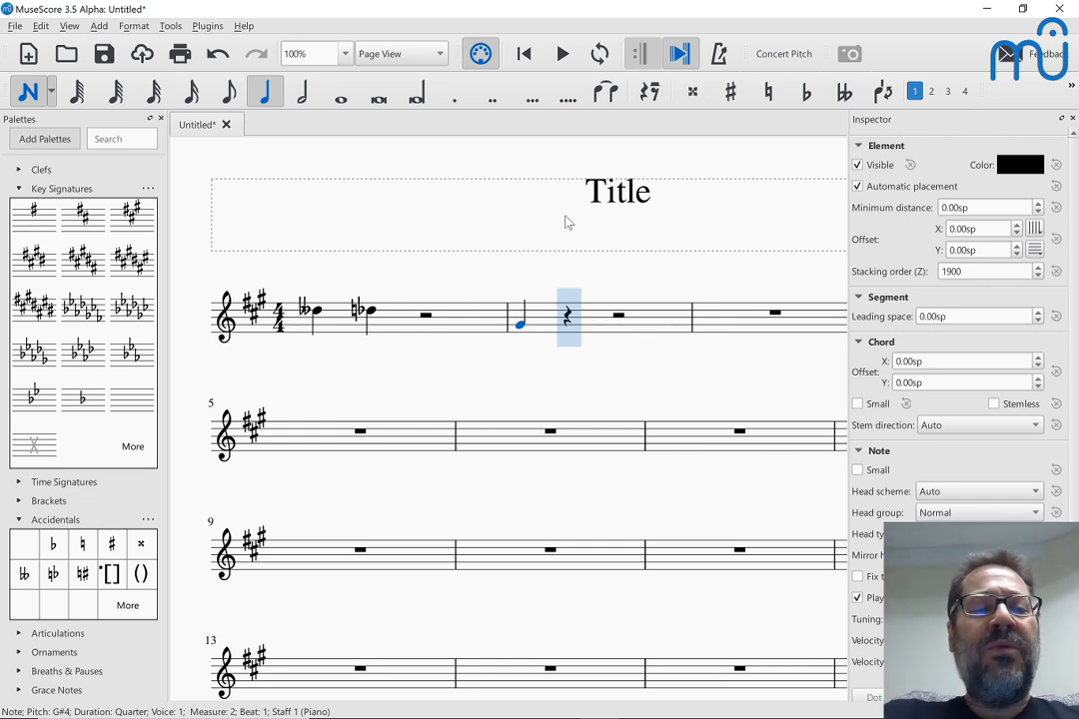
key(Up)
key(Up)
key(Up)
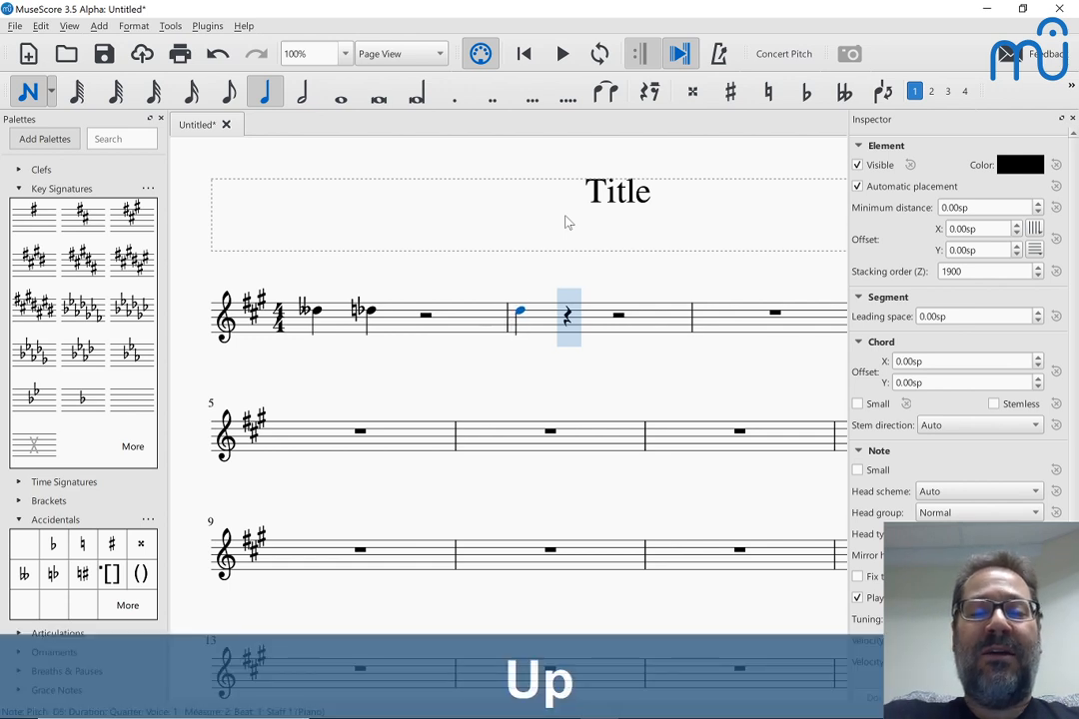
key(Down)
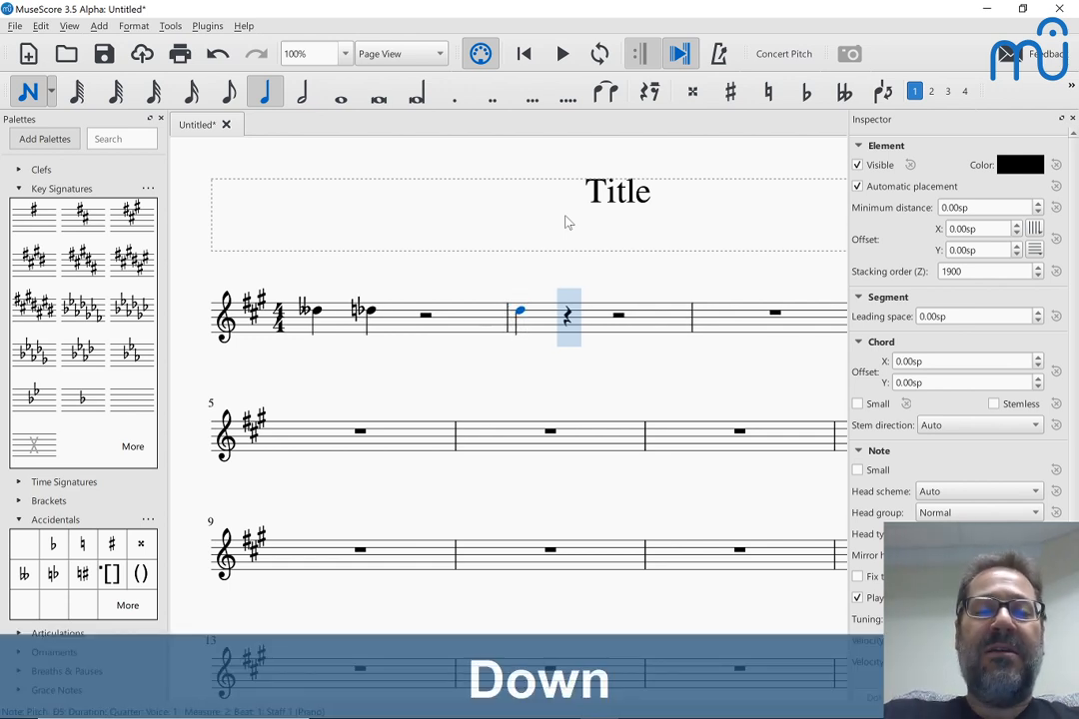
key(Down)
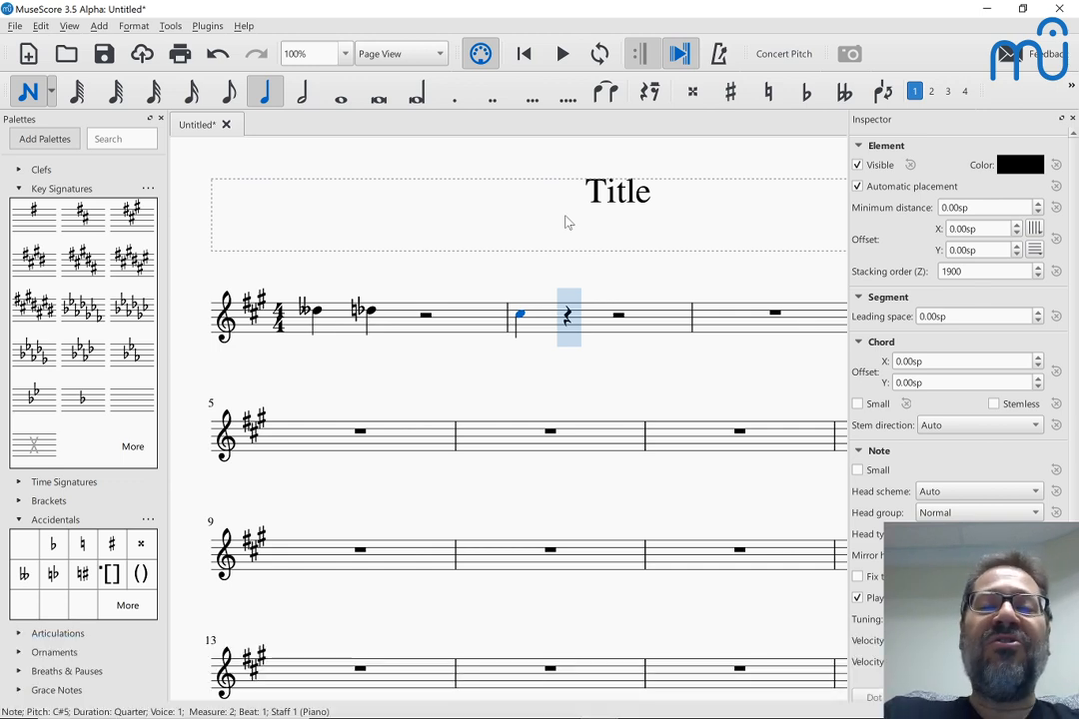
key(j)
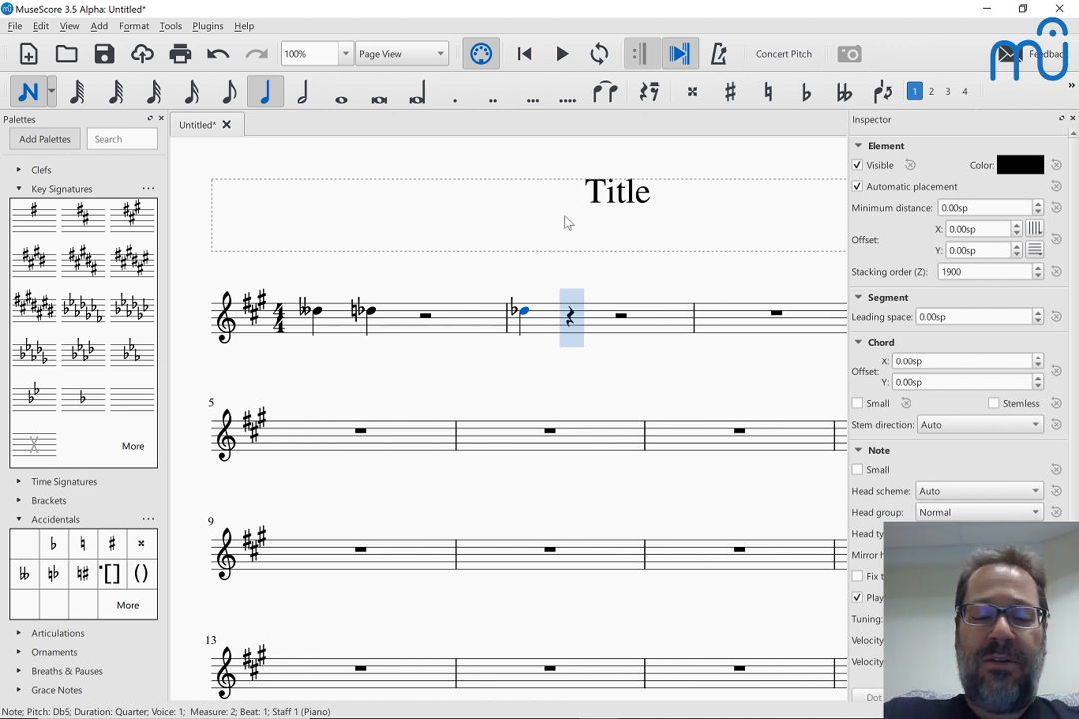
Step: Enter a quarter note on beat 2 of measure 2, lower it to C natural 5 and cycle its enharmonic spellings to D double-flat
key(Down)
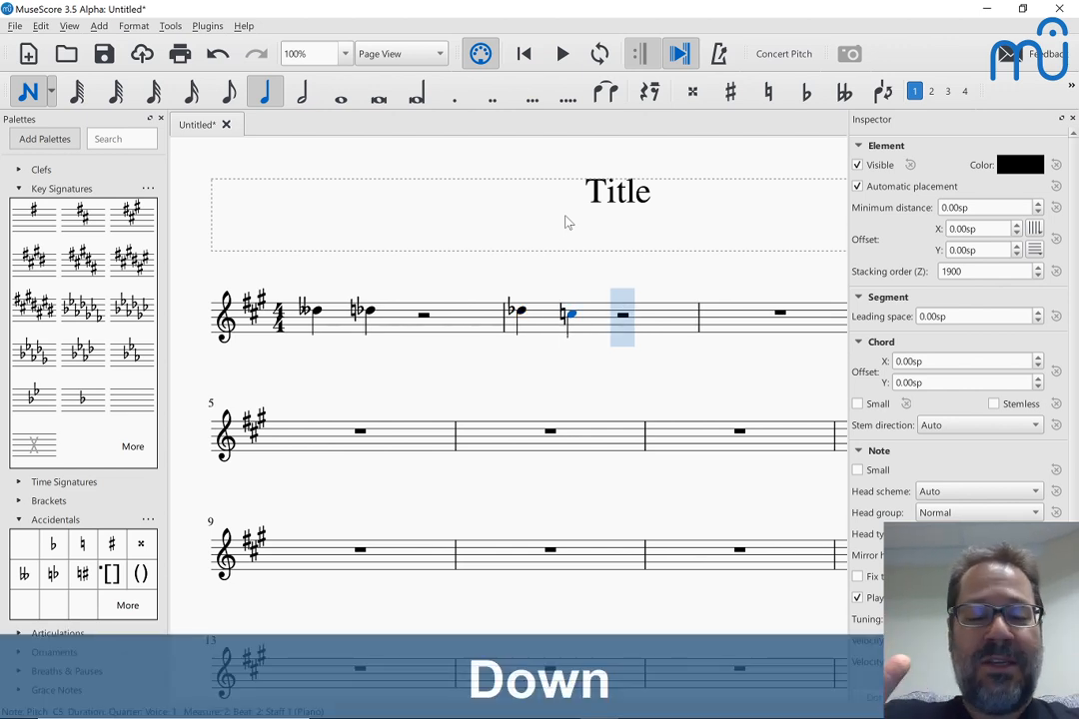
key(j)
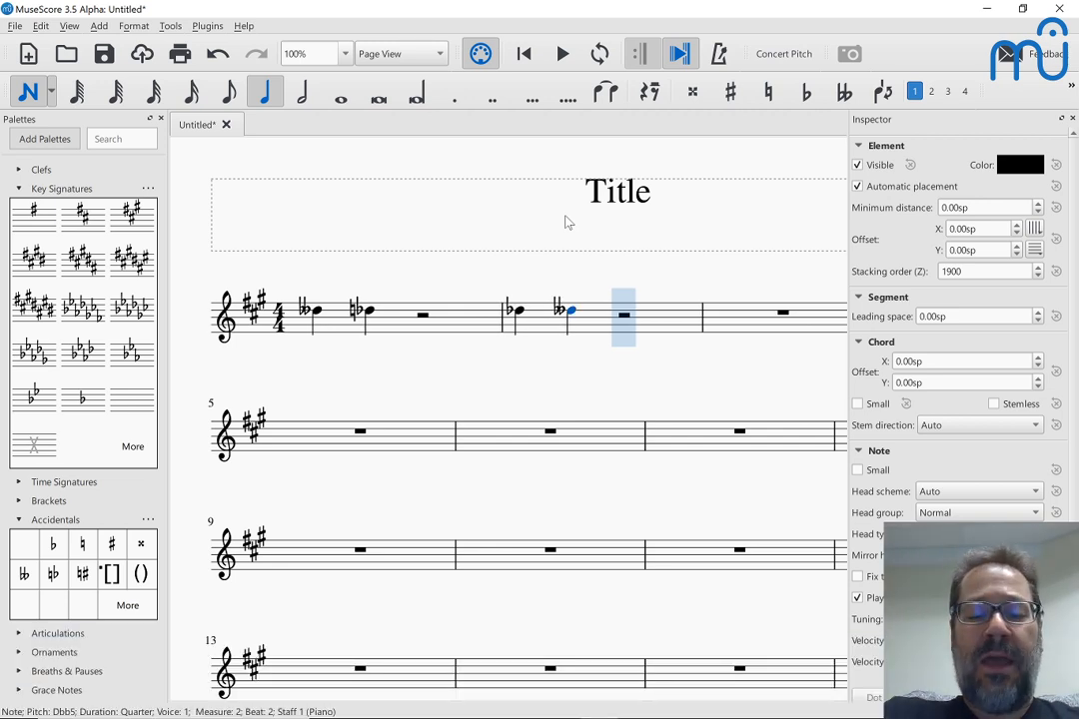
key(j)
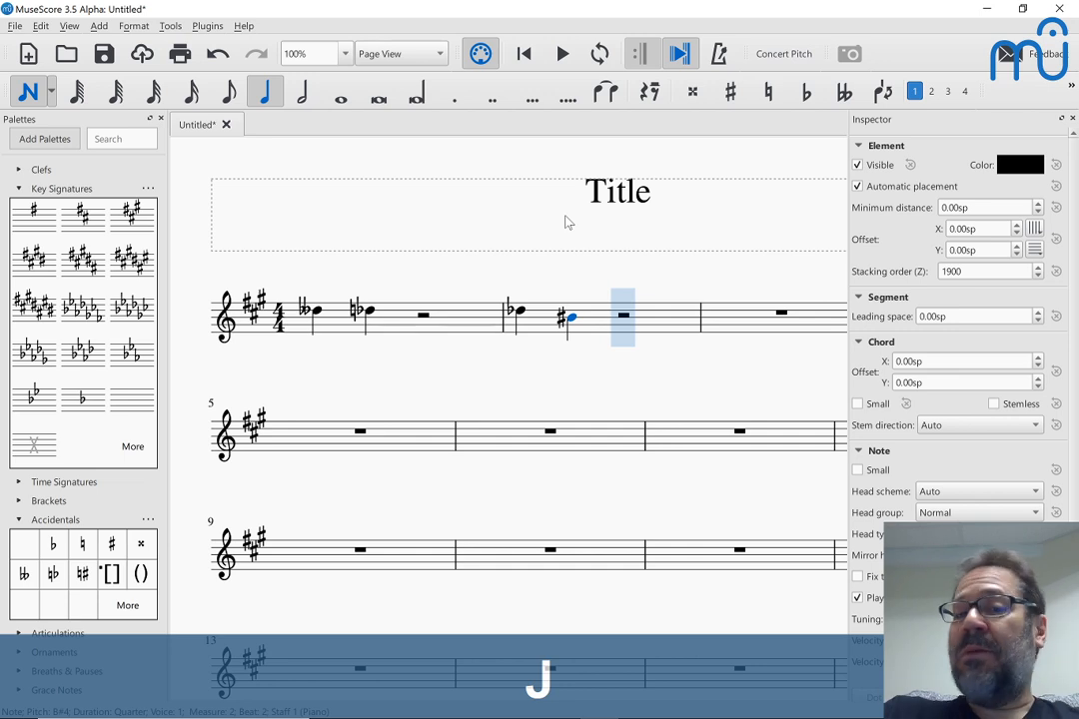
key(j)
key(j)
key(j)
key(j)
key(j)
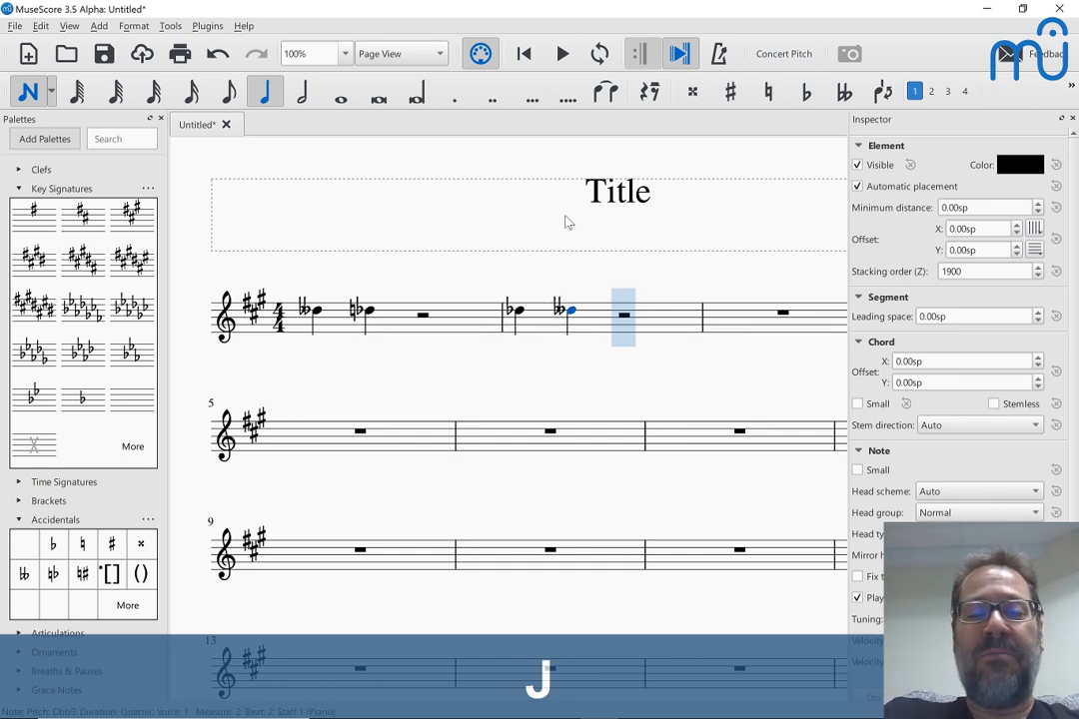
key(j)
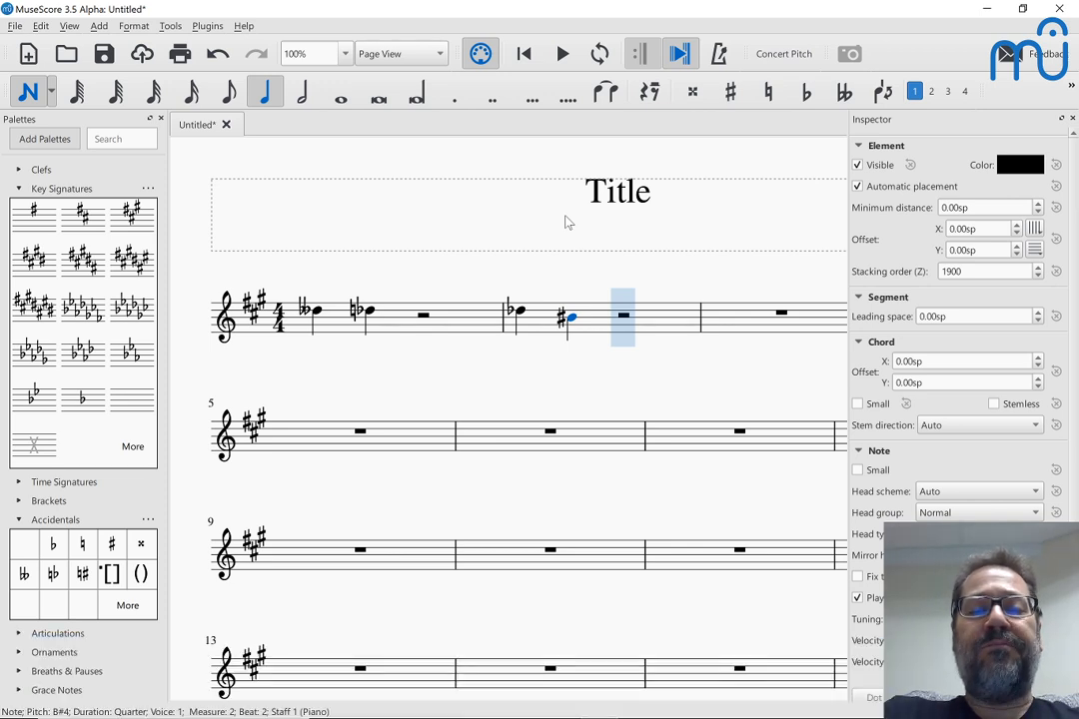
key(j)
key(j)
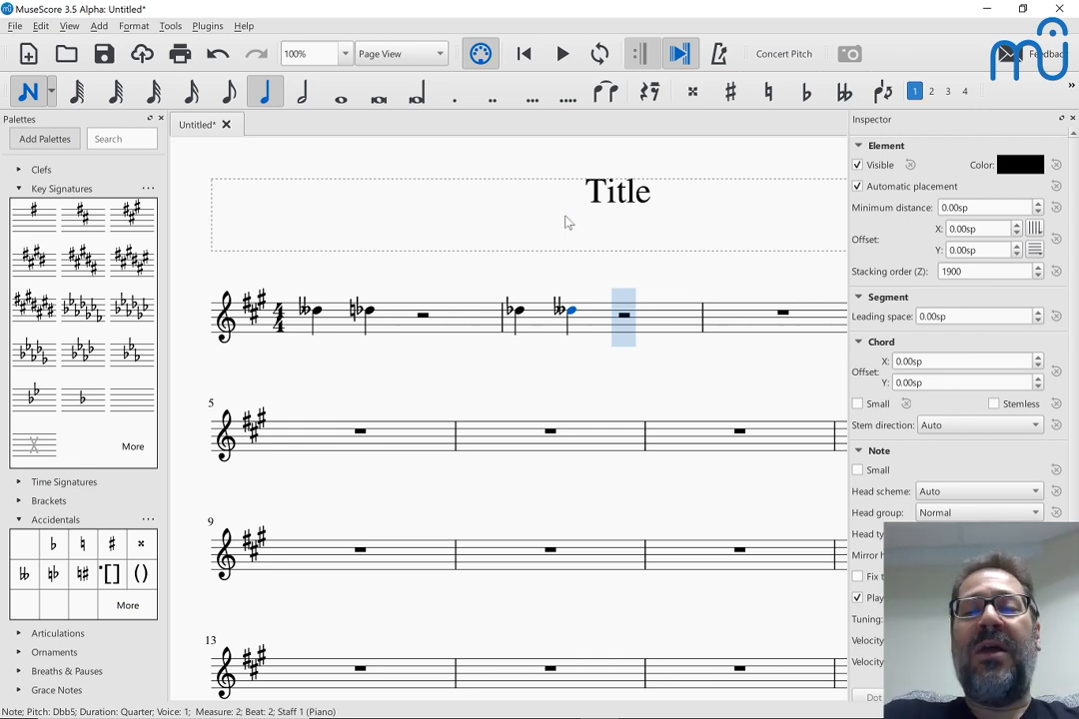
Step: Enter a quarter-note E on beat 3 of measure 2 and change it to E-flat 5
key(e)
key(e)
key(Down)
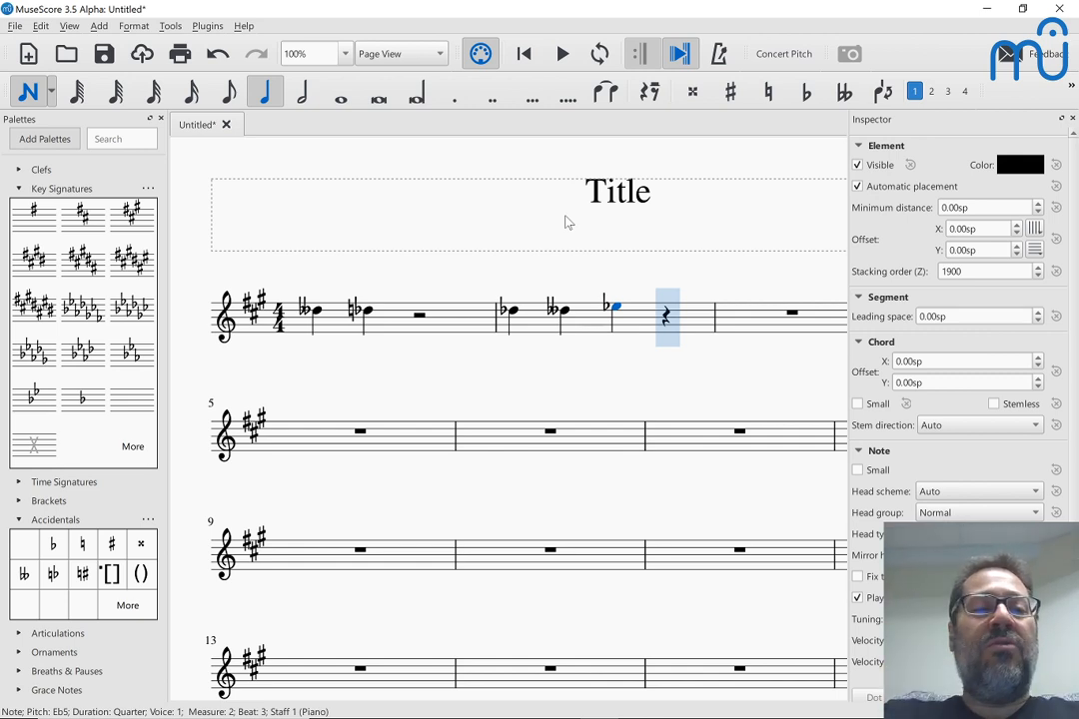
click(134, 27)
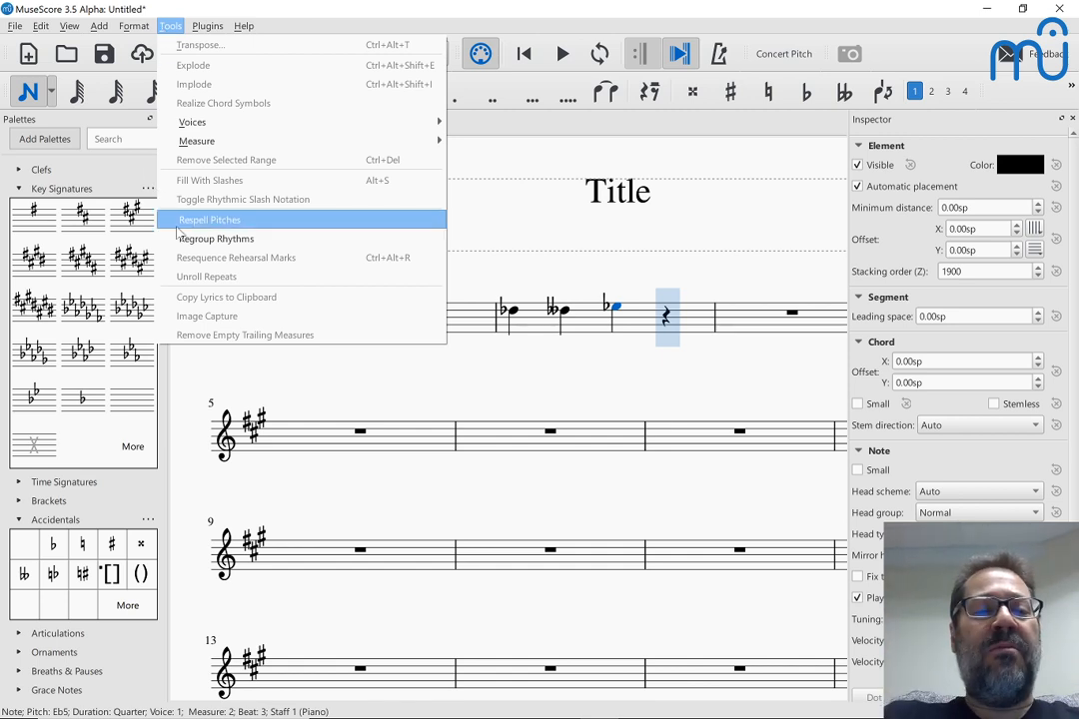
click(168, 26)
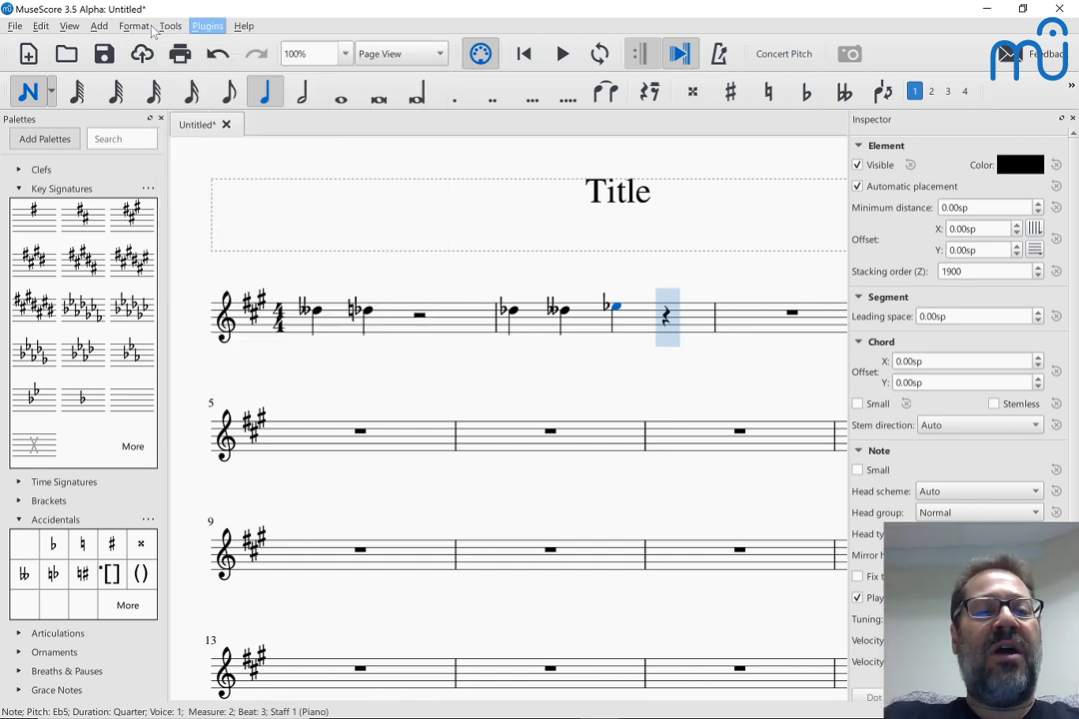
click(68, 25)
click(69, 25)
click(38, 26)
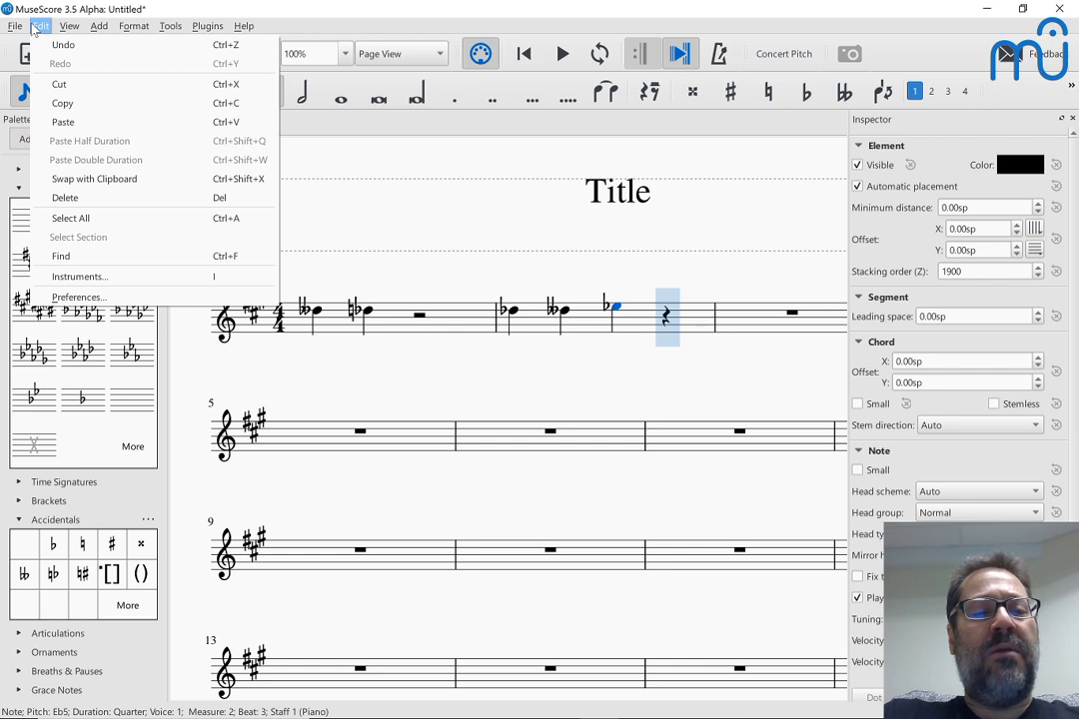
click(36, 26)
click(64, 26)
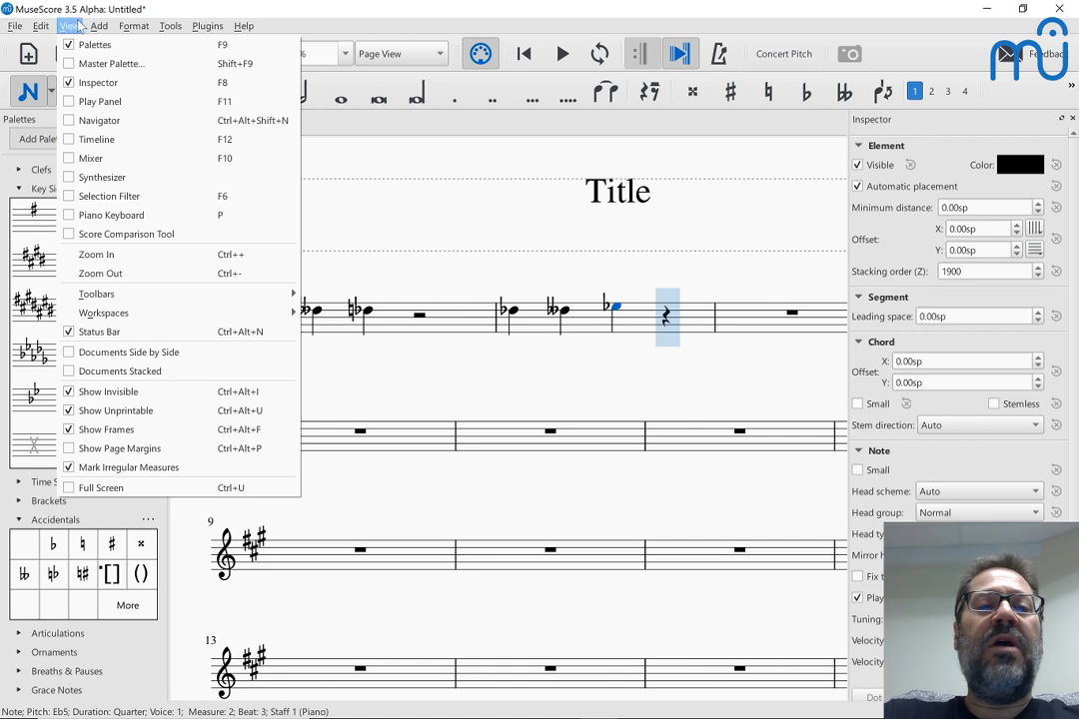
mouse_move(99, 24)
mouse_move(139, 32)
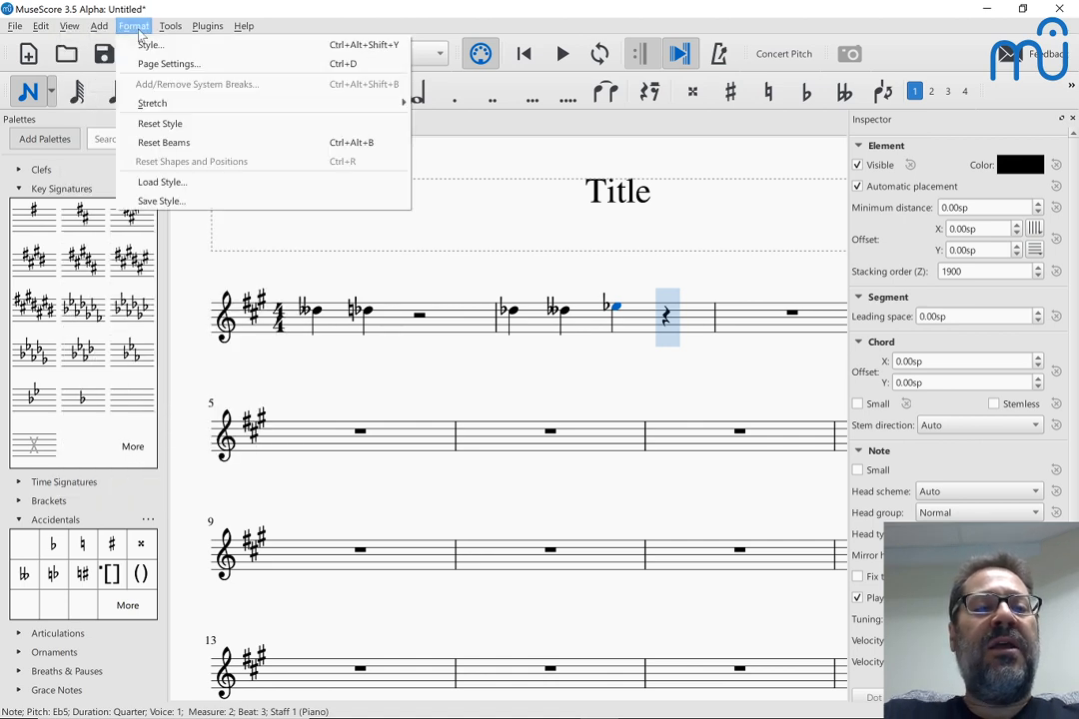
key(Escape)
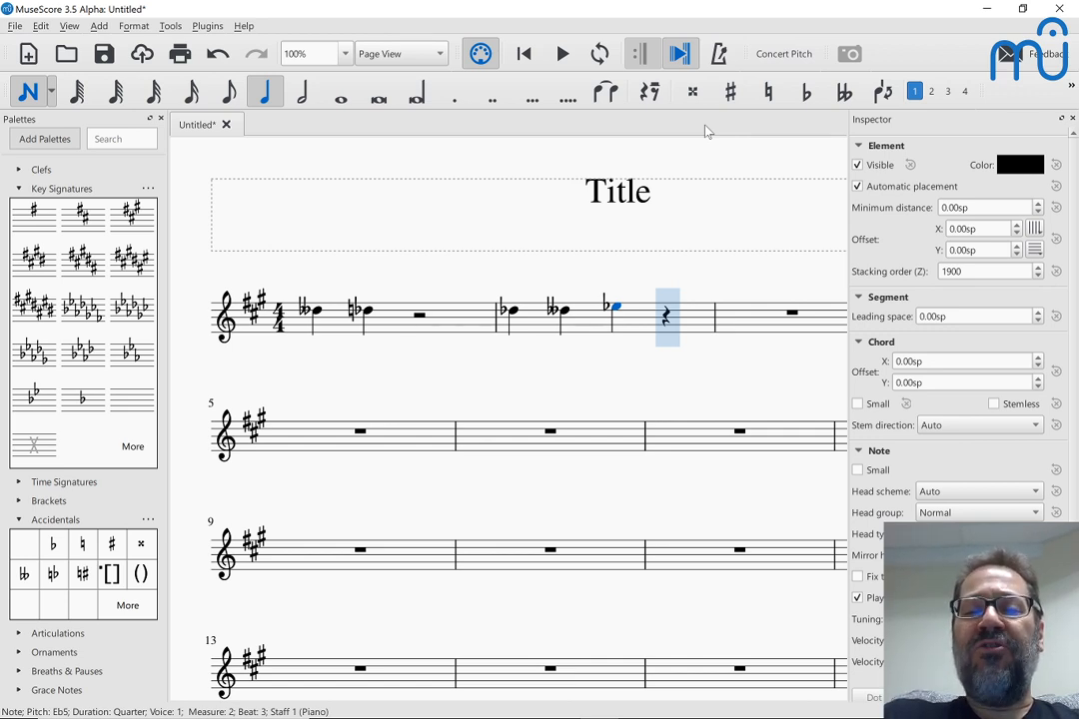
Step: Move the input position to measure 3 and enter a quarter-note E-flat 5 on beat 1 with the flat chosen beforehand
key(Right)
key(Right)
key(Right)
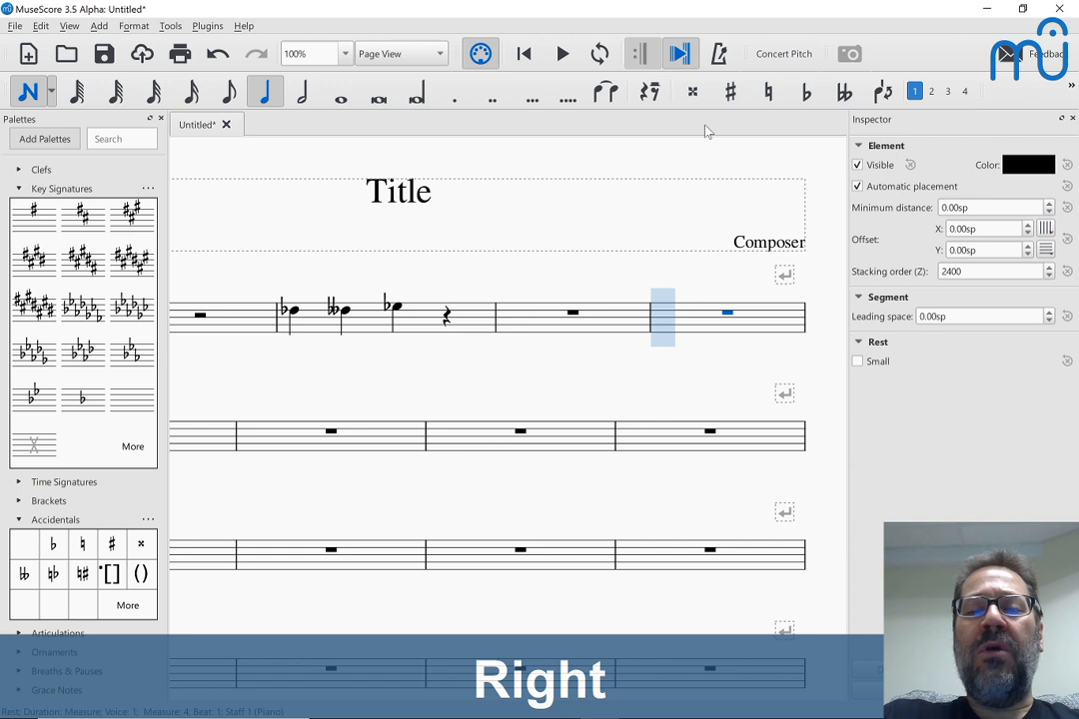
key(Left)
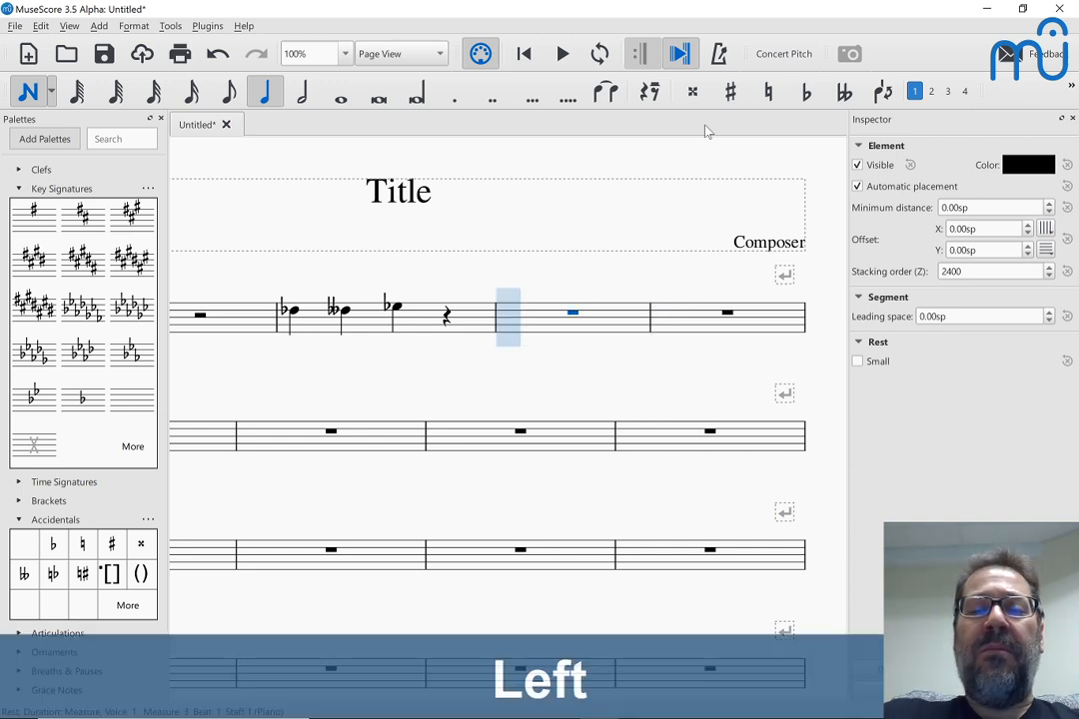
click(810, 105)
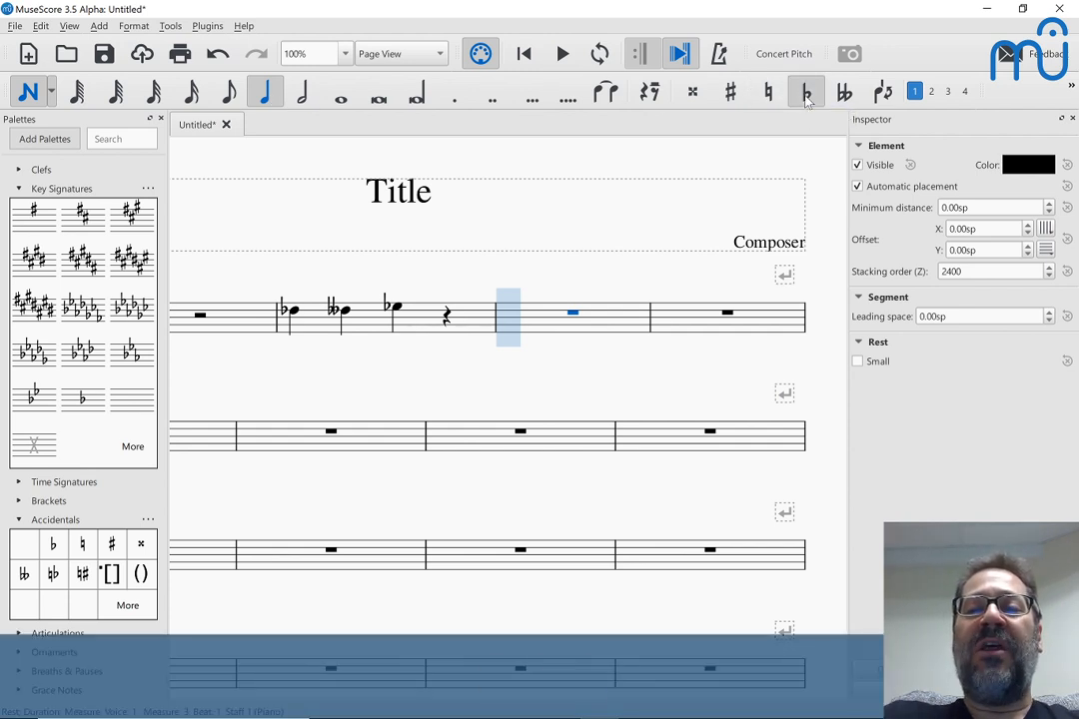
click(808, 94)
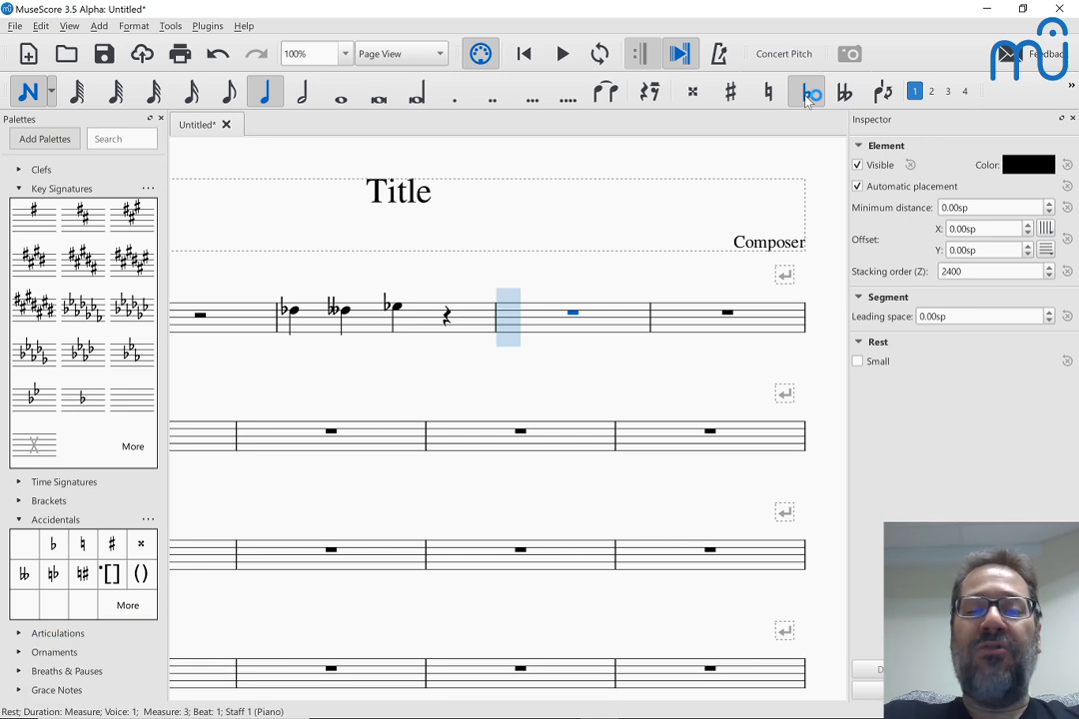
key(e)
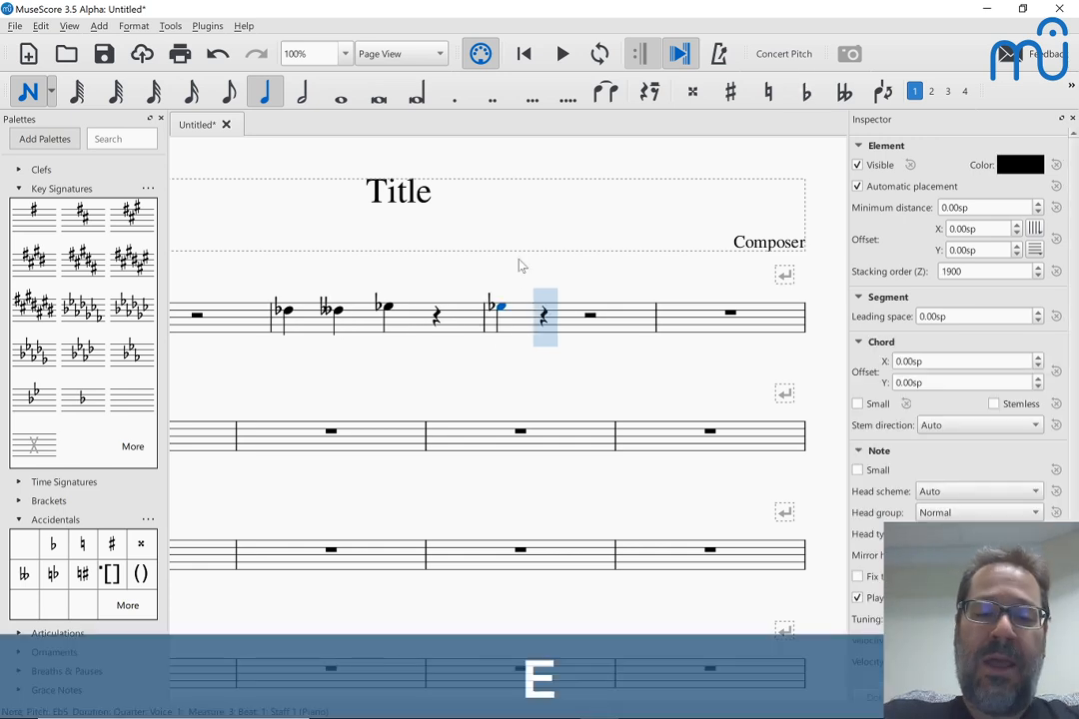
Step: Place a quarter-note G-flat 5 on beat 3 of measure 3 with the flat accidental preselected
key(Right)
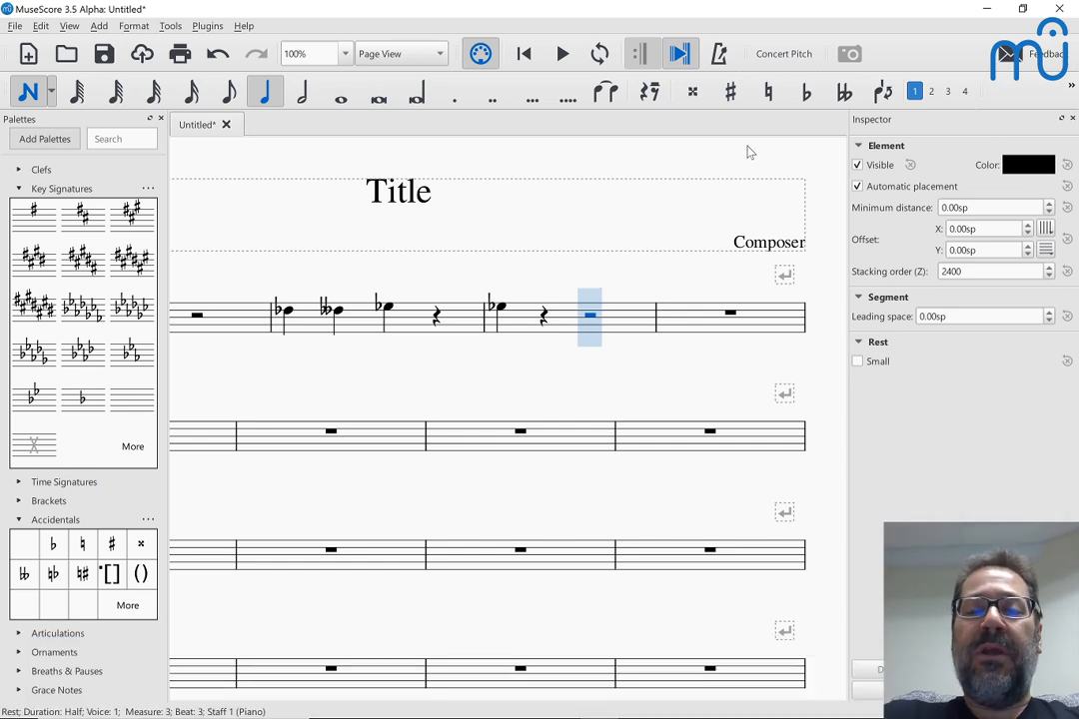
click(807, 95)
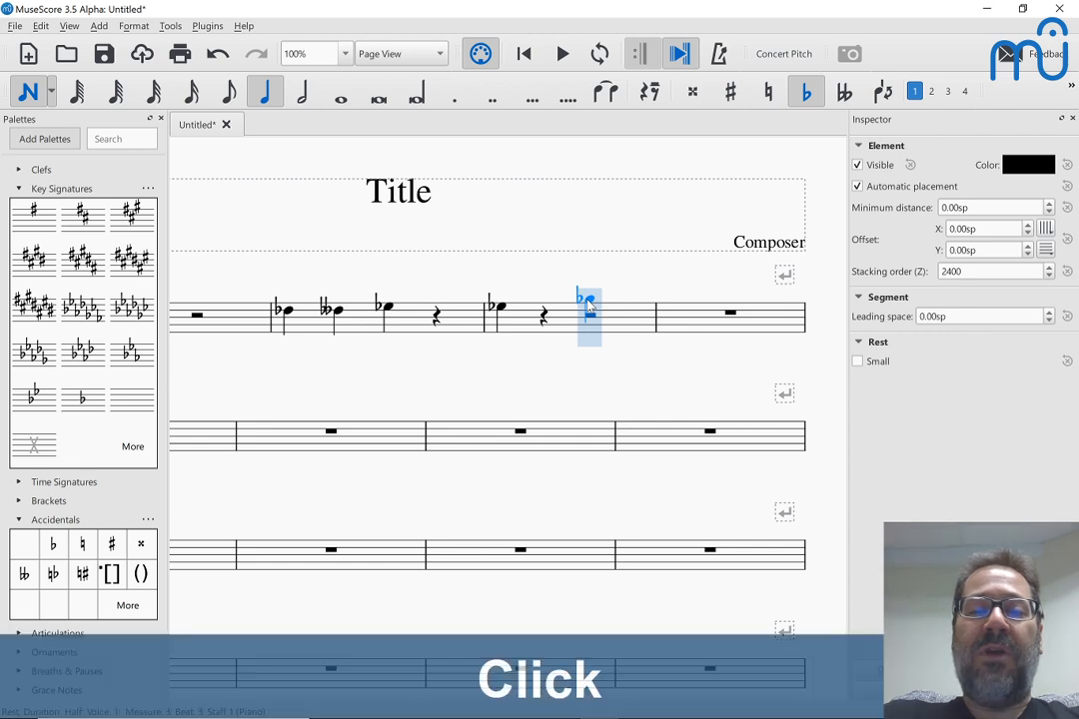
click(589, 304)
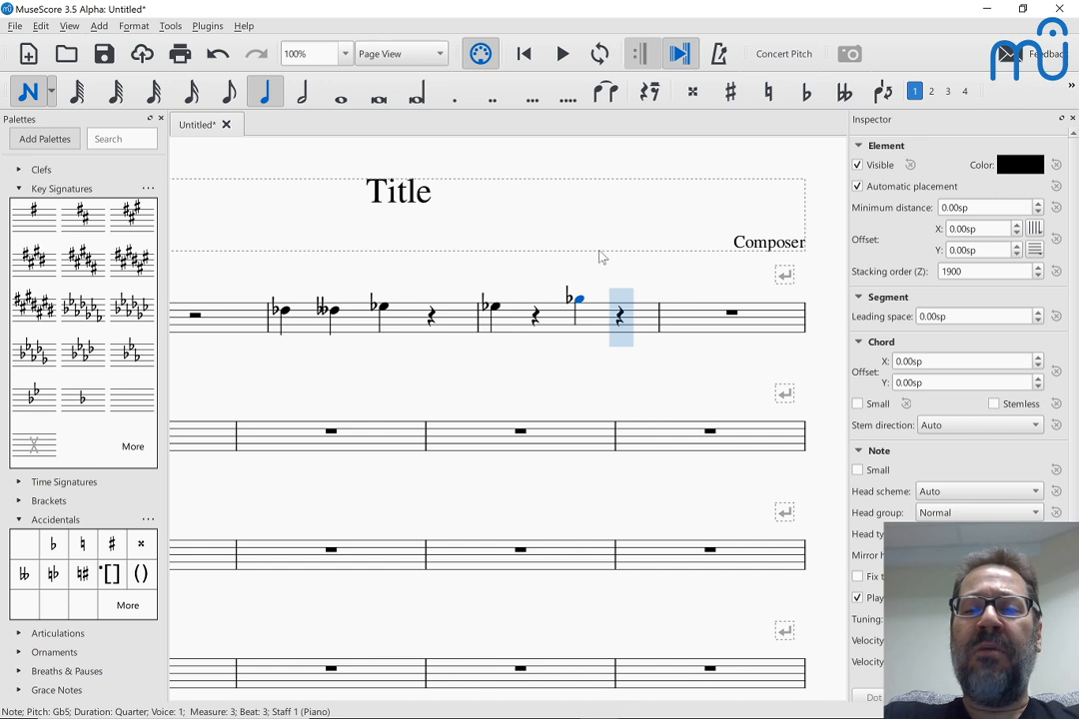
Step: Leave note entry, shorten the G-flat in measure 3 to an eighth, lengthen it to a half note, and return it to a quarter
key(Escape)
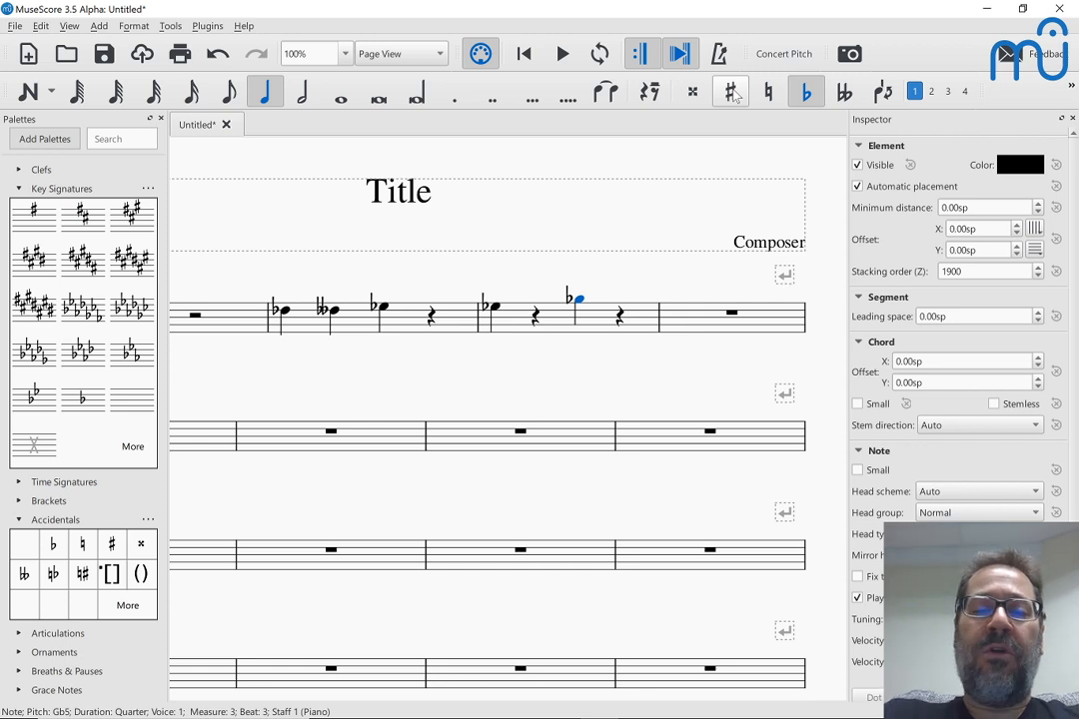
key(q)
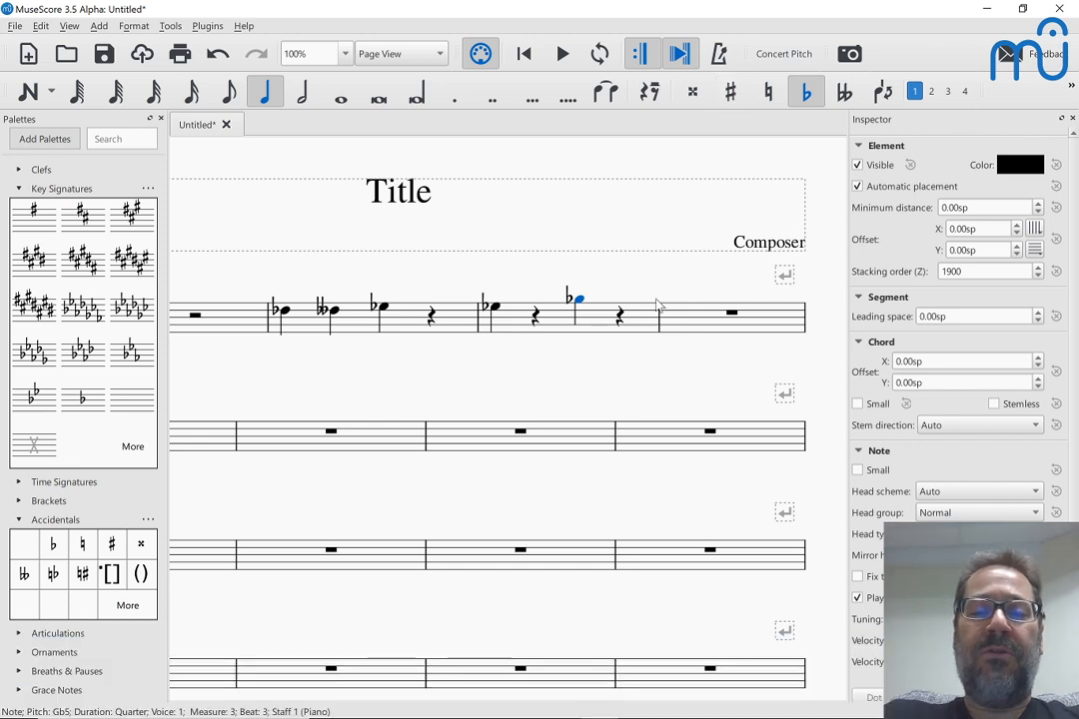
click(580, 308)
key(q)
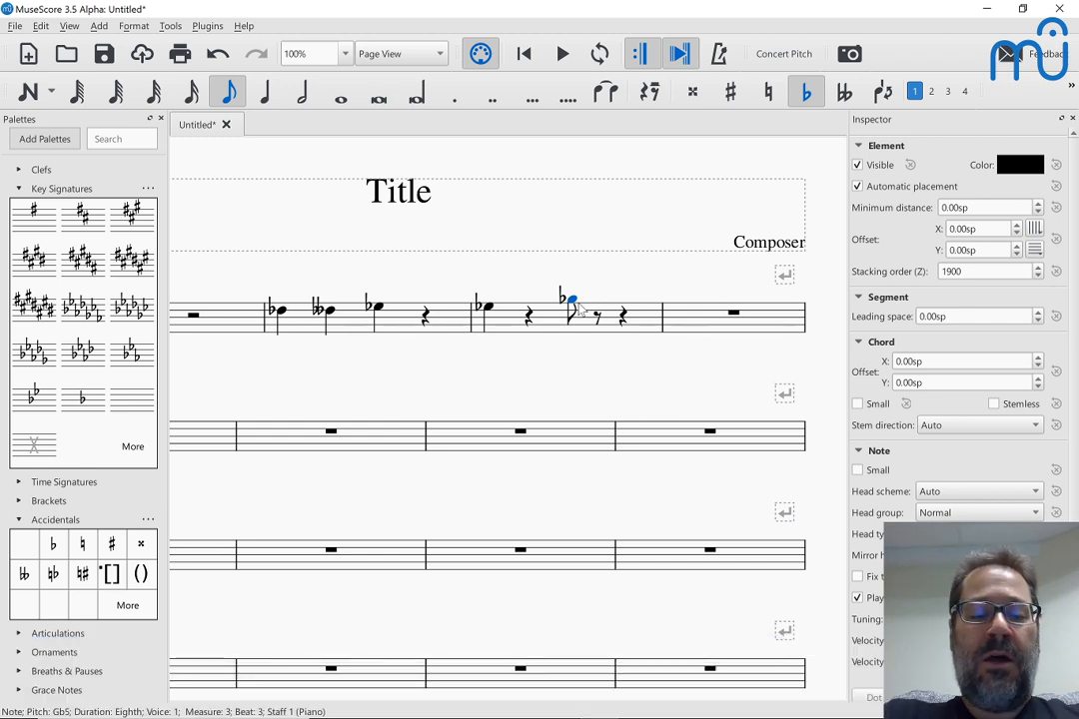
key(w)
key(w)
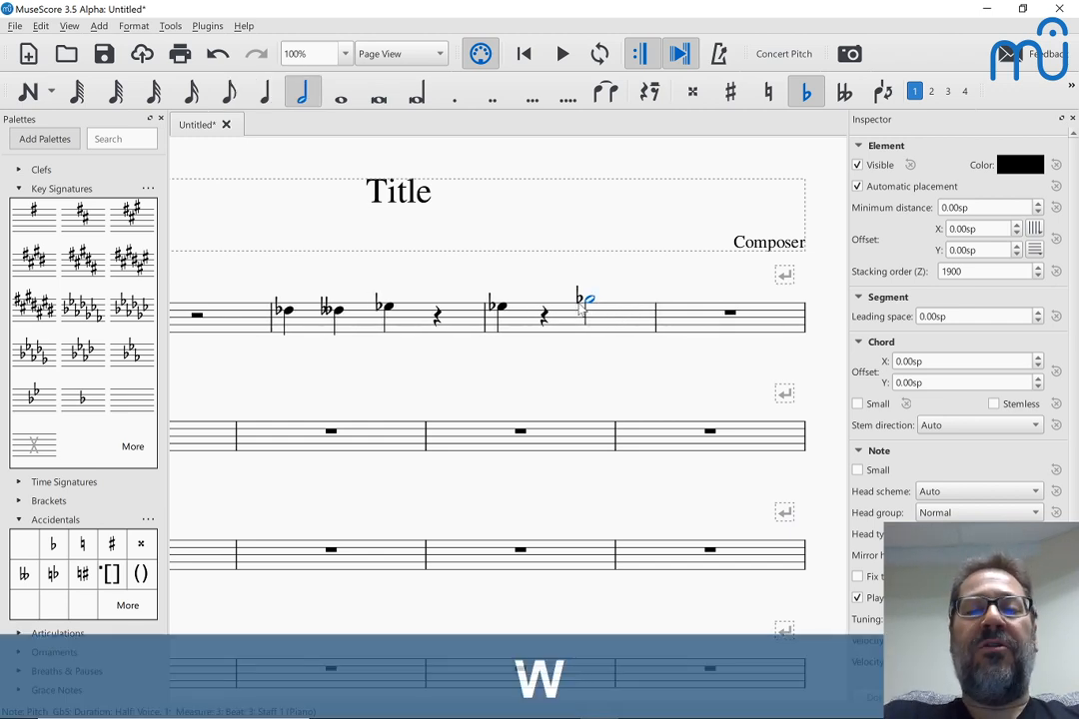
key(q)
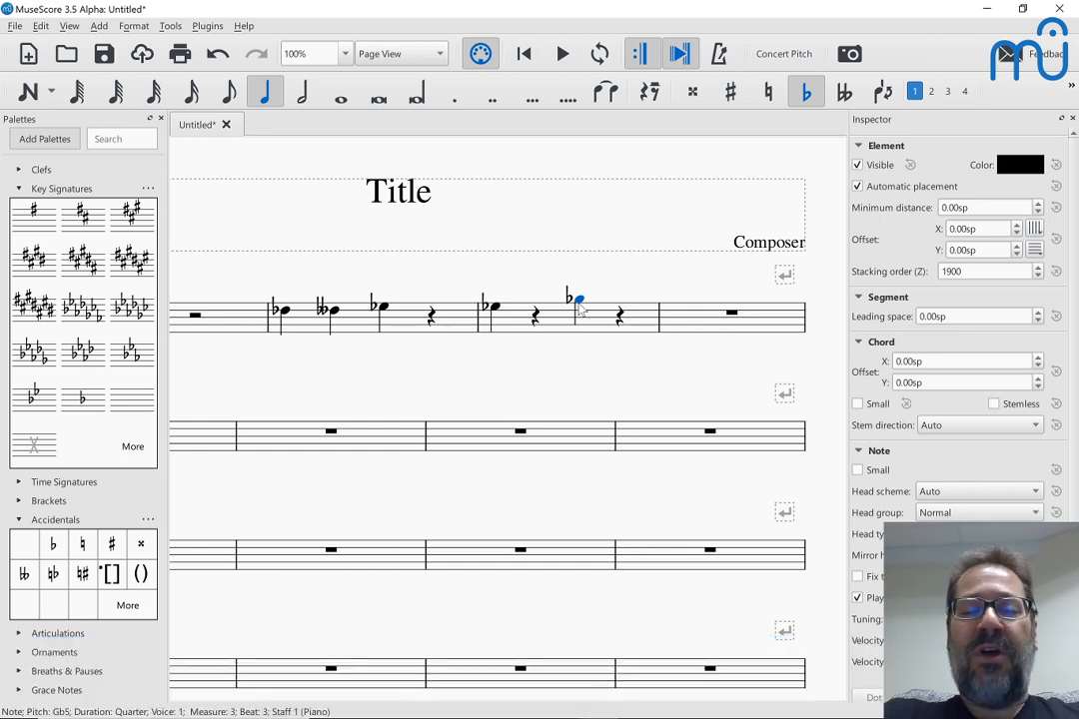
key(alt+Tab)
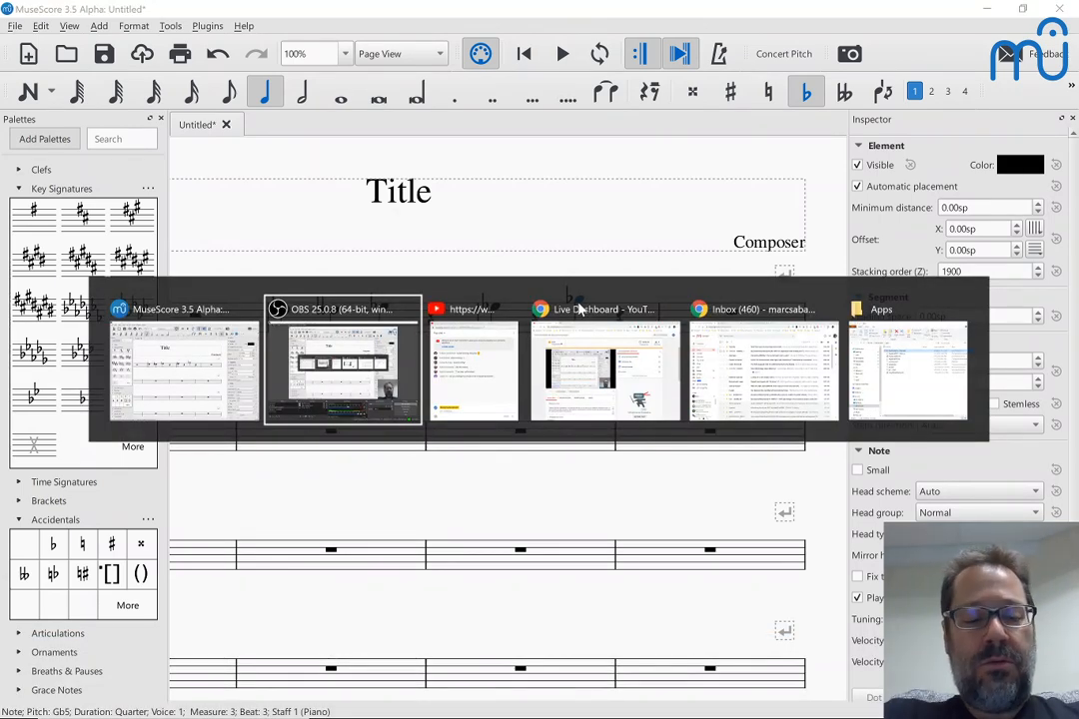
key(alt+Tab)
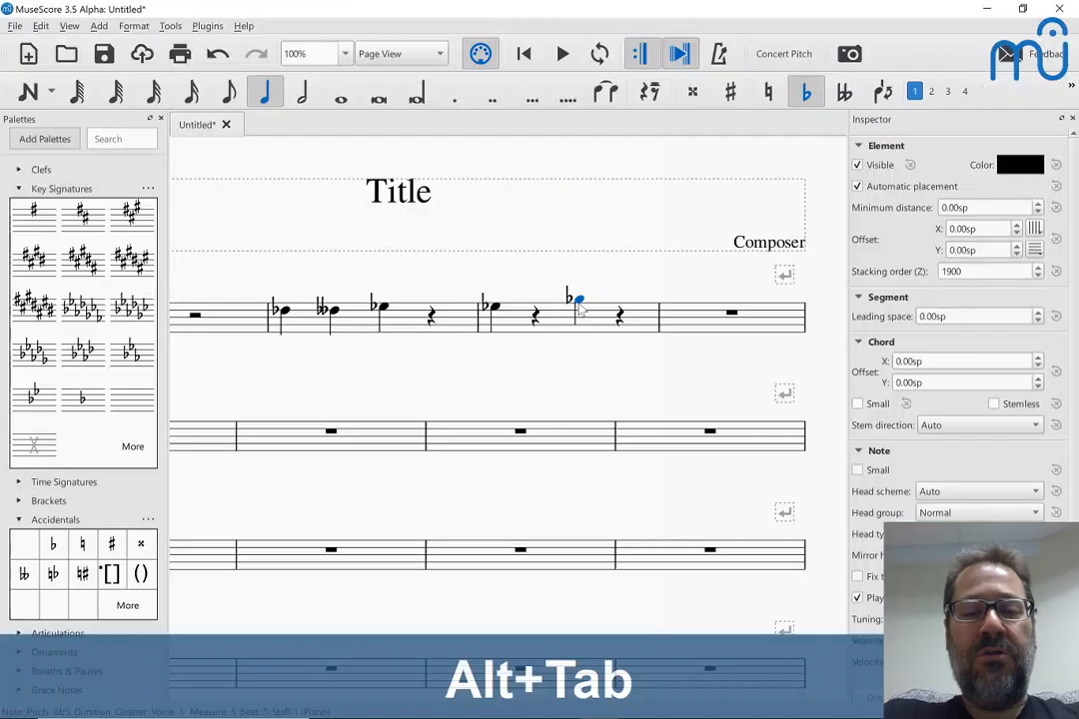
Step: Change the selected G in measure 3 to a natural and from there to G-sharp 5
key(alt+q)
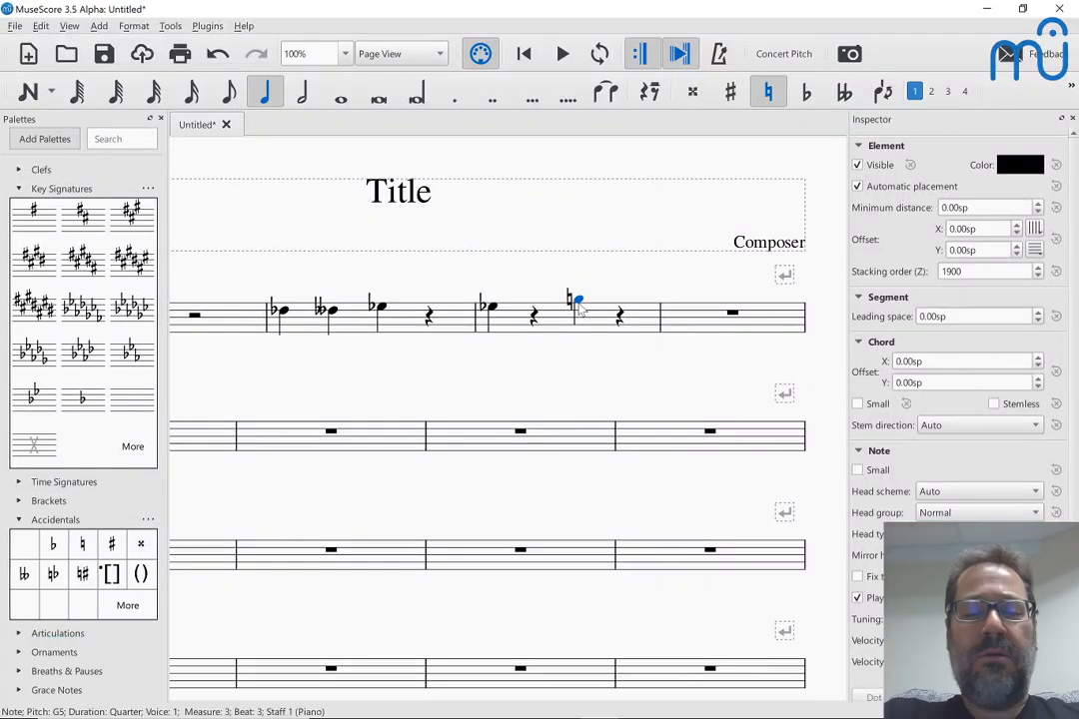
key(alt+w)
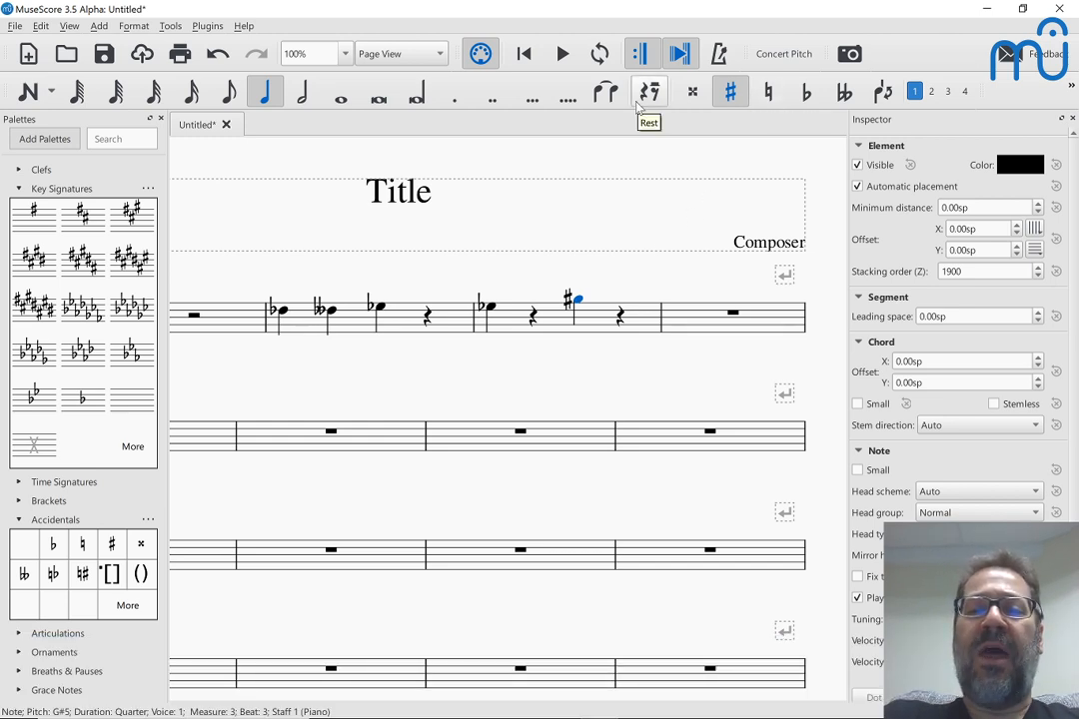
Step: Open the keyboard shortcut preferences and search the actions for "acci"
click(39, 26)
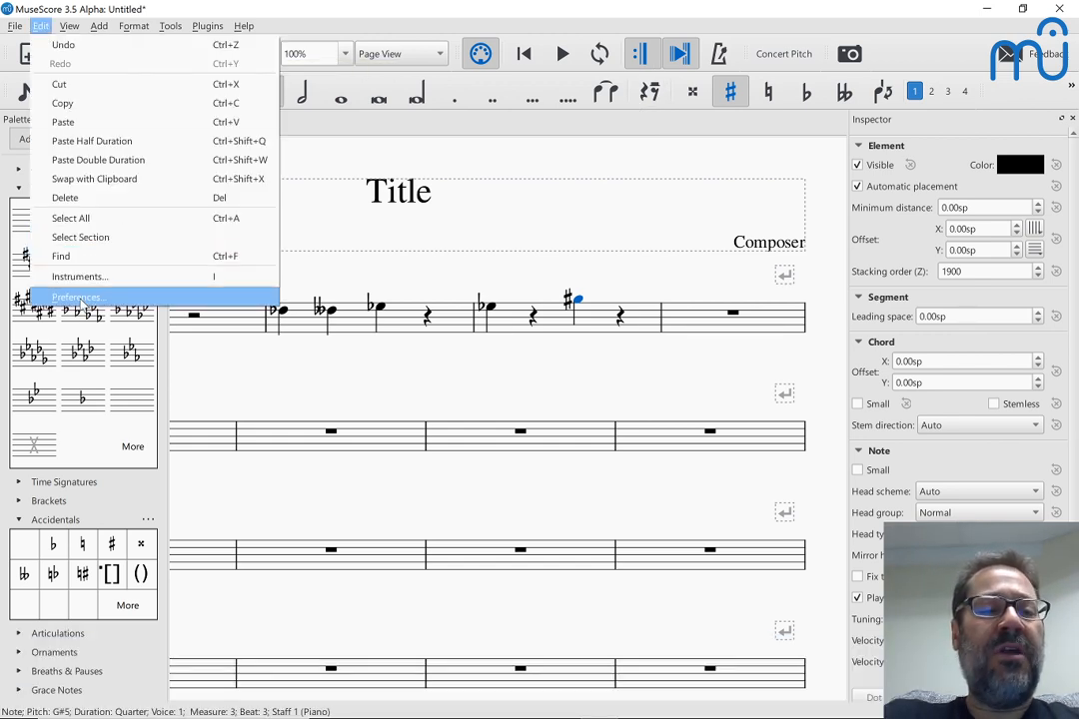
click(78, 296)
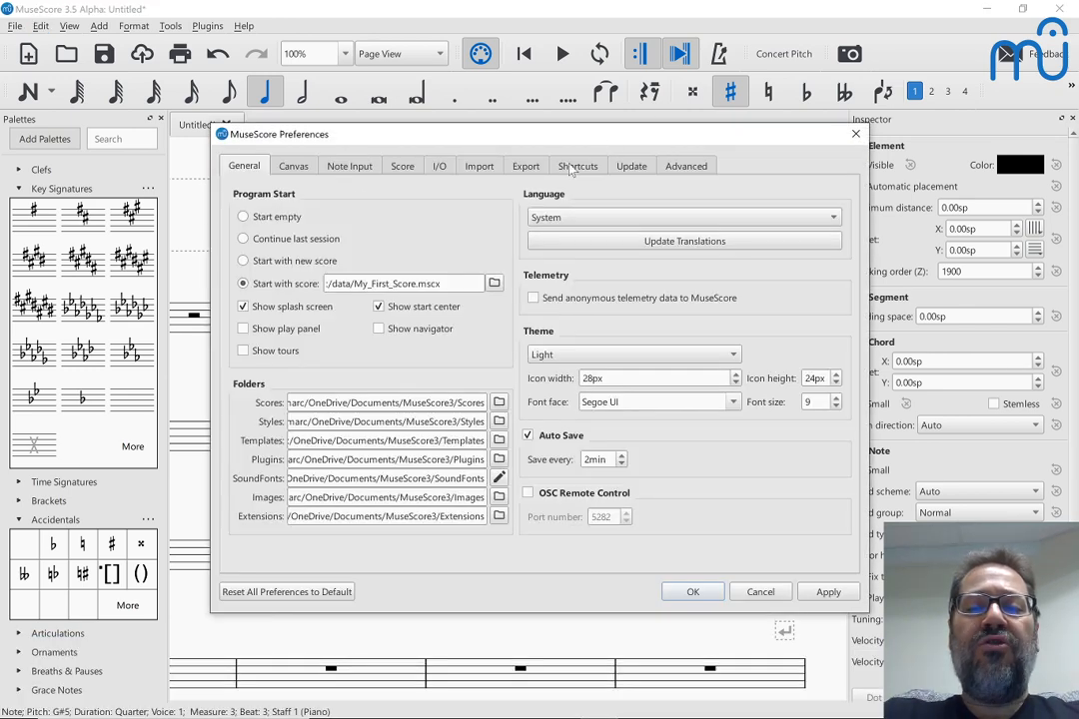
click(578, 166)
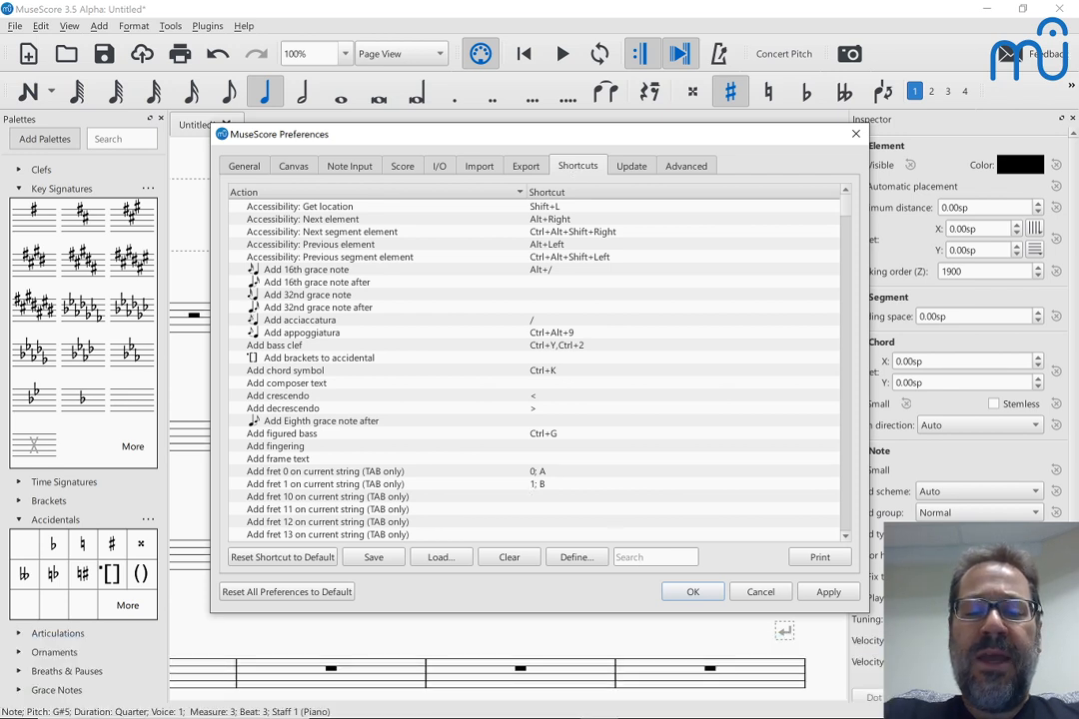
text(a)
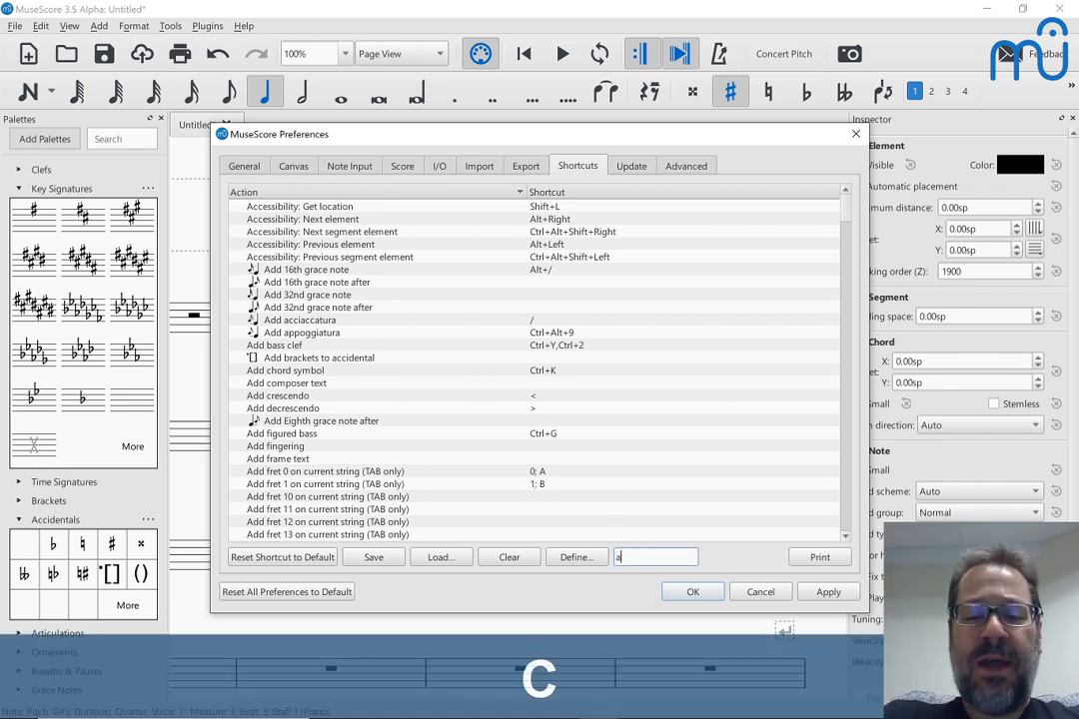
text(cci)
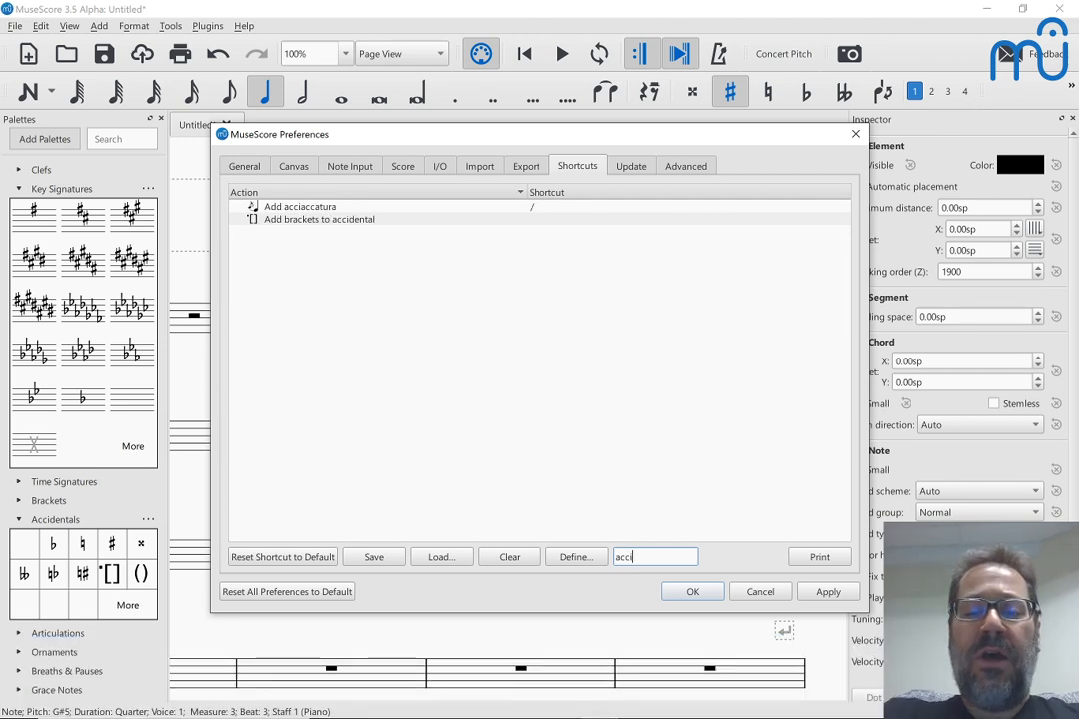
Step: Search the shortcut actions for "flat" and for "sha" to find the accidental commands
key(ctrl+a)
text(flat)
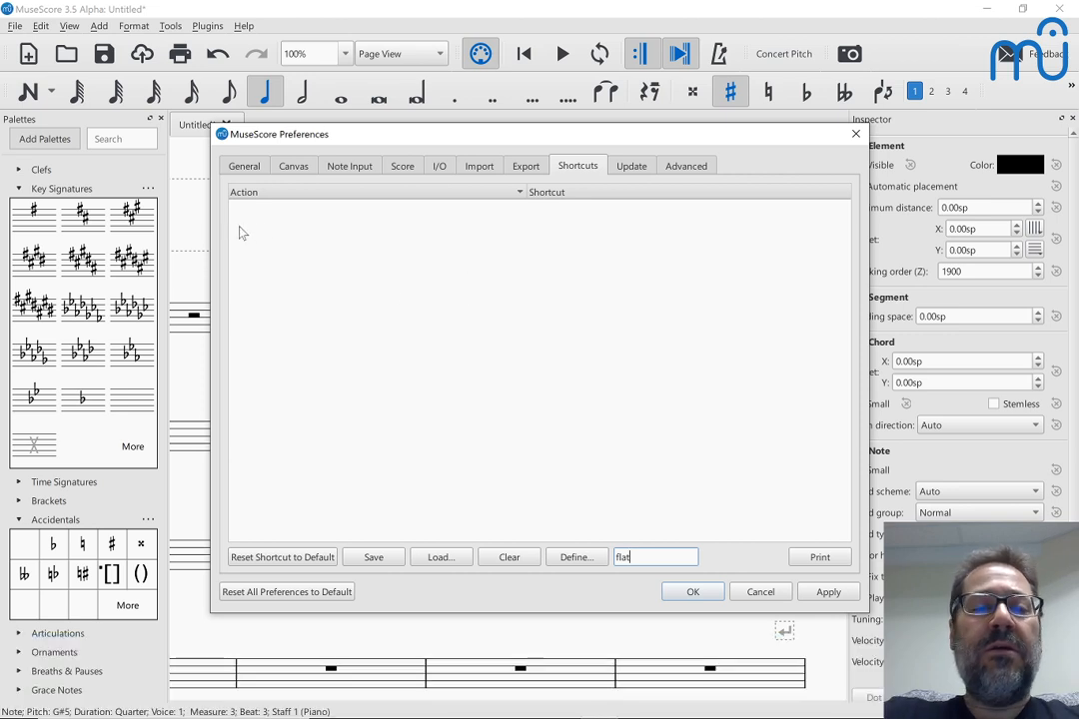
key(BackSpace)
key(BackSpace)
key(BackSpace)
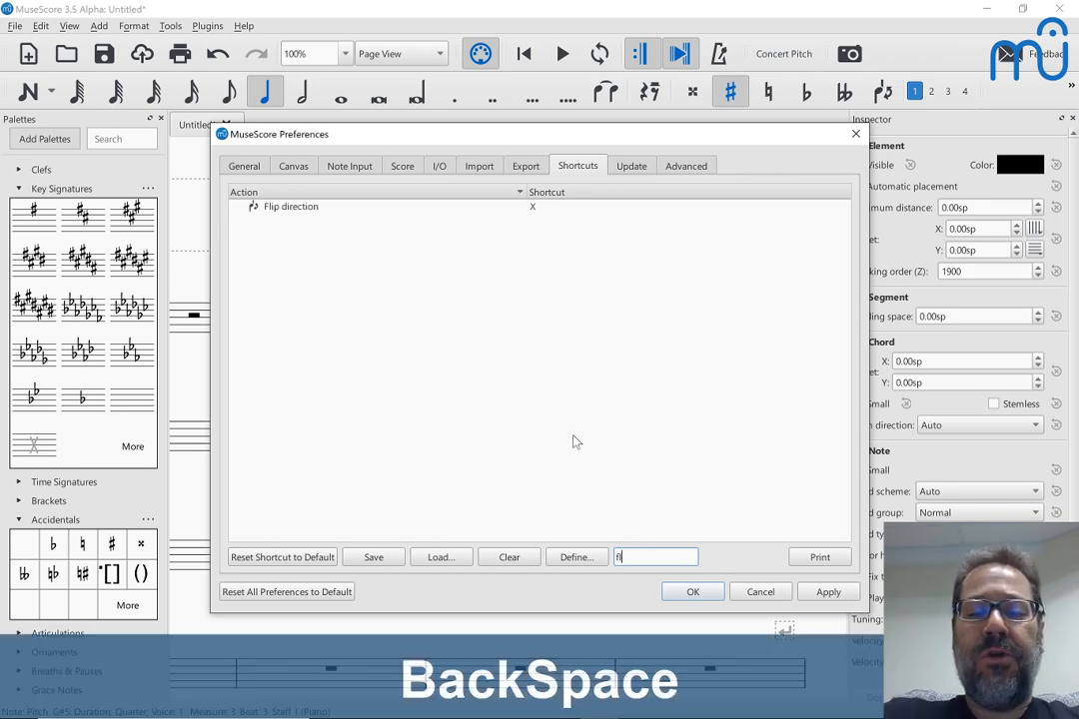
key(BackSpace)
text(sh)
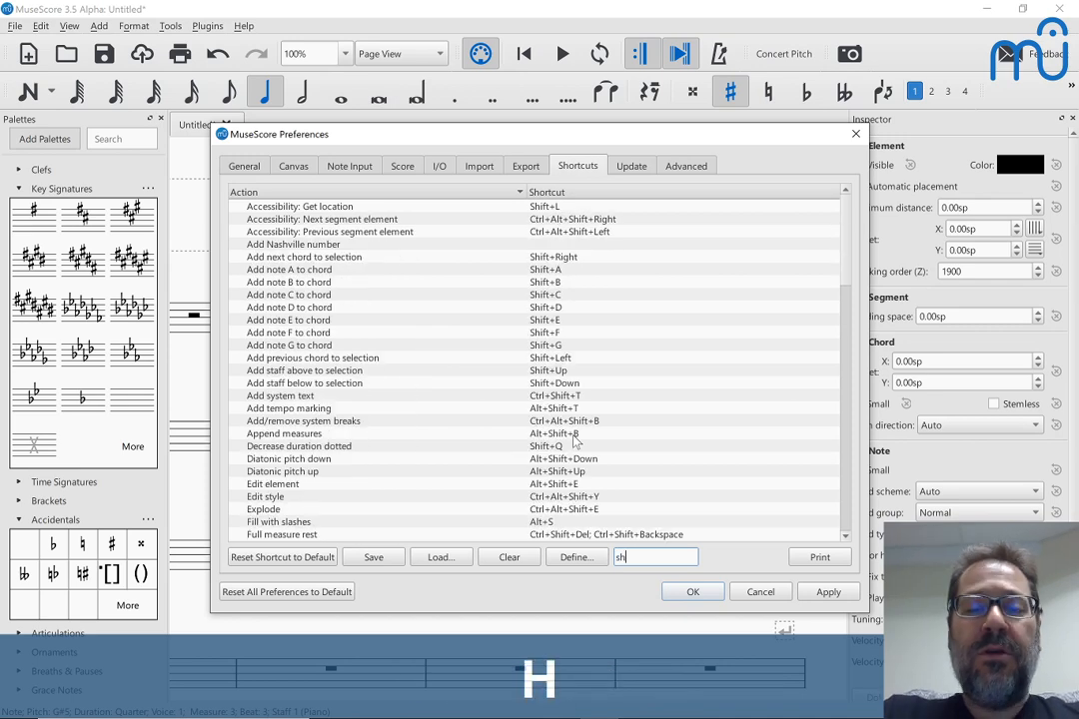
text(a)
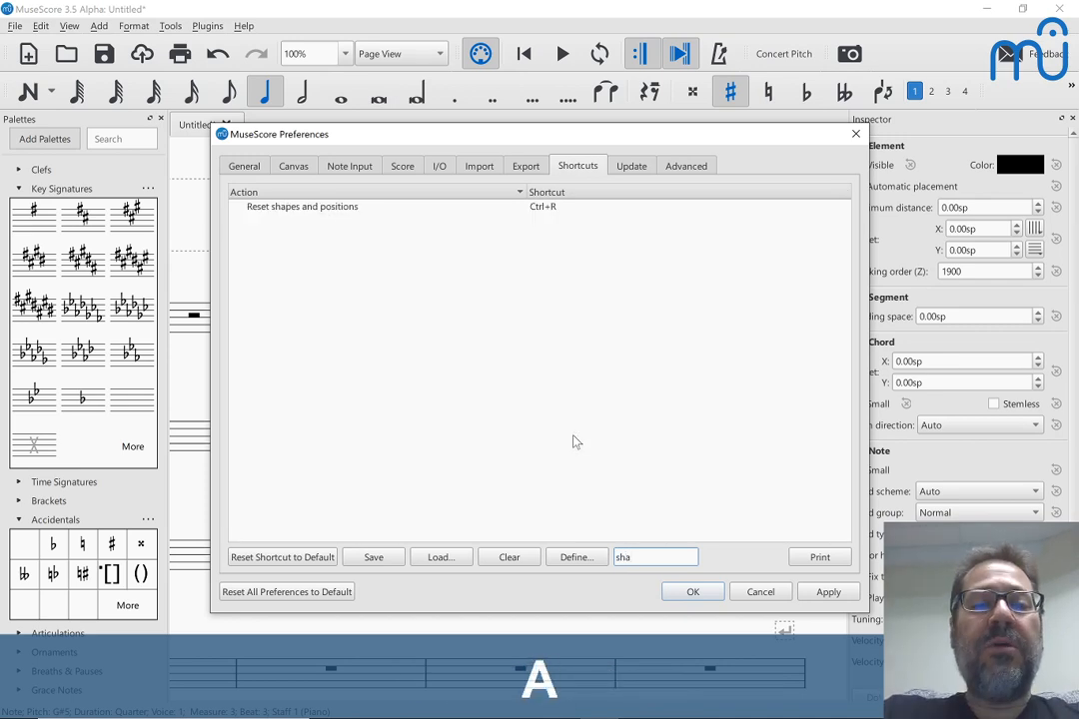
Step: Search the shortcut actions for "add" and look through the list for accidental commands
key(BackSpace)
key(BackSpace)
key(BackSpace)
text(add)
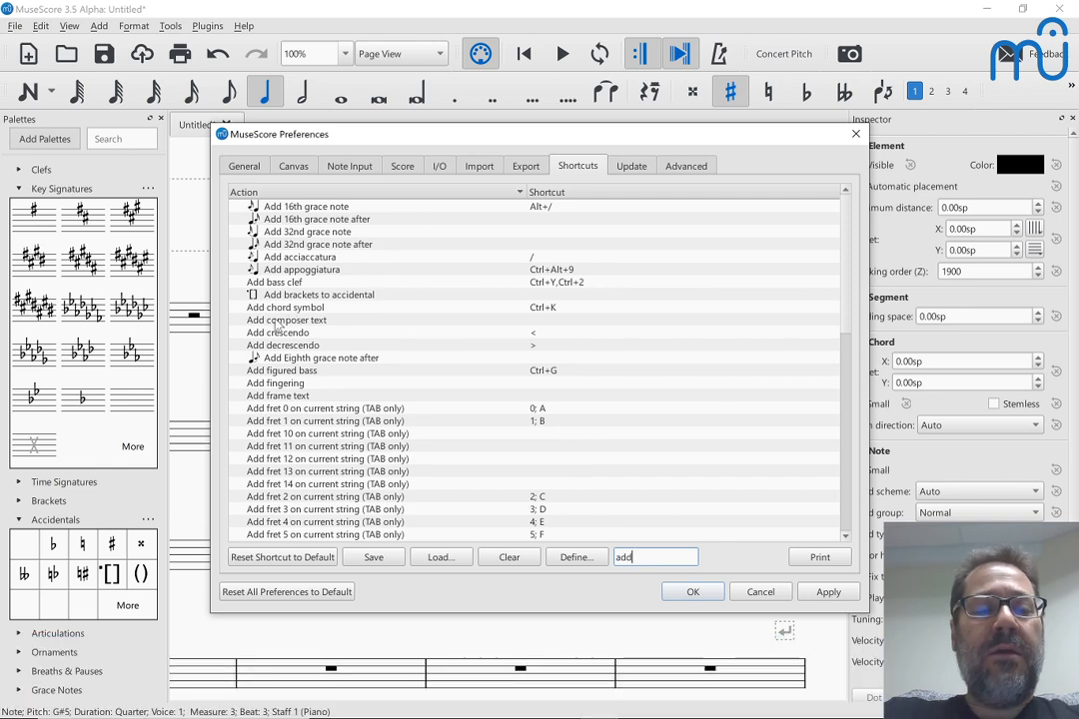
scroll(275, 324, down, 1)
scroll(277, 325, down, 8)
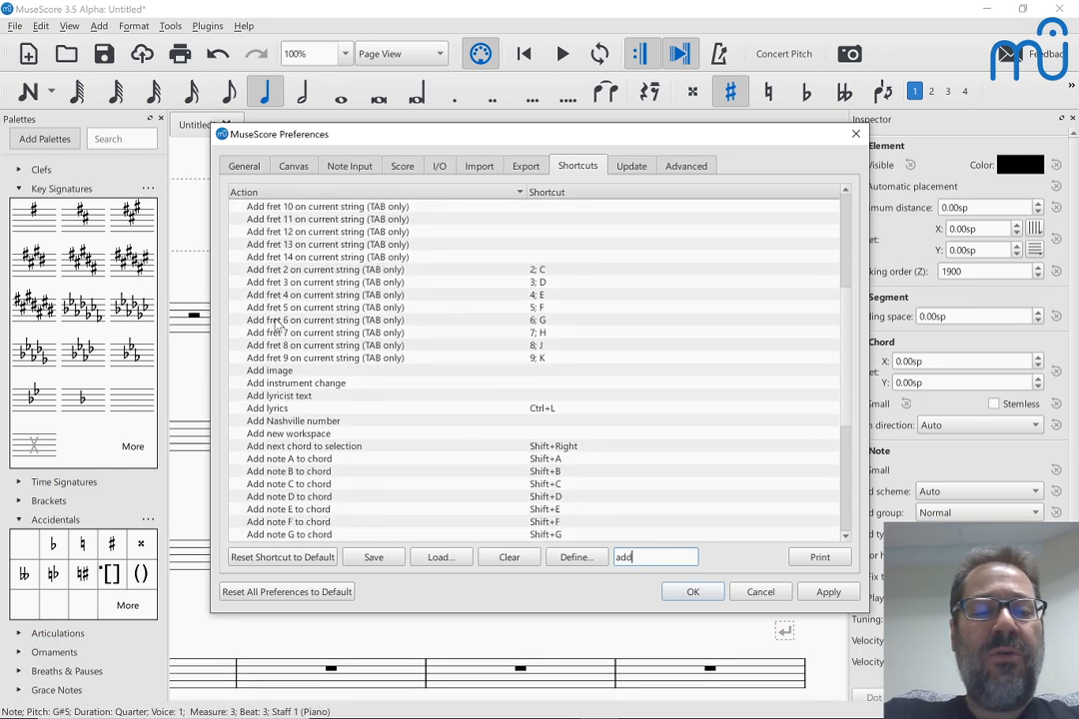
scroll(279, 327, down, 1)
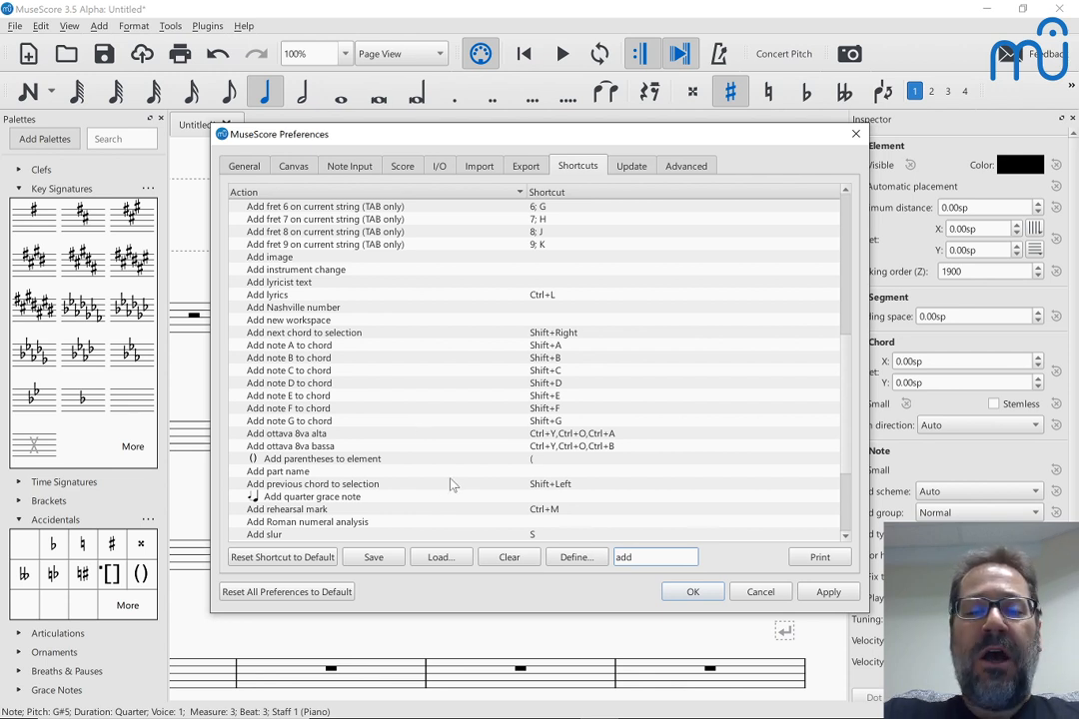
scroll(405, 483, down, 2)
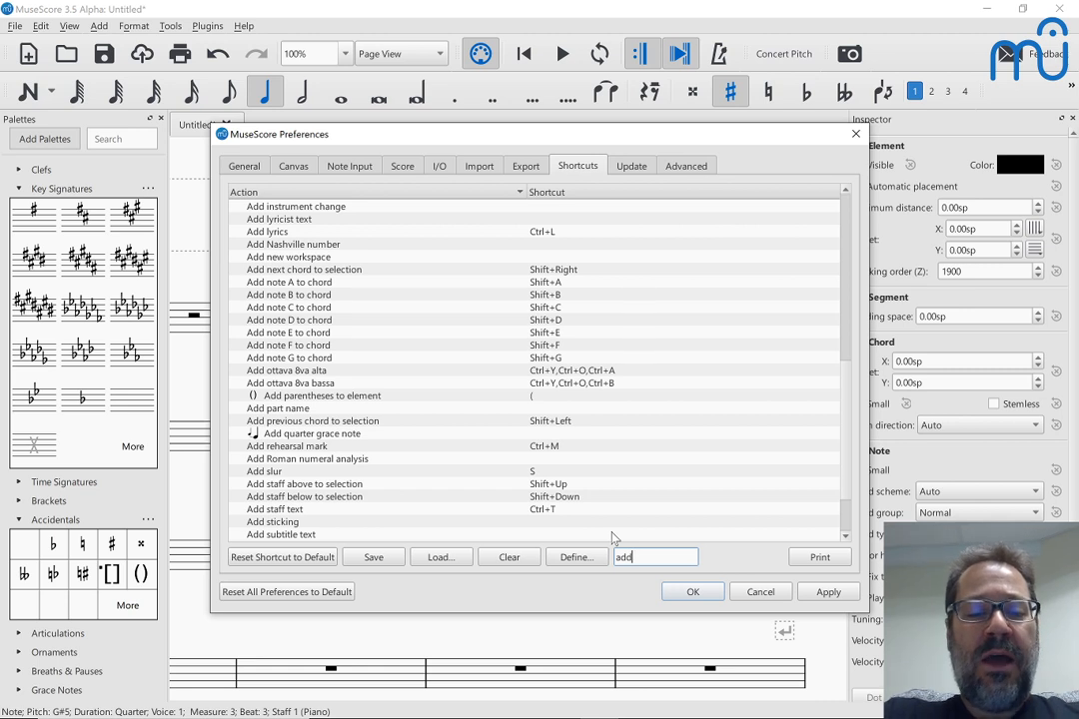
Step: Search the shortcut actions for "fla" and clear the search again
key(BackSpace)
key(BackSpace)
key(BackSpace)
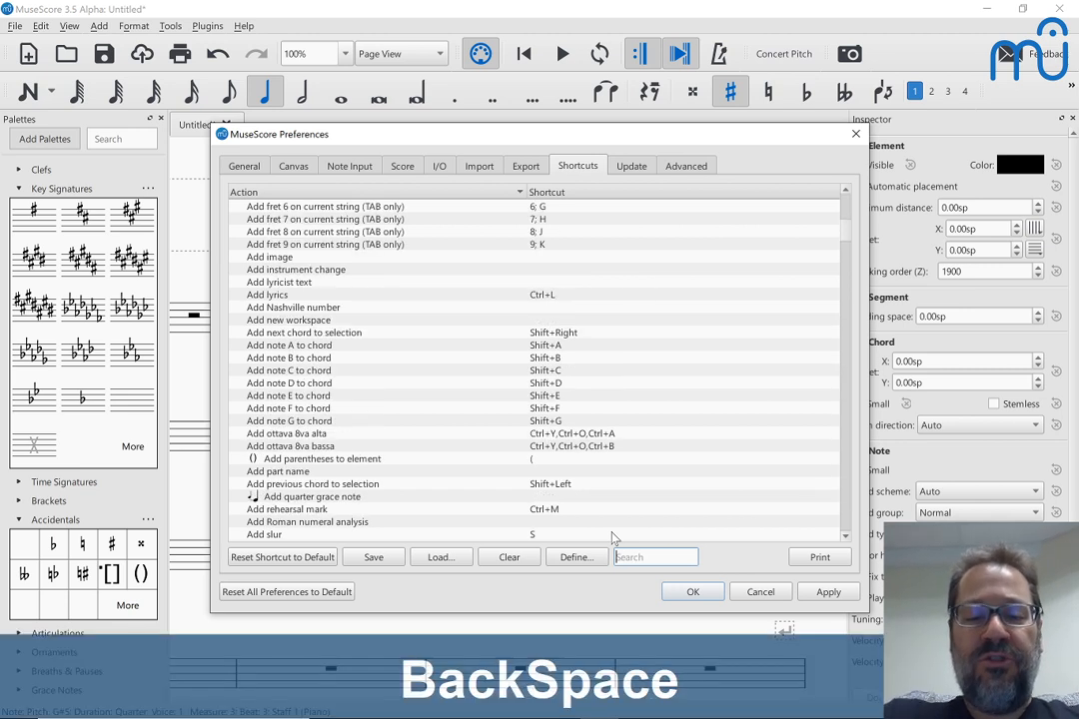
text(la)
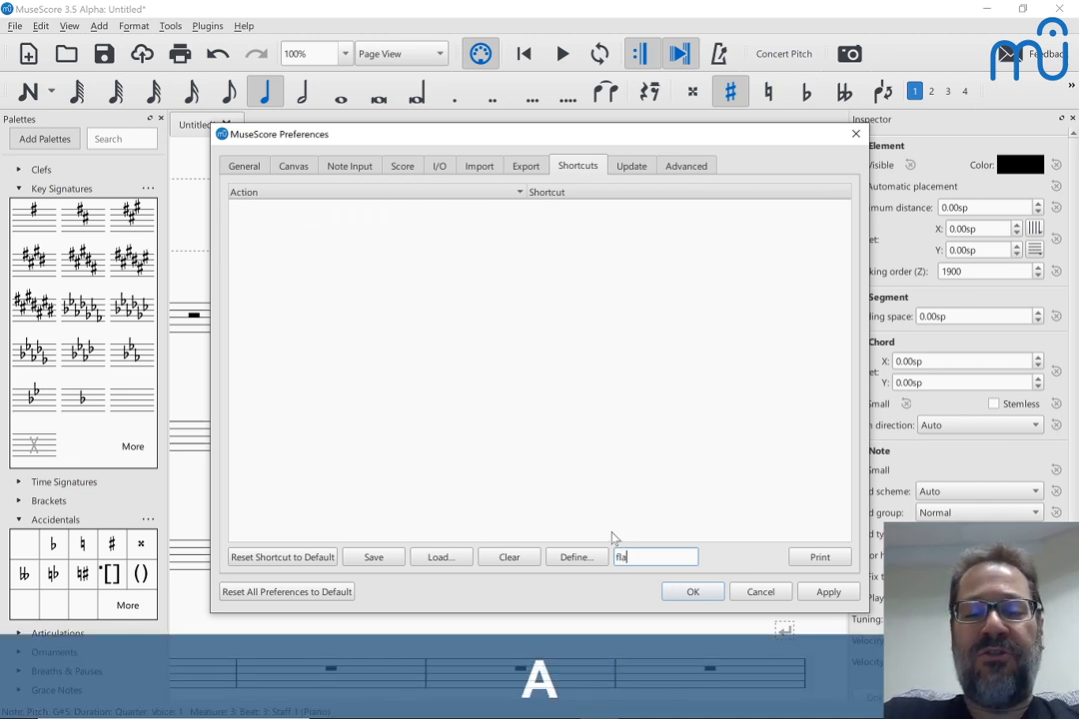
key(BackSpace)
key(BackSpace)
key(BackSpace)
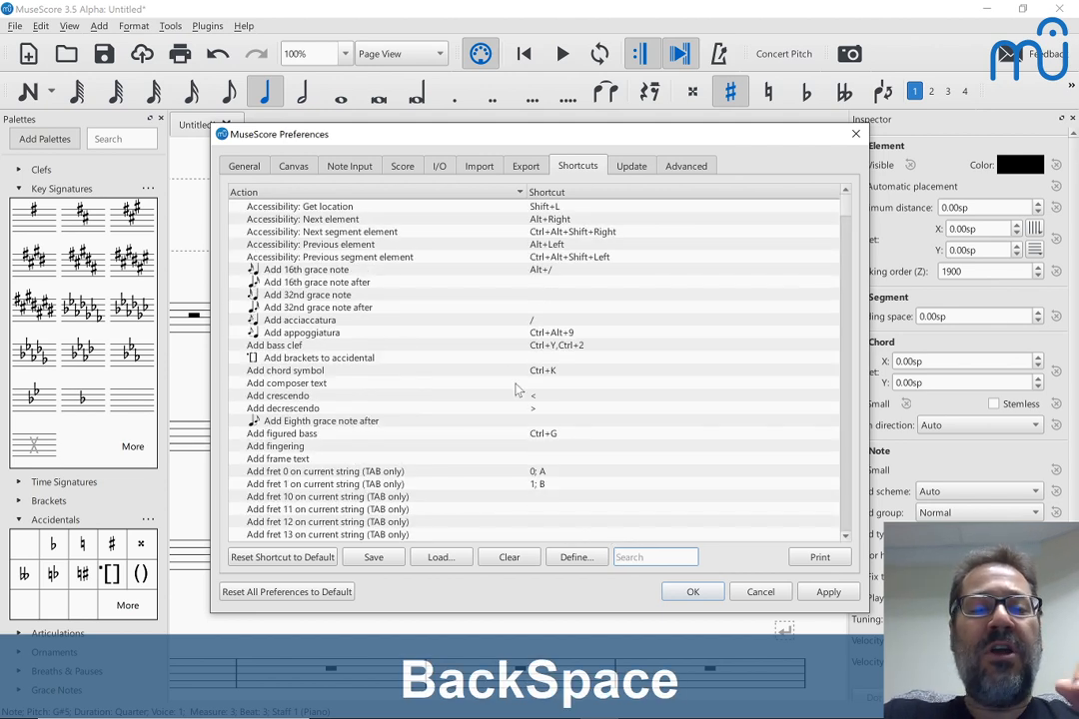
Step: Check which action already uses Alt+Q by entering it as a new shortcut for "Add 32nd grace note after", and cancel the definition
click(340, 308)
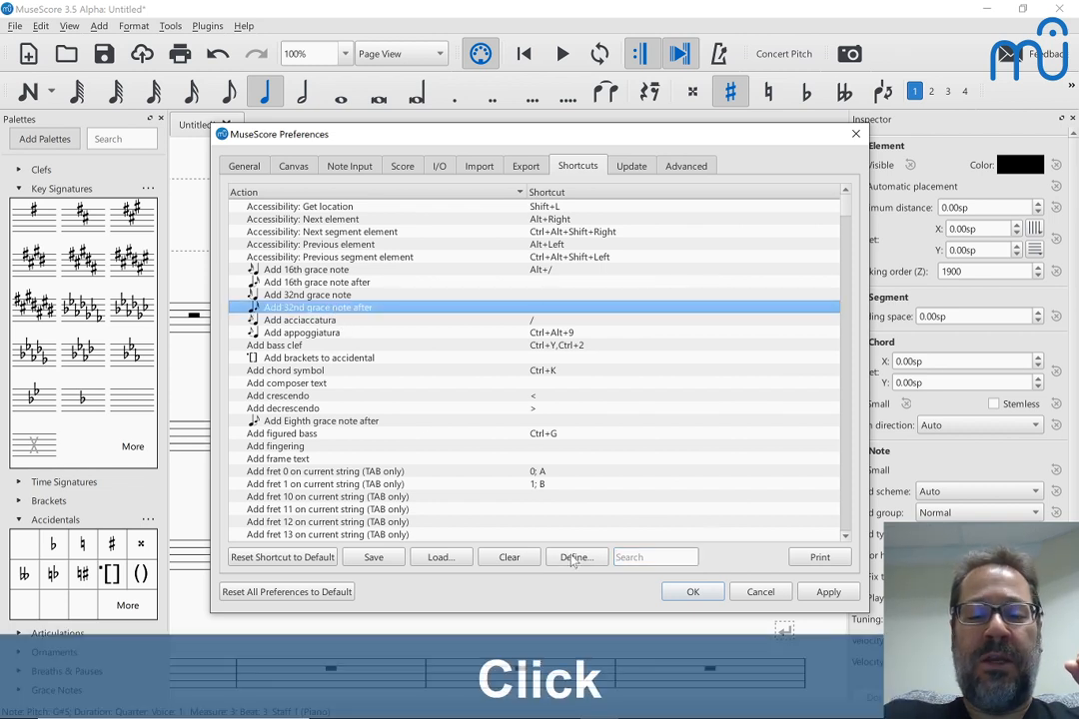
click(577, 556)
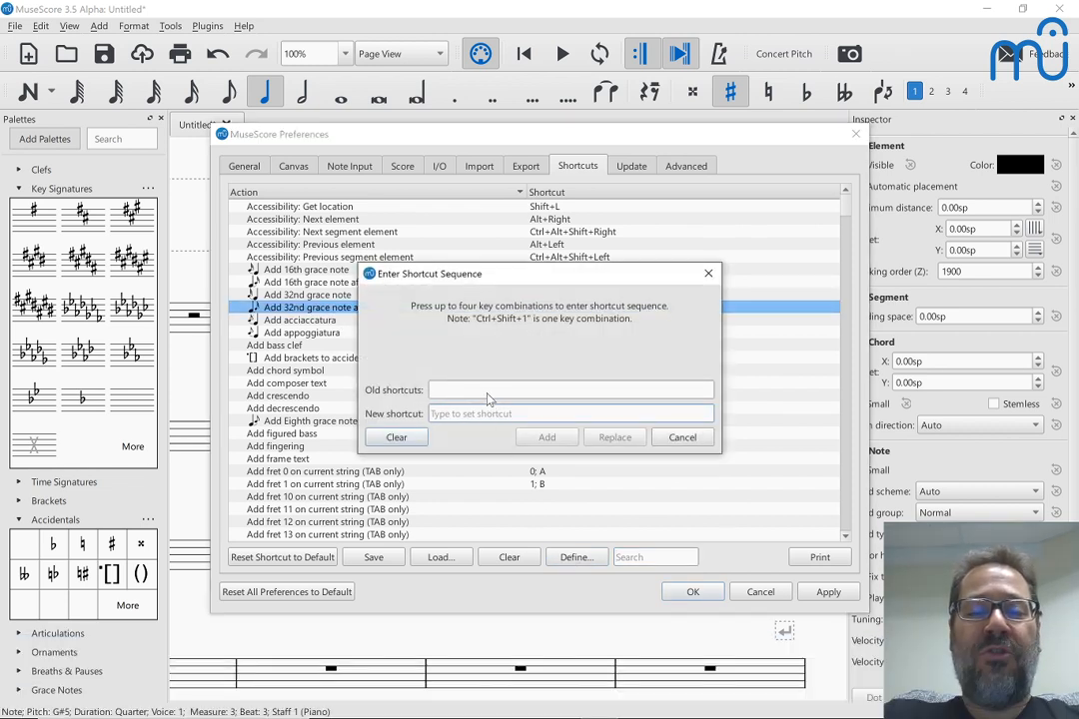
click(477, 414)
right_click(475, 416)
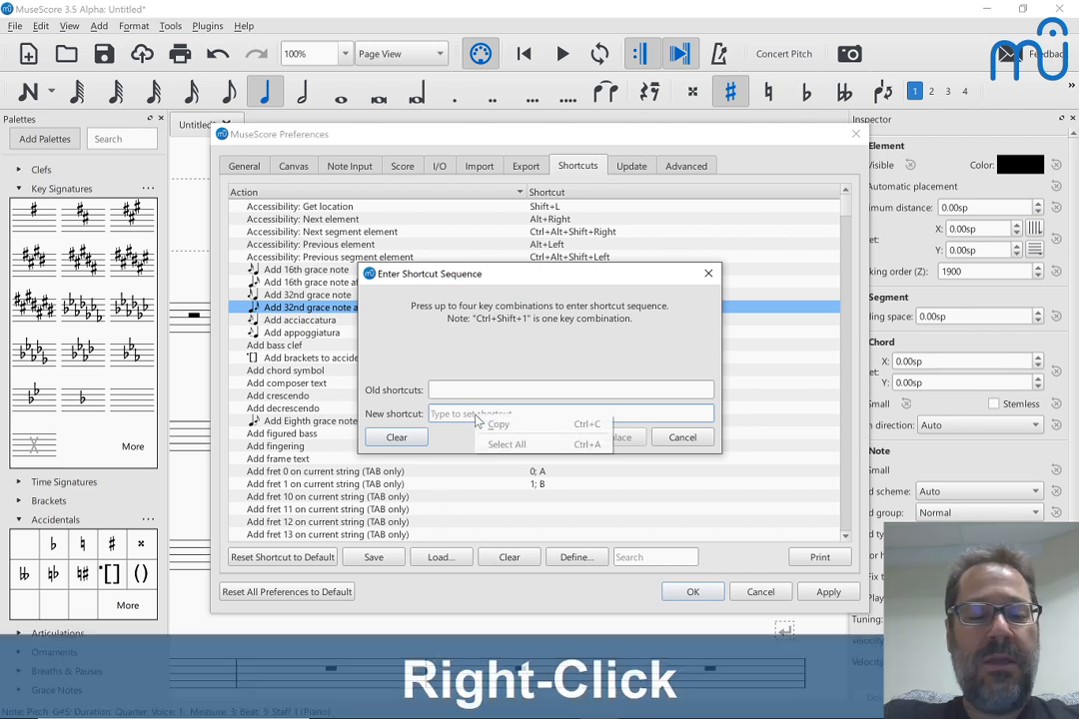
key(alt+q)
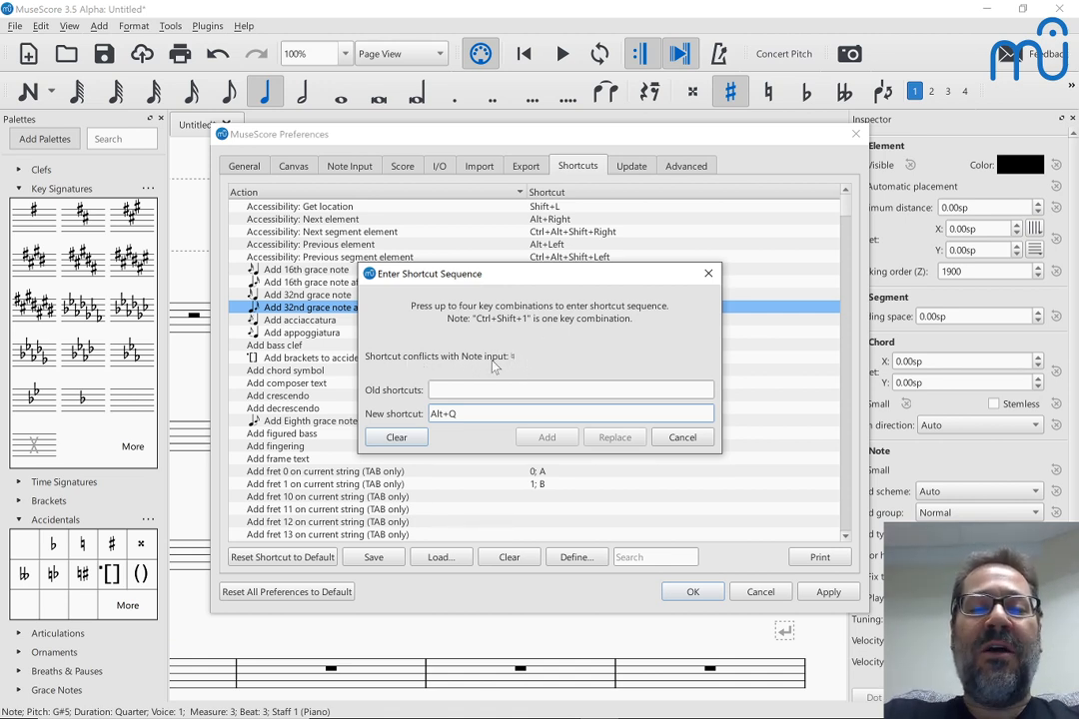
click(680, 438)
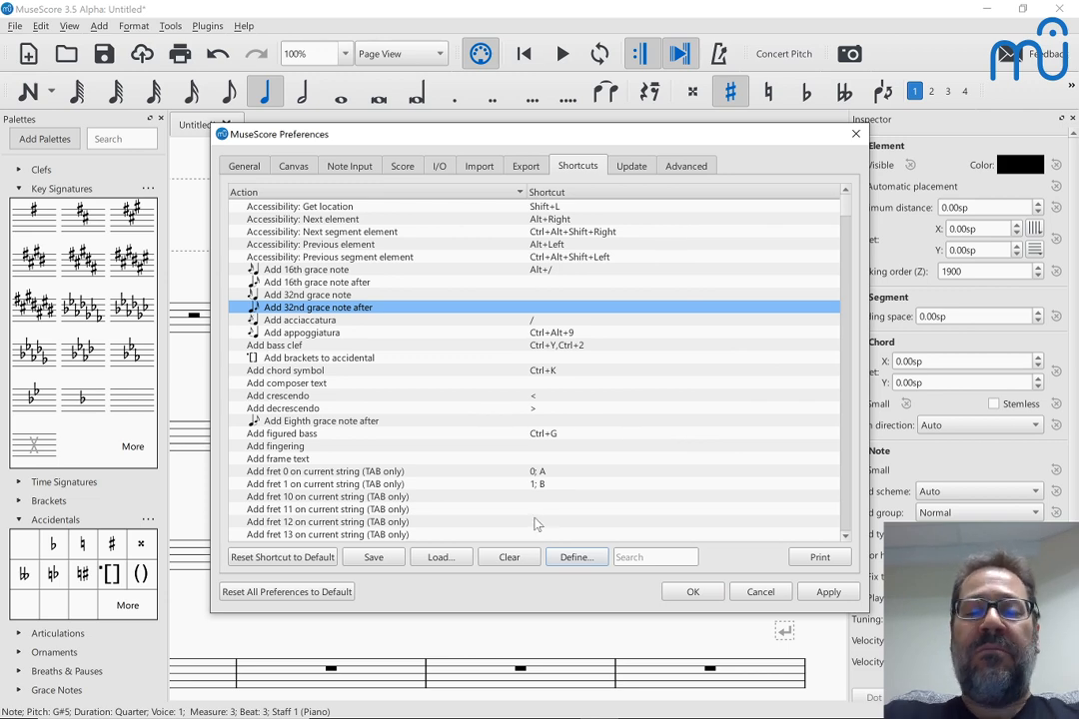
Step: Filter the shortcut actions by "Note input:" and reset the flat accidental's shortcut to its default
click(655, 557)
text(No)
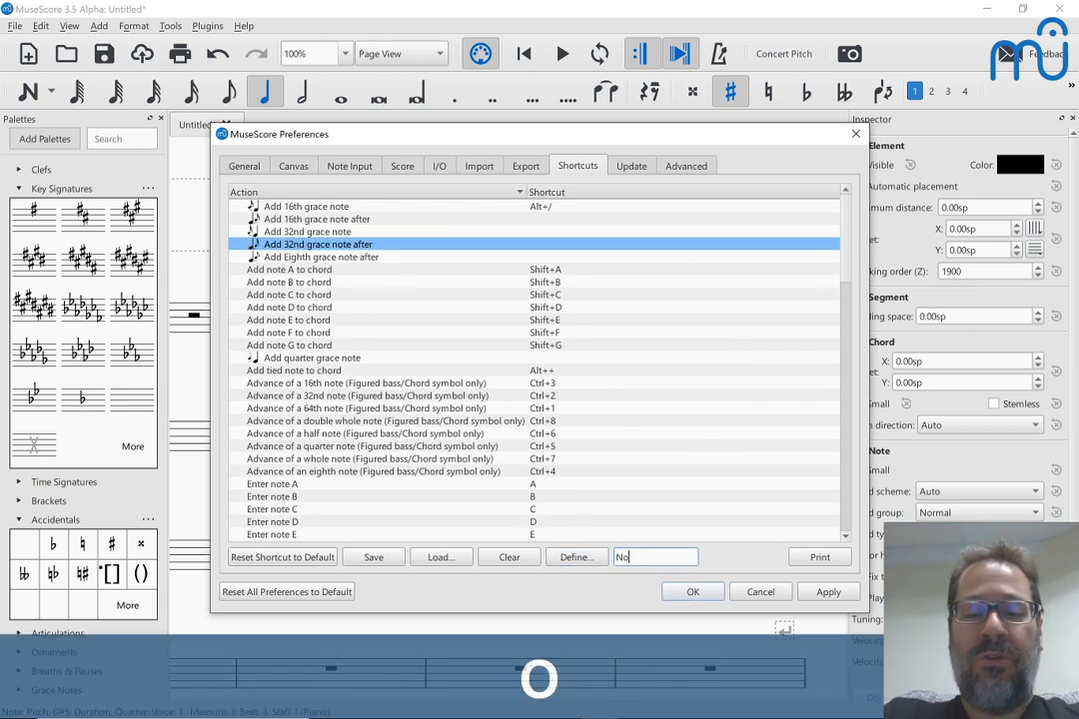
text(te input:)
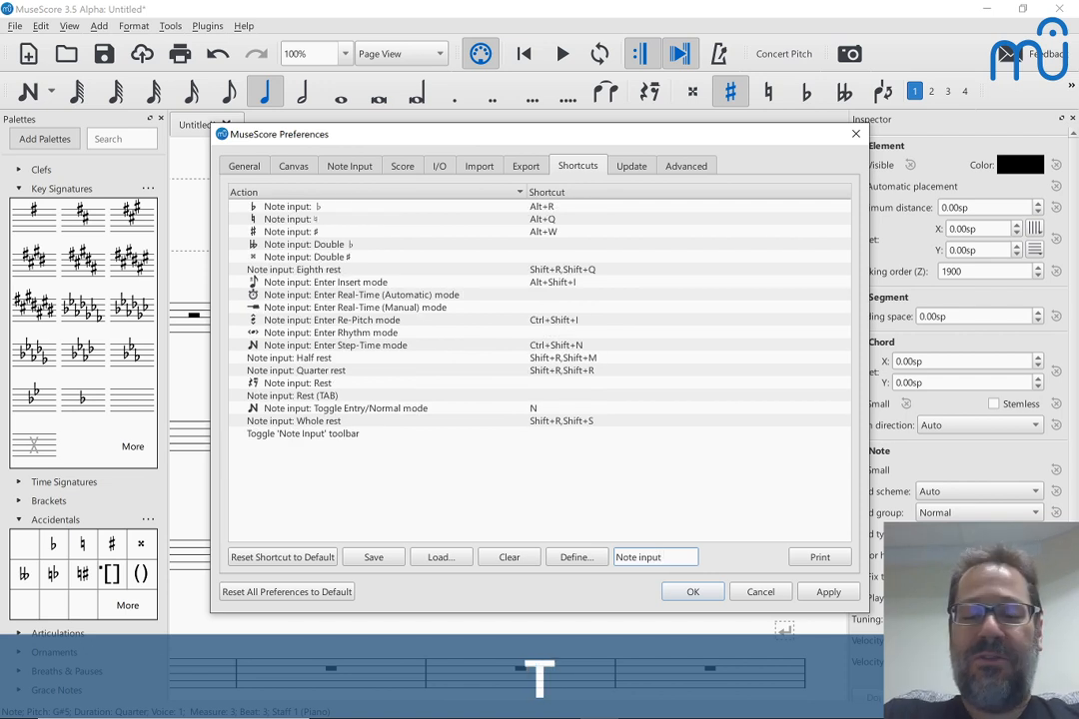
click(287, 207)
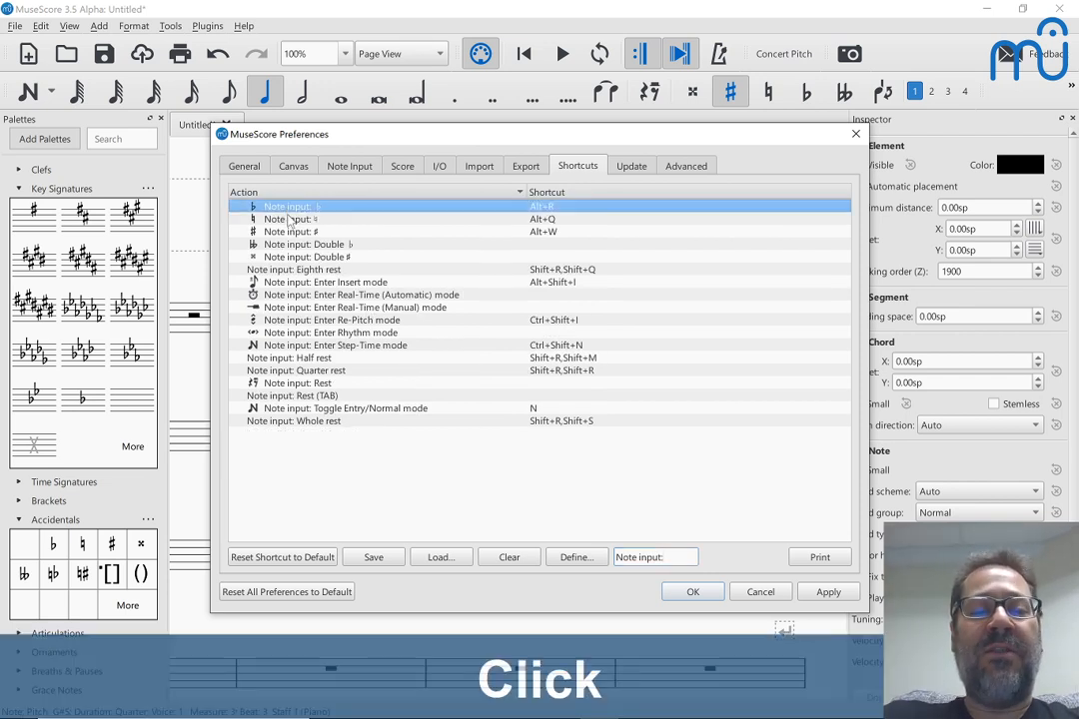
click(295, 560)
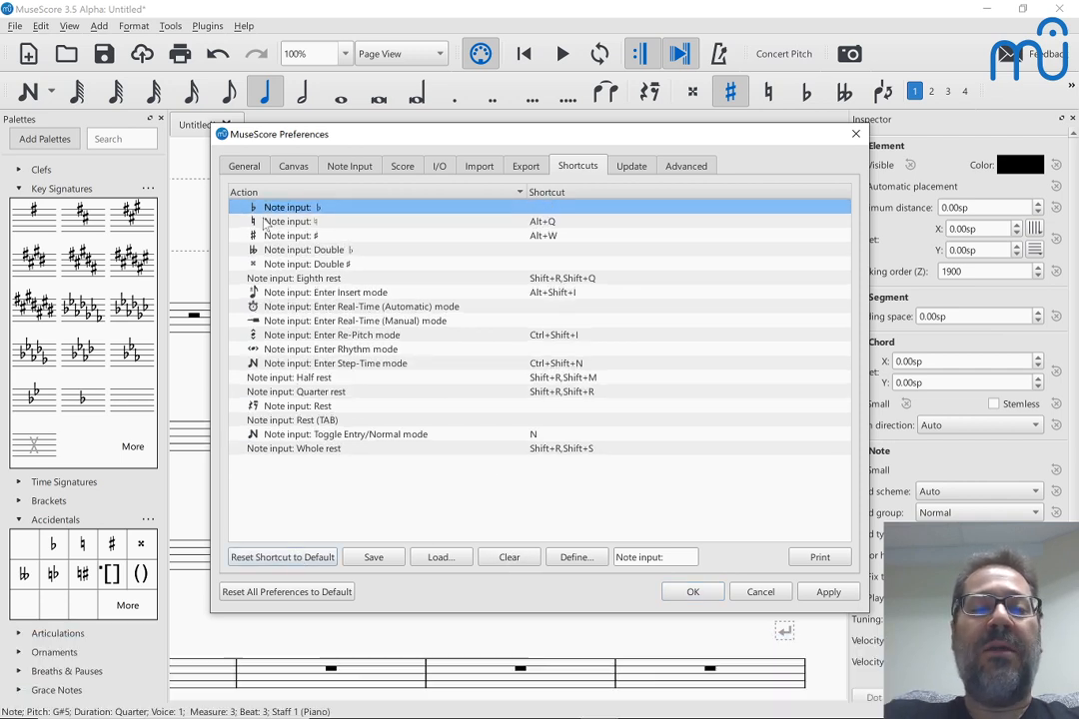
Step: Try to define Alt+Q as the shortcut for the flat note input action, and cancel the definition
click(270, 222)
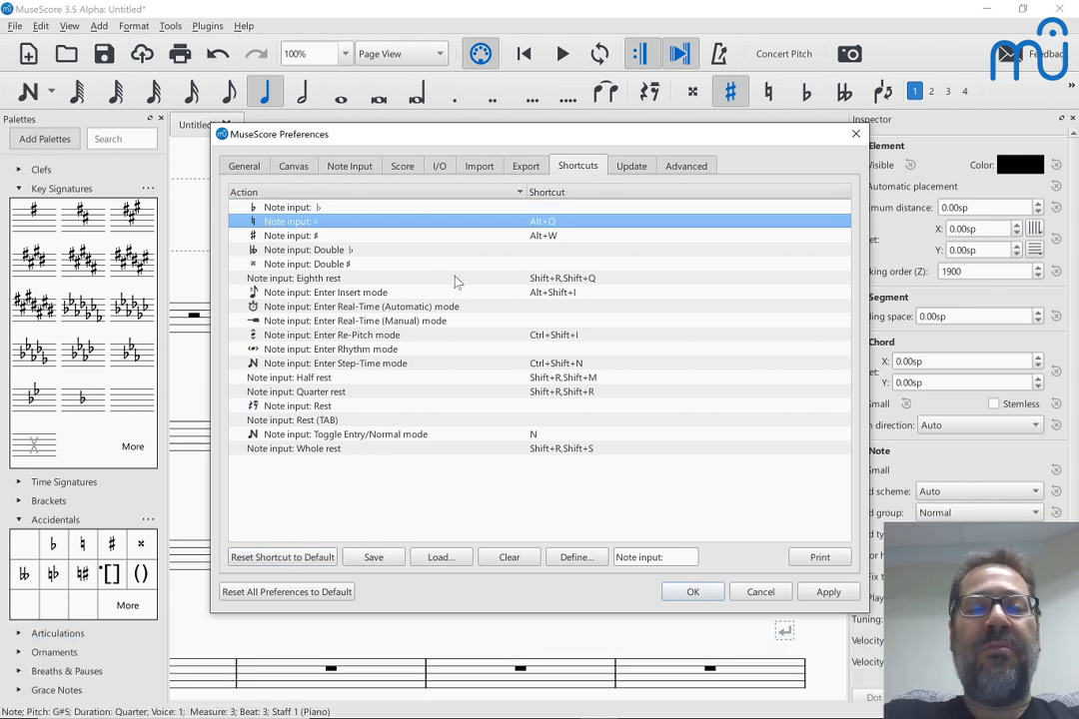
click(354, 208)
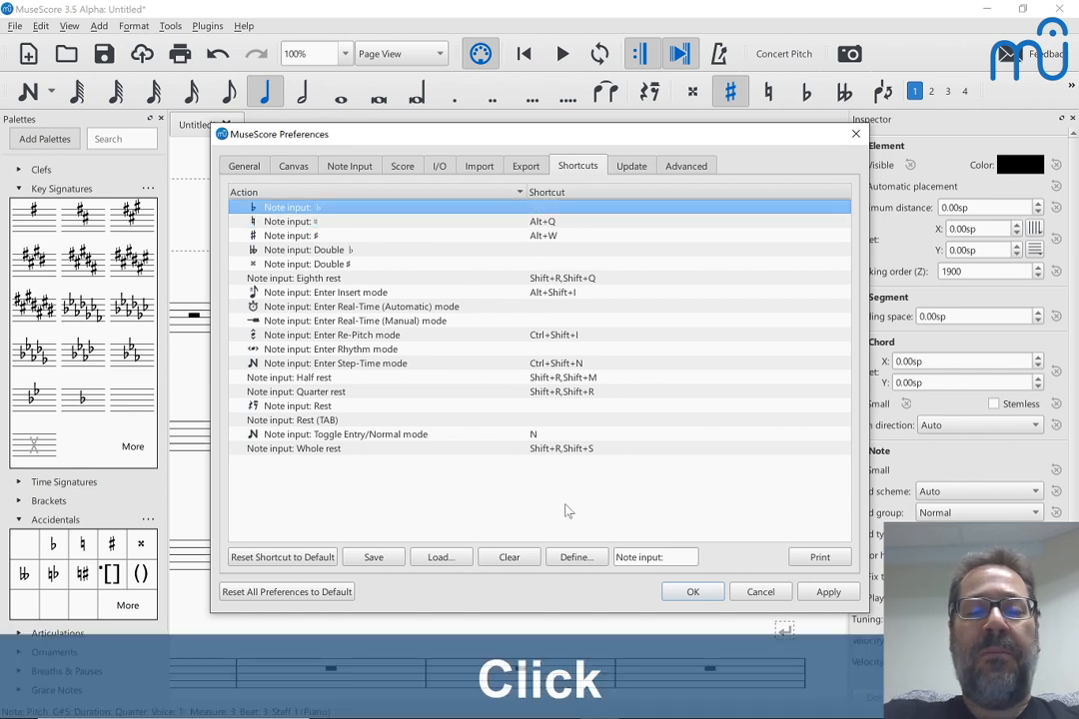
click(563, 565)
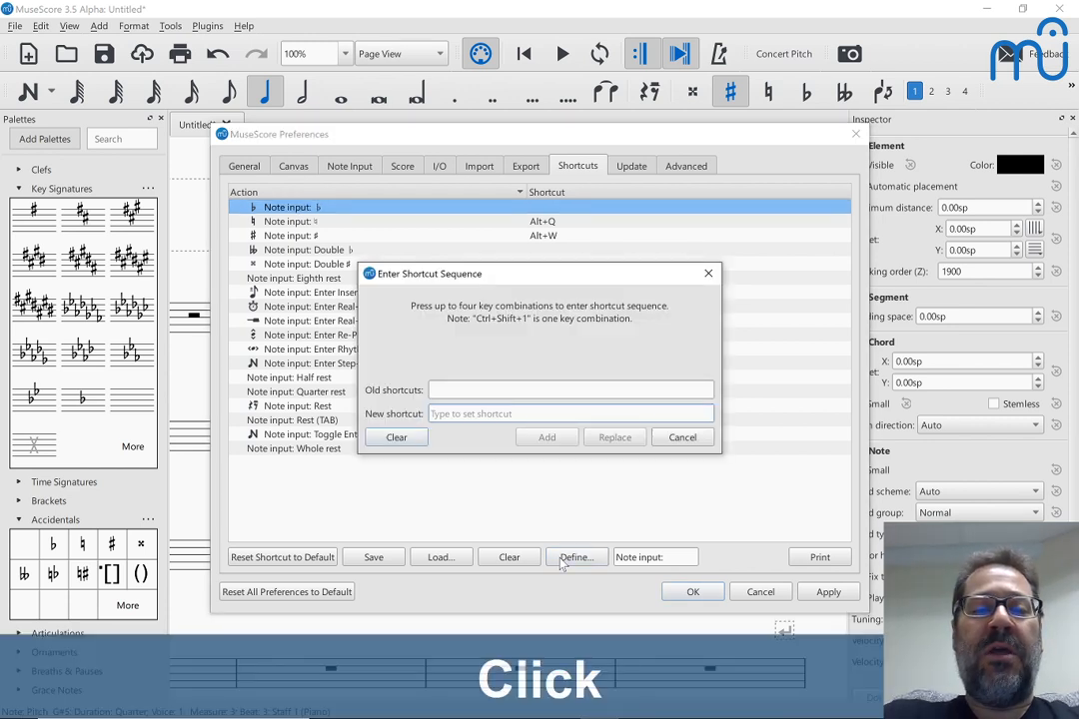
click(546, 391)
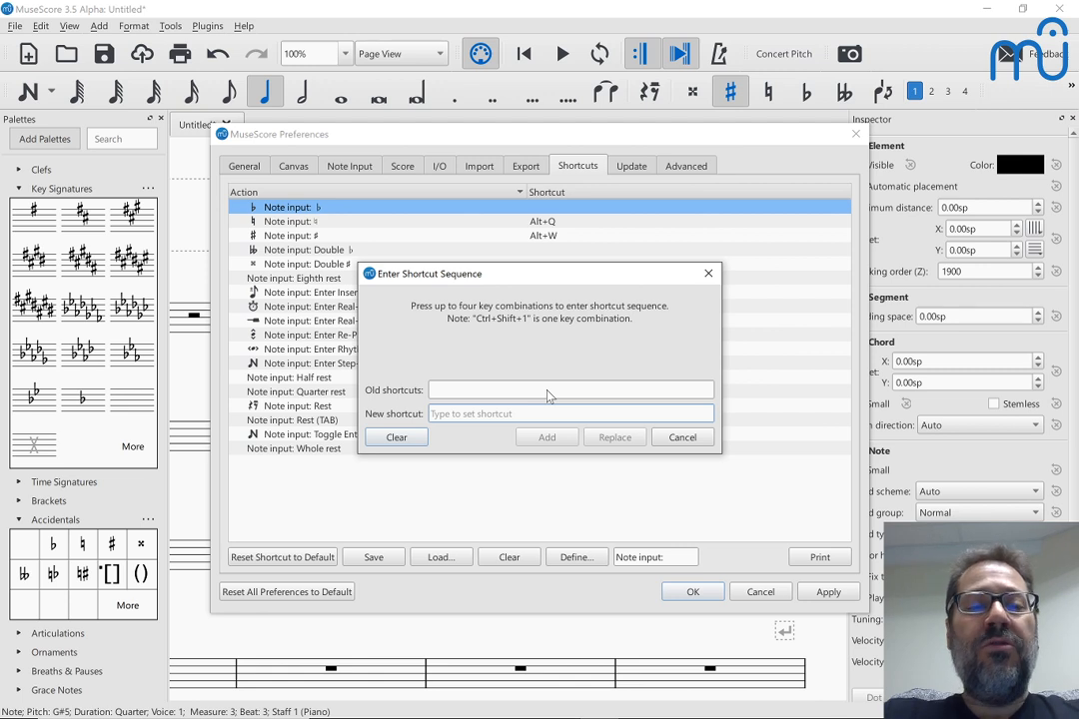
right_click(546, 394)
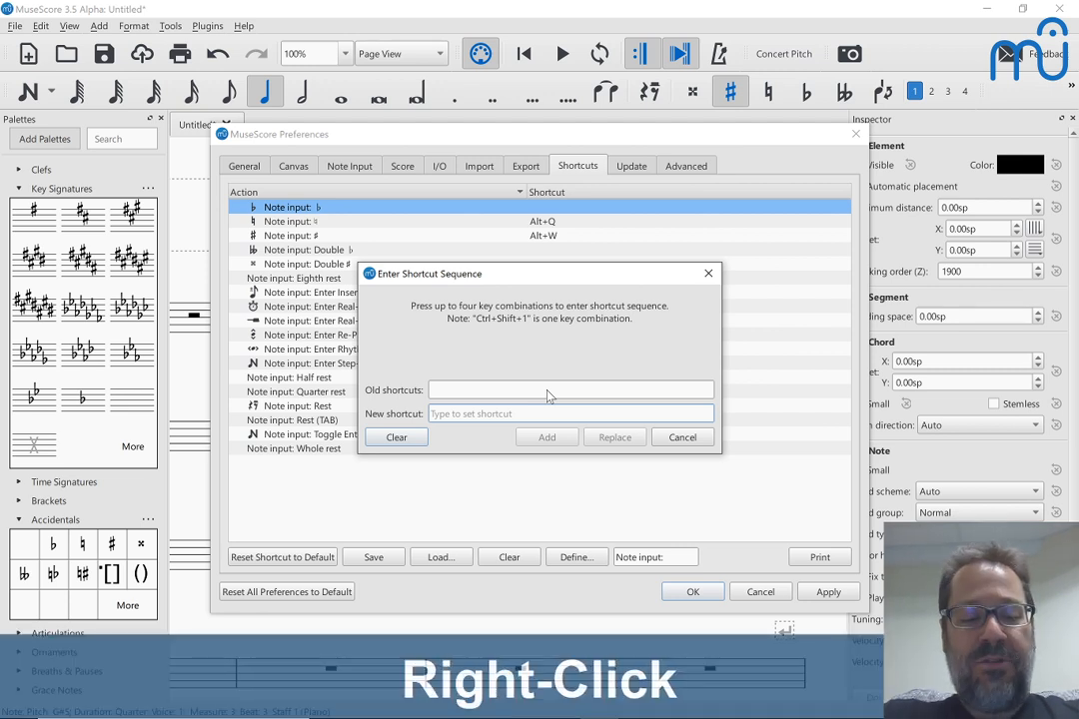
key(alt+q)
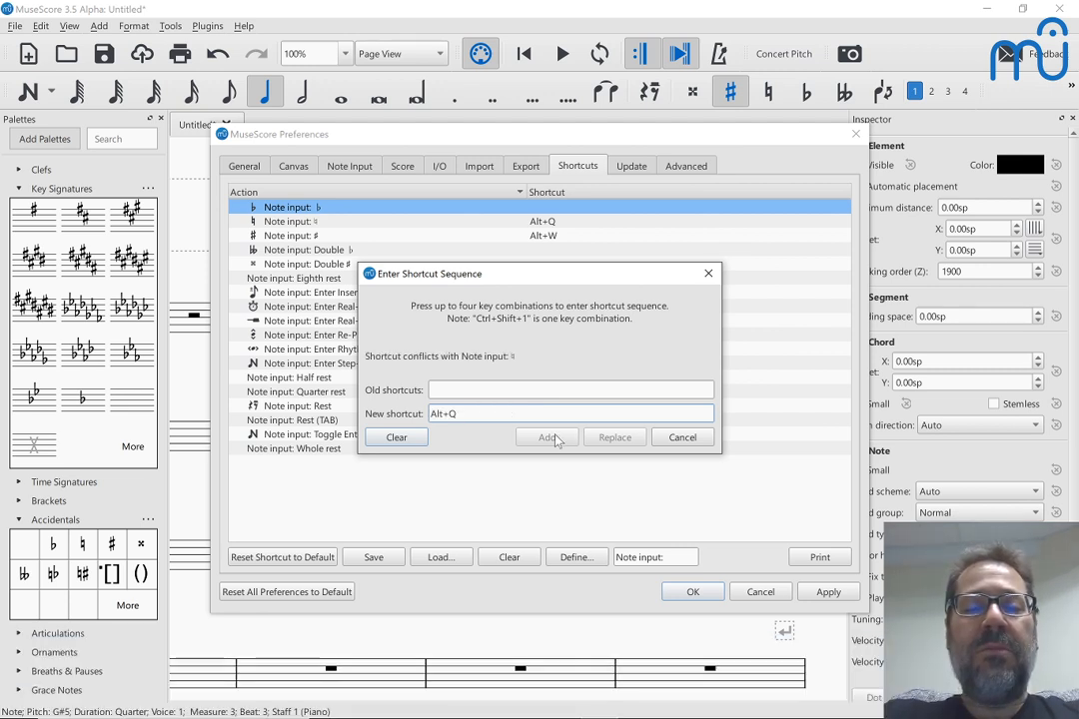
click(684, 437)
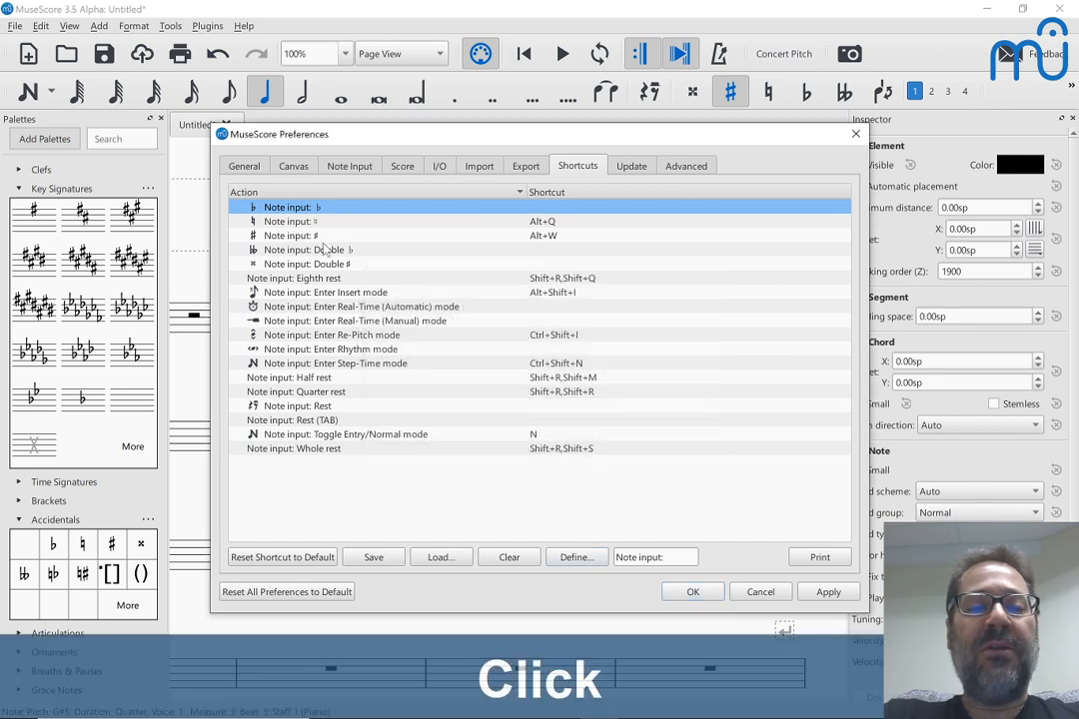
Step: Reset the shortcut of the natural note input action to its default
click(298, 222)
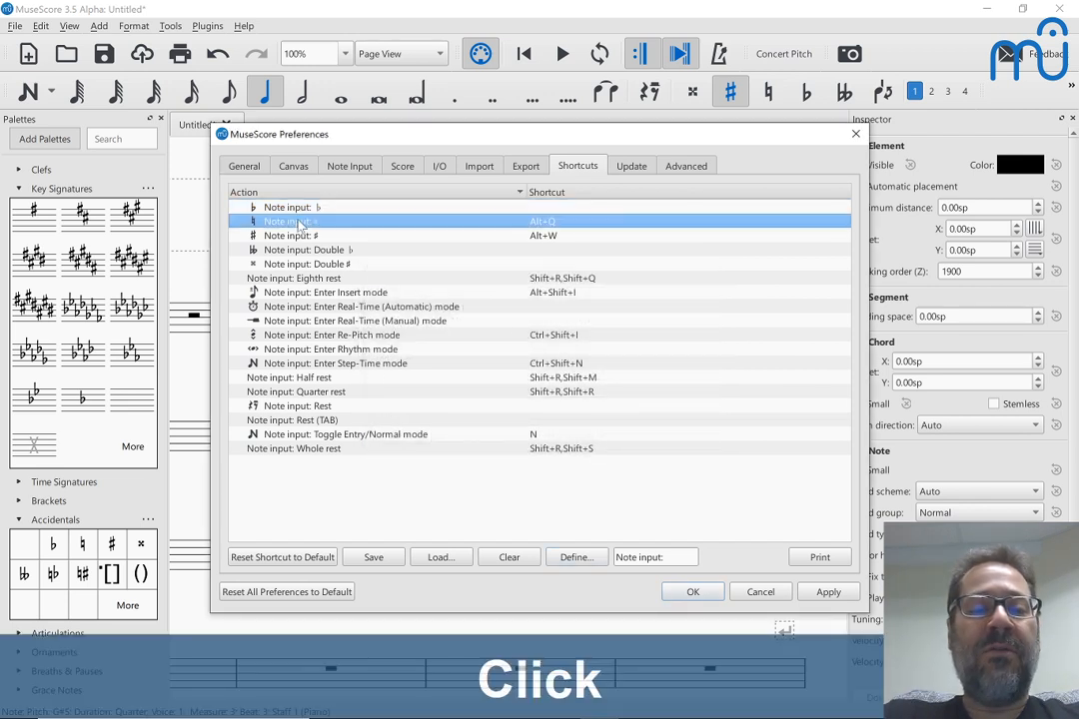
click(271, 556)
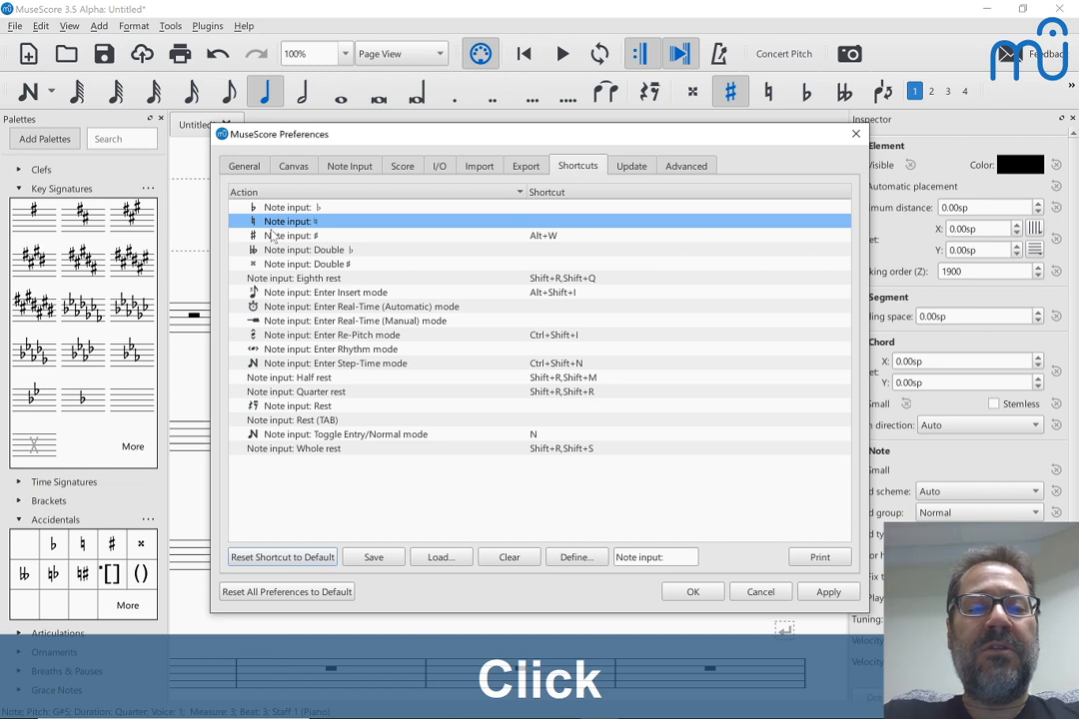
click(275, 238)
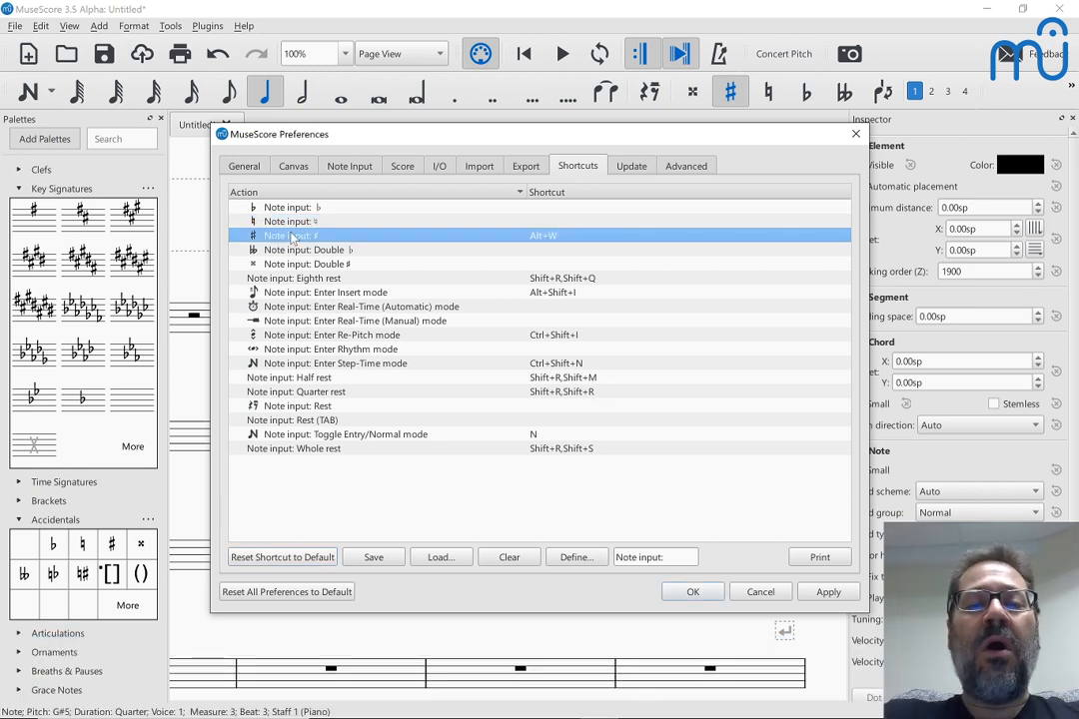
Step: Define Alt+Q as the shortcut for the flat note input action
click(285, 208)
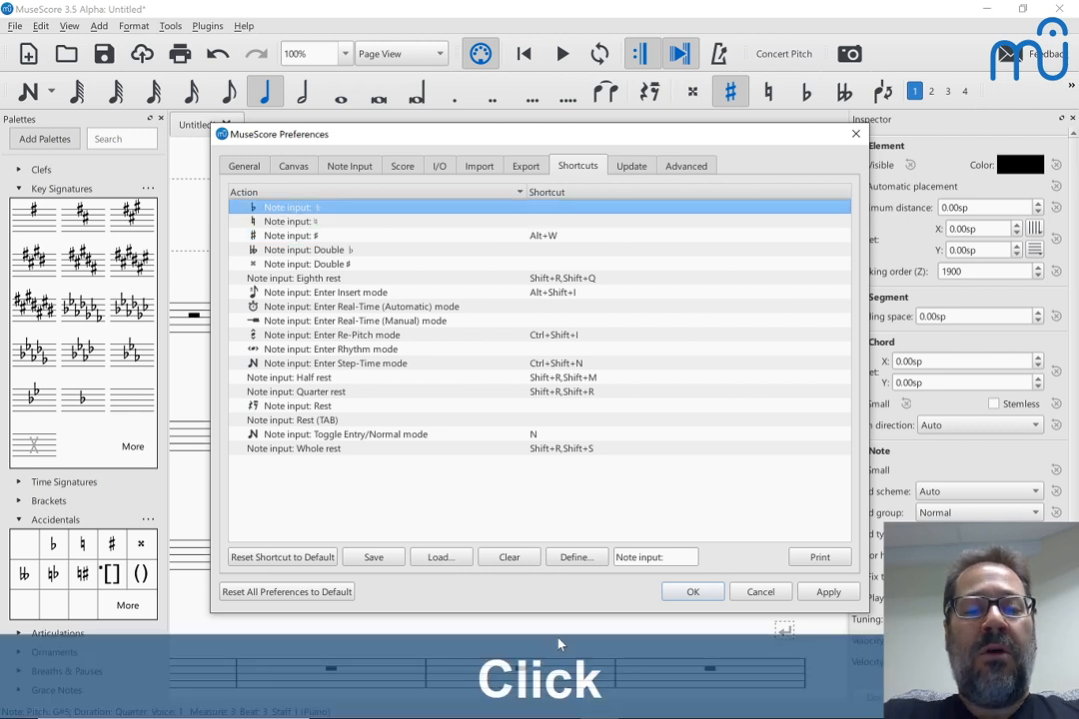
click(572, 561)
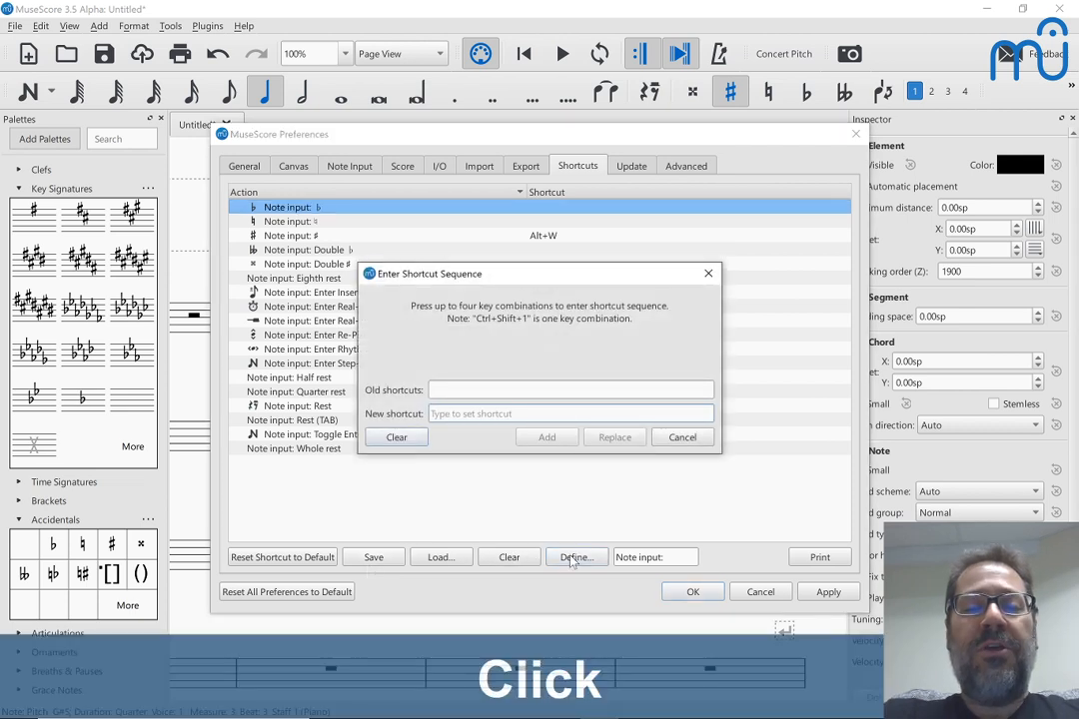
key(alt+q)
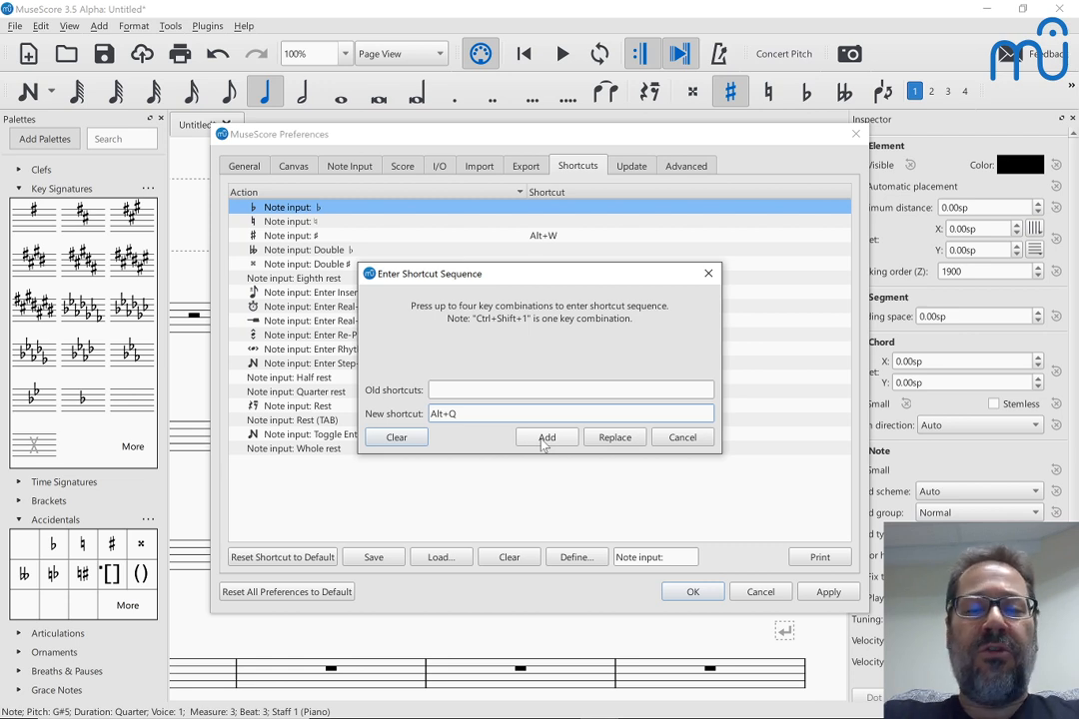
click(546, 438)
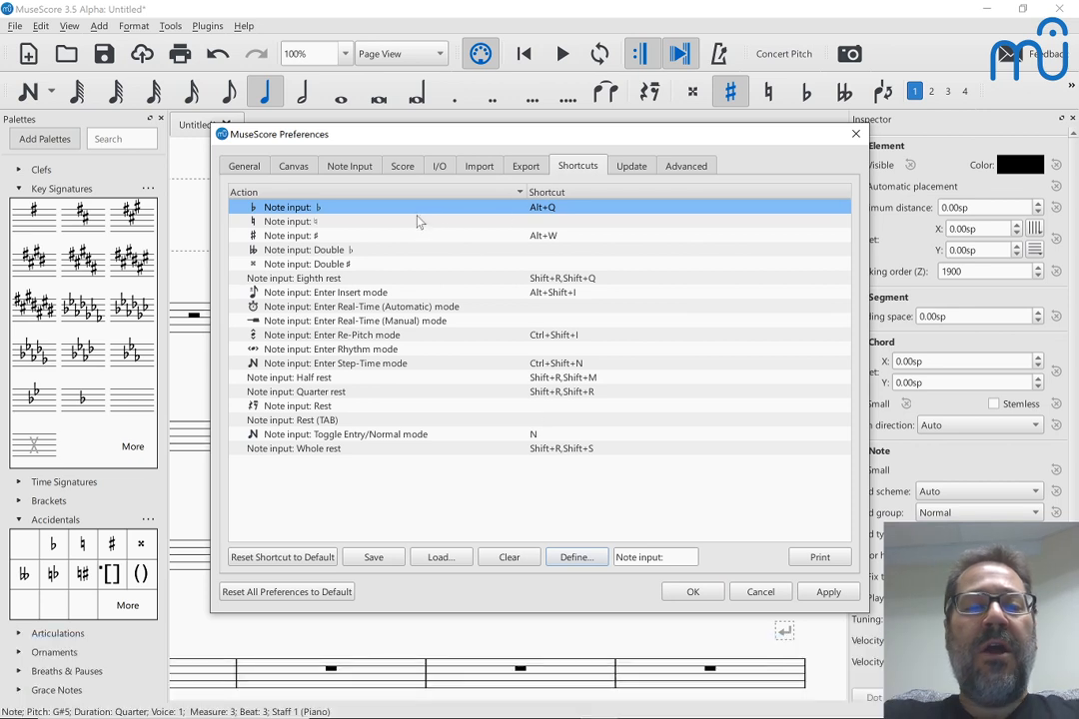
Step: Define Alt+= as the shortcut for the natural note input action
click(420, 221)
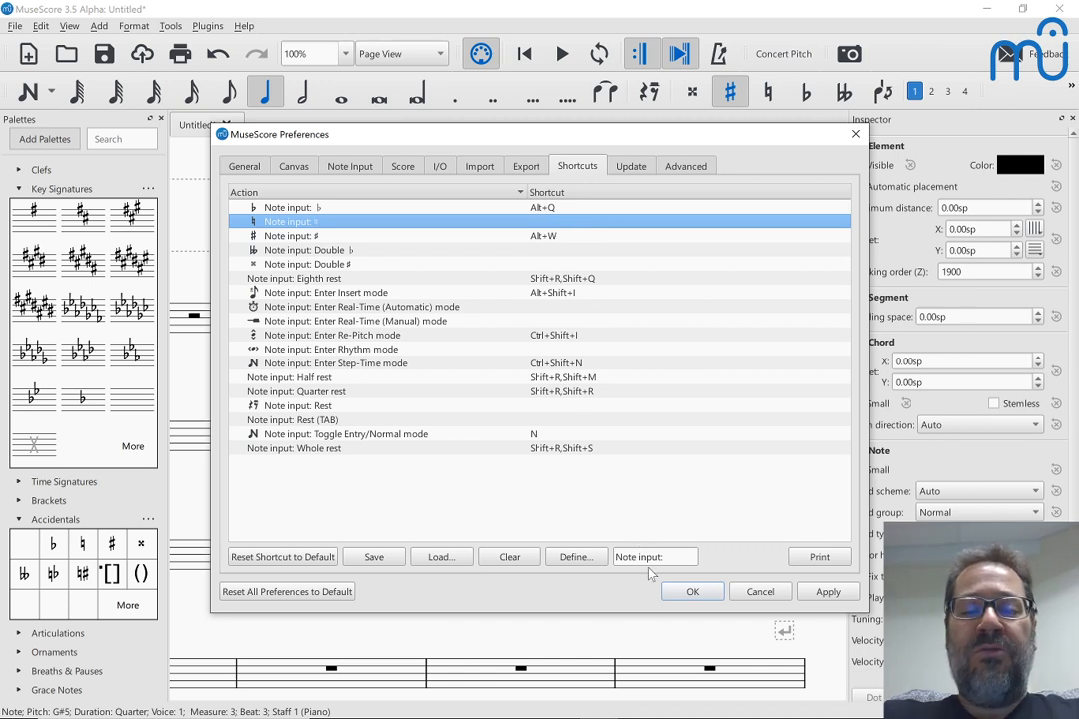
click(570, 561)
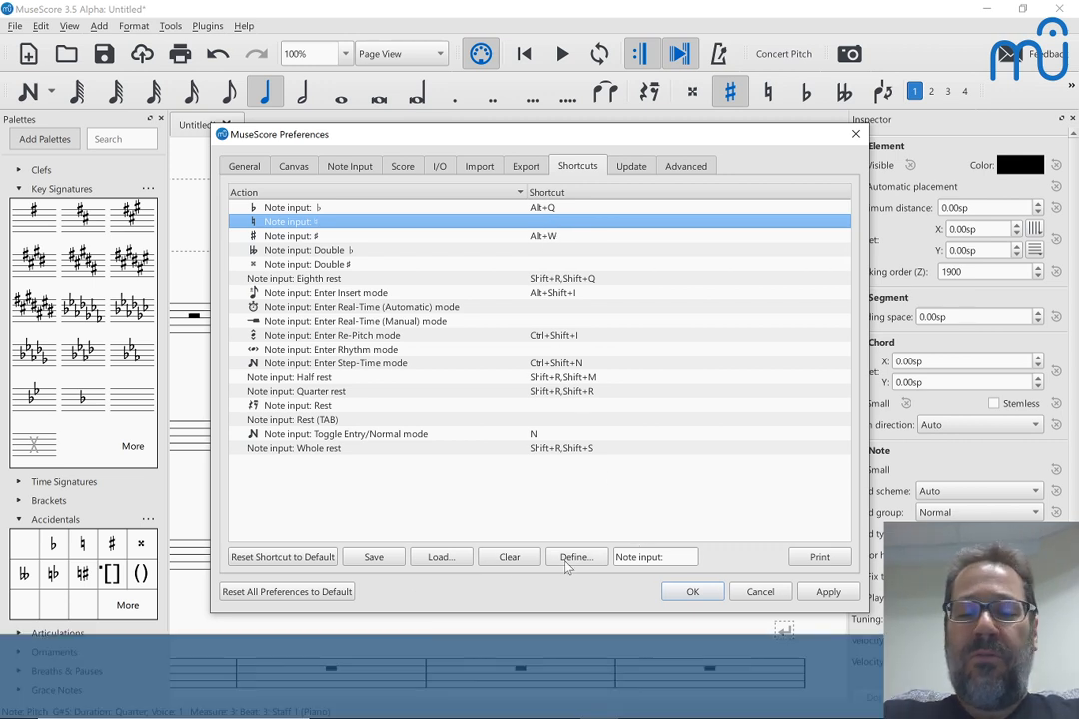
key(alt+equal)
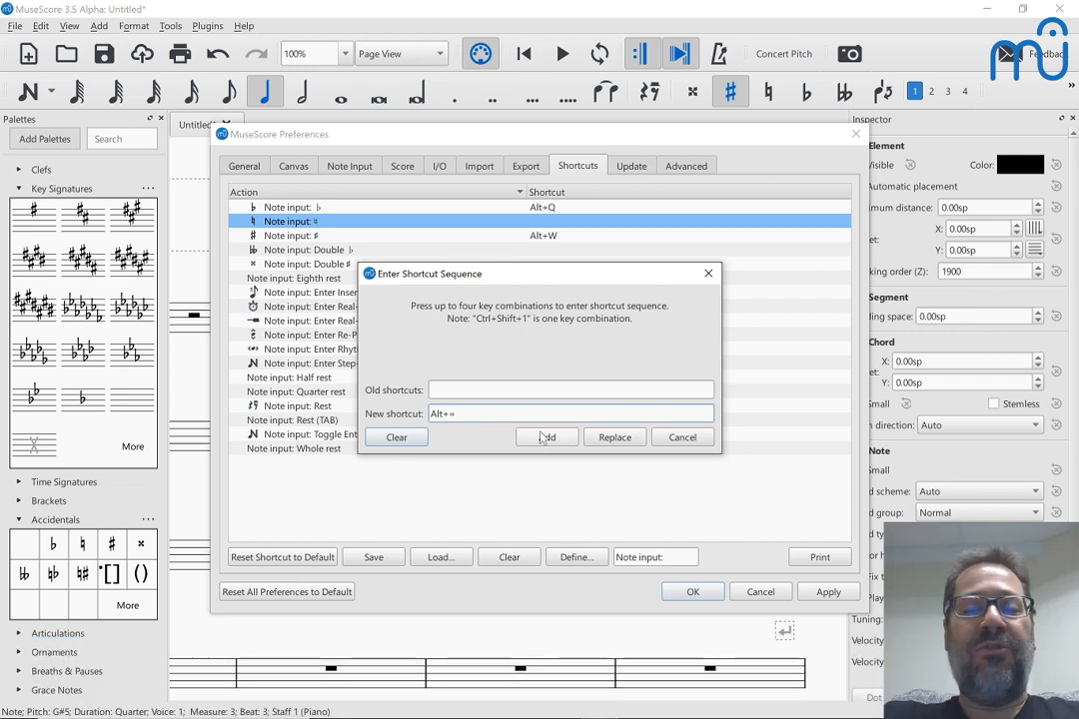
click(543, 438)
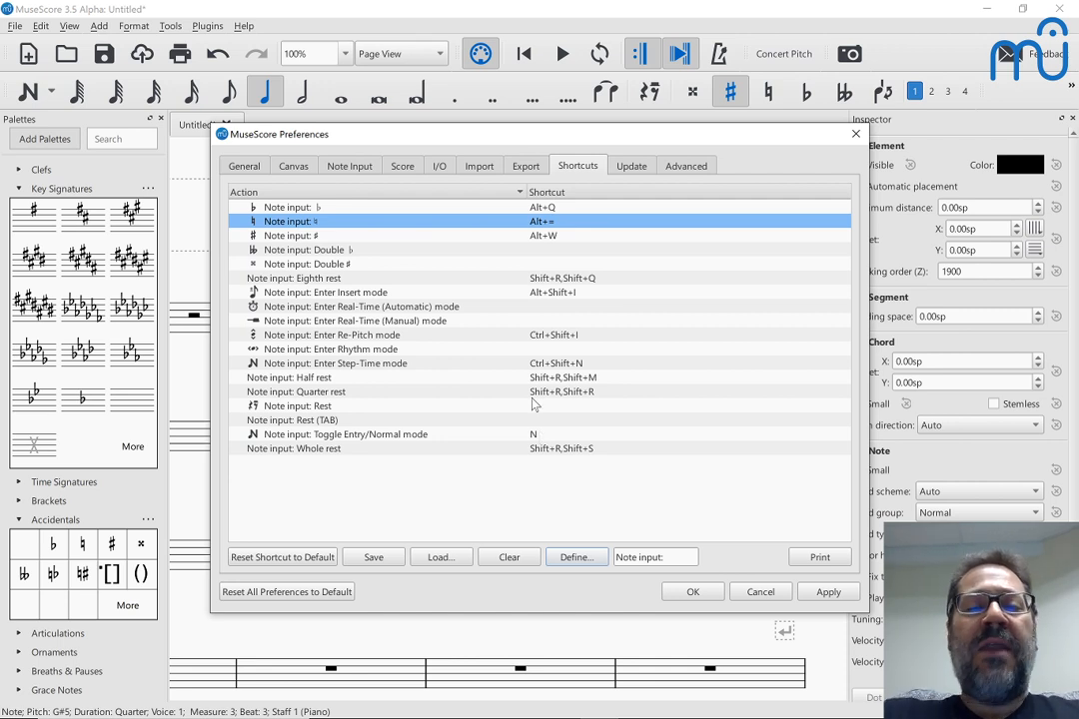
Step: Define Alt+B as the shortcut for the double flat note input action
click(516, 251)
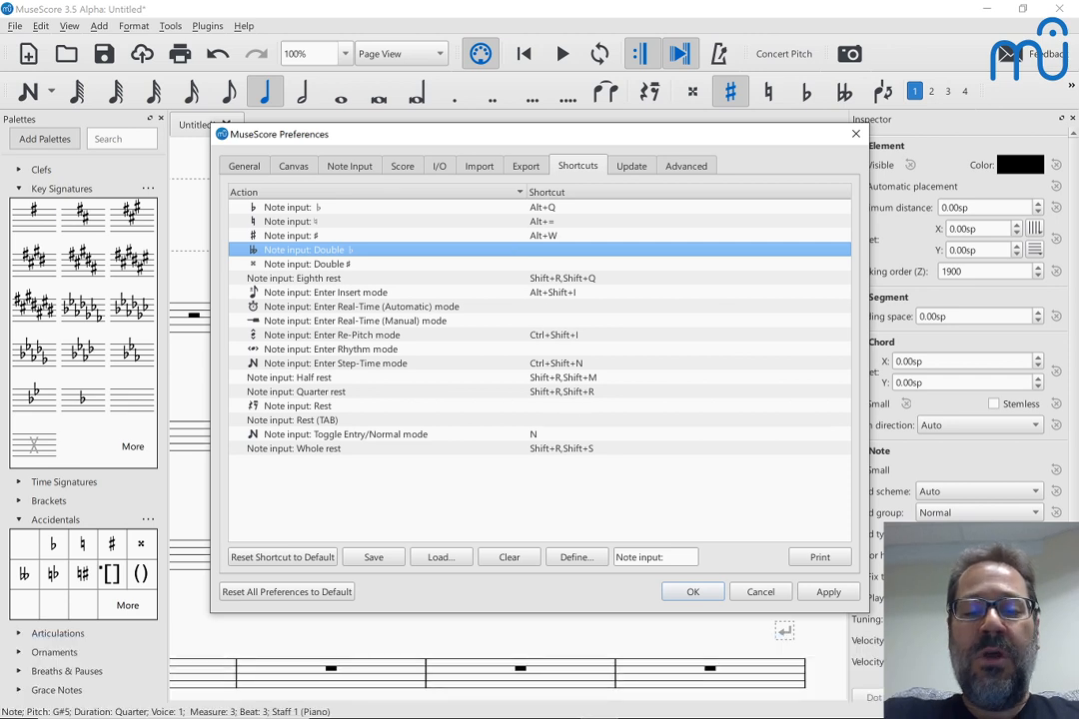
click(592, 563)
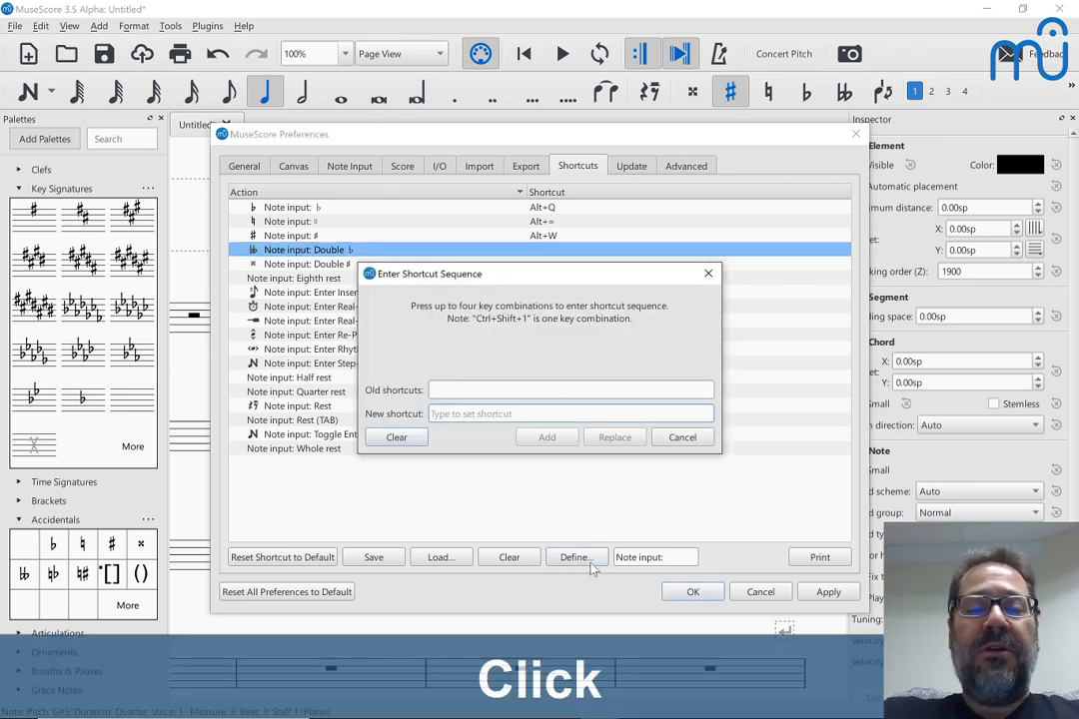
key(alt+b)
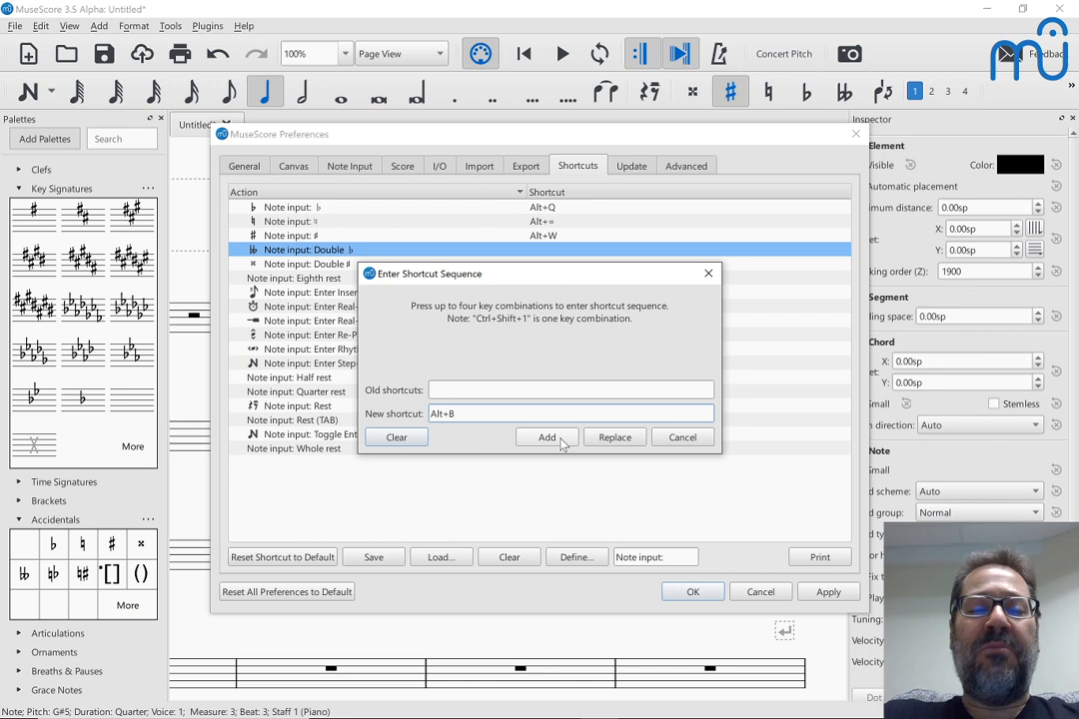
click(549, 439)
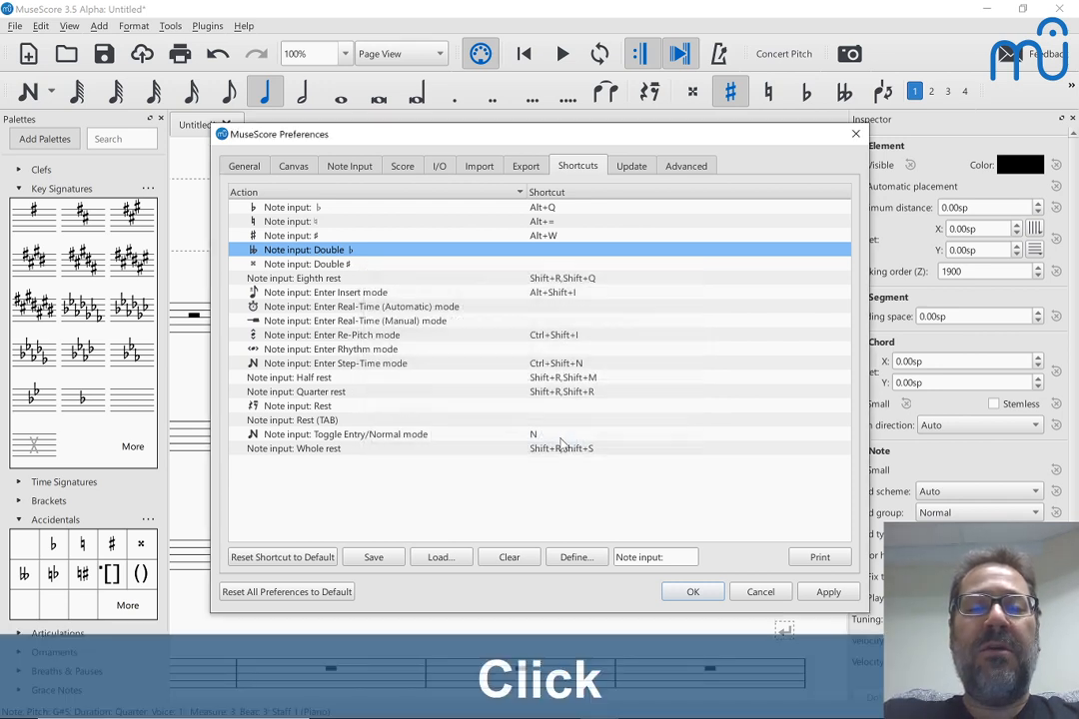
Step: Define Alt+X as the shortcut for the double sharp note input action and accept the preferences
click(512, 265)
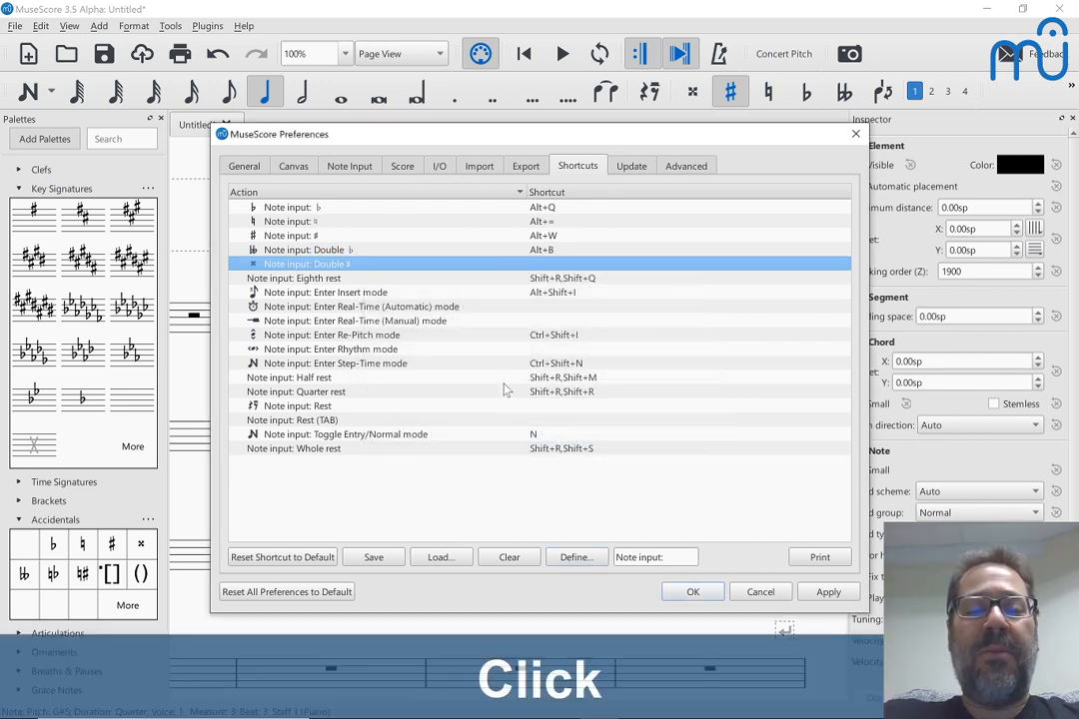
click(574, 565)
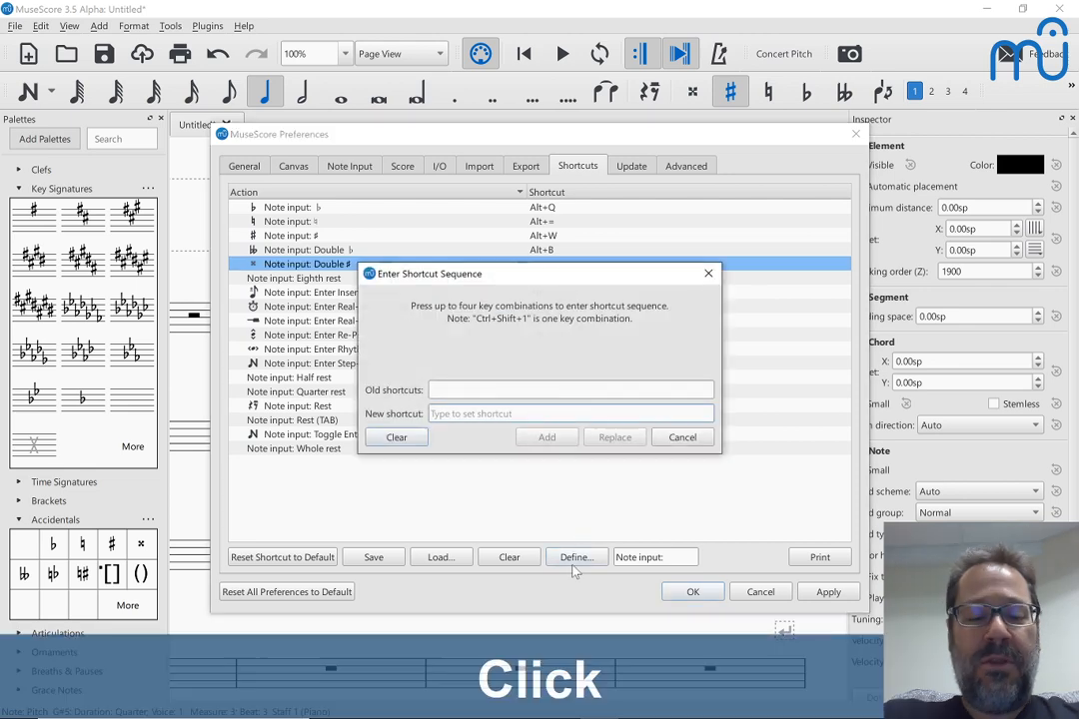
key(alt+x)
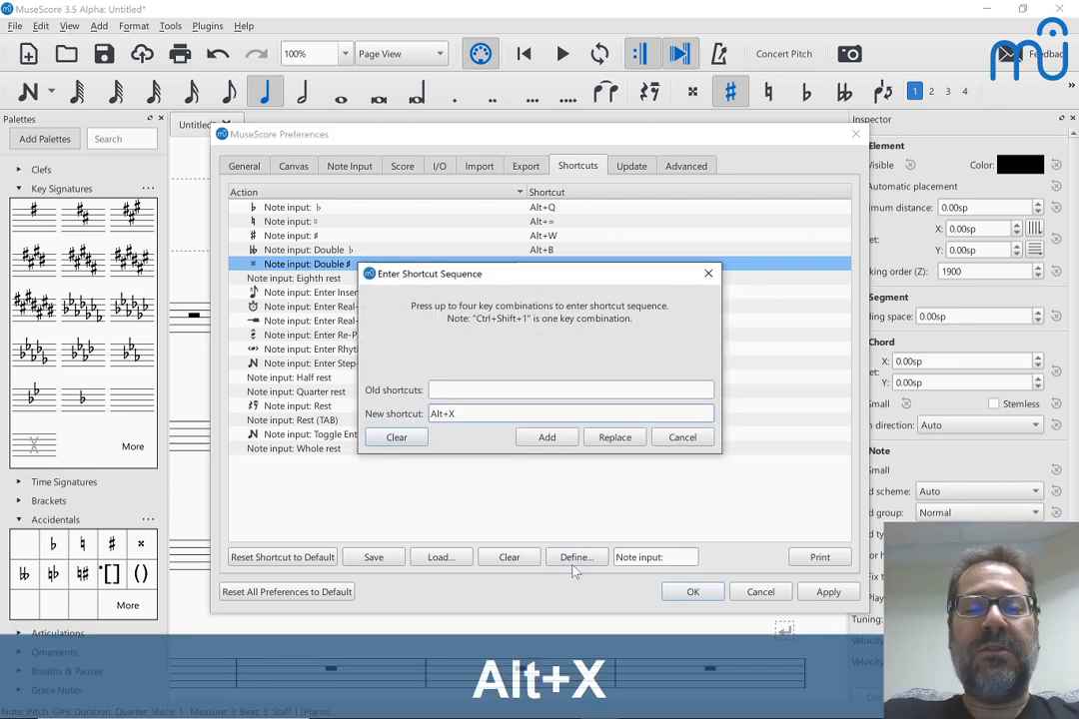
click(547, 439)
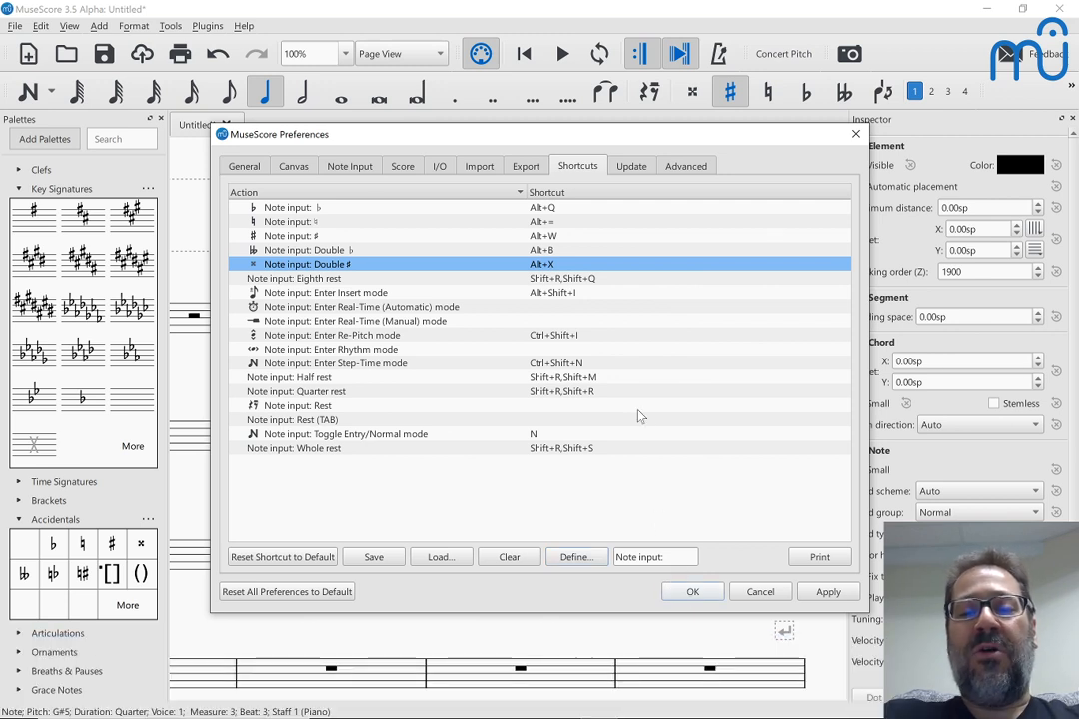
click(693, 594)
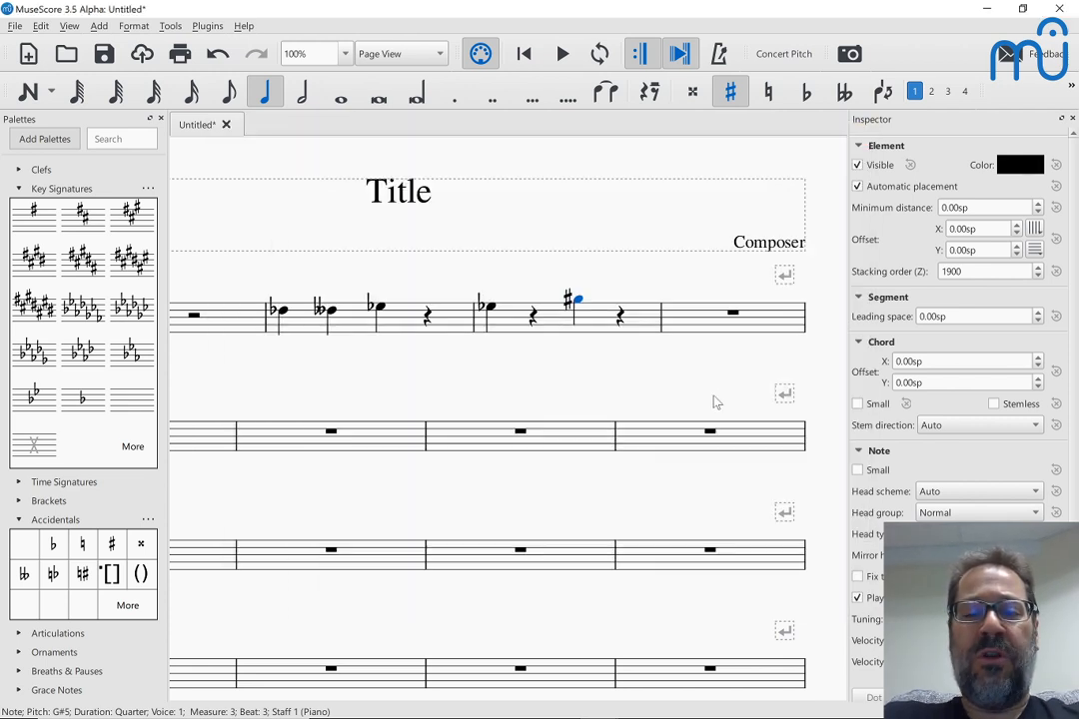
Step: Enter an E-flat quarter note at the start of measure 6 using the custom Alt+Q flat shortcut, and leave note input
click(335, 435)
key(n)
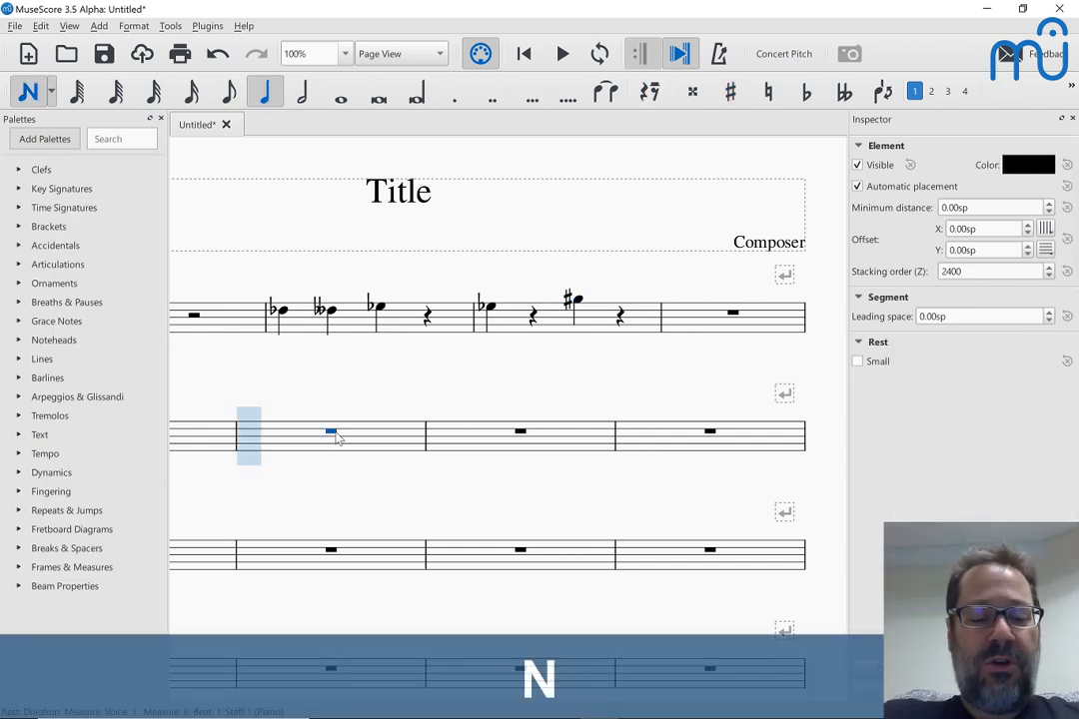
key(alt+q)
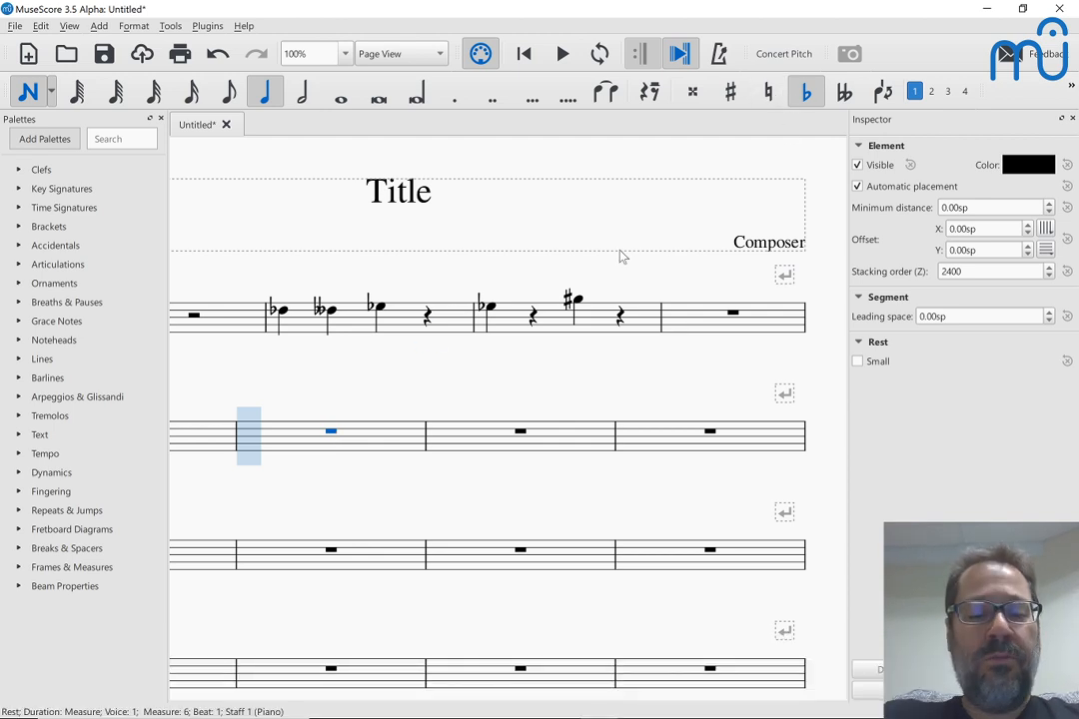
key(e)
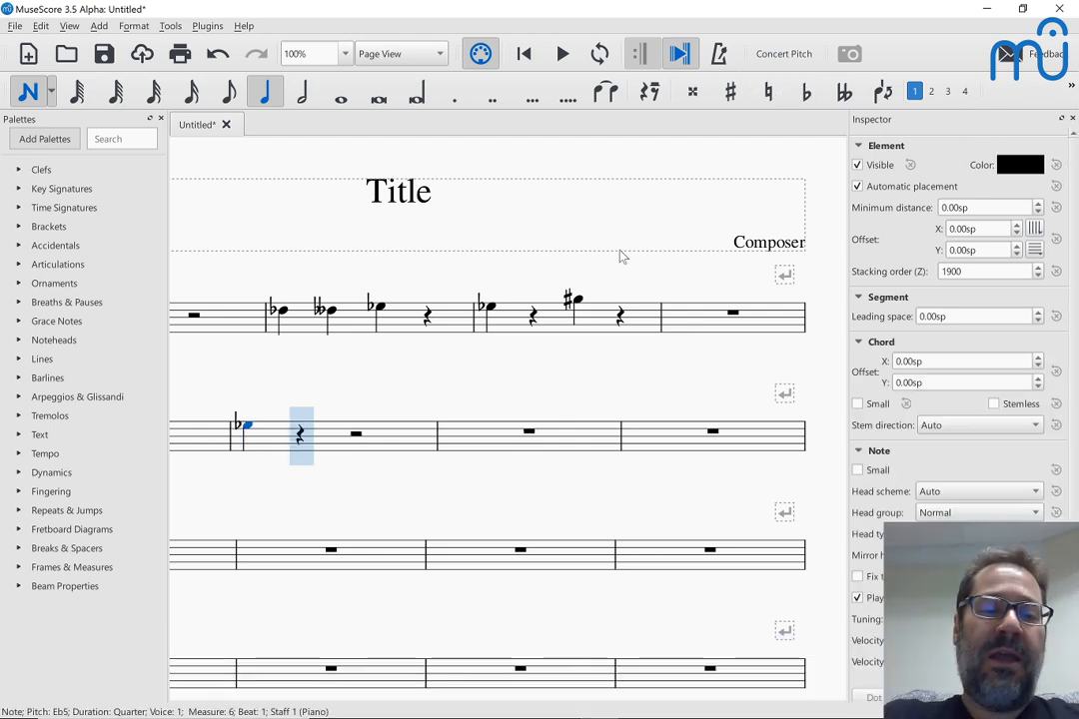
key(Escape)
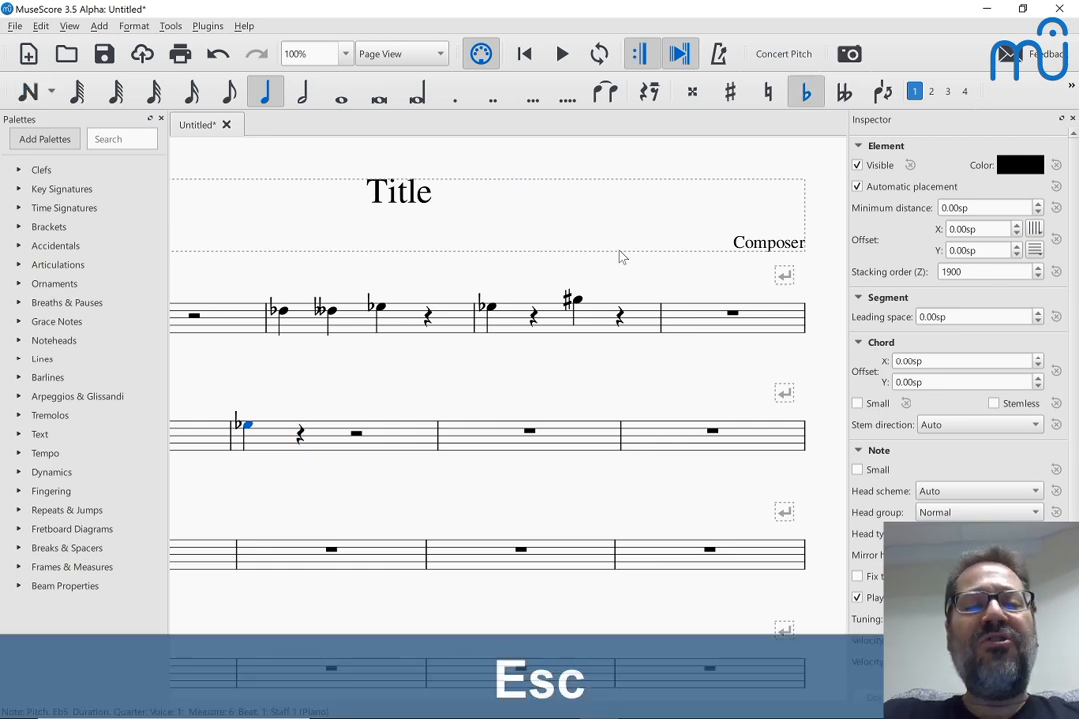
Step: Select measure 2 and cycle its notes repeatedly through their enharmonic spellings
scroll(620, 257, left, 3)
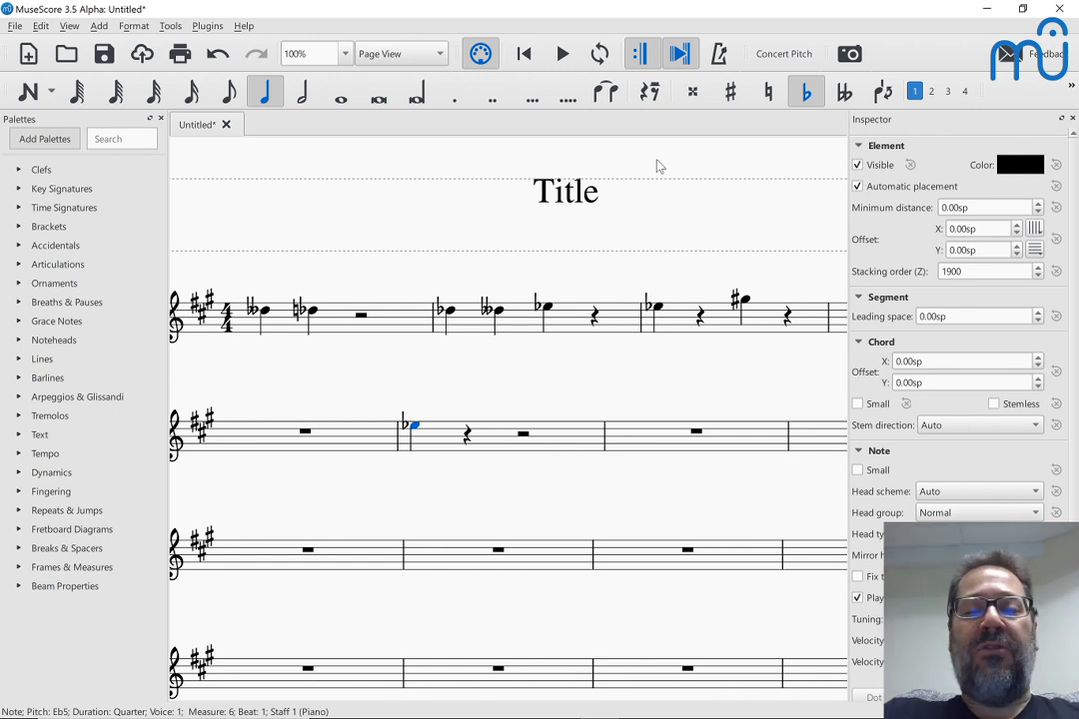
click(523, 317)
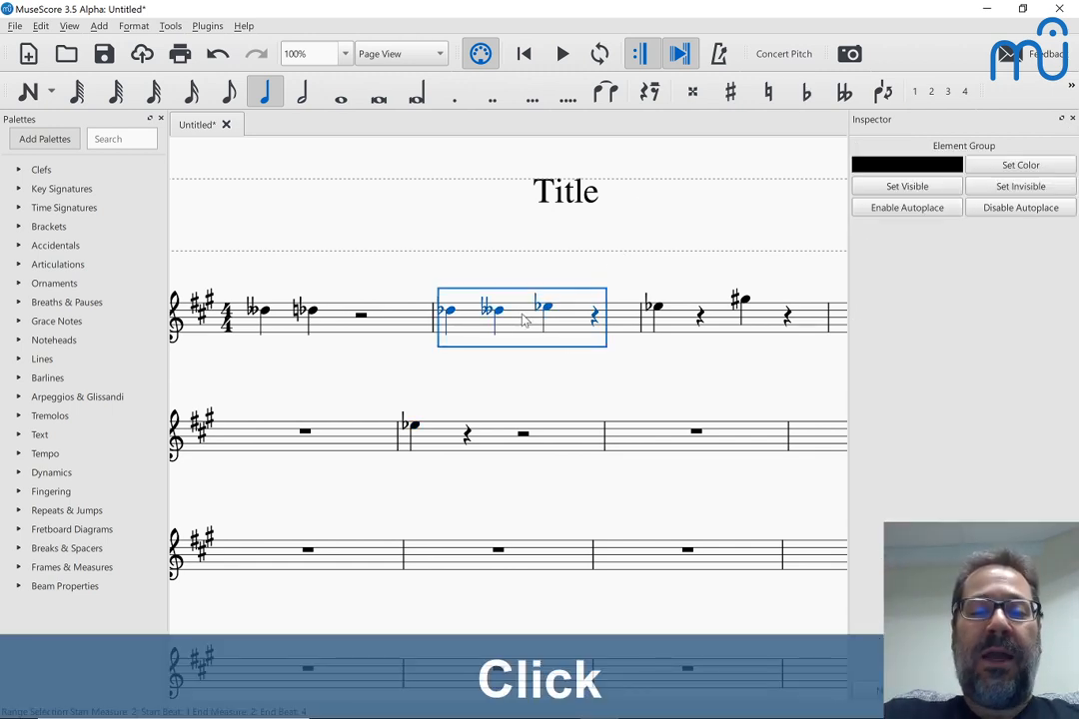
key(j)
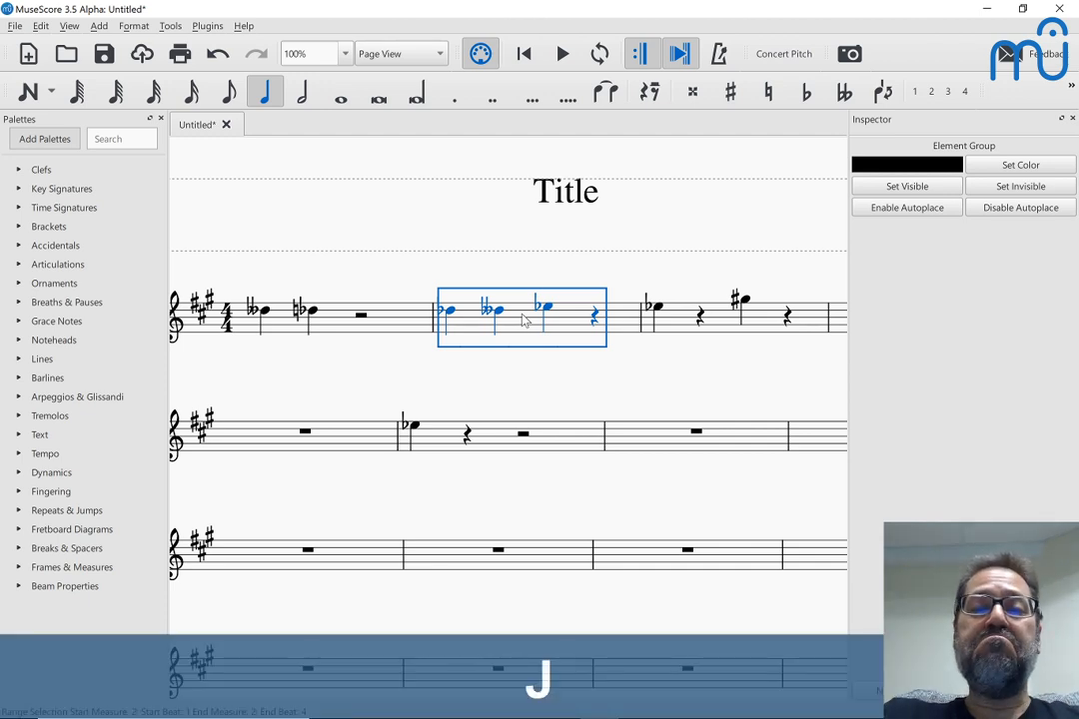
key(j)
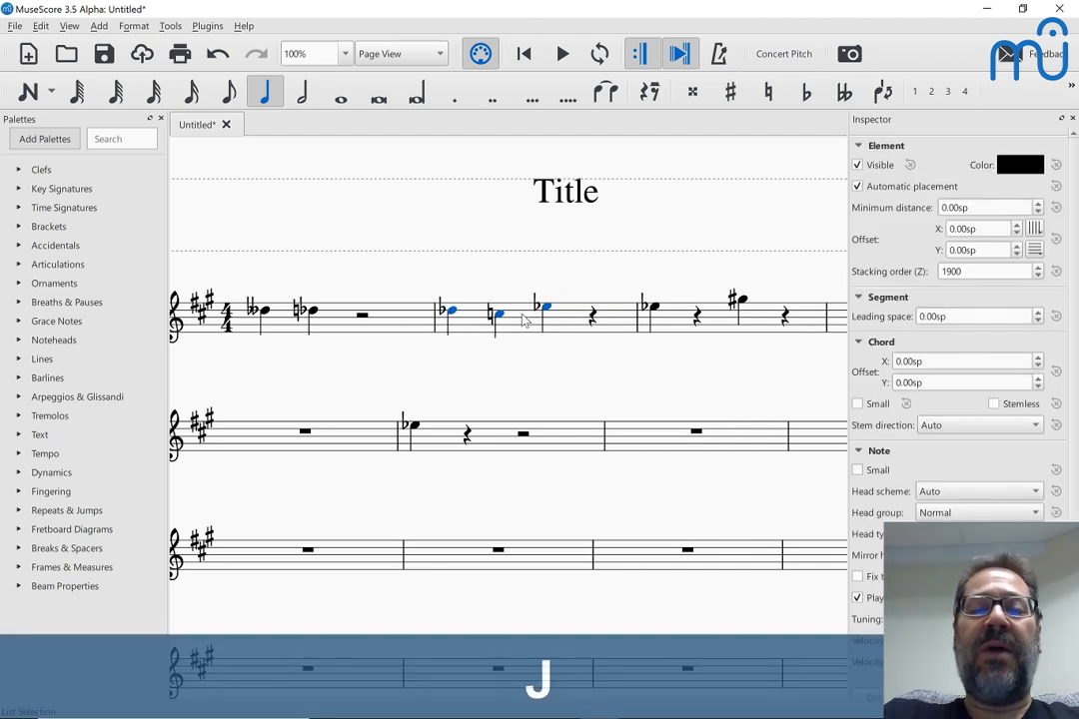
key(j)
key(j)
key(j)
key(j)
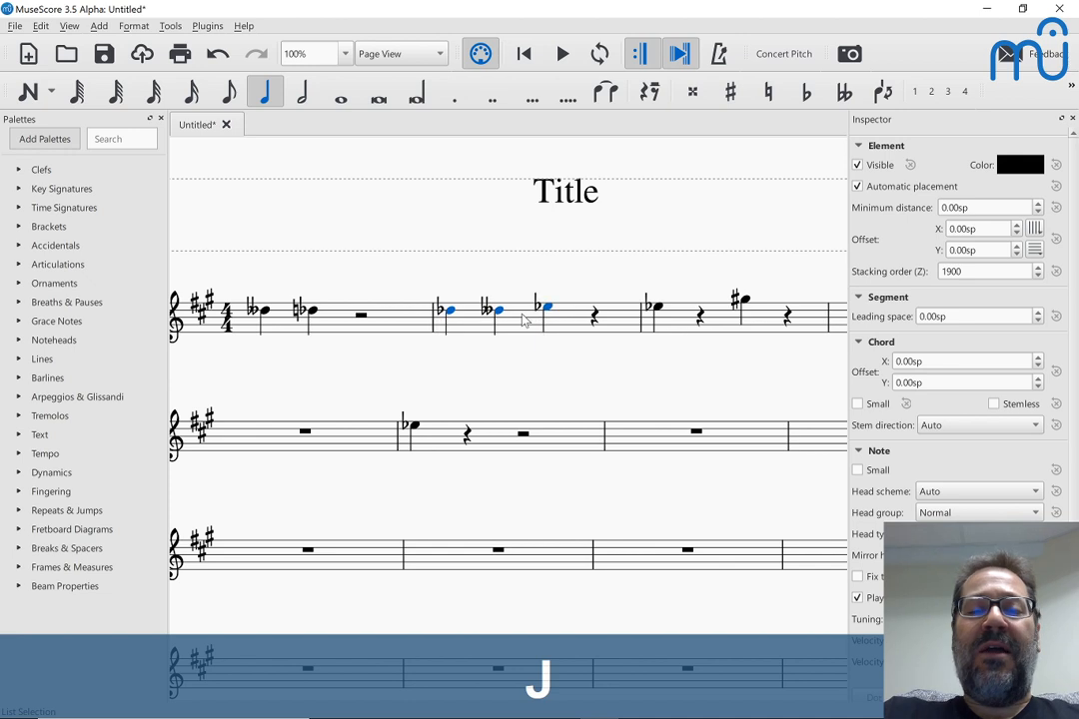
key(j)
key(j)
key(j)
key(j)
key(j)
key(j)
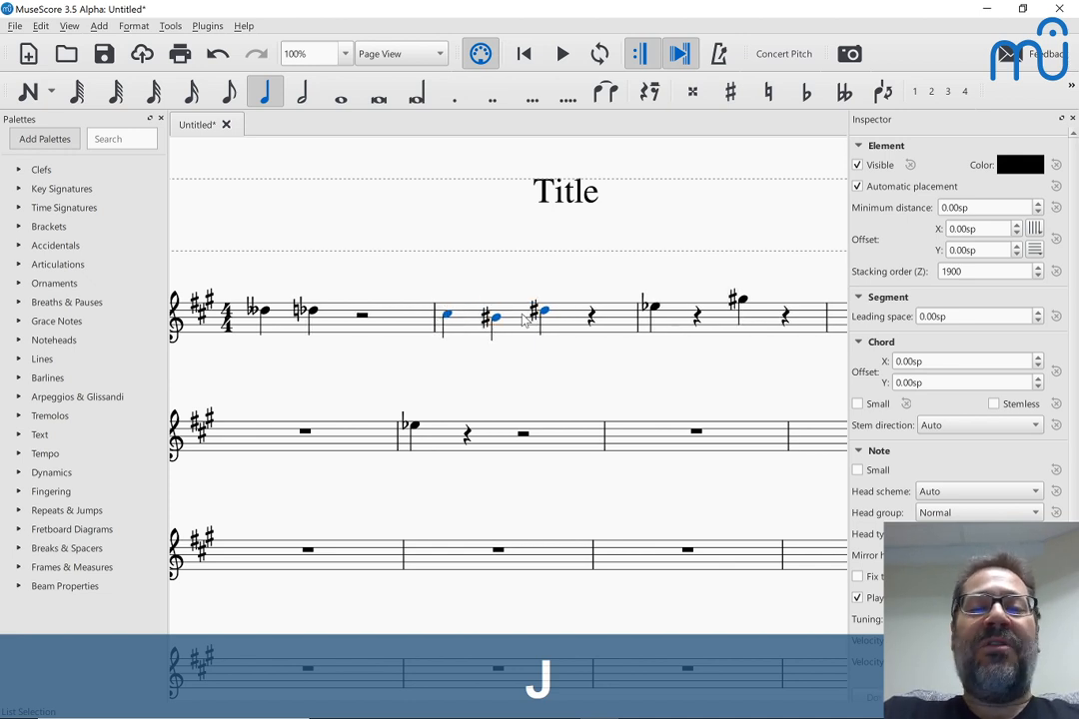
key(j)
key(j)
key(j)
key(j)
key(j)
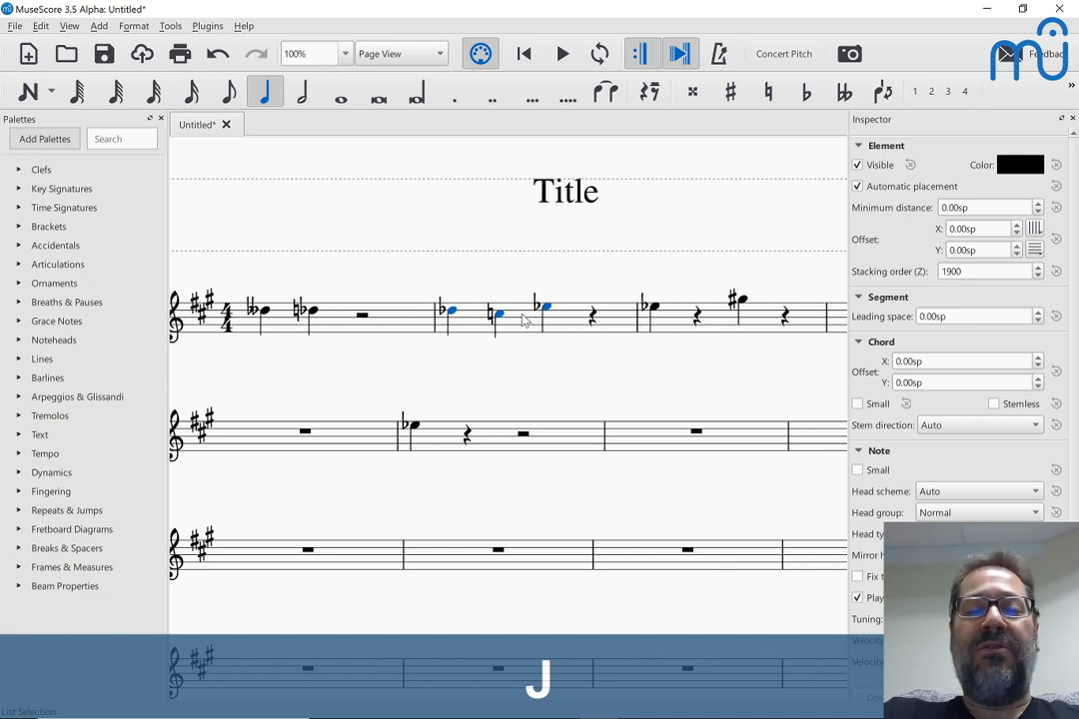
key(j)
key(j)
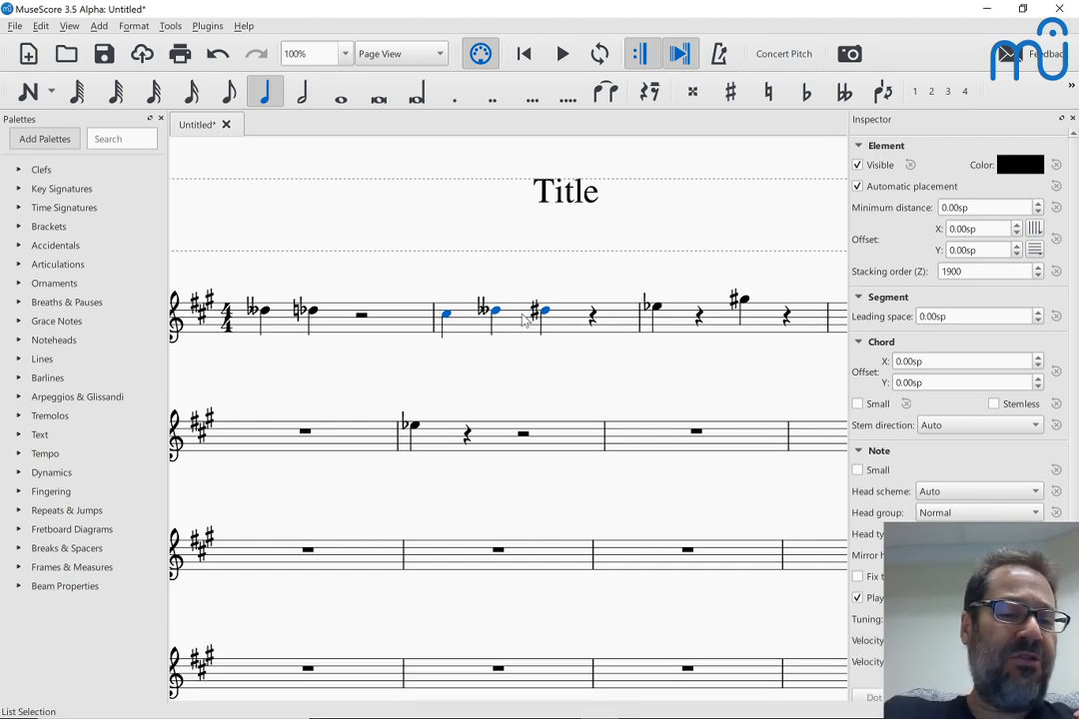
key(j)
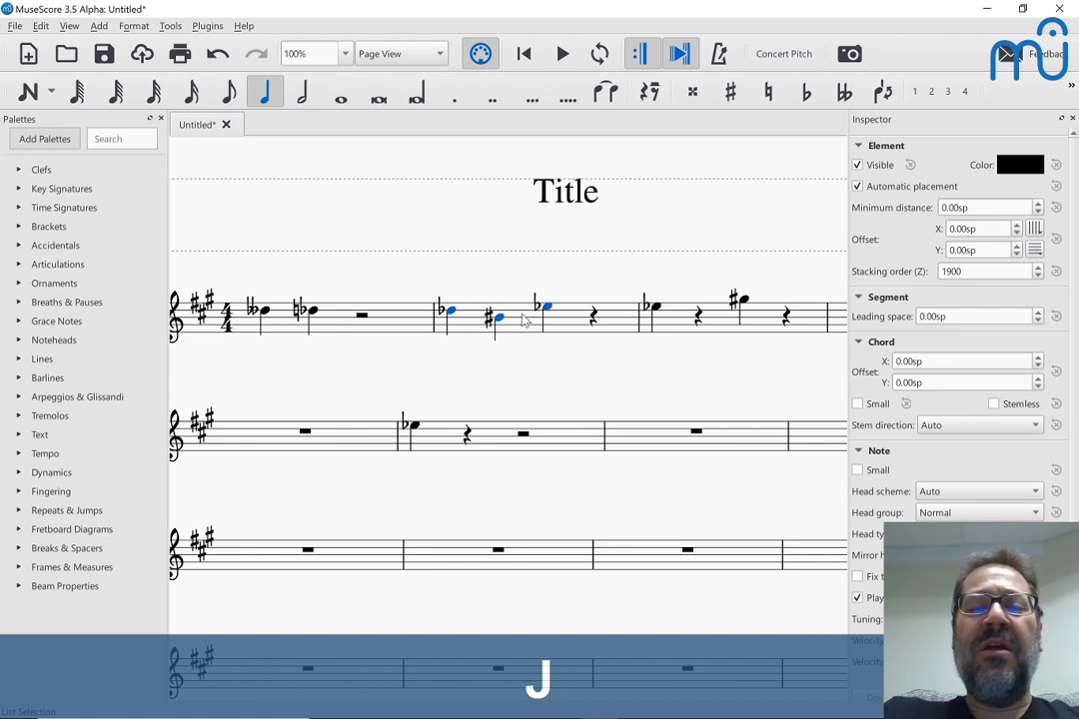
key(j)
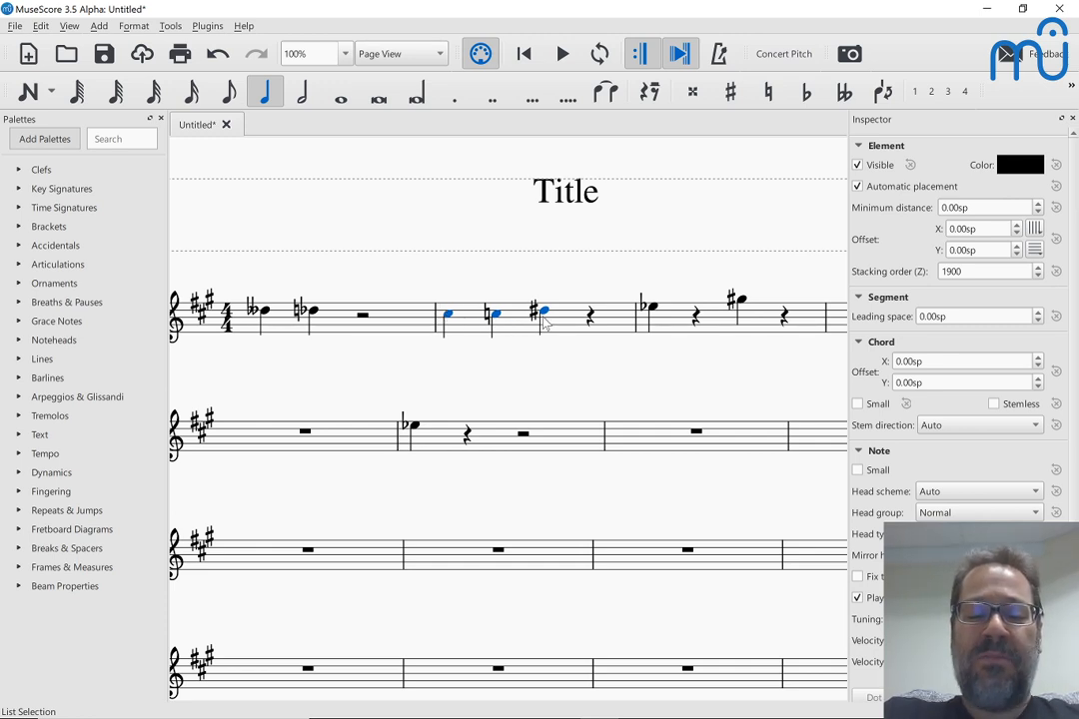
key(j)
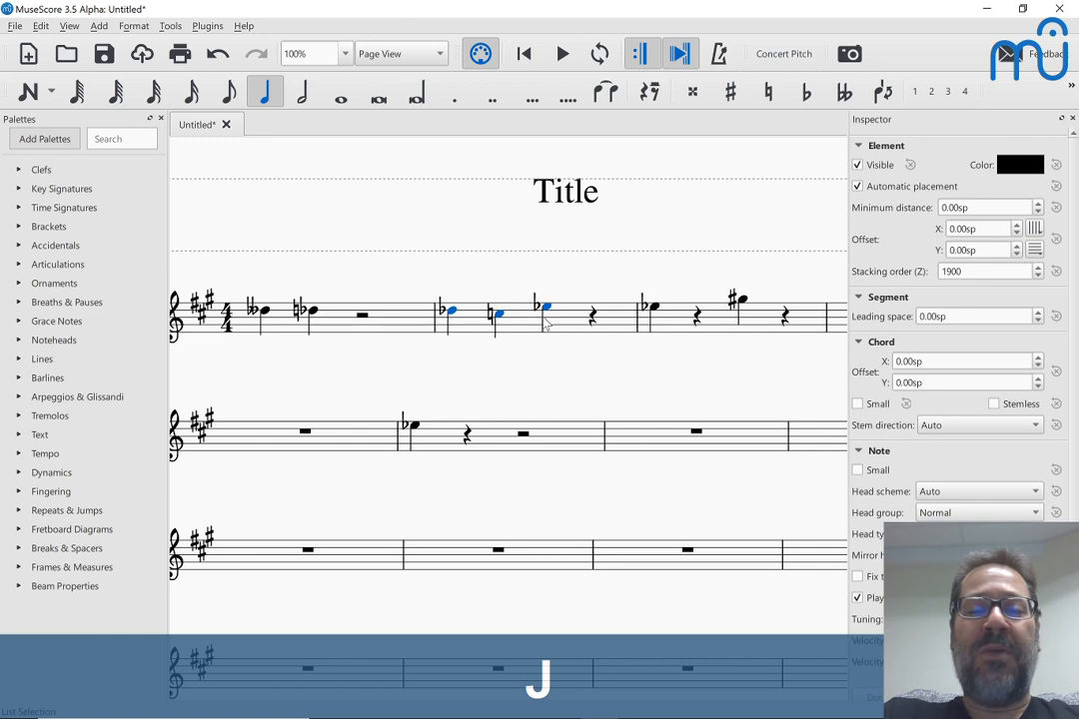
Step: Continue cycling the three notes of measure 2 through enharmonic spellings until they read D-flat, C-natural and E-flat
key(j)
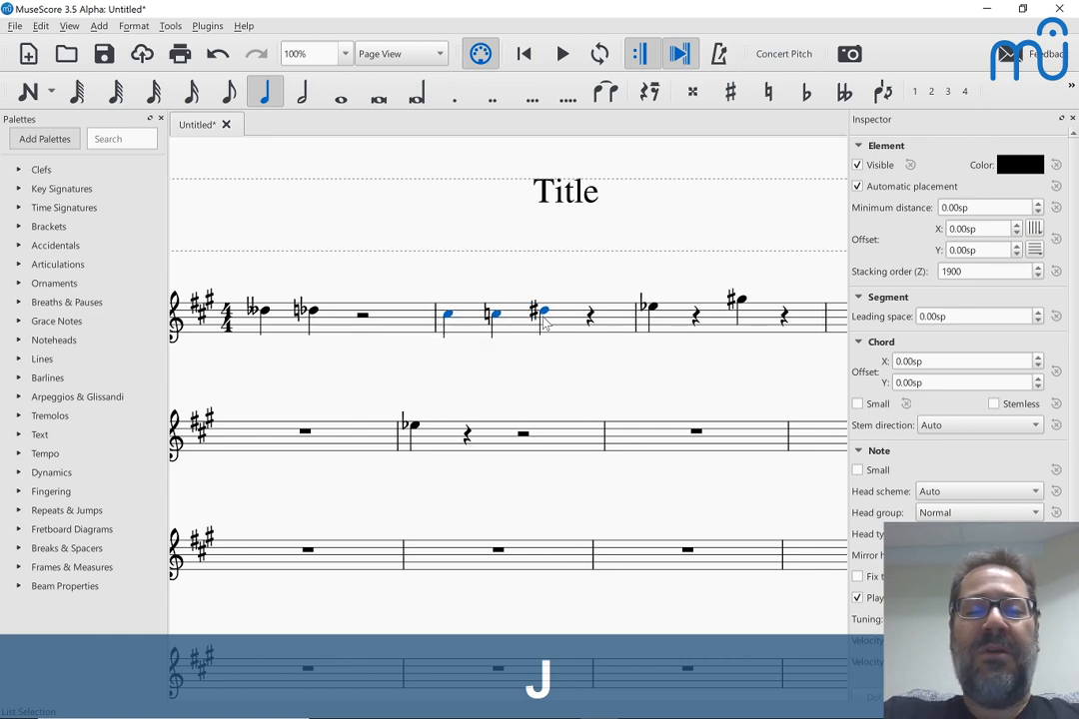
key(j)
key(j)
key(j)
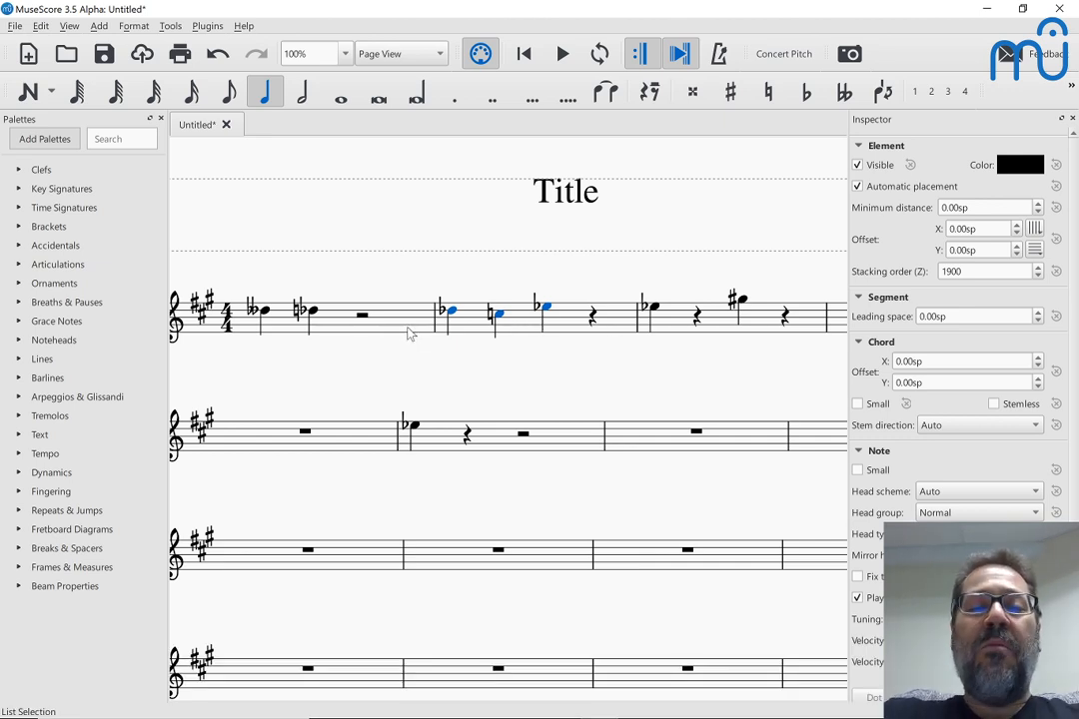
Step: Select the whole score and run Respell Pitches on it
key(ctrl+a)
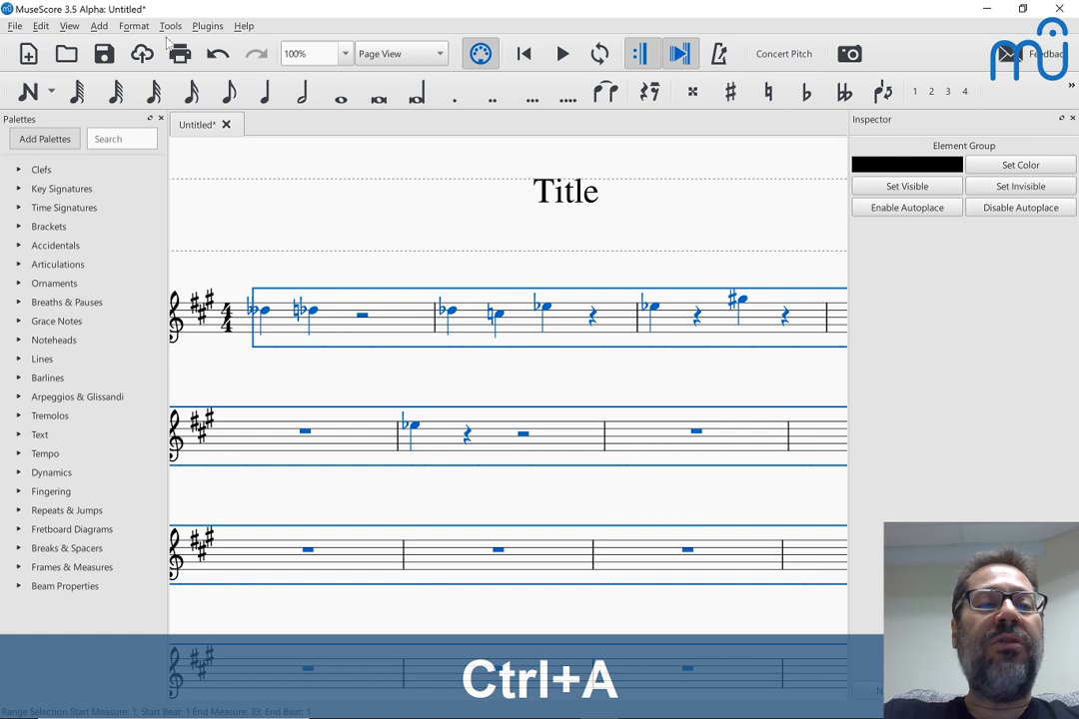
click(134, 26)
mouse_move(169, 26)
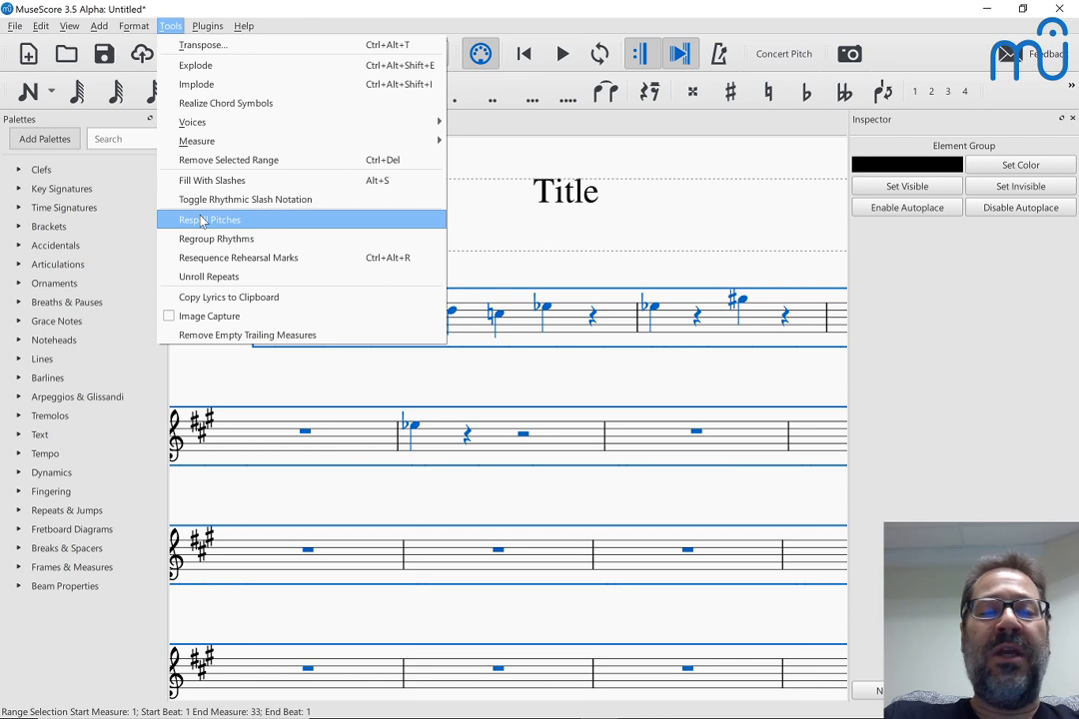
click(200, 221)
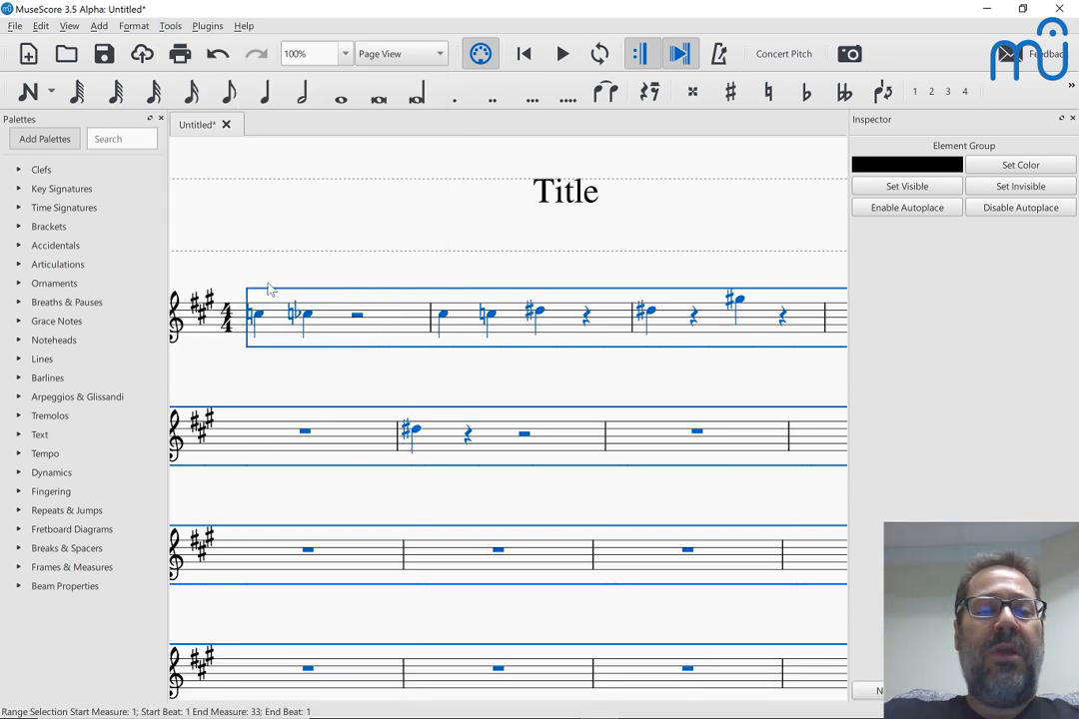
Step: Compare the original and respelled notes in measures 1 and 2 by undoing and redoing the respelling, leaving it undone
click(260, 322)
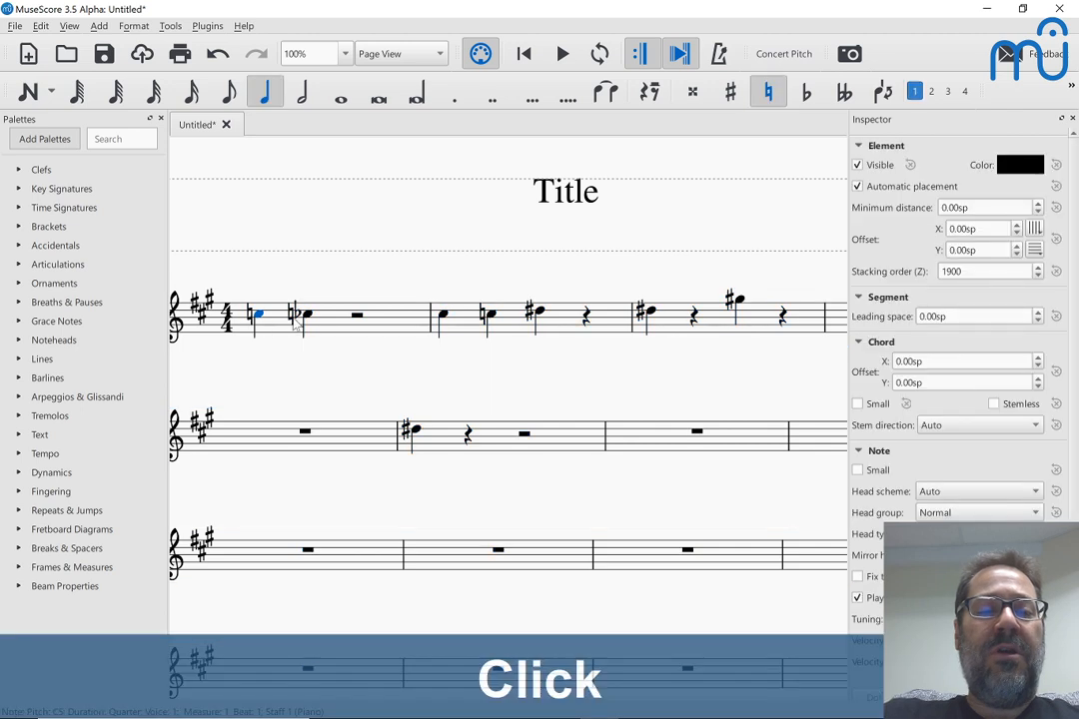
click(308, 317)
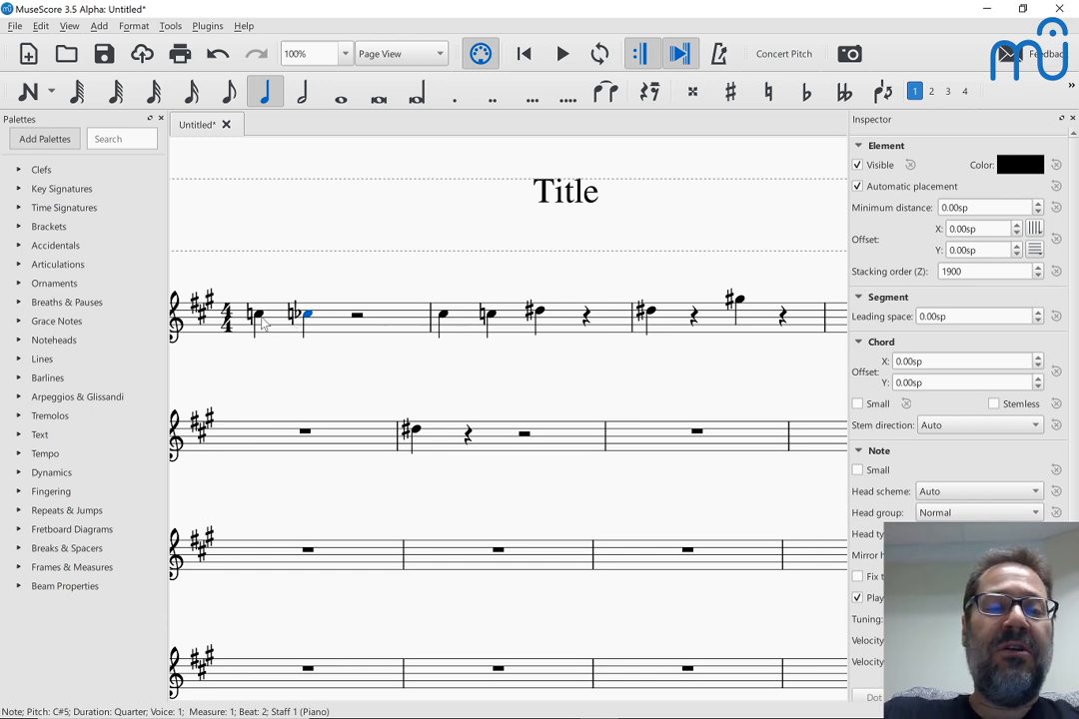
key(ctrl+z)
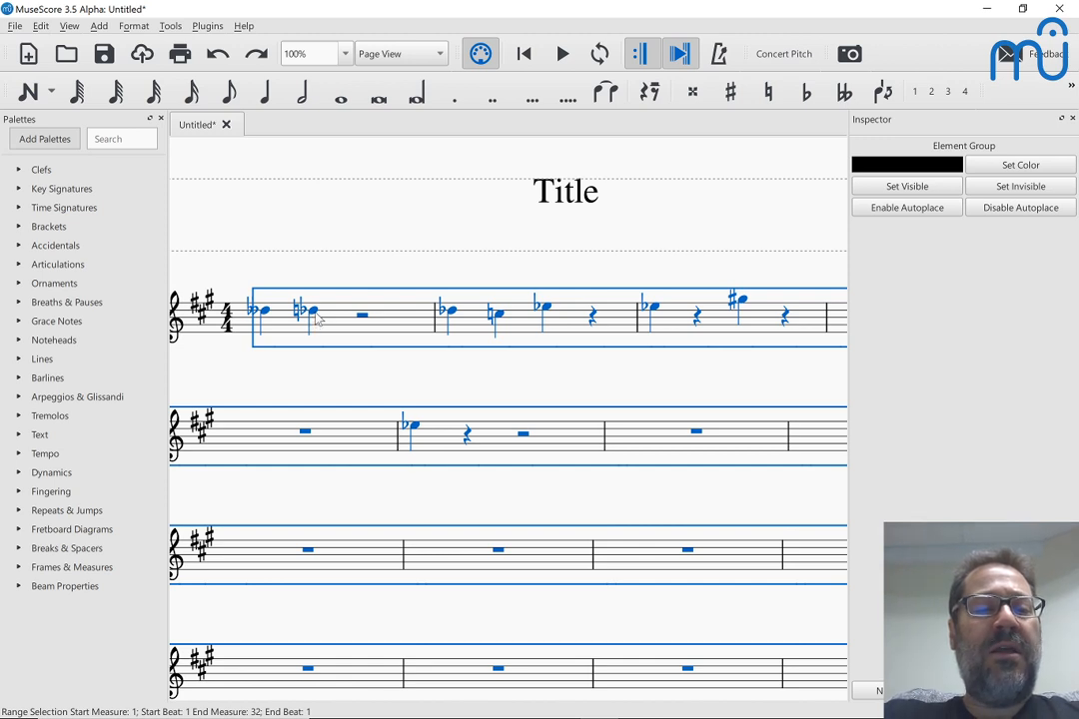
key(ctrl+shift+z)
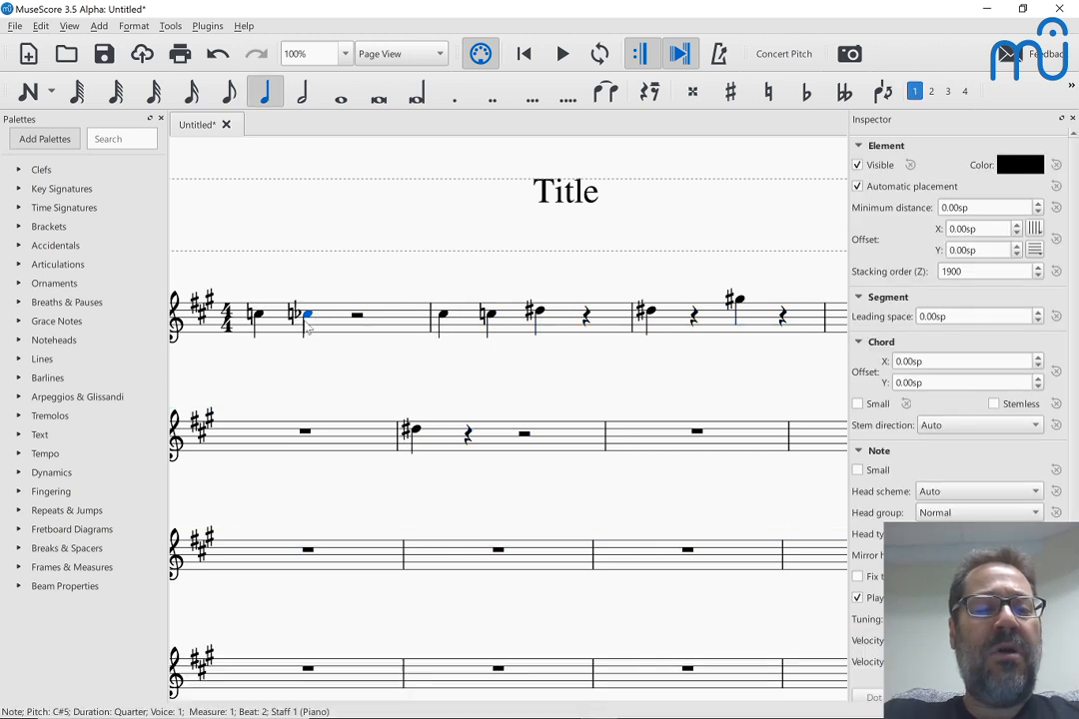
key(ctrl+z)
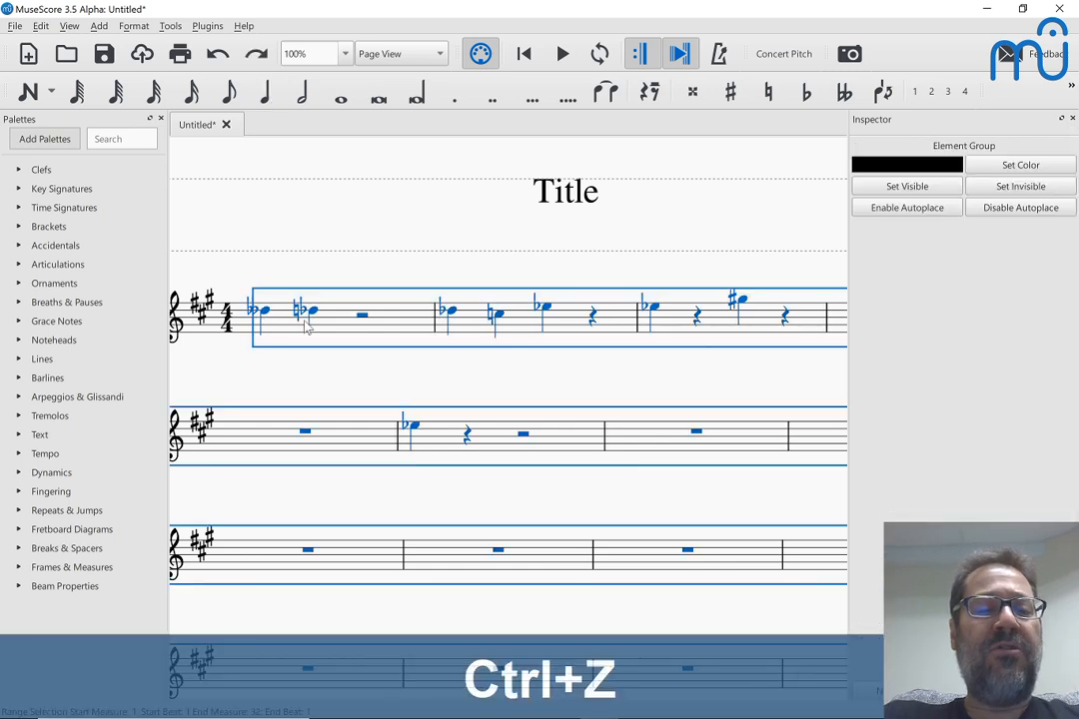
click(314, 313)
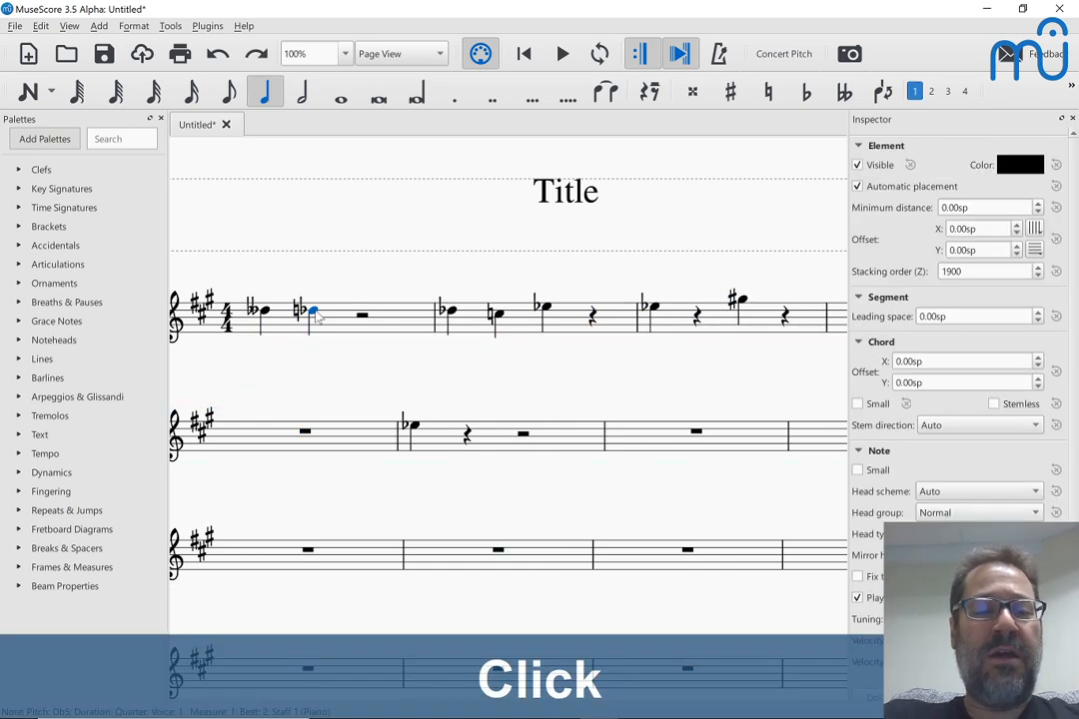
key(ctrl+shift+z)
click(307, 316)
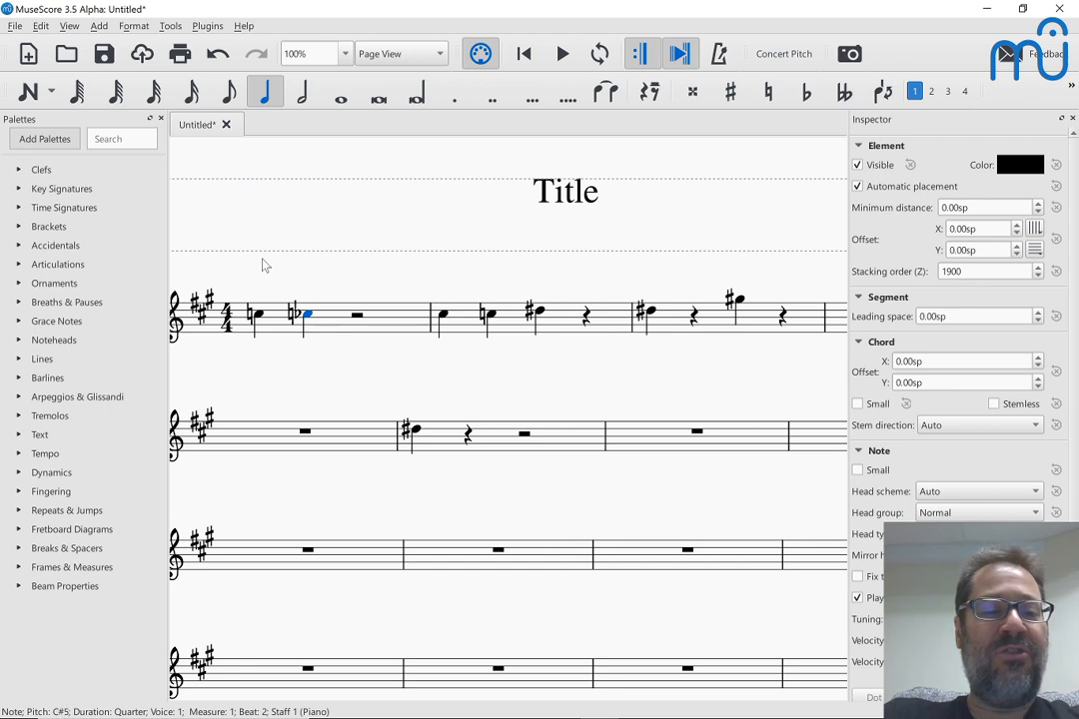
click(299, 317)
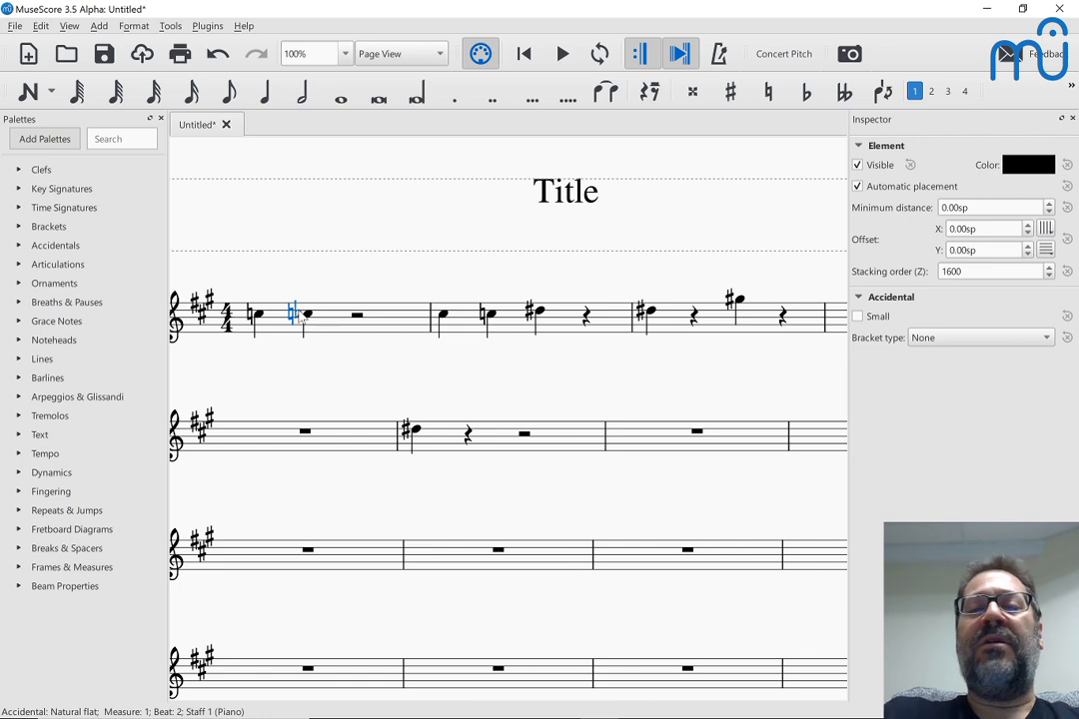
click(539, 315)
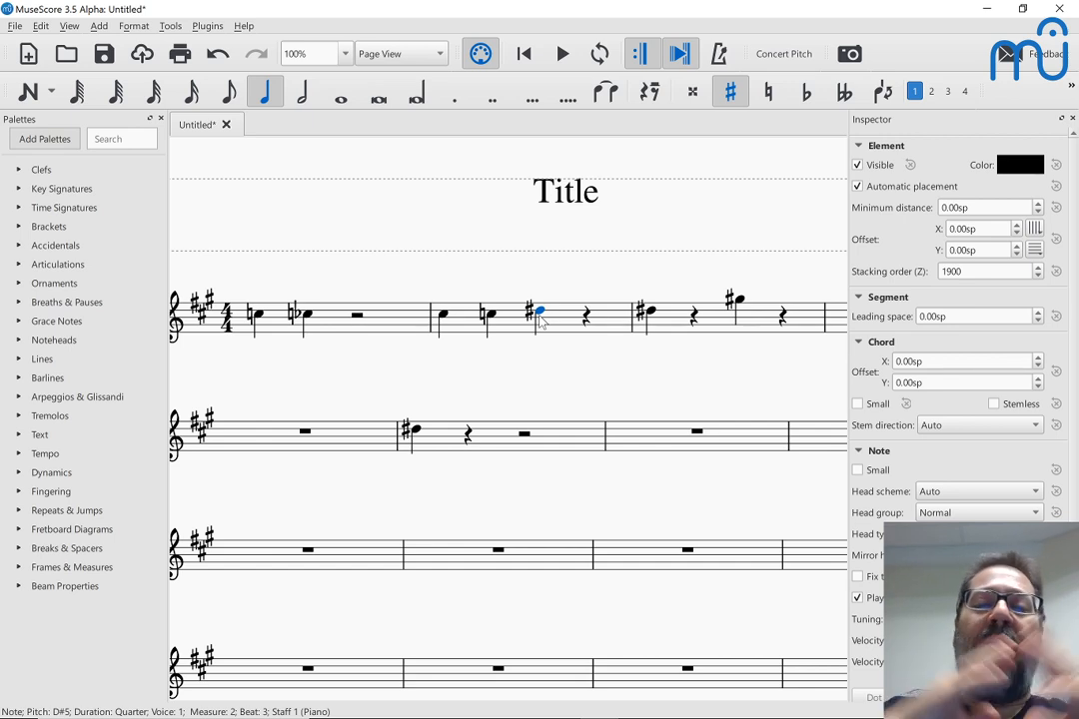
key(ctrl+z)
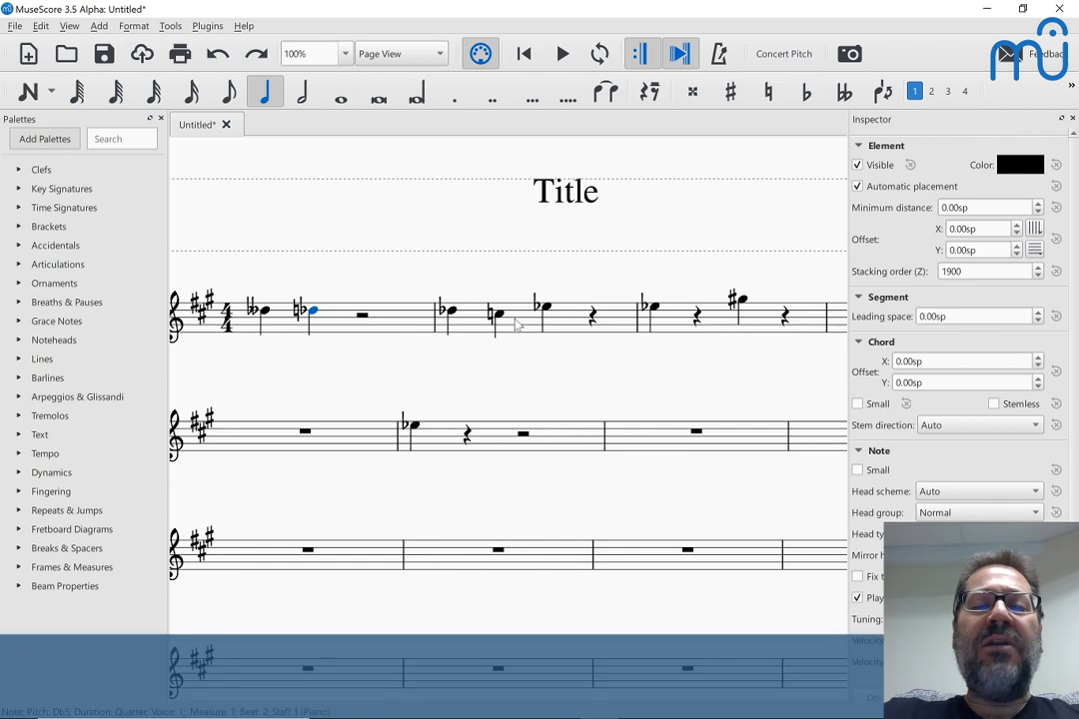
Step: Select the whole score, raise all notes by two semitones and lower them by the same amount
click(518, 322)
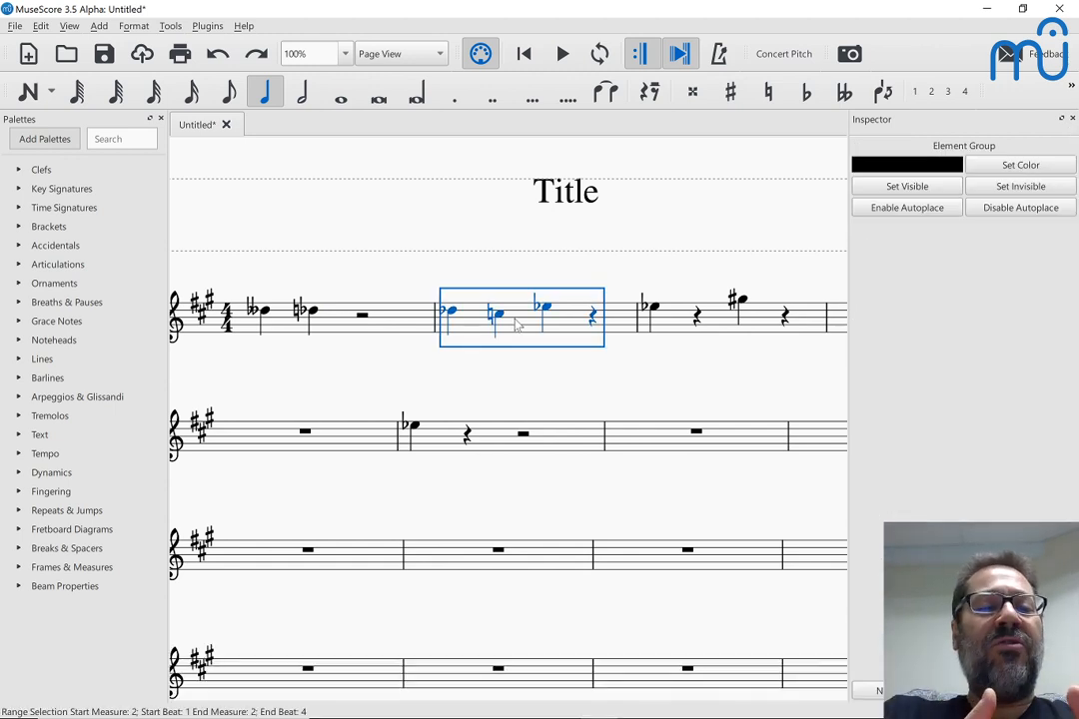
key(ctrl+a)
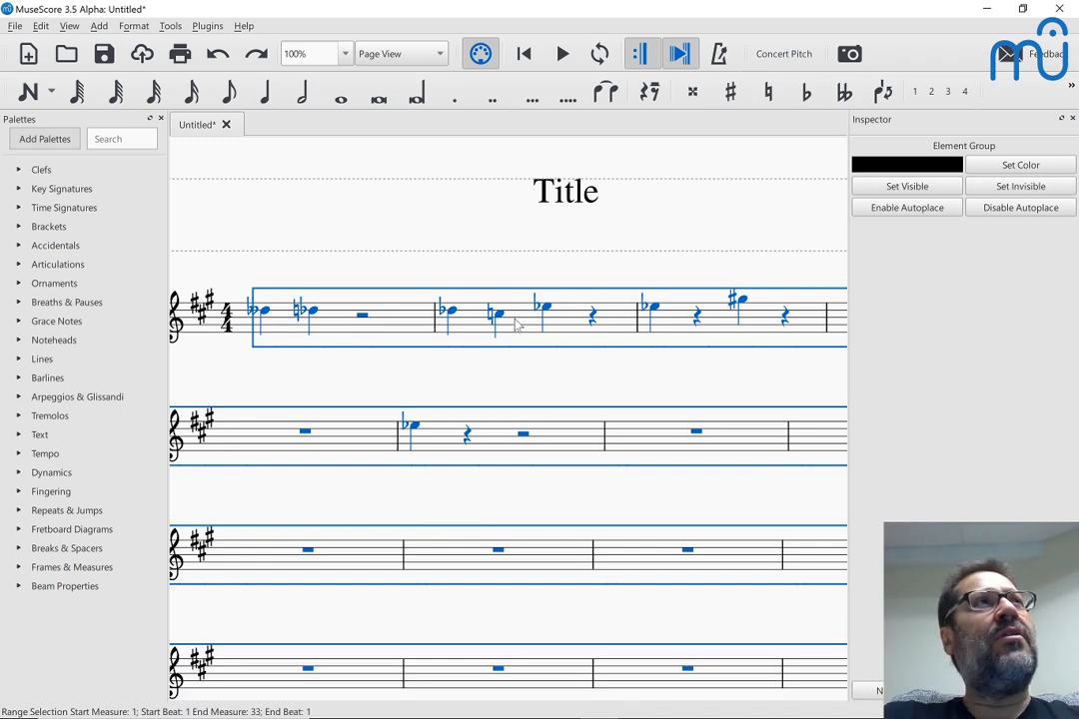
key(Up)
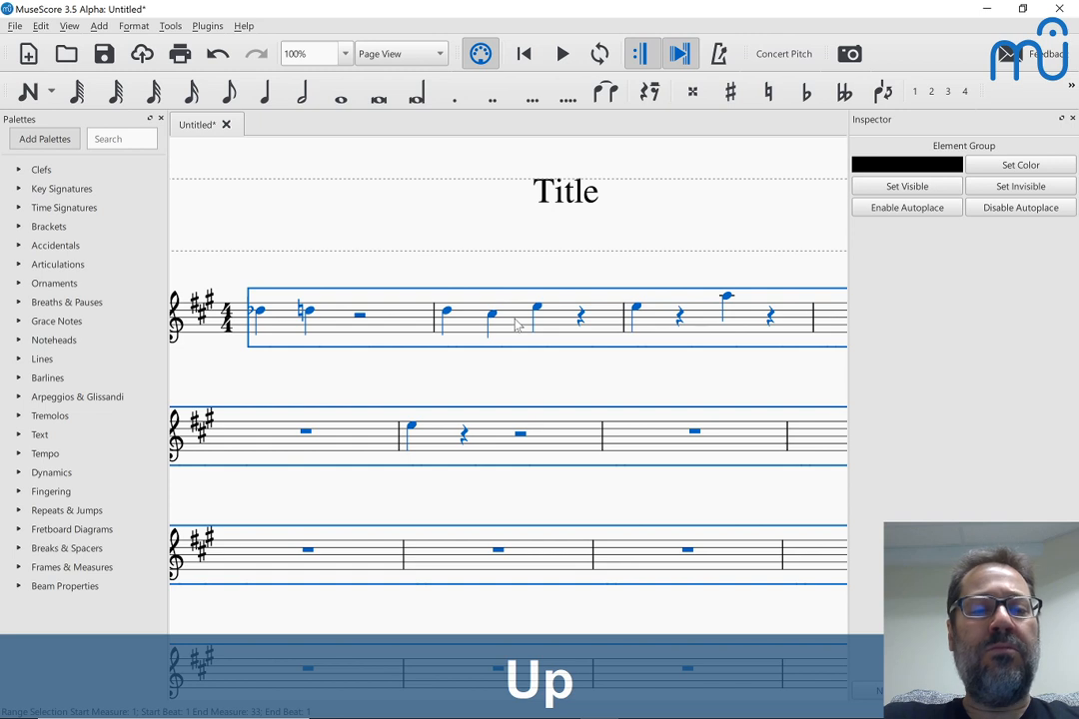
key(Up)
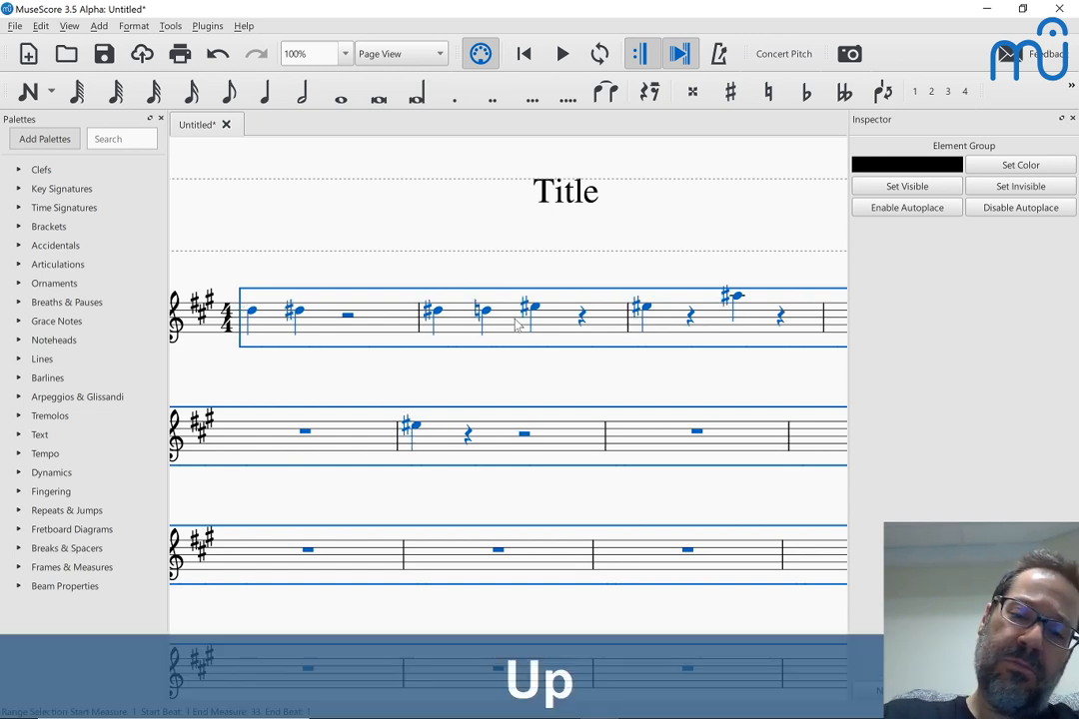
key(Down)
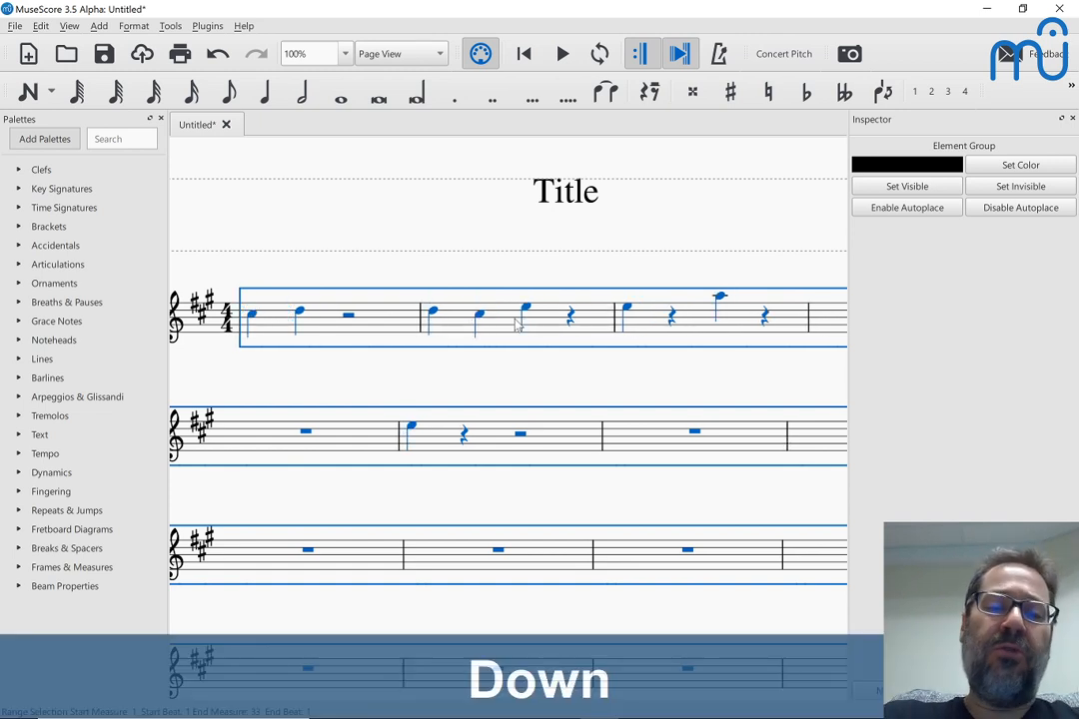
key(Down)
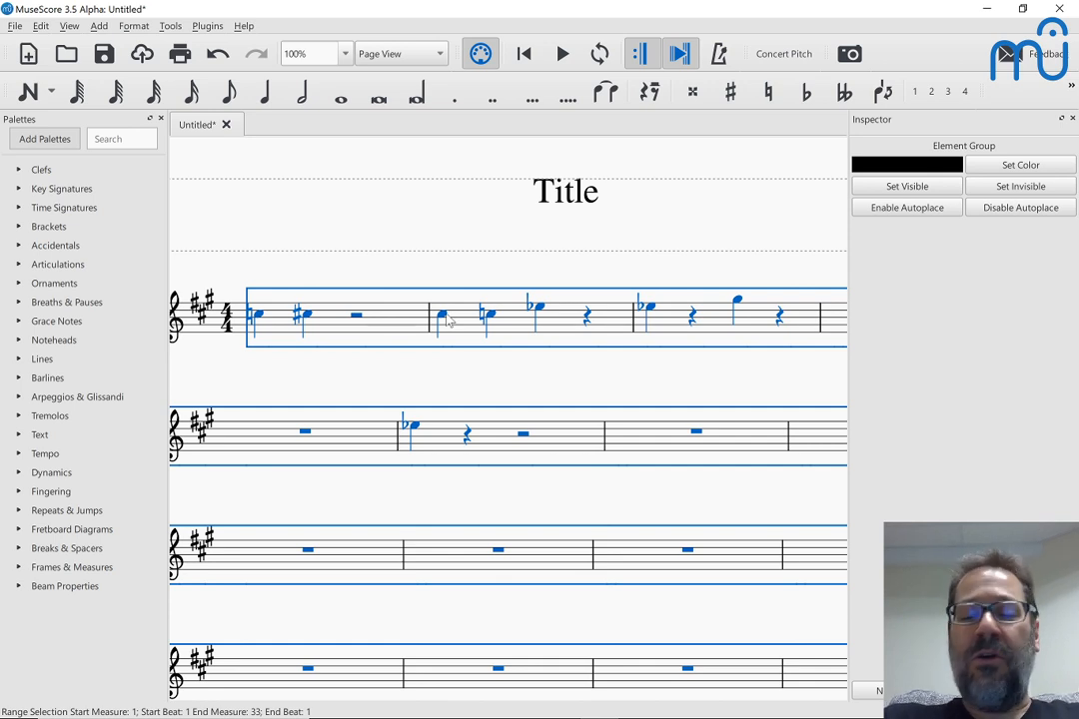
Step: Lower all notes by two semitones, raise them back, and check the spelling of individual notes in measures 1 to 3
key(Down)
key(Down)
key(Up)
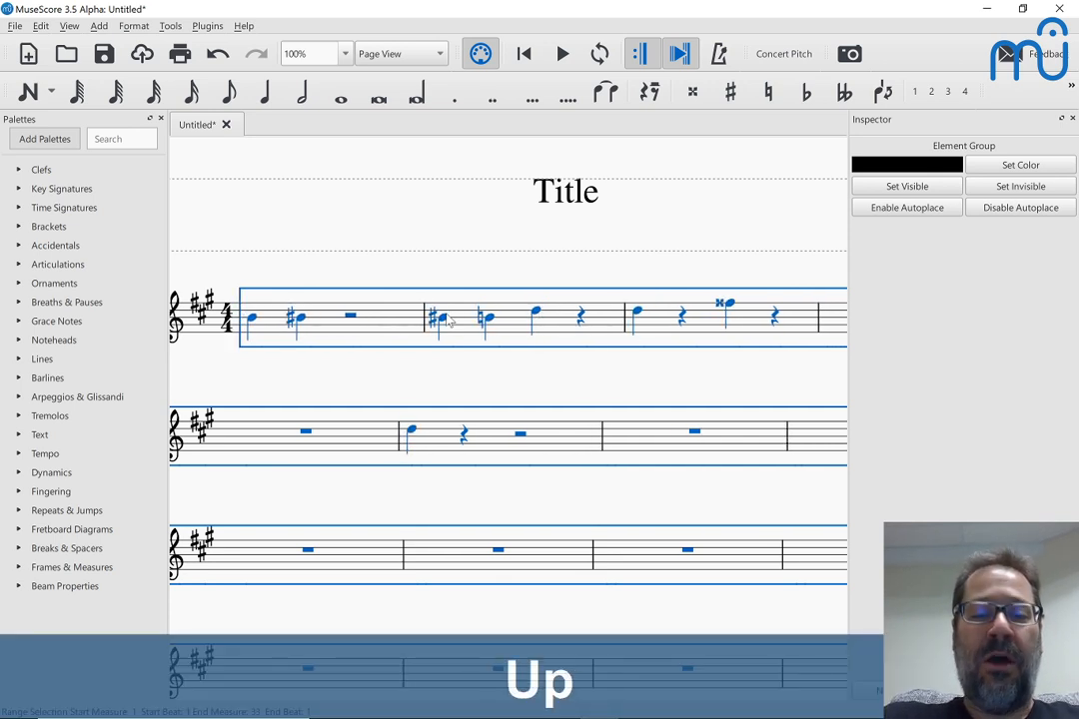
key(Up)
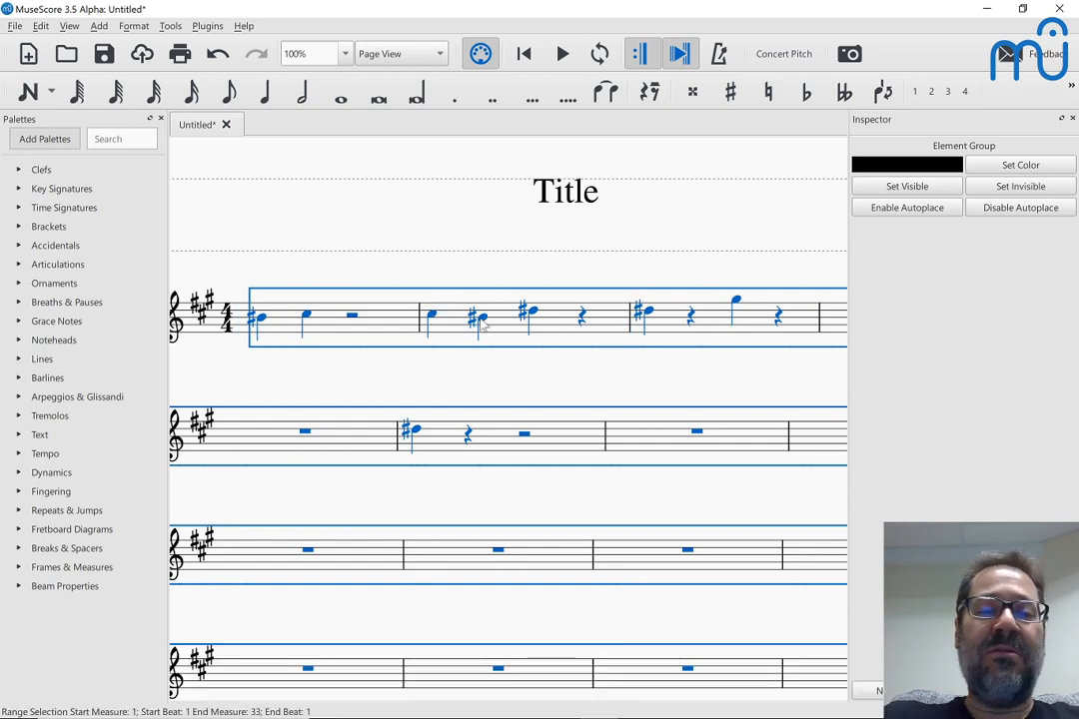
click(481, 318)
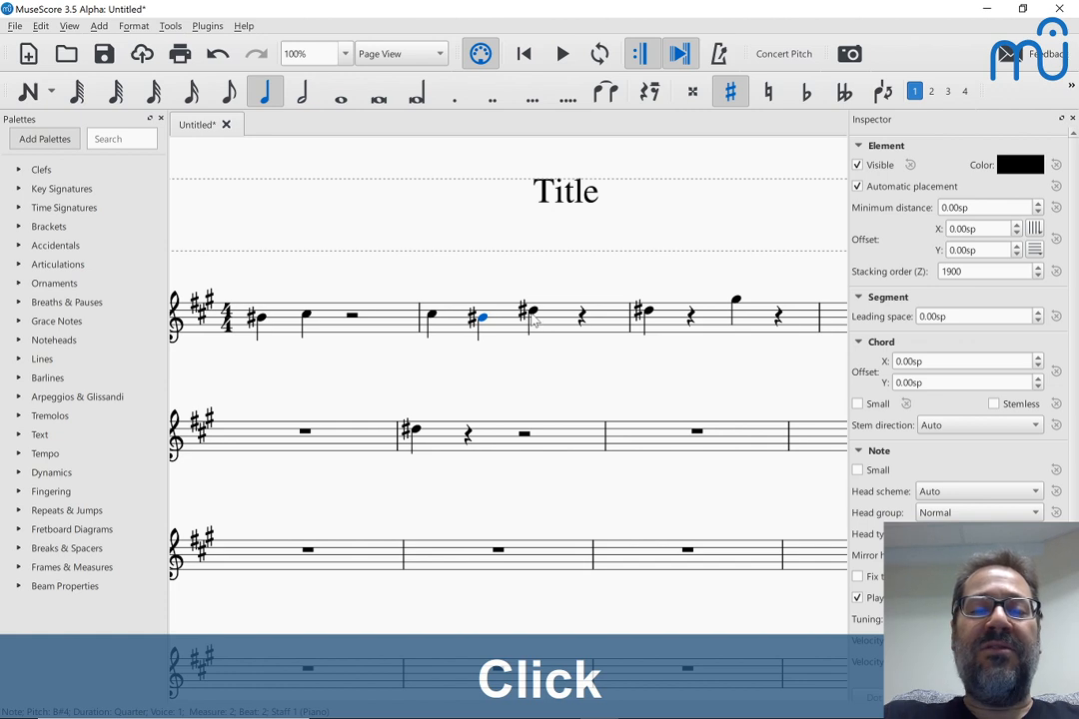
click(533, 315)
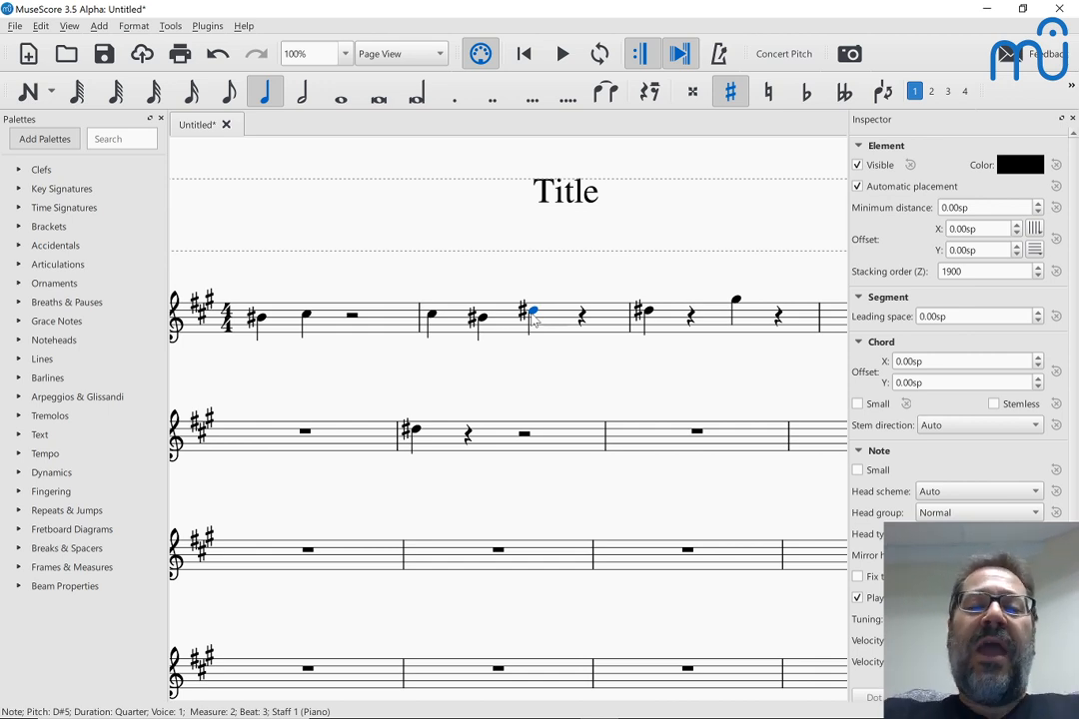
click(306, 316)
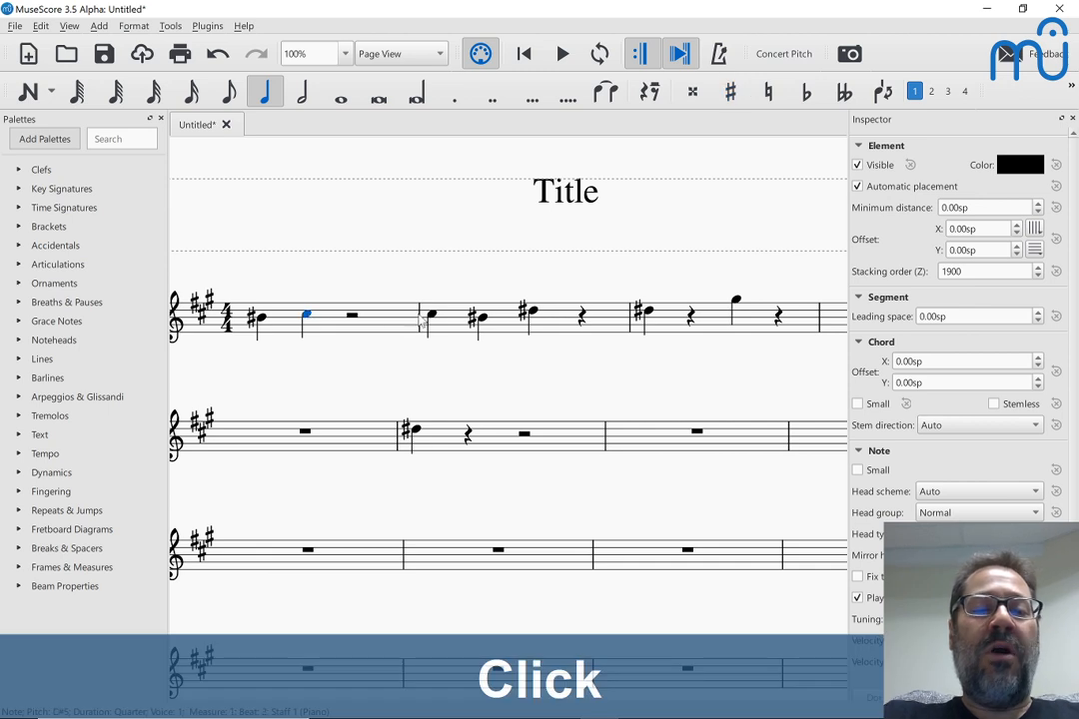
click(433, 317)
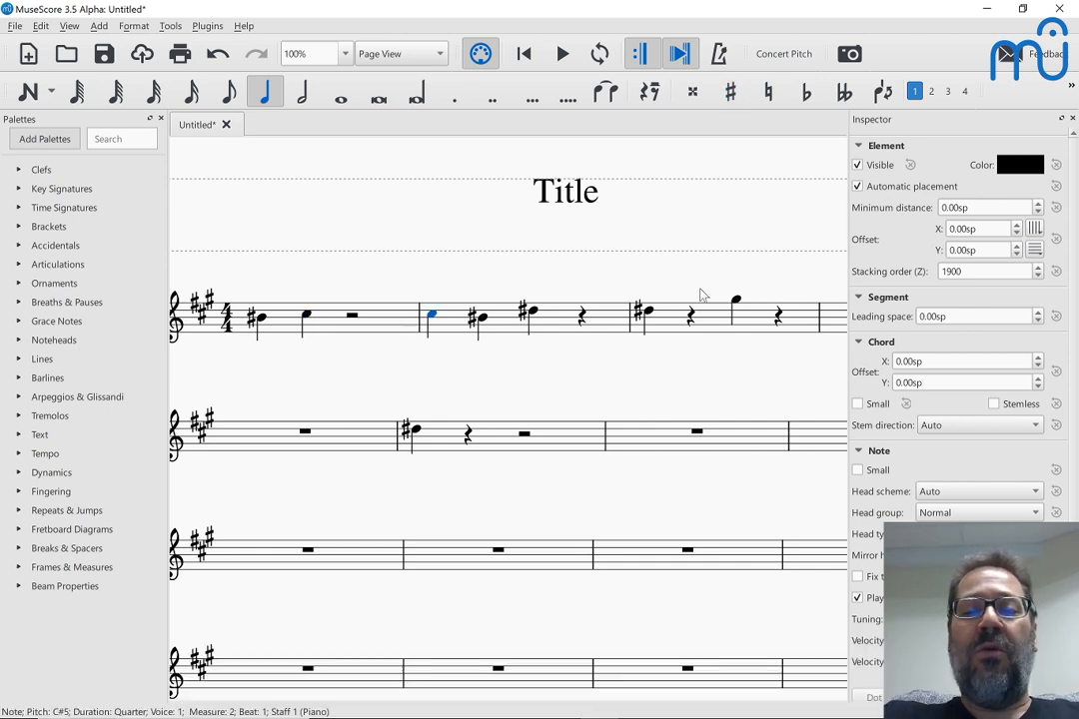
click(737, 303)
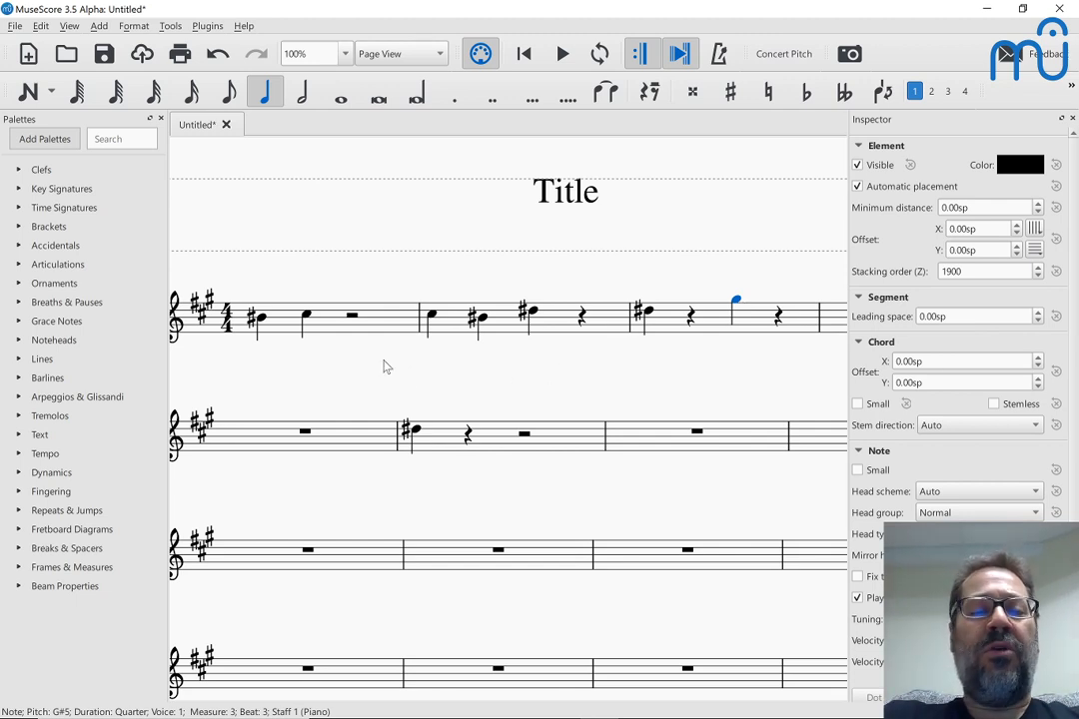
Step: Lower the second note of measure 1 by a semitone to C-natural and move the selection to the following half rest
click(306, 317)
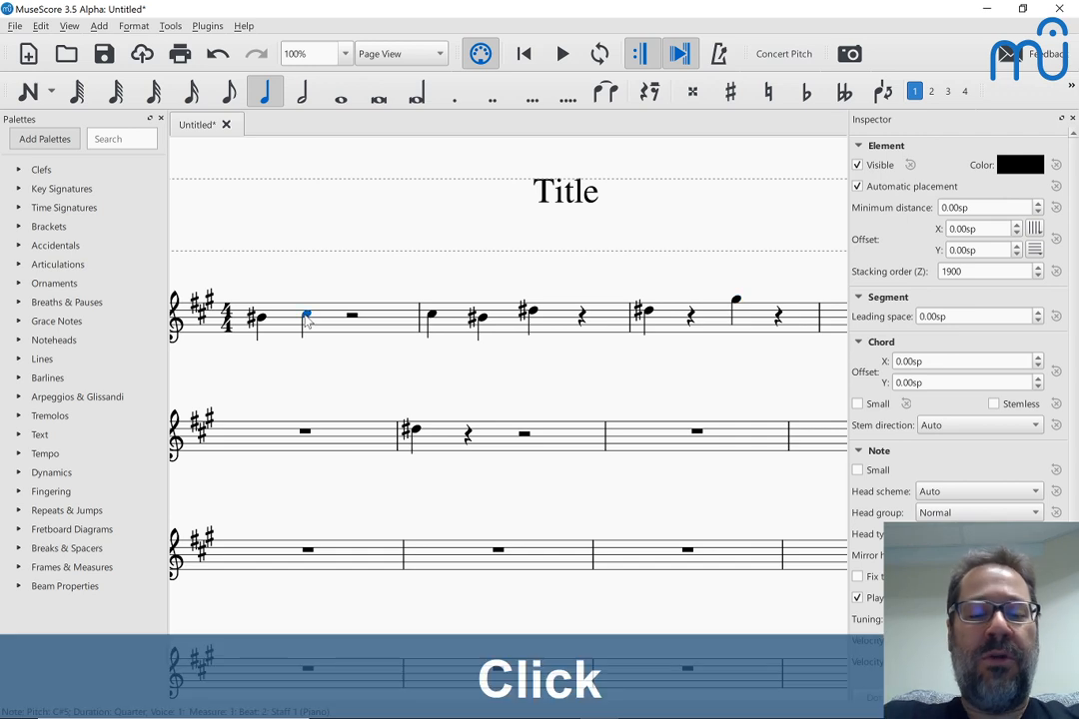
key(Down)
key(Right)
key(c)
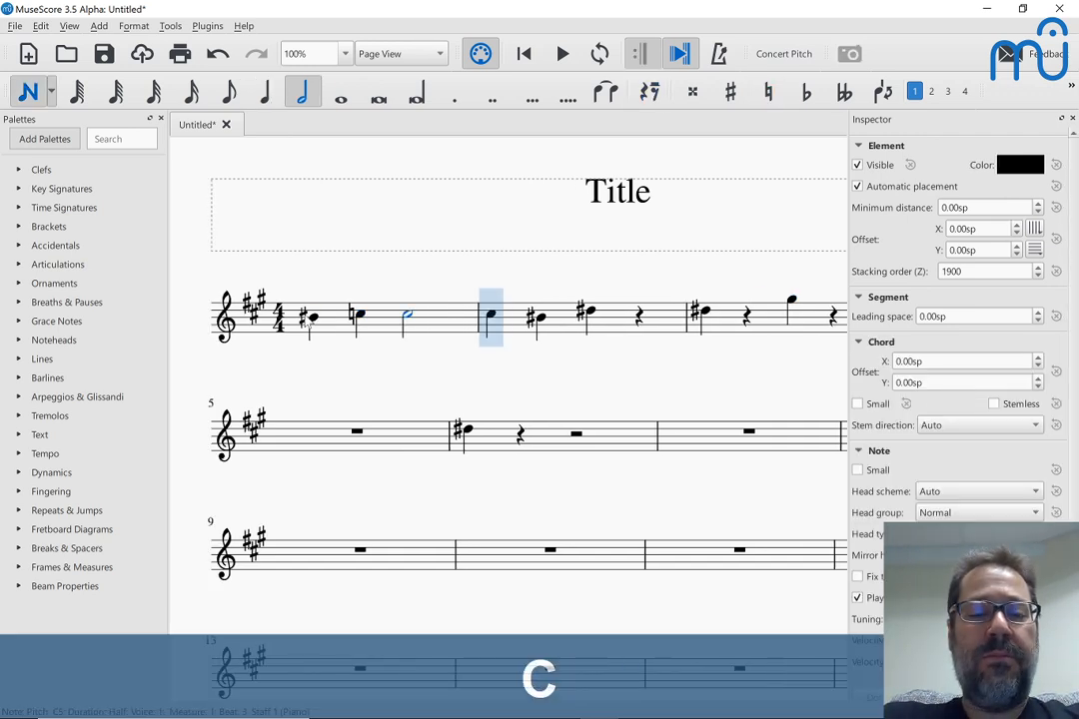
key(c)
key(ctrl+z)
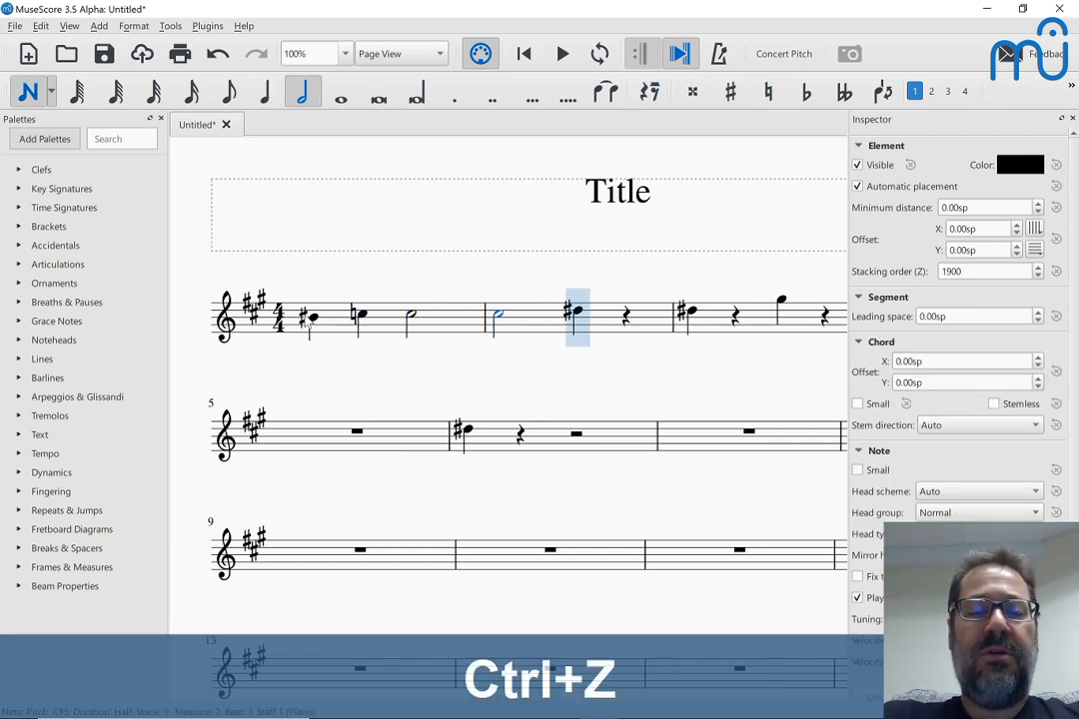
key(ctrl+z)
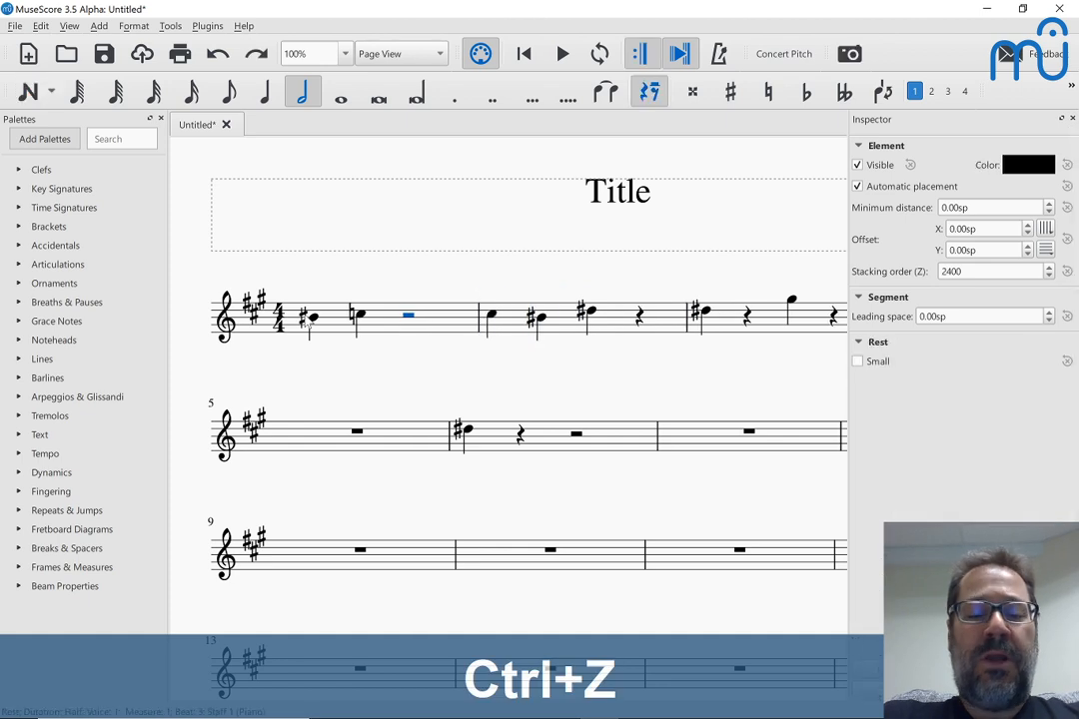
Step: Enter two C-natural quarter notes on beats 3 and 4 of measure 1, leave note input, and select the first note of measure 2
key(n)
key(5)
key(c)
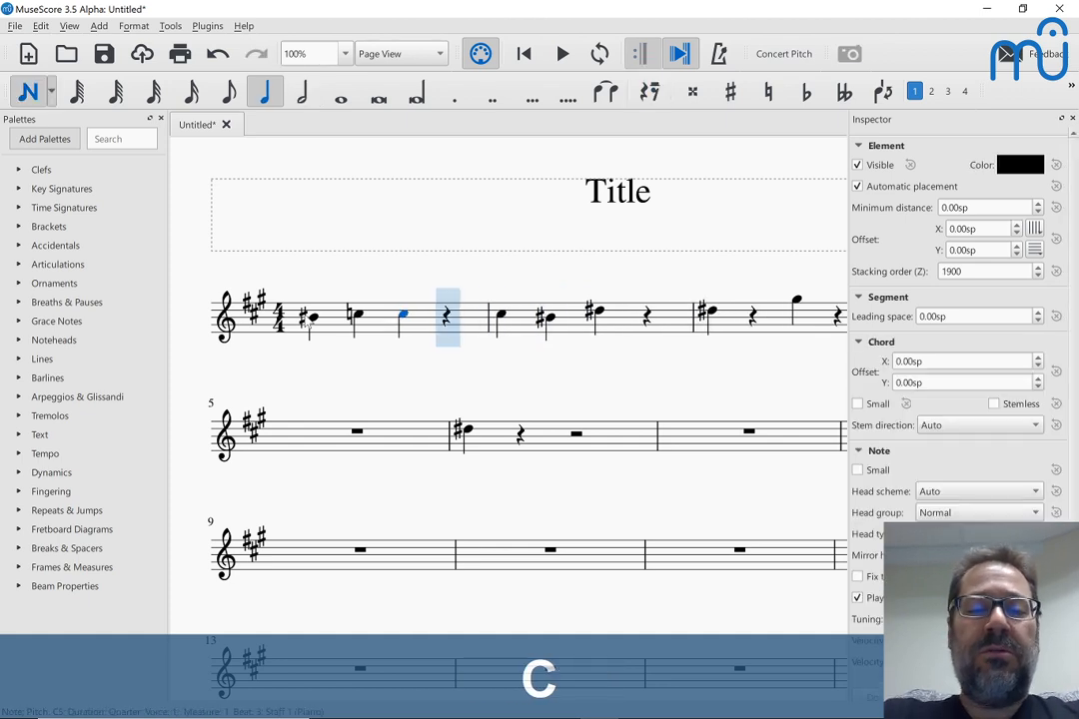
key(c)
key(Escape)
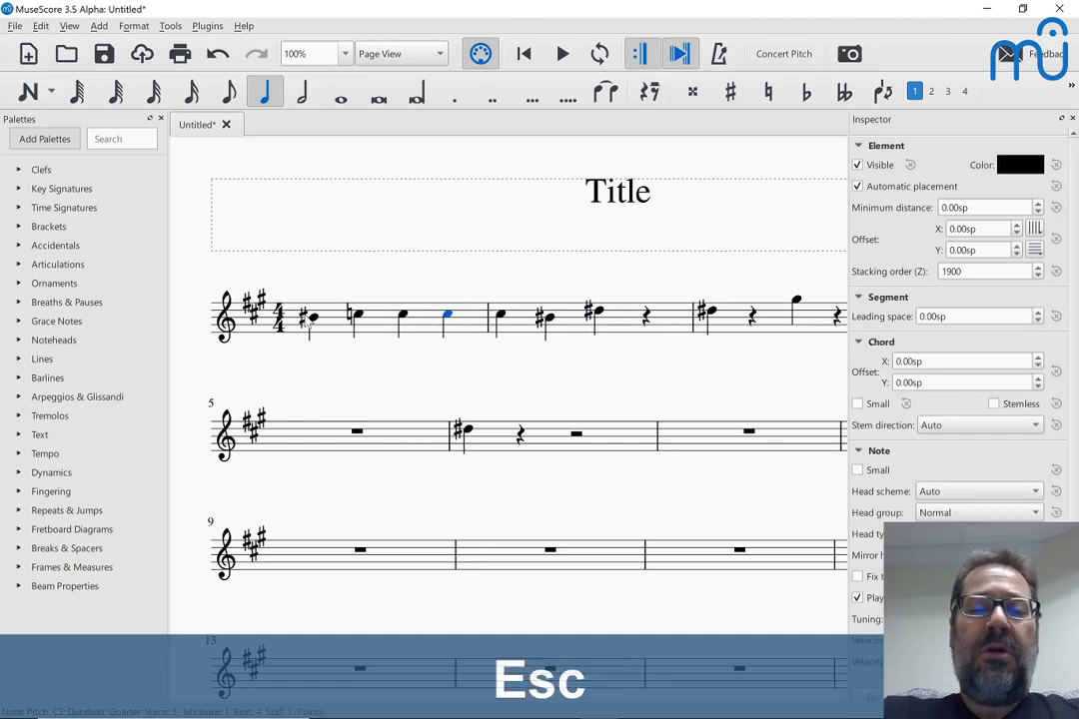
click(503, 317)
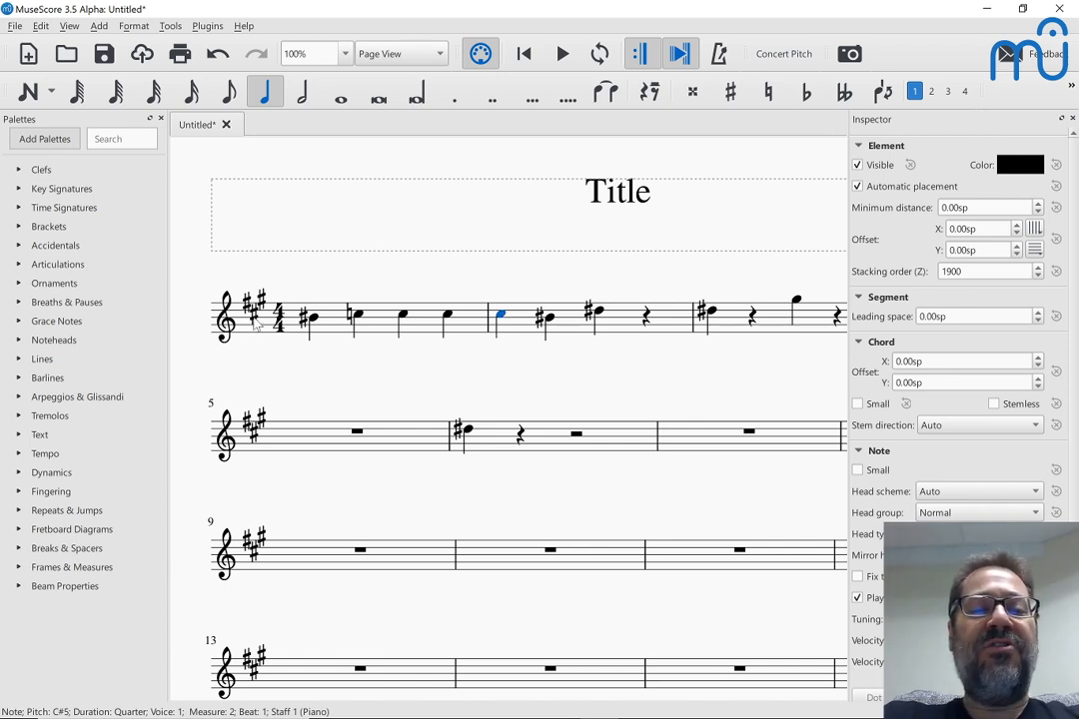
Step: Compare the pitch of the C-naturals in measure 1 with the first note of measure 2
click(359, 318)
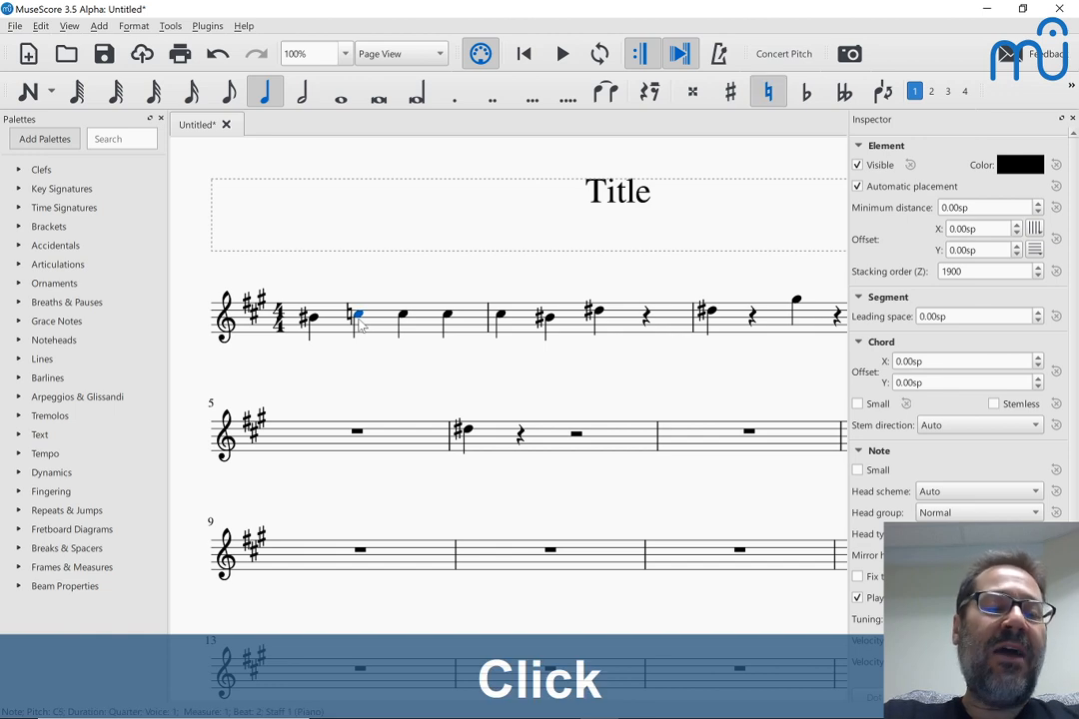
key(Right)
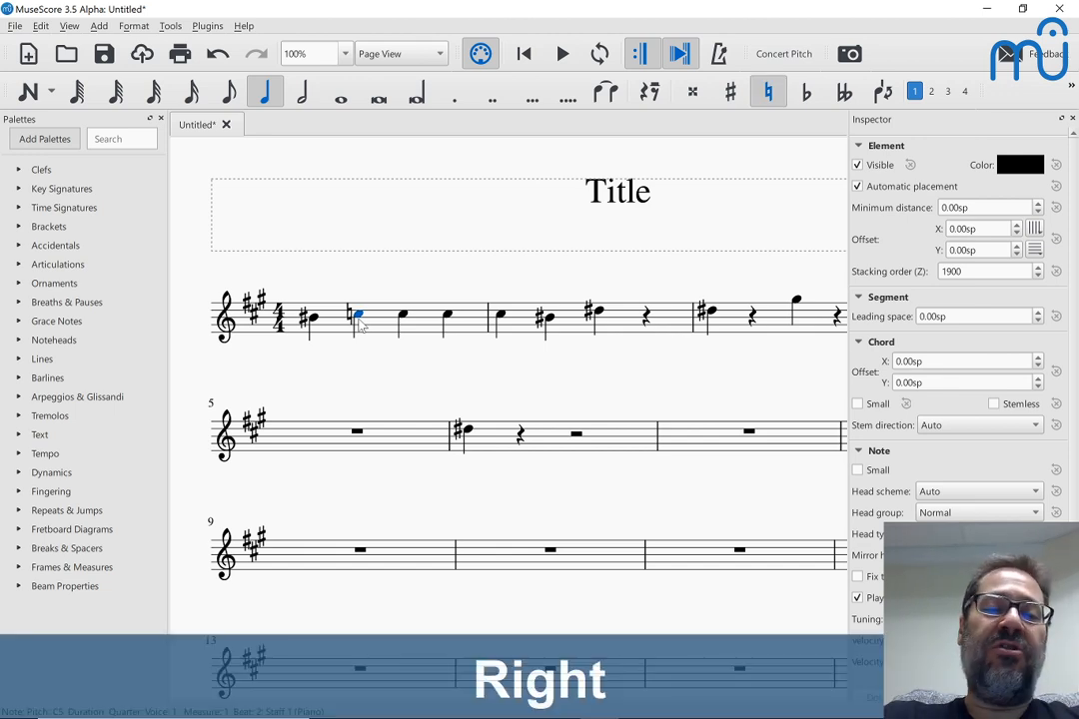
key(Right)
key(Right)
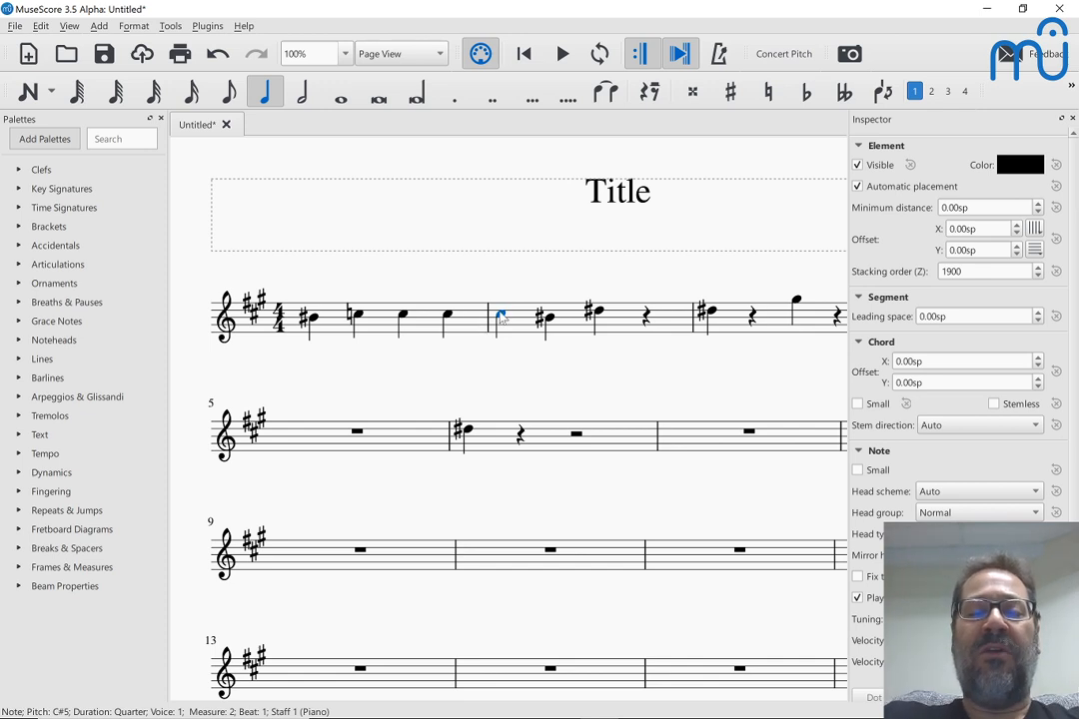
click(501, 316)
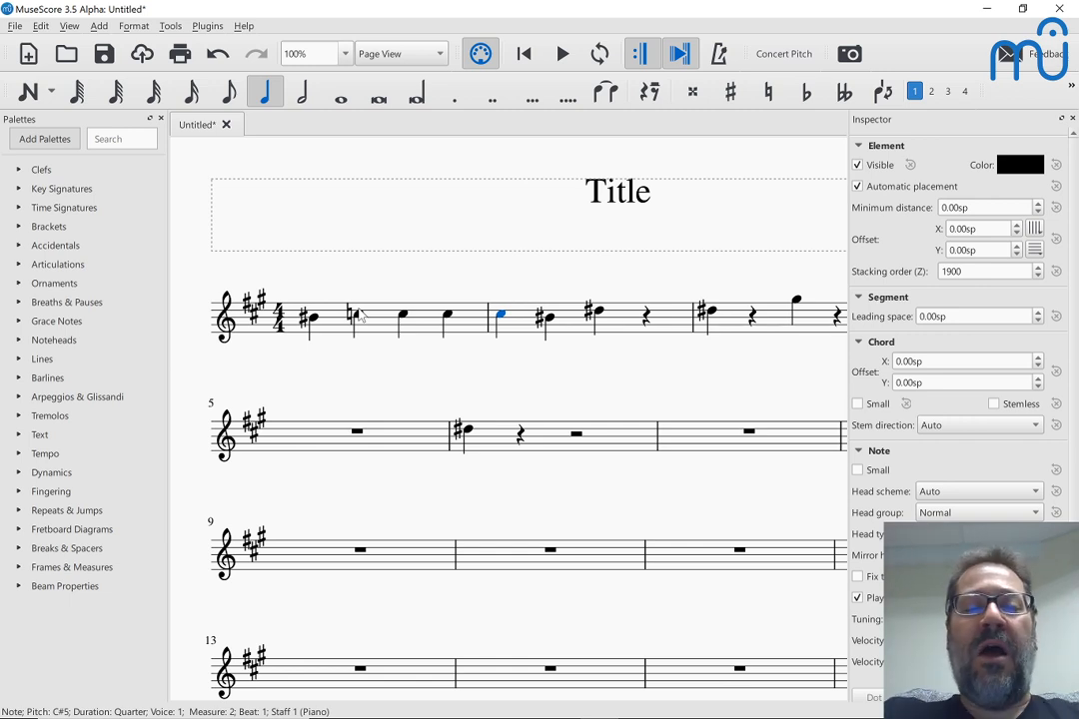
click(359, 316)
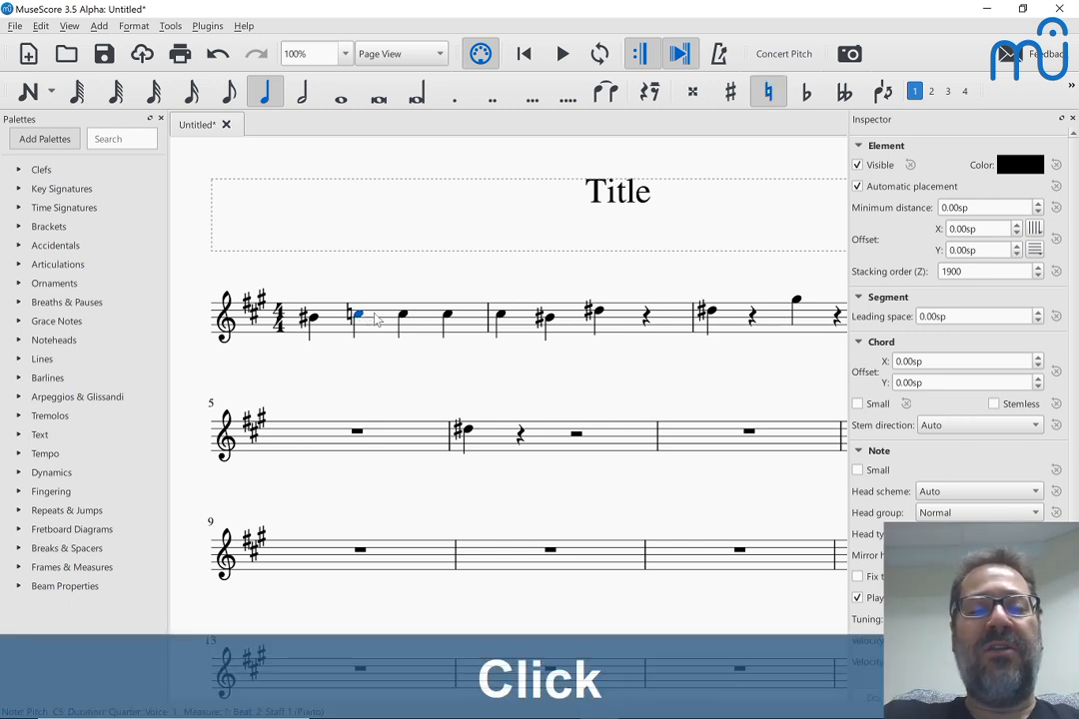
Step: Add an explicit sharp to the first note of measure 2 and undo the addition
click(501, 318)
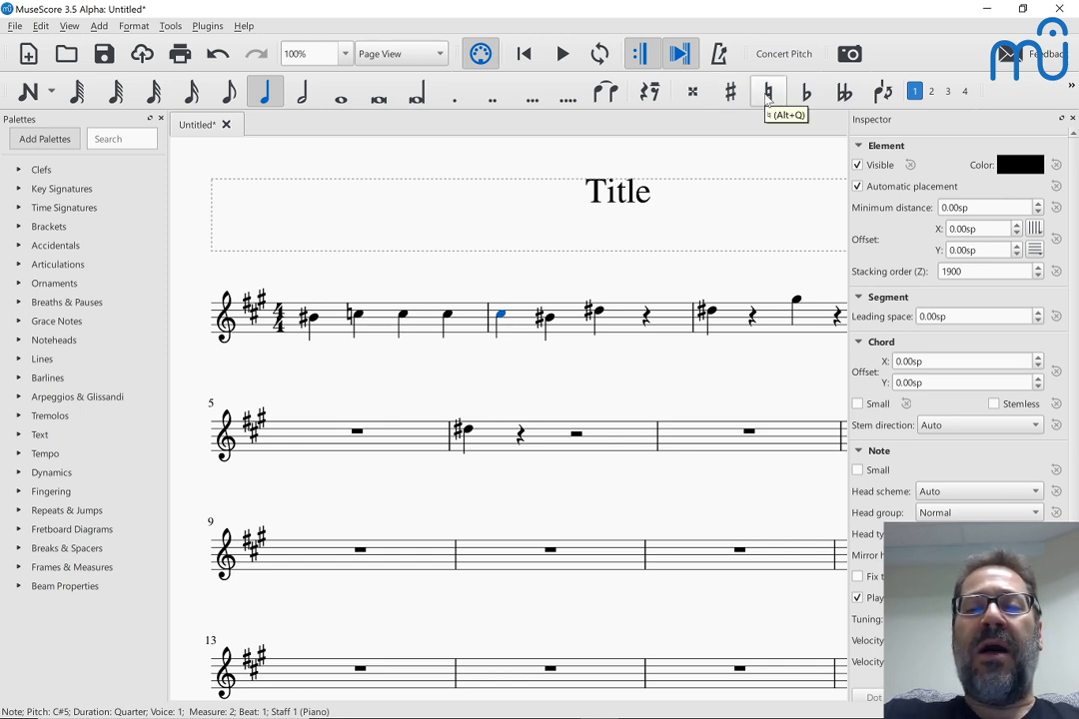
click(730, 95)
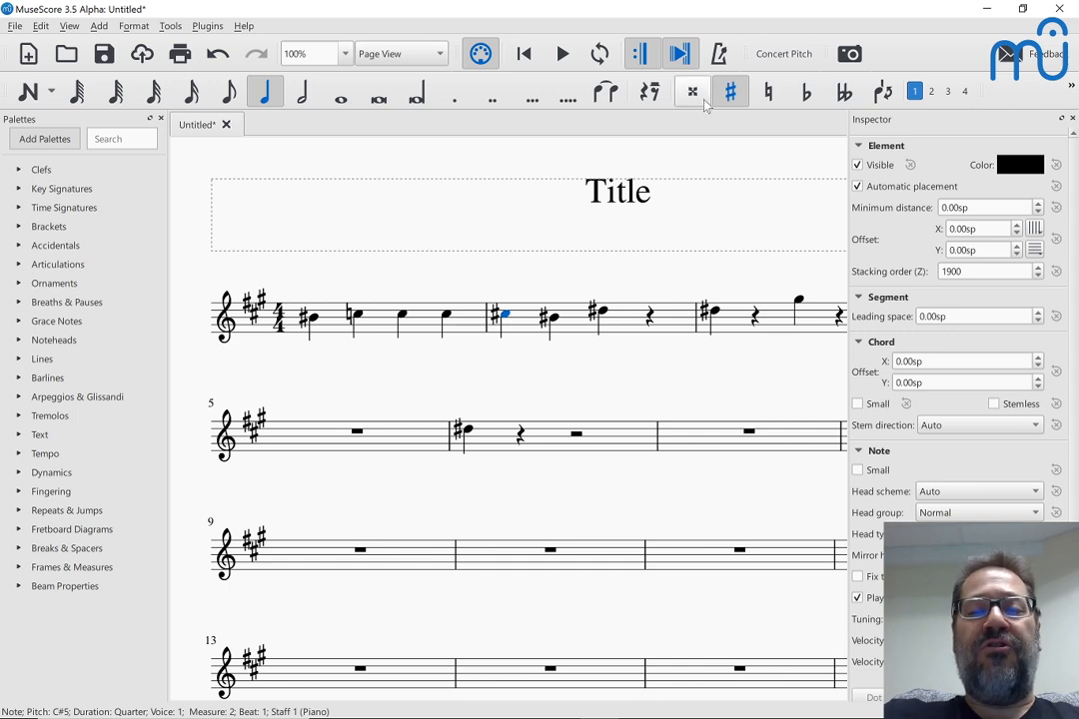
key(ctrl+z)
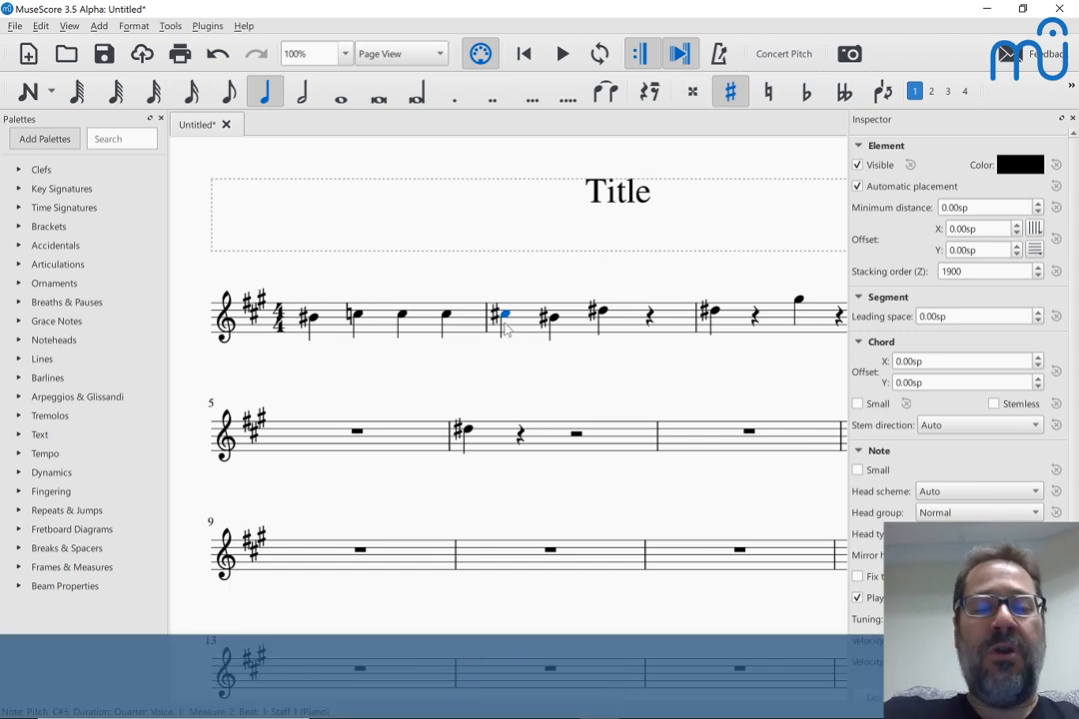
Step: Delete the first note of measure 2, re-enter it as a C quarter note with an explicit sharp, and remove that redundant sharp
key(n)
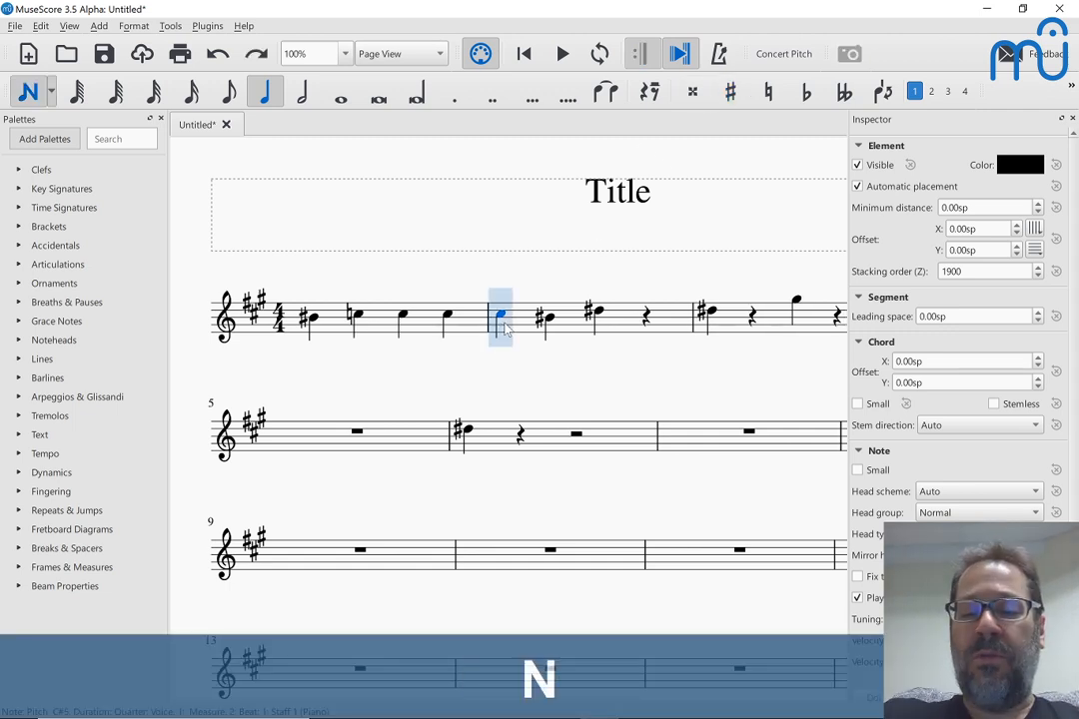
key(Delete)
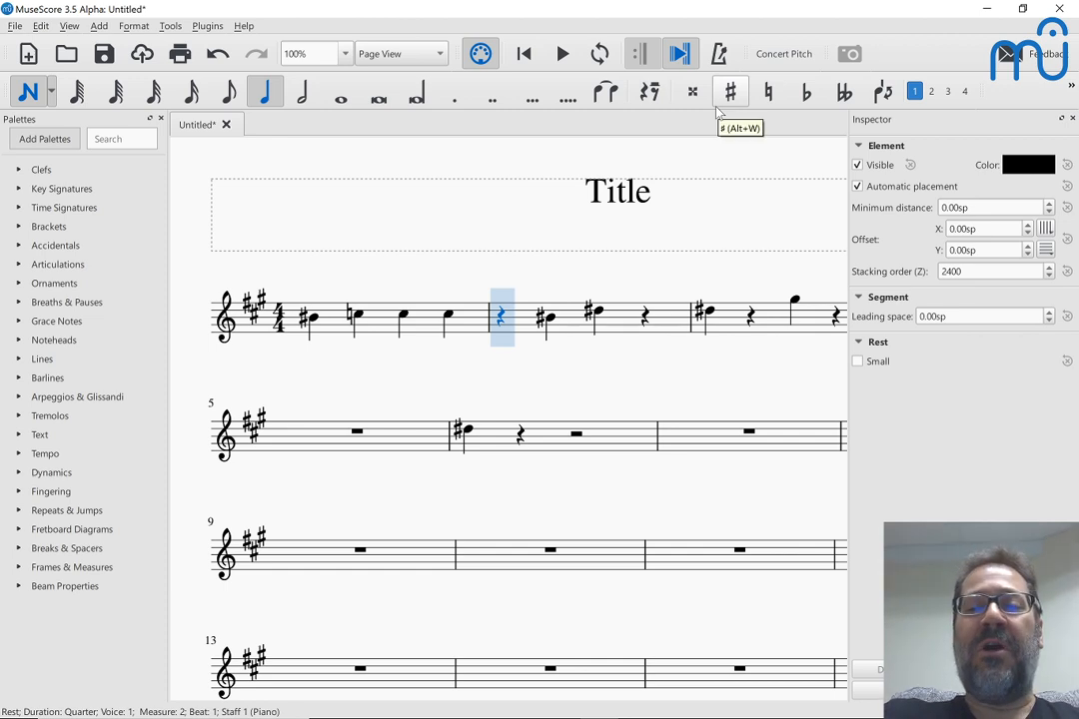
key(alt+w)
key(c)
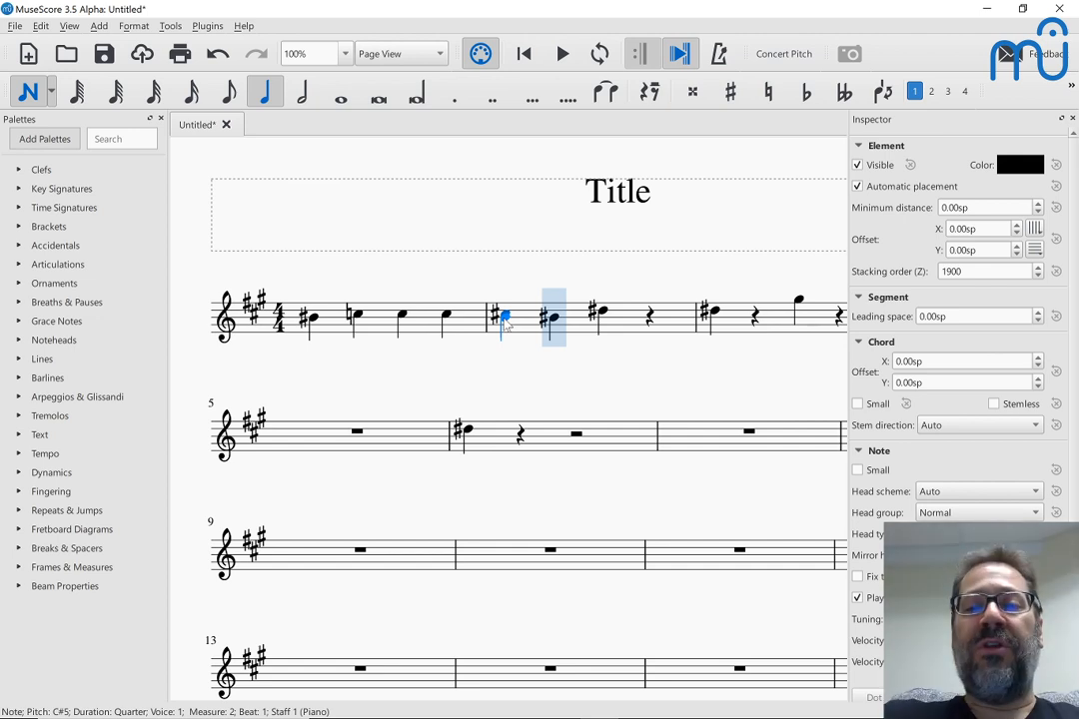
key(Escape)
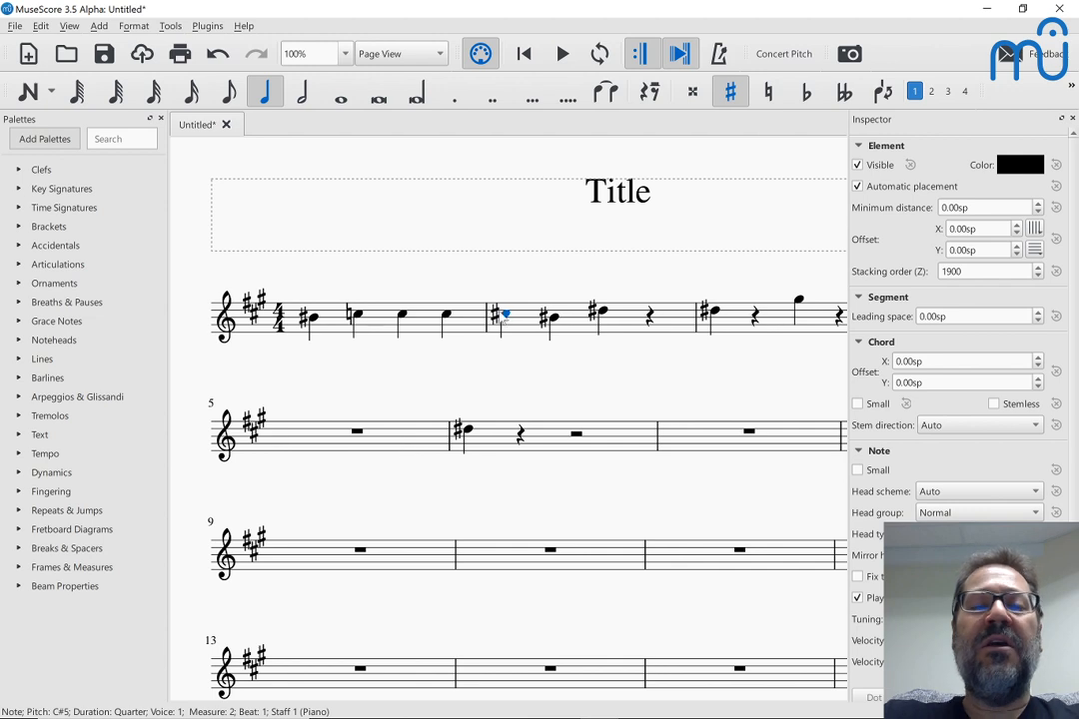
key(Up)
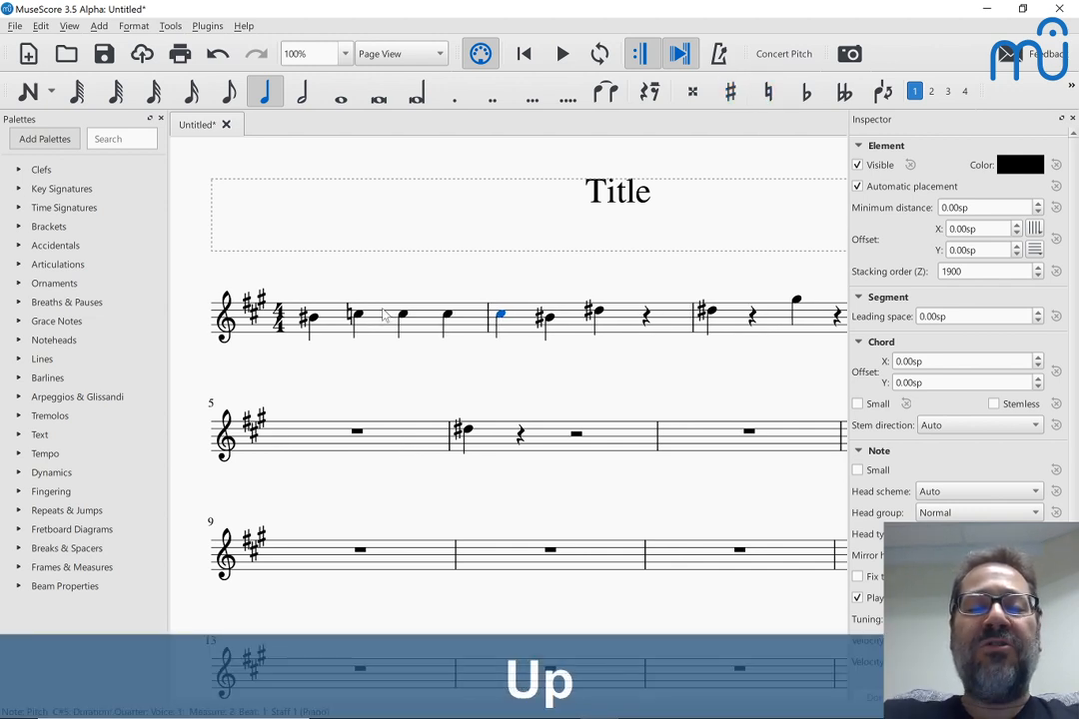
Step: Select the whole score and run the Add Courtesy Accidentals plugin on it
key(ctrl+a)
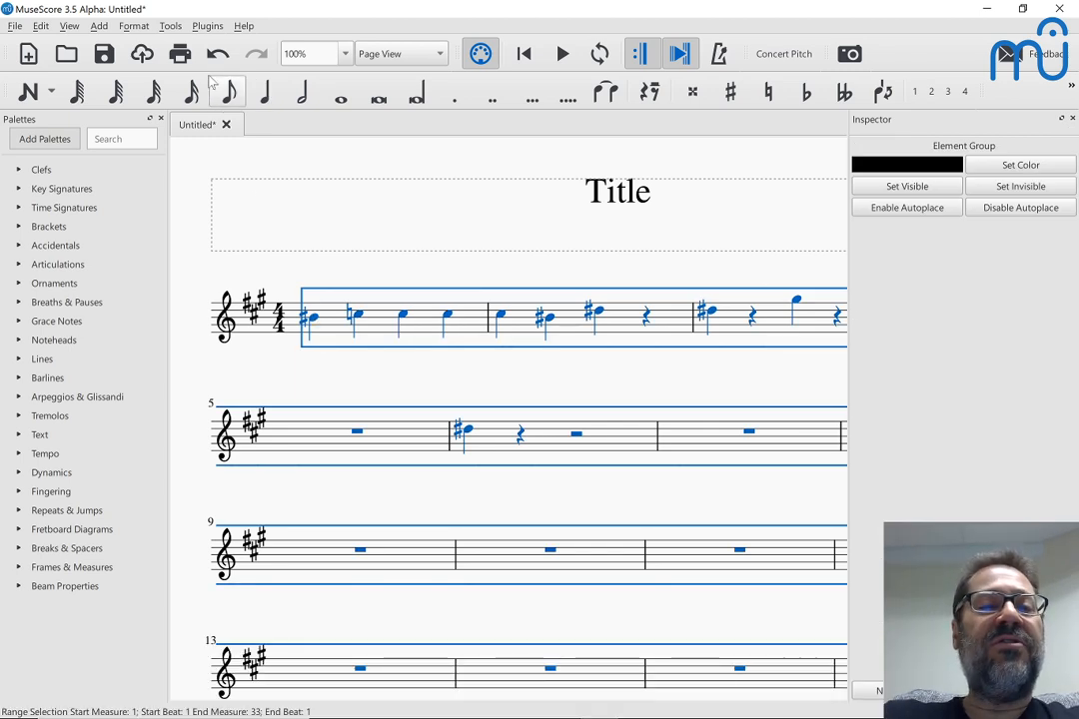
click(202, 26)
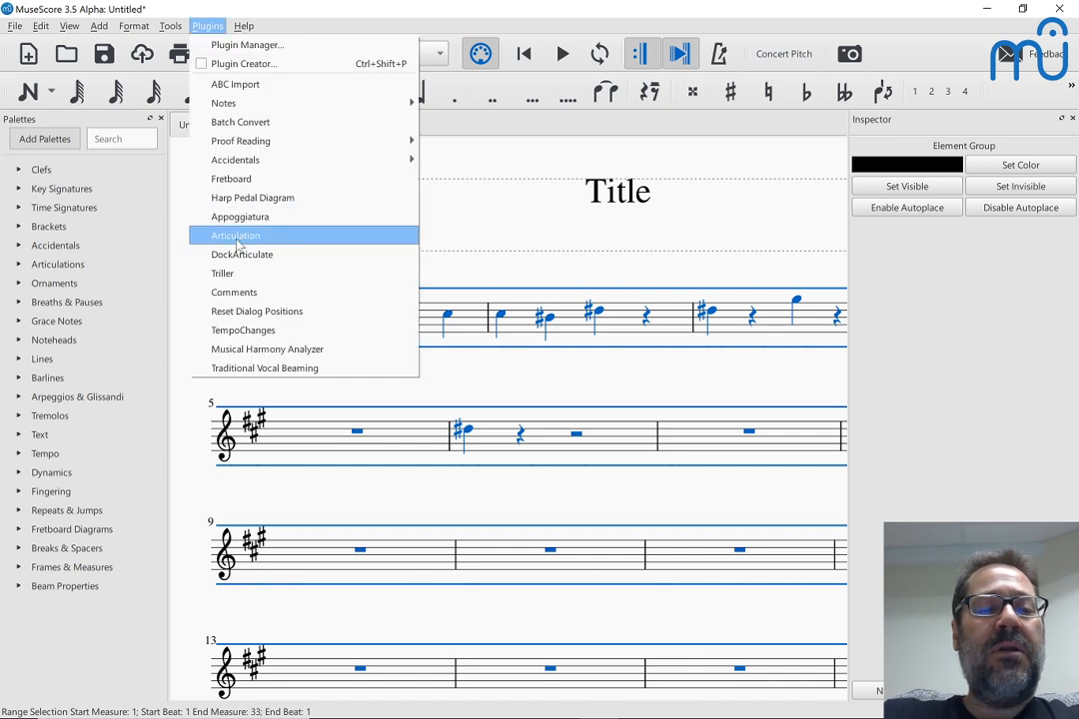
mouse_move(214, 160)
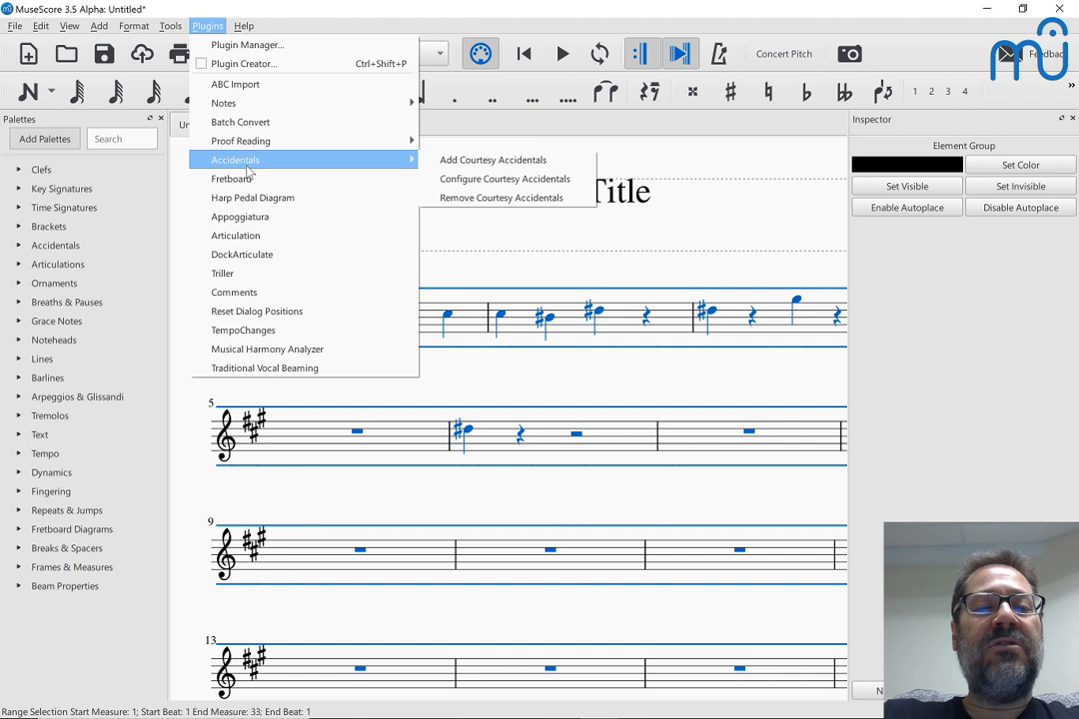
click(463, 162)
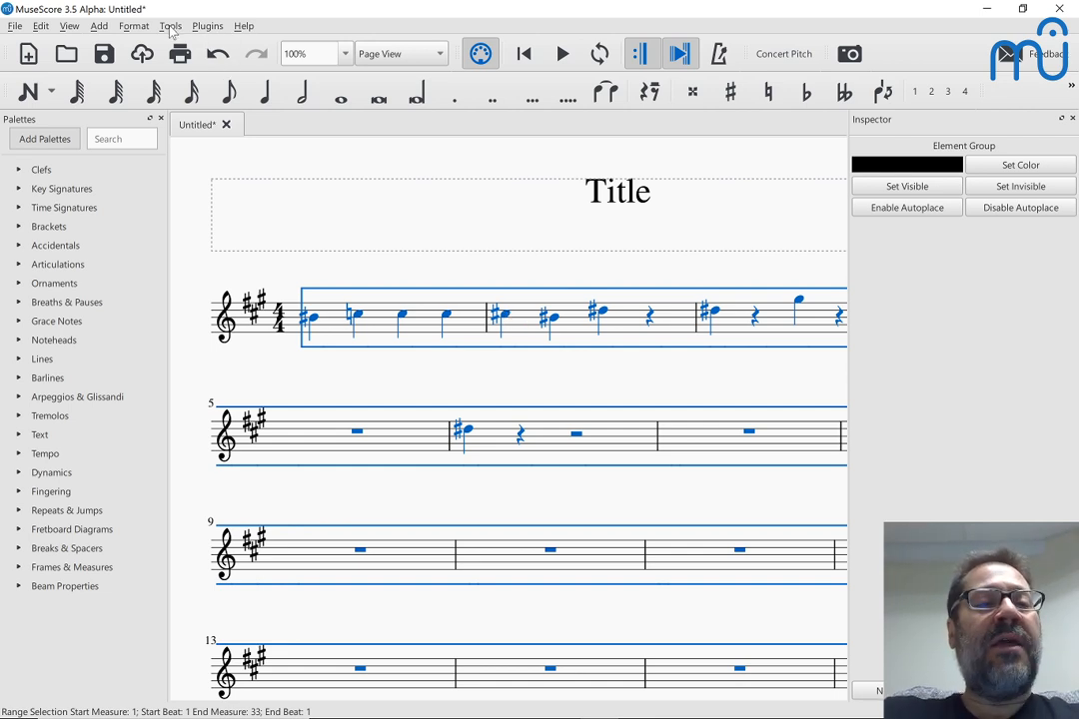
Step: Open the Configure Courtesy Accidentals plugin
click(171, 26)
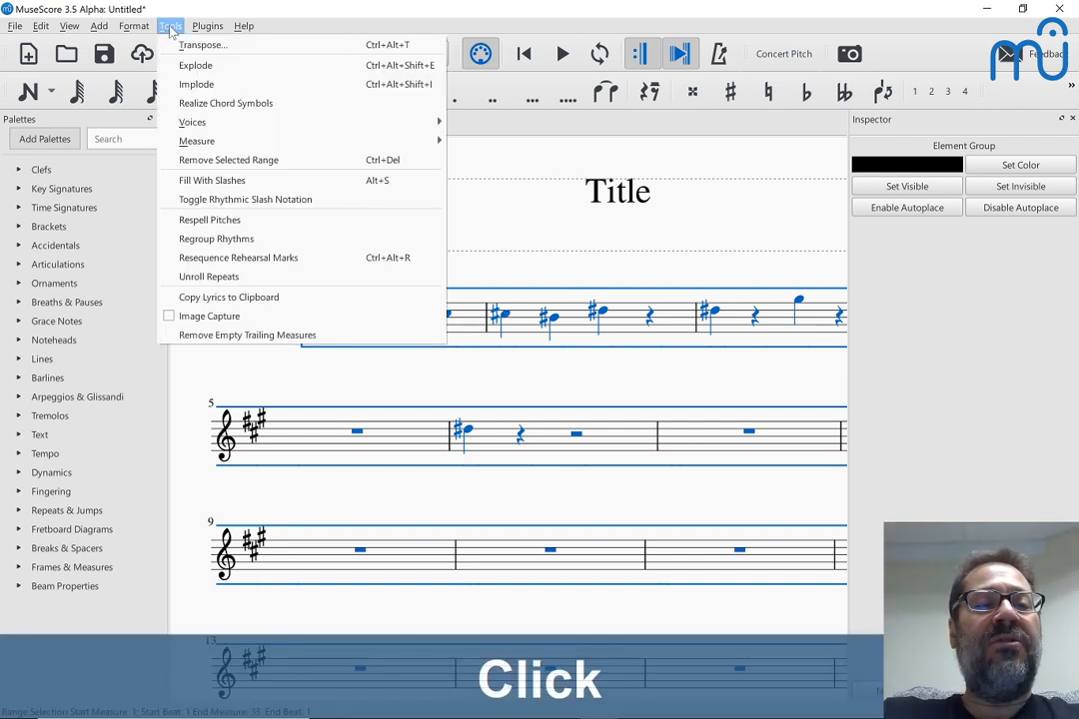
mouse_move(207, 27)
mouse_move(280, 160)
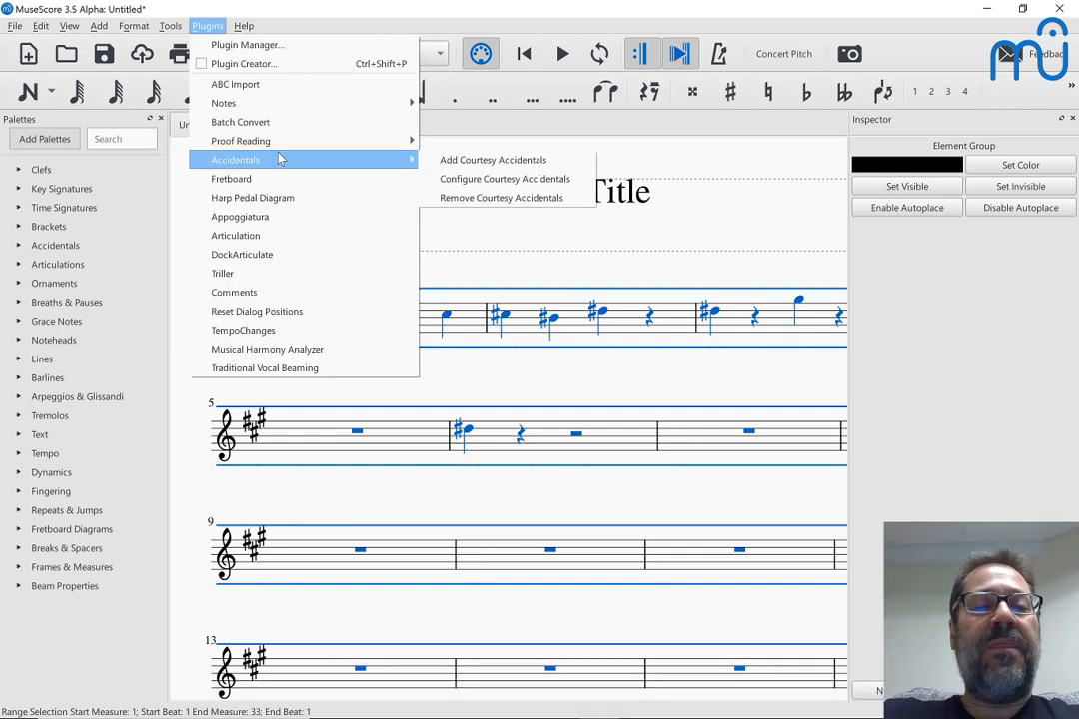
click(466, 186)
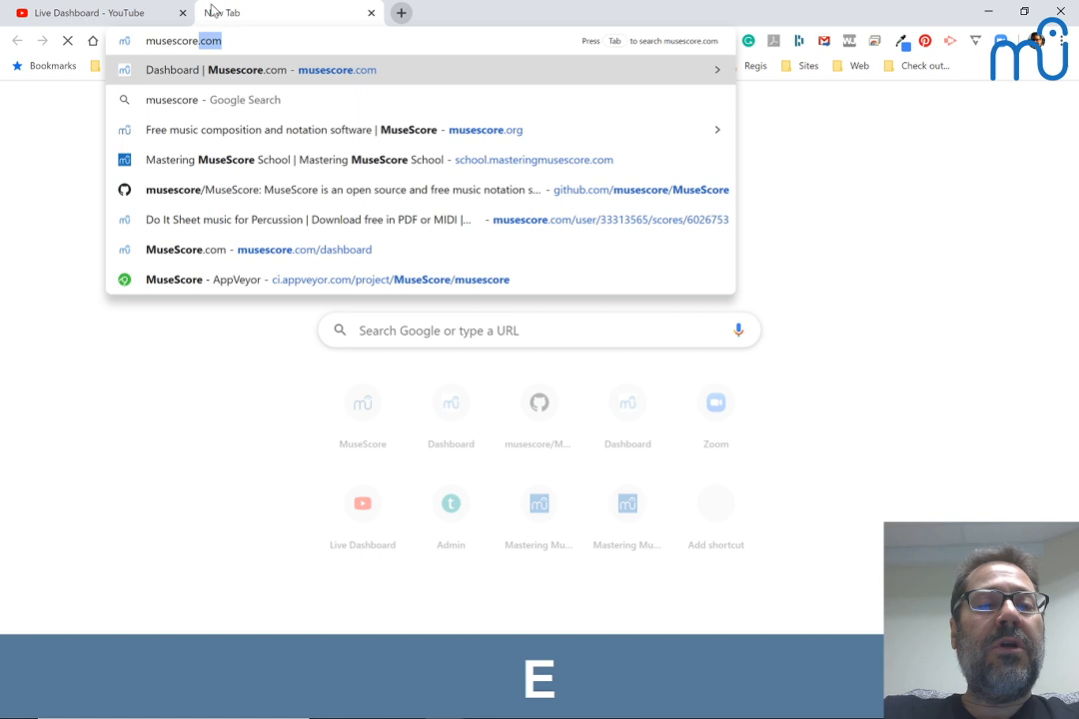
Step: Go to musescore.org in the web browser and open its plugins download page
key(BackSpace)
key(BackSpace)
key(BackSpace)
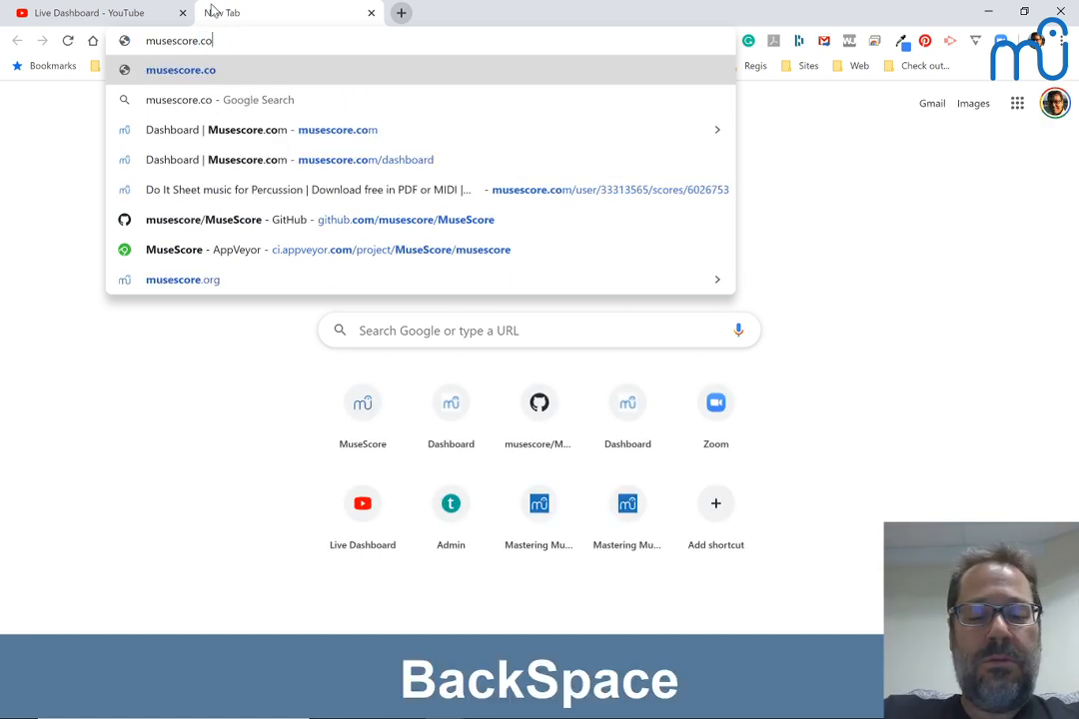
text(org)
key(Return)
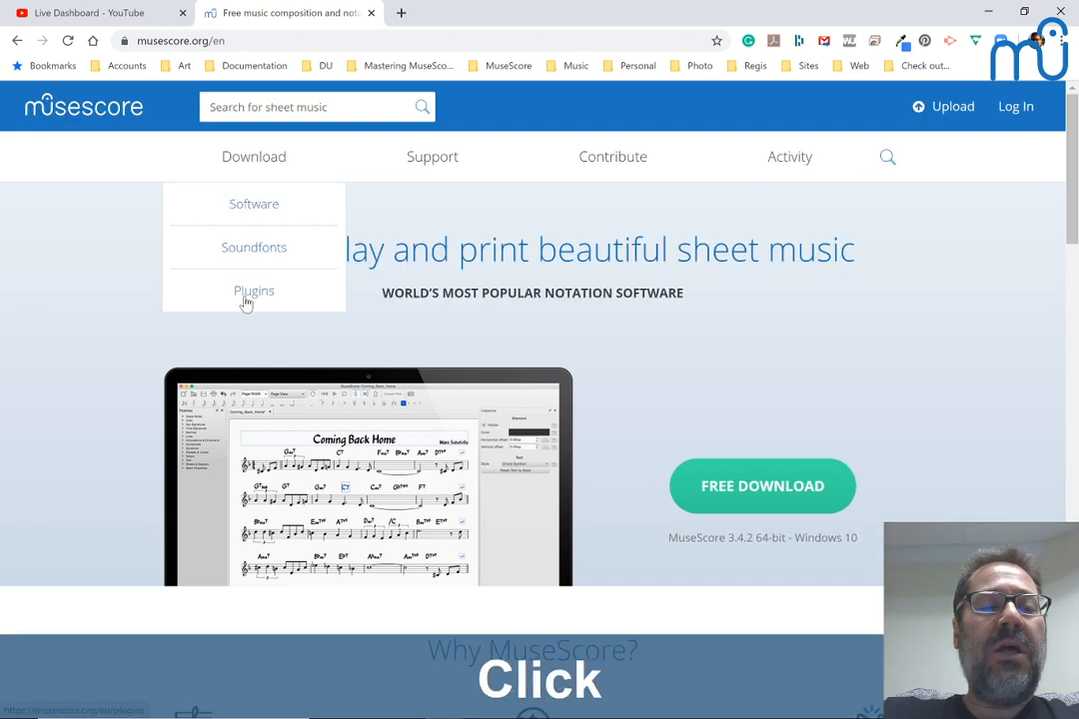
click(245, 299)
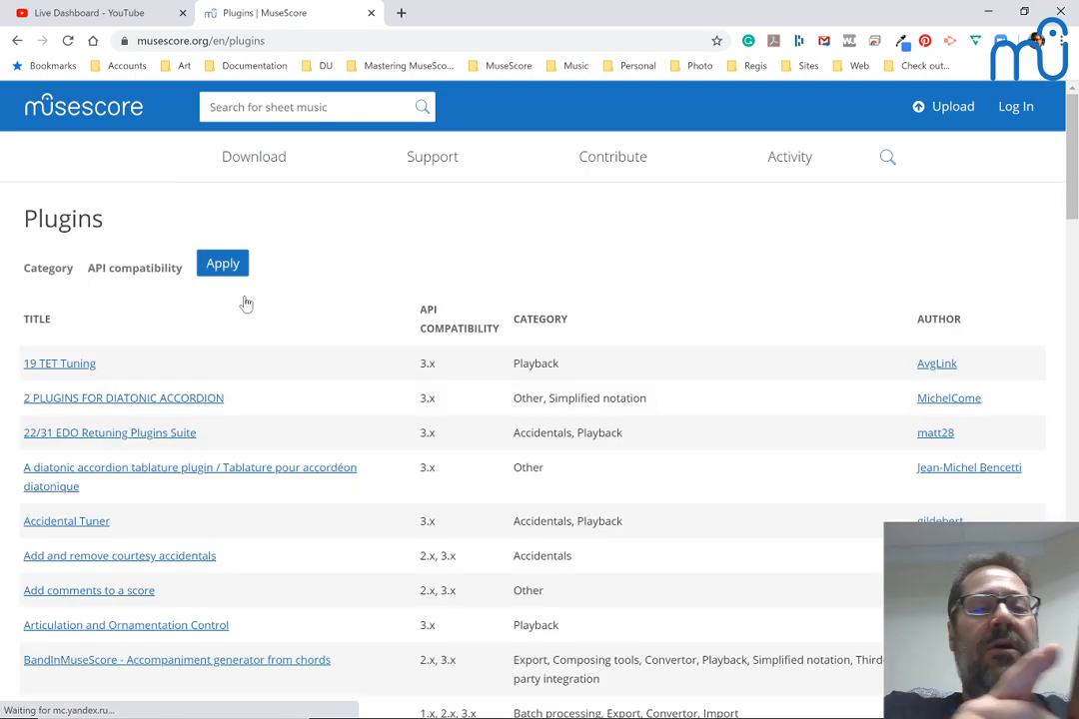
Step: Search the plugins page for "cour" and open the "Add and remove courtesy accidentals" project page
scroll(246, 304, down, 2)
scroll(246, 303, down, 4)
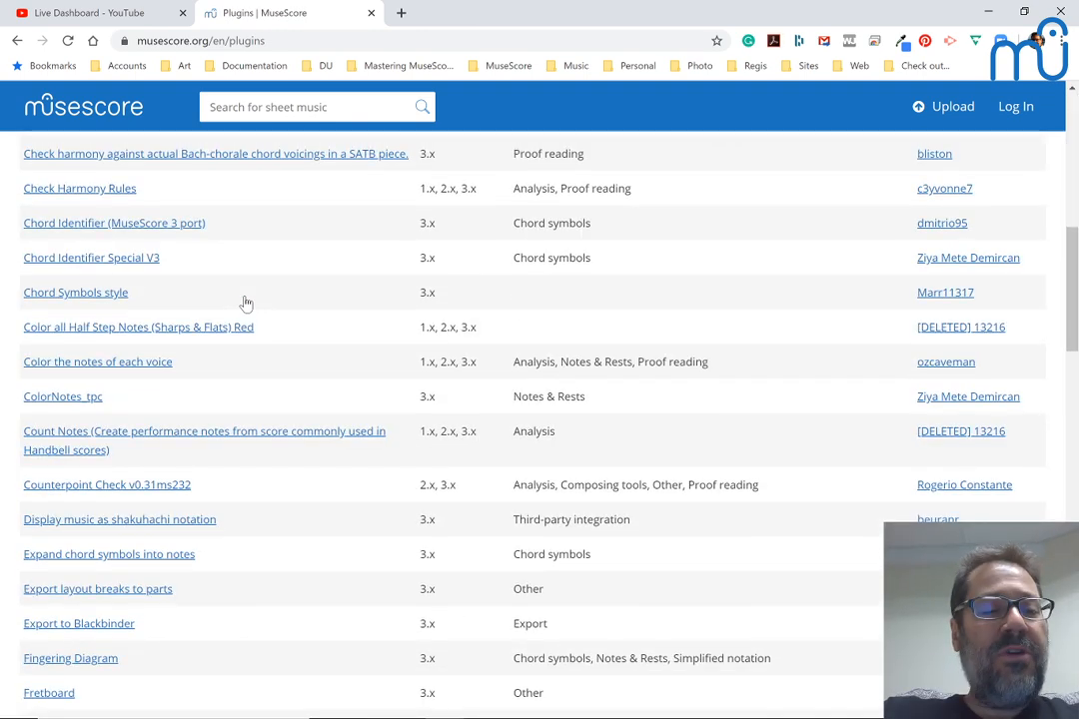
scroll(242, 306, up, 7)
key(ctrl+f)
text(cour)
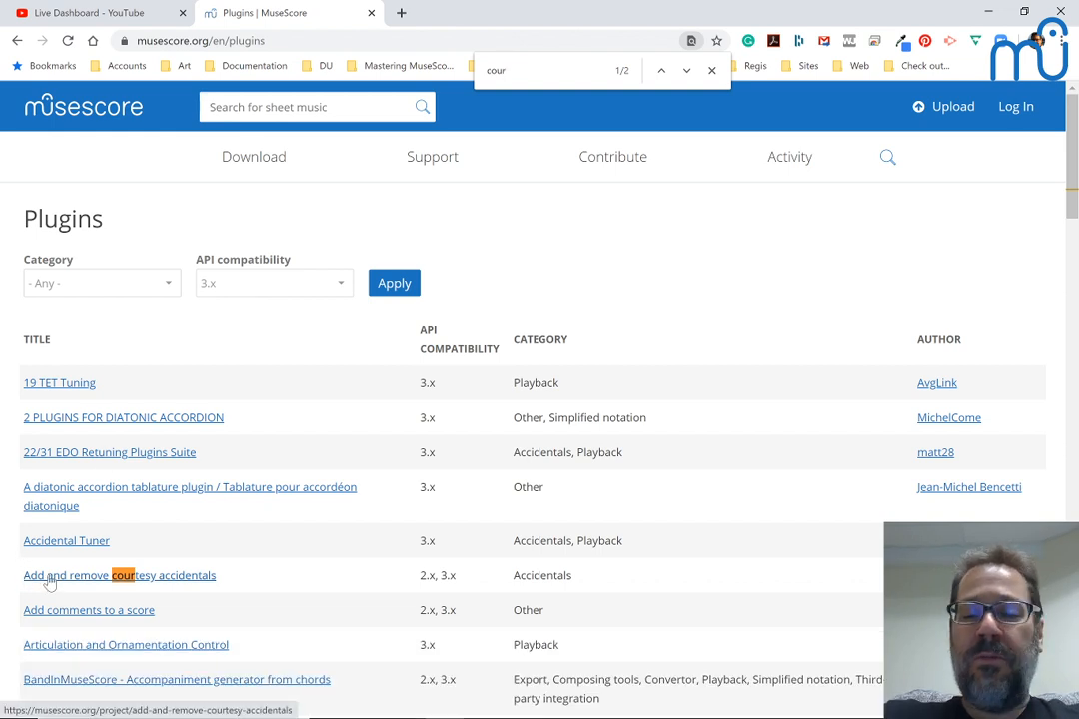
click(49, 584)
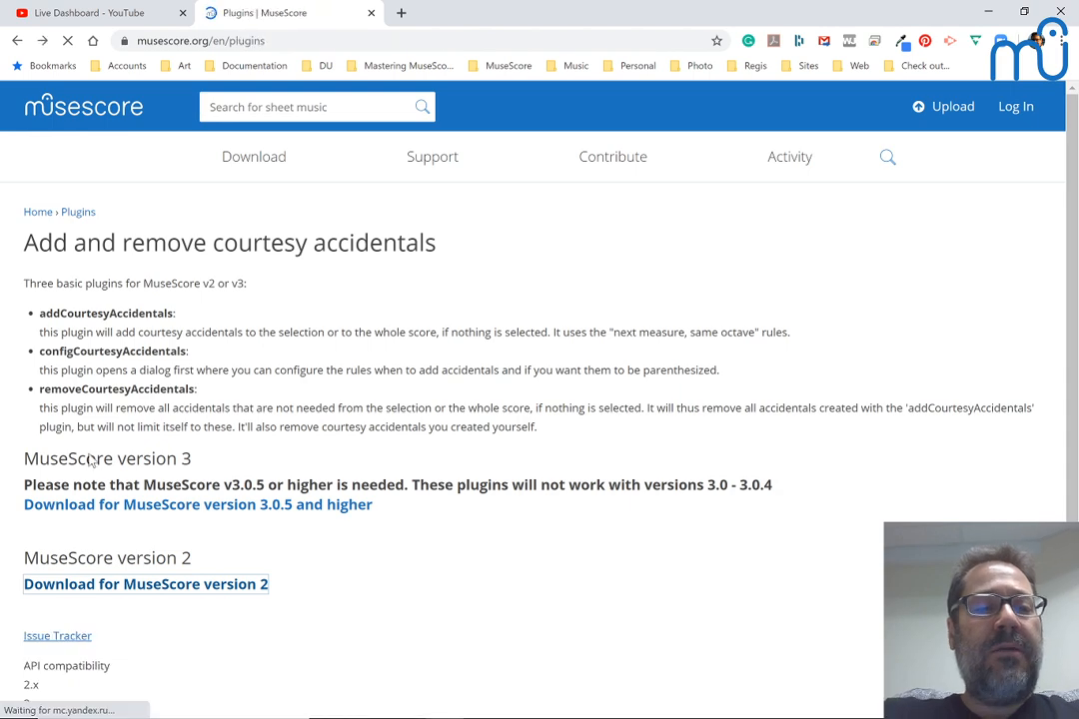
Step: Switch to the YouTube Live Dashboard and bring up the popped-out live chat window
click(45, 15)
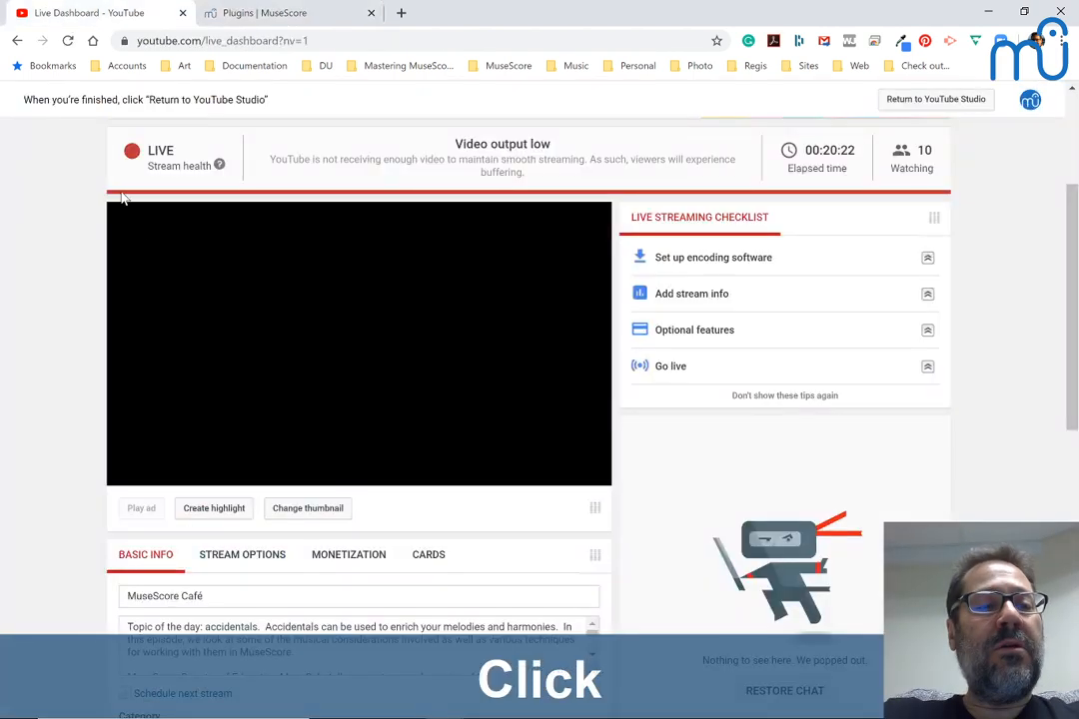
scroll(187, 572, down, 5)
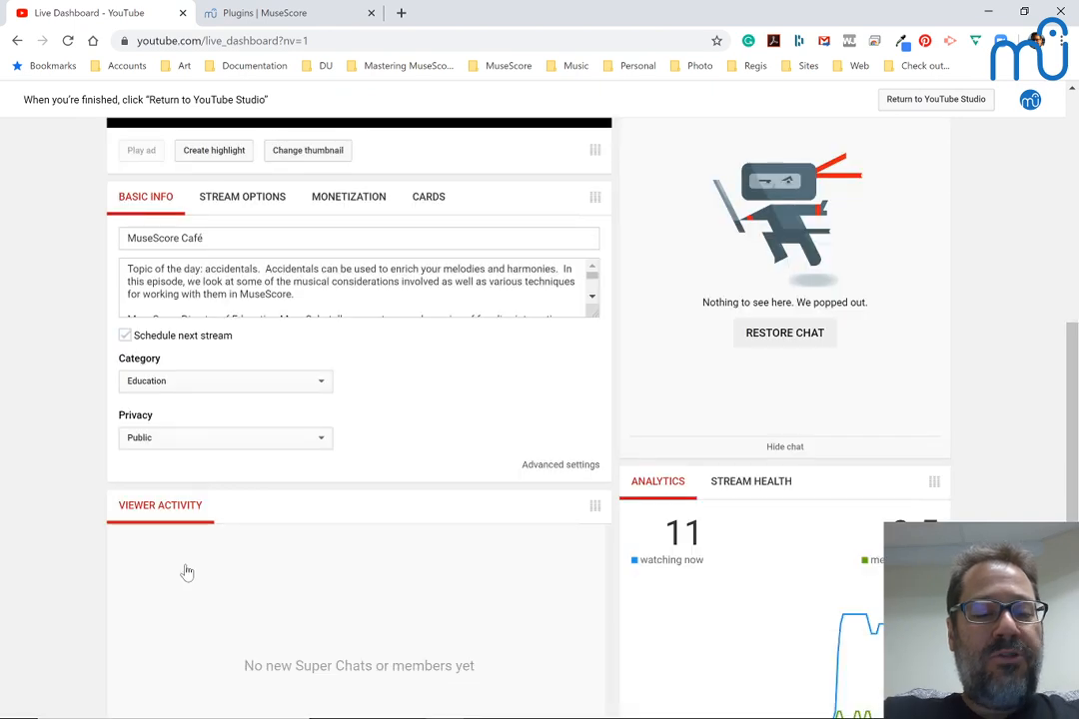
key(alt+Tab)
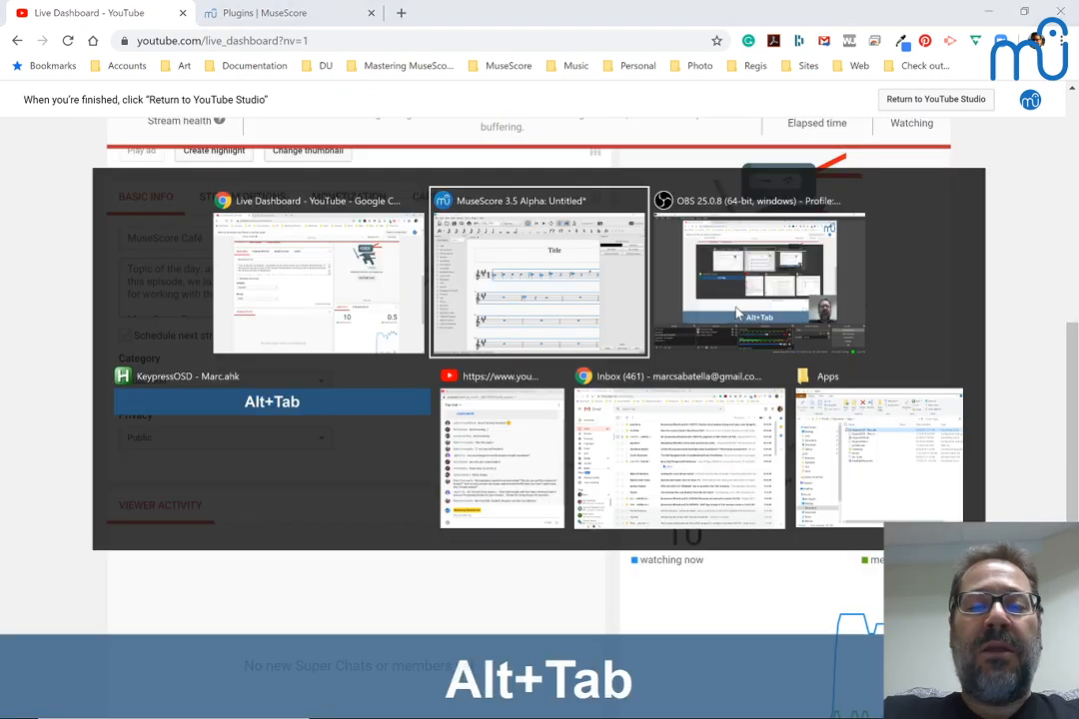
key(Tab)
key(Tab)
key(Tab)
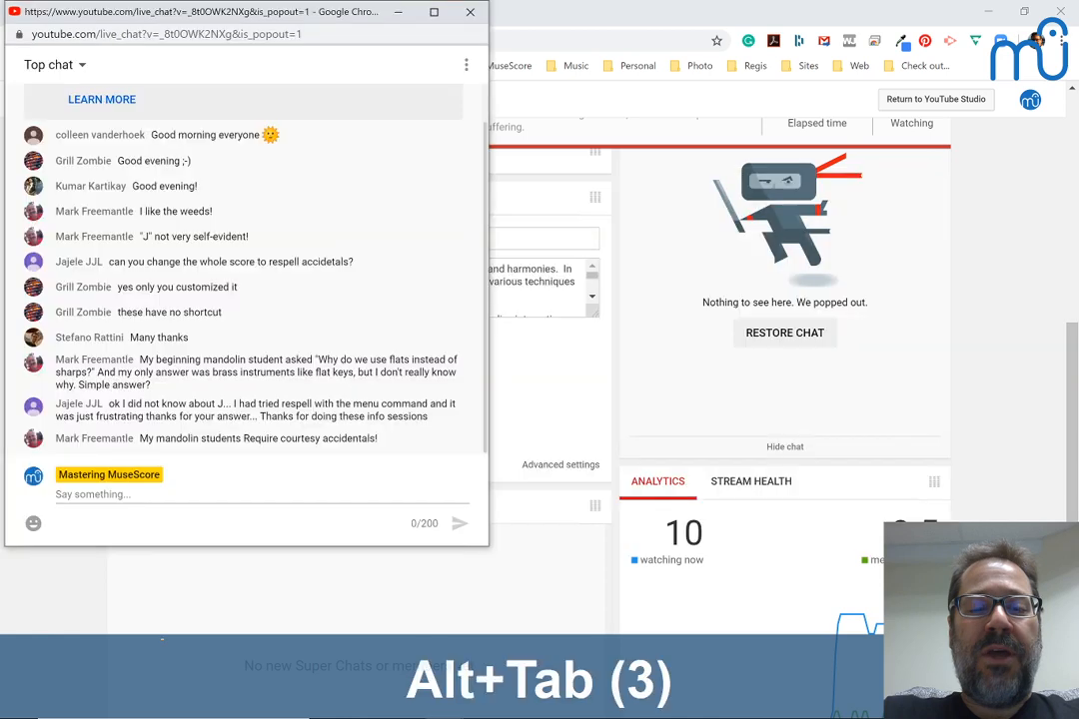
click(388, 497)
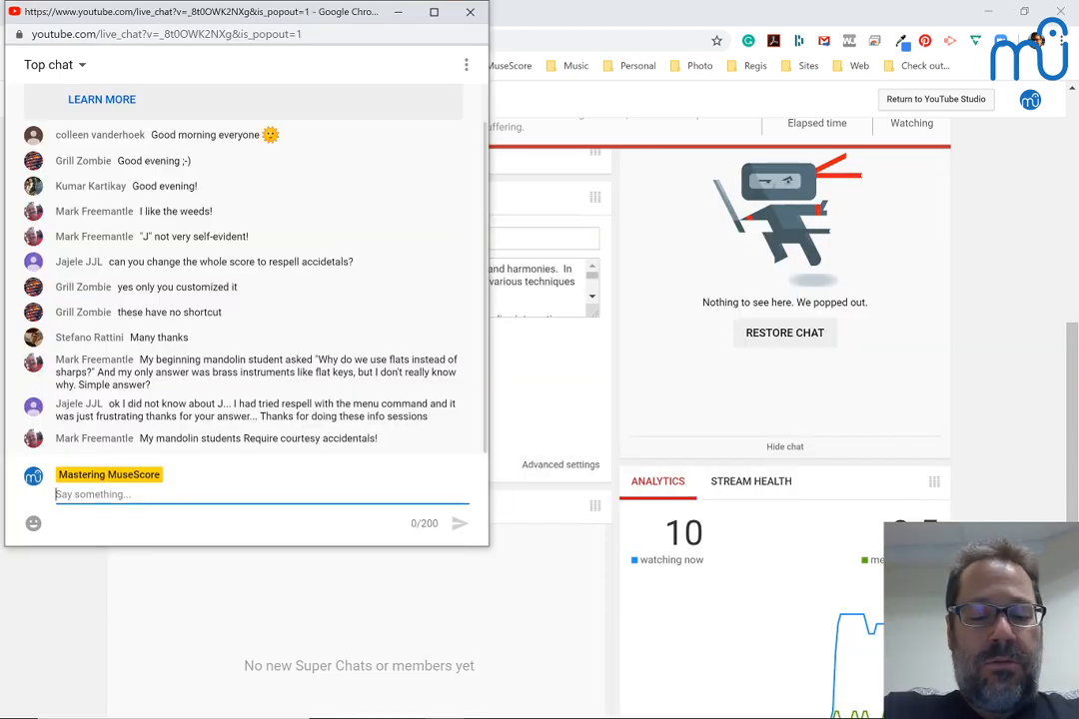
text(court)
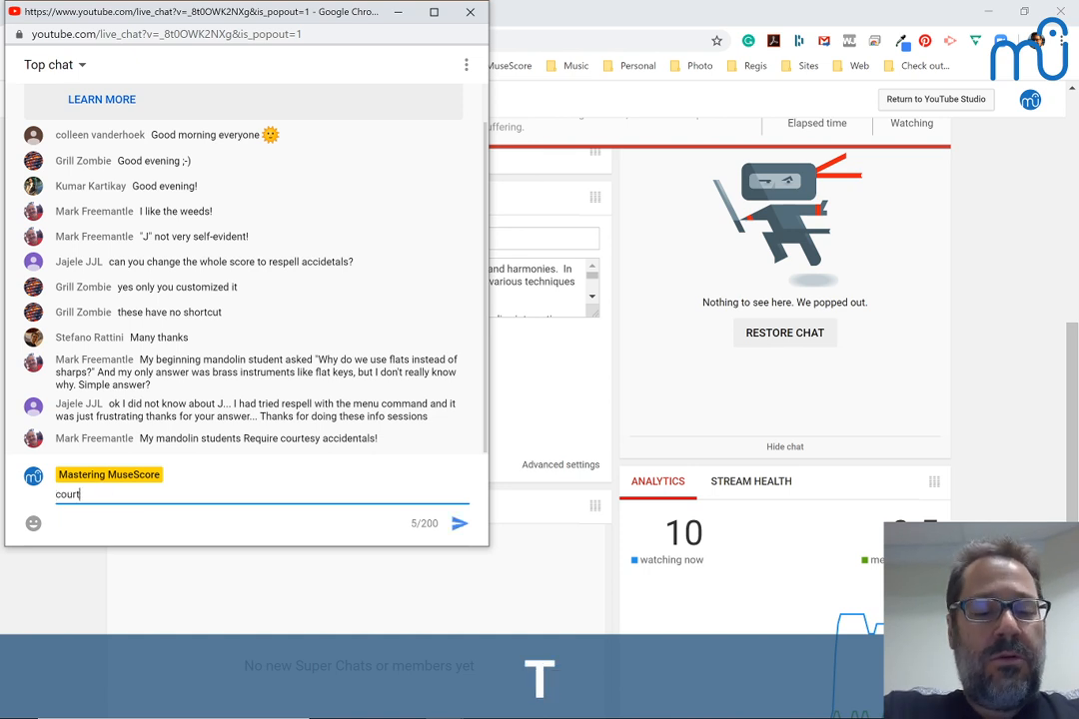
text(al)
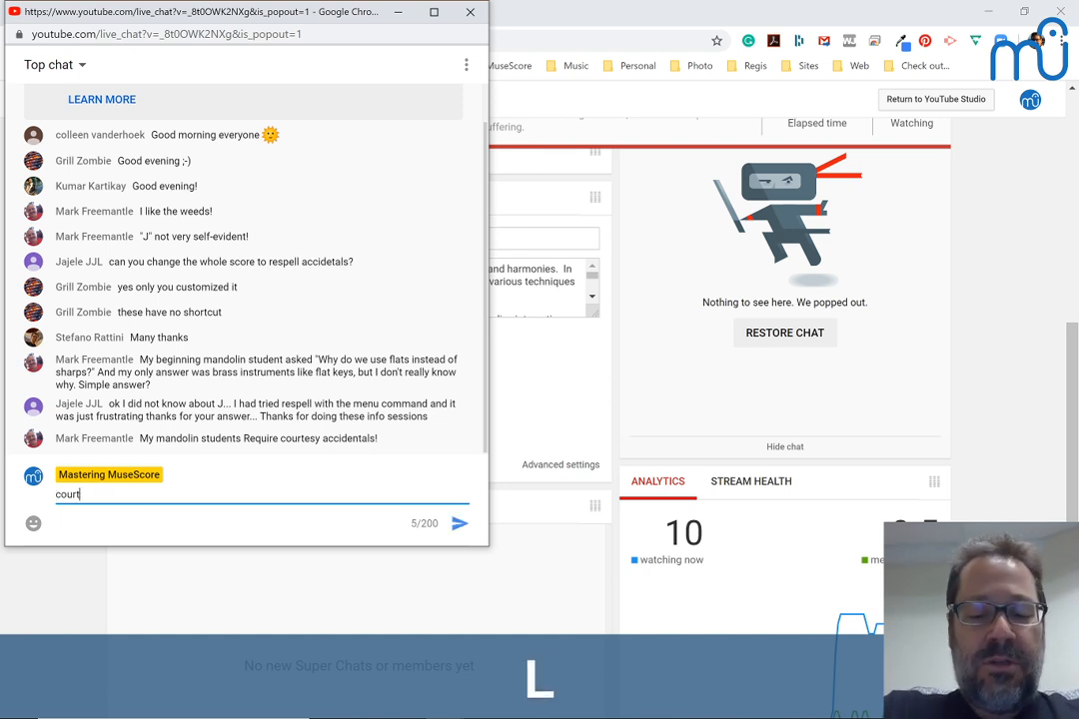
text(esy accidental plugin)
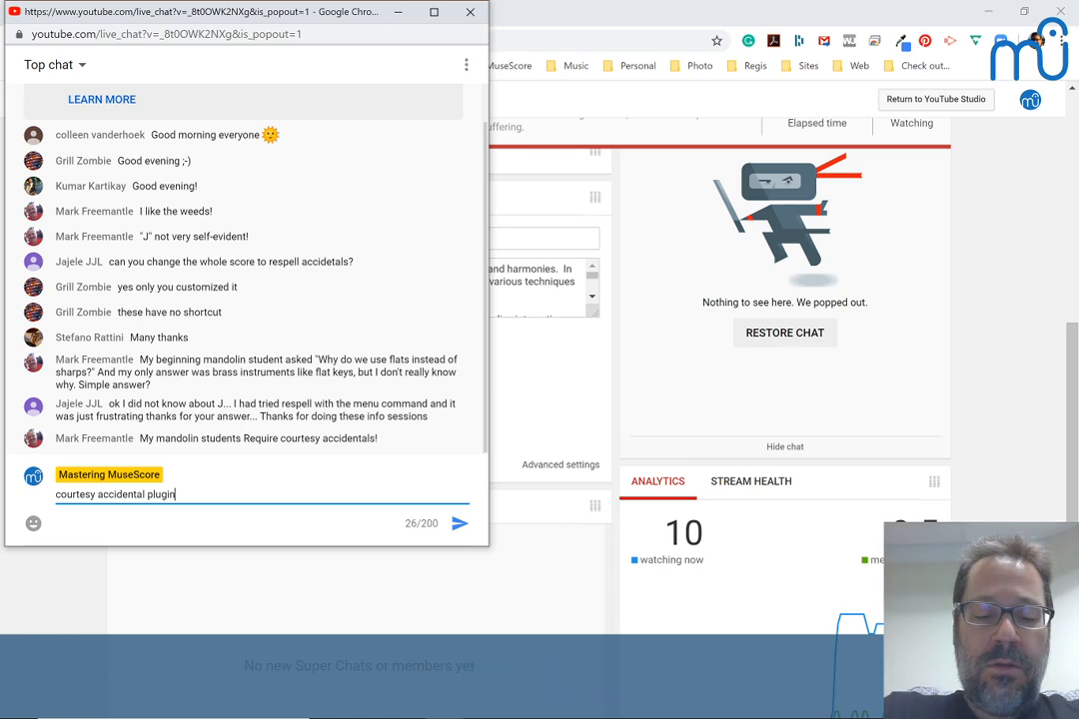
text(:)
text(https://musescore.org/project/add-and-remove-courtesy-accidentals)
key(Return)
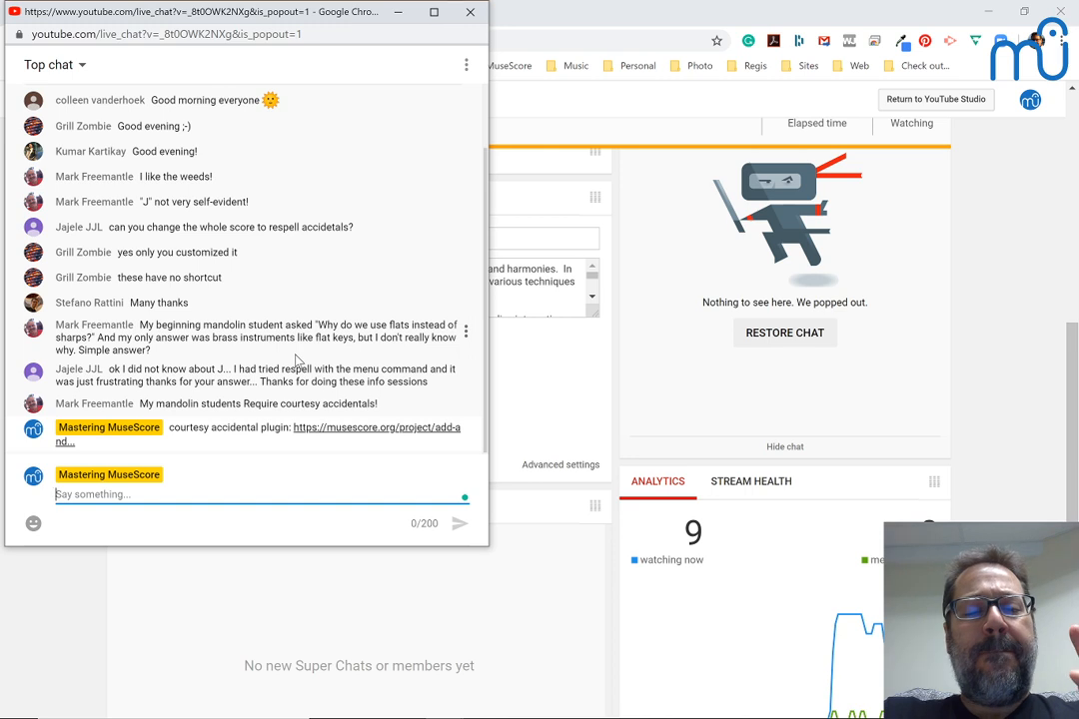
Step: Switch to MuseScore and create a new score from the General category's Treble Clef template
key(alt+Tab)
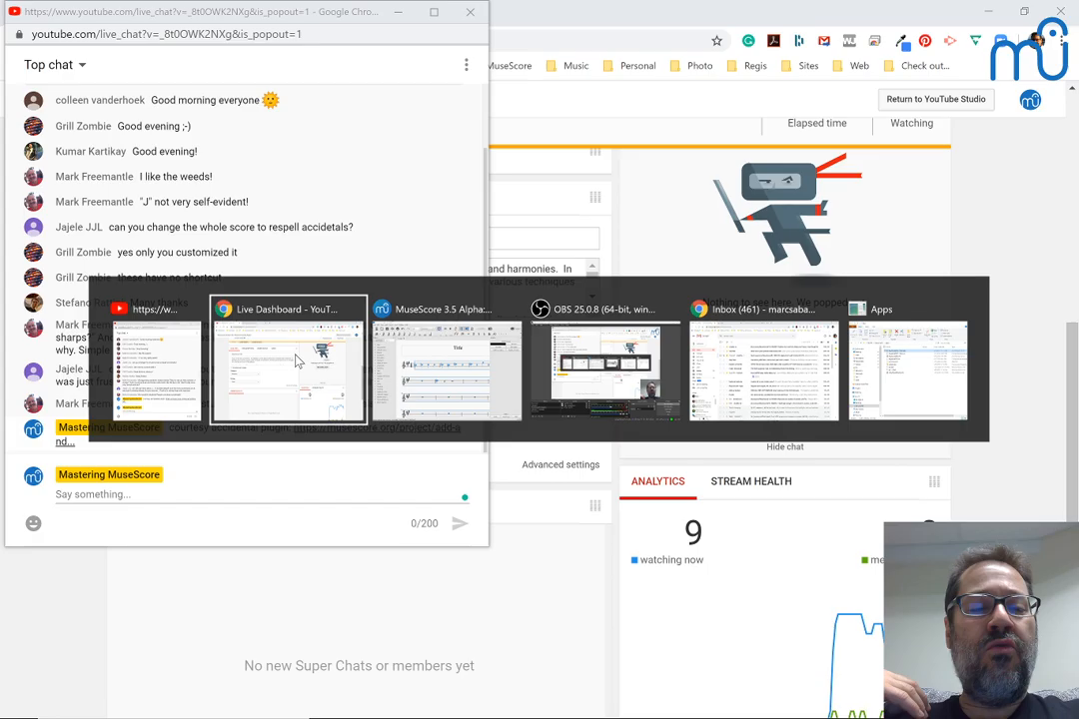
key(alt+Tab)
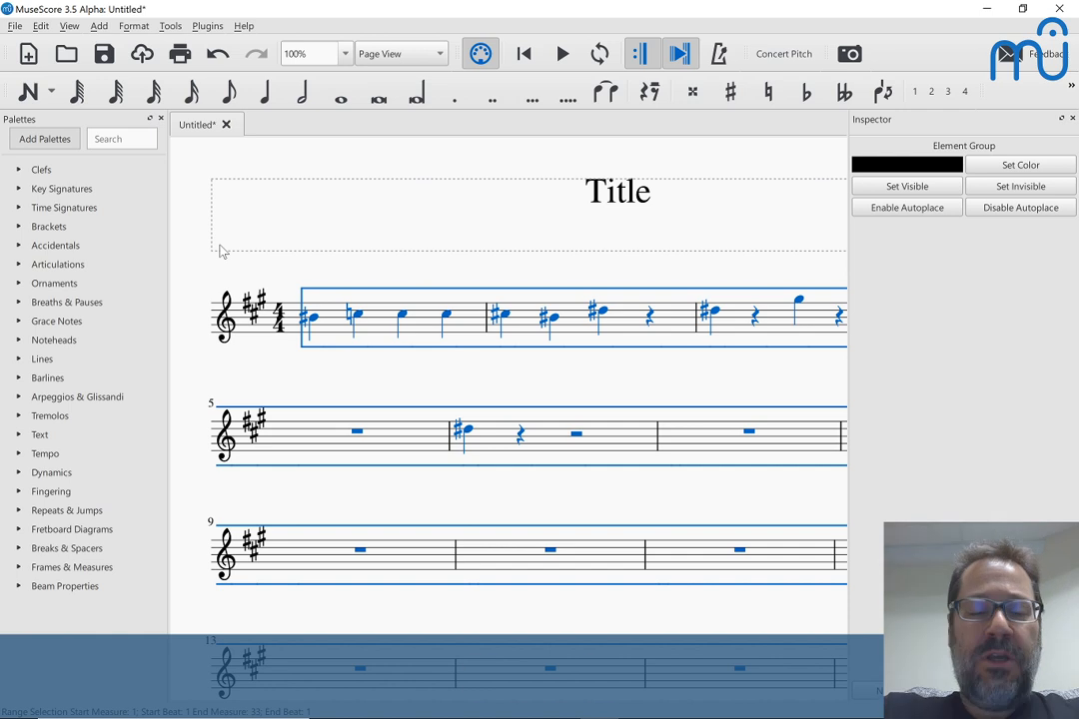
key(ctrl+n)
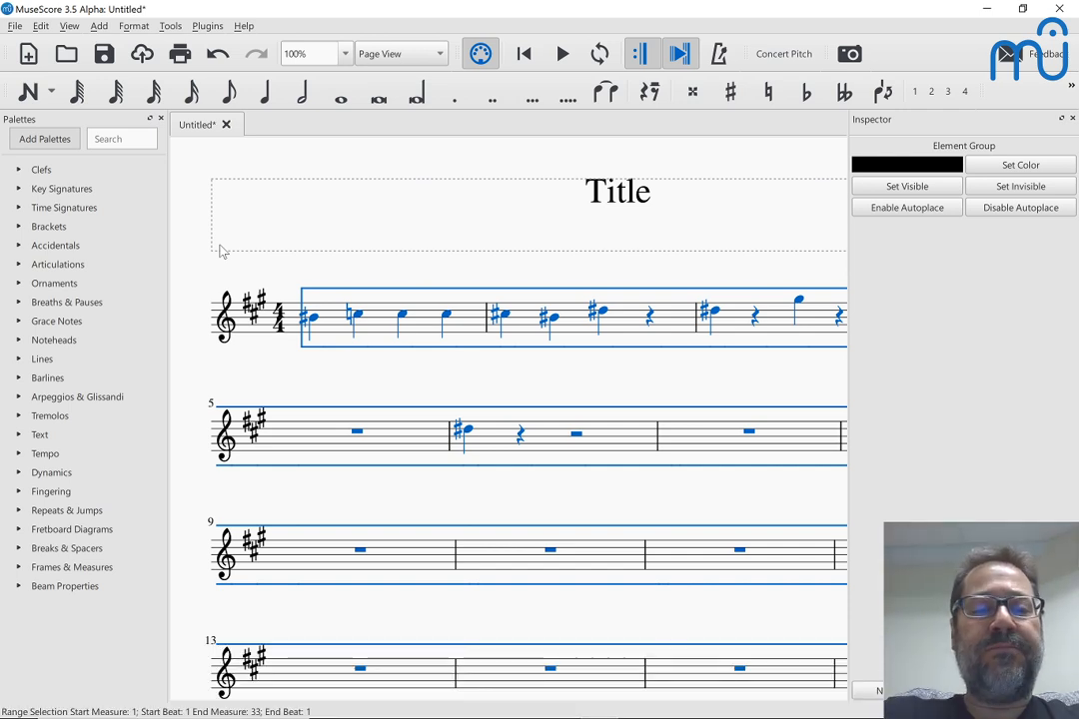
key(Return)
key(Down)
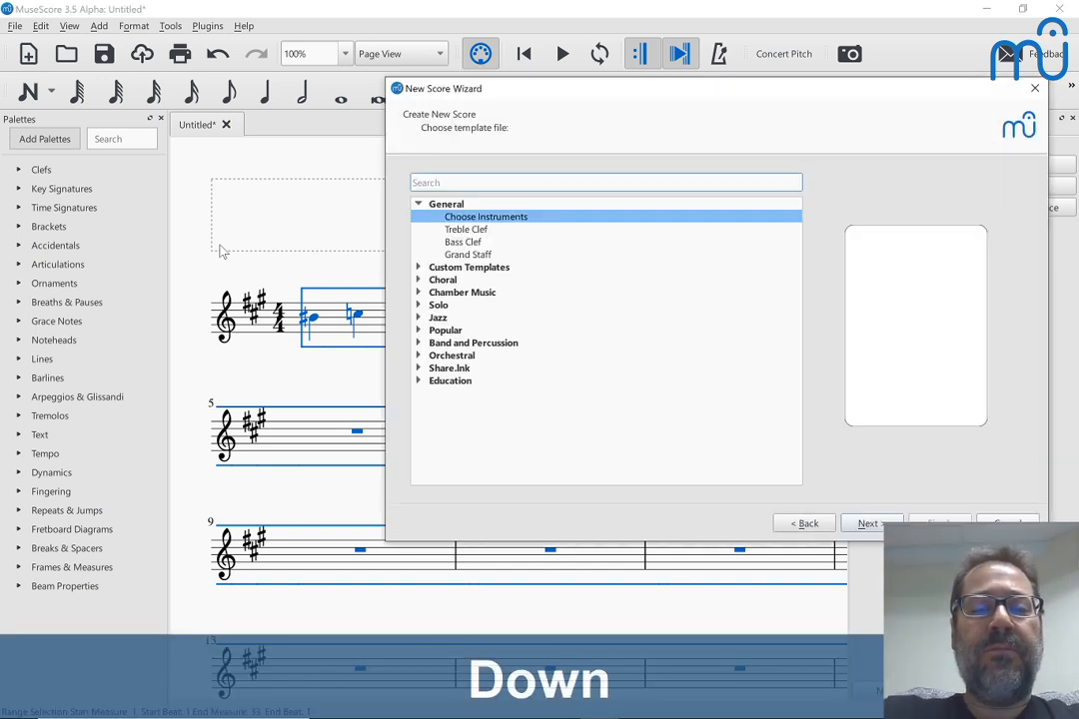
right_click(465, 240)
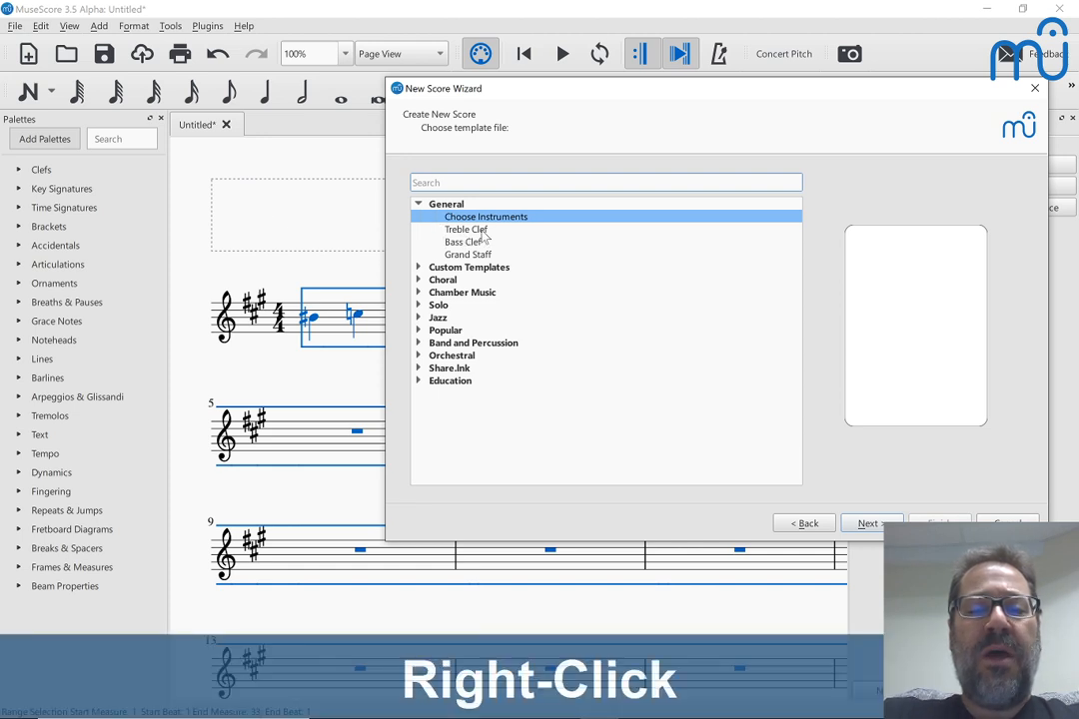
click(478, 232)
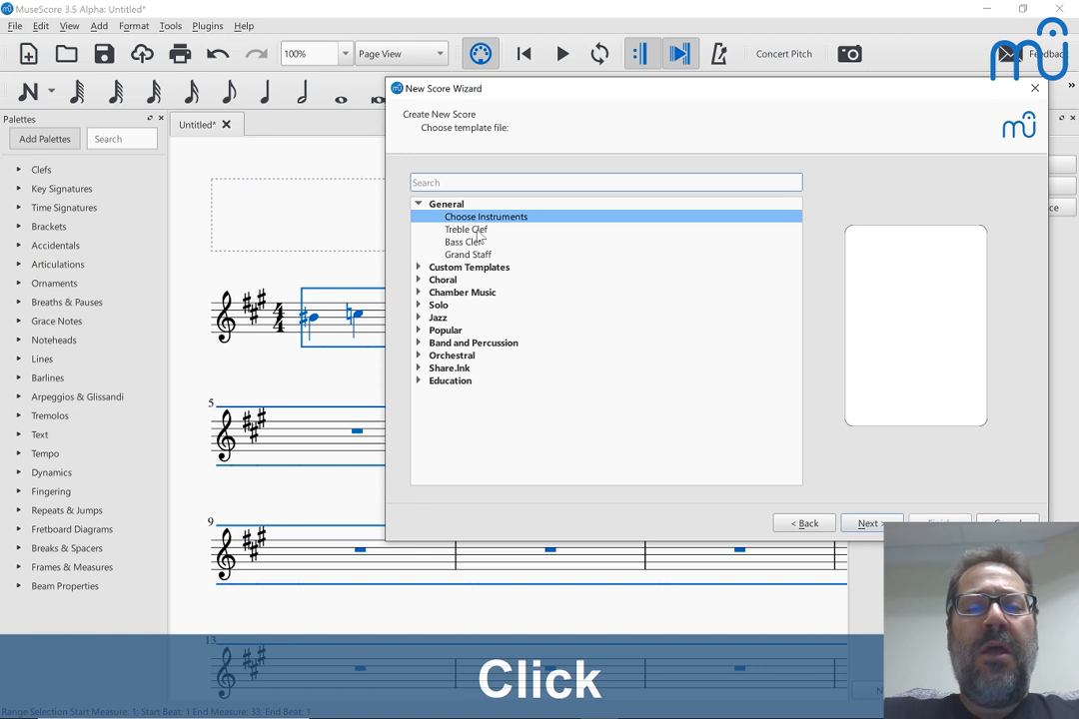
click(477, 230)
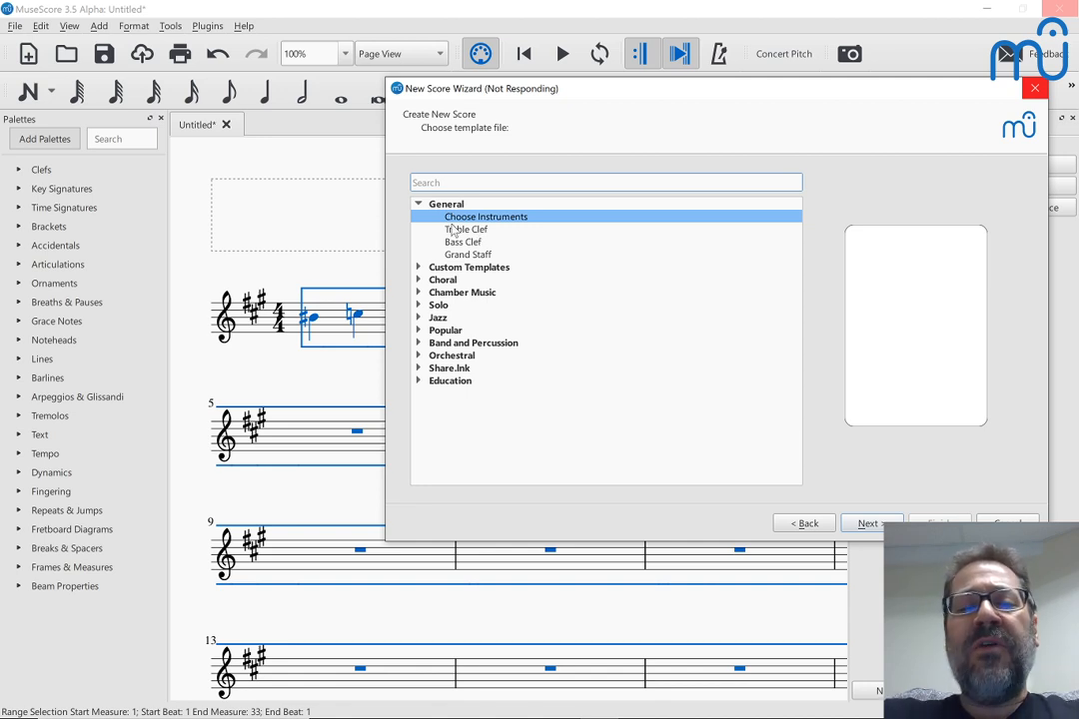
click(456, 230)
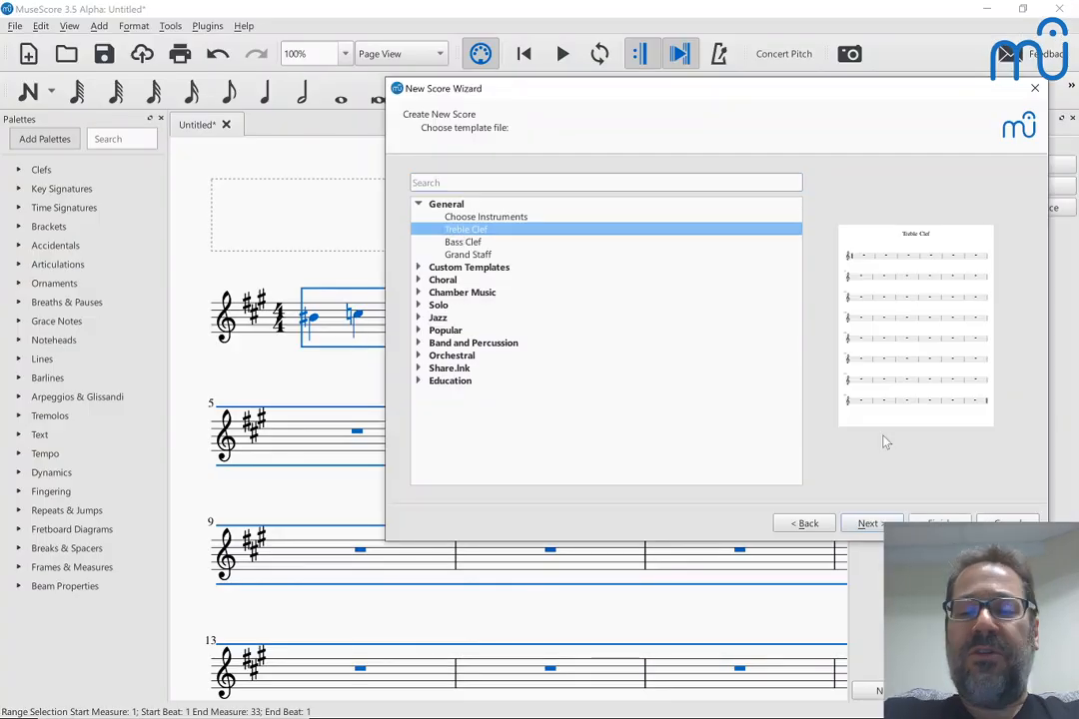
click(1008, 524)
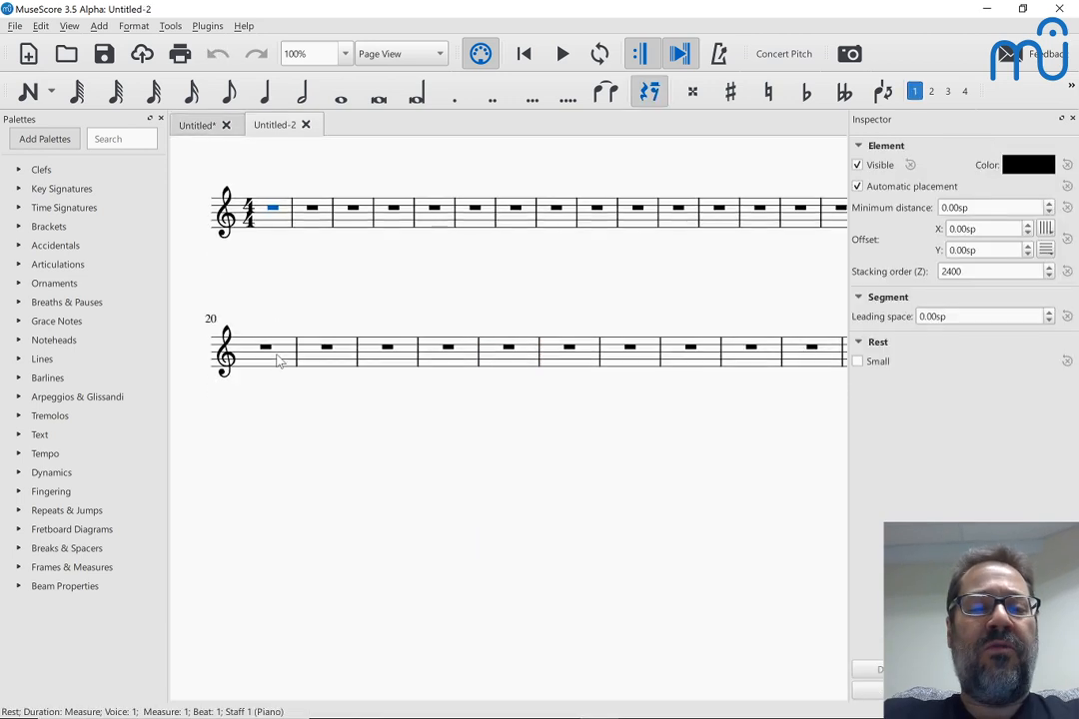
Step: Enter quarter notes A4, B4, C♯5 and D5 in measure 1
scroll(279, 361, down, 1)
scroll(279, 361, up, 5)
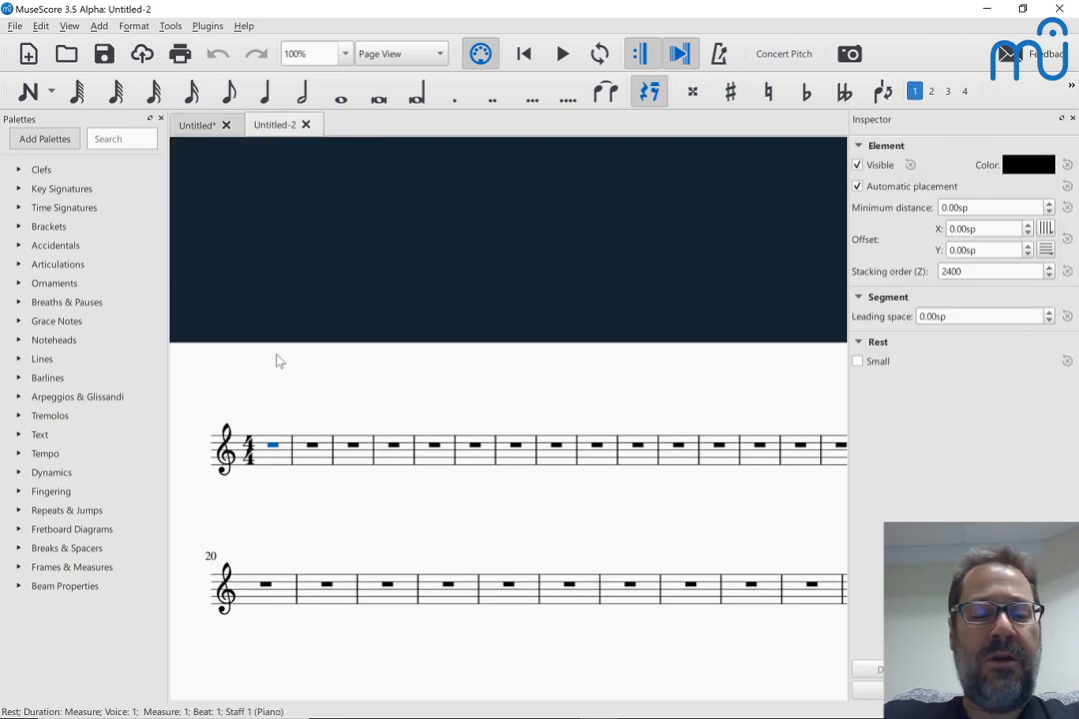
key(ctrl+Left)
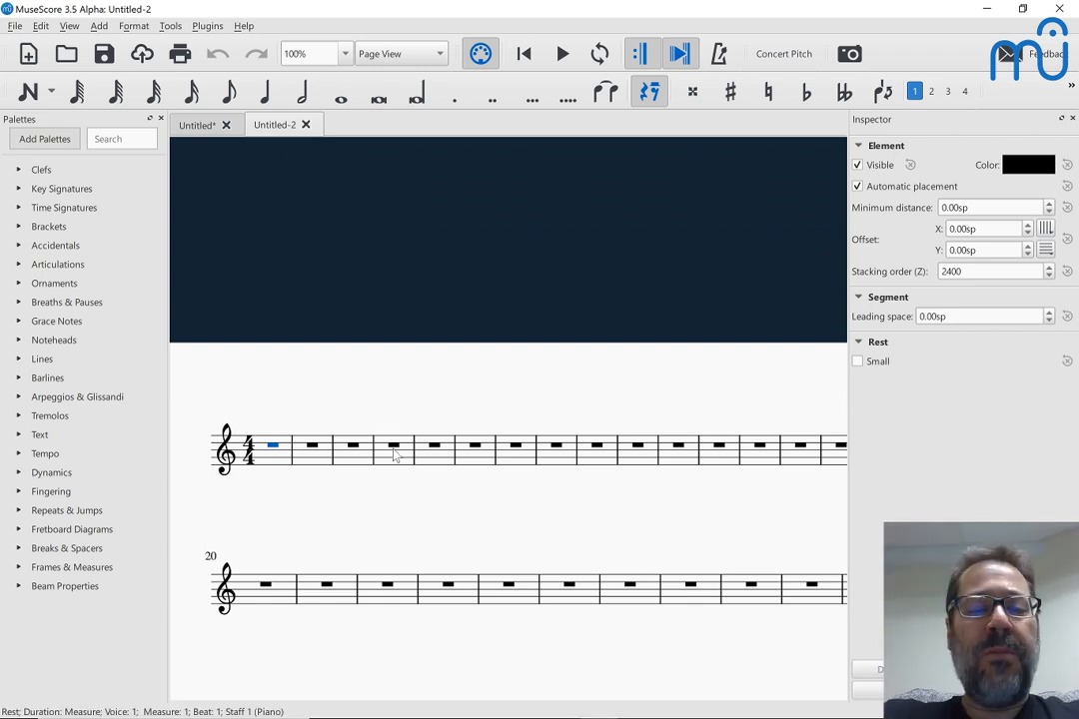
key(n)
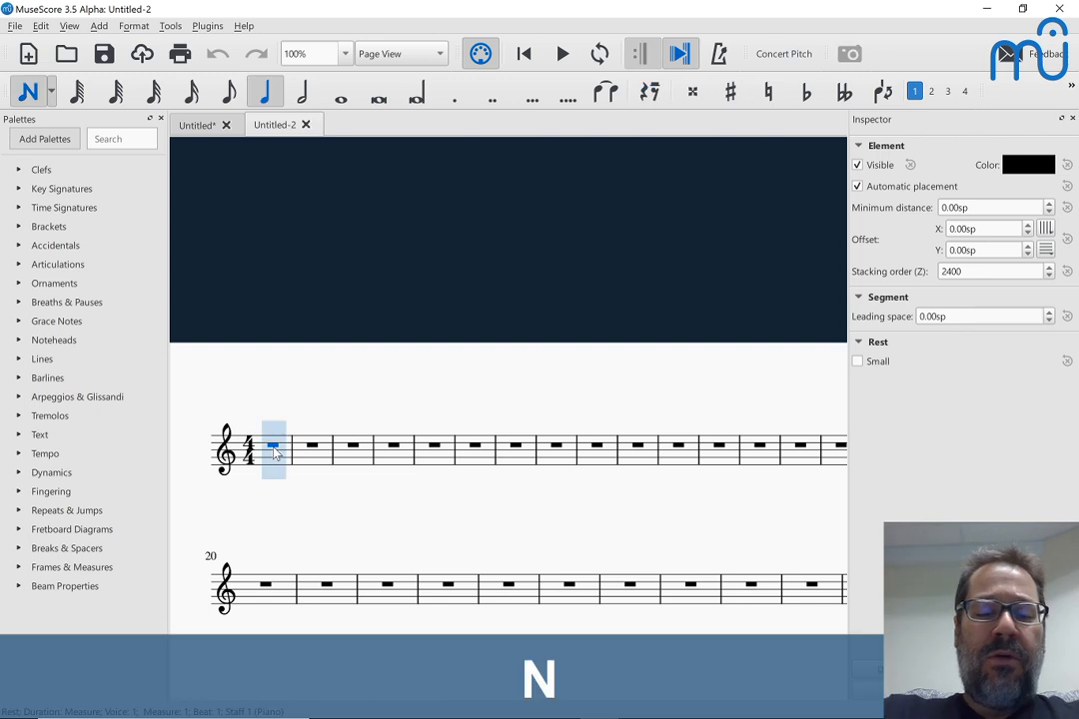
key(a)
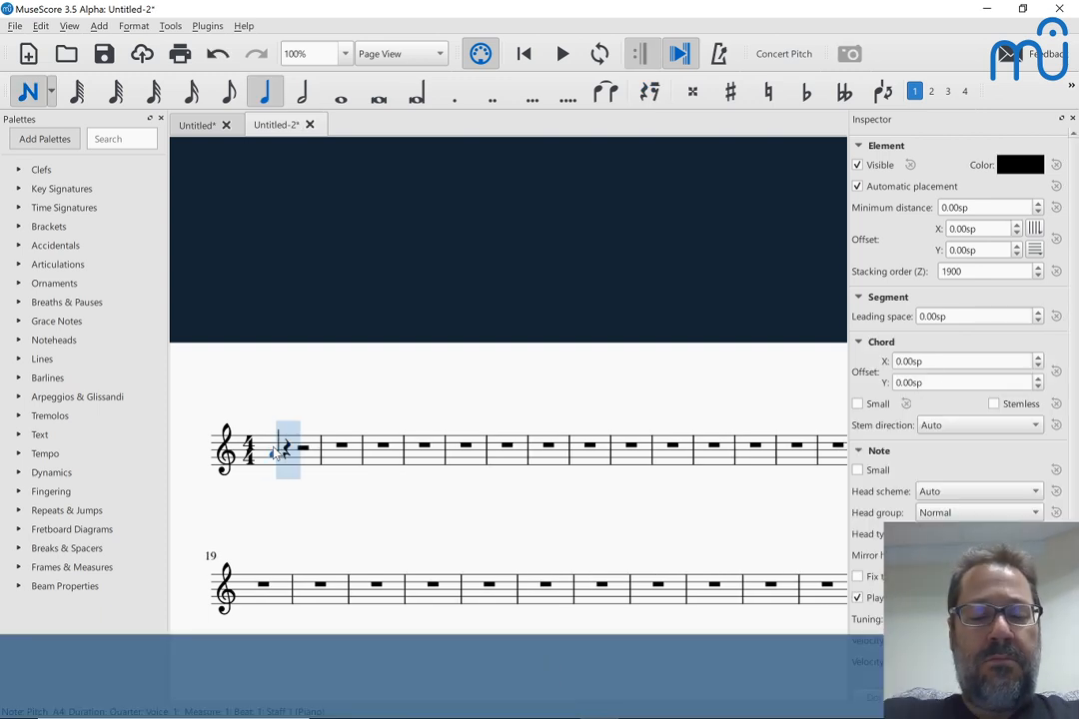
key(b)
key(c)
key(Up)
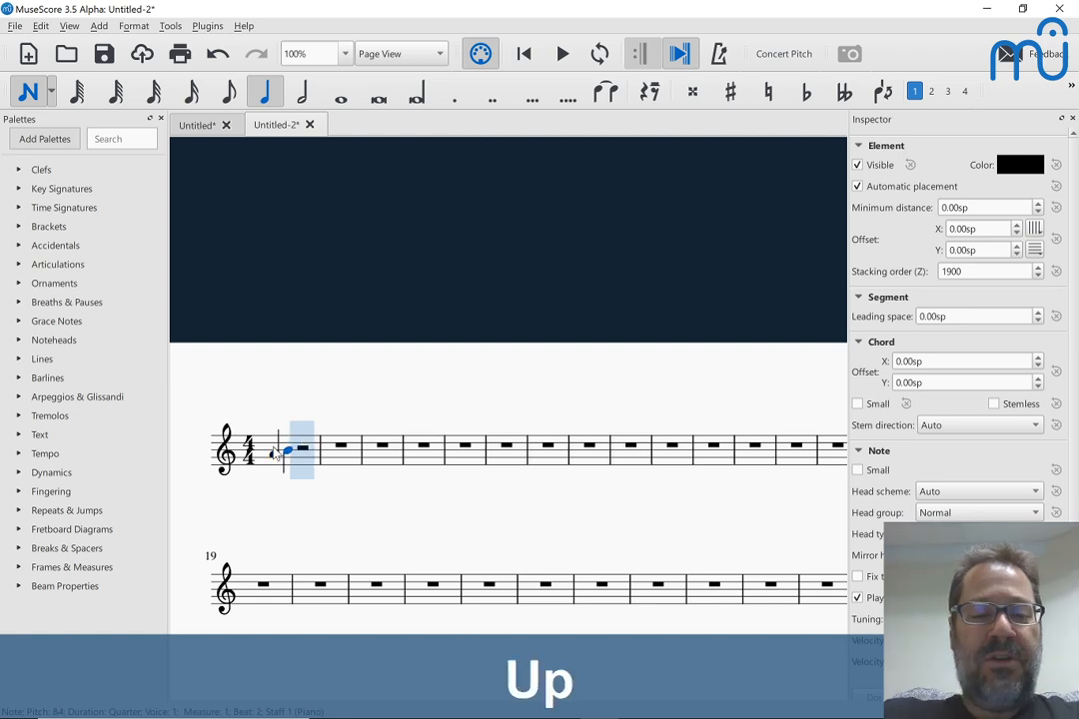
key(Up)
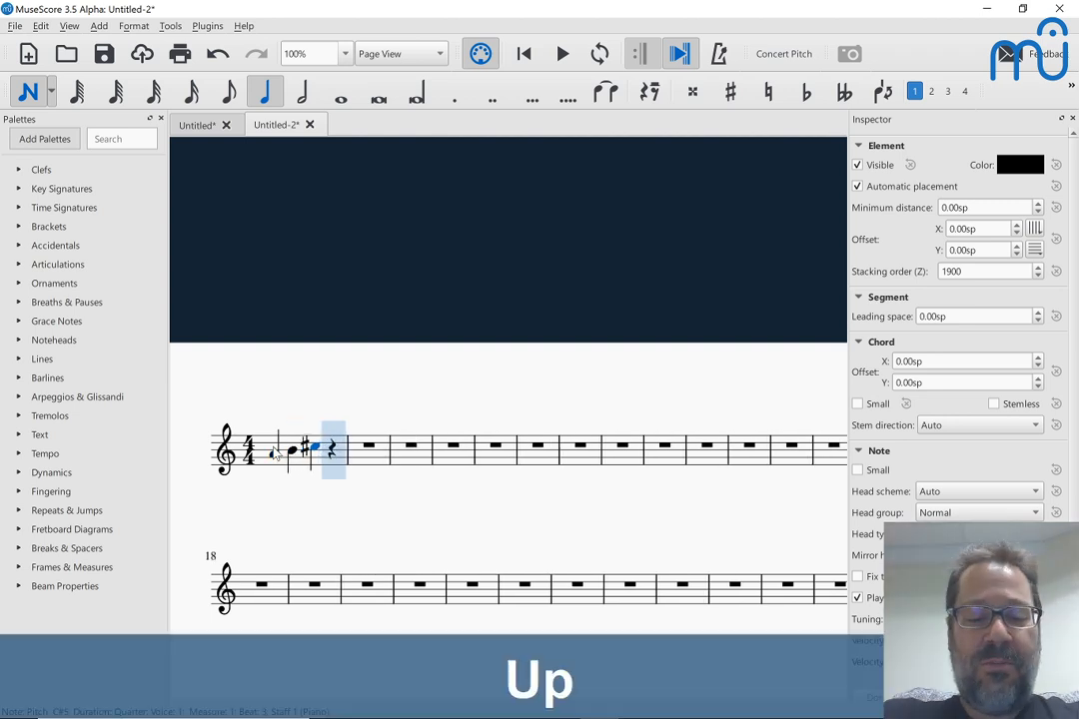
key(d)
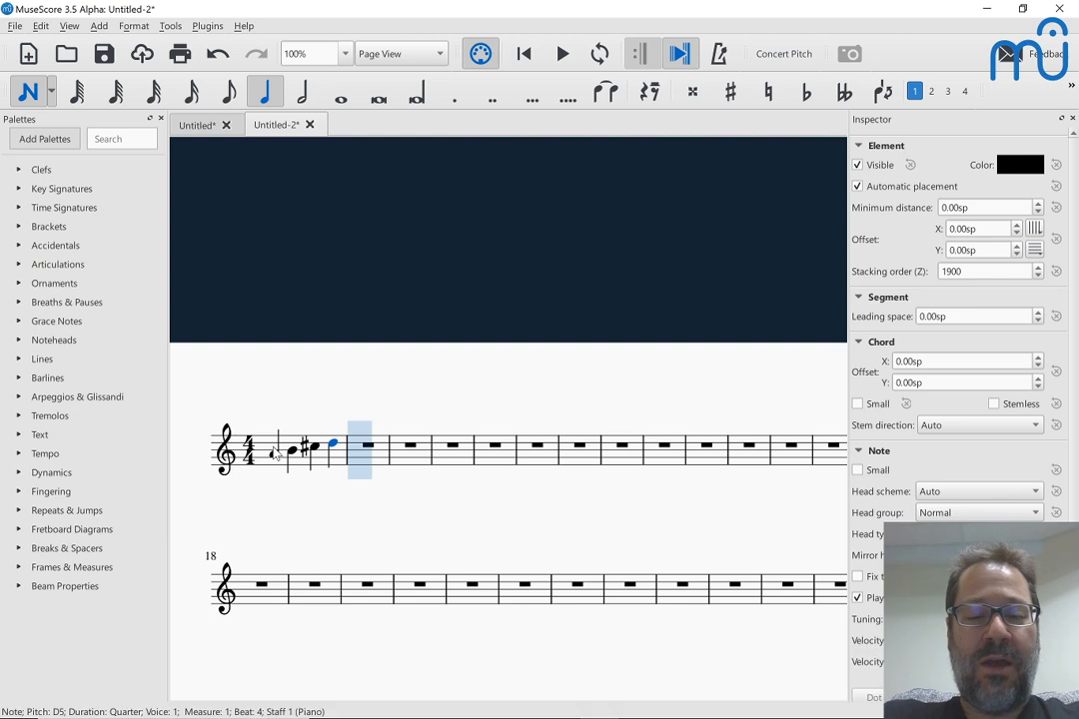
Step: Continue the scale in measure 2 with quarter notes E5, F♯5, G♯5 and A5, and leave note input
key(e)
key(alt+w)
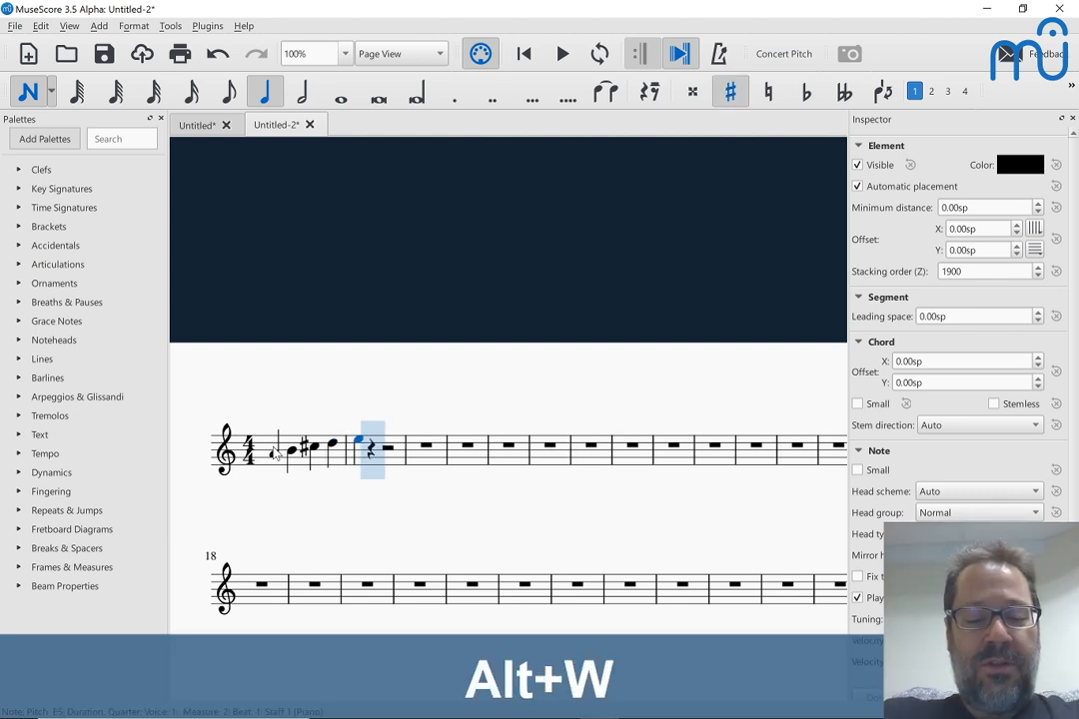
key(f)
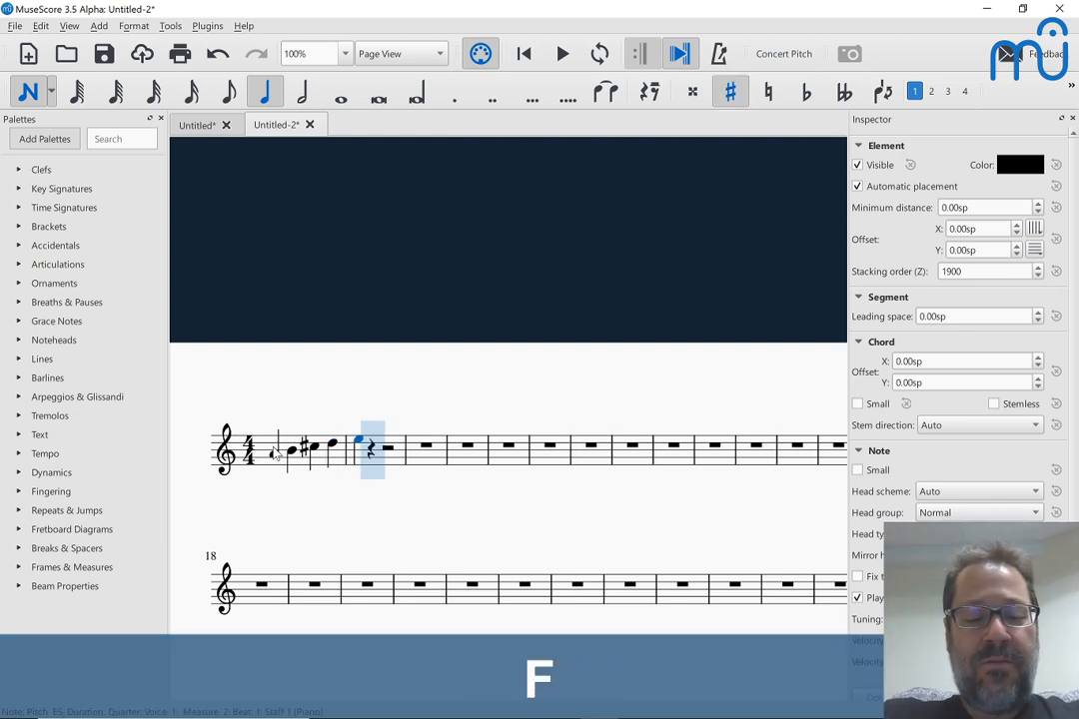
key(alt+w)
key(g)
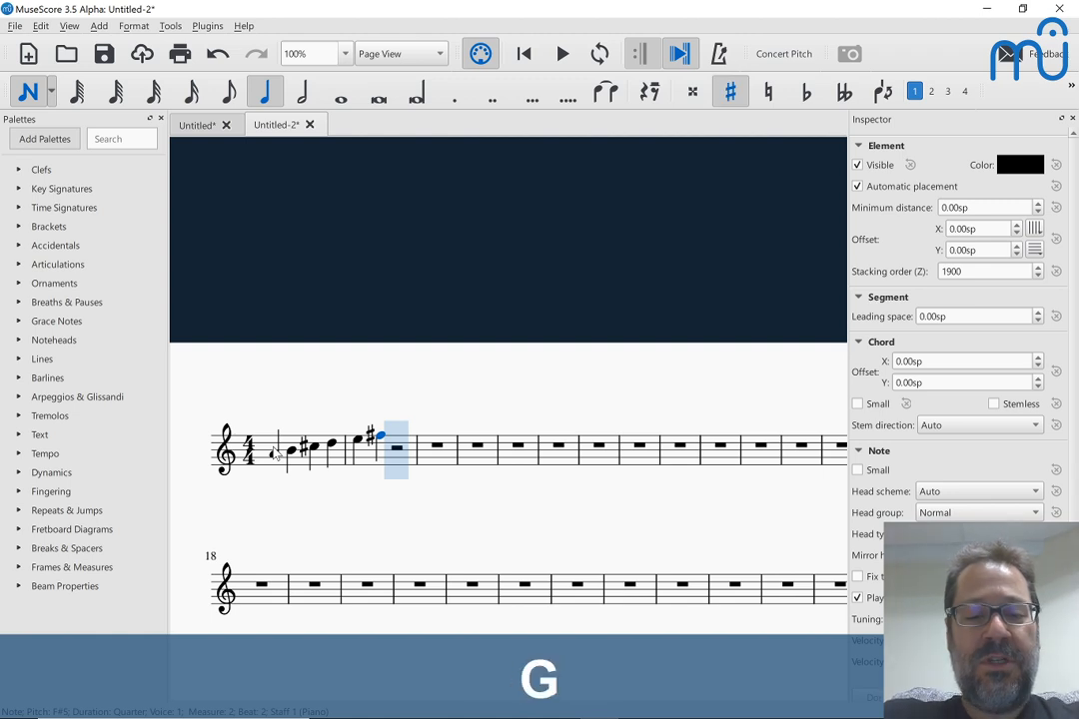
key(a)
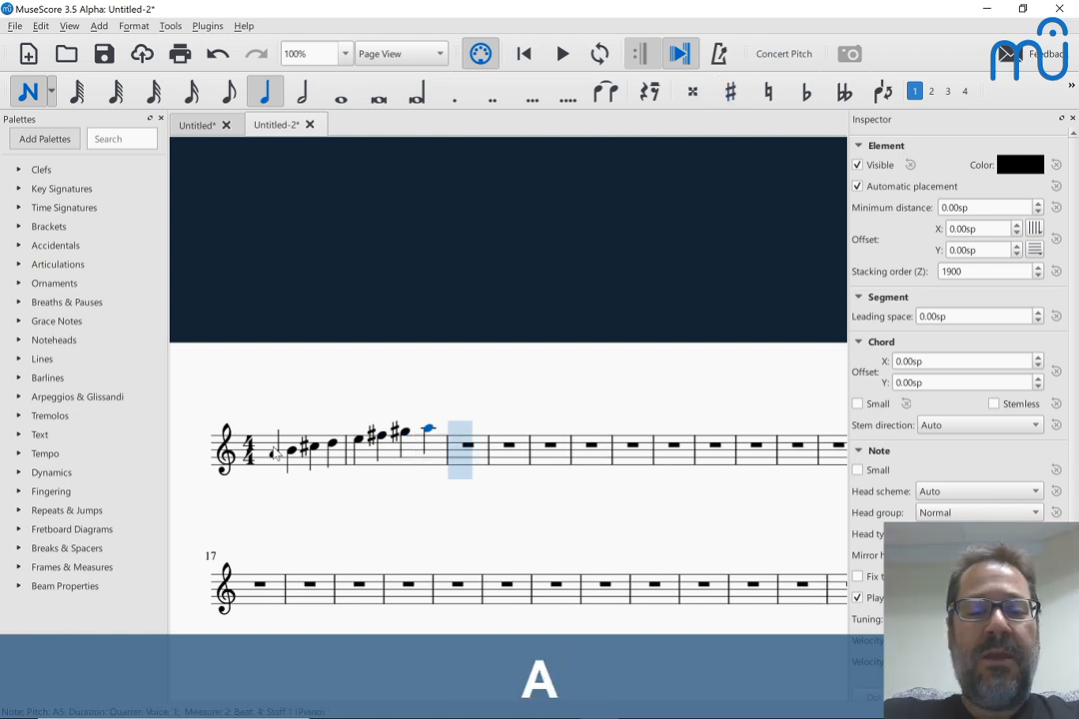
key(Escape)
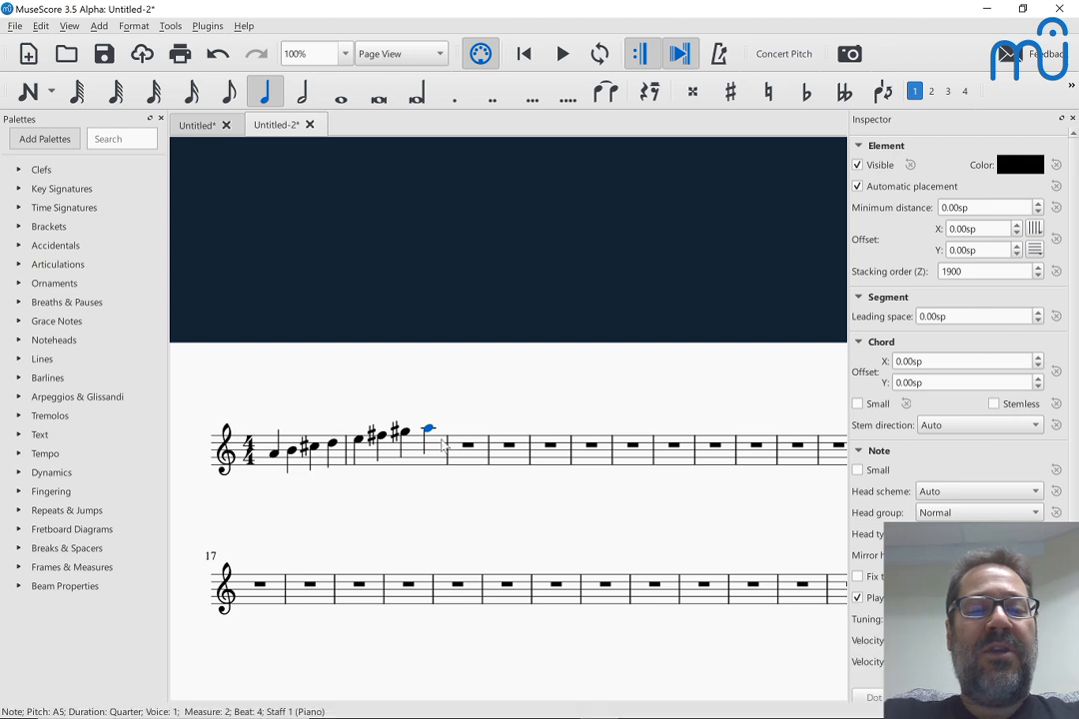
Step: Enter the flat-spelled version in measure 4 as quarter notes A4, B4, D♭5 and D♮5
click(510, 445)
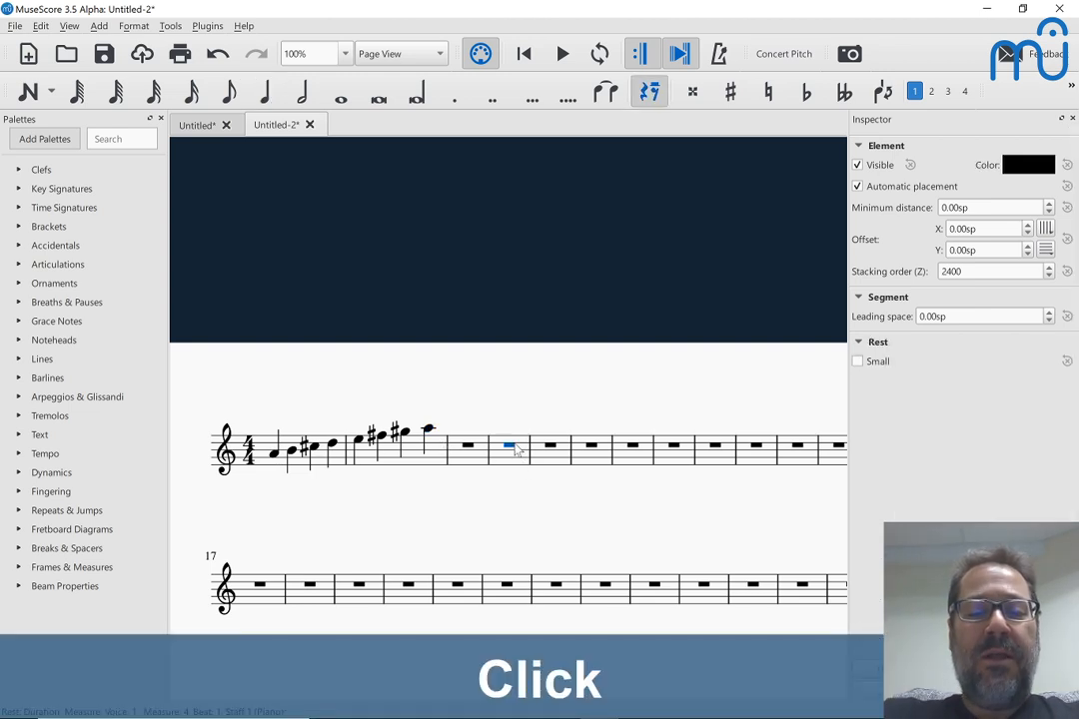
key(n)
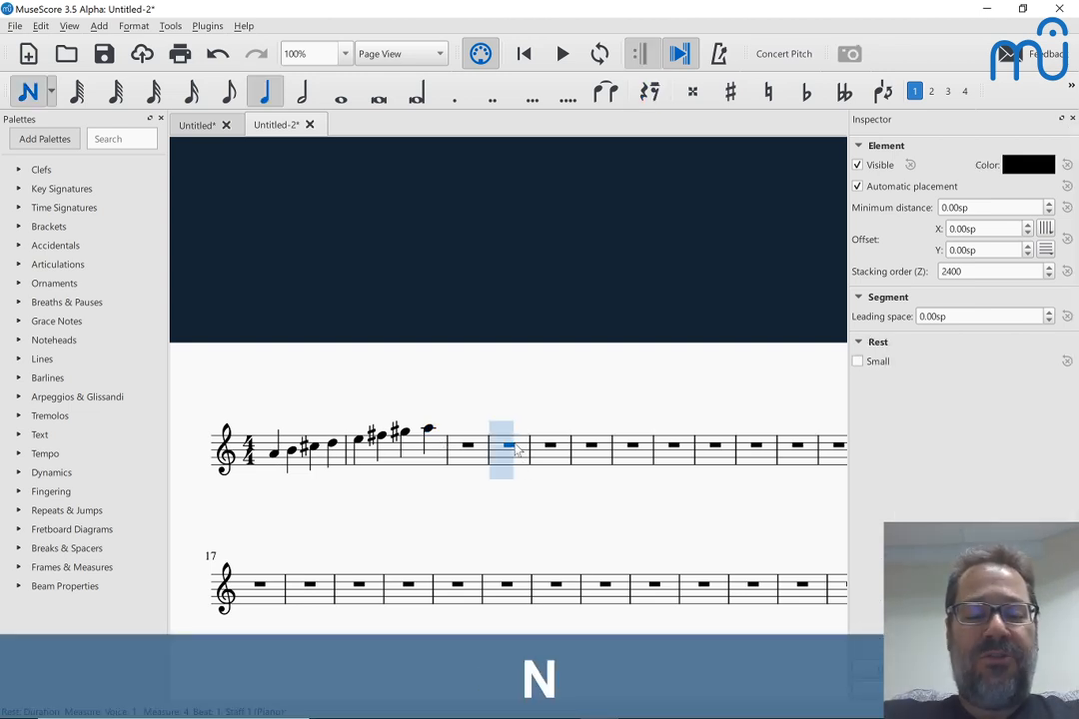
key(a)
key(ctrl+Down)
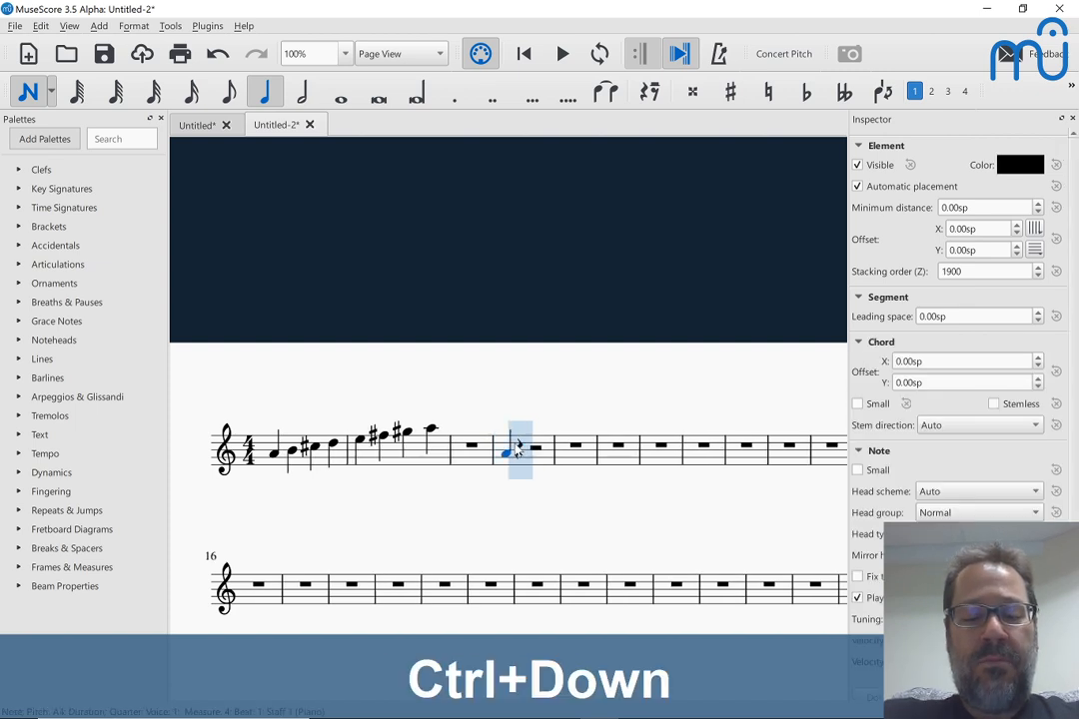
key(b)
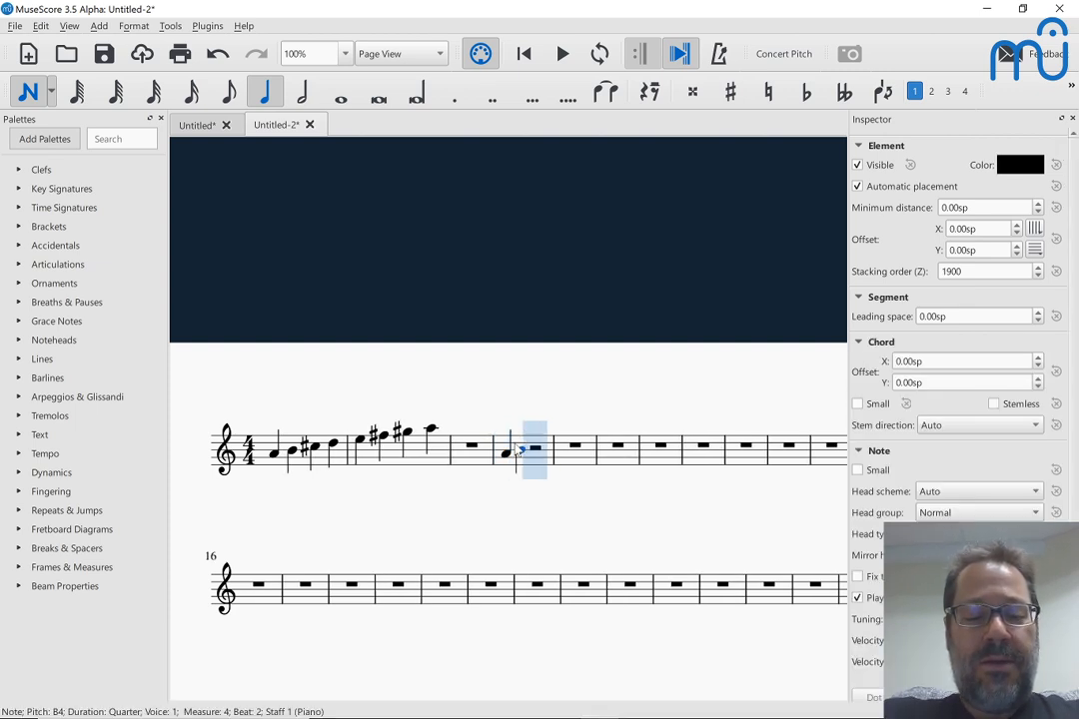
key(alt+q)
key(d)
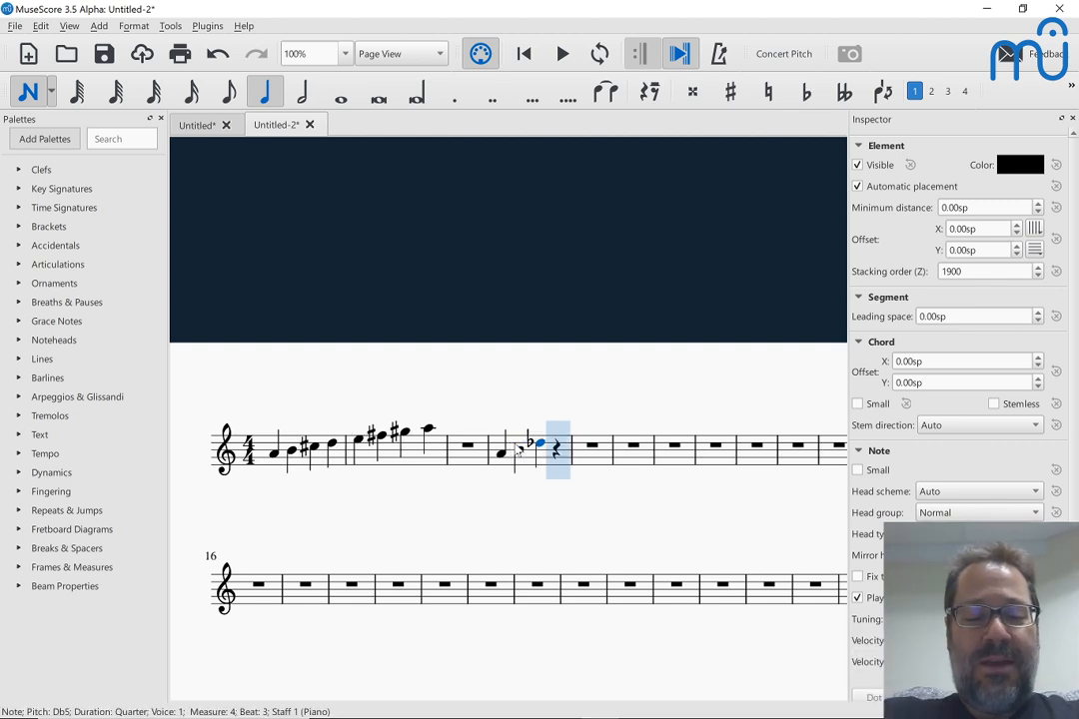
key(d)
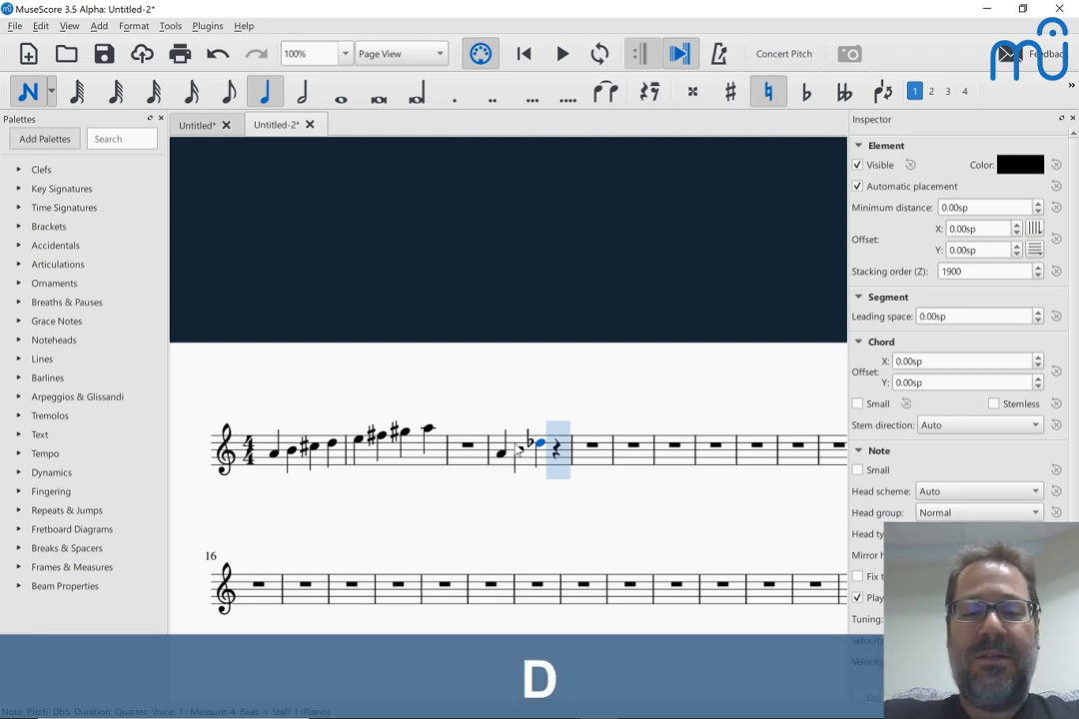
Step: Continue the flat spelling in measure 5 with quarter notes E5, G♭5, A♭5 and A♮5, and leave note input
key(e)
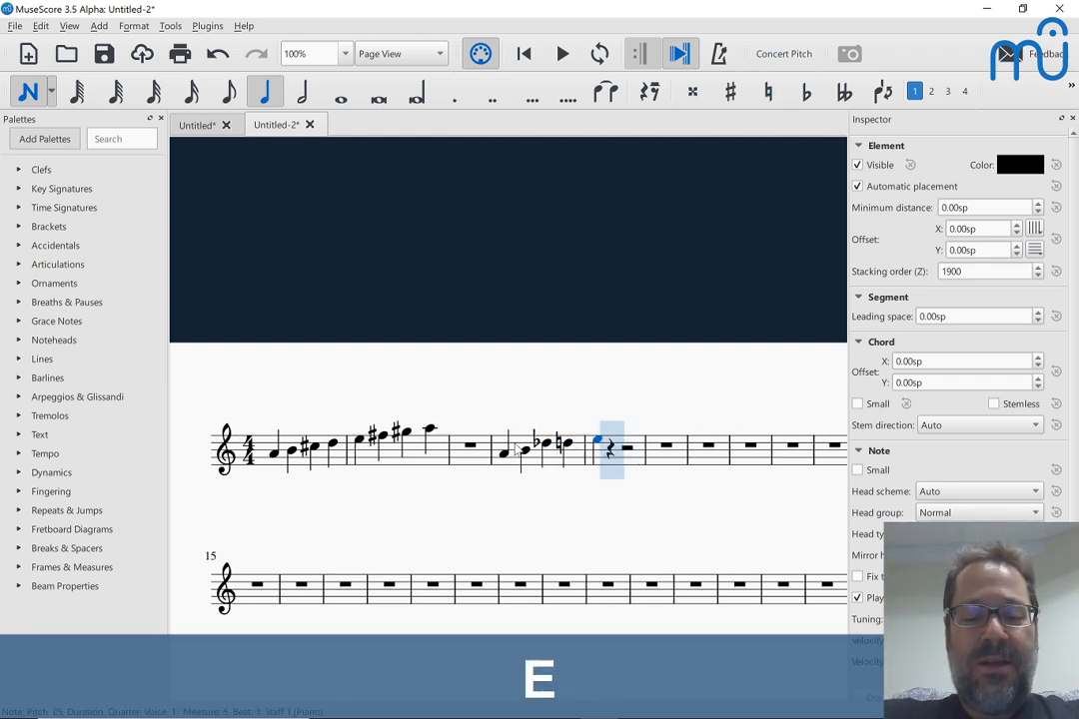
key(g)
key(alt+q)
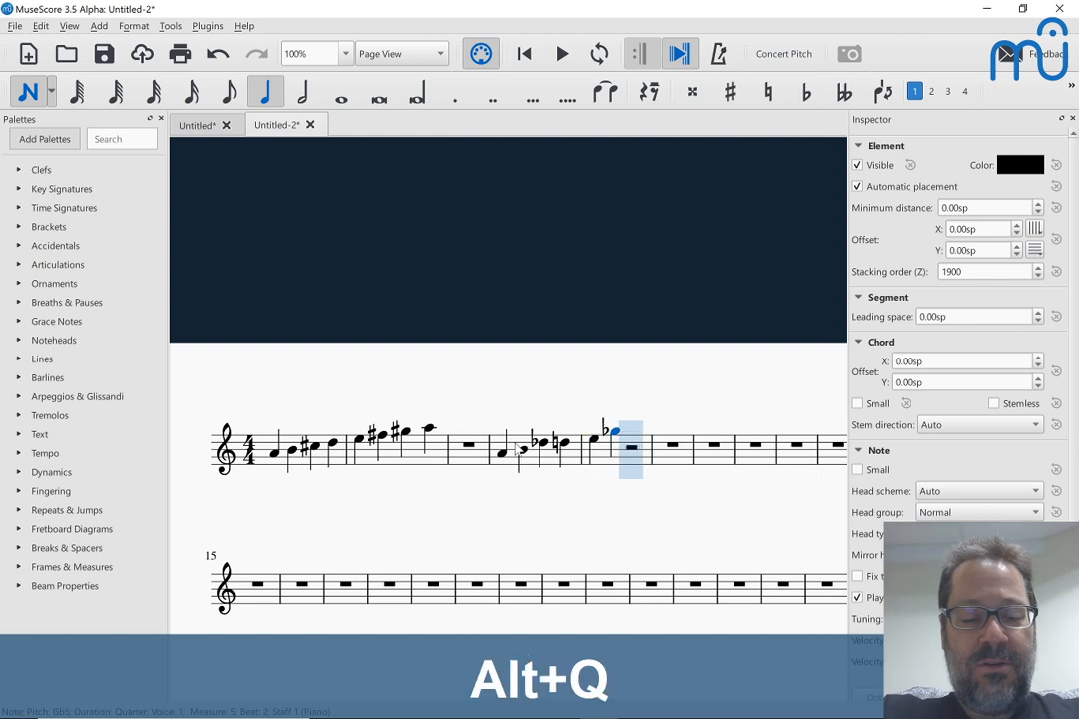
key(a)
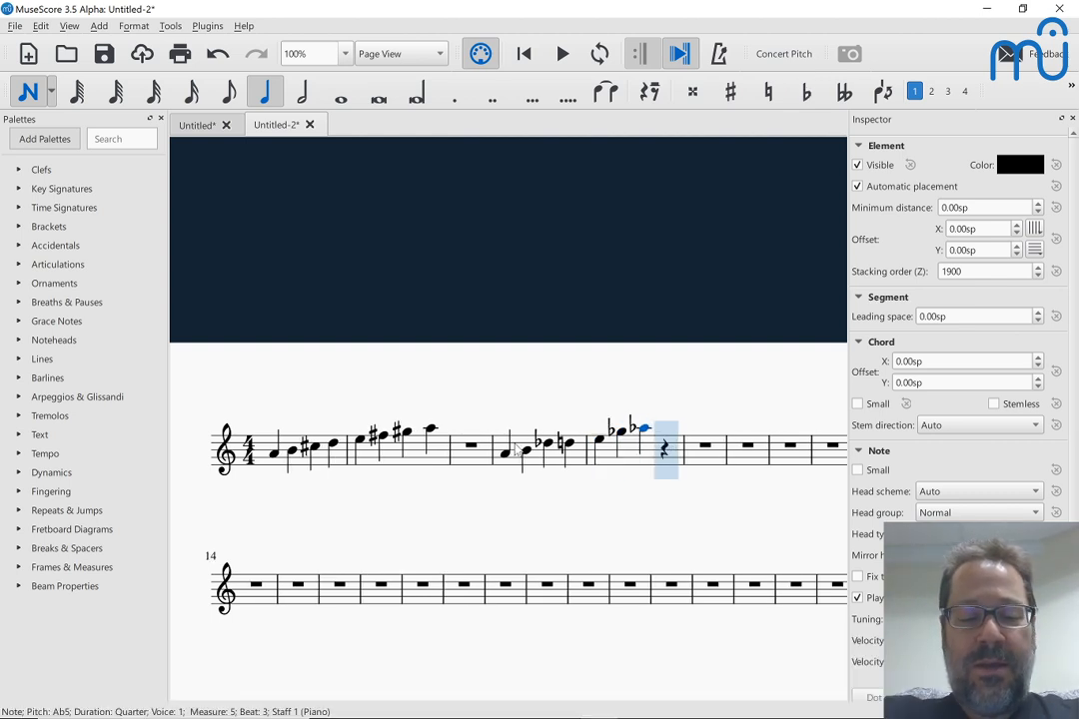
key(a)
key(Escape)
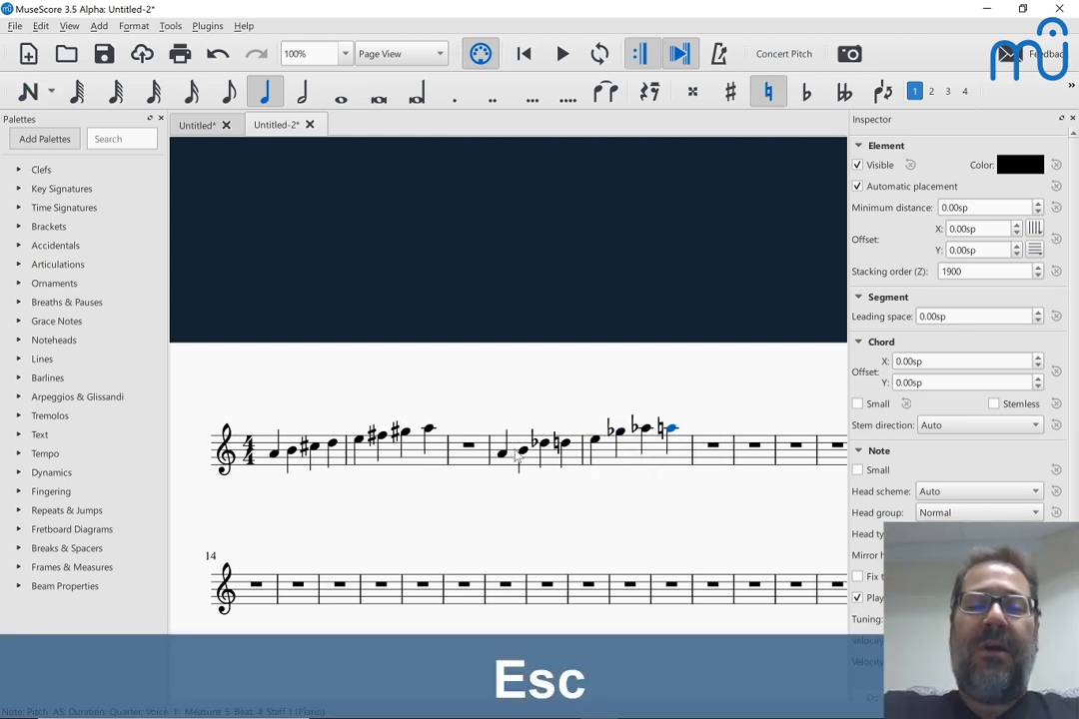
Step: Play back the flat-spelled scale from the start of measure 4, and step through that measure's notes up to the D natural
click(503, 455)
key(space)
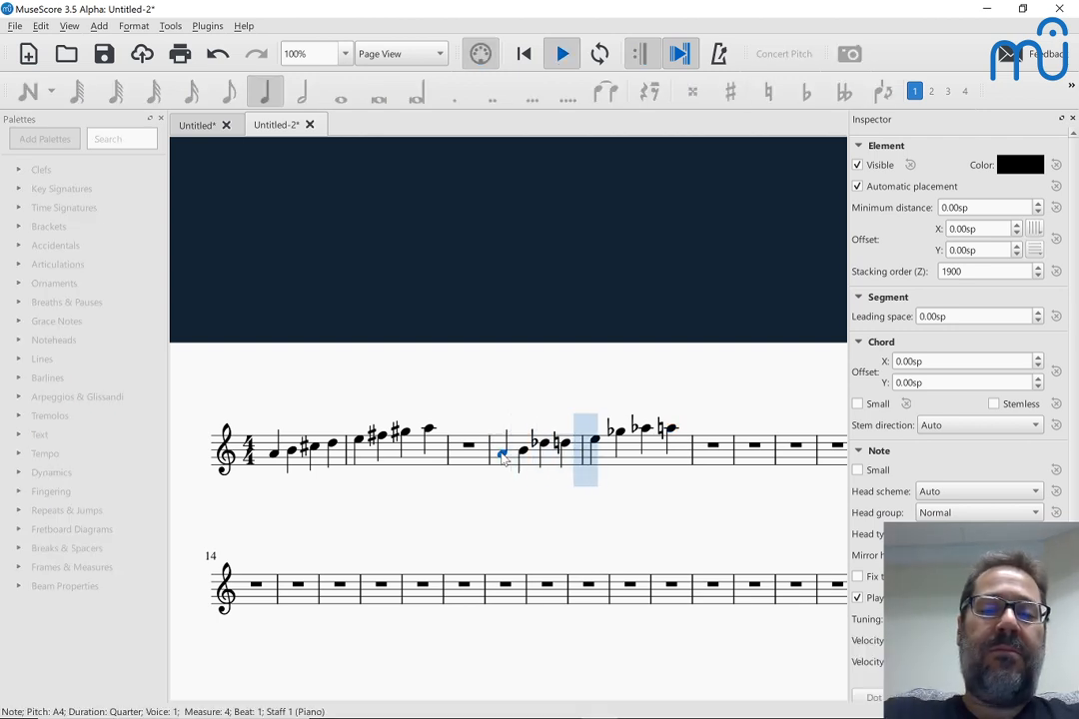
key(space)
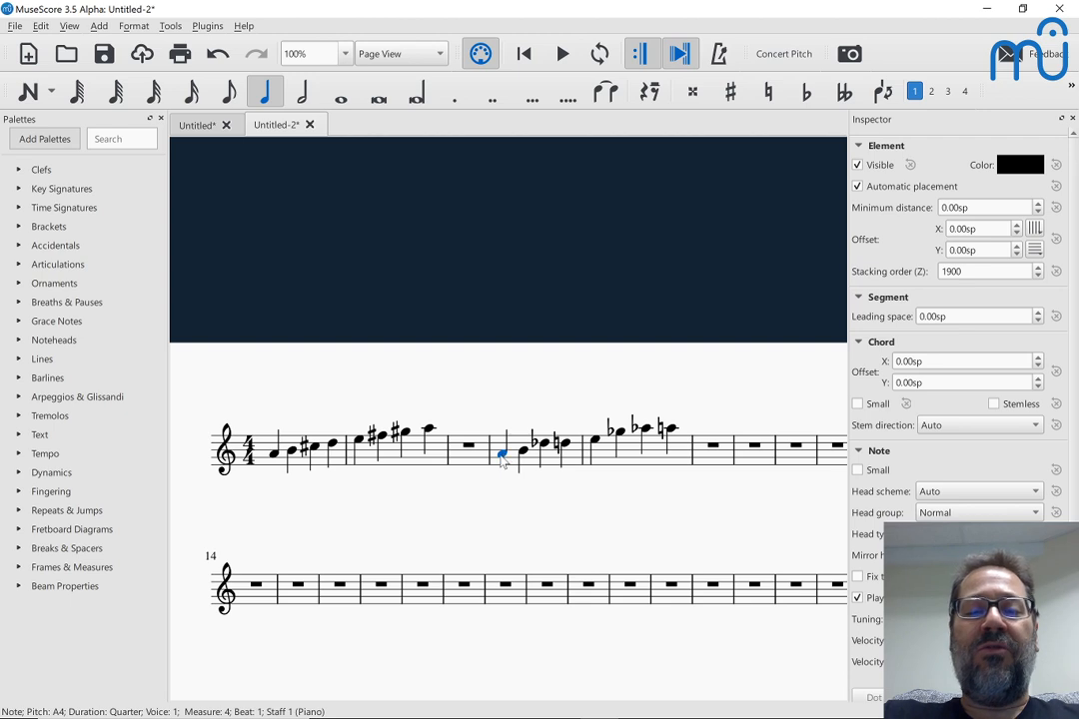
click(502, 458)
key(Right)
key(Right)
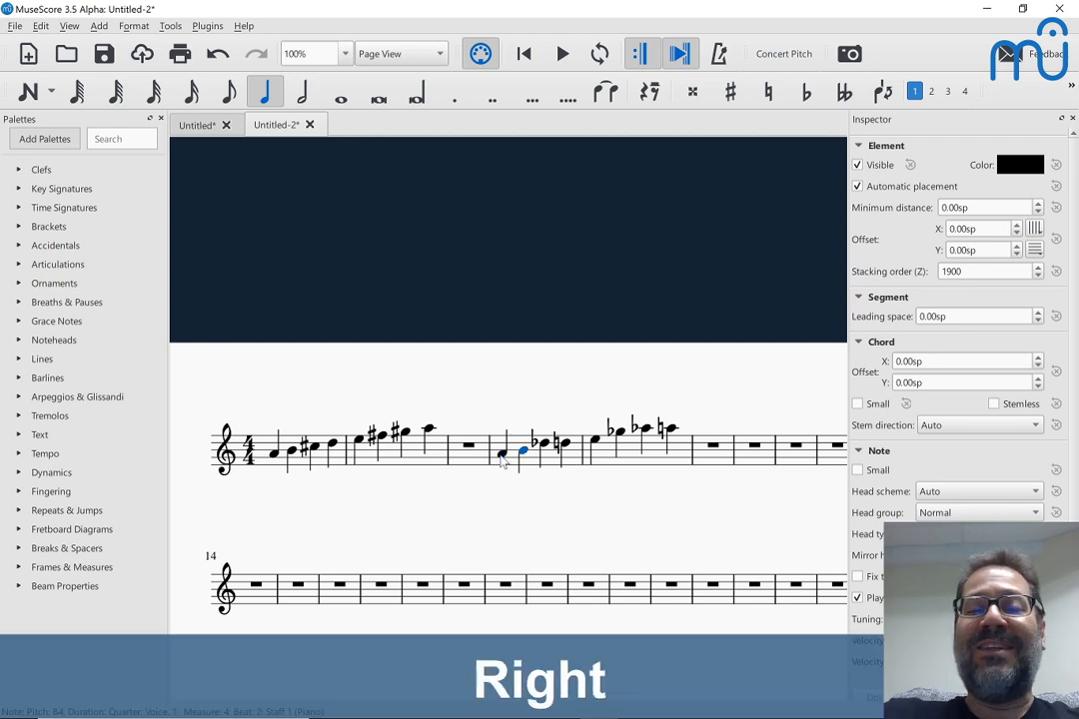
key(Right)
key(Right)
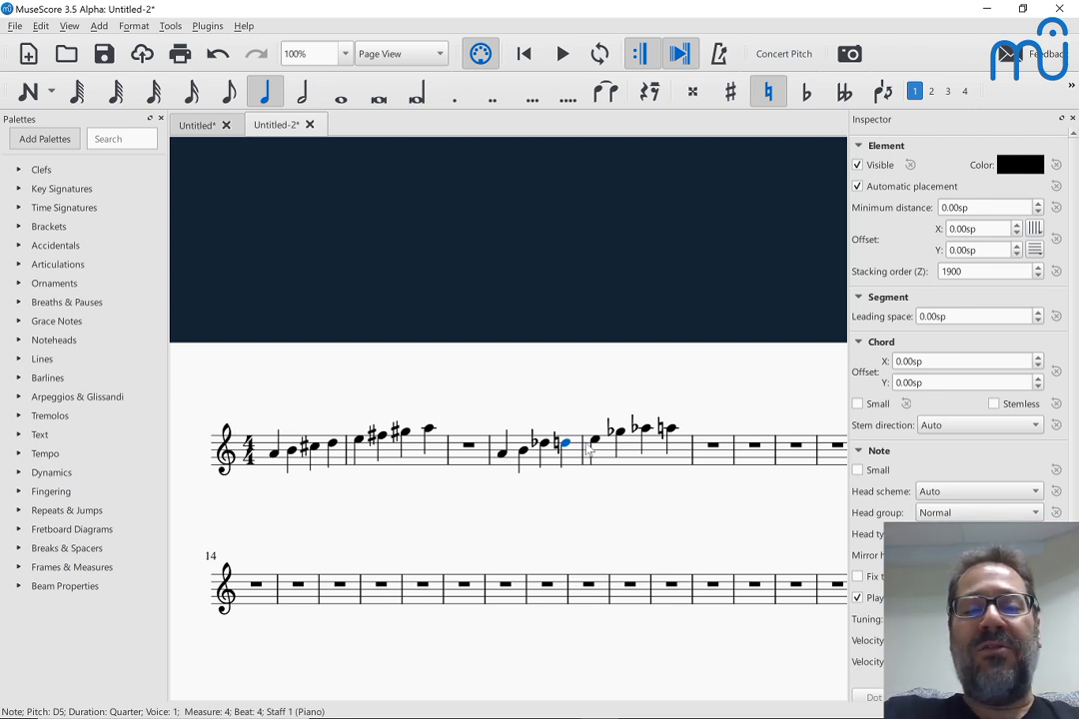
Step: Audition the E and G flat that open measure 5, and the first A of measure 1, to compare the spellings
click(596, 440)
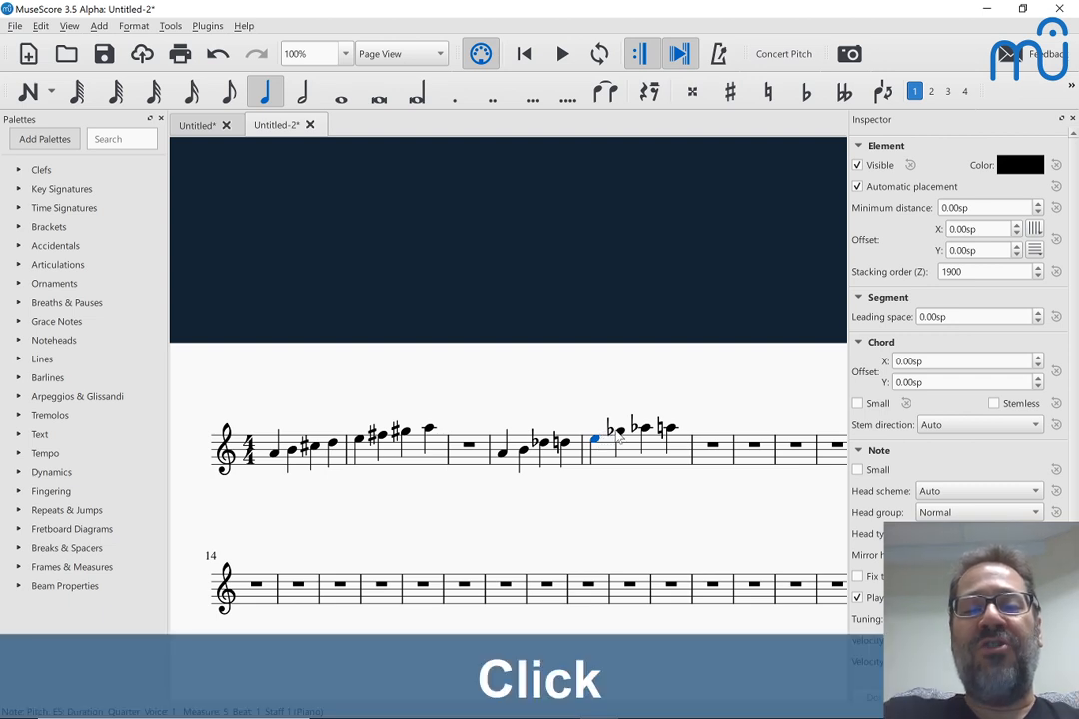
click(618, 432)
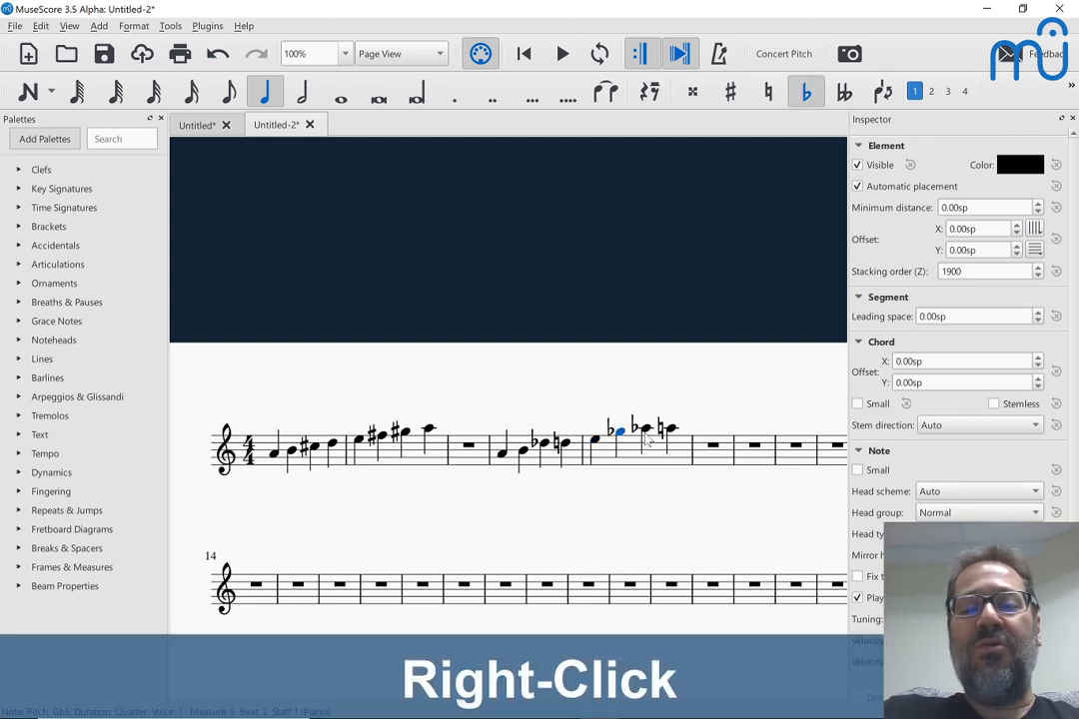
right_click(646, 438)
click(647, 439)
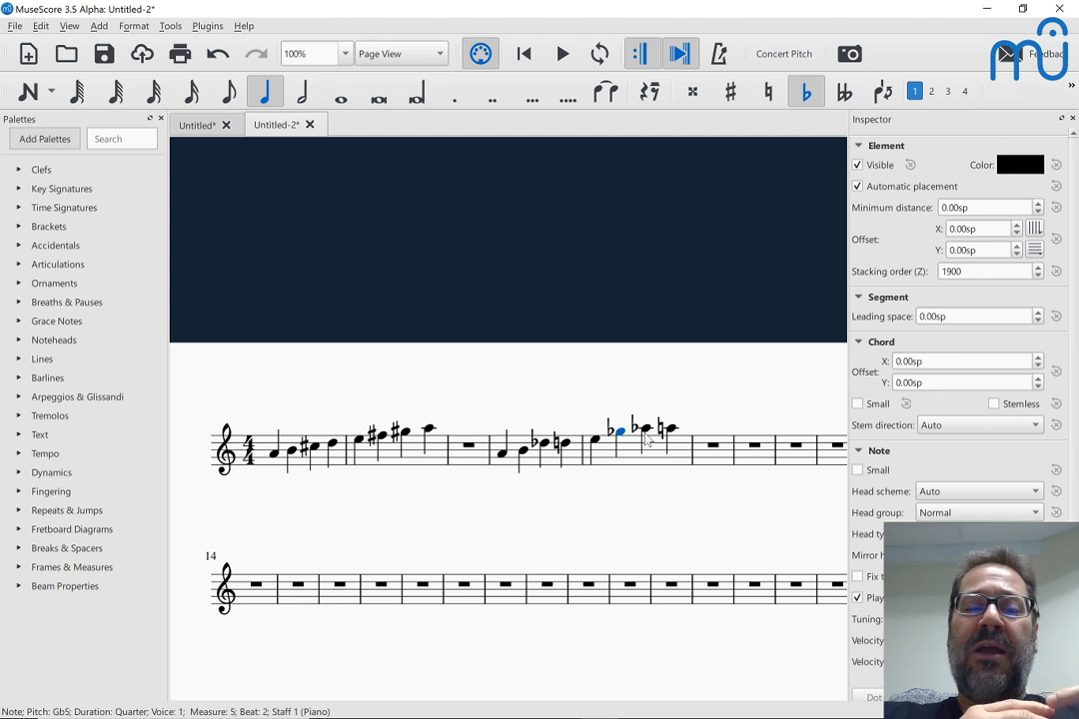
click(274, 456)
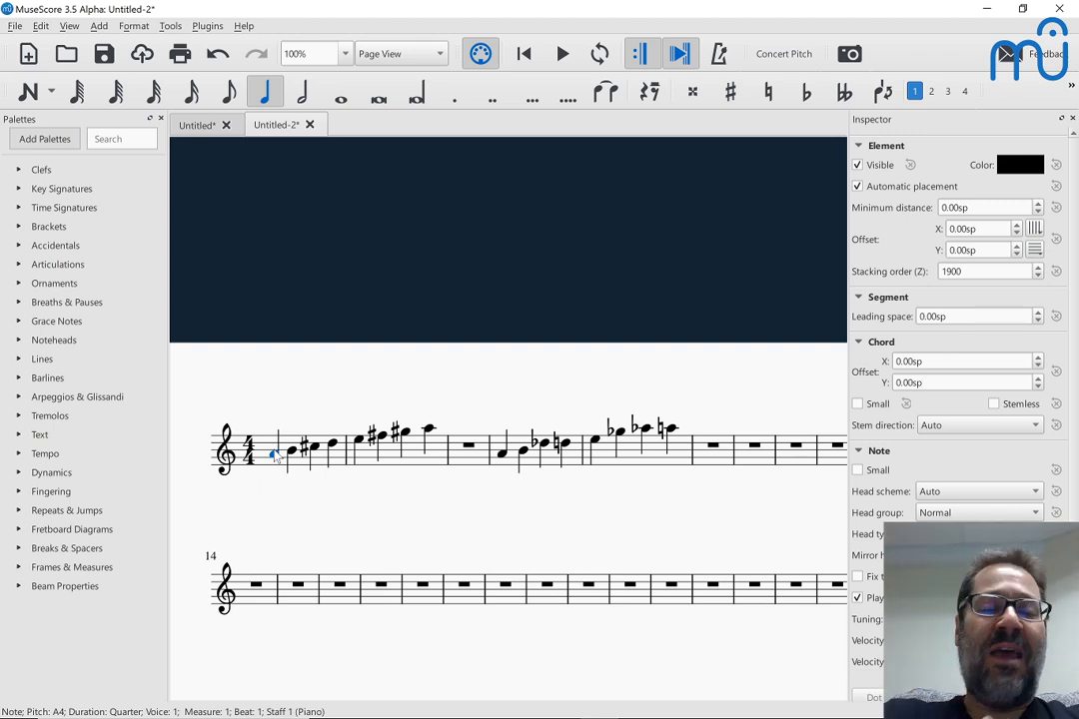
Step: Change the staff's instrument from Piano to Alto Saxophone, chosen from the woodwinds, in the staff and part properties
click(436, 464)
right_click(435, 464)
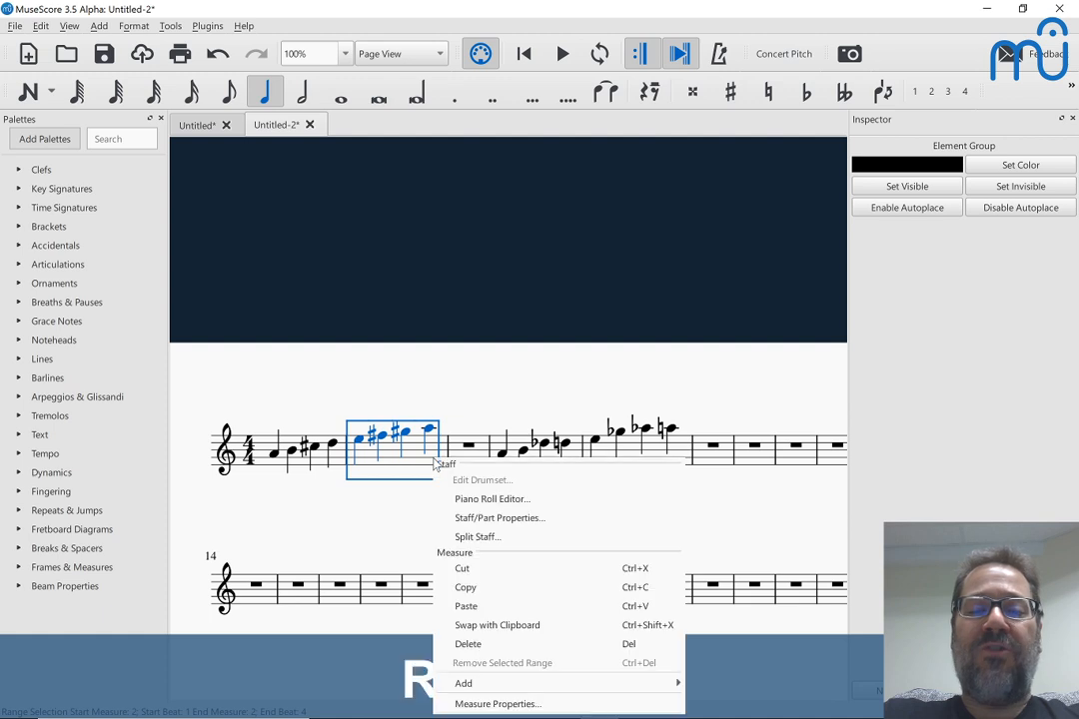
click(465, 521)
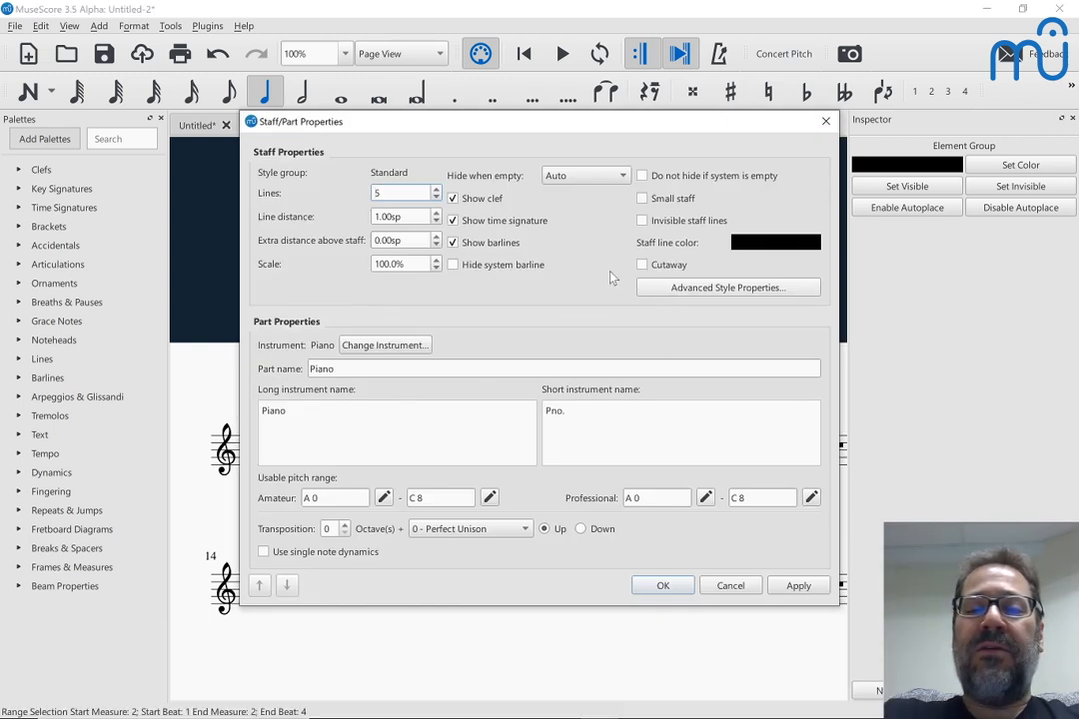
click(389, 346)
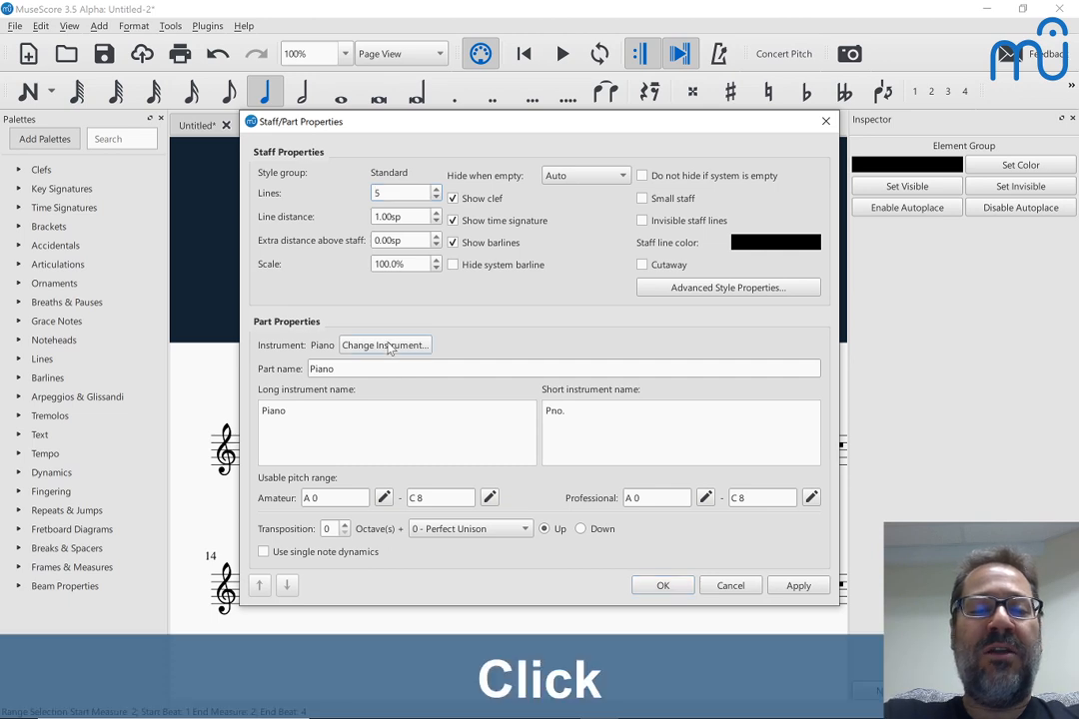
click(346, 277)
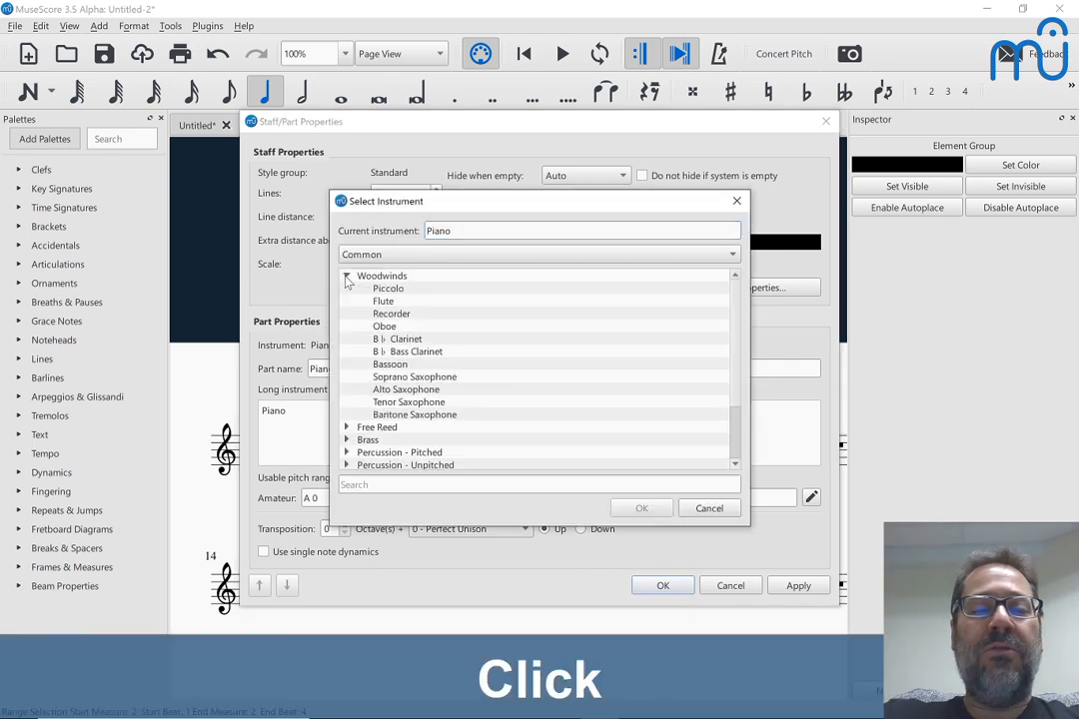
click(405, 389)
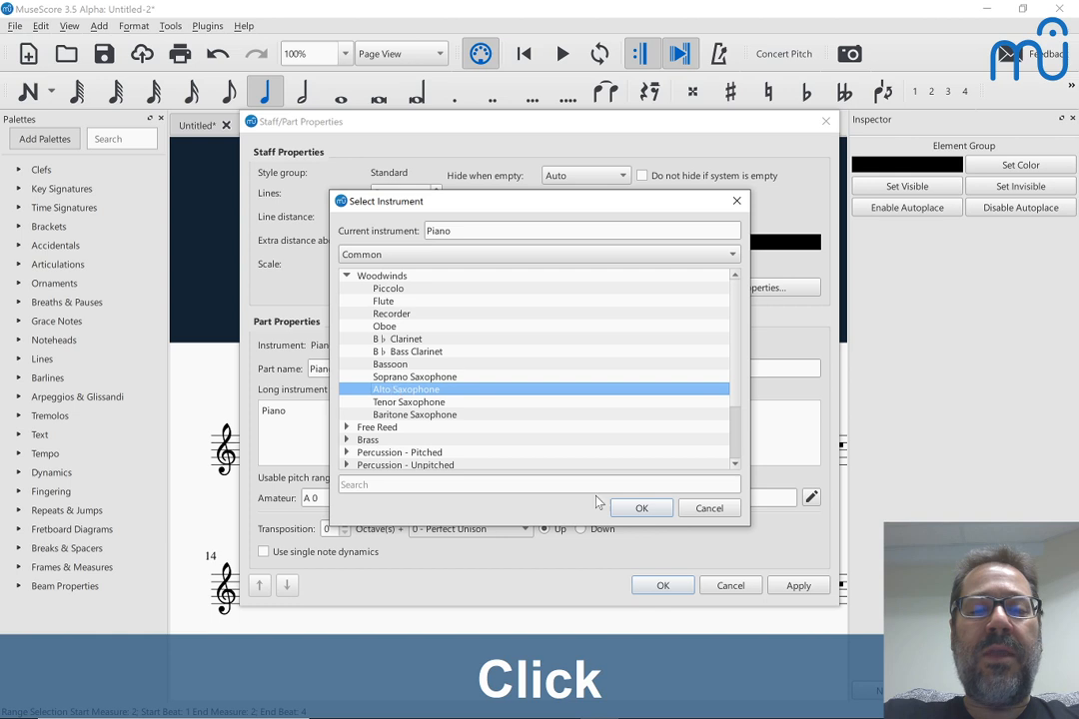
click(639, 507)
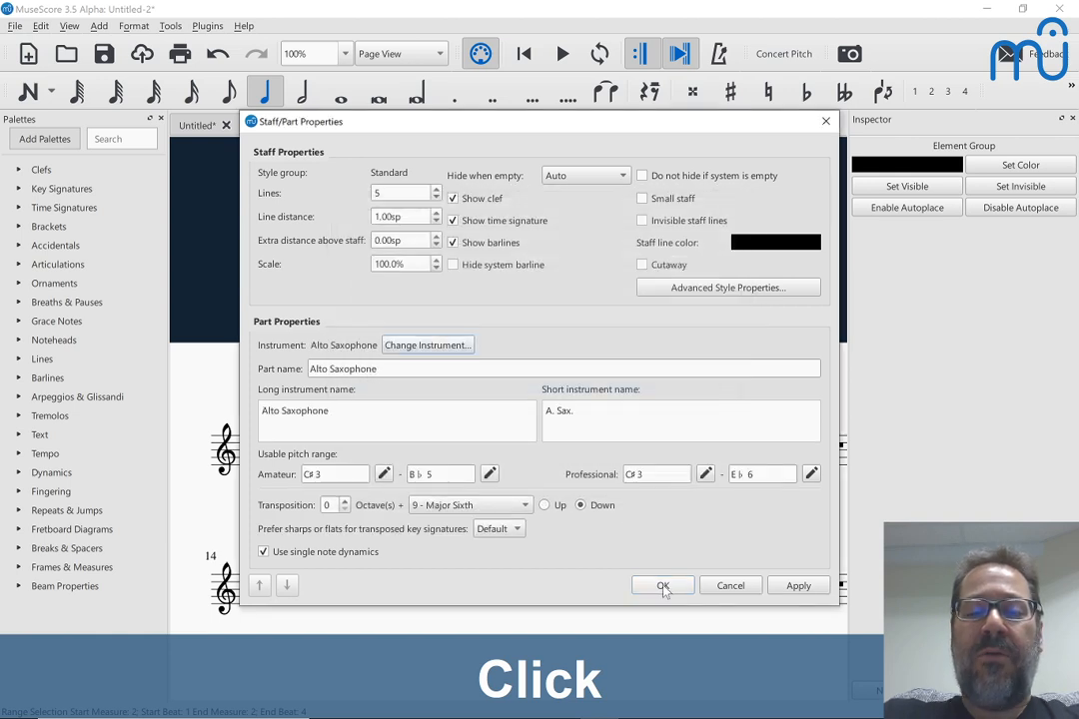
click(664, 587)
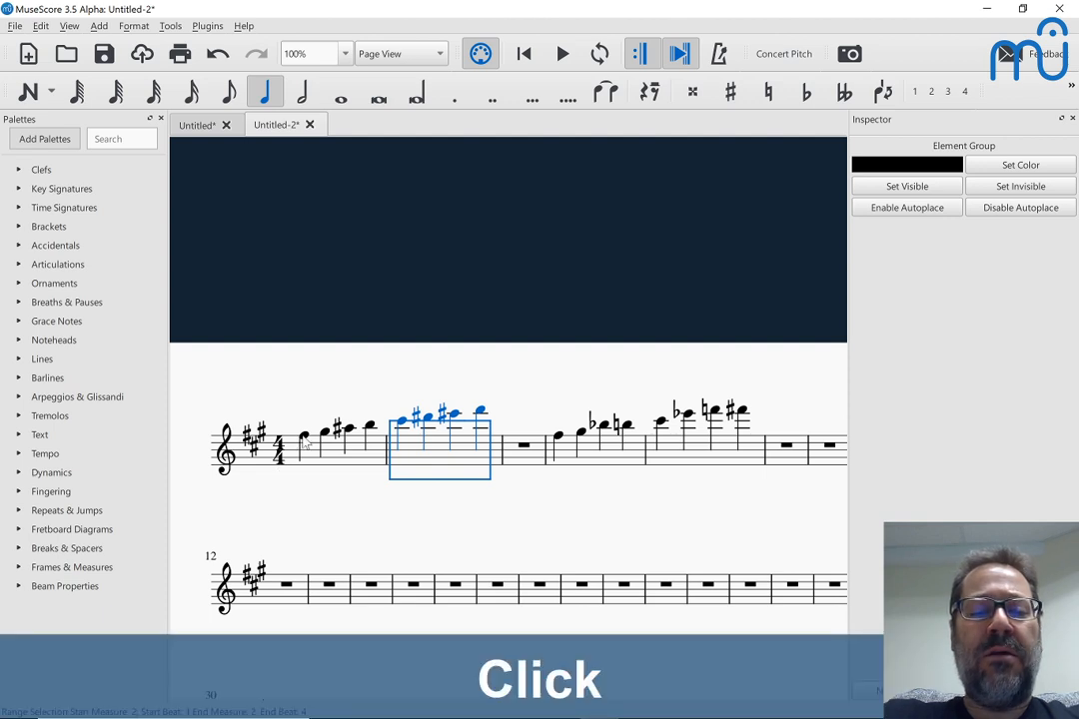
Step: Step through the first three notes of measure 1 in the saxophone part, and undo the instrument change
click(303, 439)
key(Right)
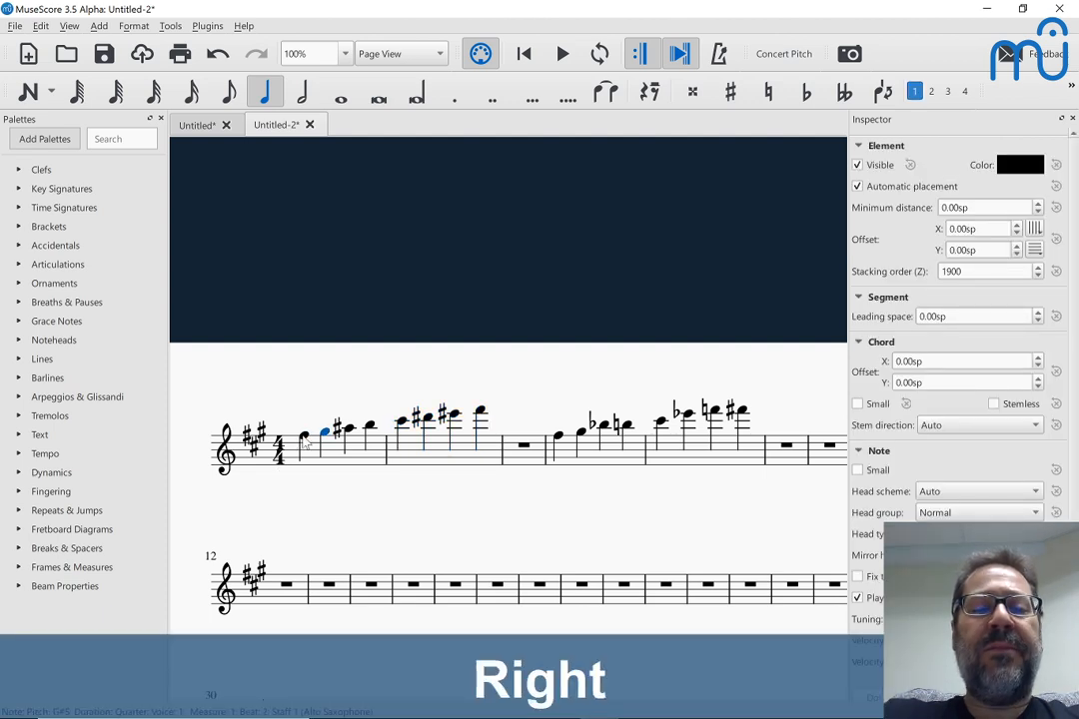
key(Right)
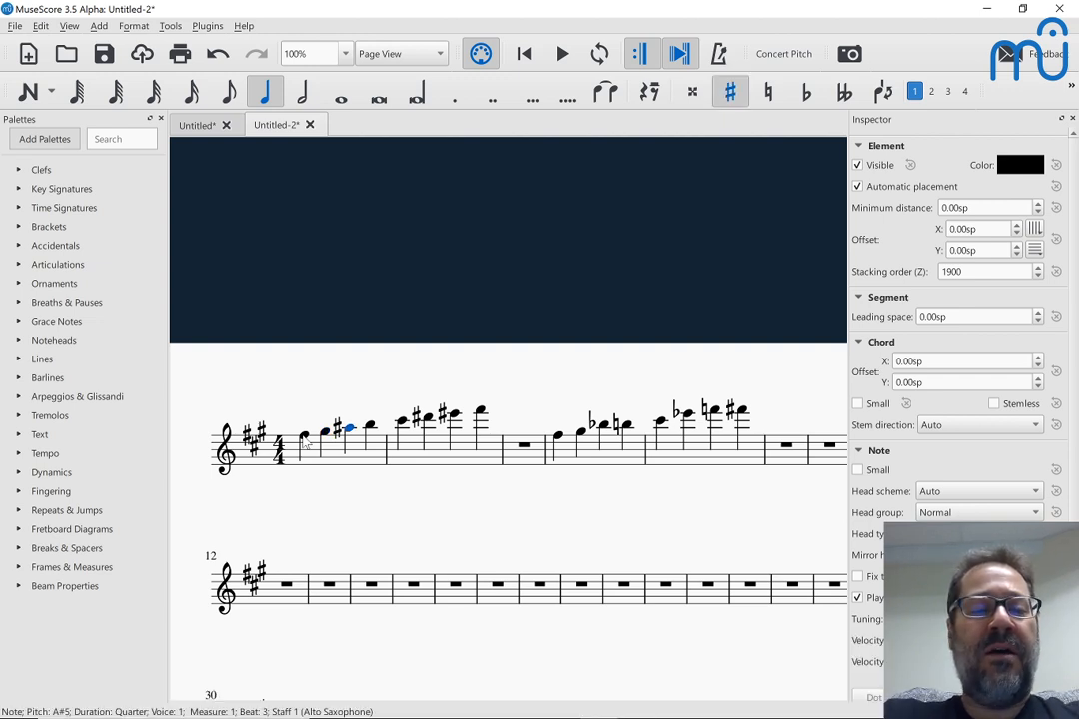
key(ctrl+z)
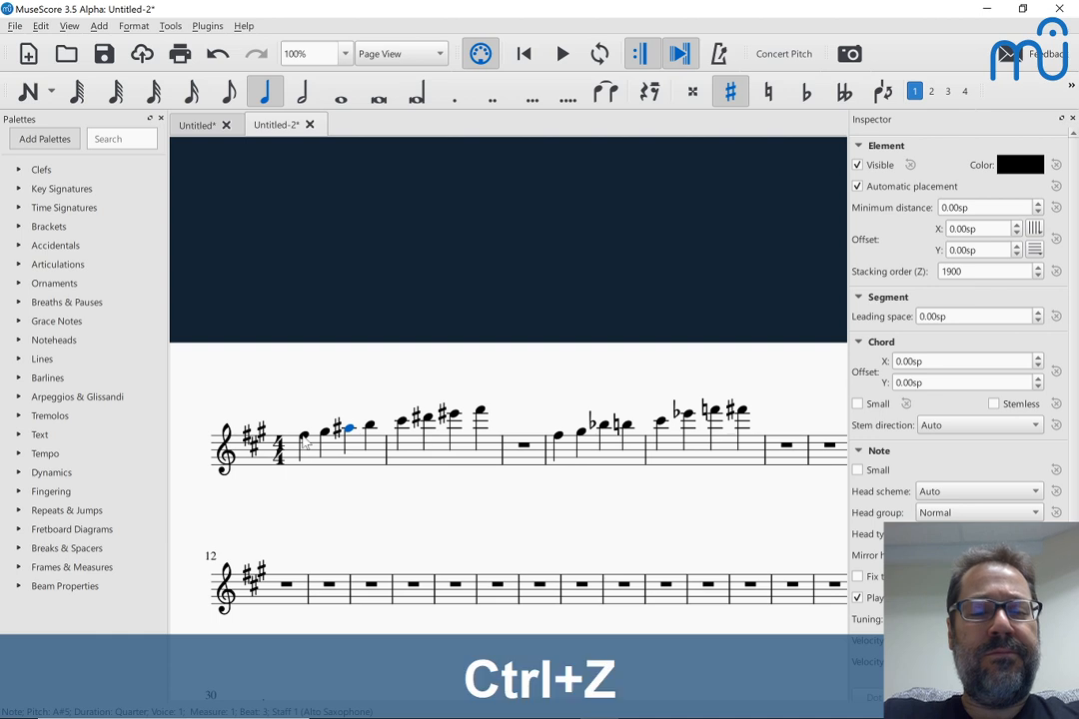
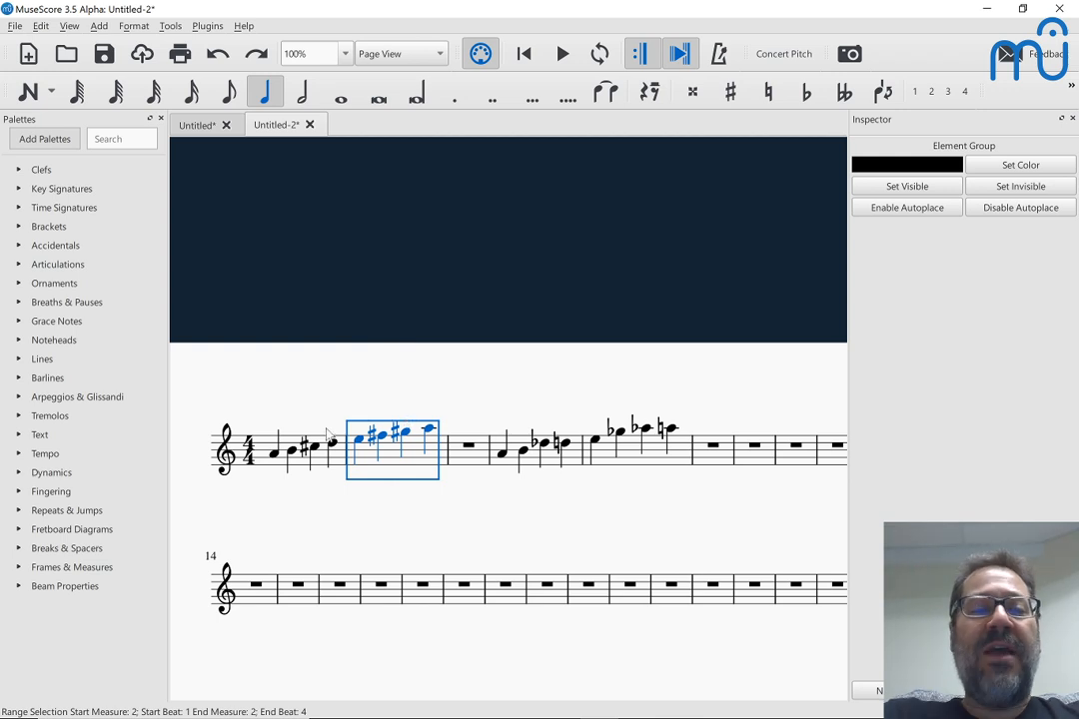
Step: Clear all notes from the whole score
key(ctrl+a)
key(BackSpace)
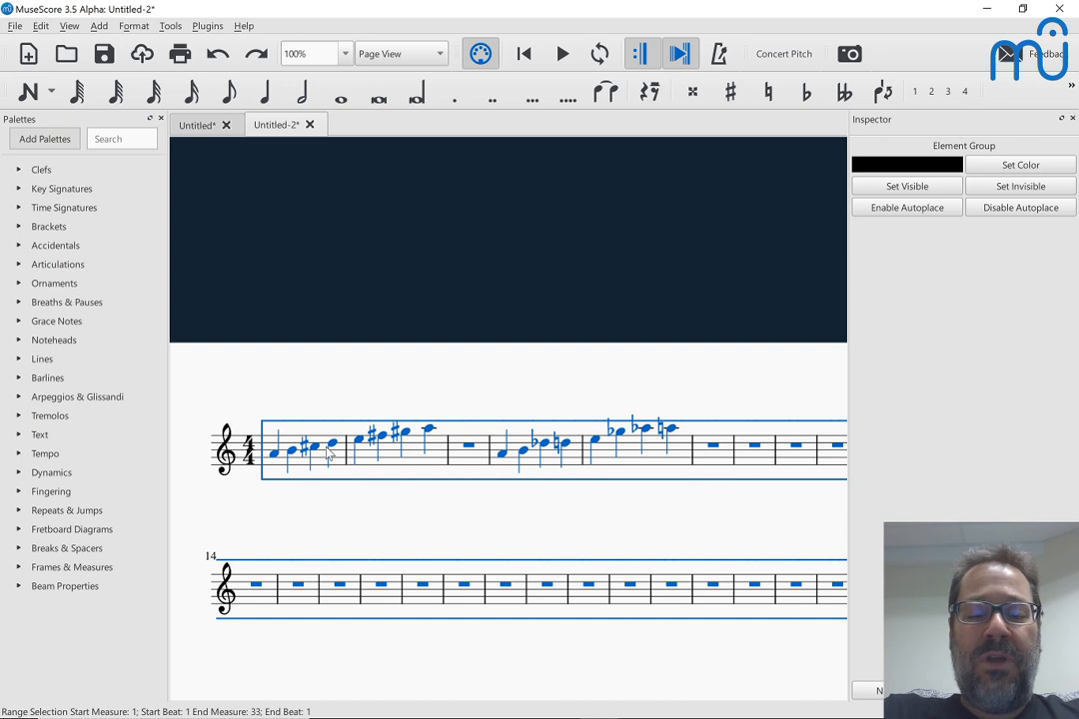
key(BackSpace)
key(Delete)
Step: Enter a C major scale in quarter notes from C5 to C6 across measures 1 and 2, and leave note input
key(n)
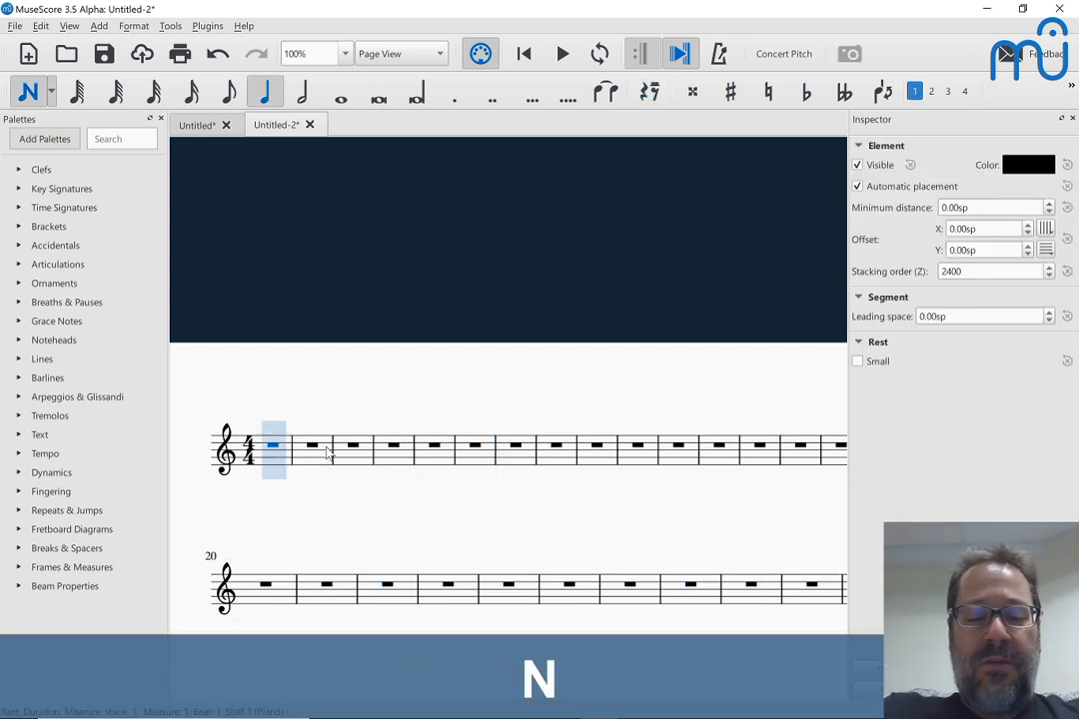
key(c)
key(d)
key(e)
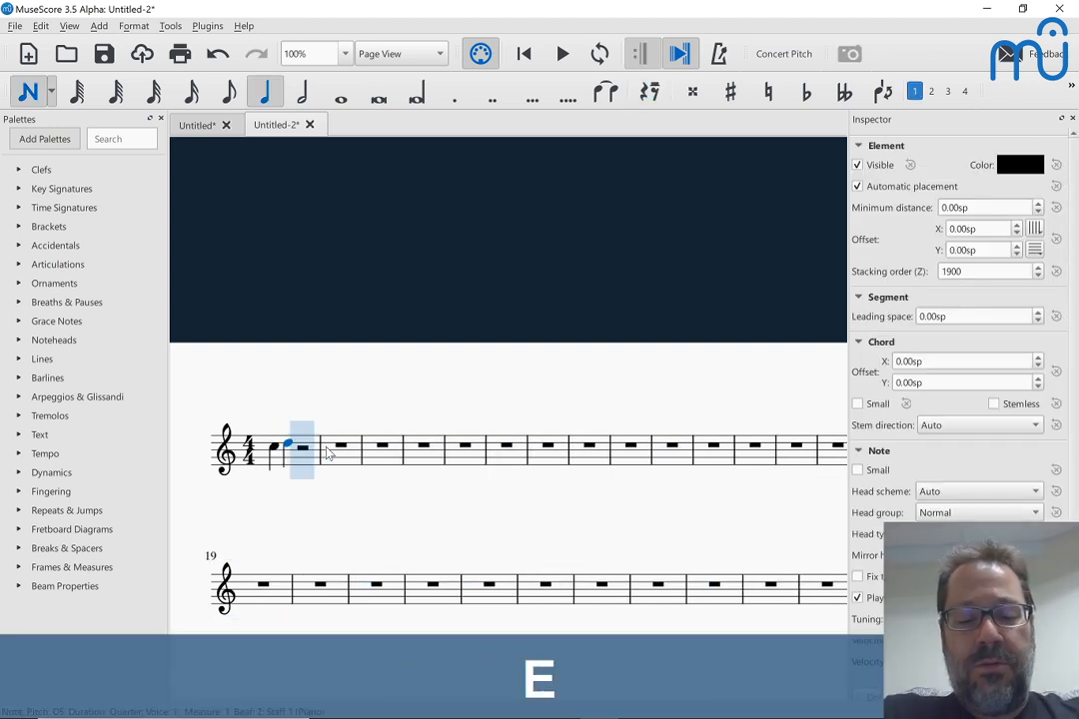
key(f)
key(g)
key(a)
key(b)
key(c)
key(Escape)
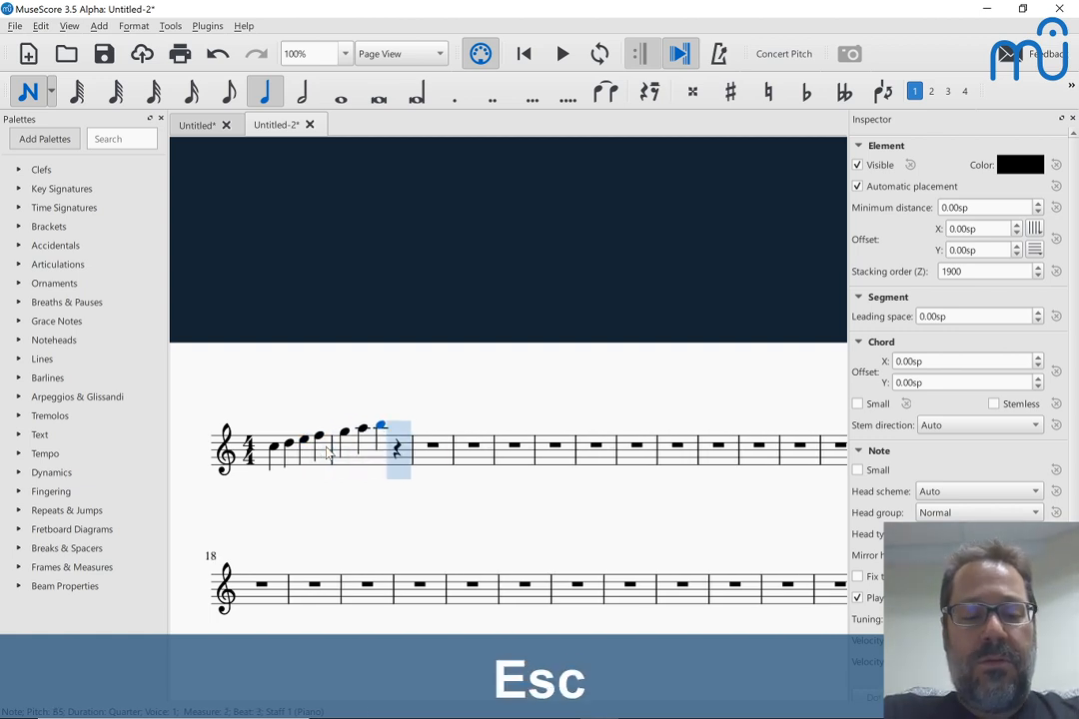
Step: Lower the whole scale by one octave and clear the selection
key(ctrl+a)
key(ctrl+Down)
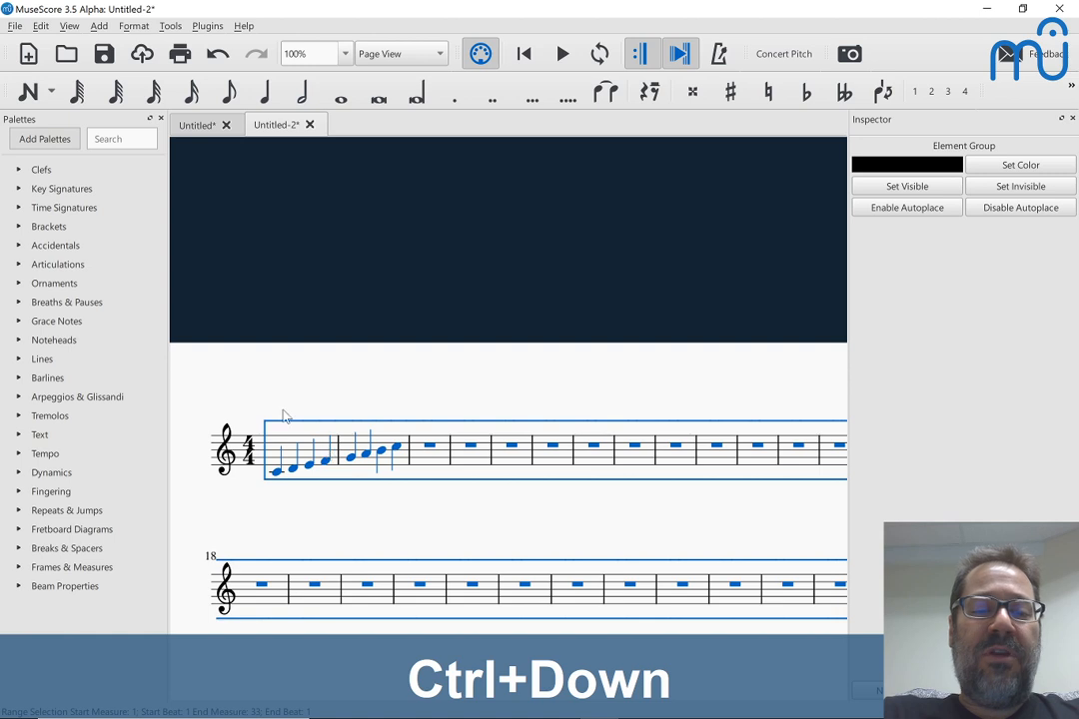
key(Escape)
Step: Set the staff's instrument to Alto Saxophone, from the woodwinds, for the C major scale in the staff and part properties
click(433, 465)
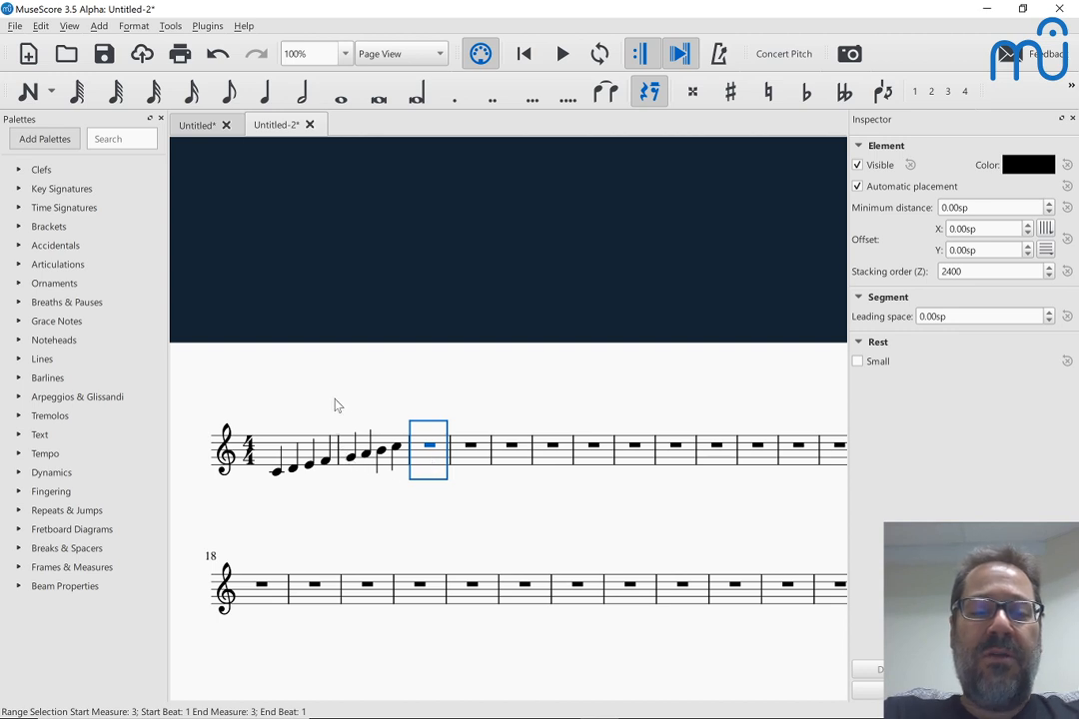
right_click(426, 467)
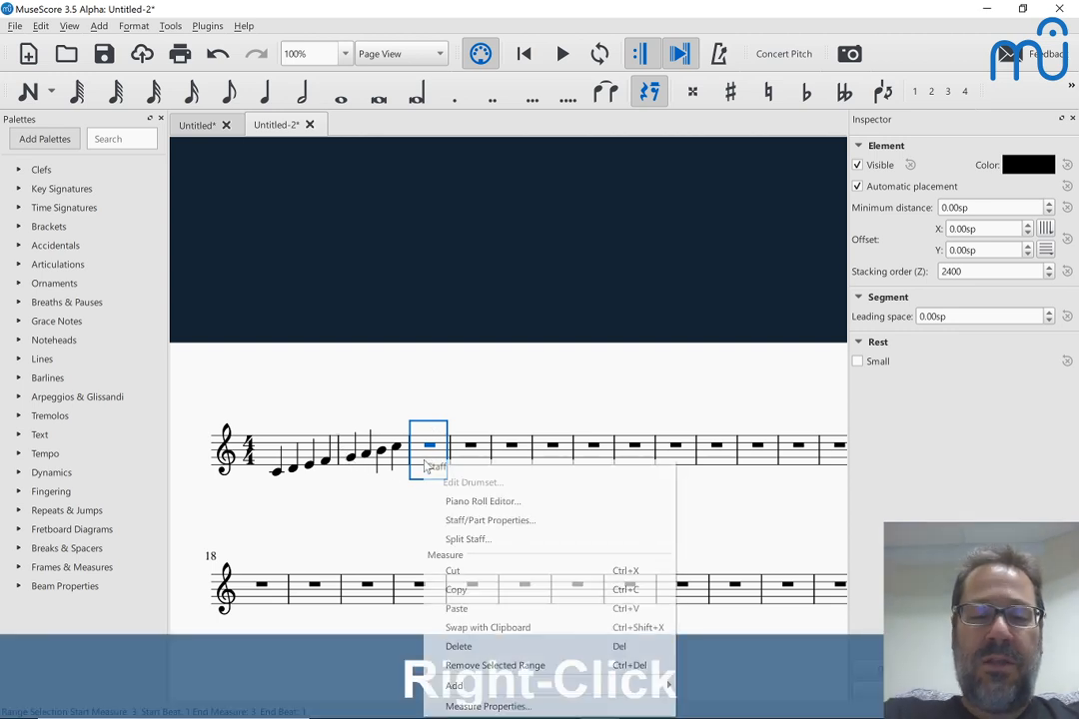
click(448, 529)
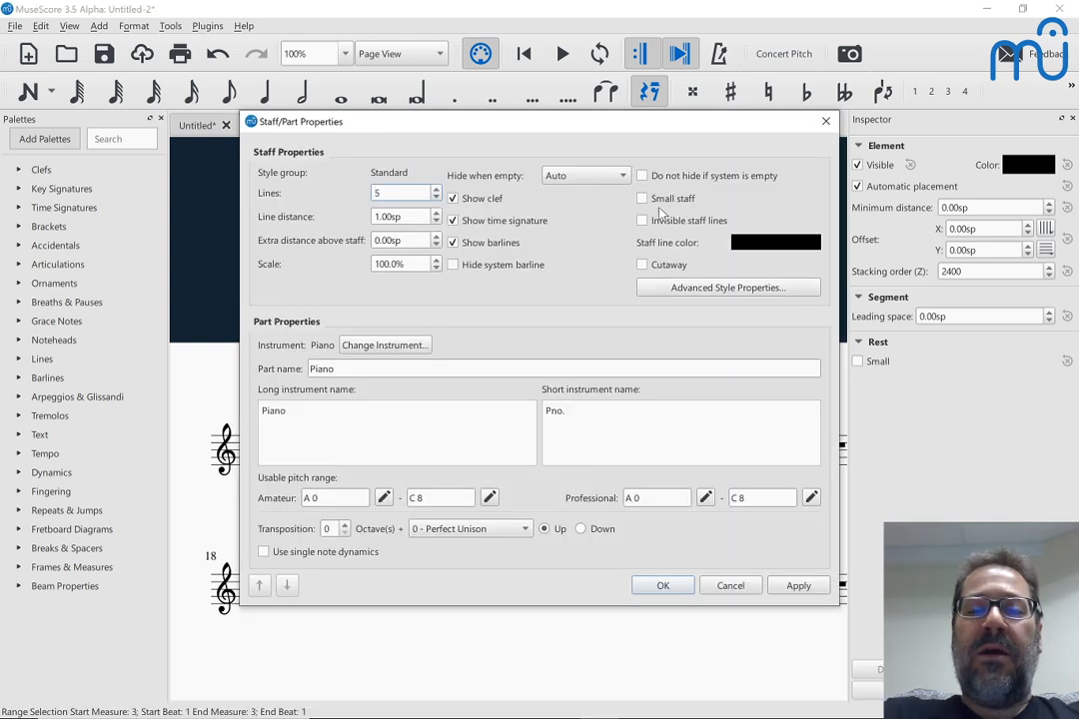
click(371, 346)
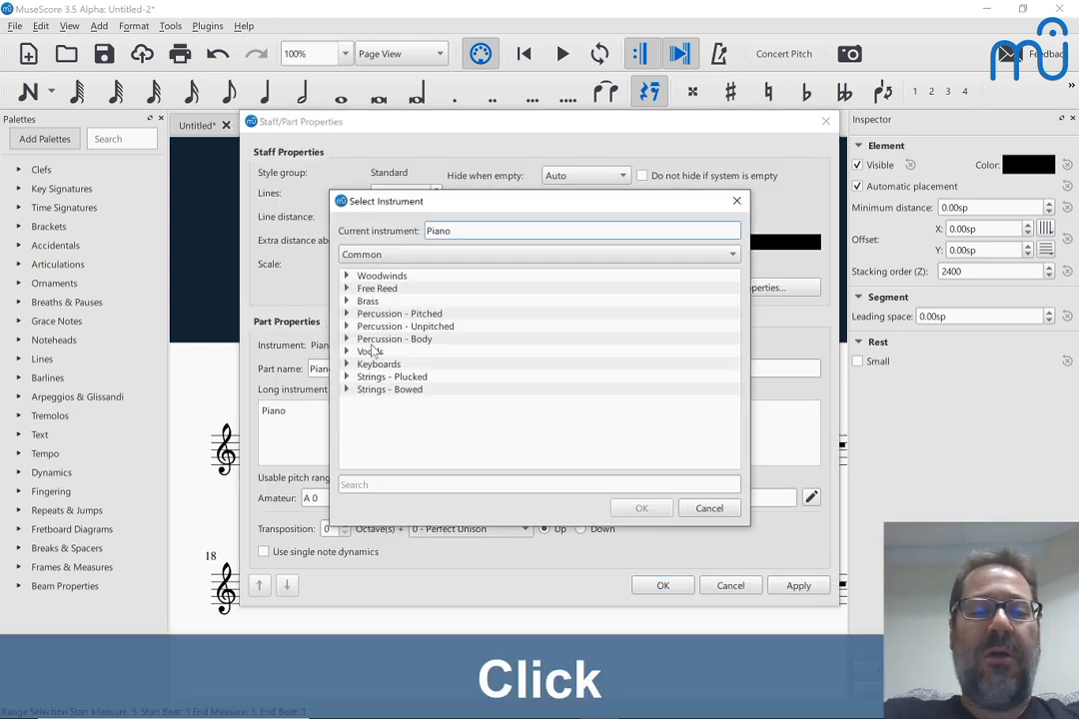
click(346, 276)
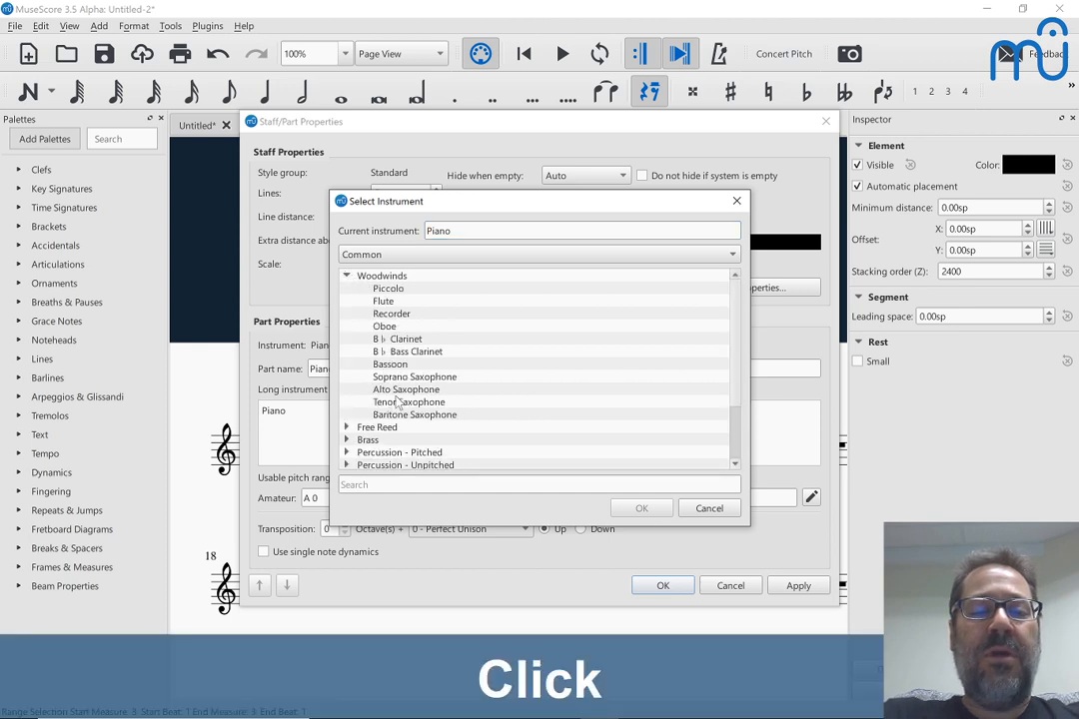
double_click(405, 389)
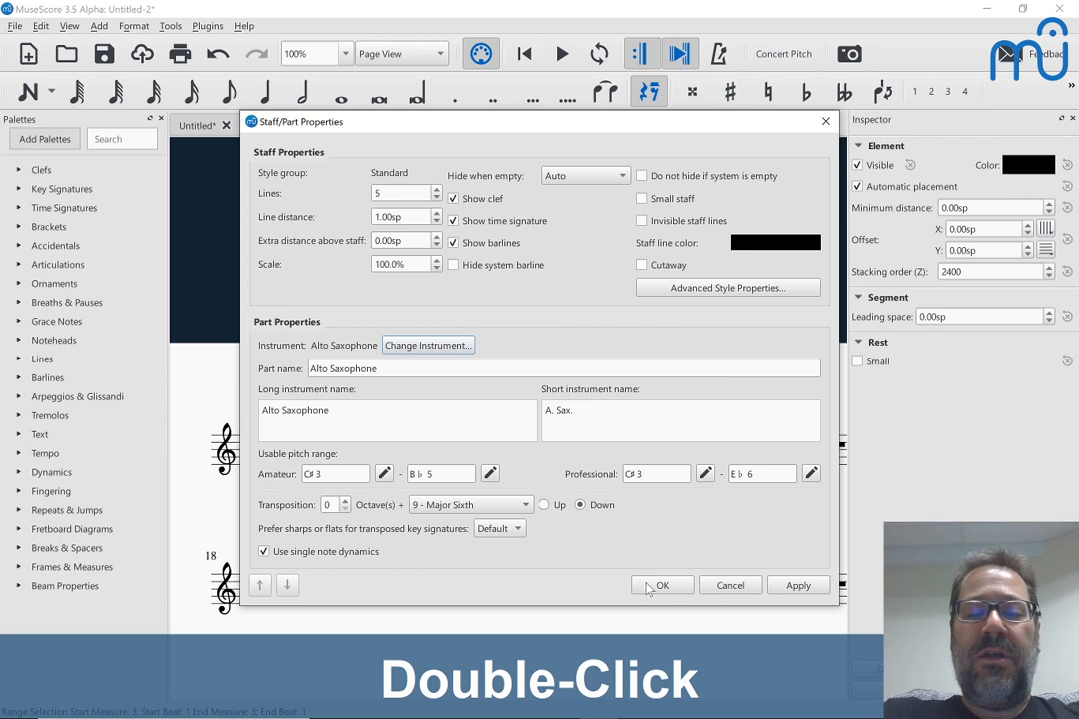
click(651, 586)
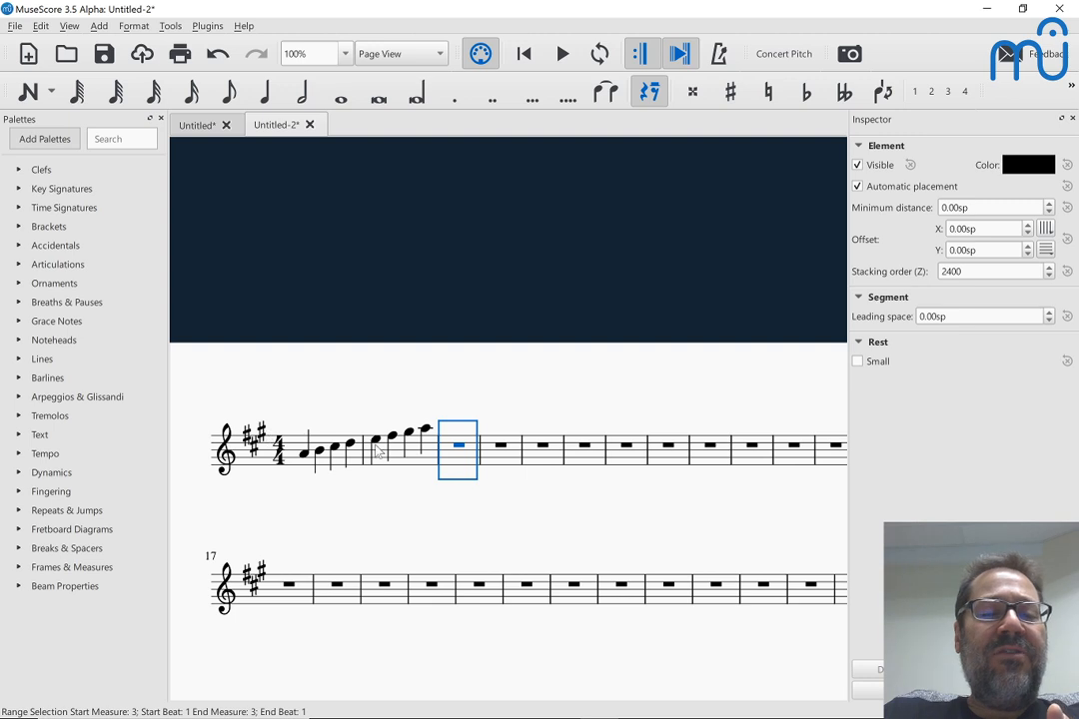
Step: Start quarter-note input at the beginning of measure 4
click(499, 447)
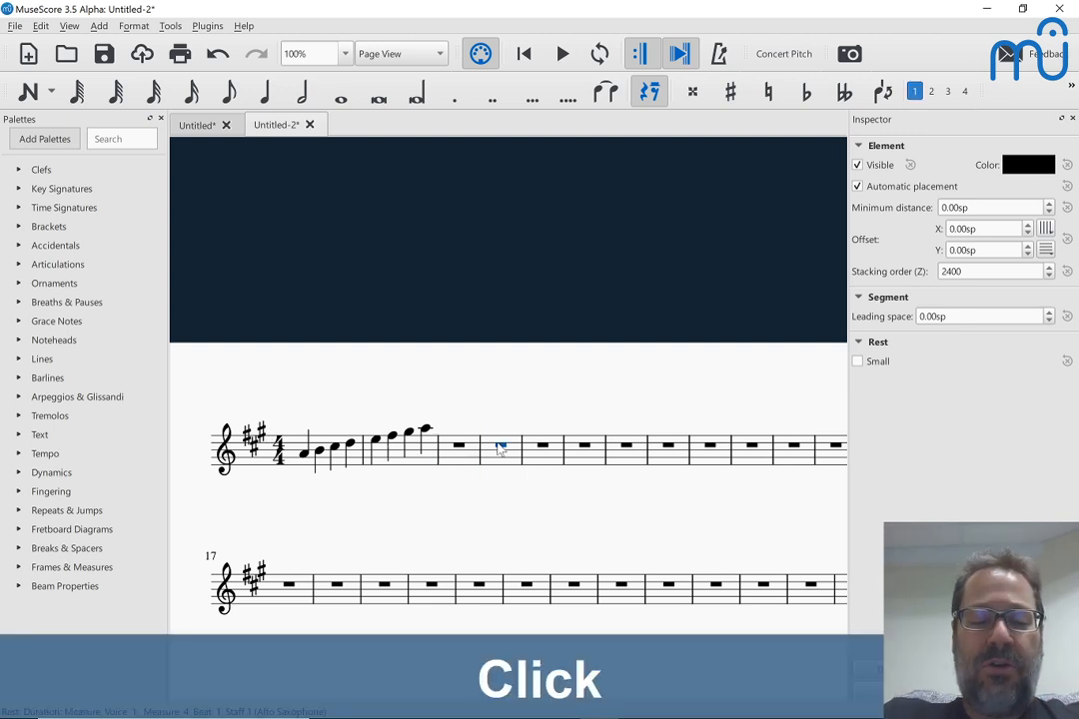
key(n)
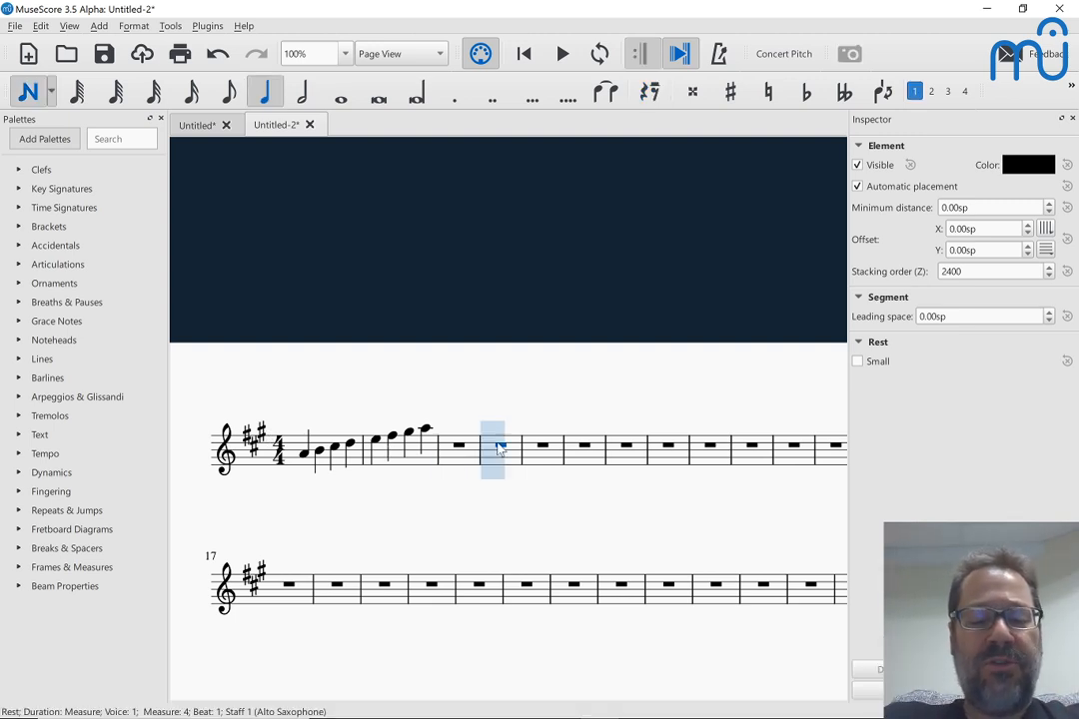
Step: Enter the quarter notes A4, B4, B sharp 4 and C sharp 5 in measure 4
key(a)
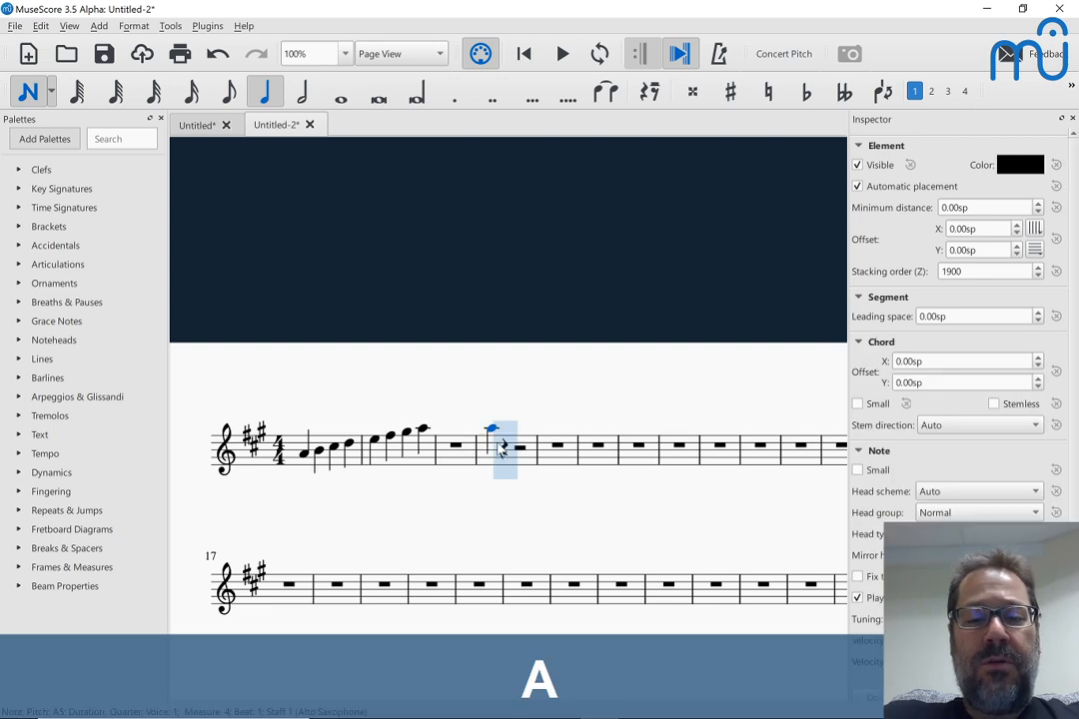
key(ctrl+Down)
key(b)
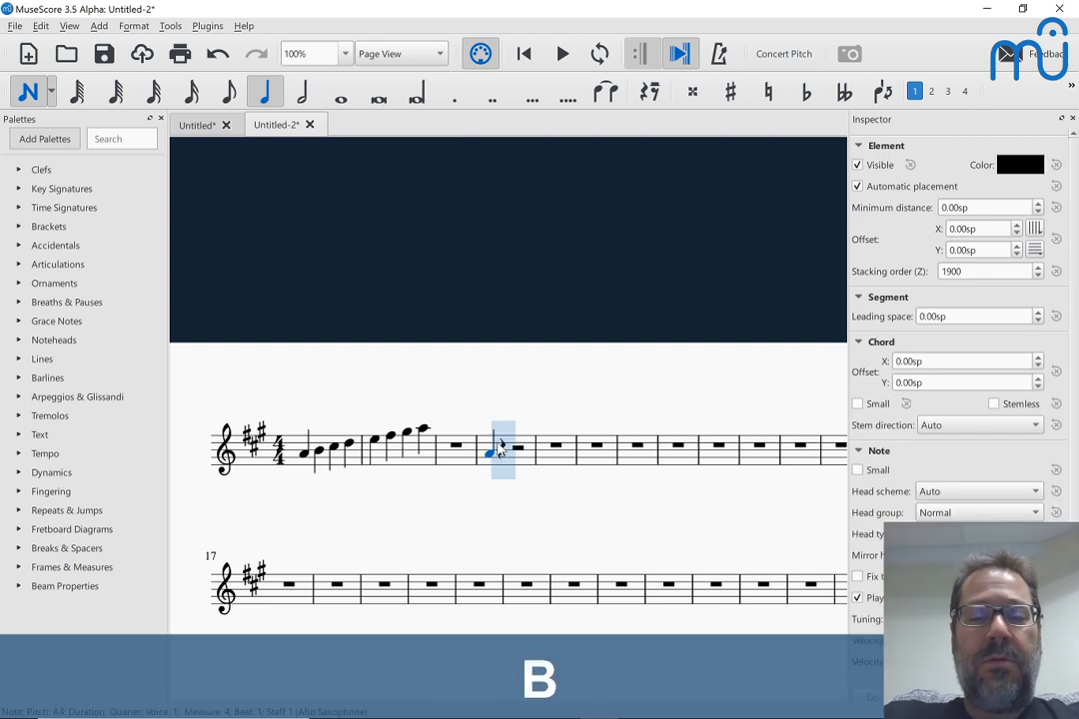
key(b)
key(Up)
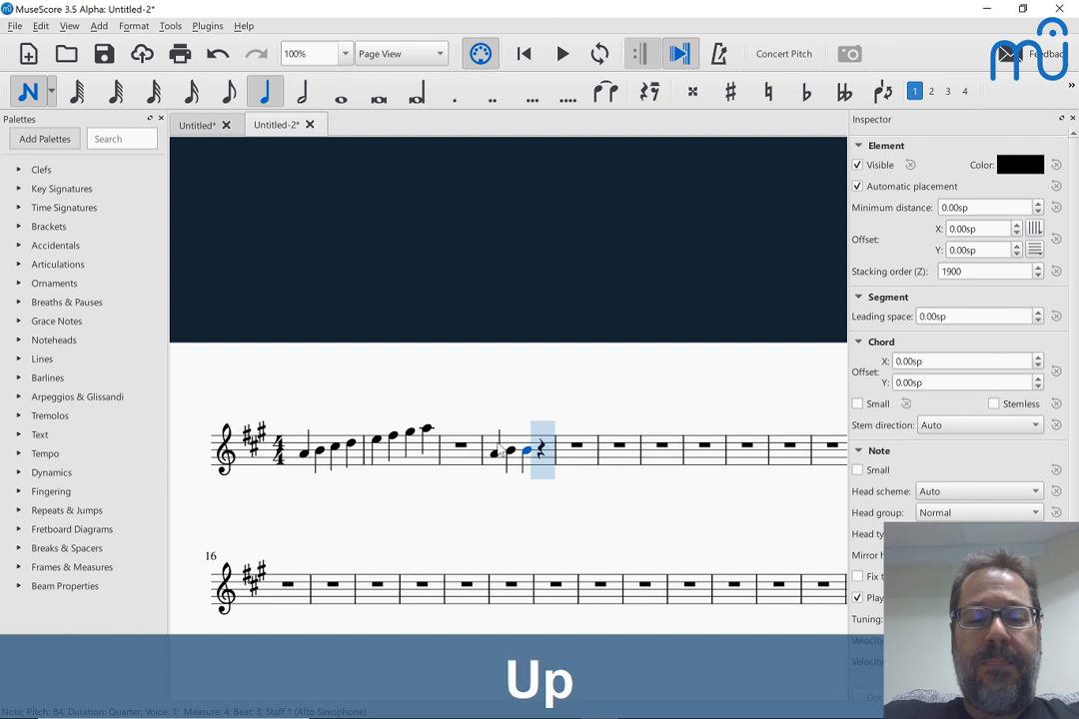
key(c)
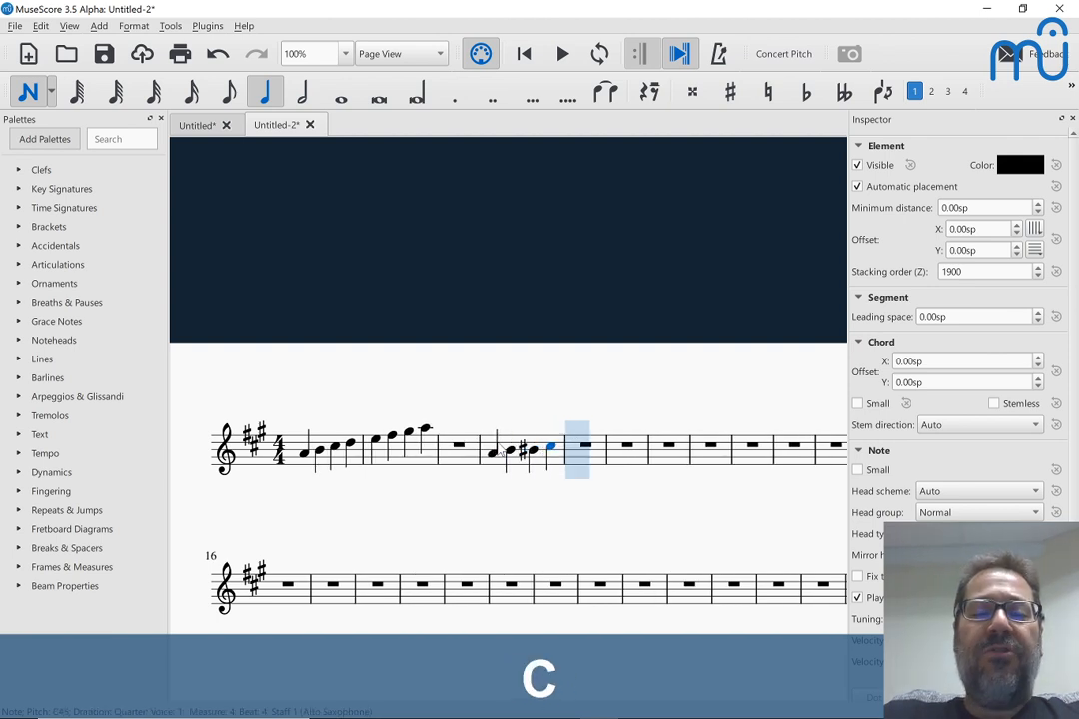
key(Escape)
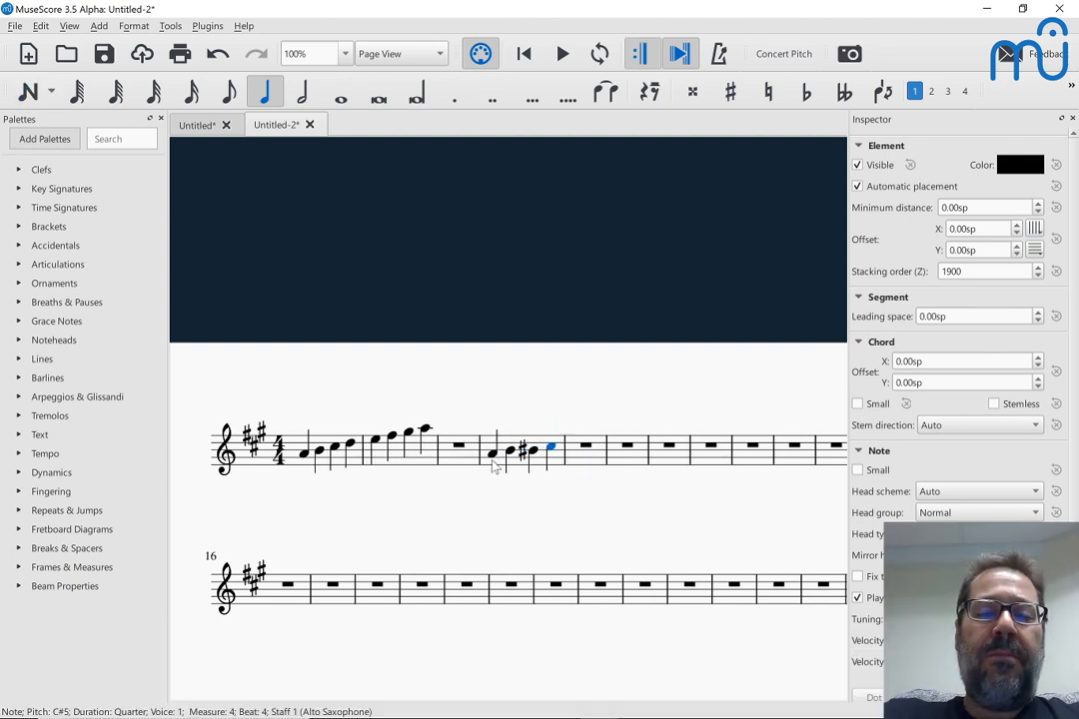
Step: Play back measure 4 from its first note and step through its notes one by one
key(space)
key(space)
click(491, 461)
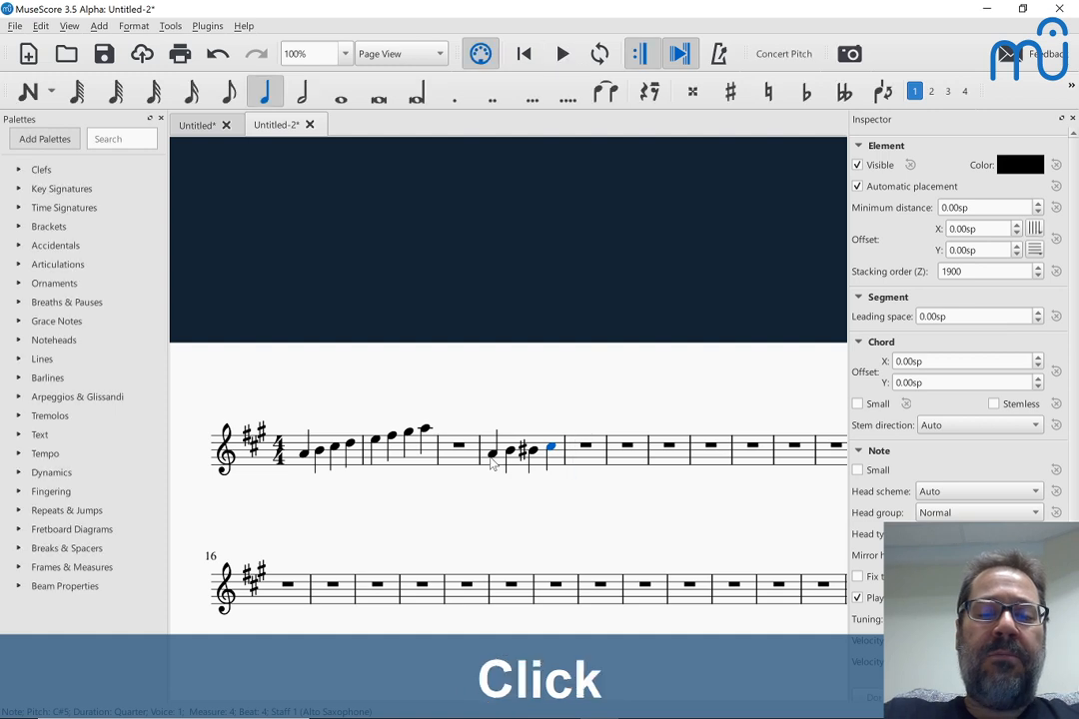
key(space)
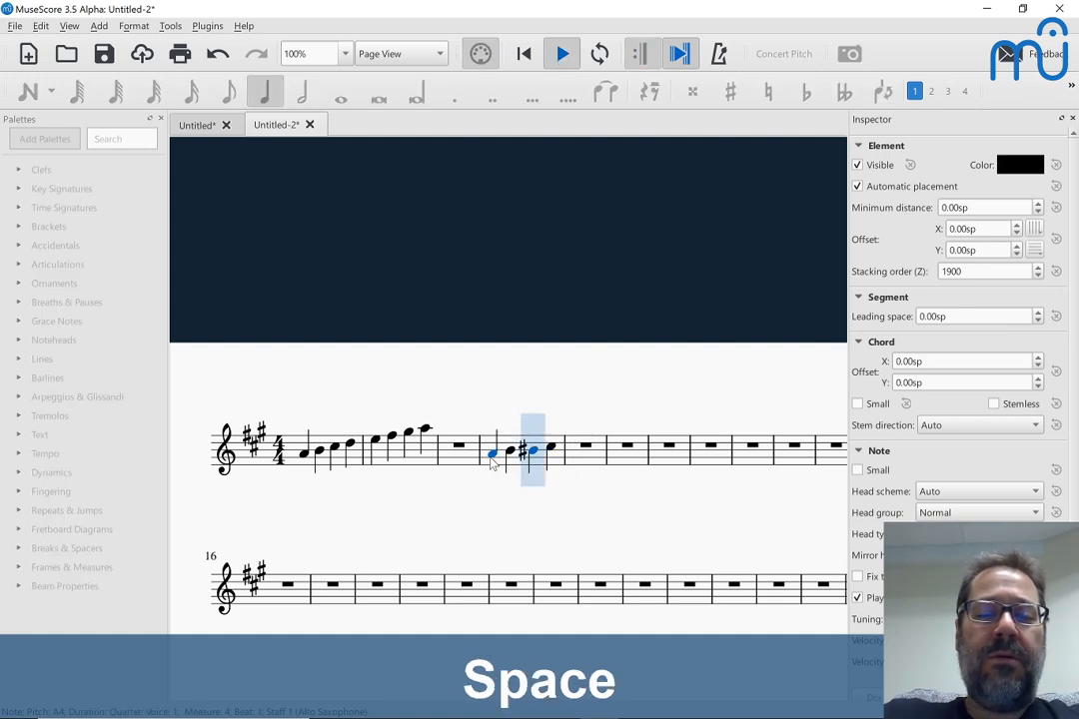
key(space)
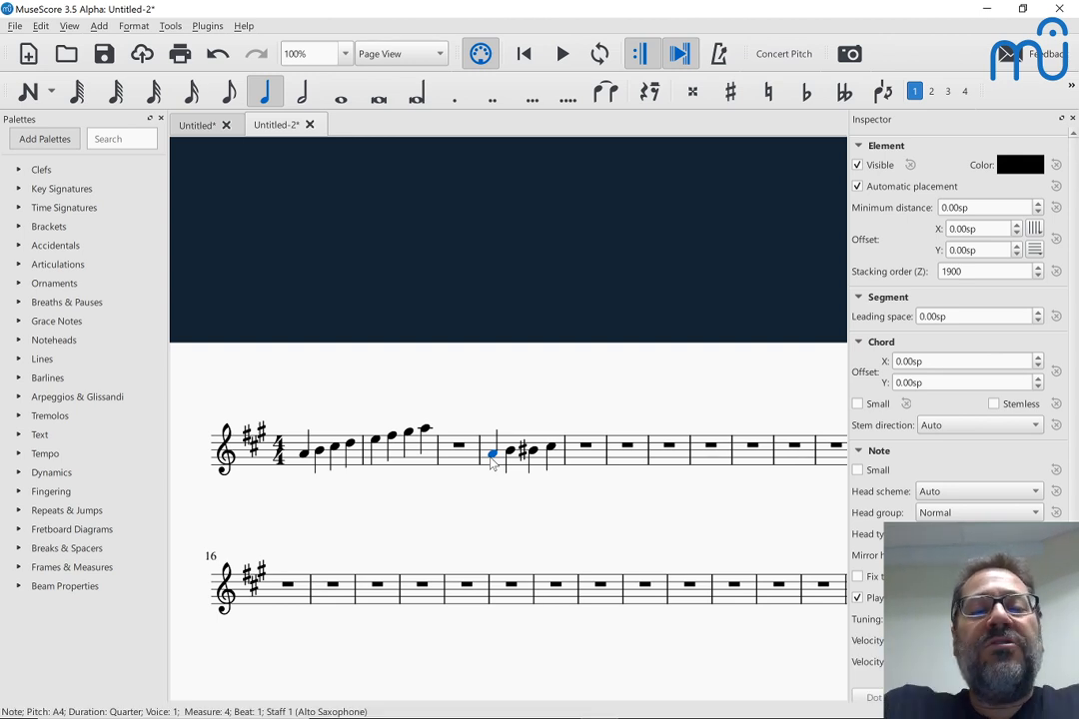
key(Right)
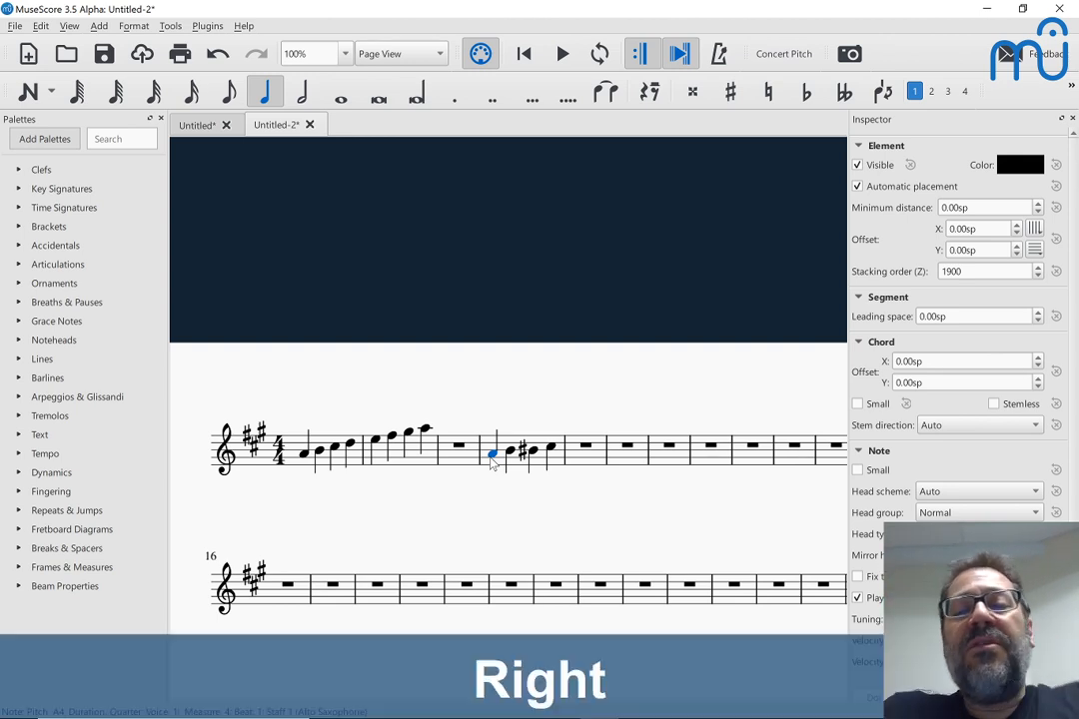
key(Right)
key(Up)
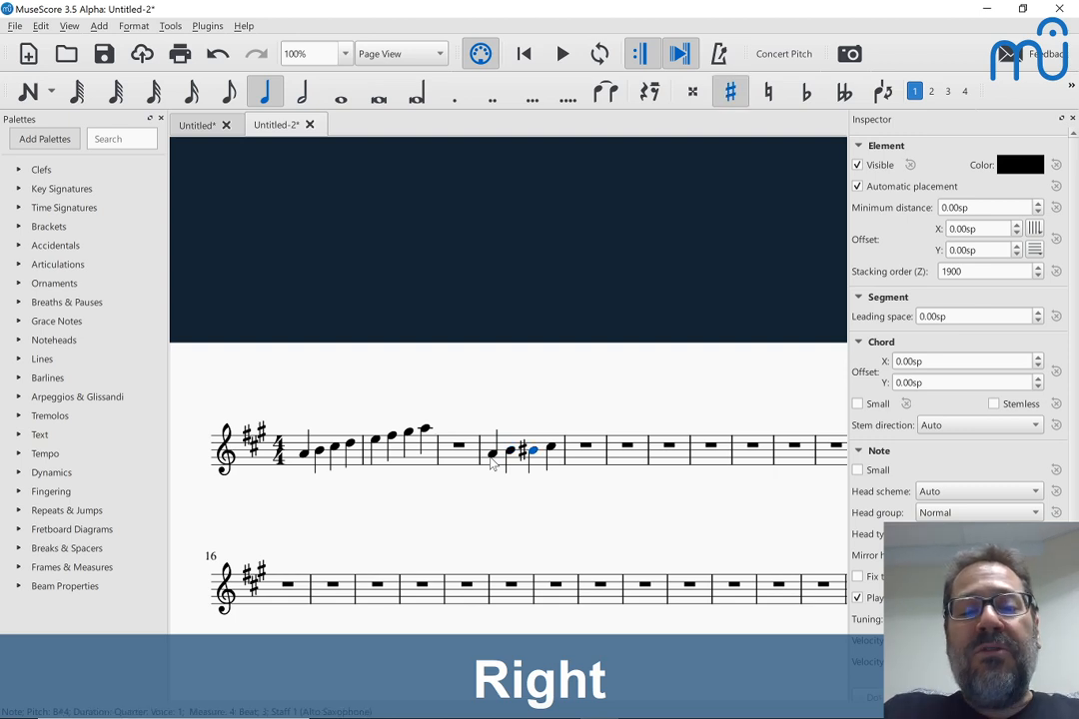
key(Right)
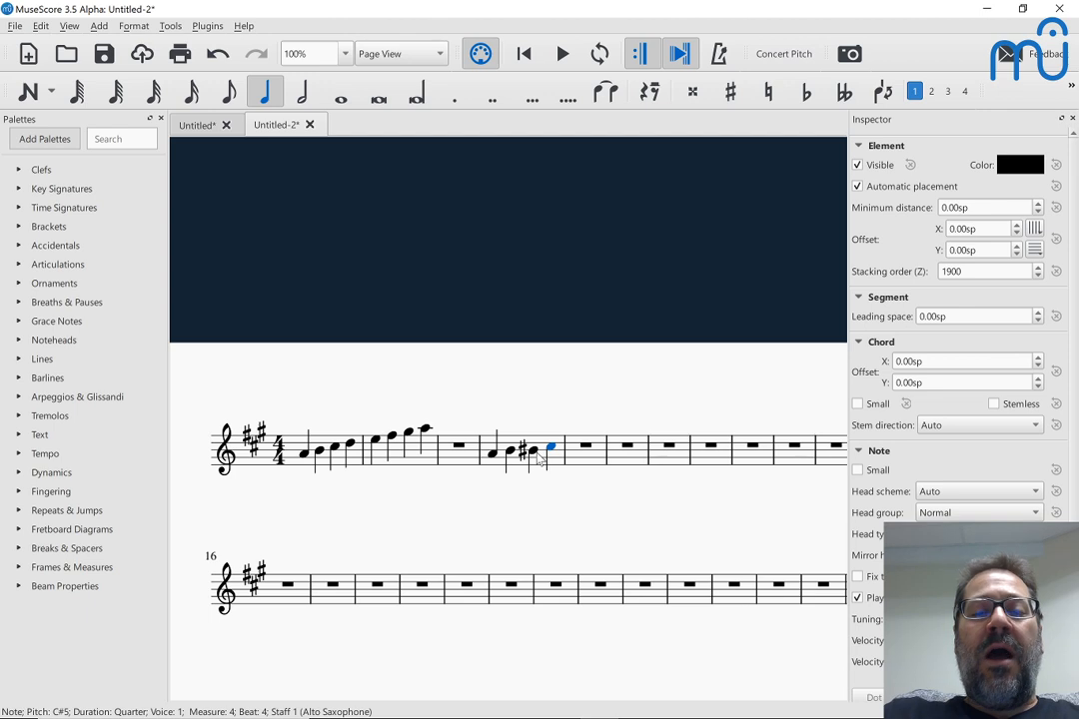
Step: Respell the B sharp in measure 4 enharmonically as C natural and switch it back to B sharp
right_click(540, 457)
click(537, 456)
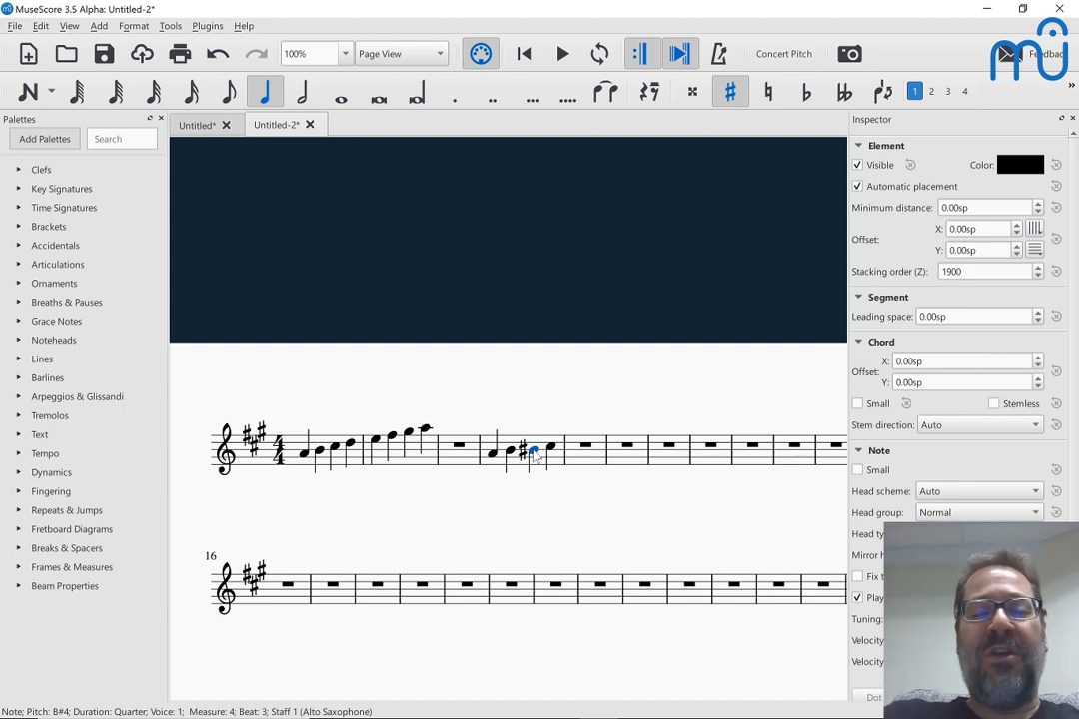
key(j)
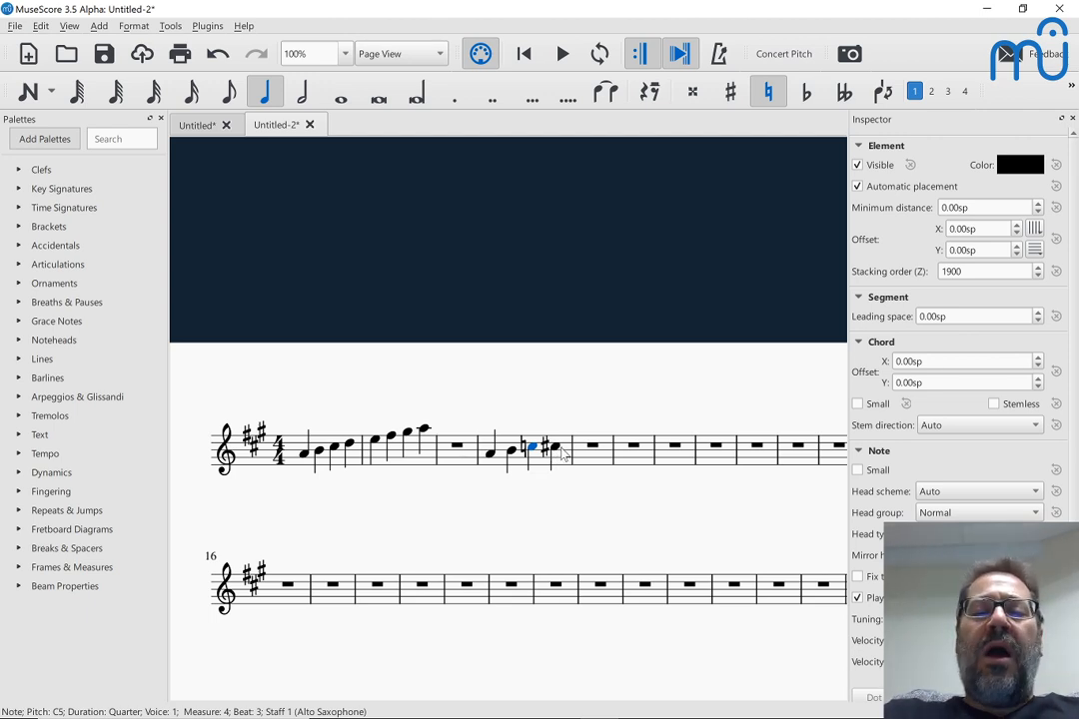
key(j)
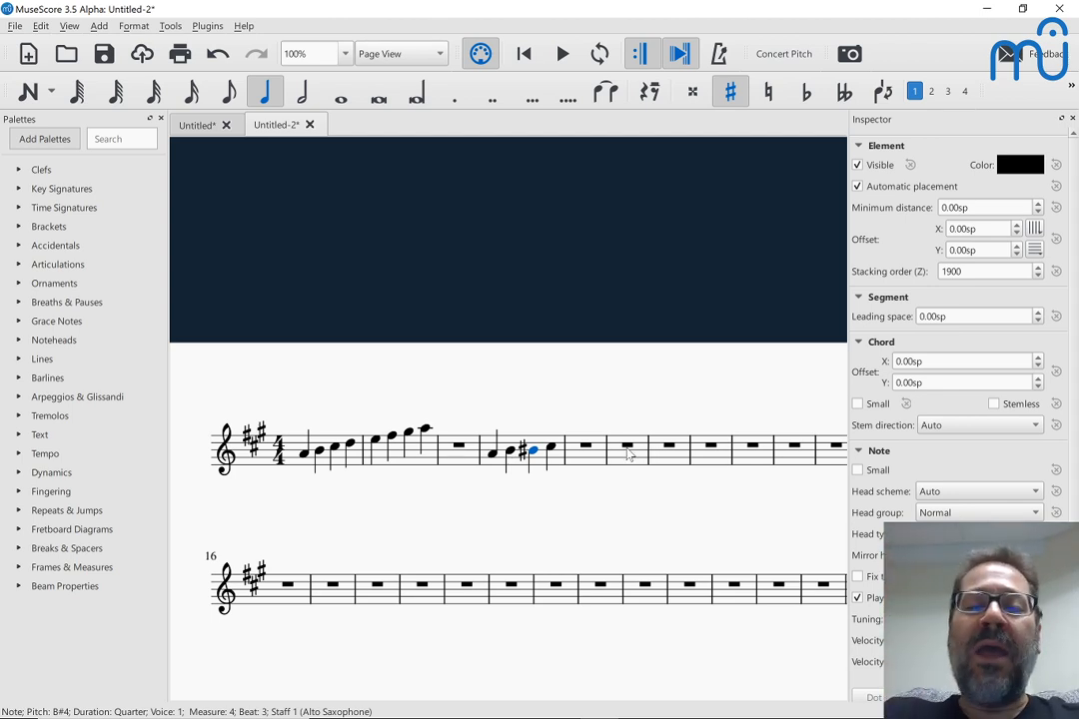
Step: Move the third note of measure 4 up and down by semitones between B and C sharp, ending on B sharp
click(551, 449)
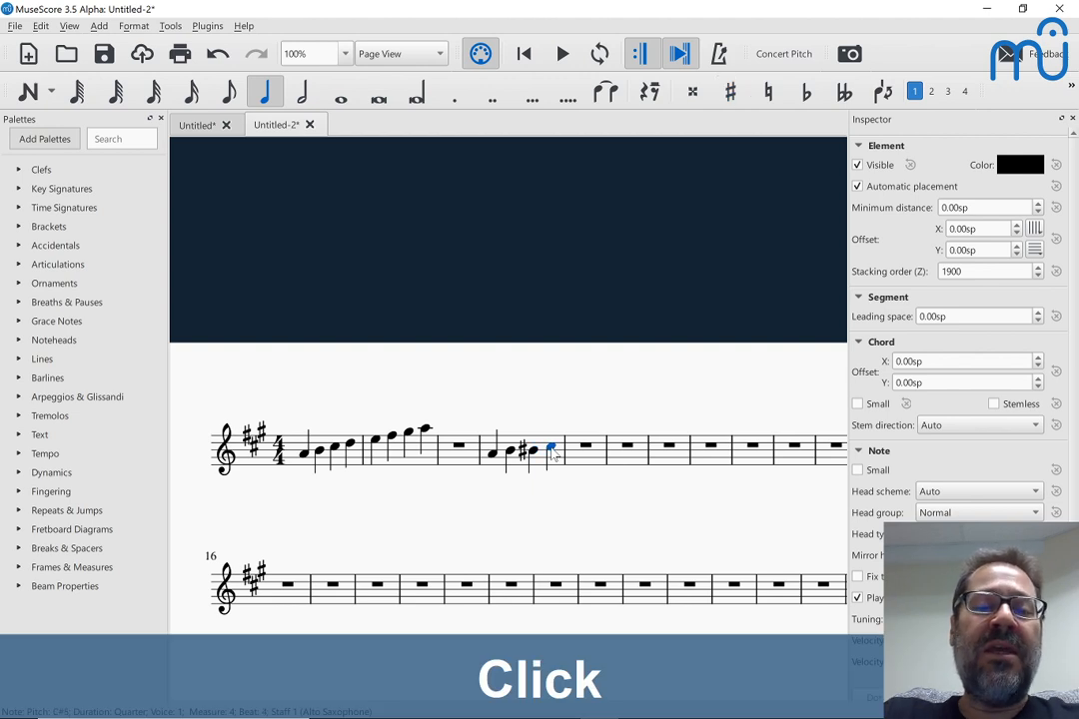
click(531, 450)
key(Up)
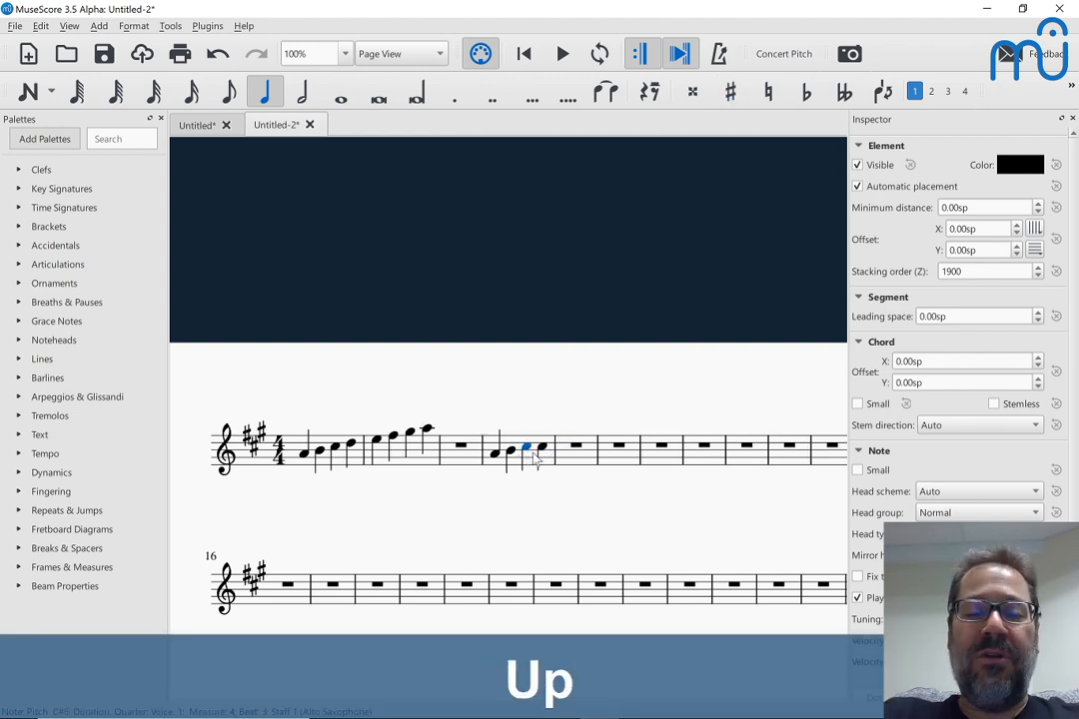
key(Down)
key(Down)
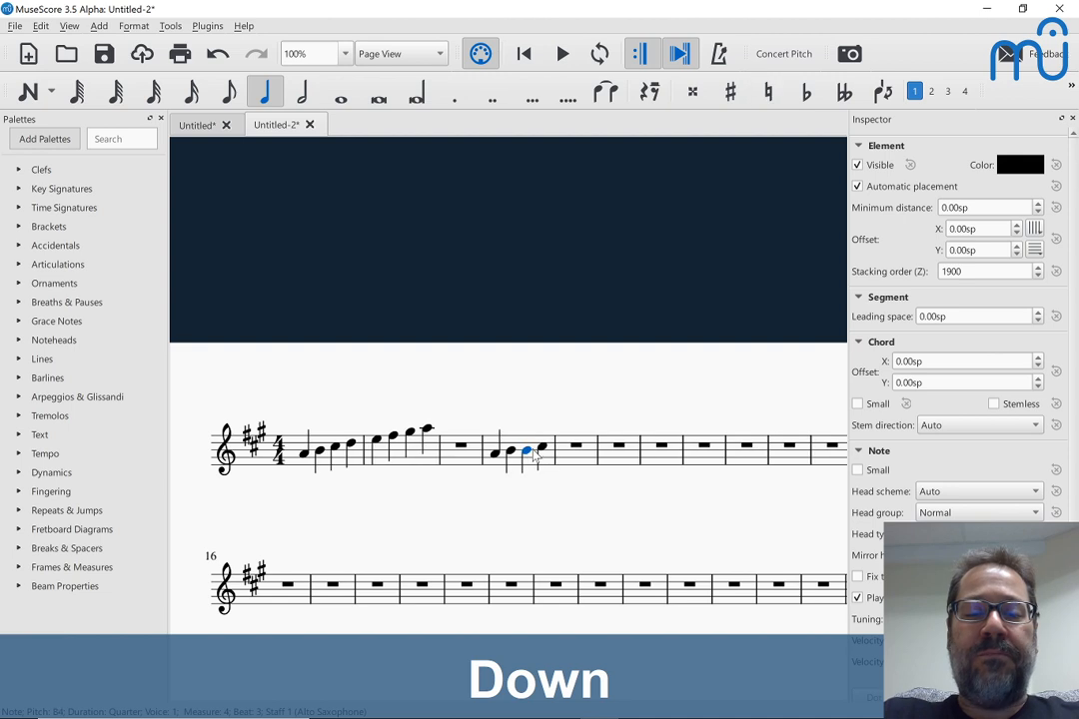
key(Up)
key(Up)
key(Down)
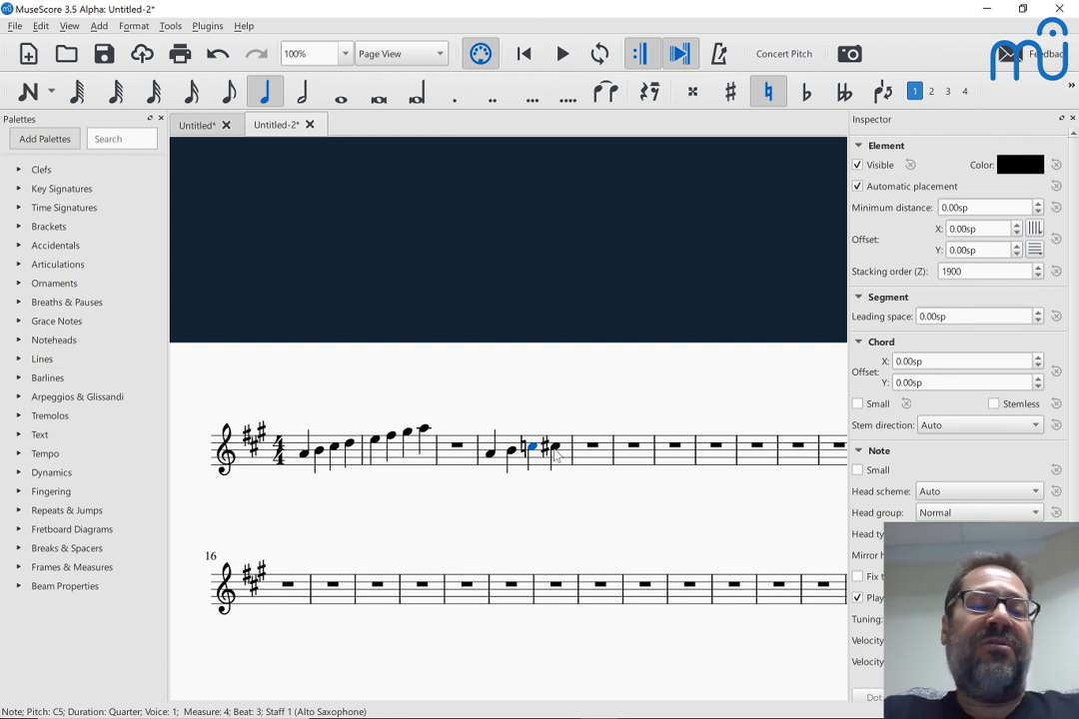
key(Down)
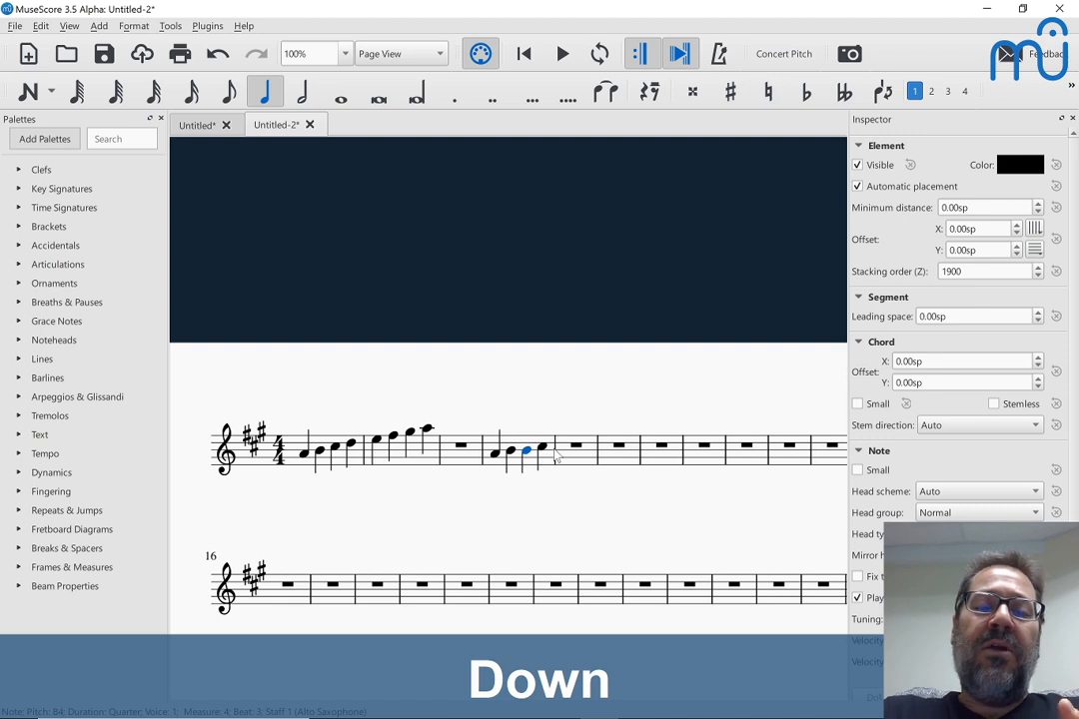
key(Up)
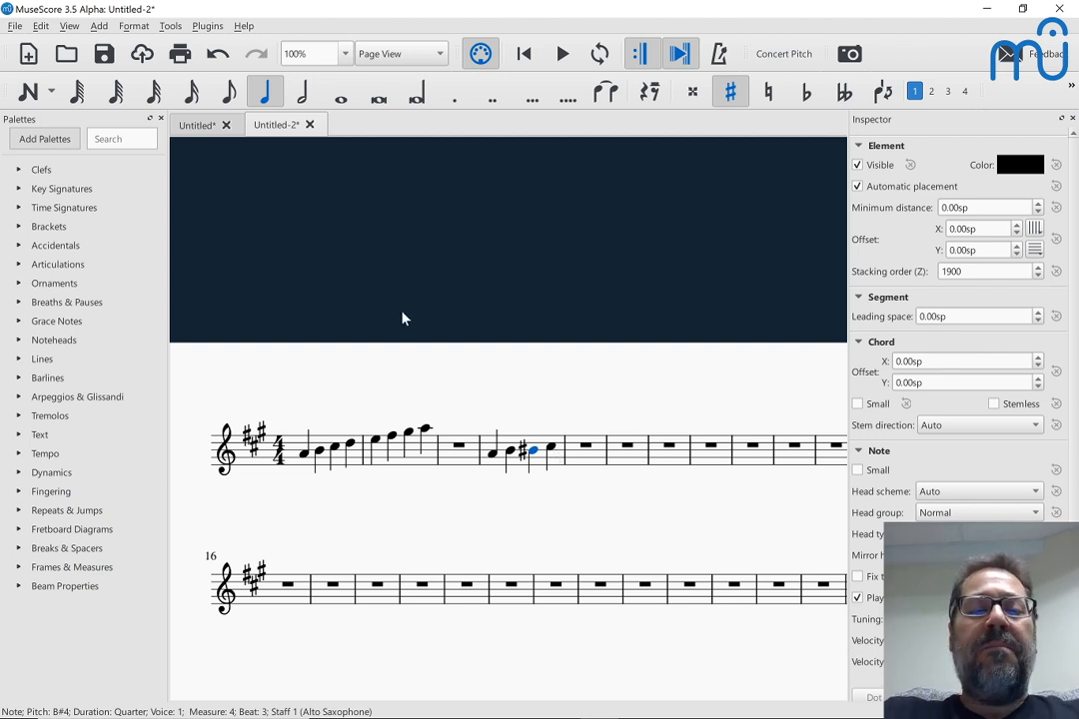
Step: Enter the quarter notes C sharp 5, D5, D sharp 5 and E5 in measure 6
click(627, 447)
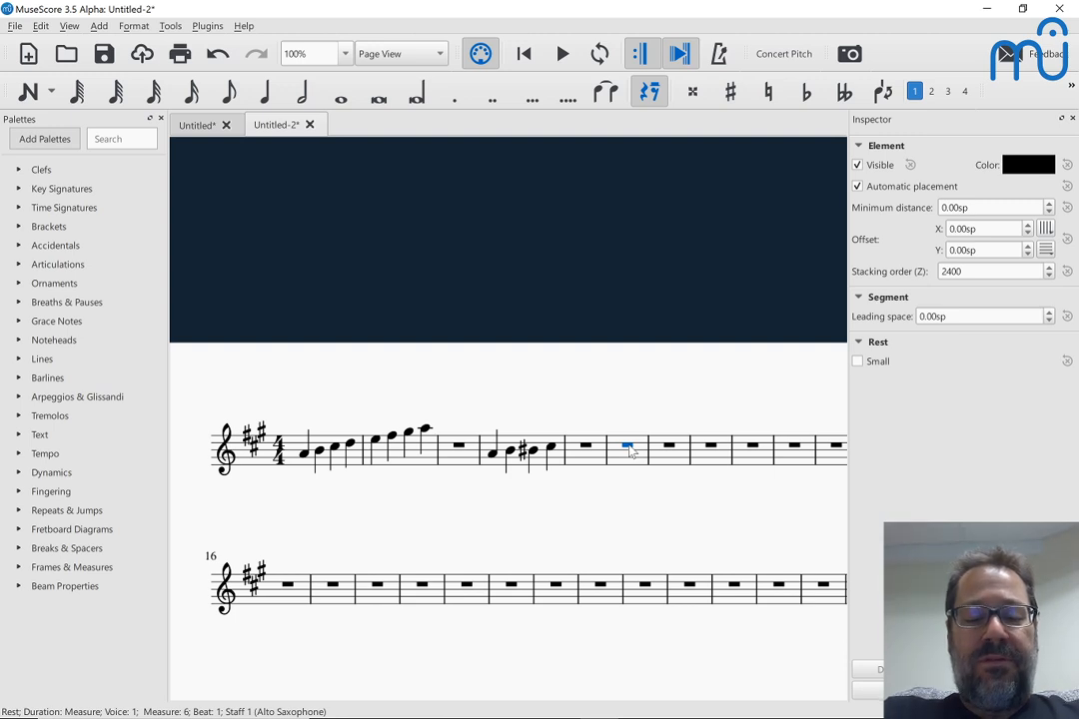
key(c)
key(d)
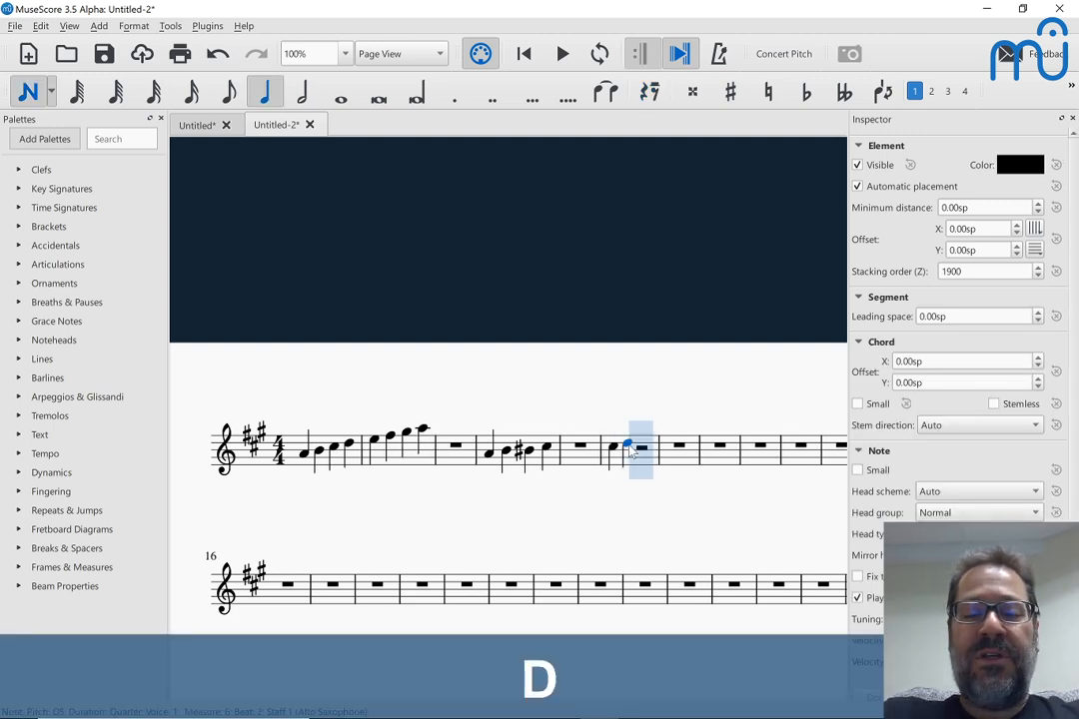
key(d)
key(Up)
key(e)
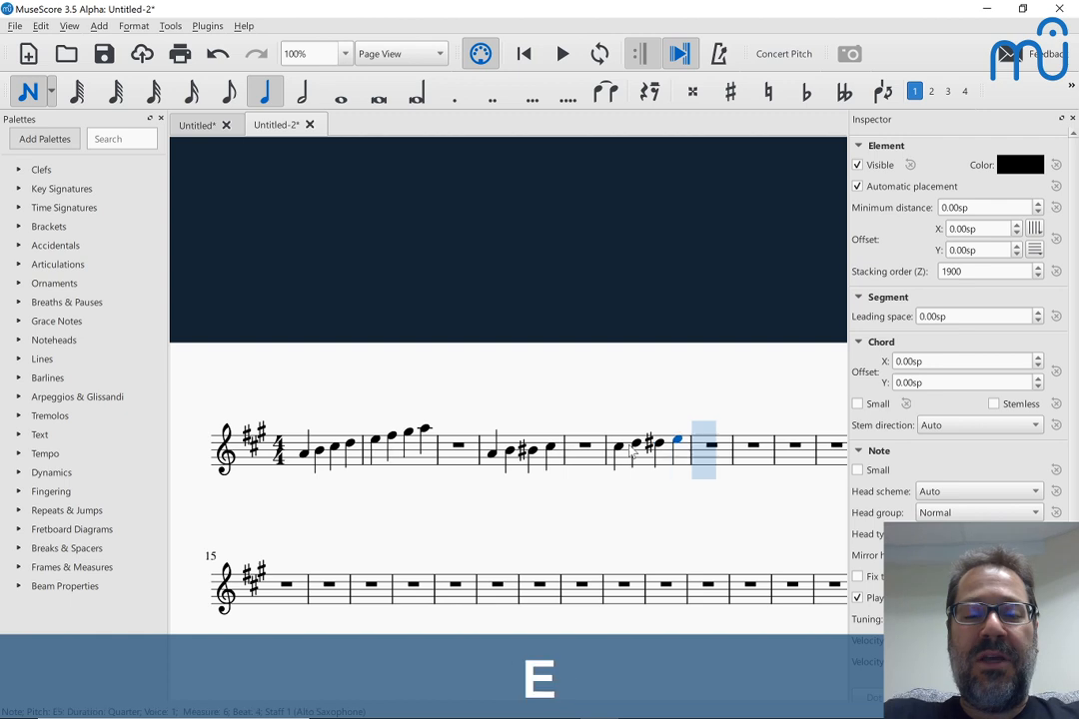
key(Escape)
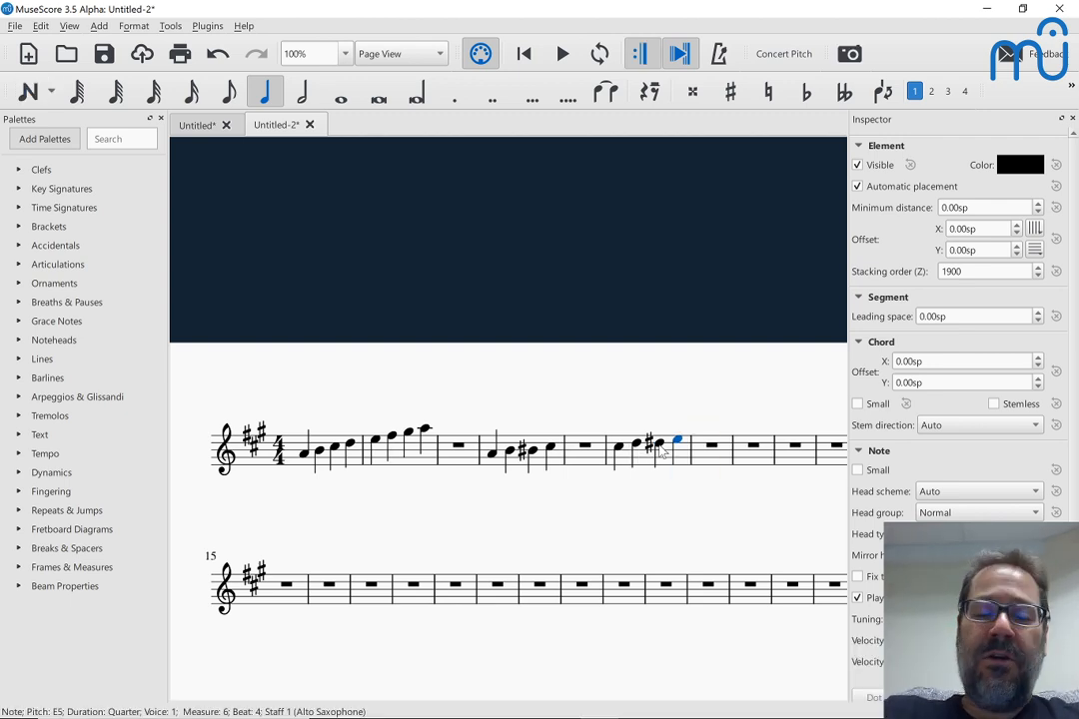
Step: Respell the D sharp in measure 6 enharmonically as E flat and switch it back to D sharp
right_click(660, 447)
click(660, 447)
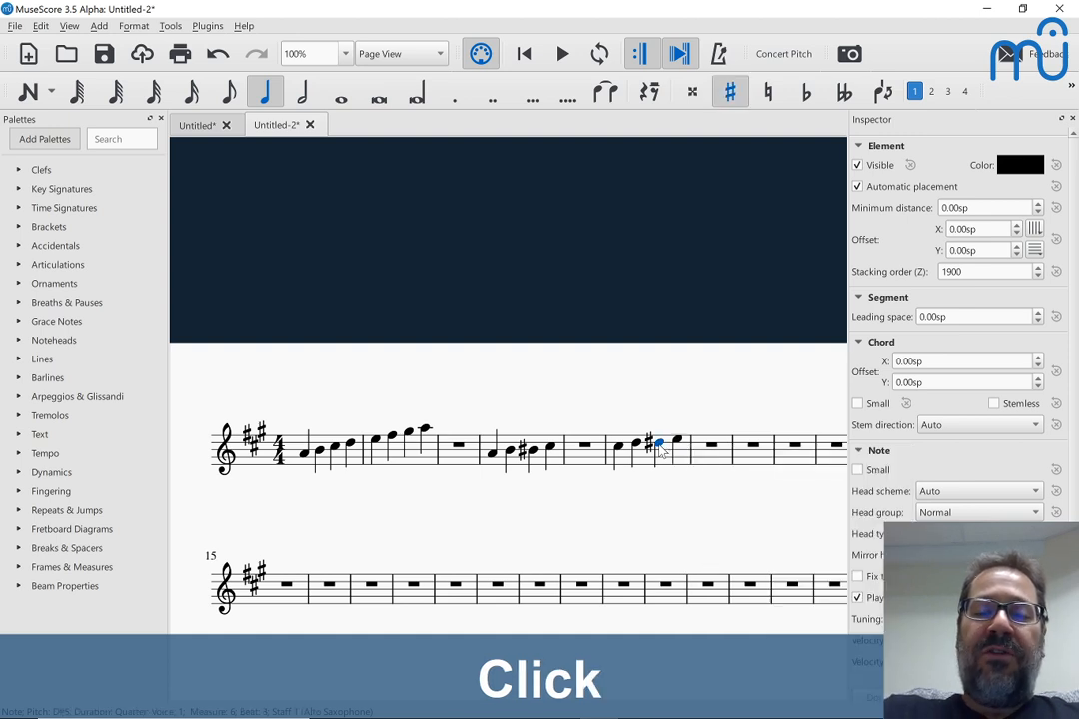
key(j)
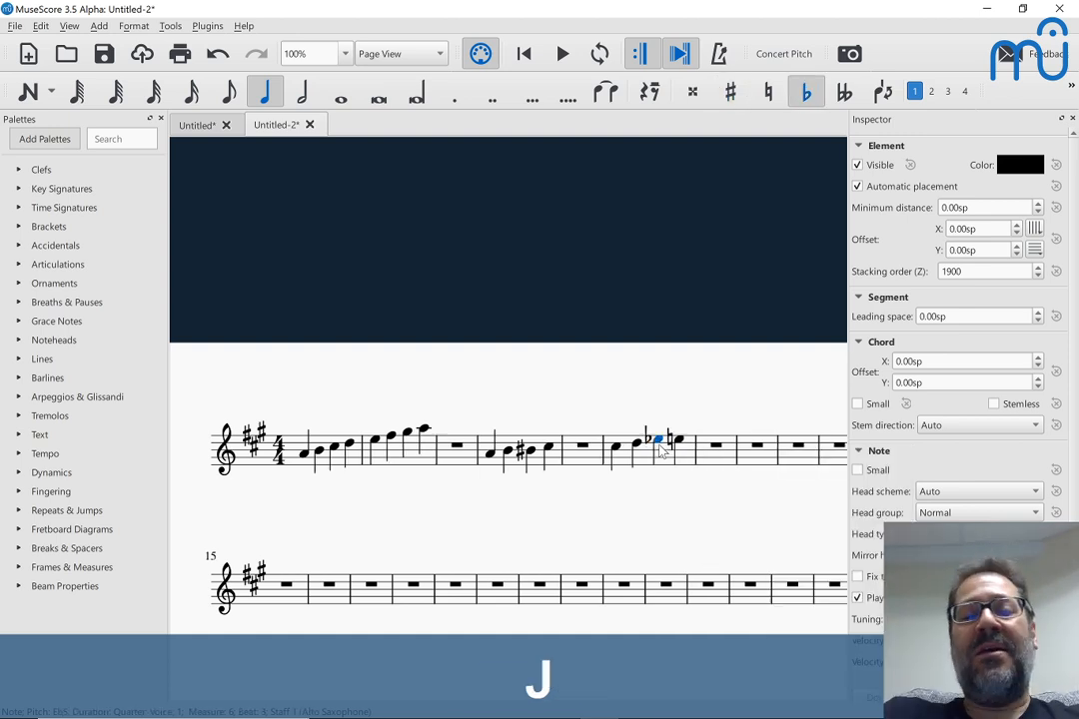
key(j)
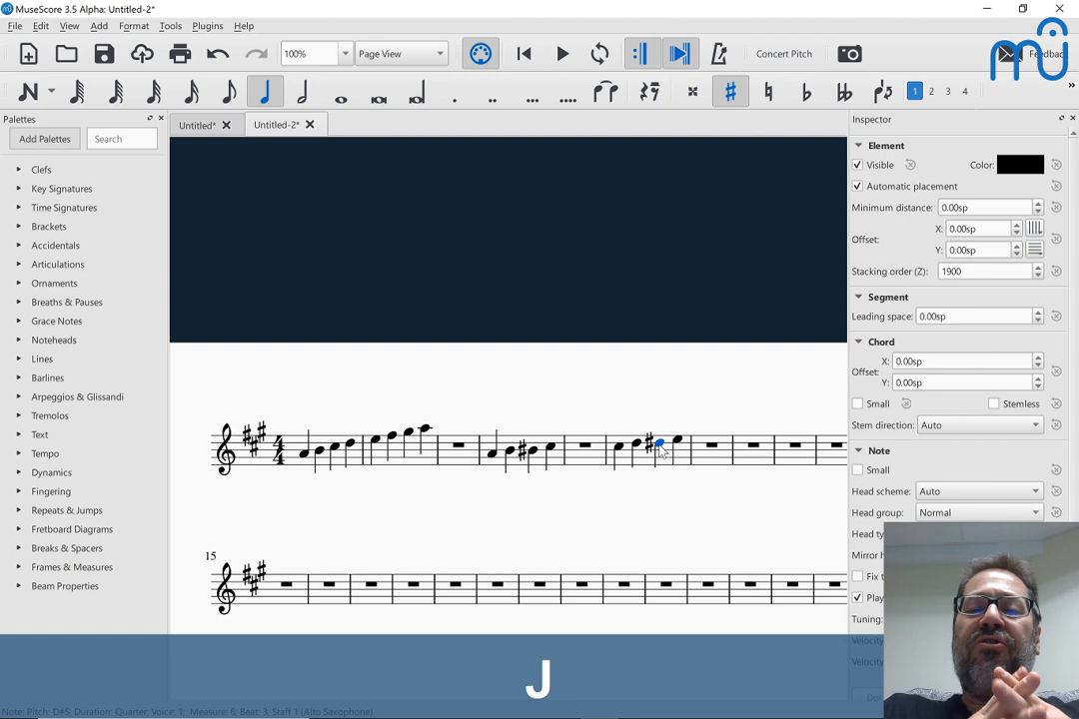
Step: Enter the descending quarter notes E5, E flat 5, D5 and C sharp 5 in measure 8
click(743, 464)
key(n)
key(e)
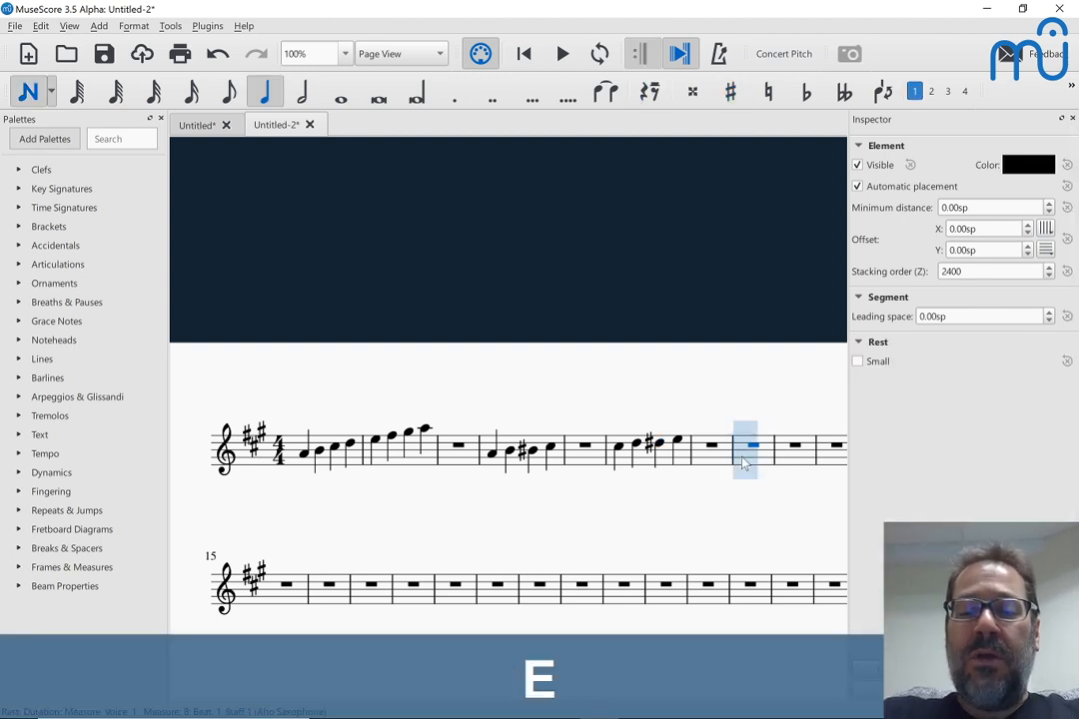
key(e)
key(Down)
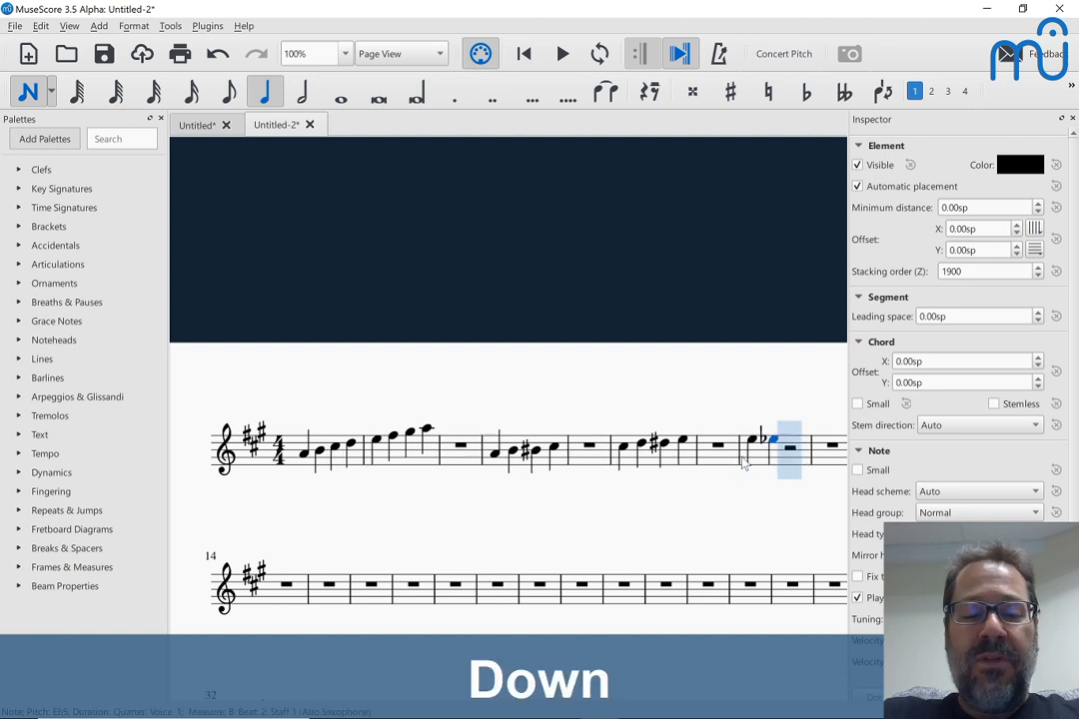
key(d)
key(c)
key(Escape)
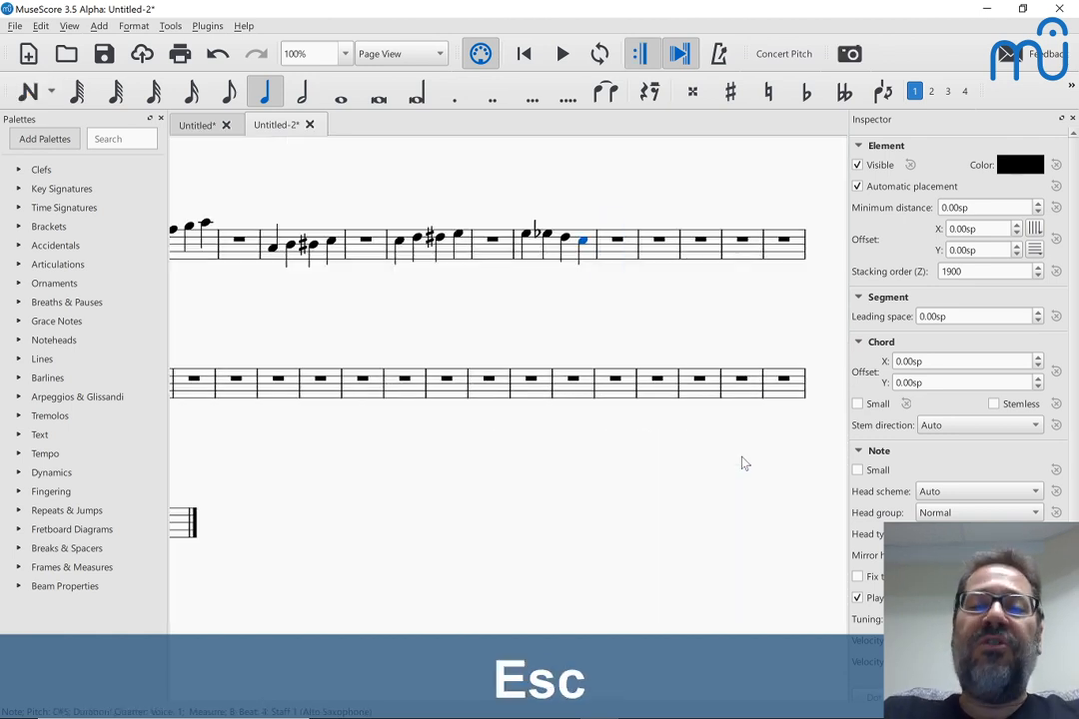
Step: Respell the E flat on beat 2 of measure 8 enharmonically as D sharp
click(546, 233)
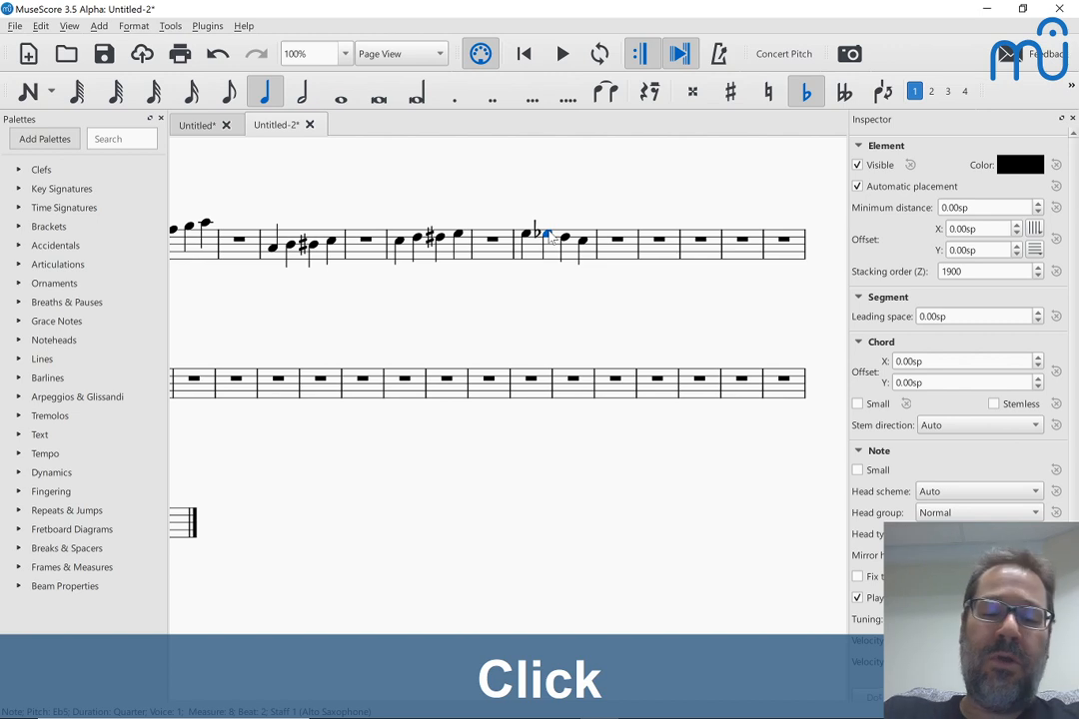
key(j)
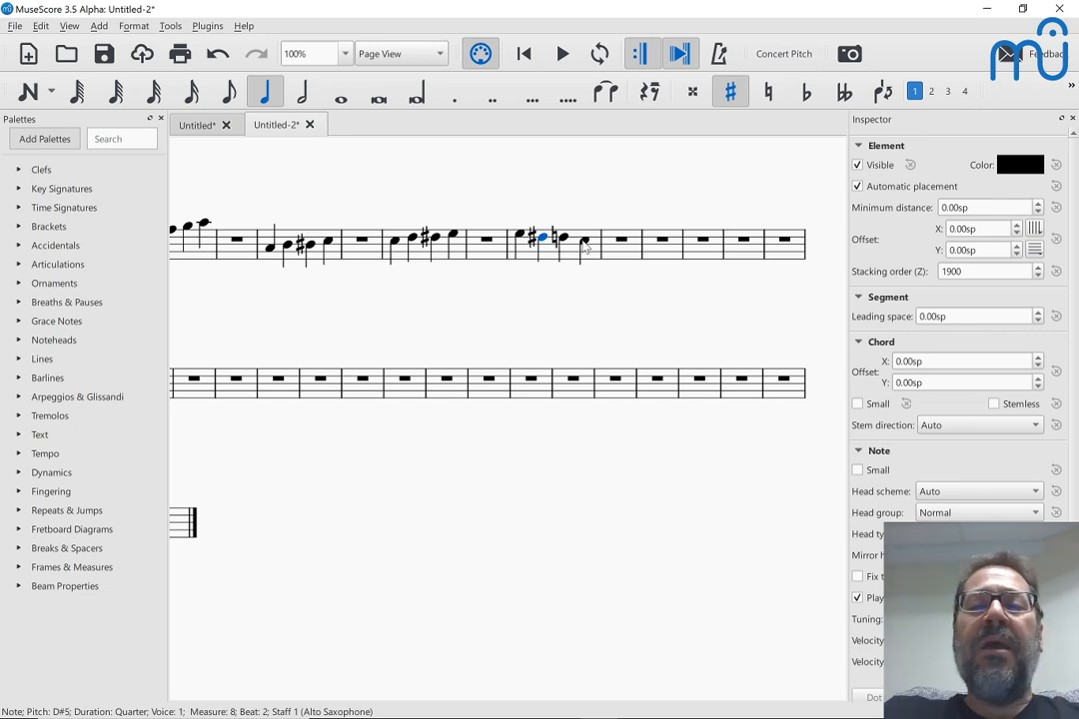
click(661, 242)
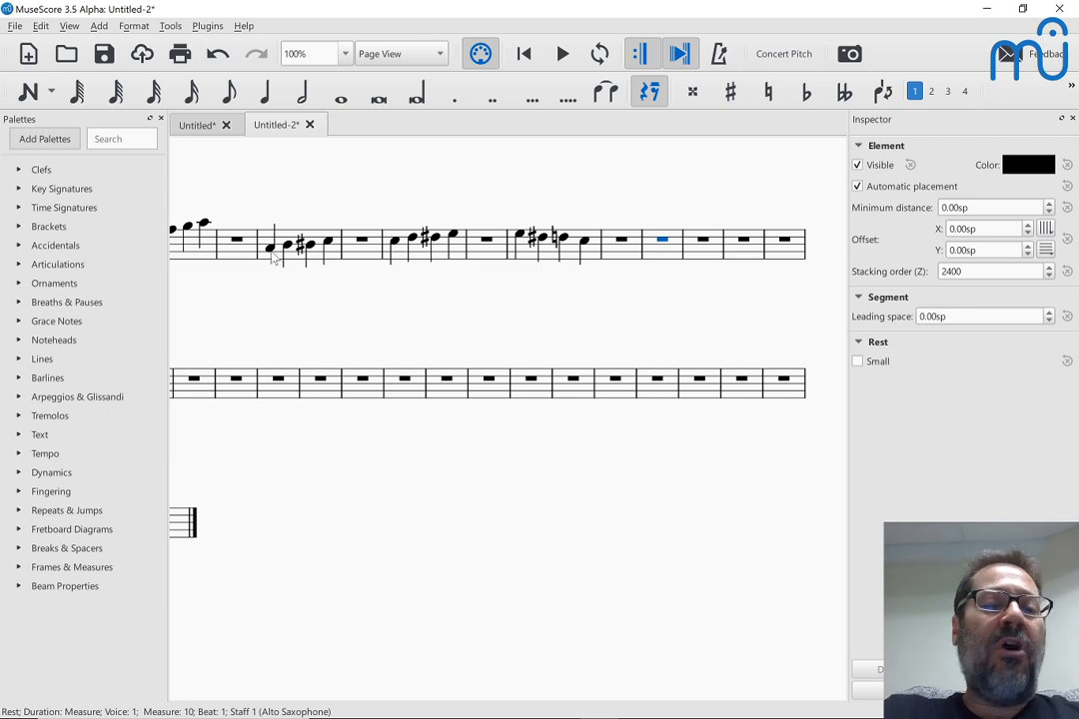
Step: Add the chord symbol A above the first note of measure 4
click(270, 255)
key(ctrl+k)
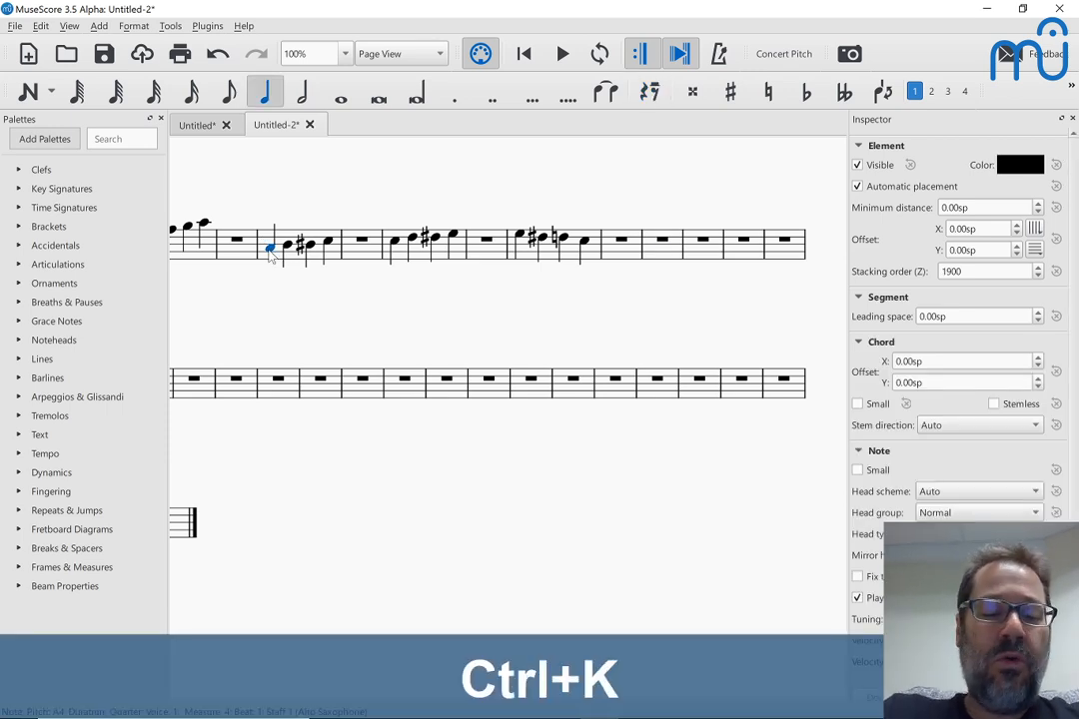
text(A)
key(Escape)
click(270, 253)
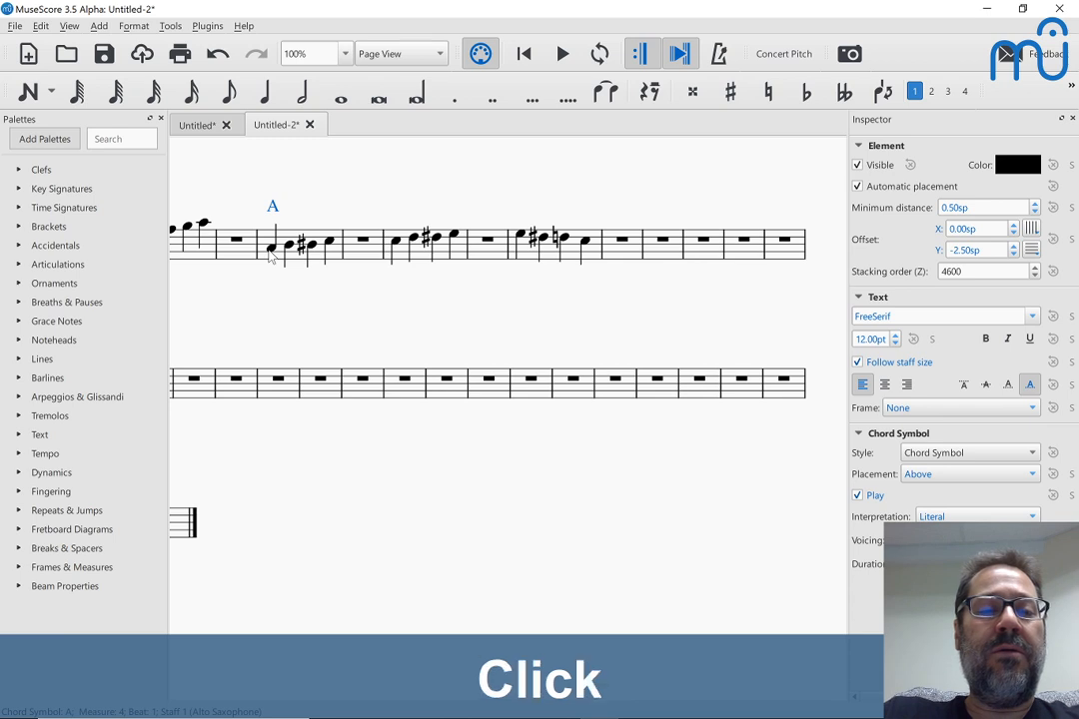
Step: Play back measure 4 from its first note to hear the melody together with the A chord symbol
key(space)
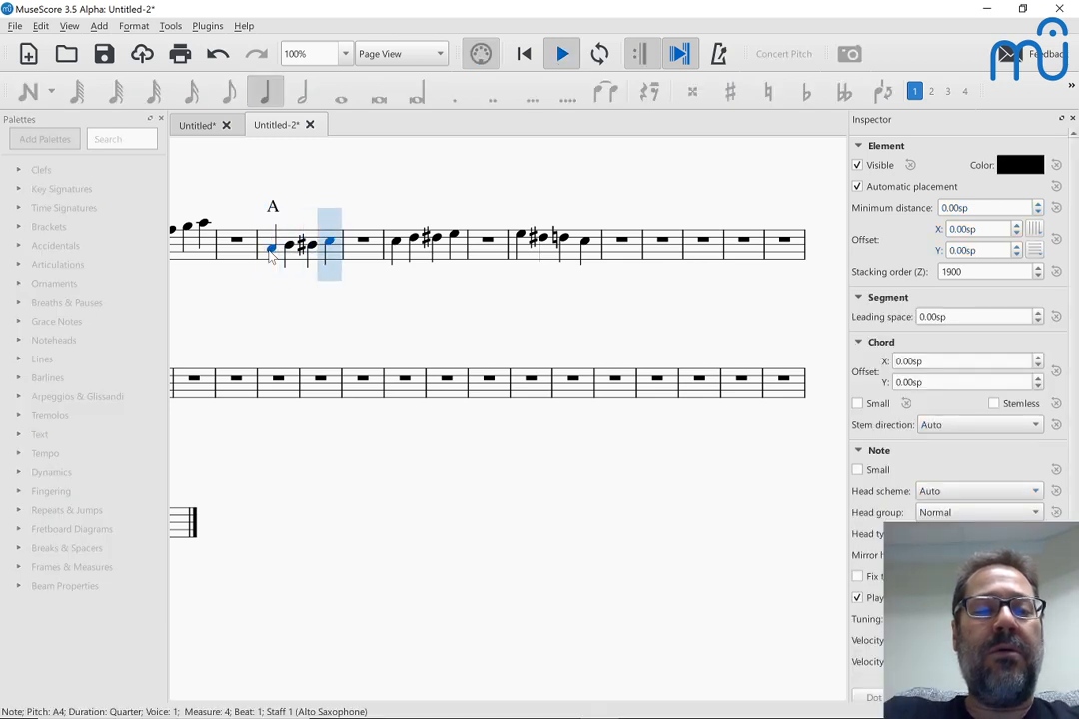
key(space)
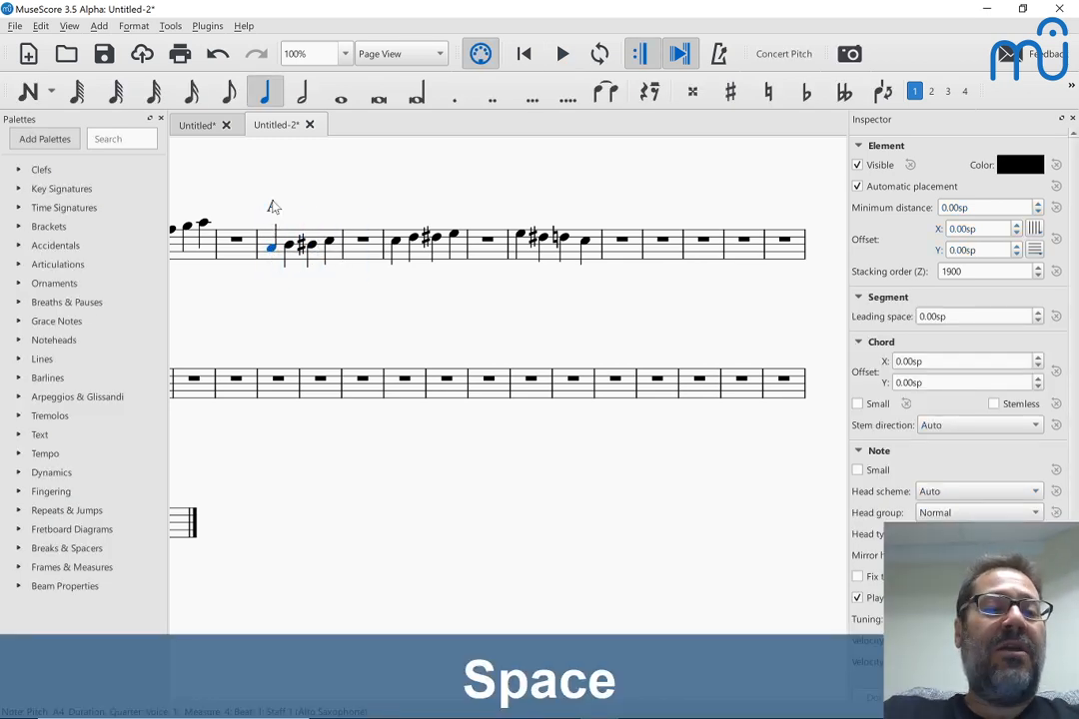
click(273, 207)
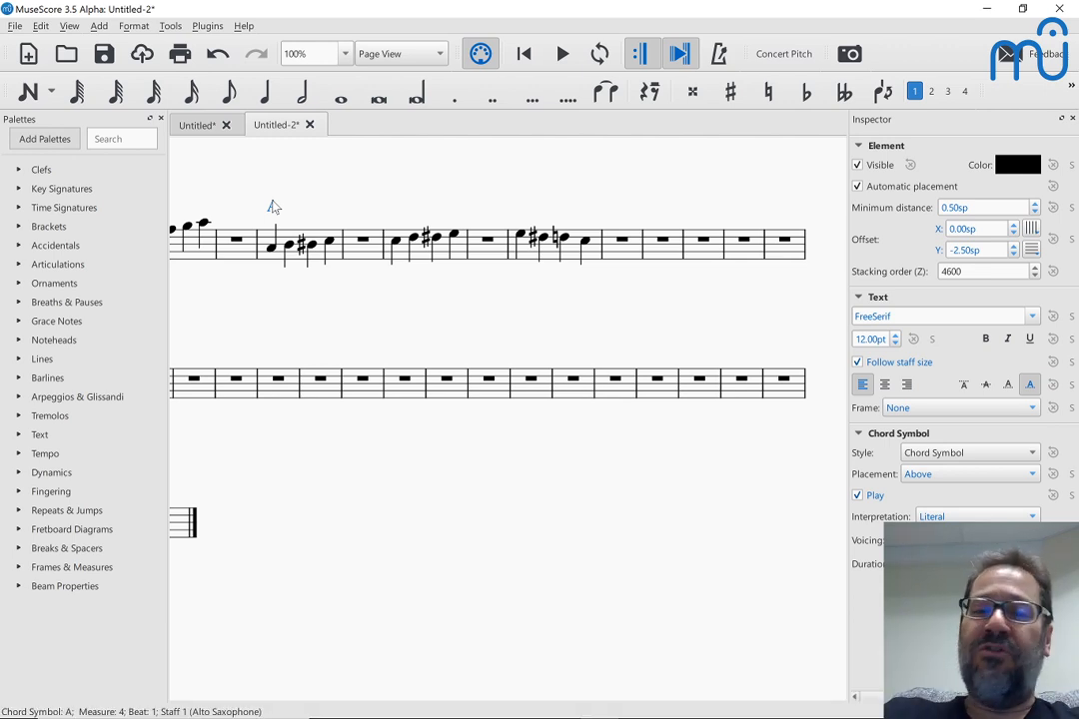
click(270, 250)
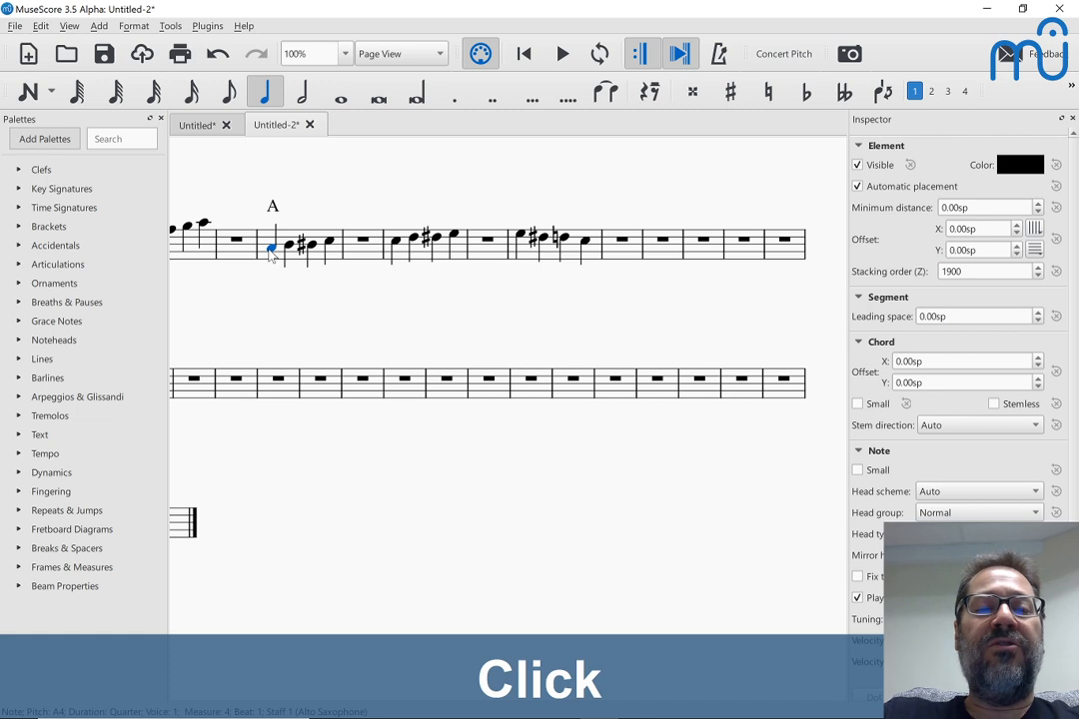
key(space)
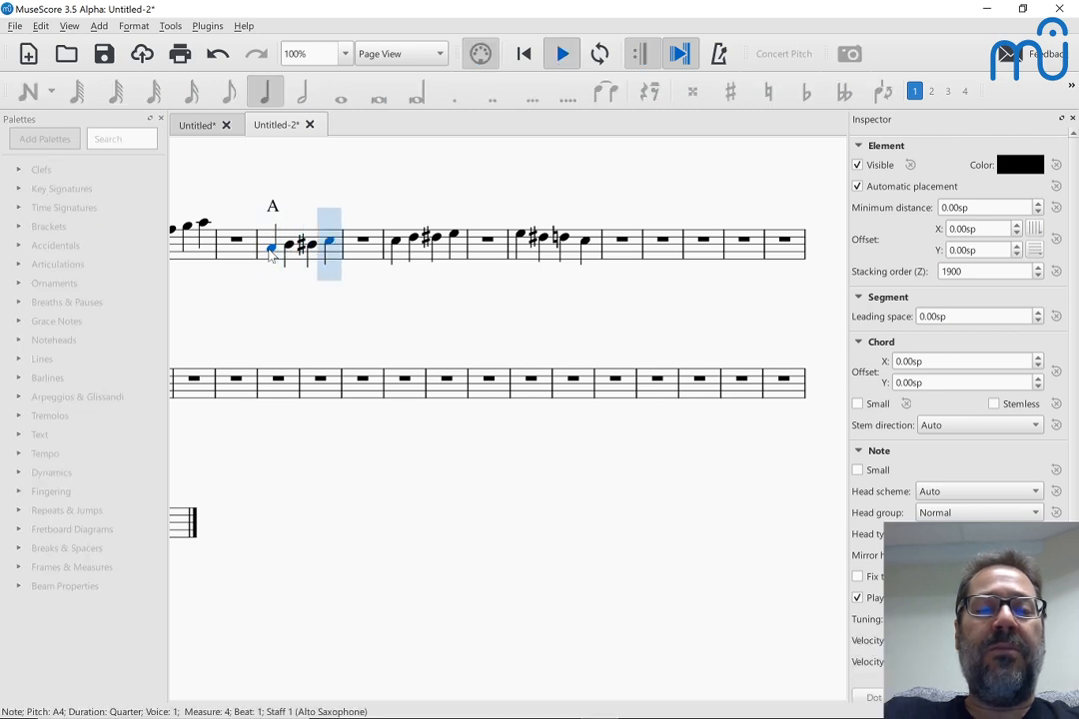
key(space)
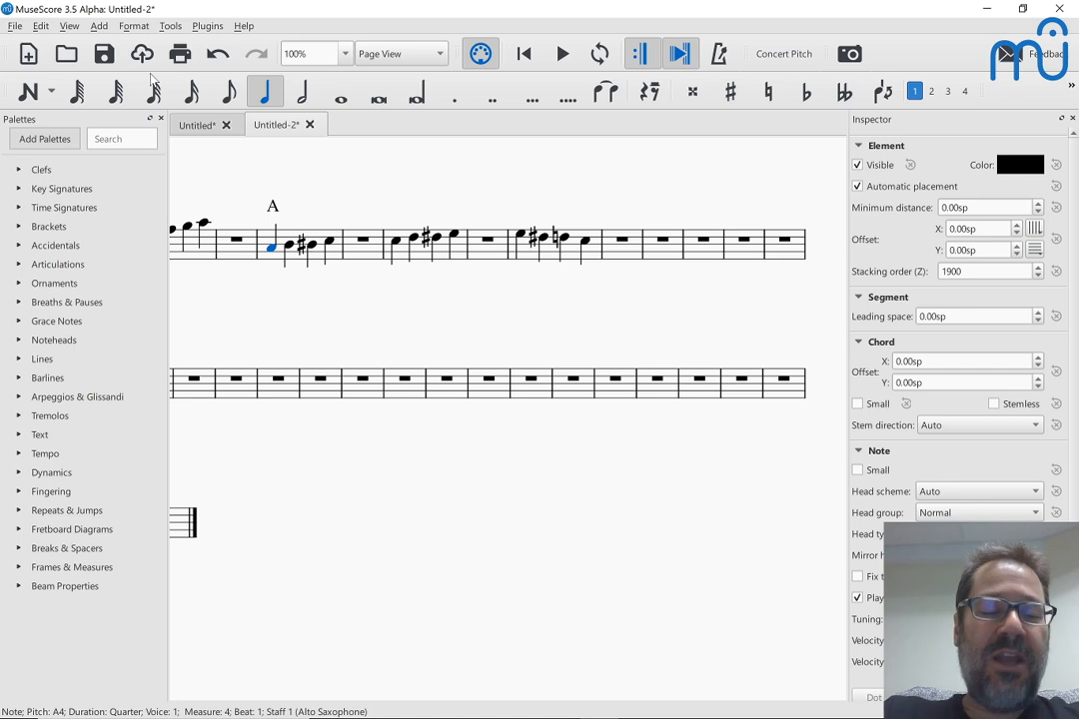
Step: Set the sound of the alto saxophone's chord symbols channel to Grand Piano in the Mixer
key(F10)
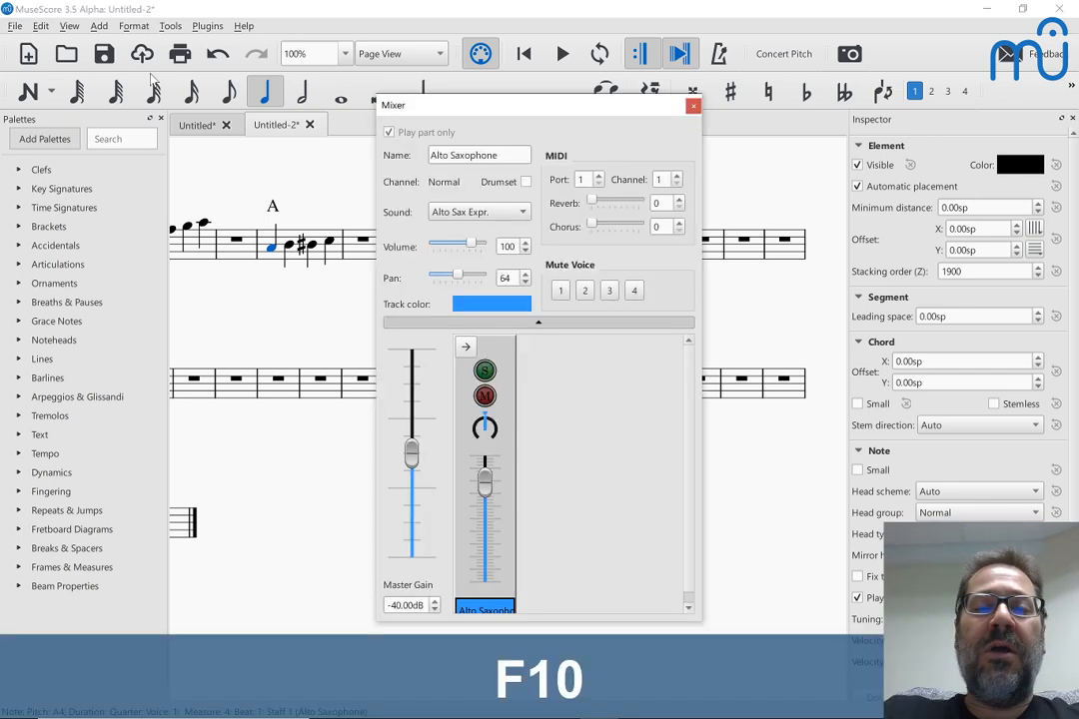
click(465, 347)
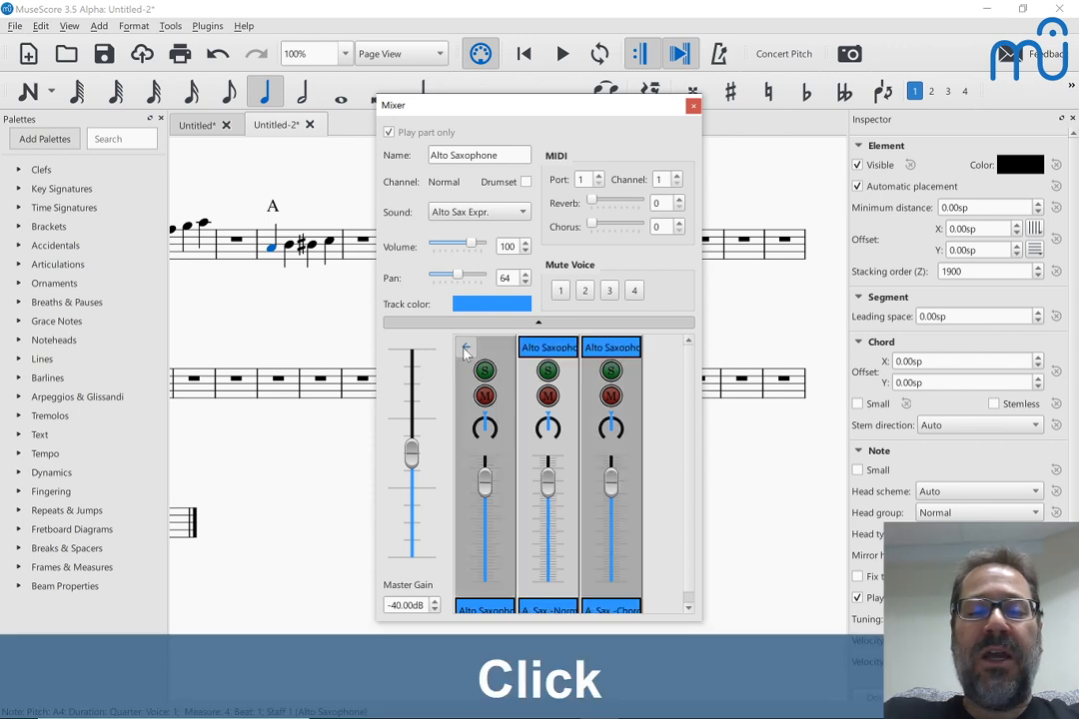
click(622, 351)
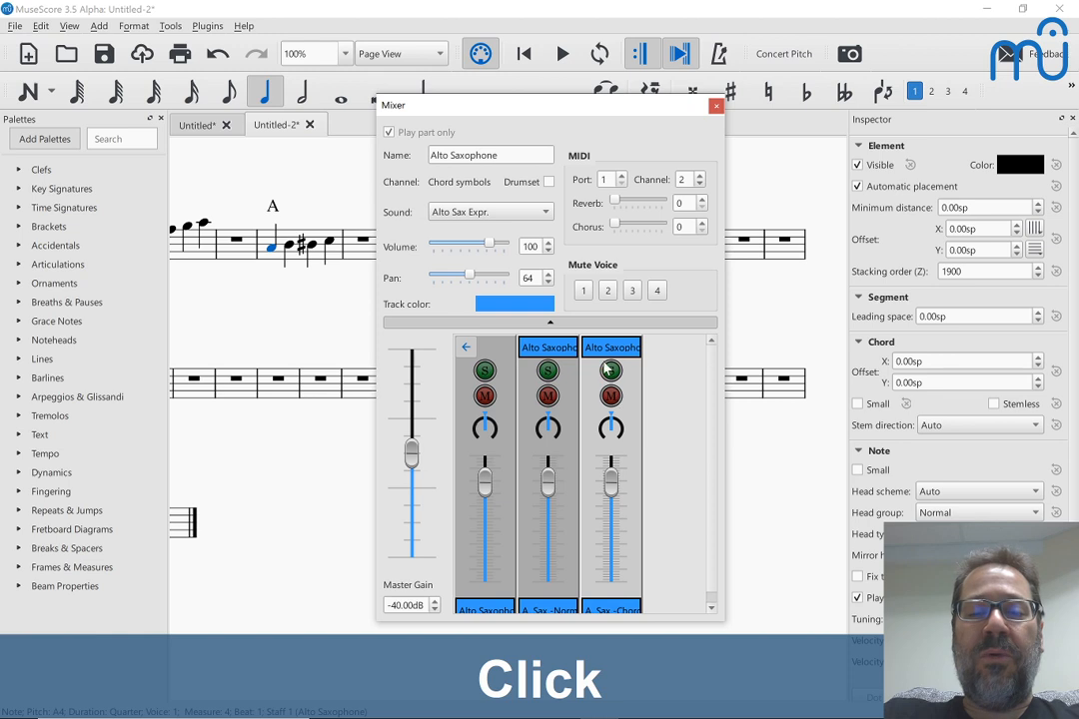
click(476, 212)
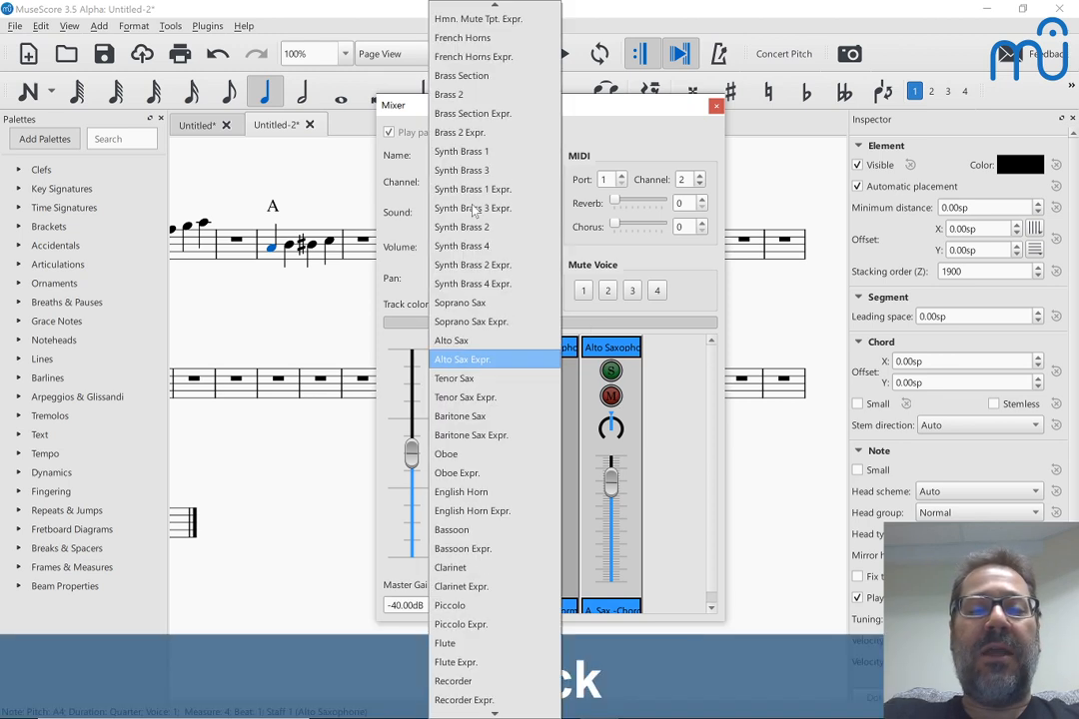
key(p)
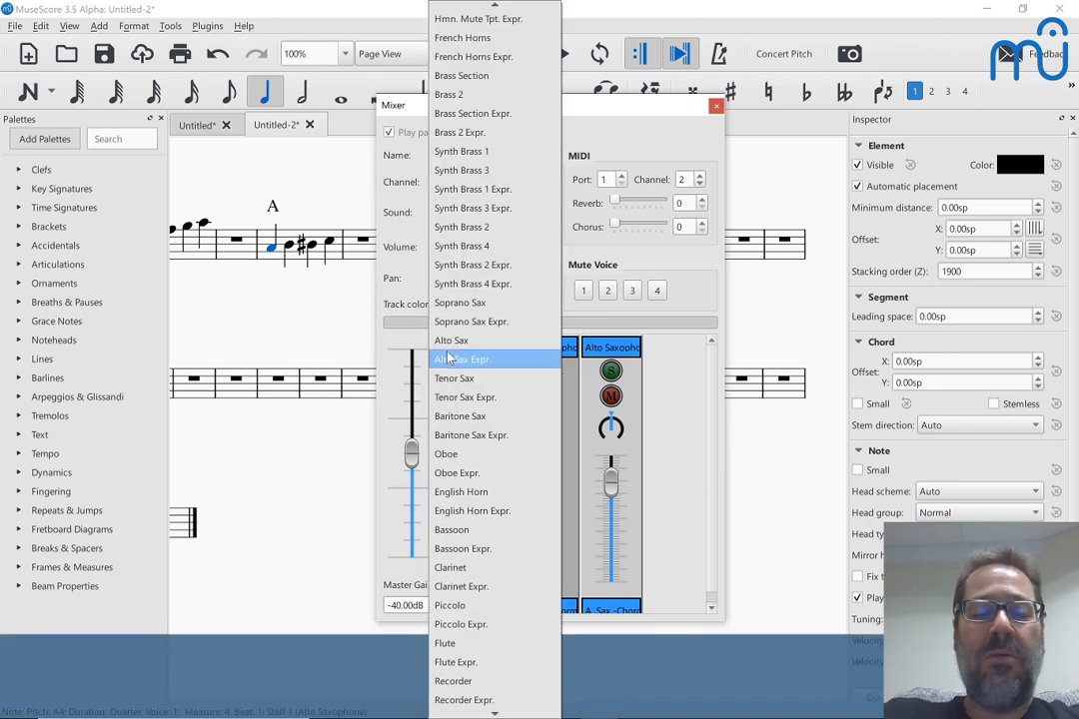
scroll(447, 359, down, 20)
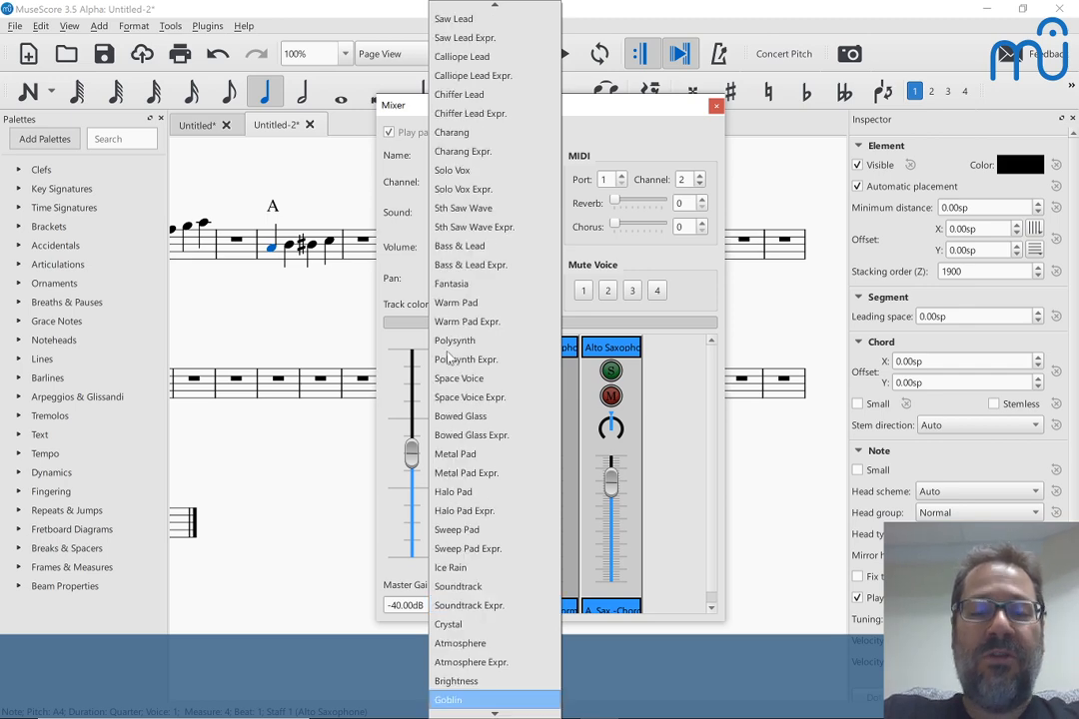
scroll(447, 376, up, 16)
scroll(445, 376, up, 20)
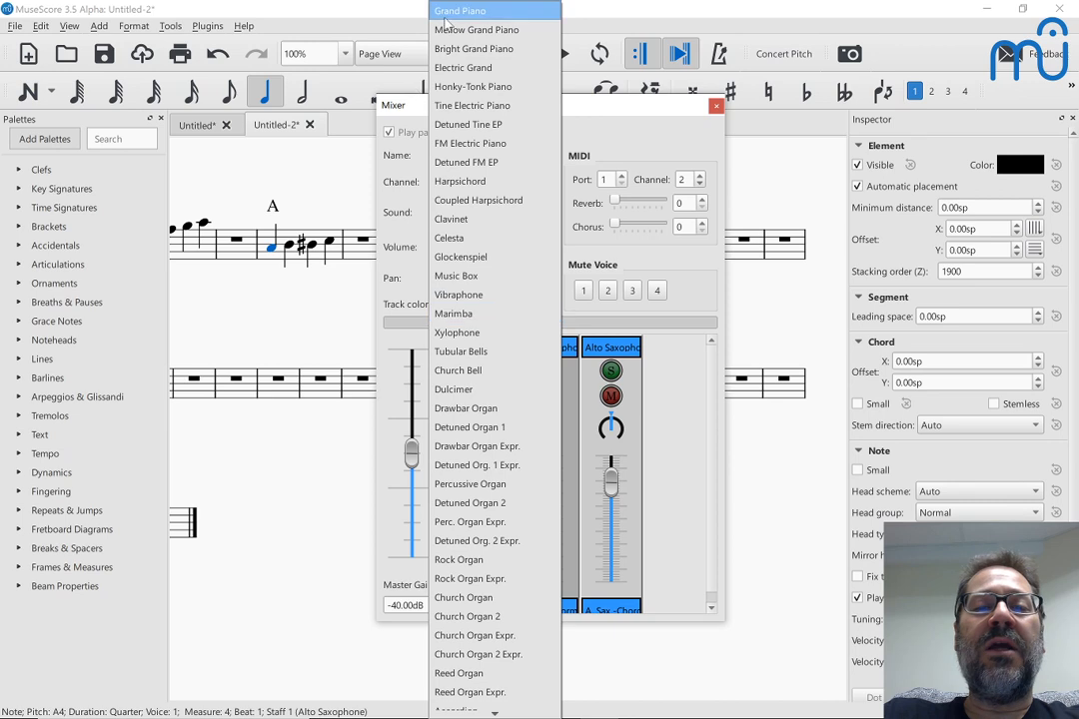
click(447, 17)
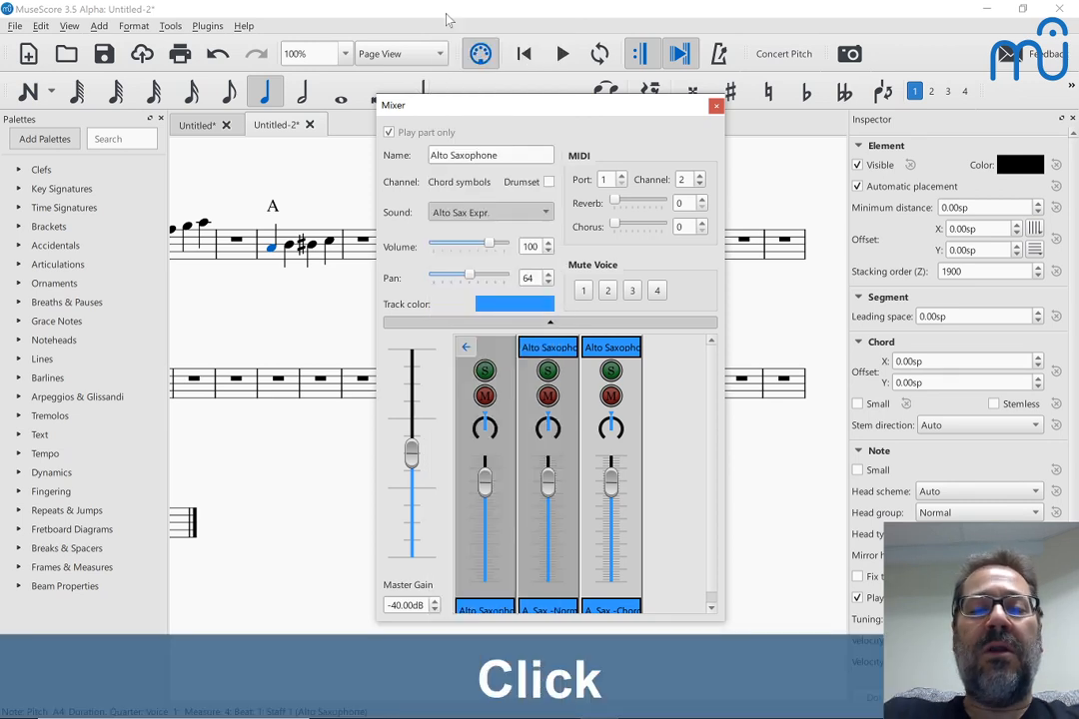
click(716, 110)
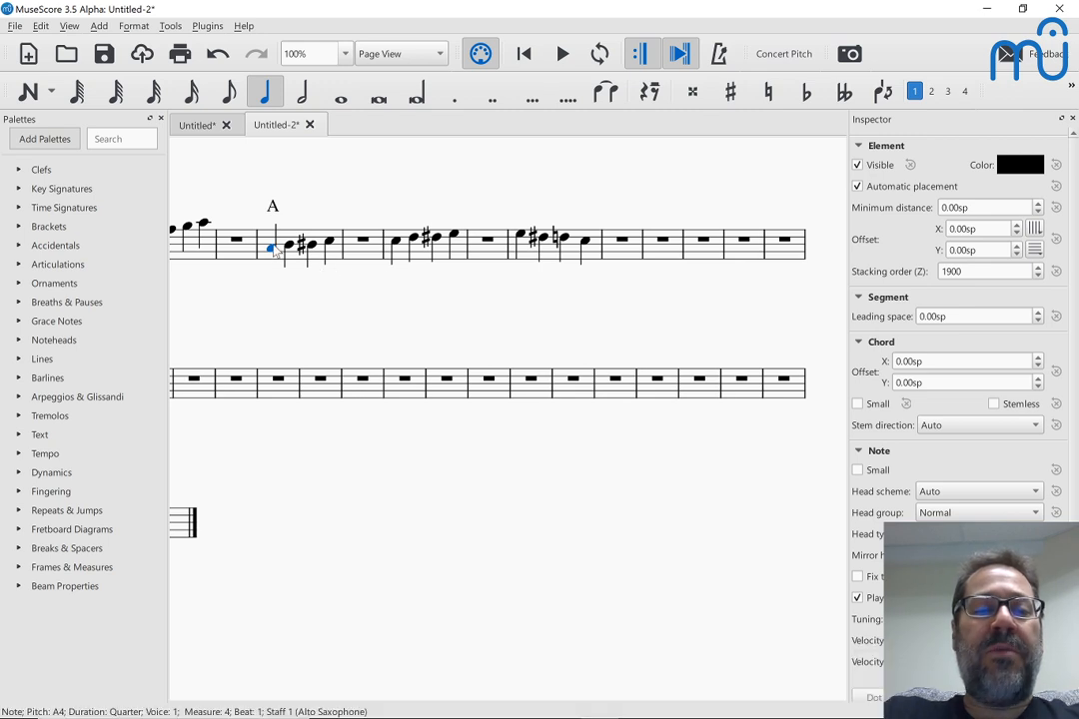
Step: Play back measure 4 from its first note to hear the A chord with the piano sound
key(space)
key(space)
click(276, 252)
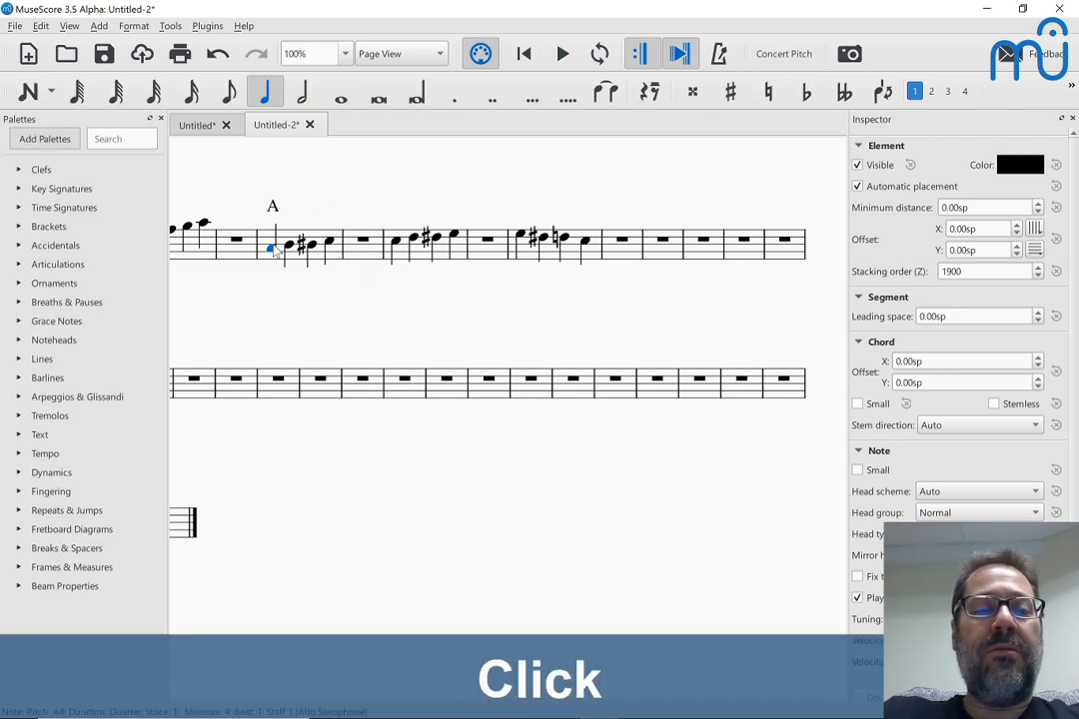
key(space)
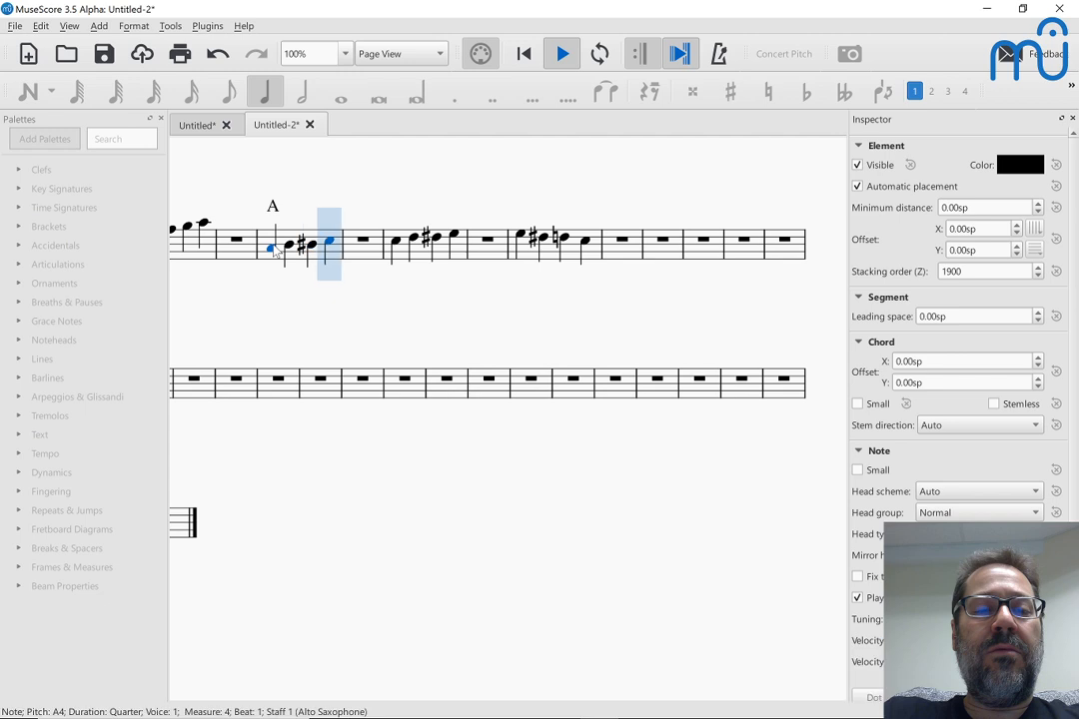
key(space)
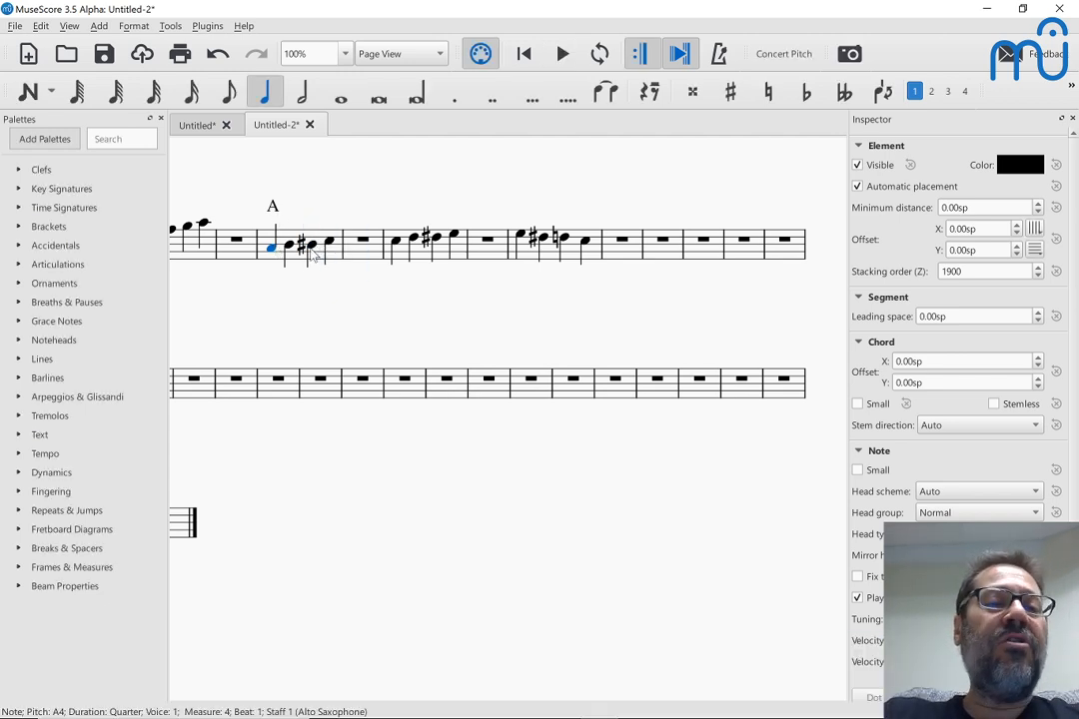
Step: Change the chord symbol above the first note of measure 4 to Am
click(314, 250)
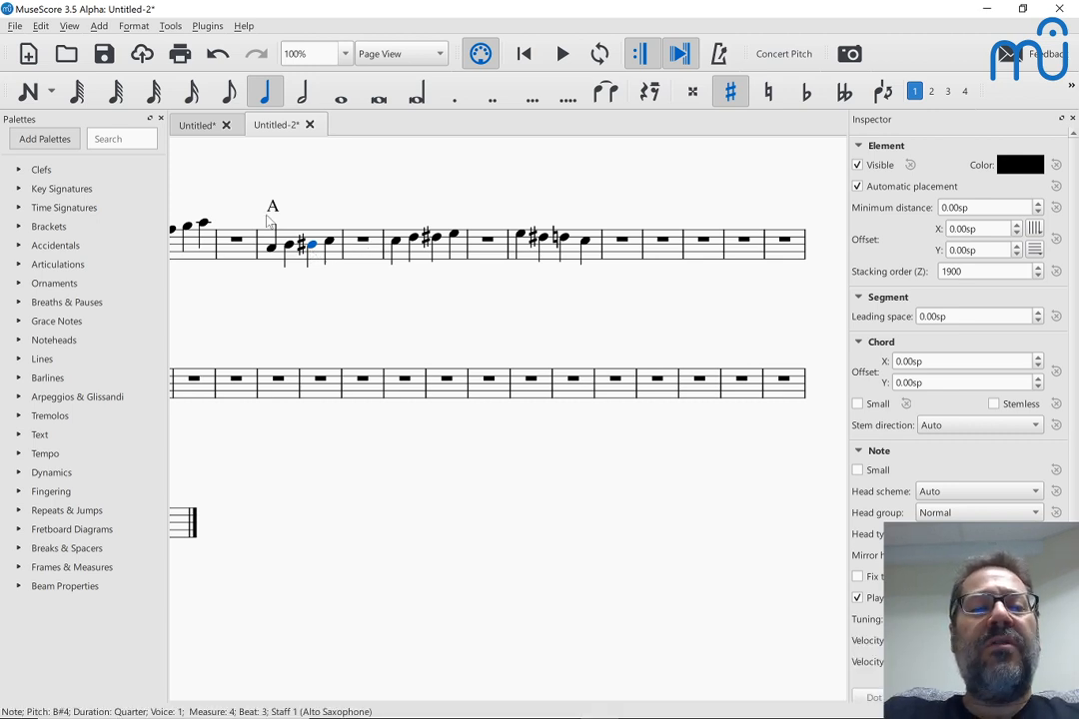
click(271, 211)
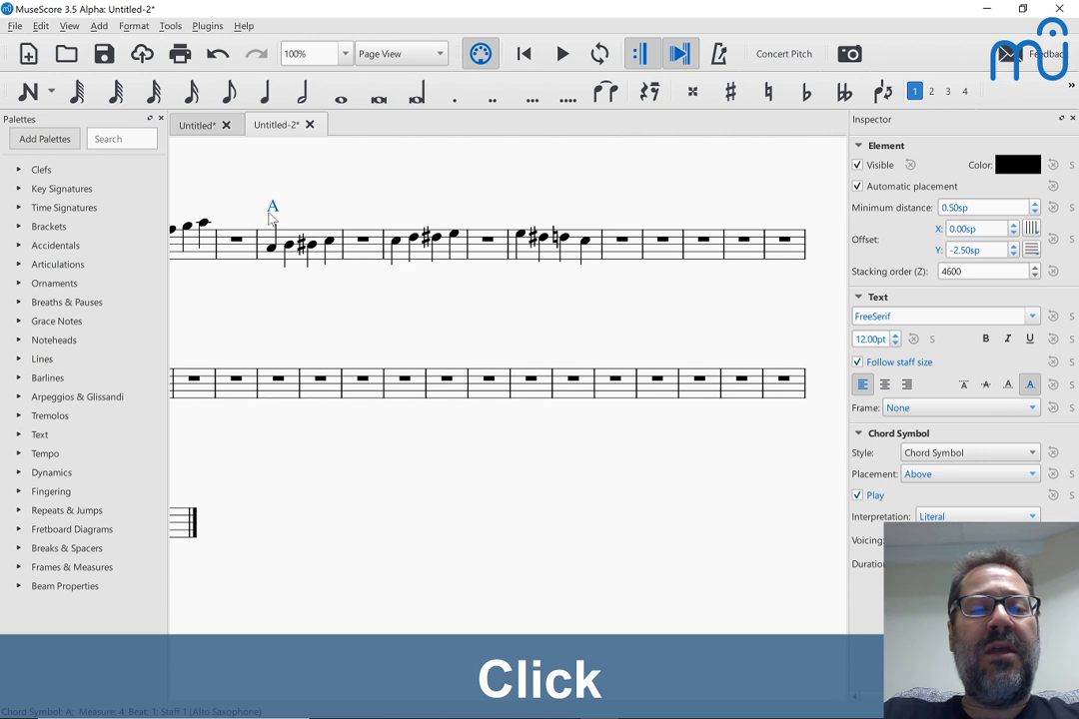
double_click(270, 210)
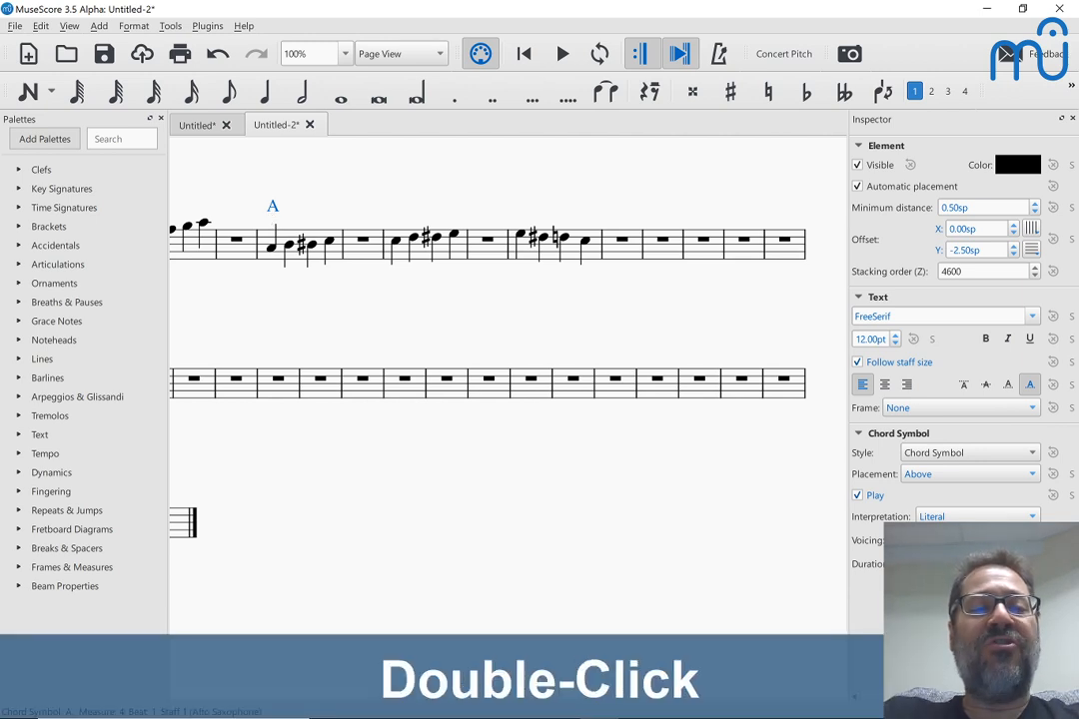
key(Right)
text(m)
key(Escape)
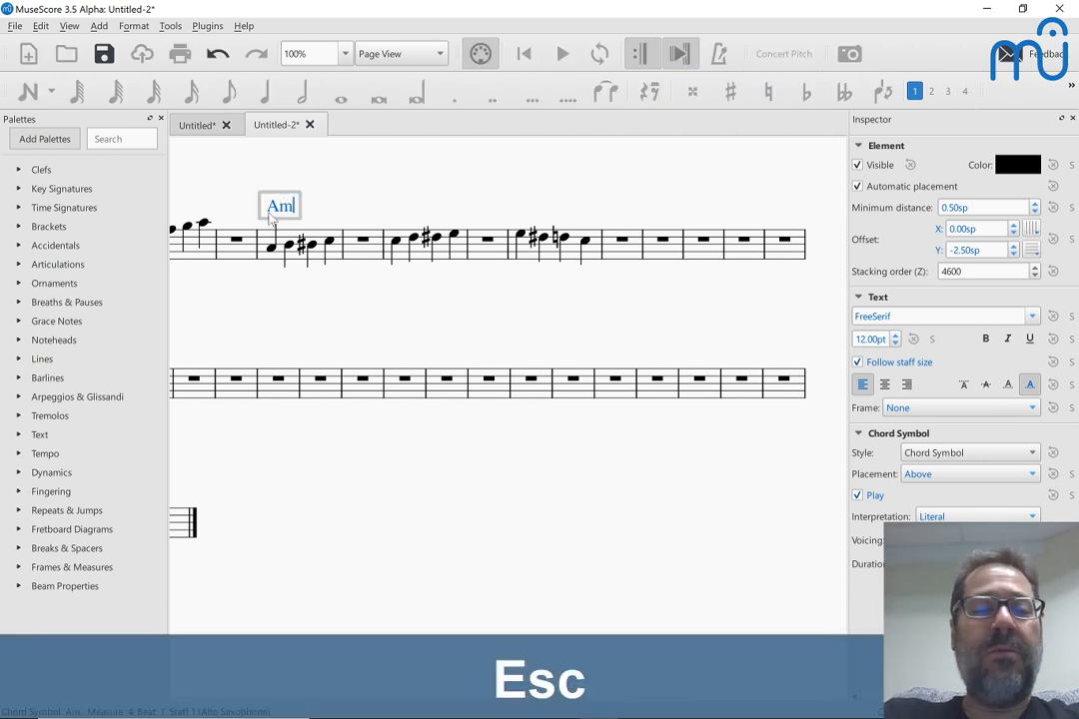
Step: Respell the B sharp on beat 3 of measure 4 enharmonically as C natural
right_click(316, 253)
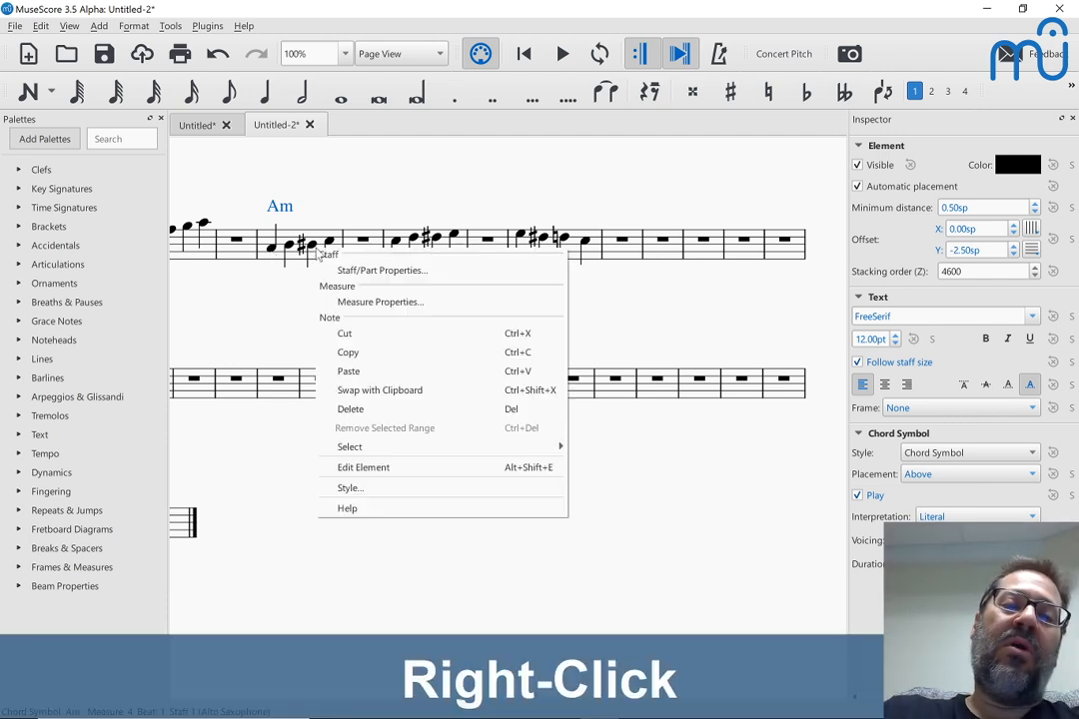
click(316, 253)
key(j)
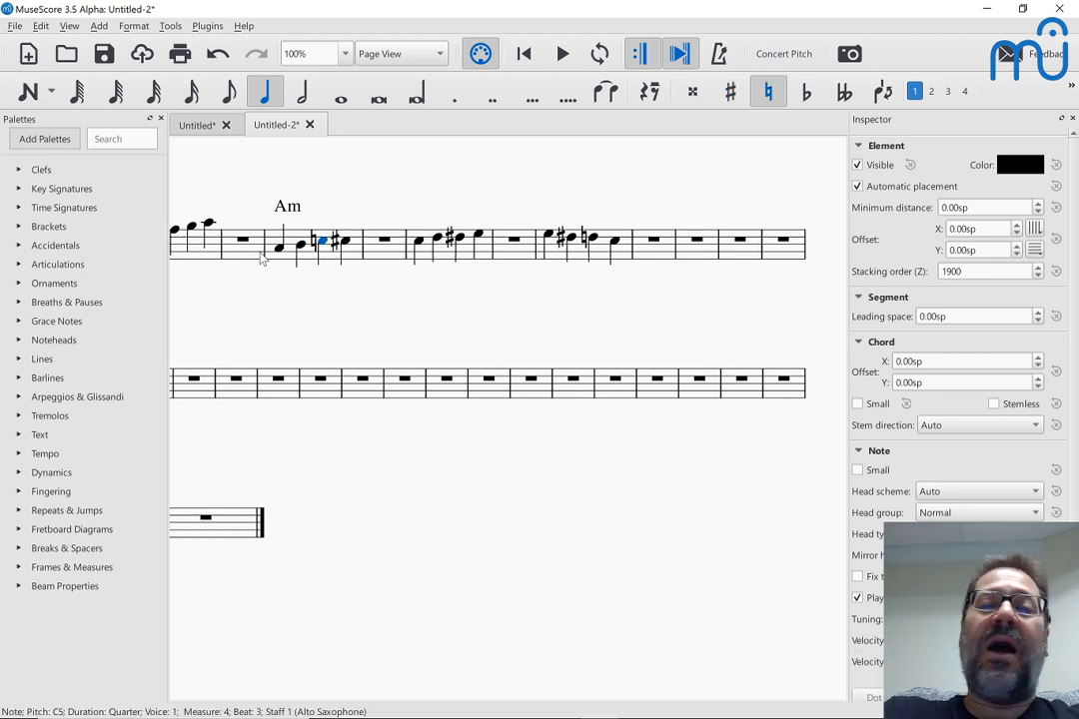
Step: Play back measure 4 from its first note to hear the melody with the Am chord
click(278, 256)
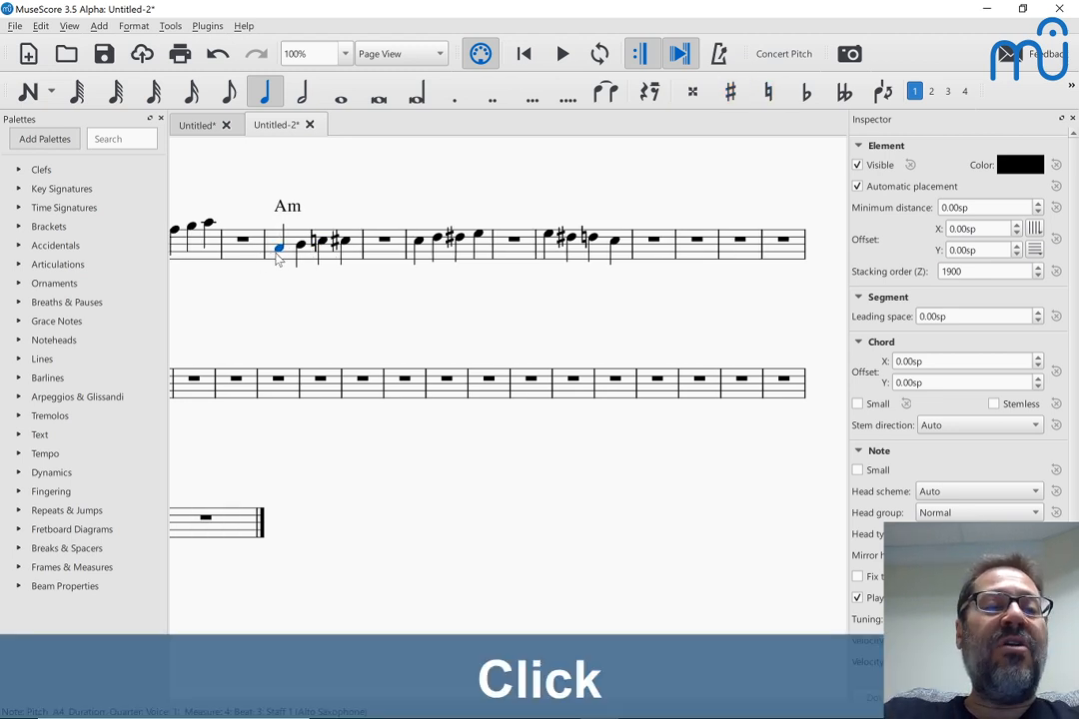
key(space)
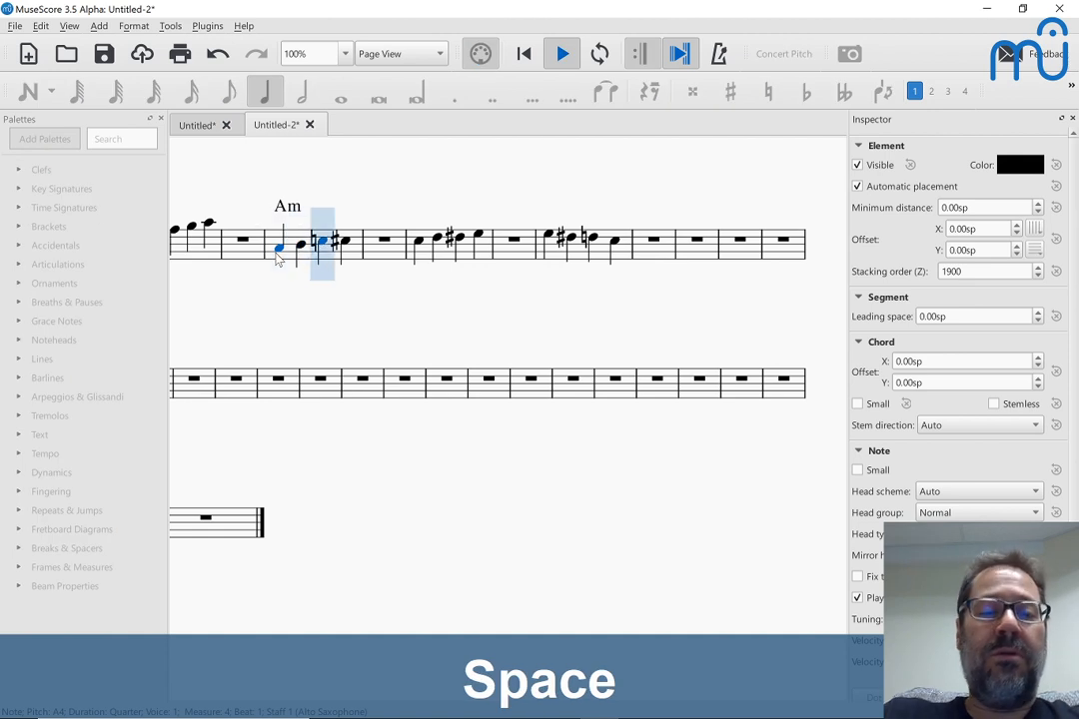
key(space)
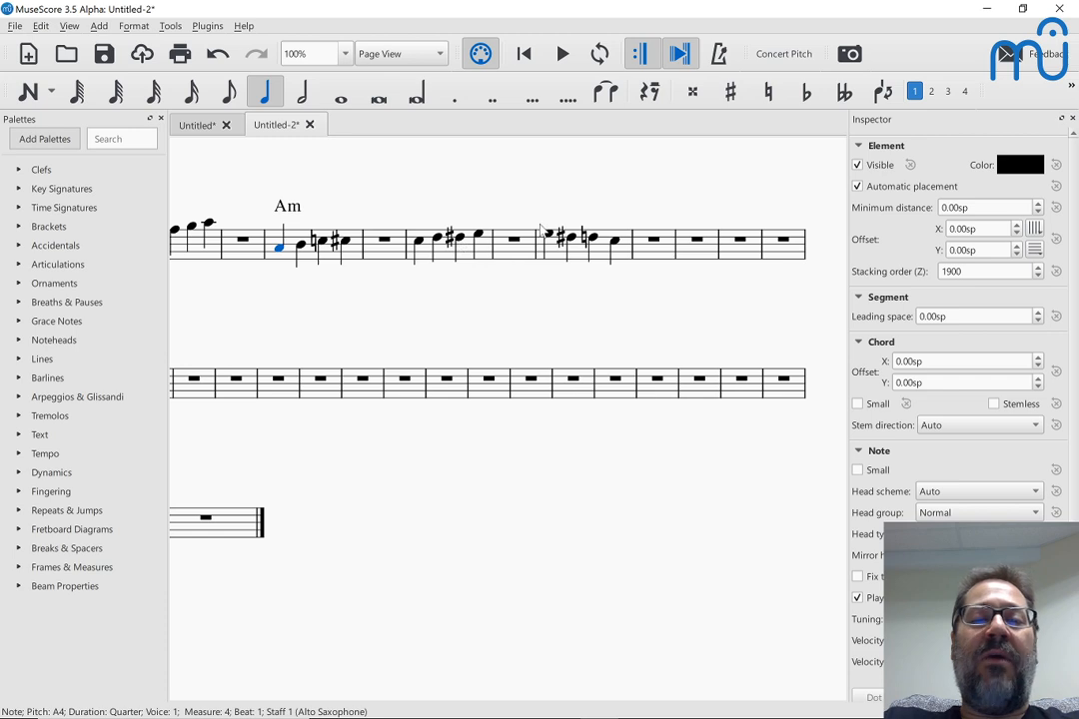
Step: Raise the D sharp on beat 2 of measure 8 to E, then lower it by a semitone to E flat
click(571, 239)
key(Up)
key(Up)
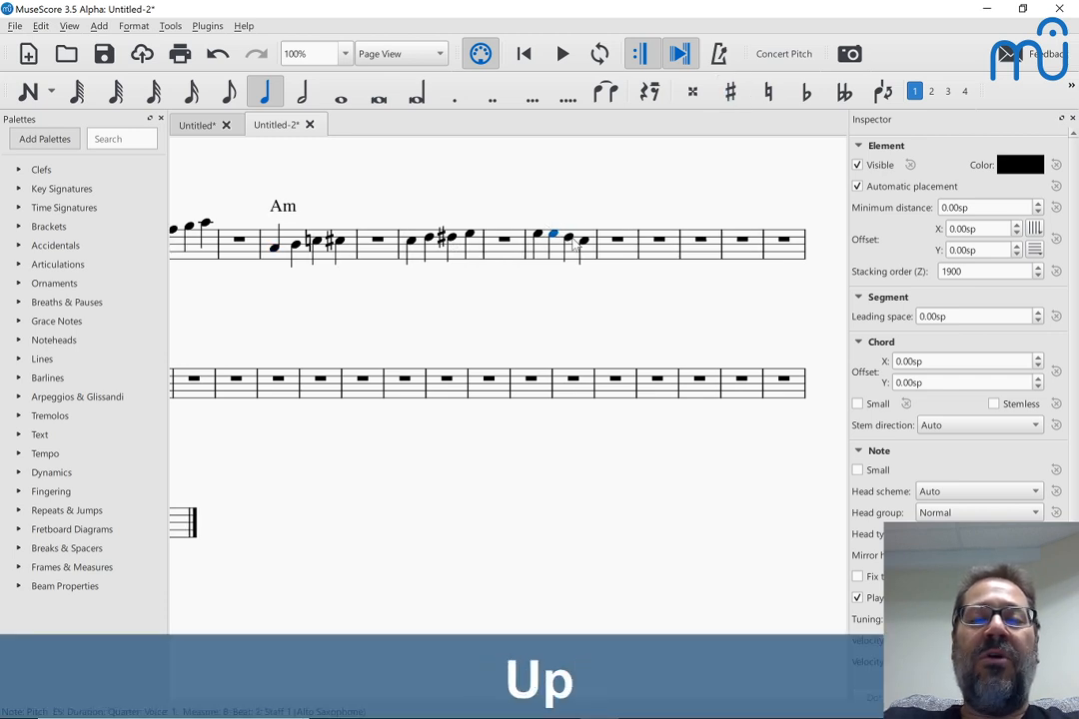
key(Down)
key(Down)
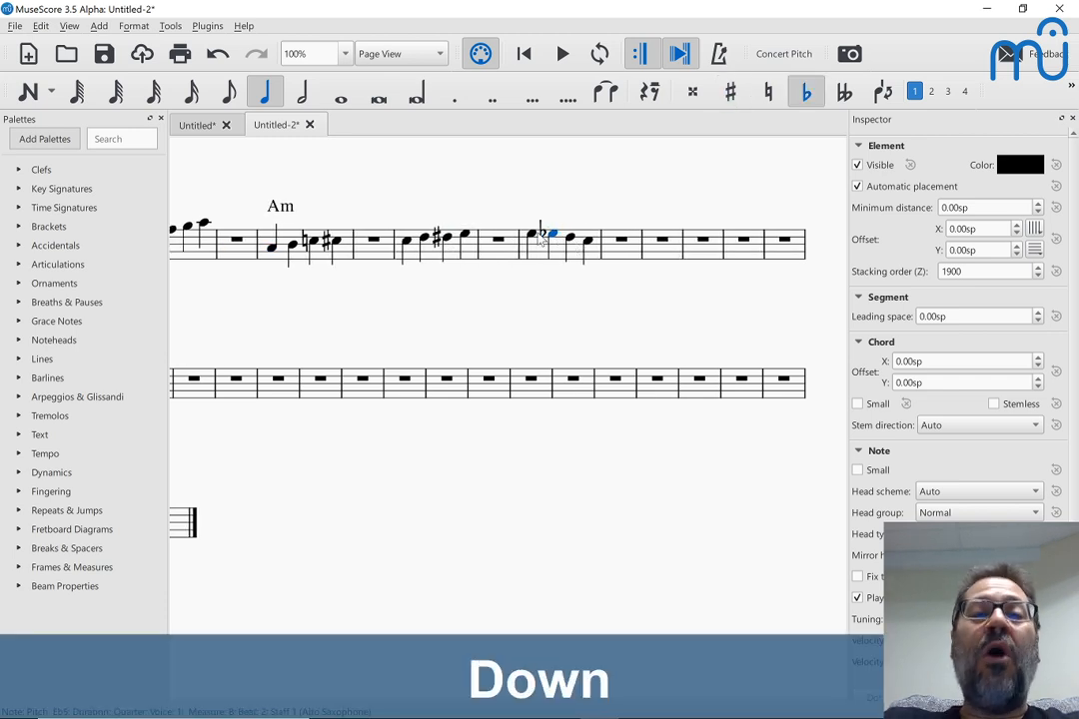
Step: Add the chord symbols B7 above beat 2 and E7 above beat 3 of measure 8
click(533, 235)
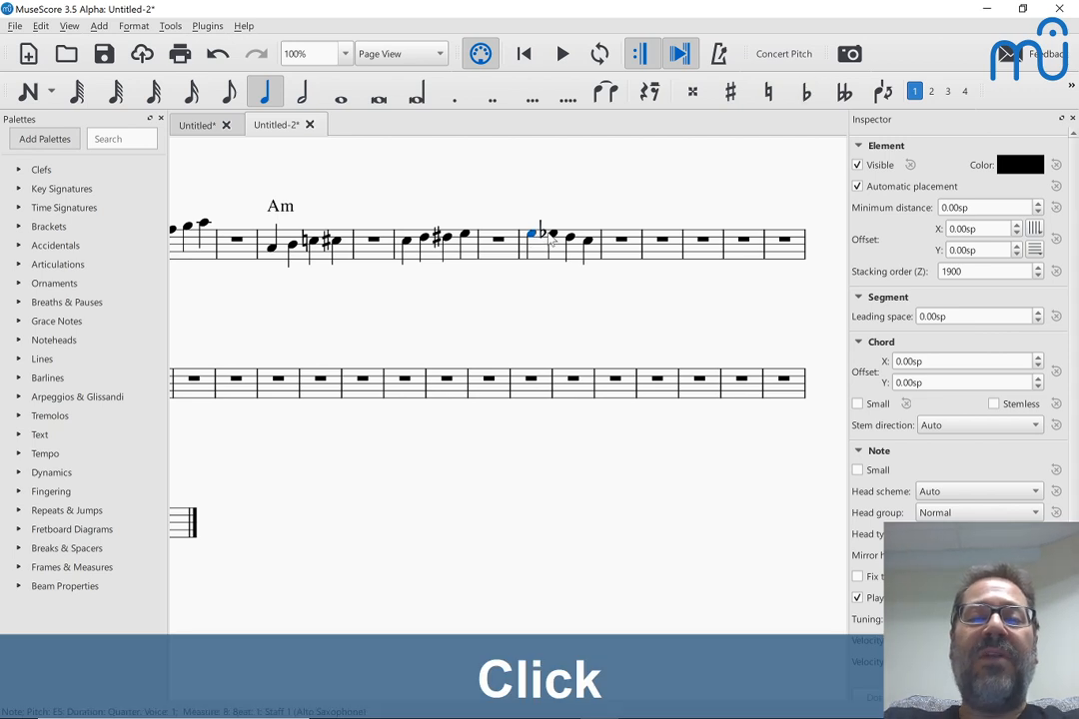
click(554, 236)
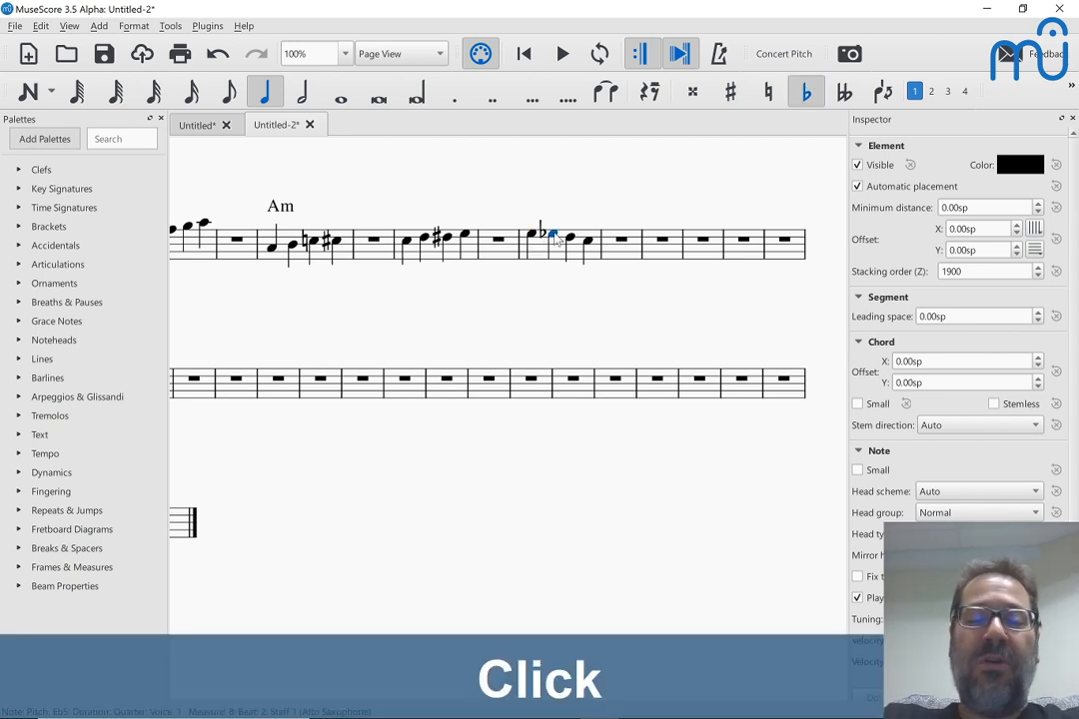
key(ctrl+k)
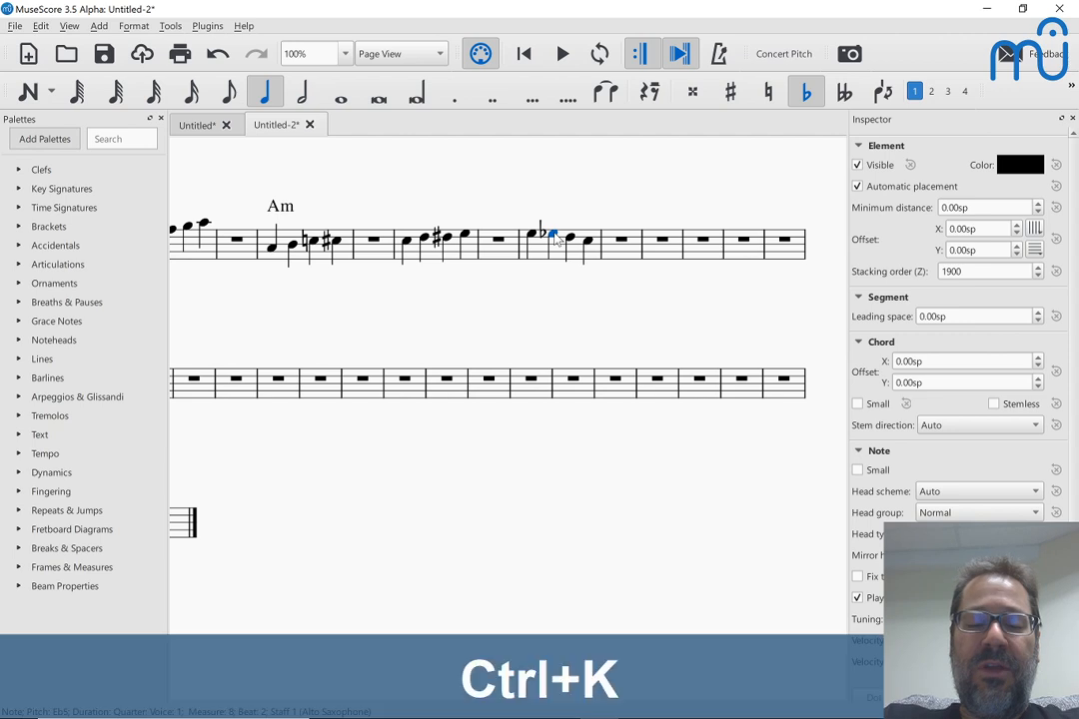
text(VB)
key(BackSpace)
key(BackSpace)
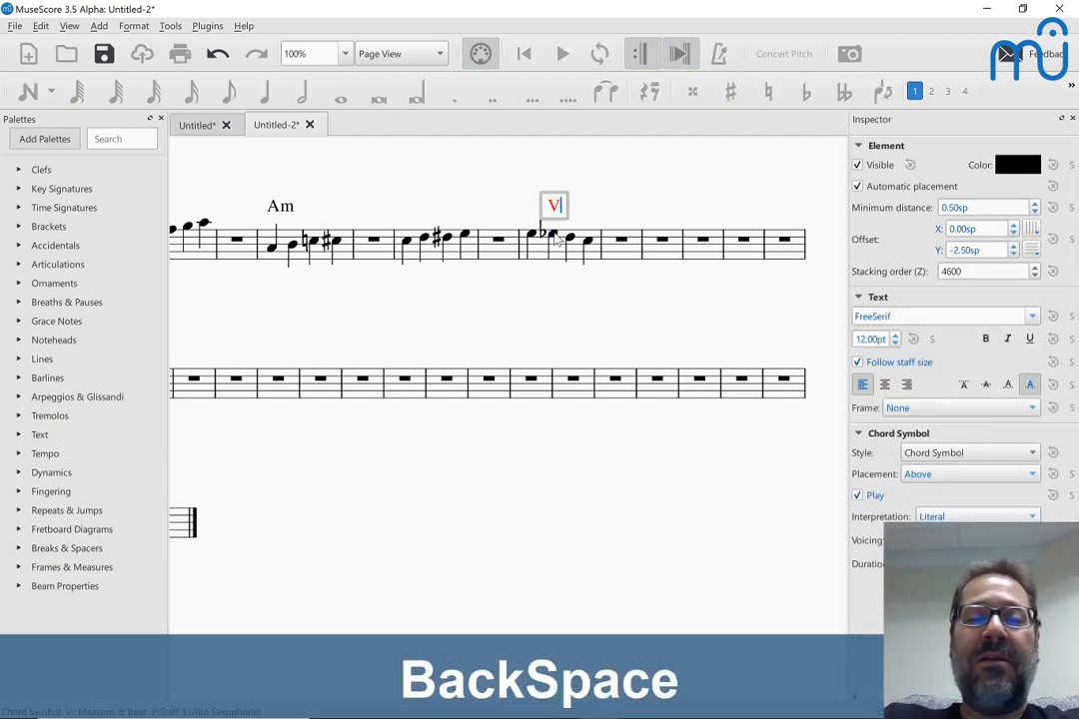
text(B7)
key(space)
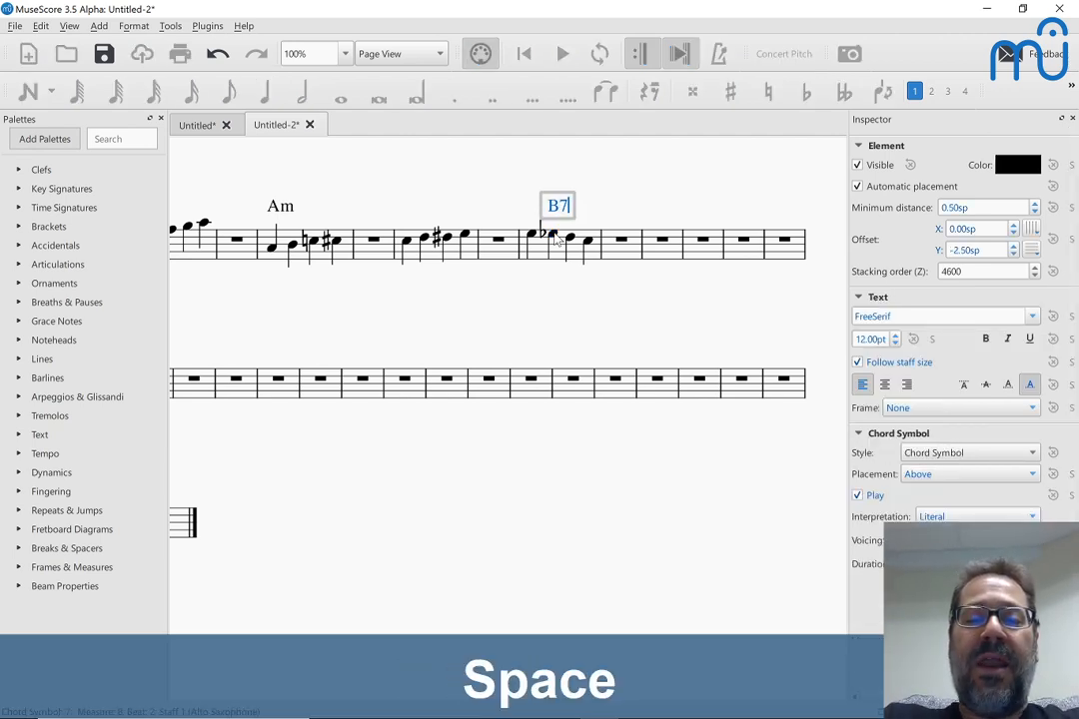
text(E7)
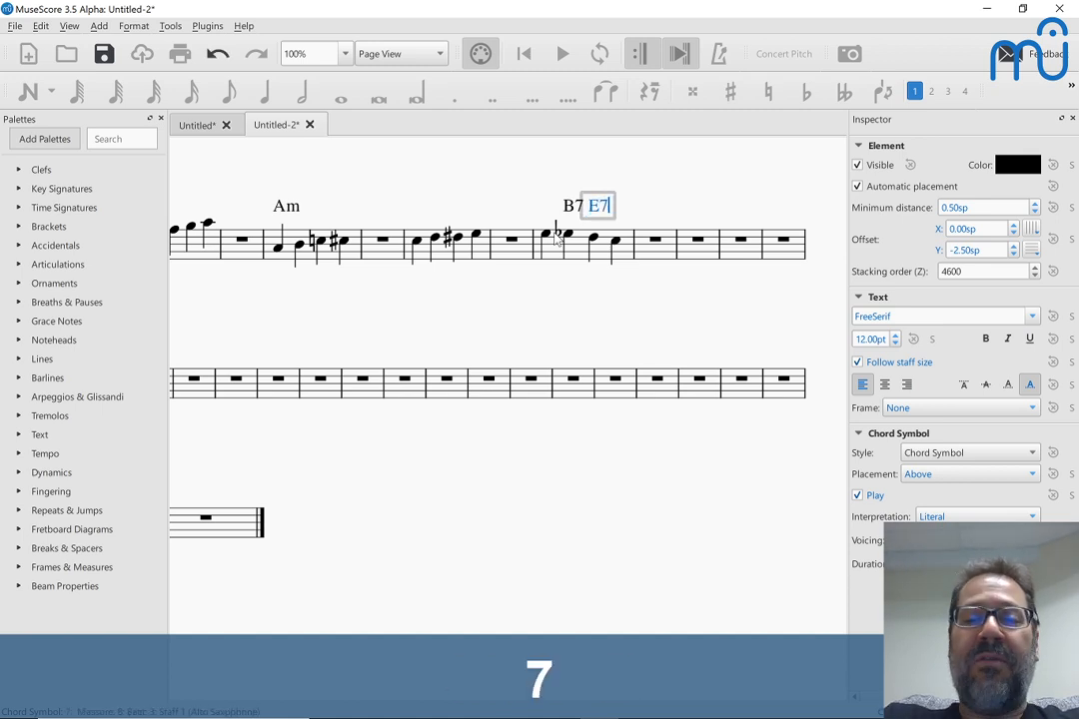
Step: Add the chord symbol A above beat 4 and above beat 1 of measure 8
key(space)
text(A)
key(Escape)
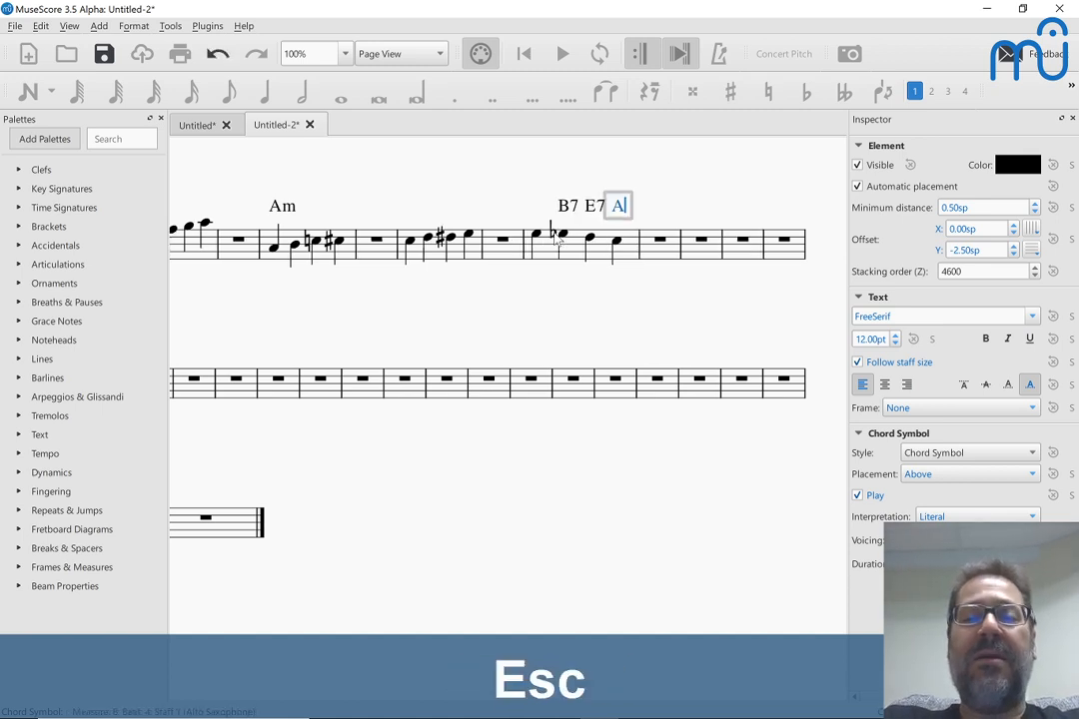
click(537, 240)
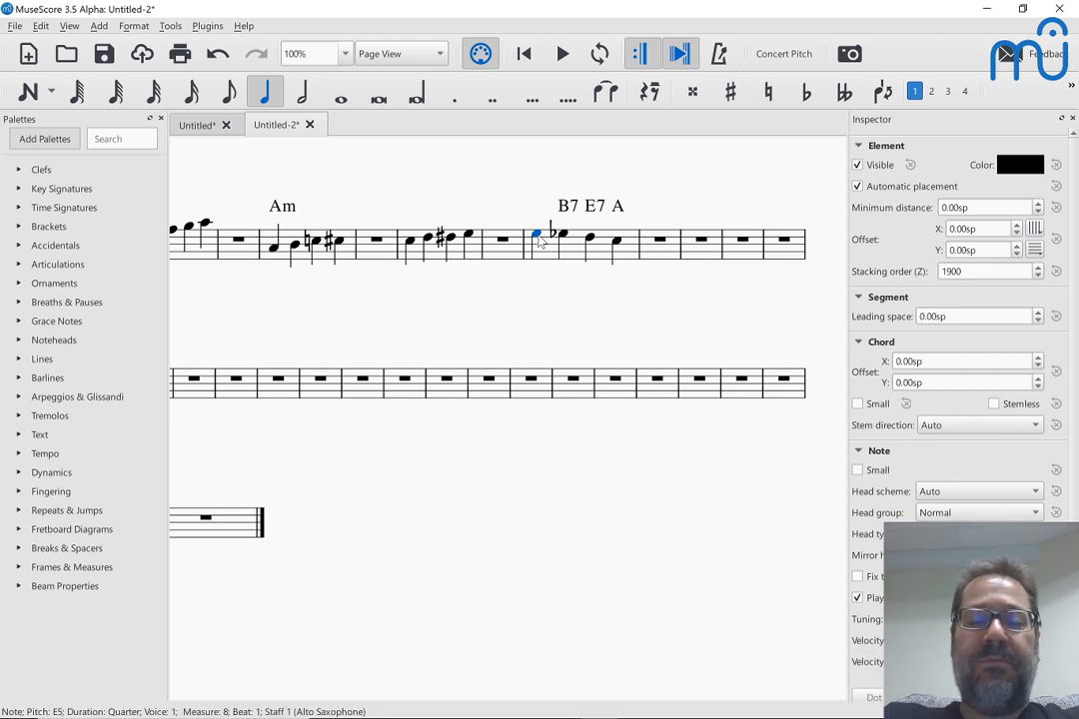
key(ctrl+k)
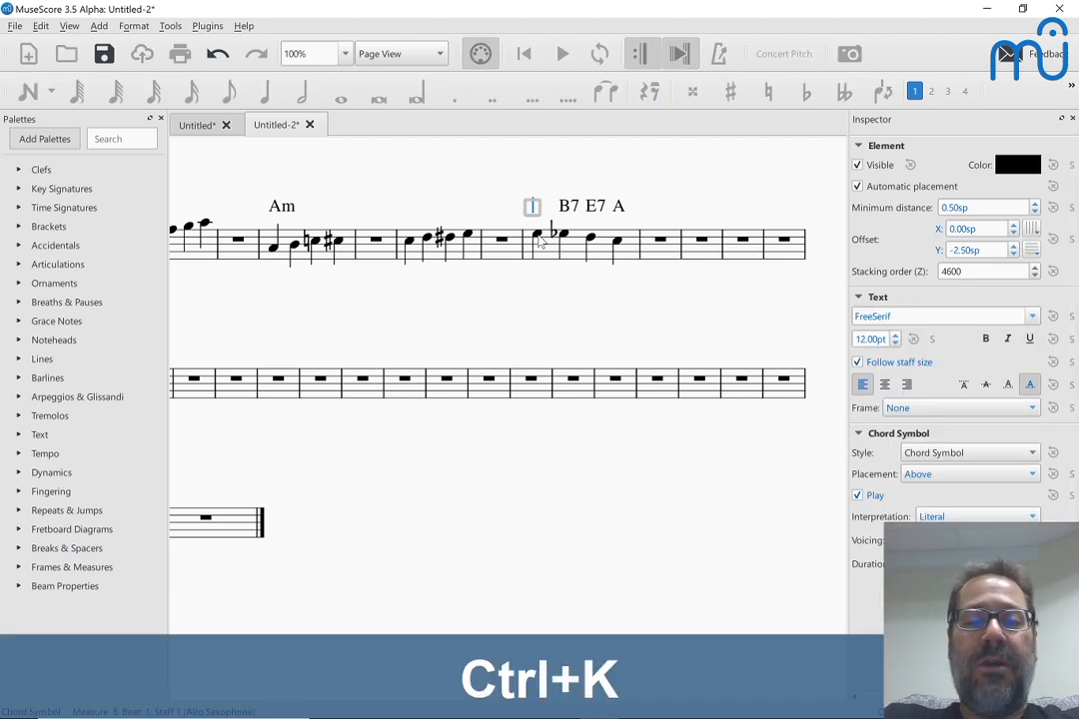
text(A)
key(Escape)
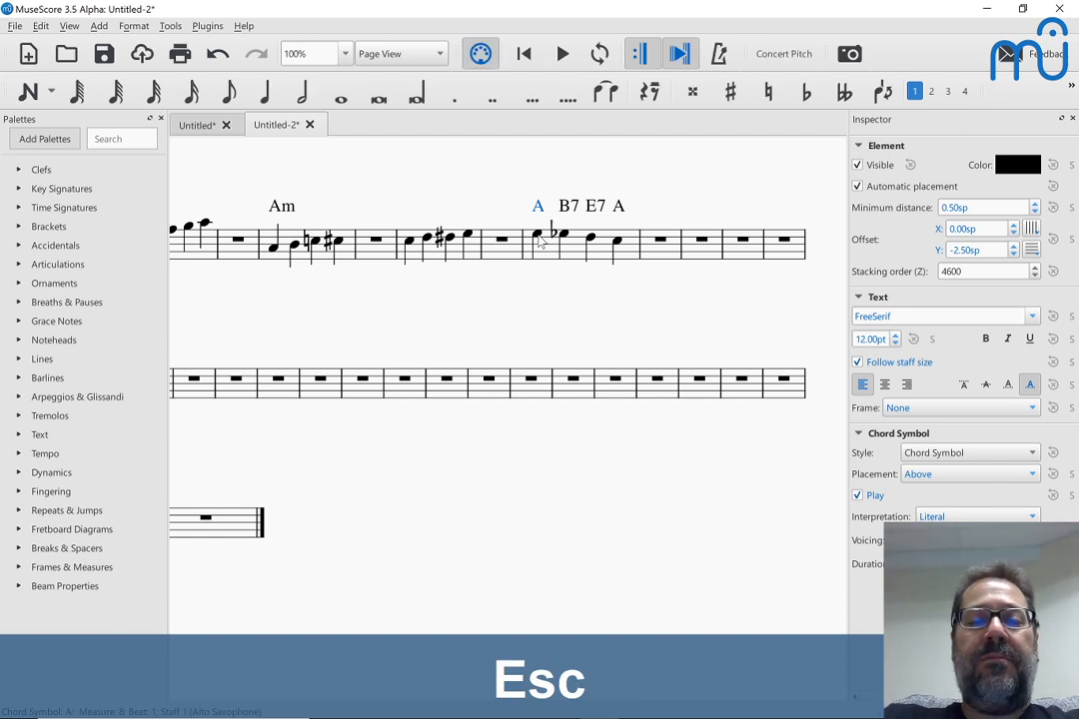
Step: Play back measure 8 from its first note to hear the melody with its chord symbols
click(540, 237)
key(space)
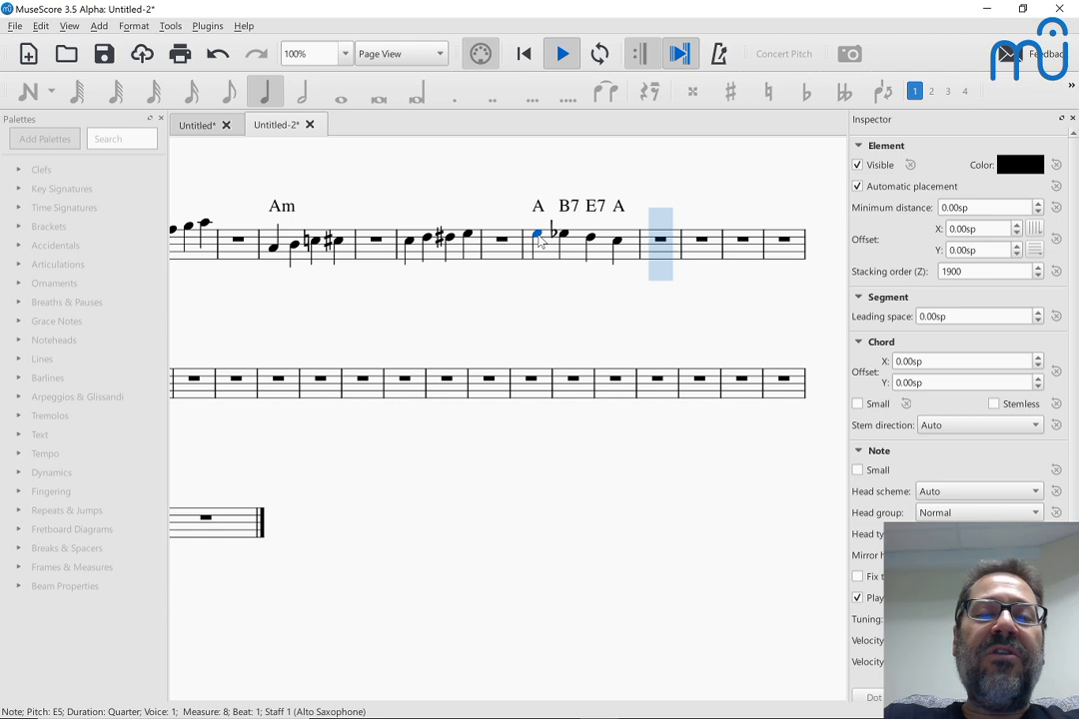
key(space)
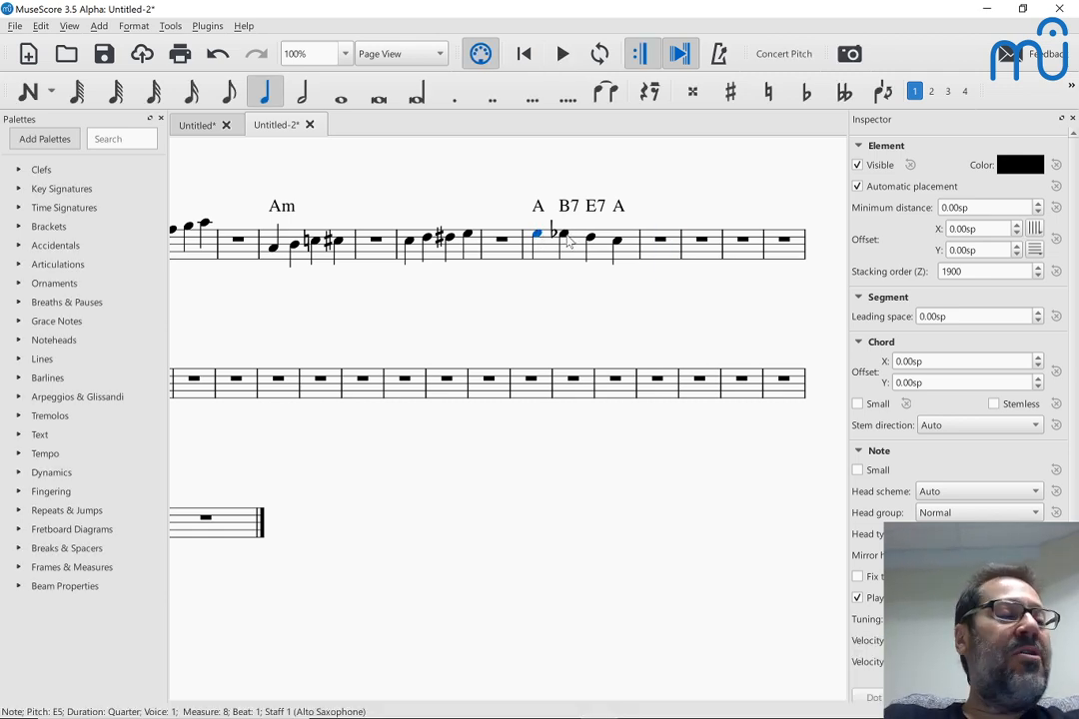
Step: Respell the E flat on beat 2 of measure 8 enharmonically as D sharp to match the B7 chord
click(563, 234)
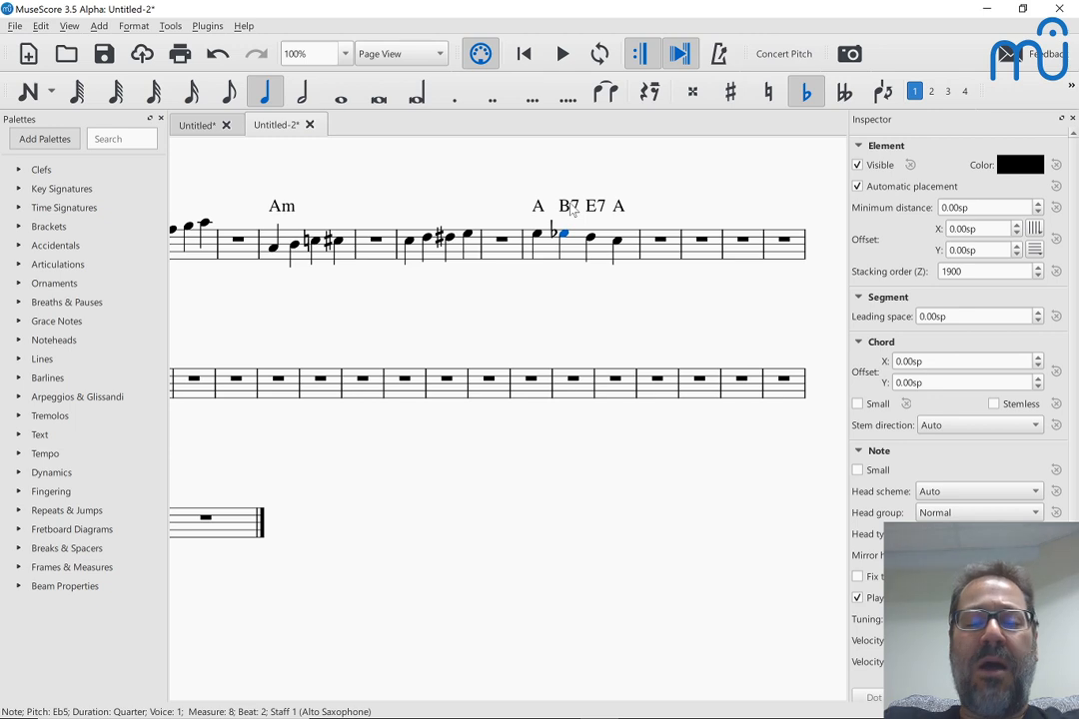
key(j)
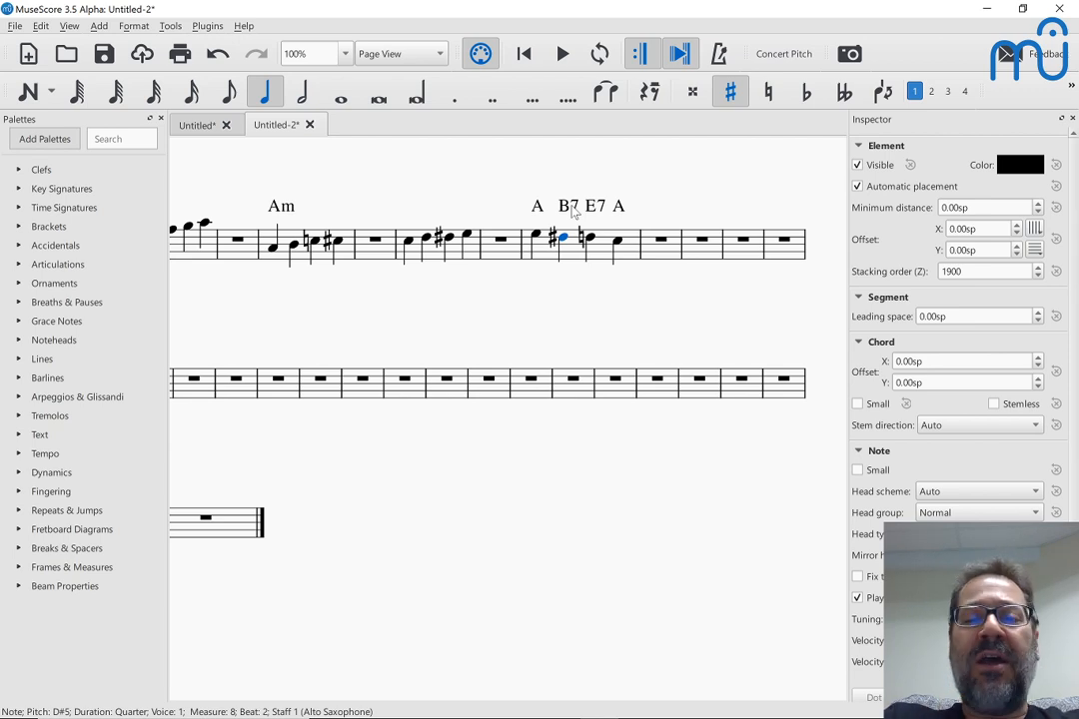
click(570, 208)
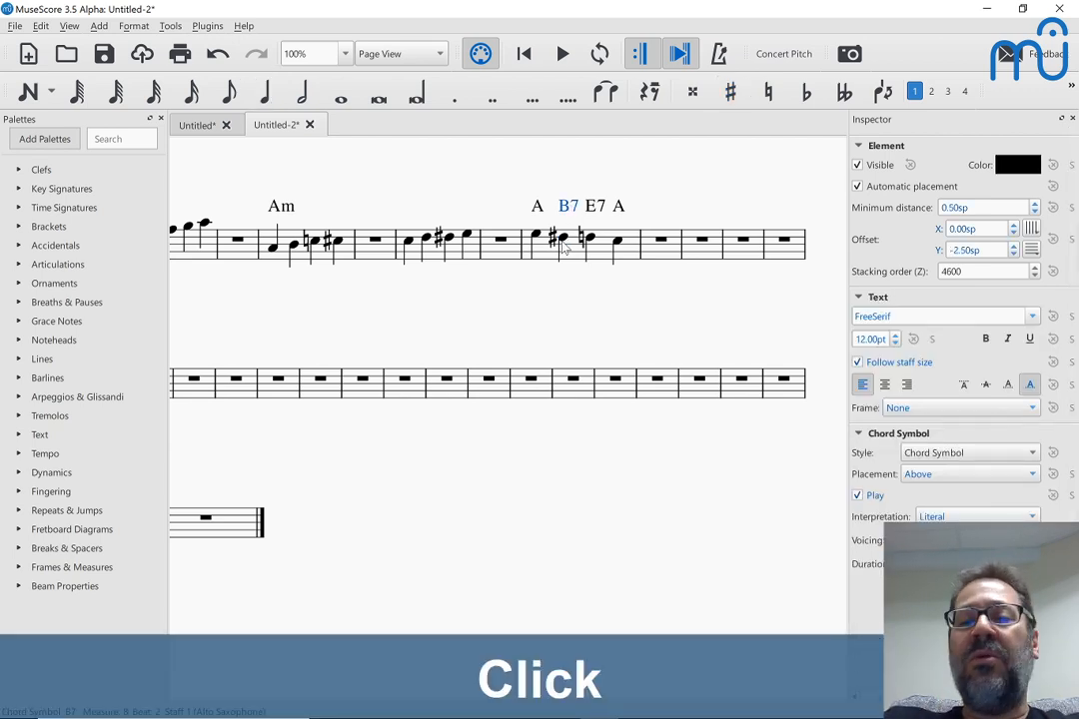
click(564, 239)
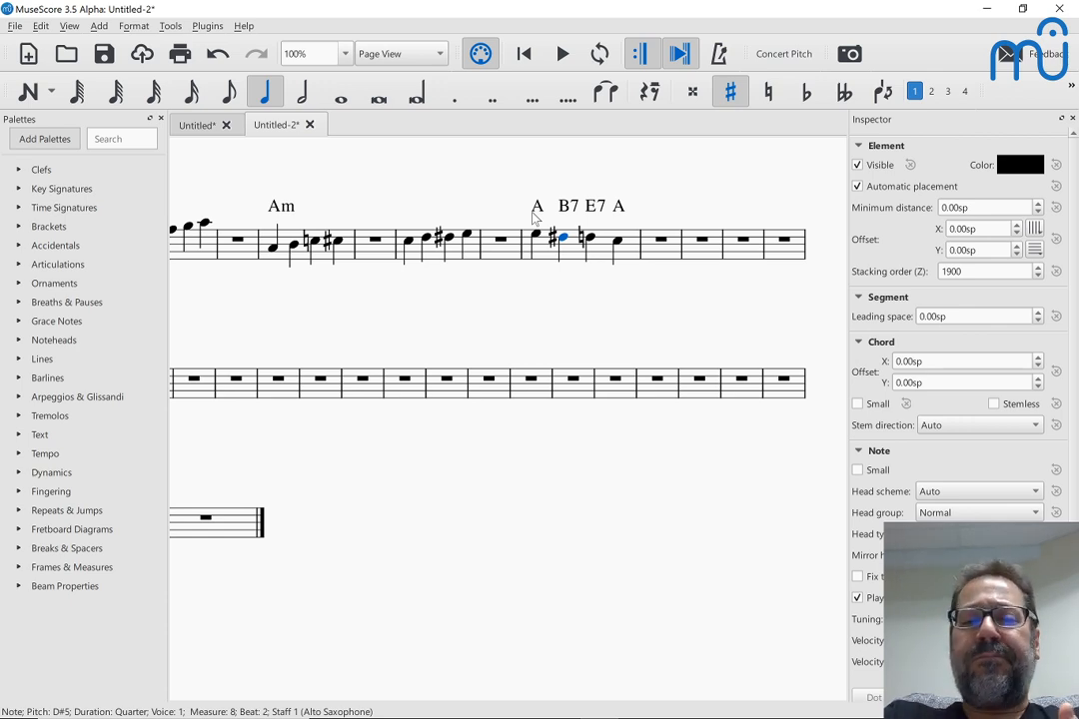
Step: Create a new untitled score from the Concert Band template, keeping the remaining default settings
key(ctrl+n)
key(Return)
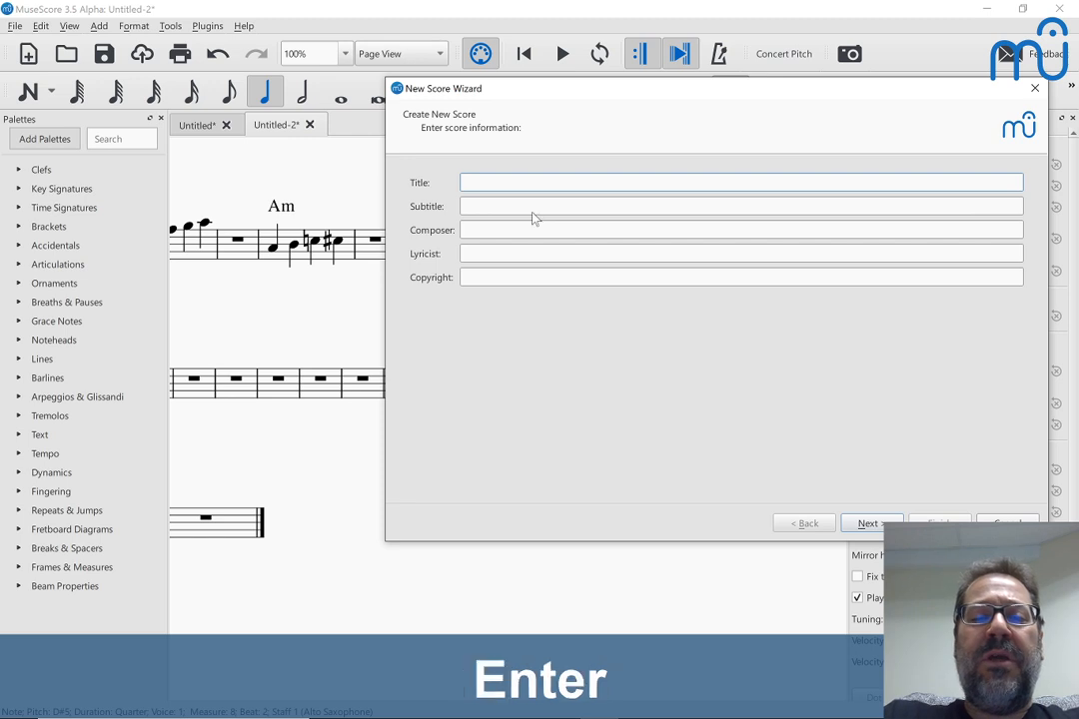
click(419, 343)
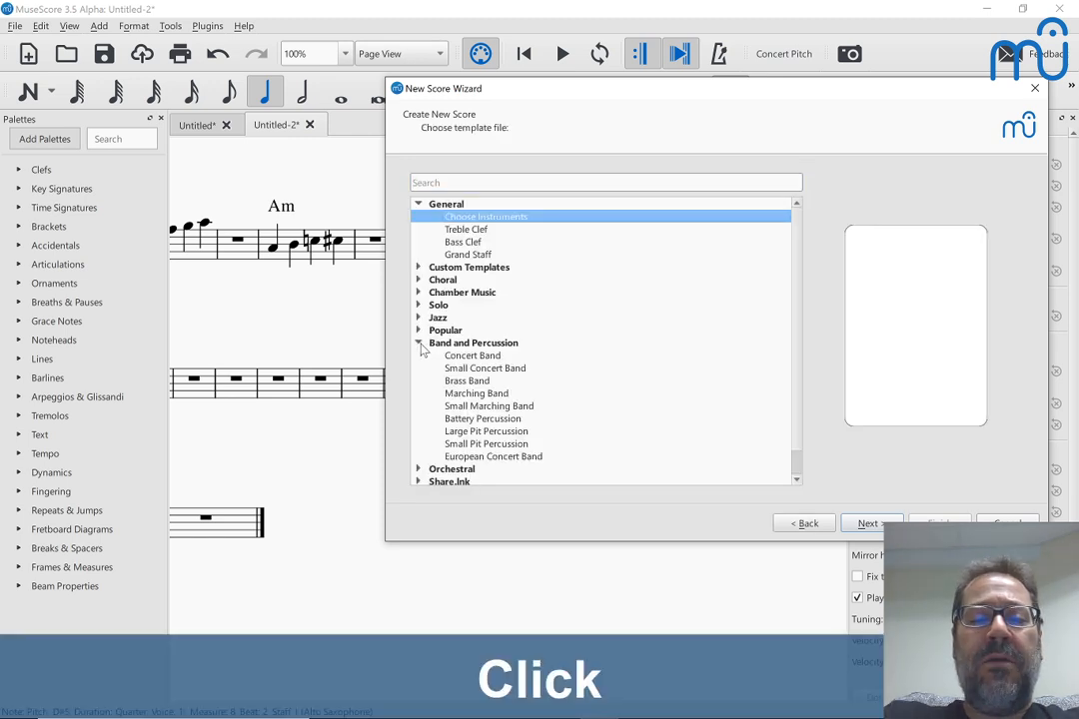
click(455, 357)
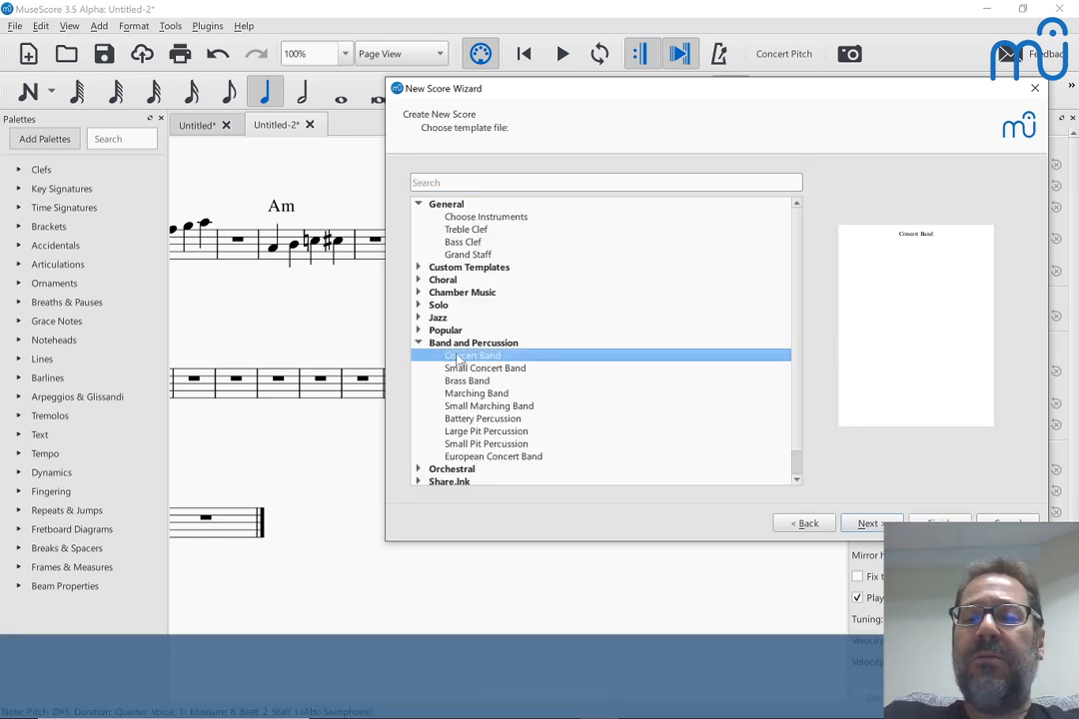
key(Return)
key(Return)
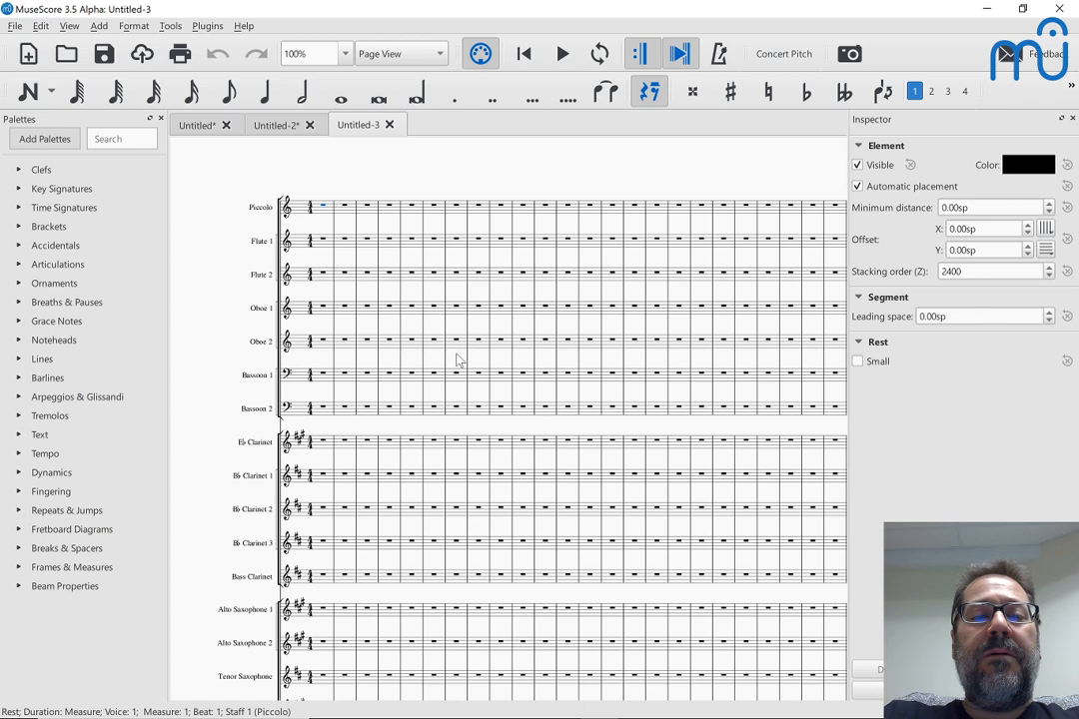
Step: Enter a quarter note D on beat 1 of measure 1 in Alto Saxophone 1 and raise it to D sharp
ctrl+scroll(310, 287, up, 2)
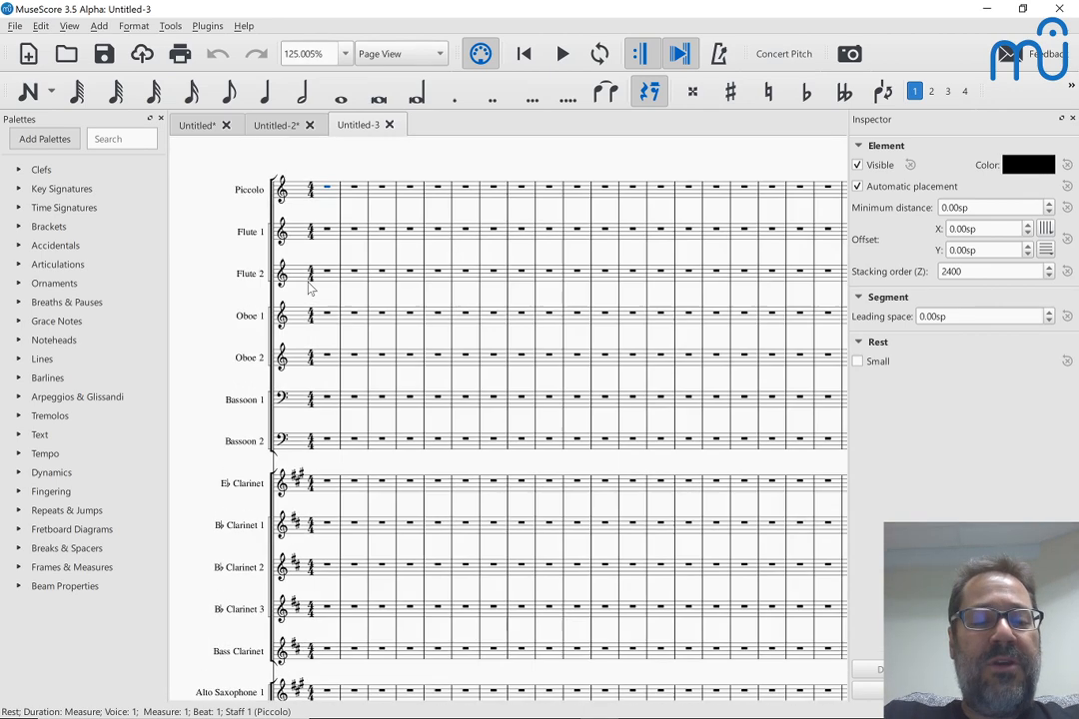
scroll(310, 287, down, 4)
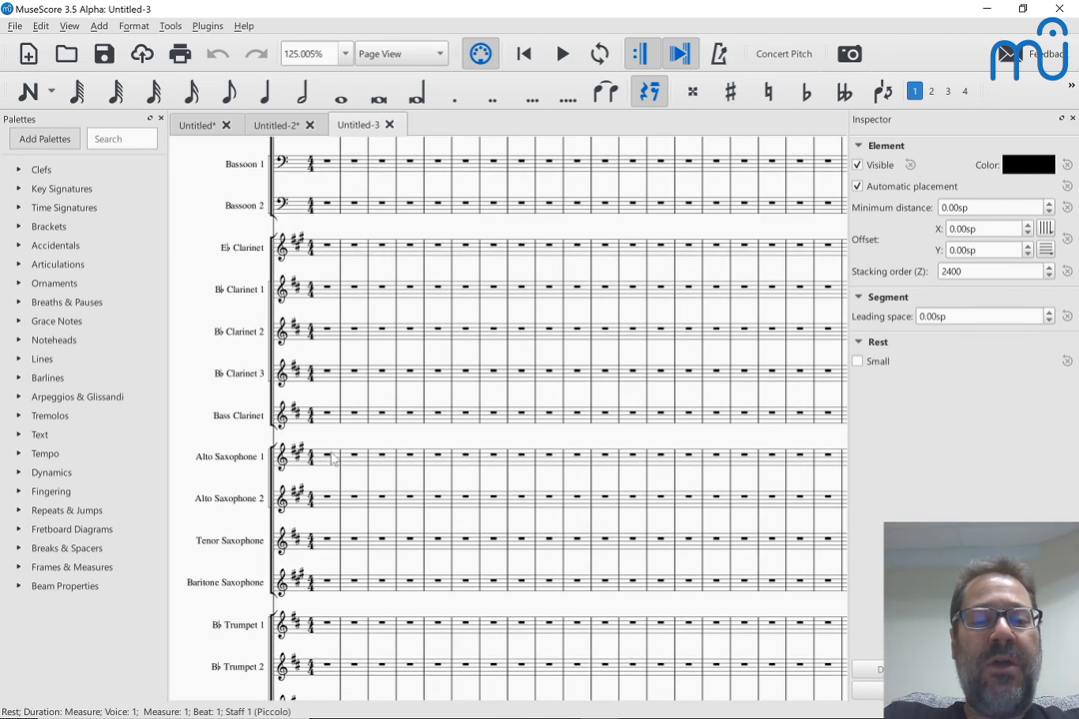
click(328, 458)
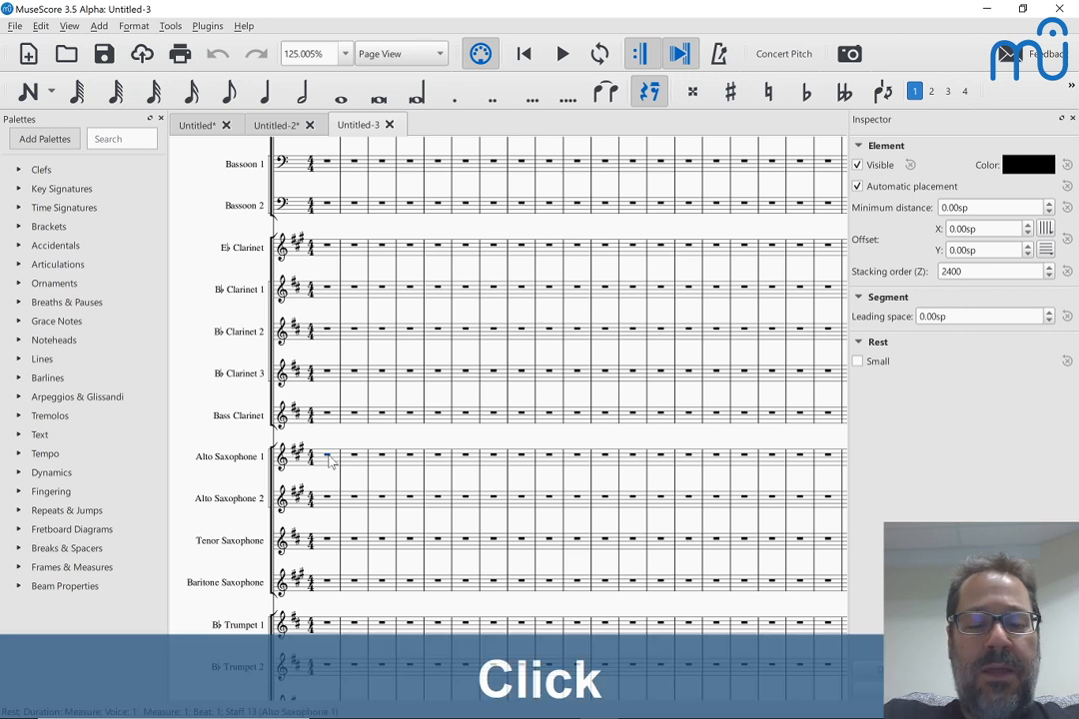
key(n)
key(d)
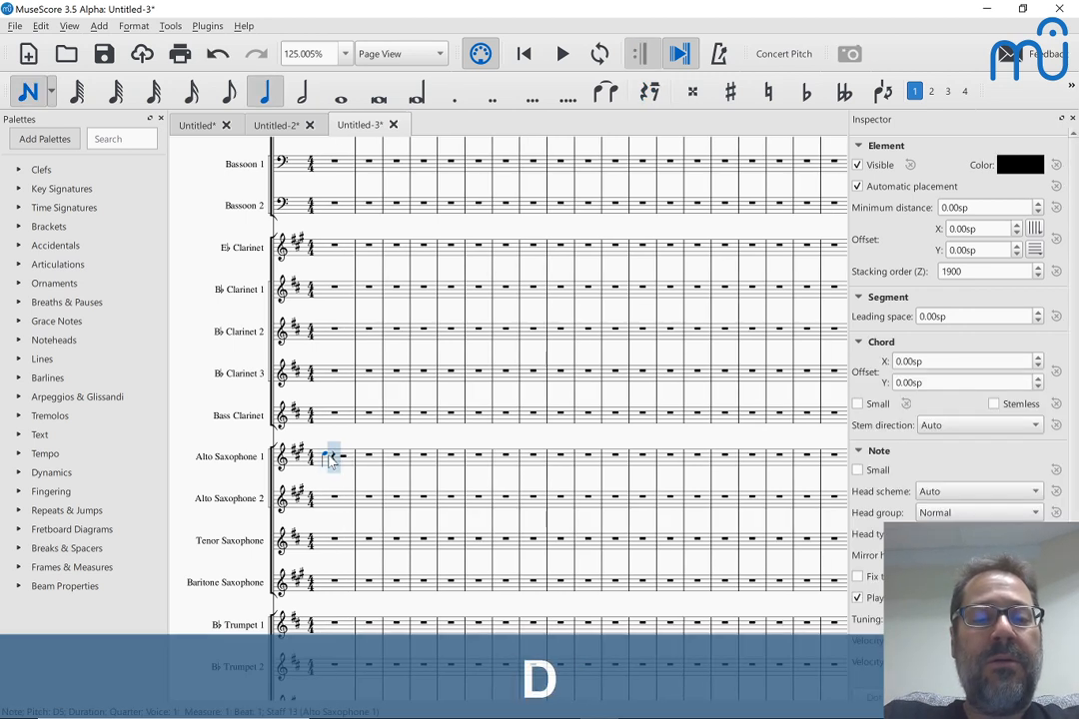
key(Up)
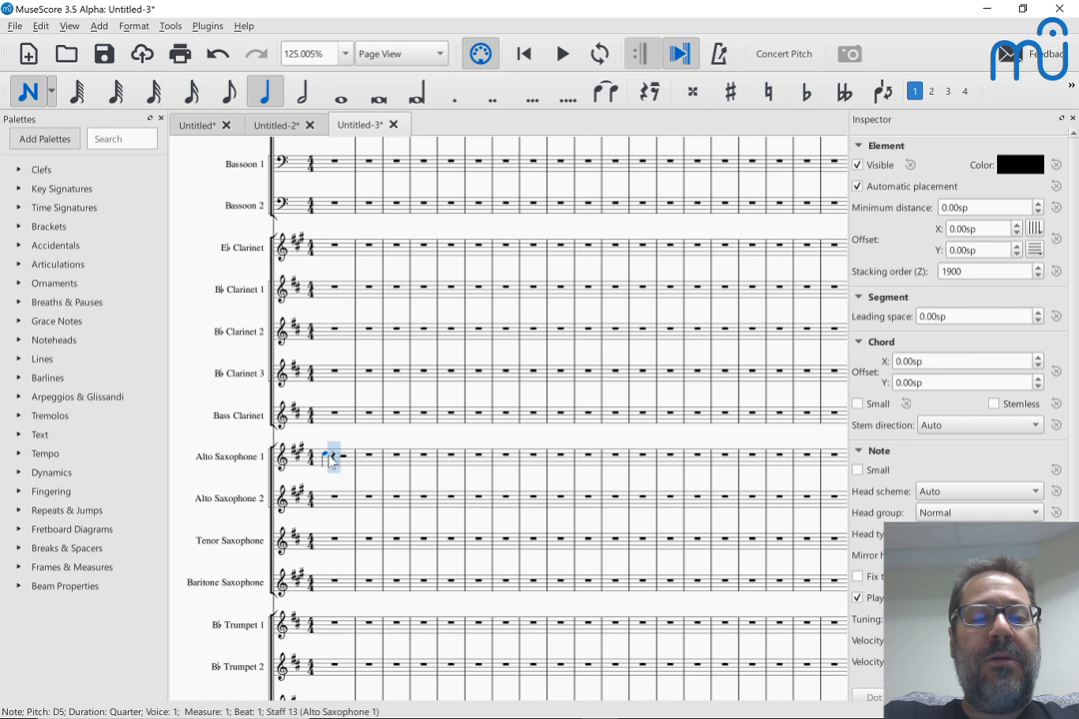
key(Up)
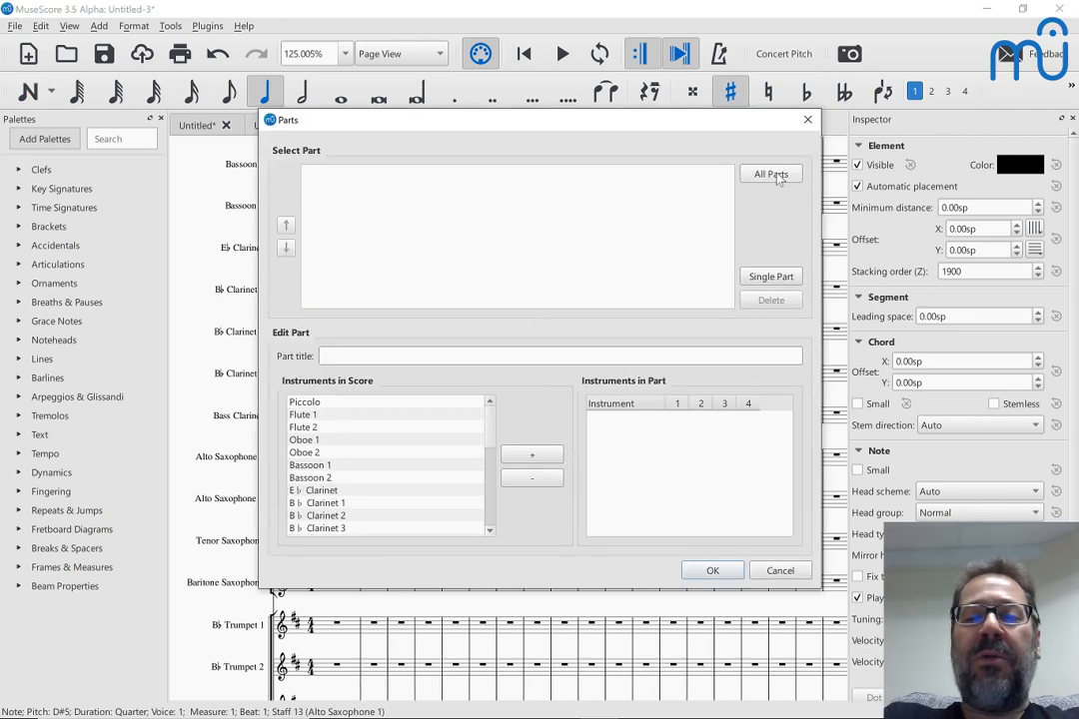
Step: Generate individual parts for all instruments in the concert band score
click(771, 175)
click(712, 571)
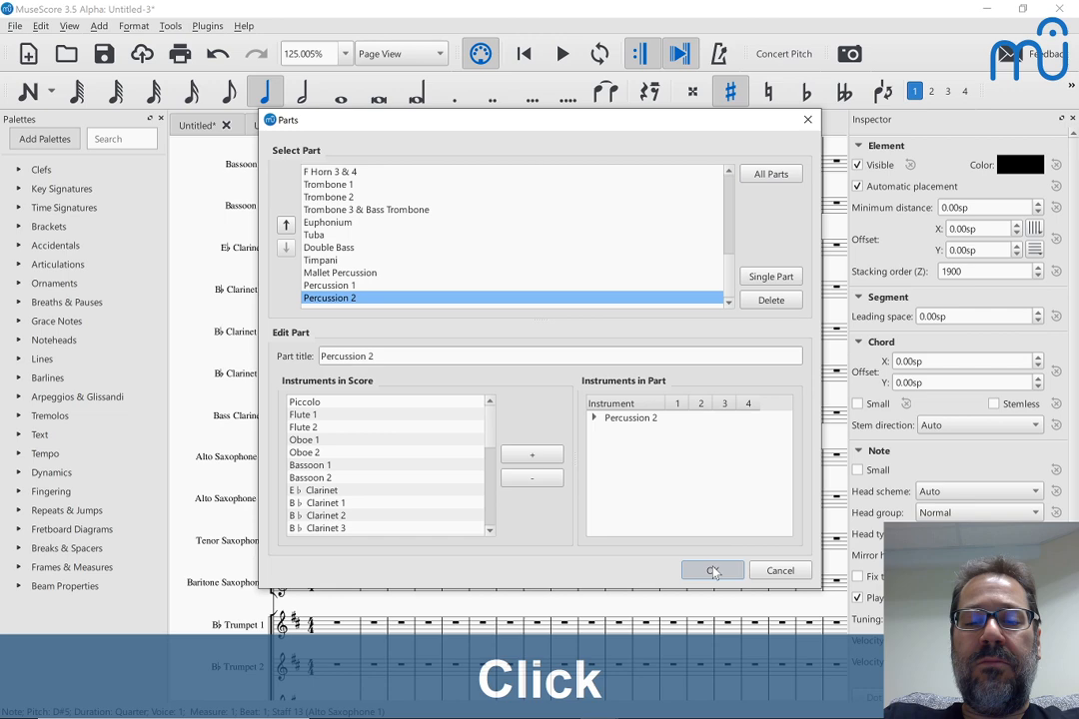
Step: Enter quarter notes on beat 1 of measure 1: B in Alto Saxophone 2, A5 in Tenor Saxophone, and F sharp 5 in Baritone Saxophone
key(alt+Down)
key(alt+Down)
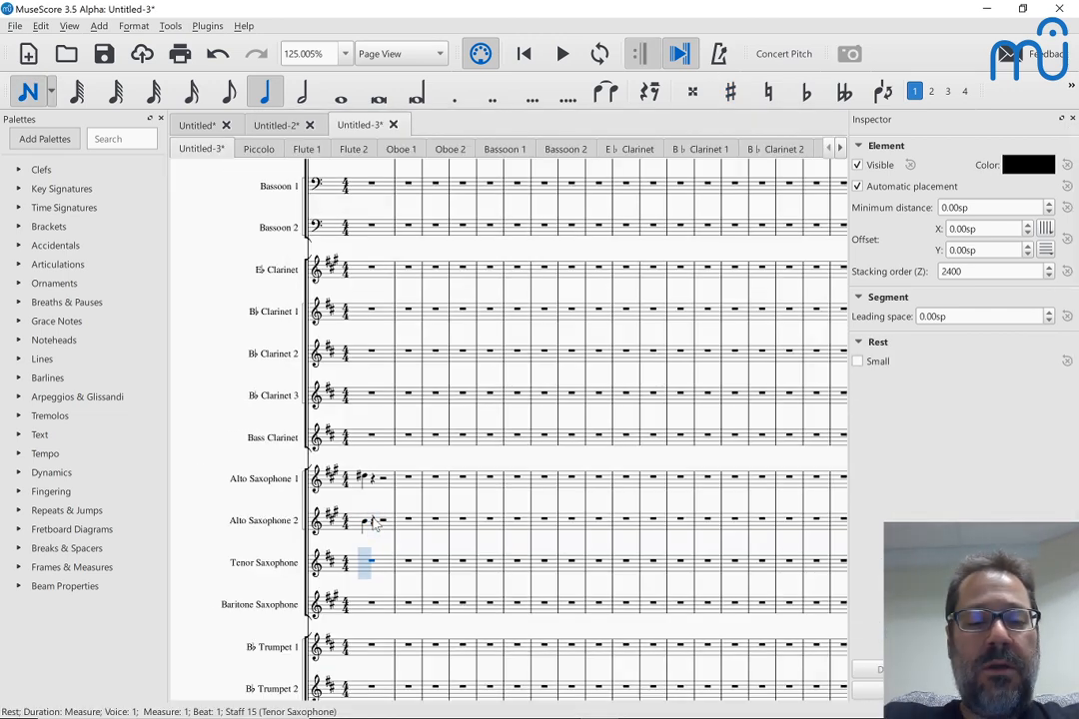
key(a)
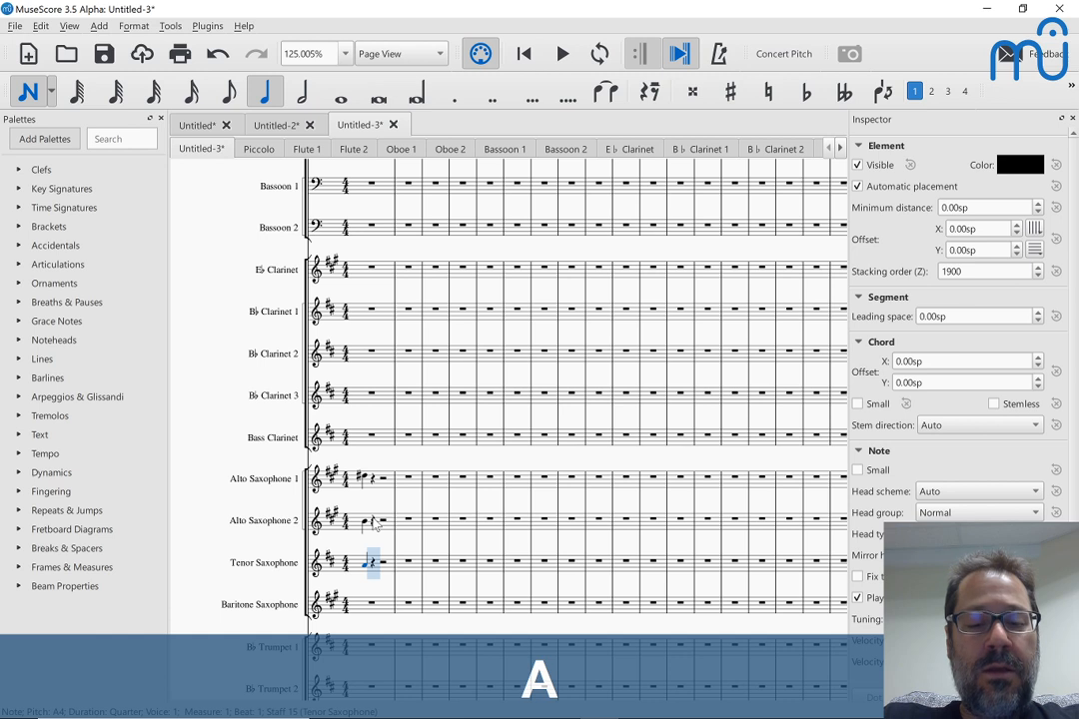
key(ctrl+Up)
key(alt+Down)
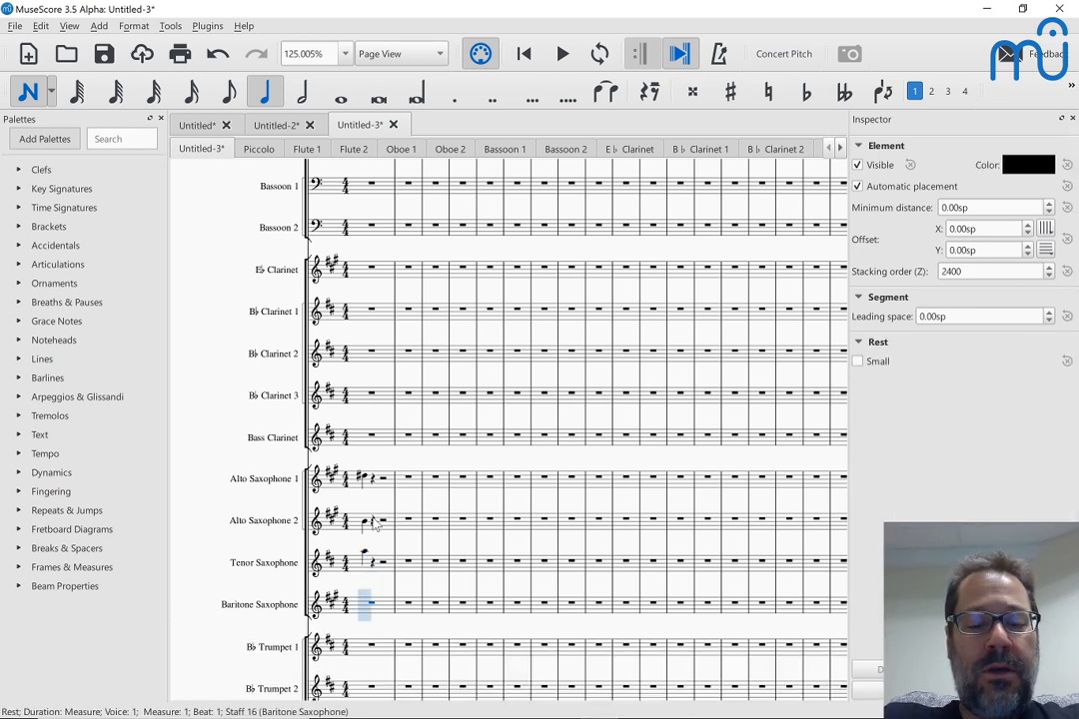
key(f)
key(ctrl+Up)
key(Escape)
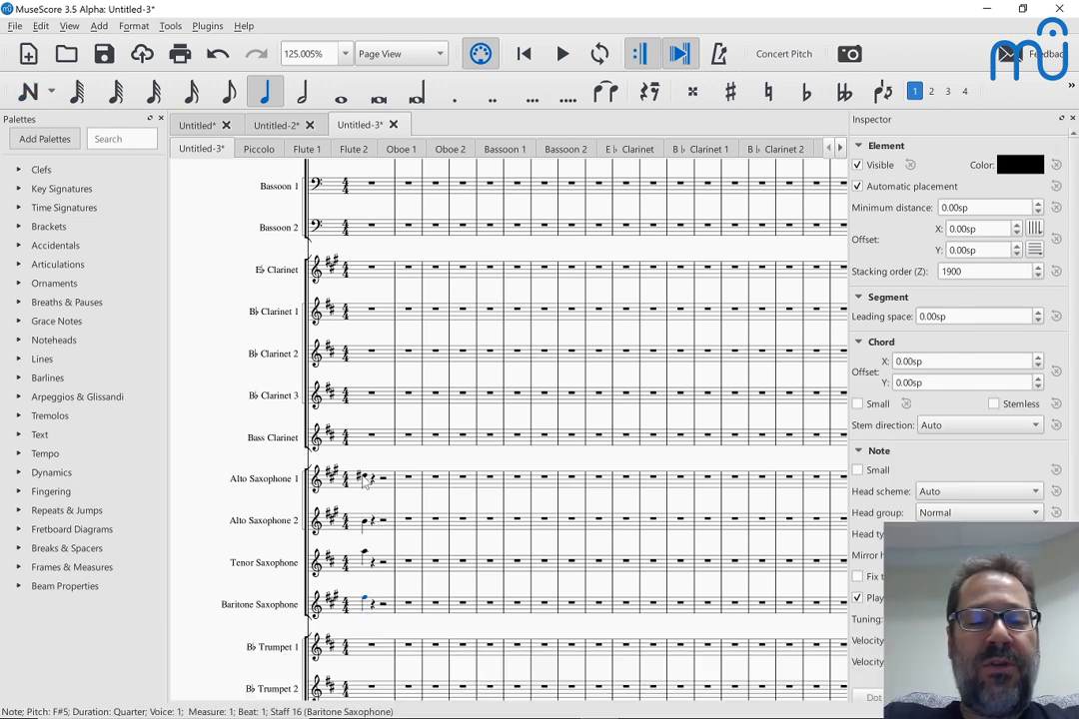
Step: Change the beat 1 notes of all four saxophone staves in measure 1 to whole notes
click(365, 481)
key(shift+Right)
key(shift+Down)
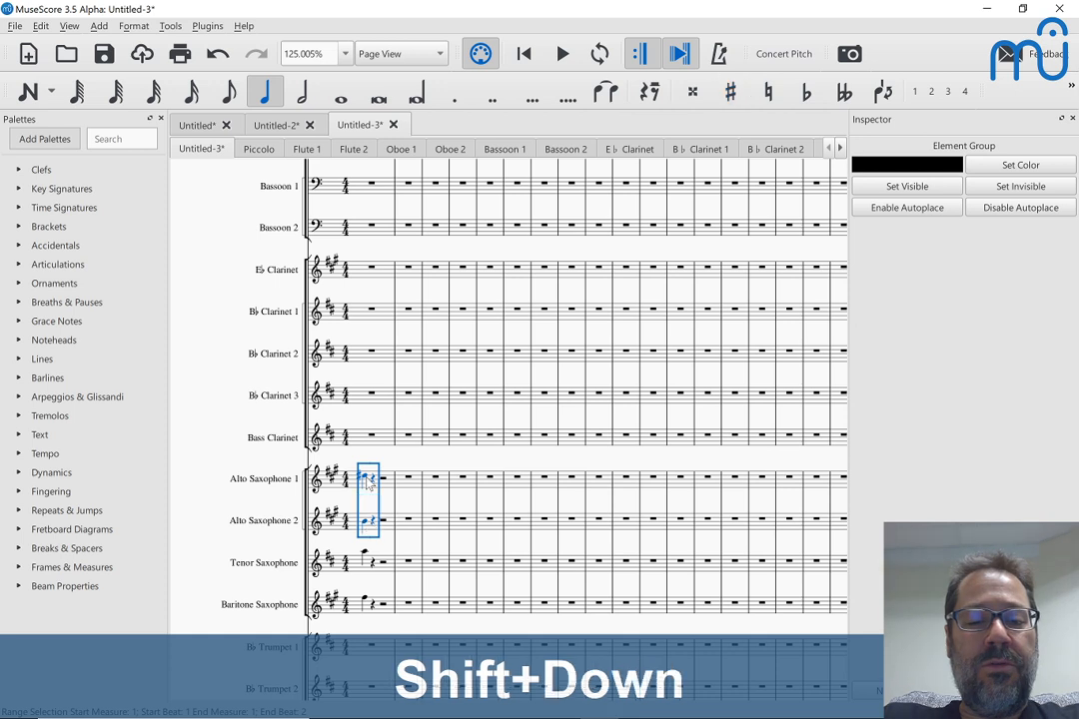
key(shift+Down)
key(shift+Down)
key(shift+Left)
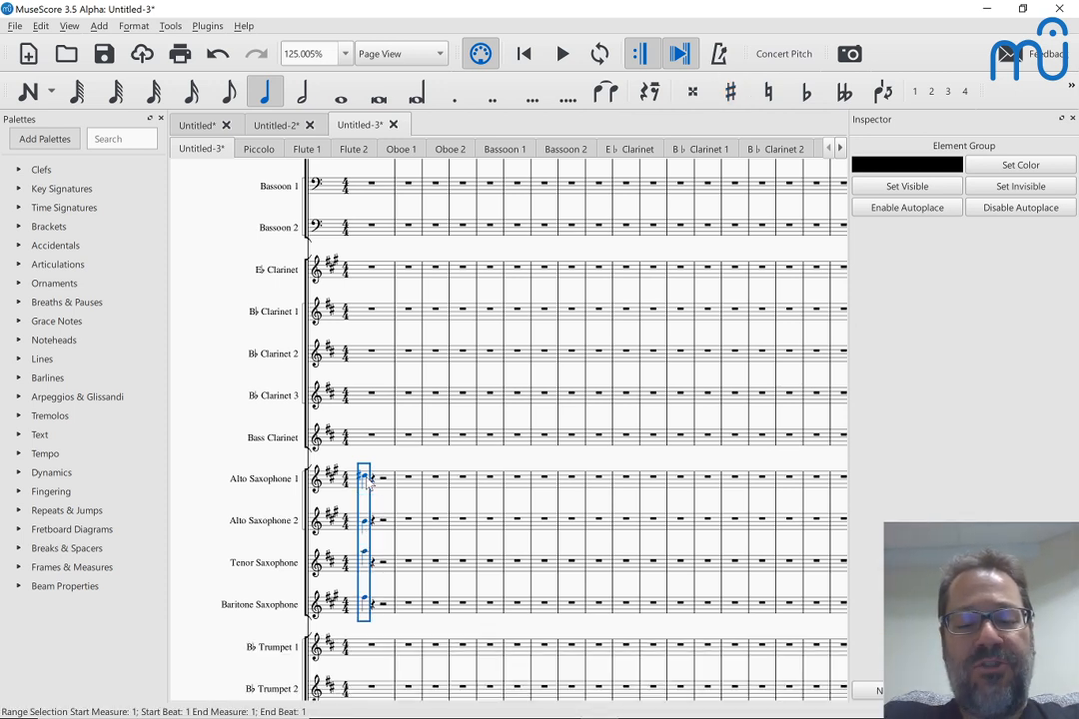
key(7)
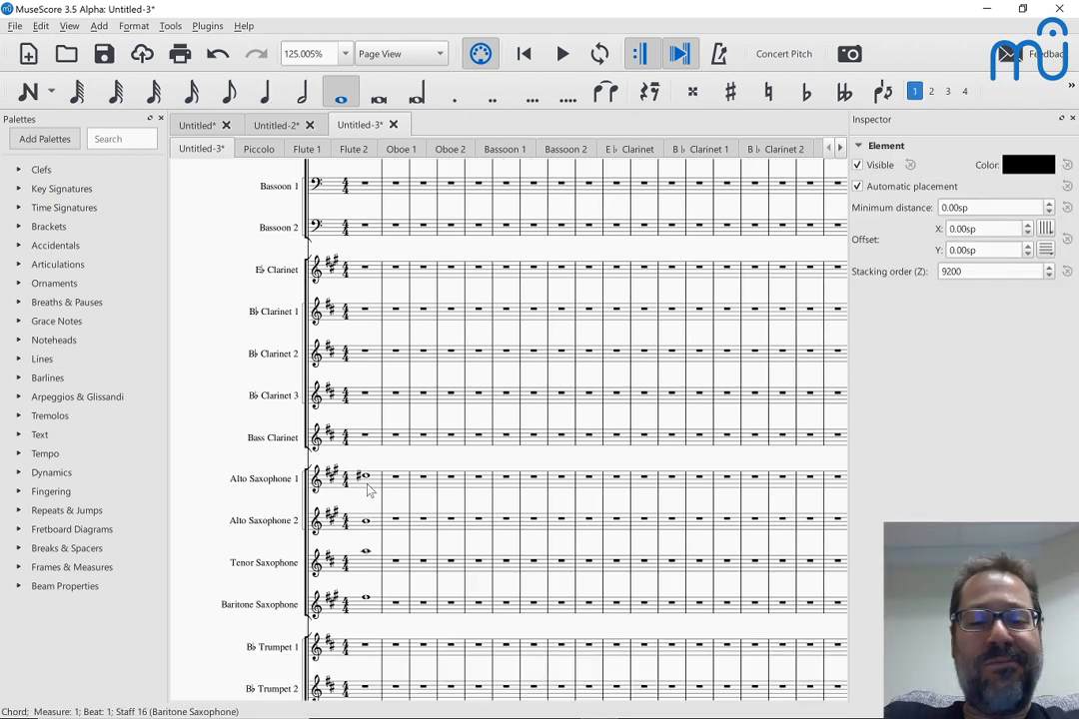
Step: Play back measure 1 from the Alto Saxophone 1 note to hear the saxophone chord
click(366, 477)
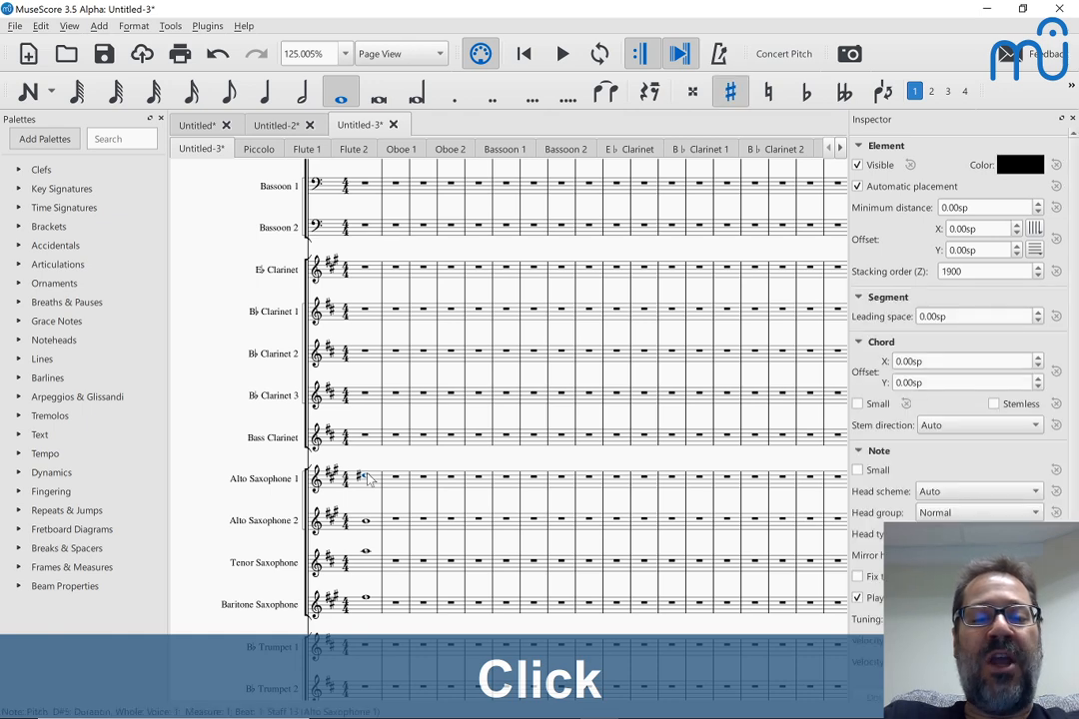
key(space)
key(space)
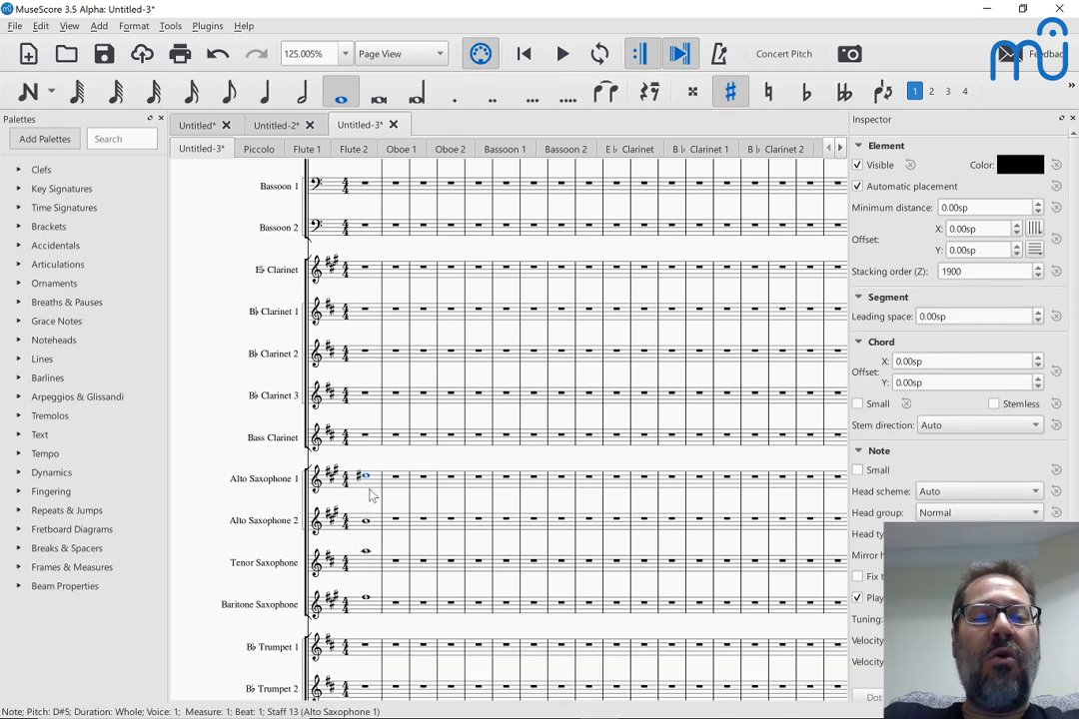
right_click(364, 553)
click(343, 494)
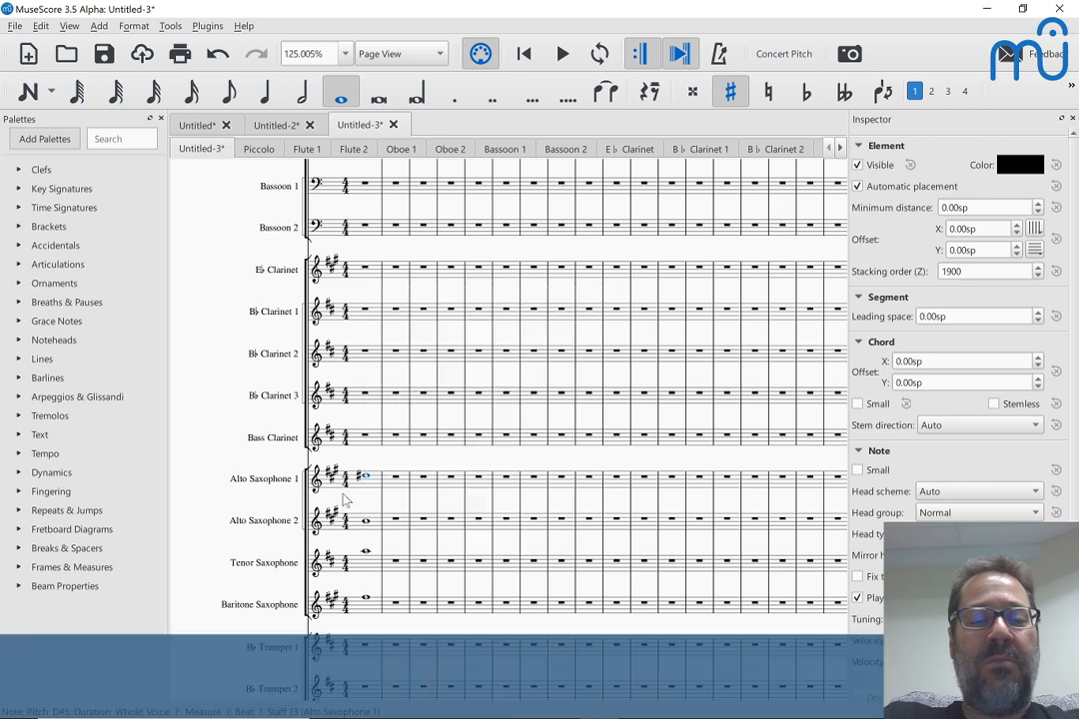
click(344, 500)
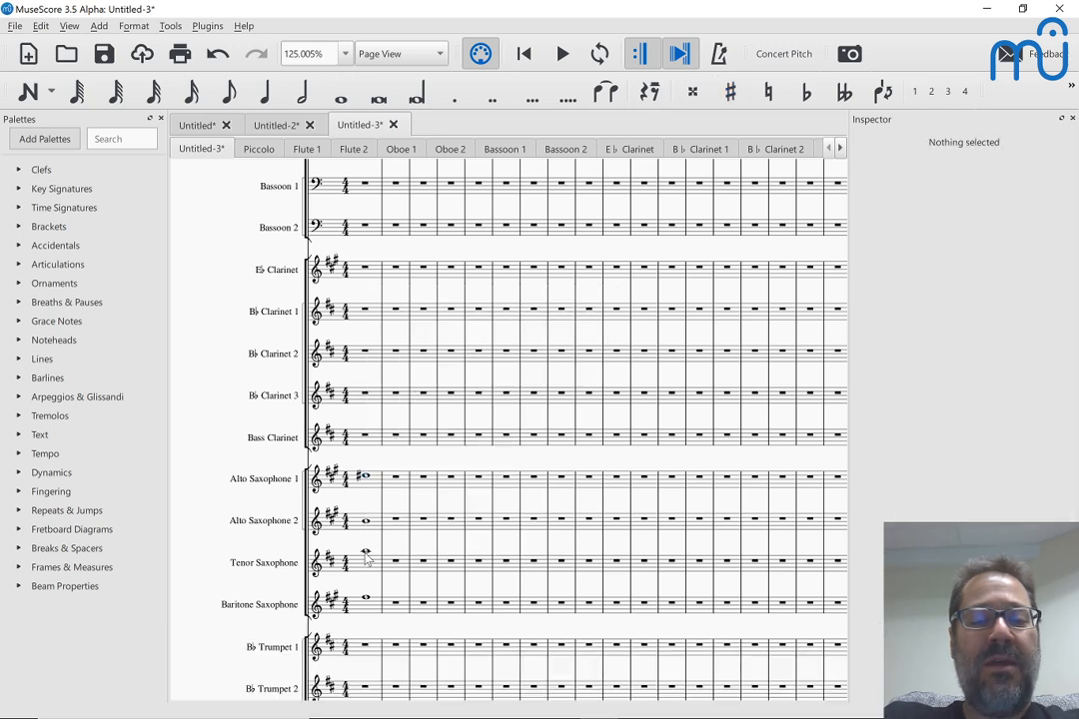
Step: Display the score at concert pitch and lower the Tenor Saxophone whole note in measure 1 by semitones to C4
click(365, 555)
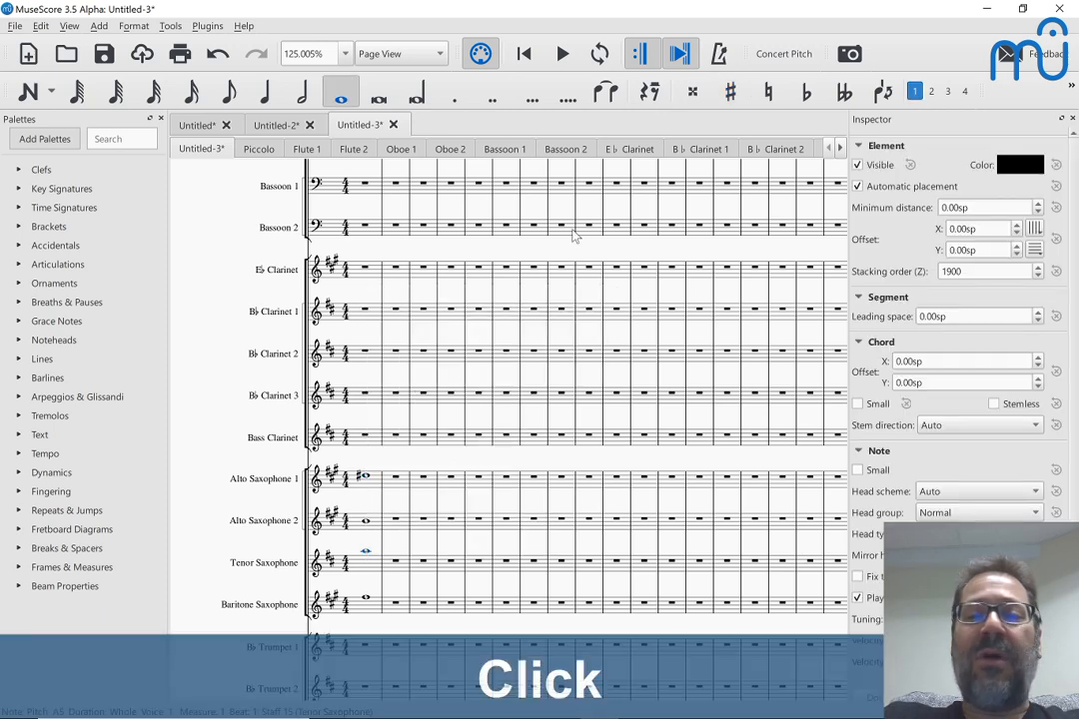
click(787, 58)
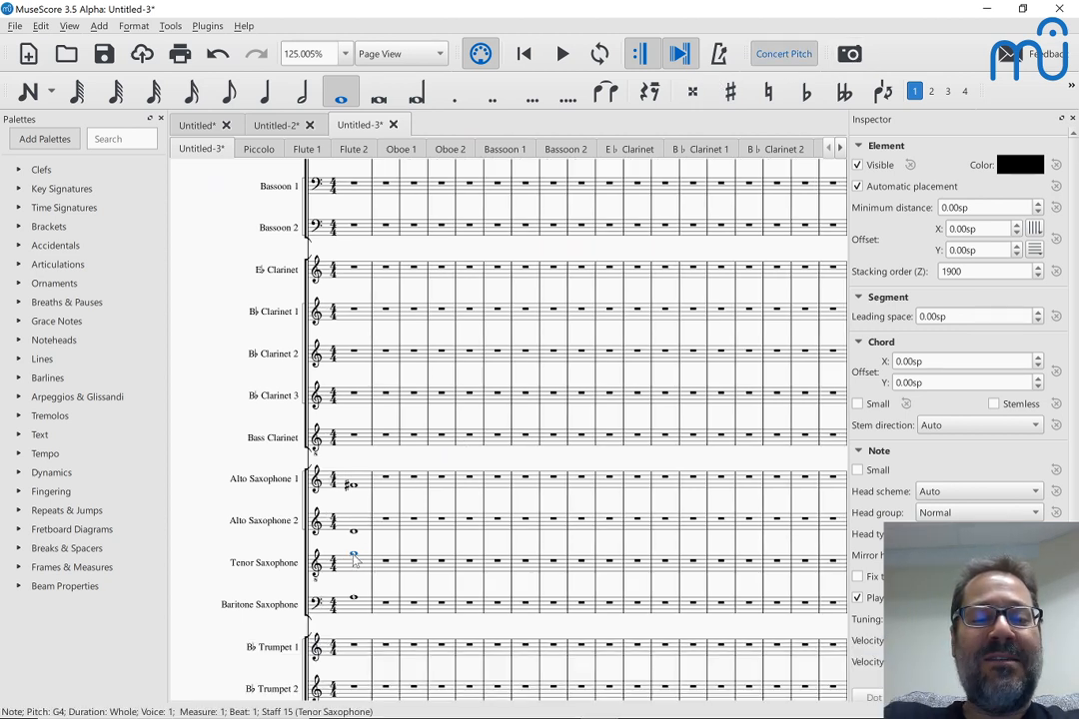
click(354, 559)
key(Down)
key(Down)
key(Down)
key(Down)
key(Down)
key(Down)
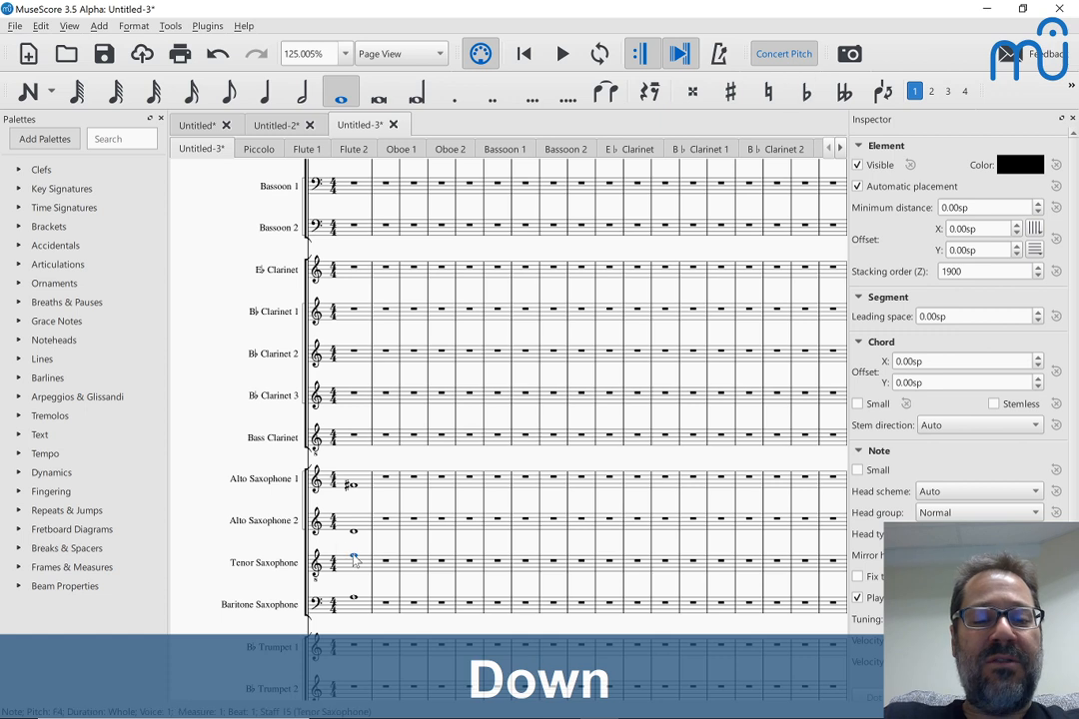
key(Down)
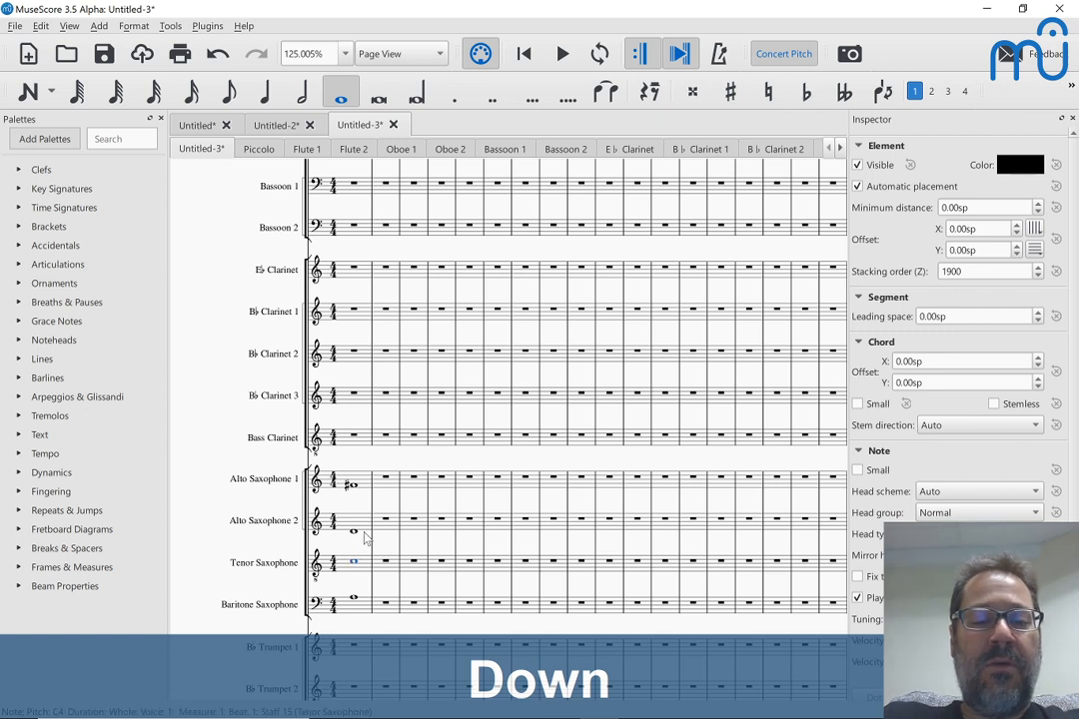
Step: Play back the saxophone chord at concert pitch, starting from the Alto Saxophone 1 note in measure 1
click(353, 485)
key(space)
key(space)
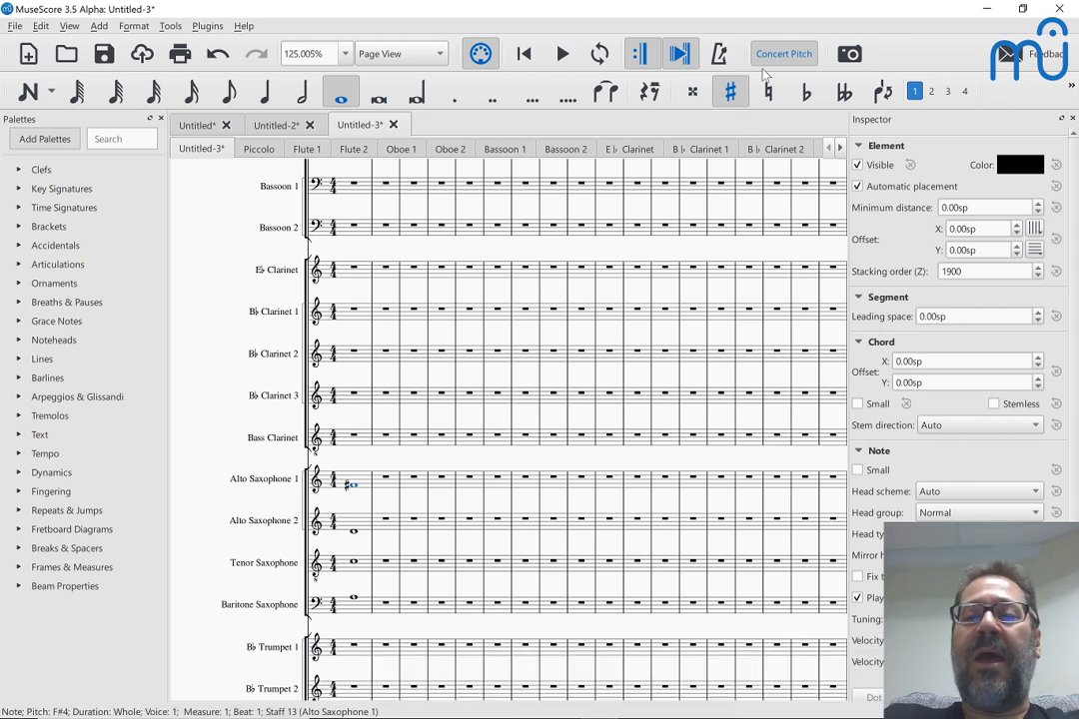
Step: Switch the score to transposed pitch and play back the saxophone chord from the Alto Saxophone 1 note
click(782, 53)
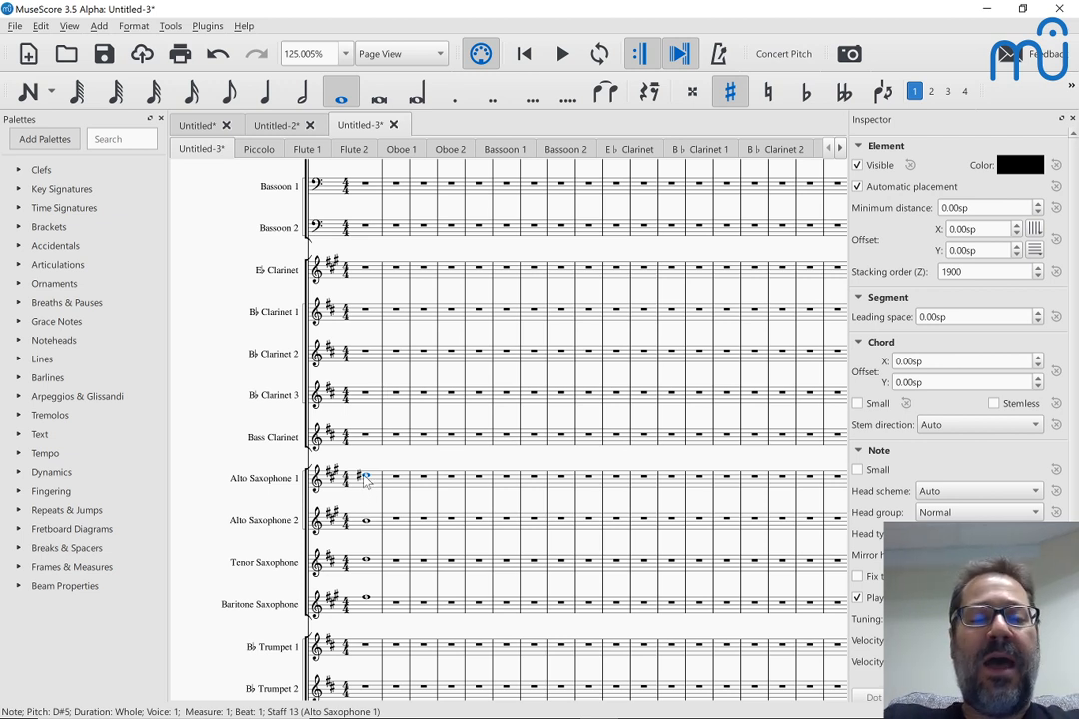
click(365, 479)
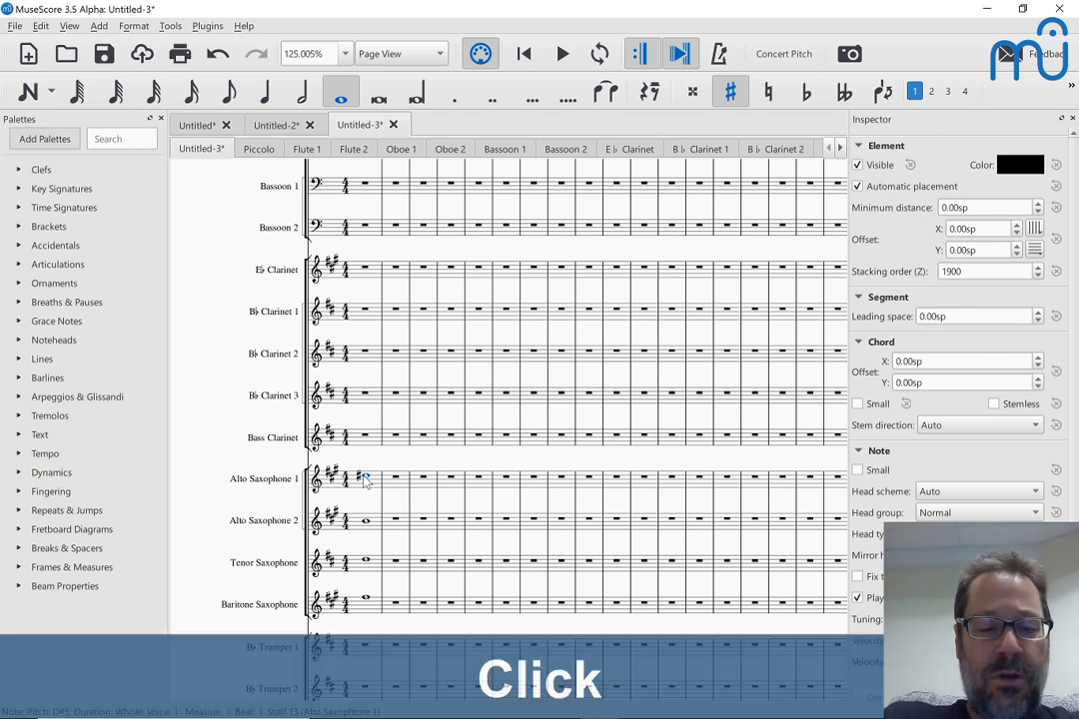
key(space)
key(space)
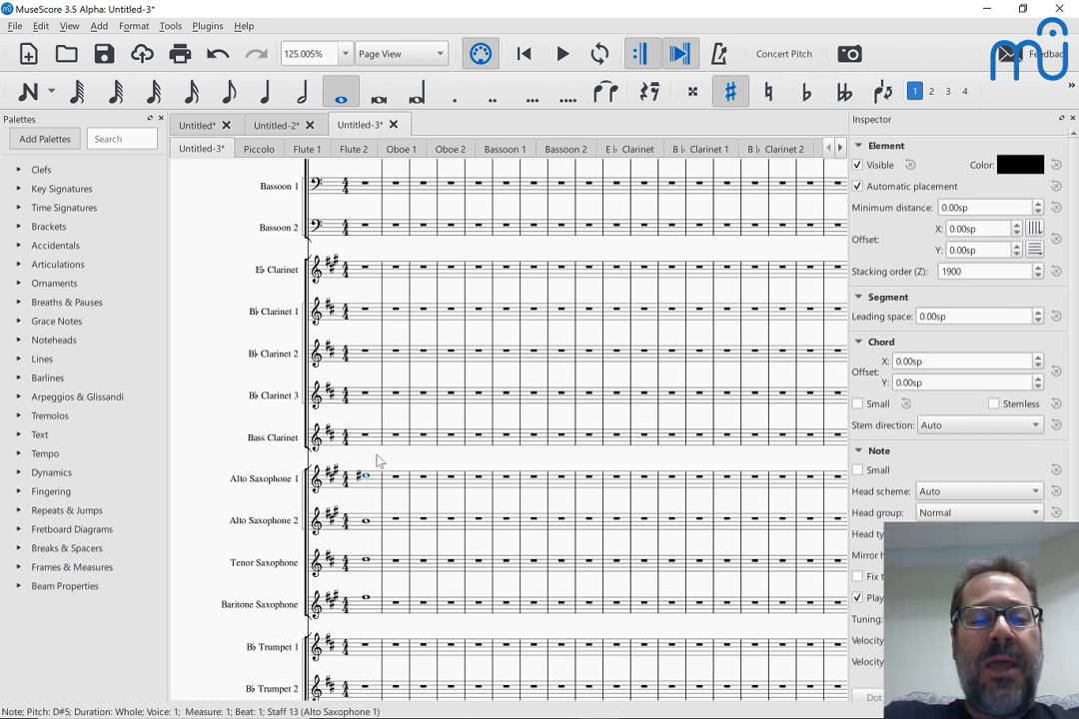
Step: Try a descending chromatic line of quarter notes E5, D sharp 5, D natural 5 and C sharp 5 in Alto Saxophone 1, measure 1
click(366, 479)
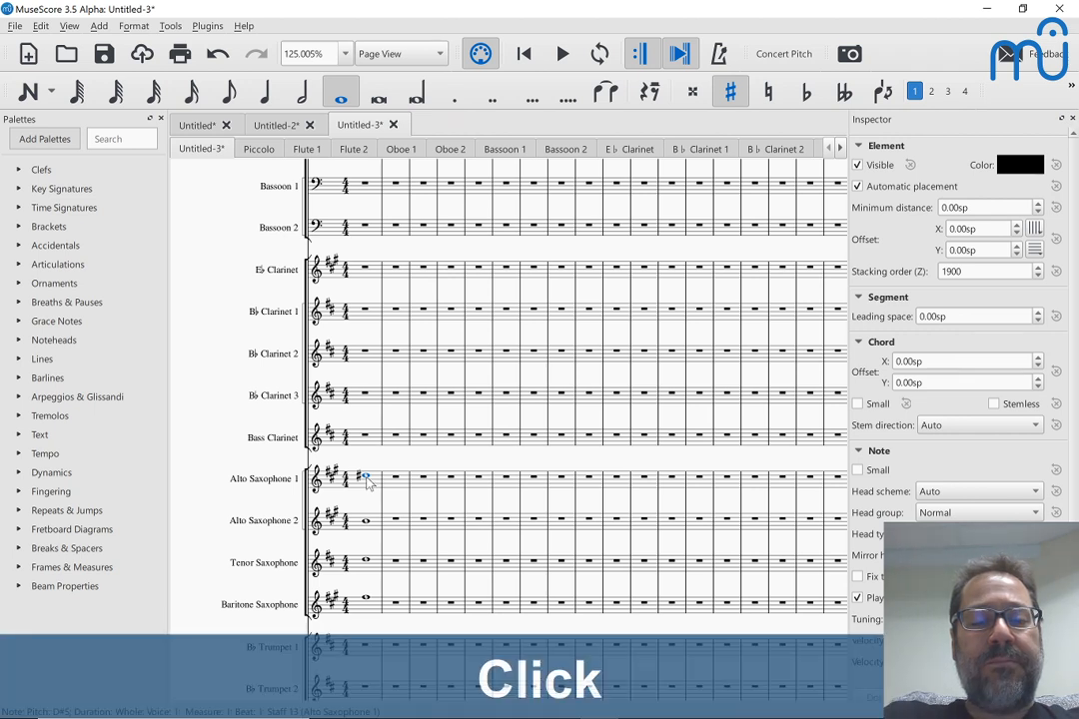
key(Left)
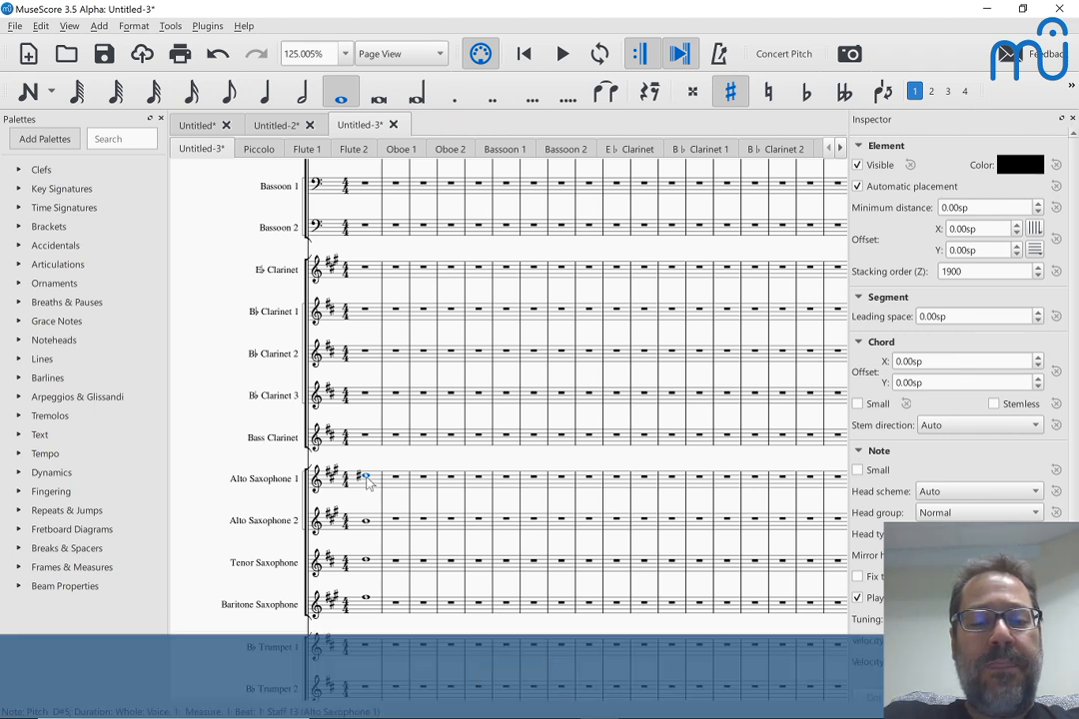
key(5)
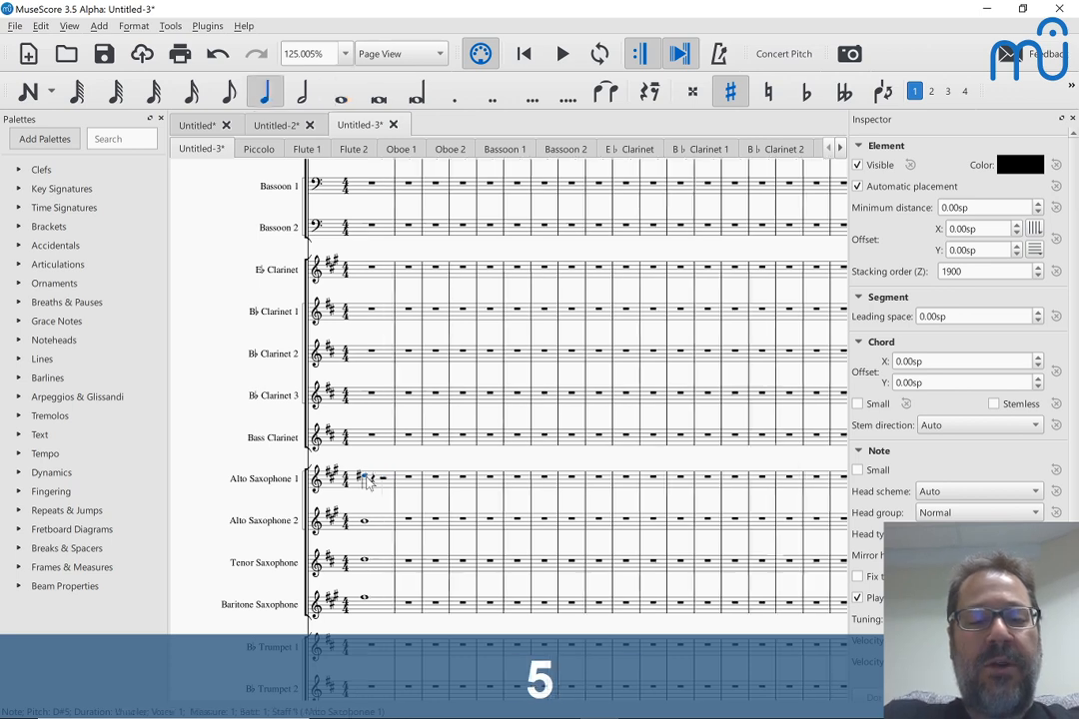
key(Up)
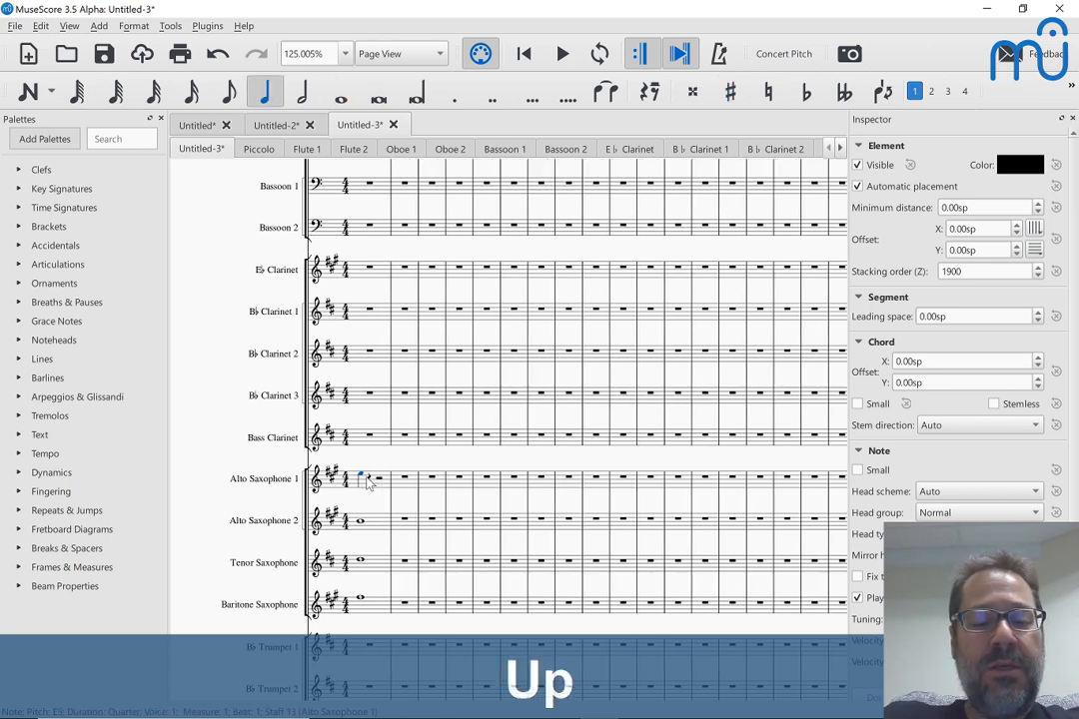
key(Right)
key(n)
key(Up)
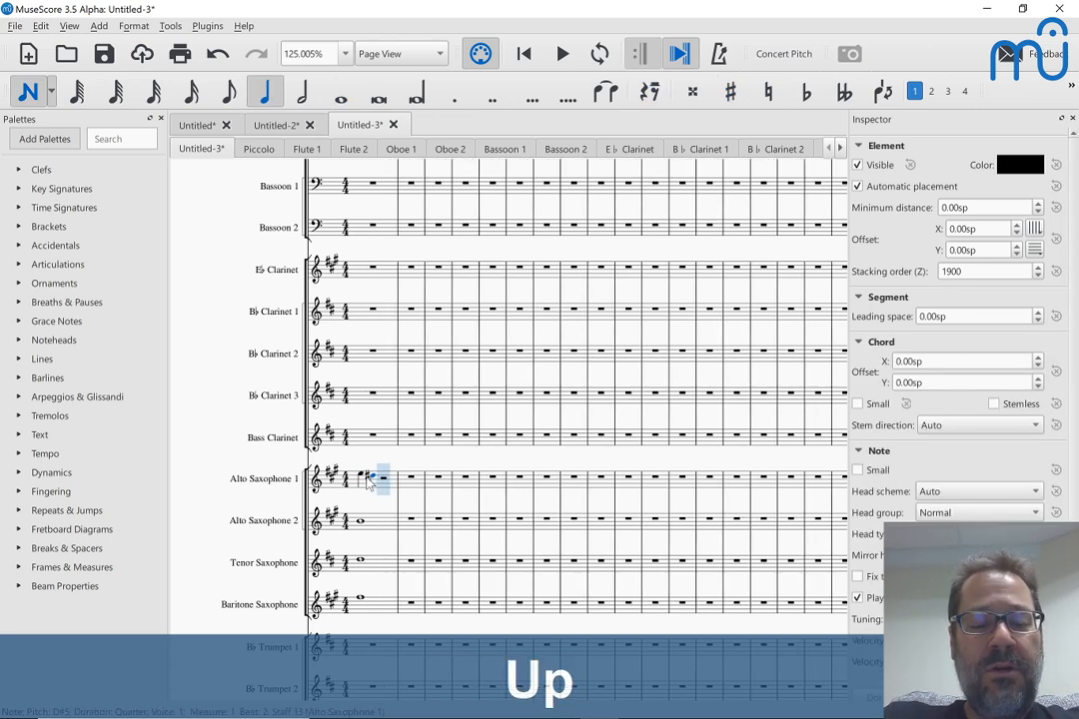
key(d)
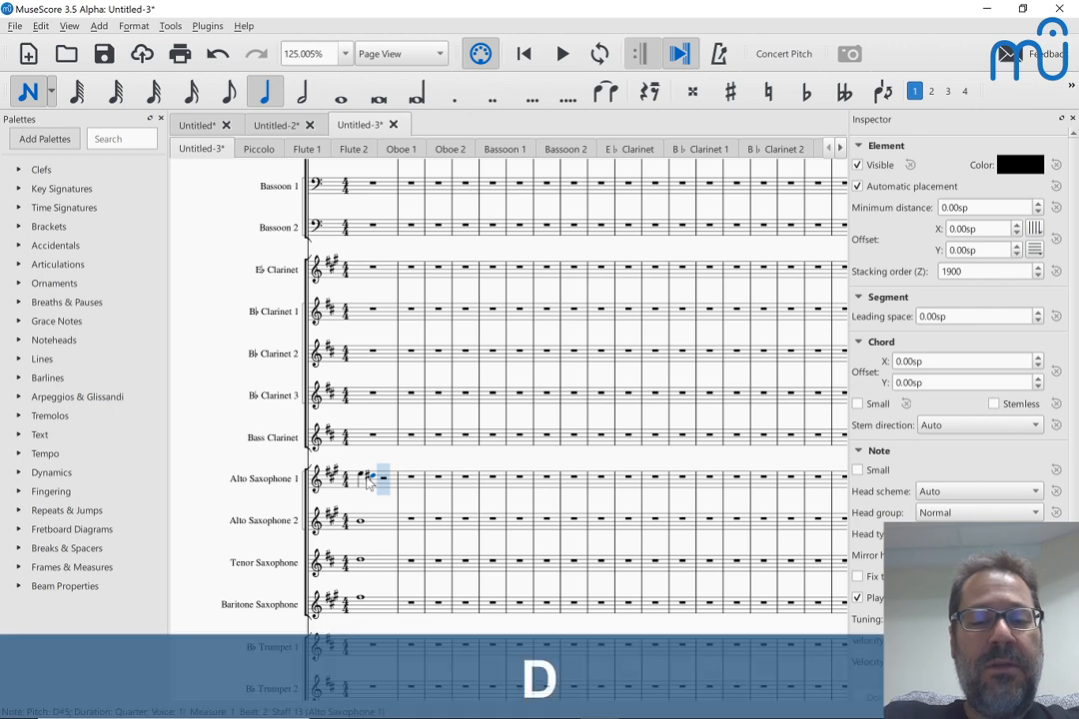
key(Down)
key(c)
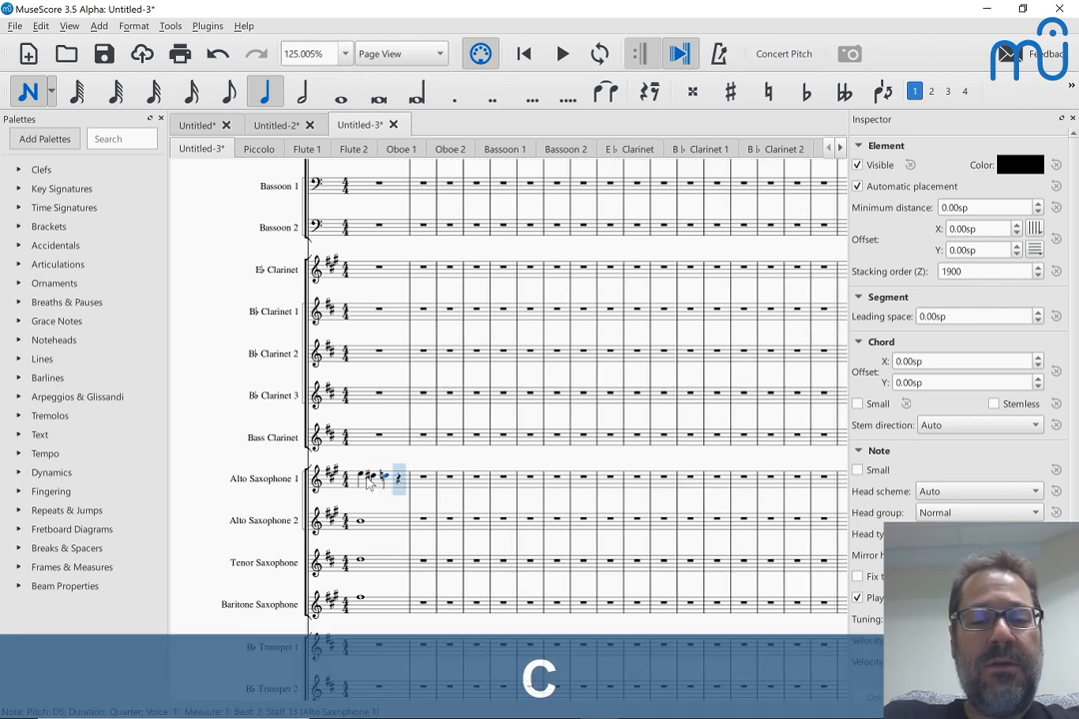
key(Escape)
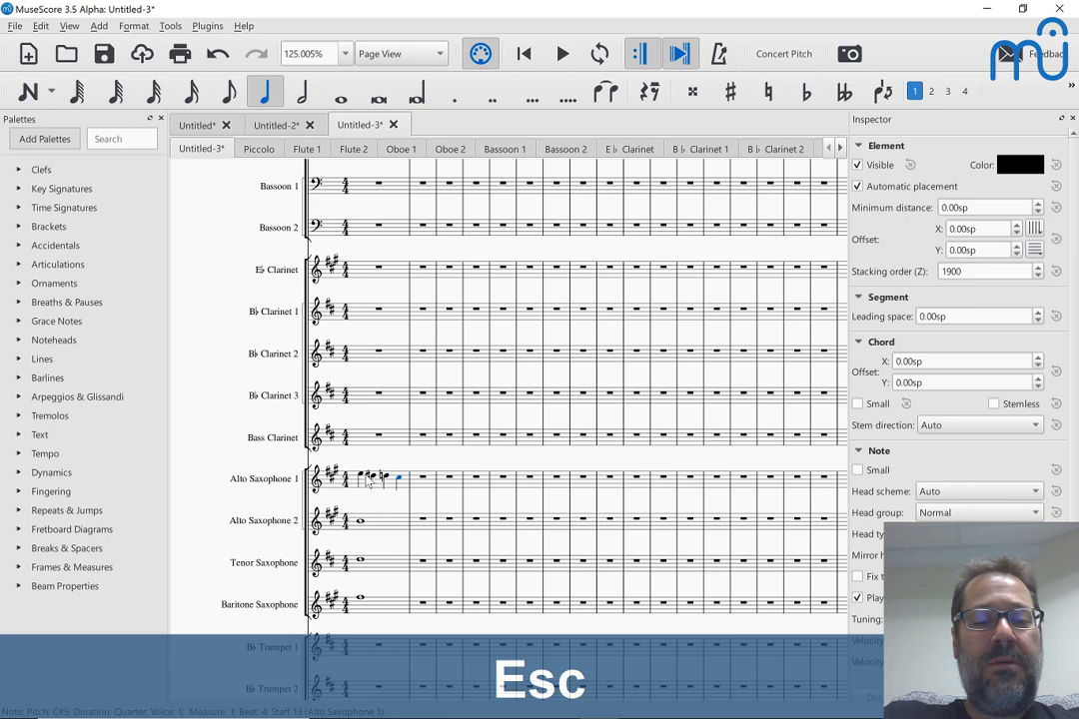
Step: Undo the chromatic quarter-note entries in Alto Saxophone 1, back to the original D sharp whole note
right_click(367, 481)
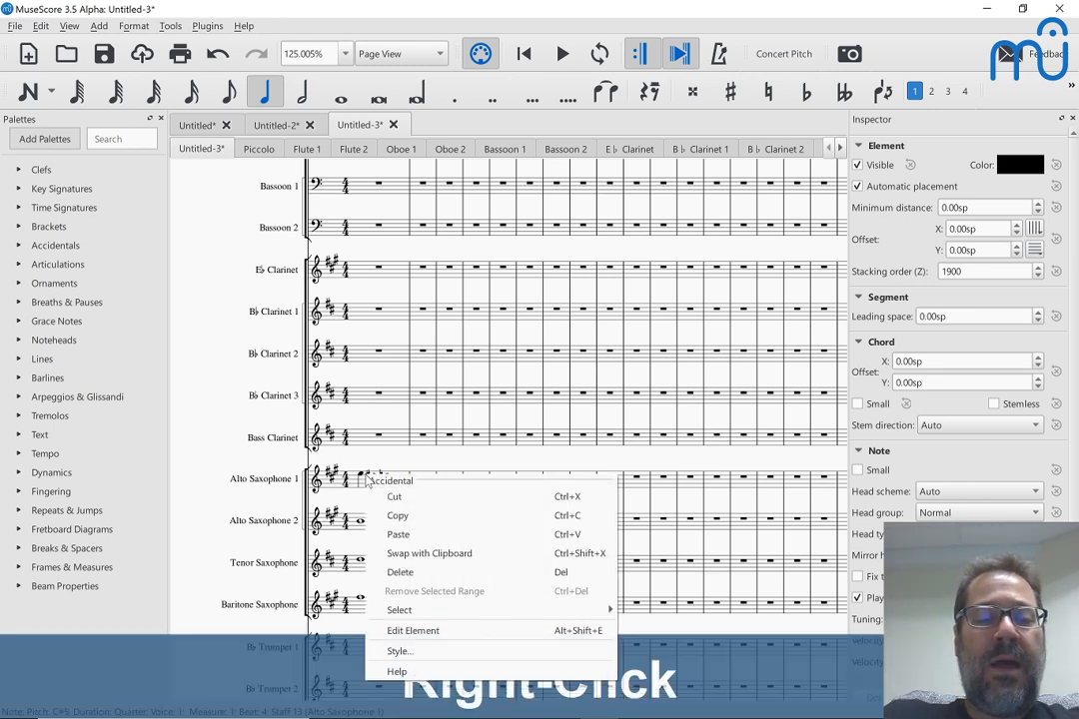
key(ctrl+z)
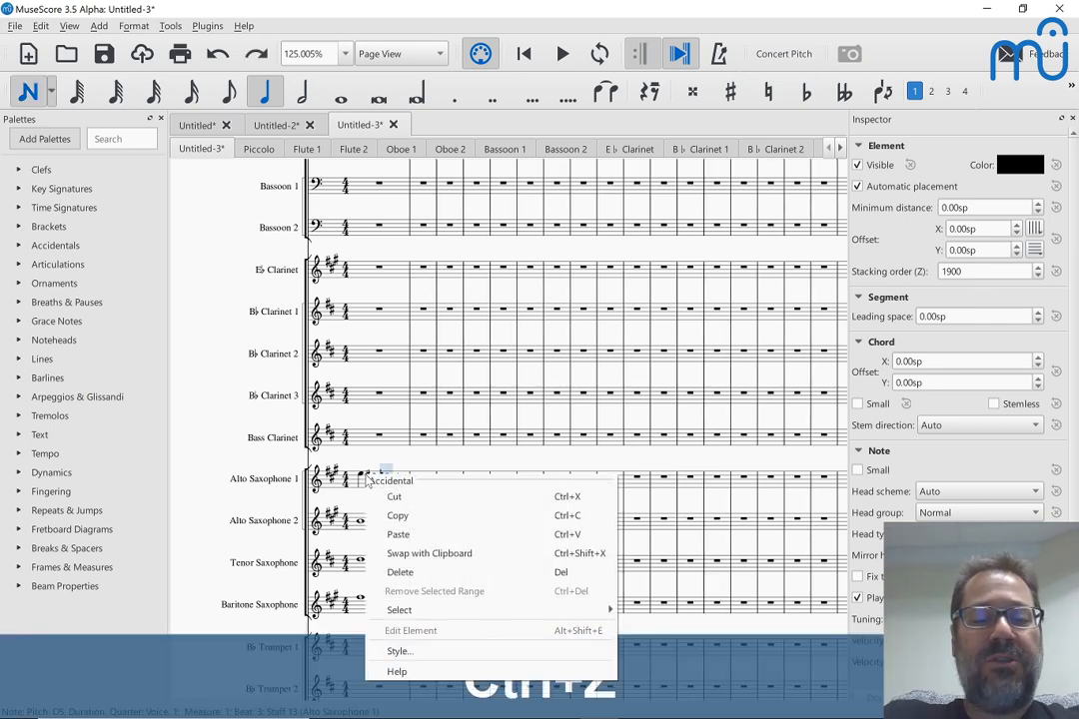
key(Escape)
key(ctrl+z)
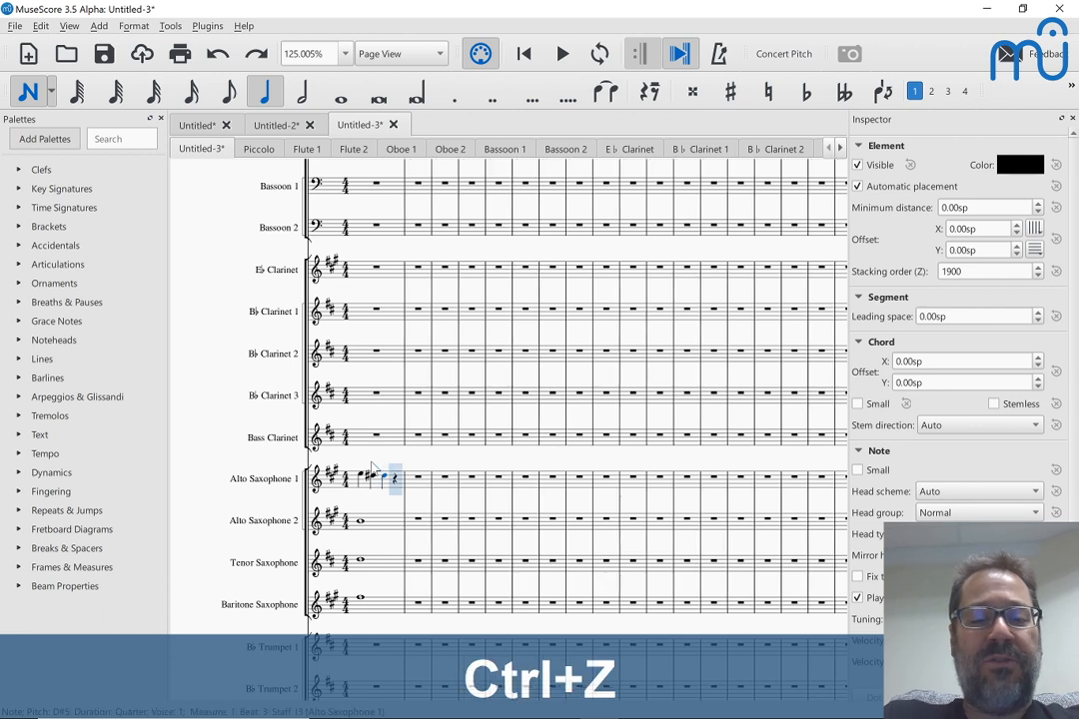
key(ctrl+z)
key(ctrl+z)
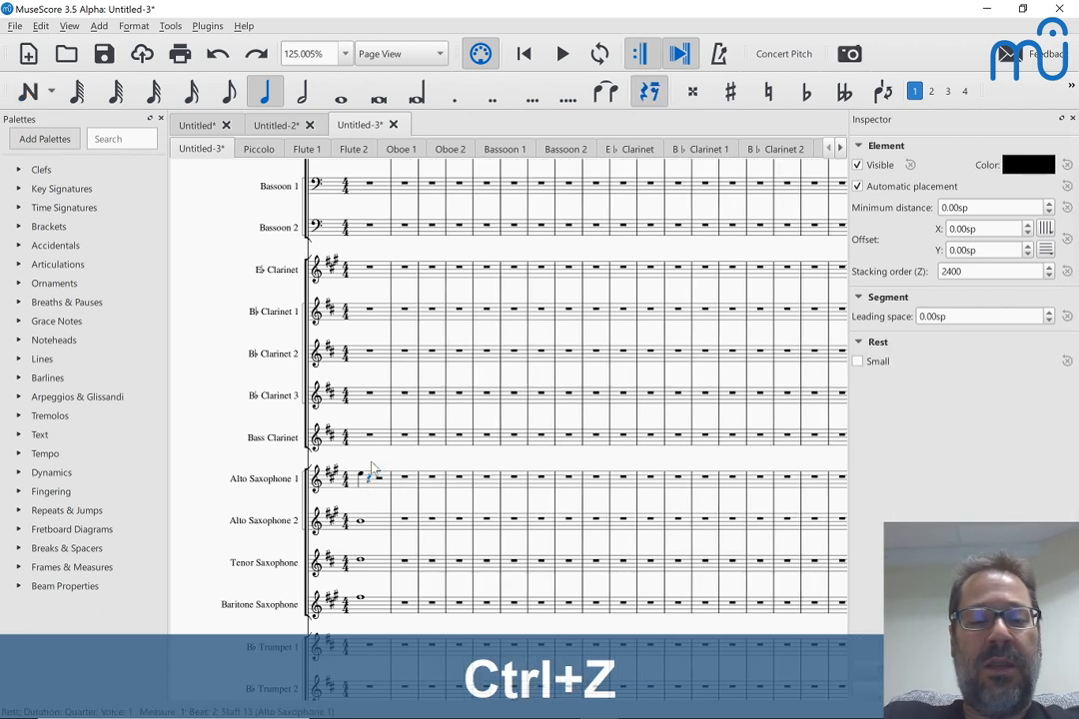
key(ctrl+z)
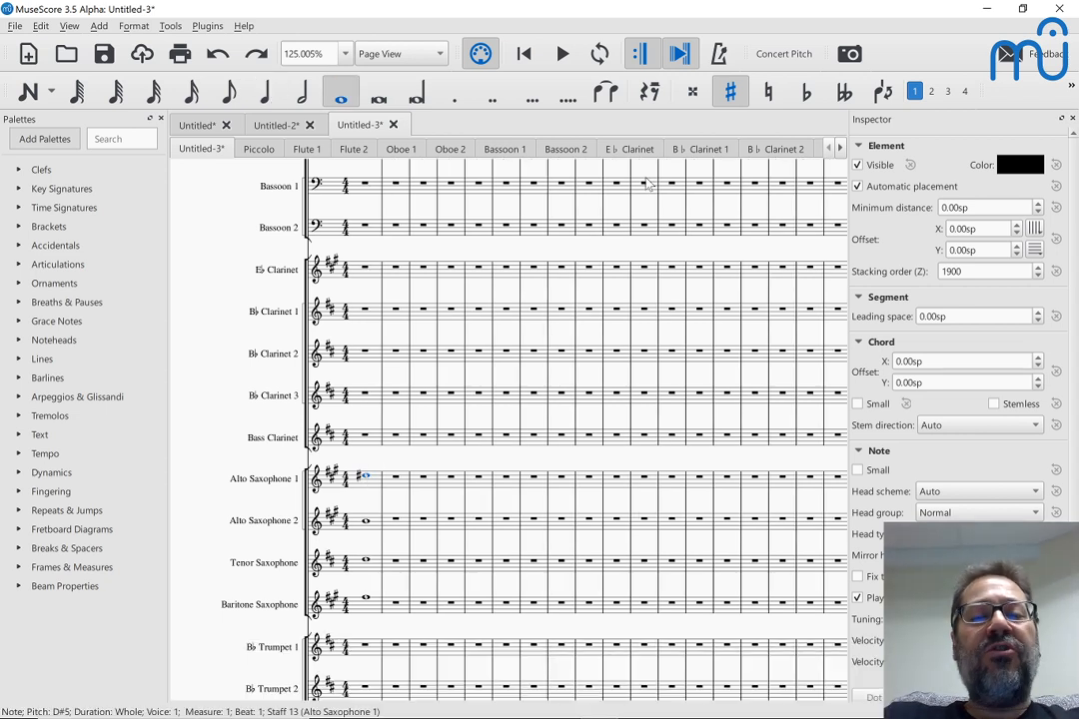
Step: Show the full score at concert pitch, and respell the D sharp in the Alto Saxophone 1 part as E flat in both score and part
click(784, 53)
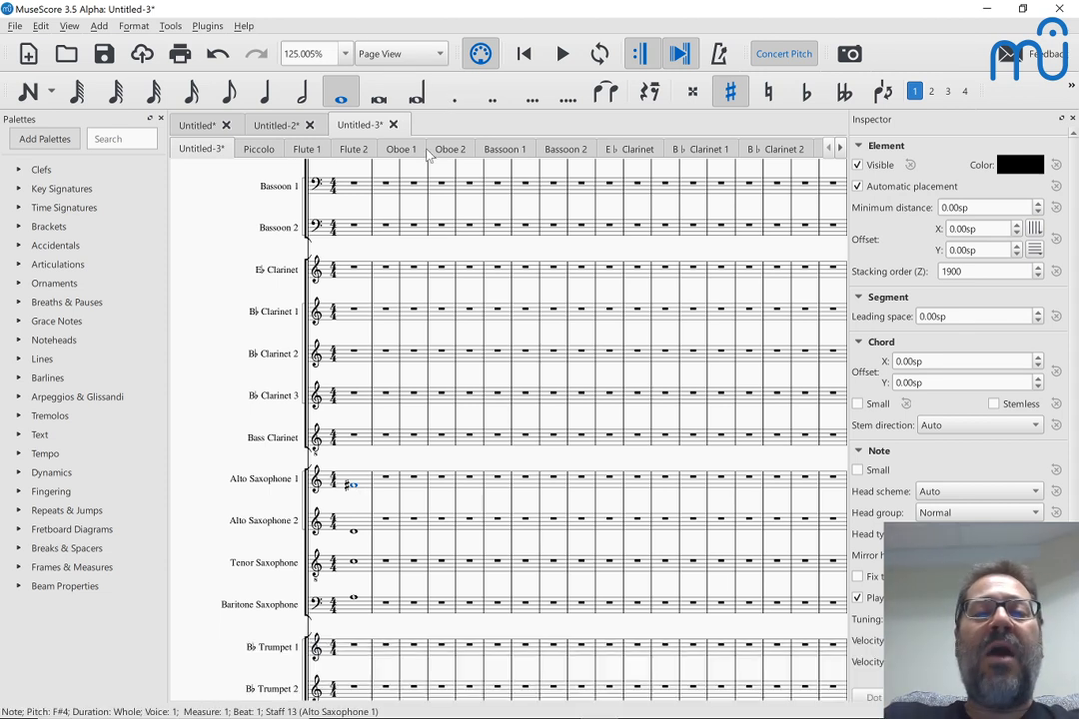
double_click(839, 149)
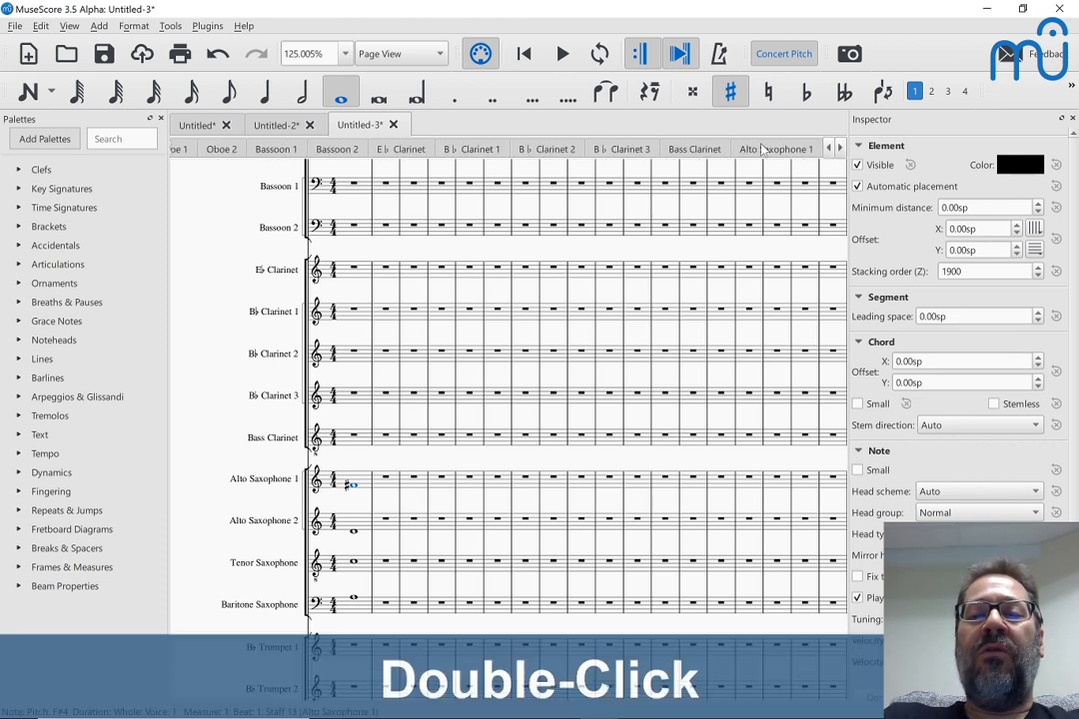
click(761, 149)
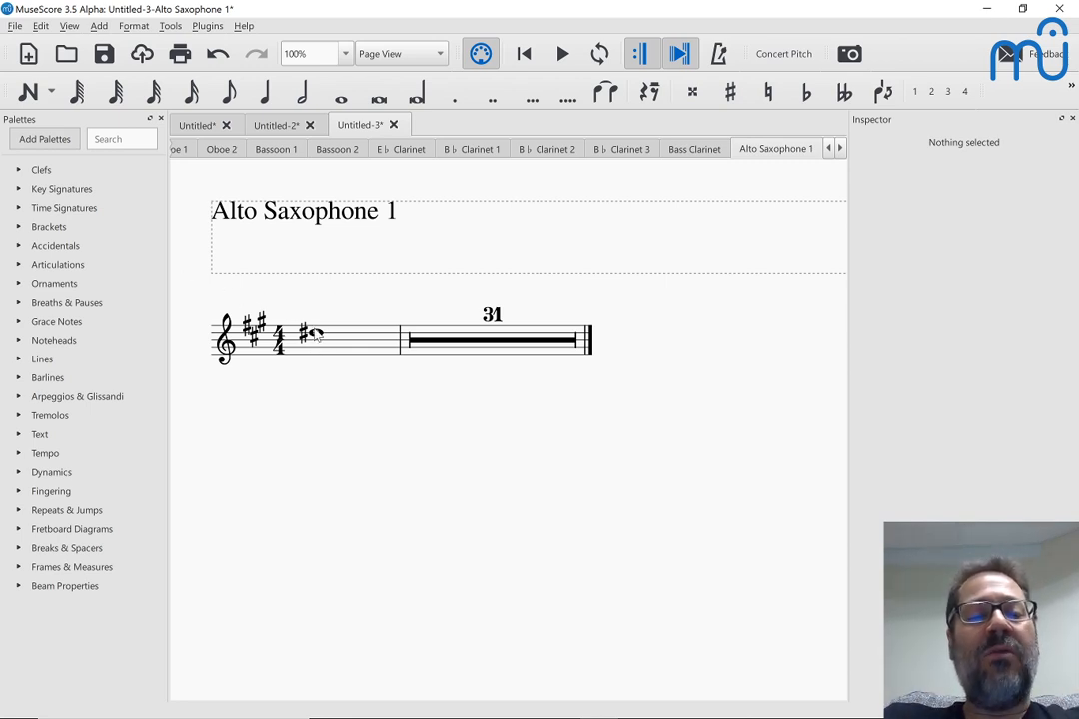
click(315, 335)
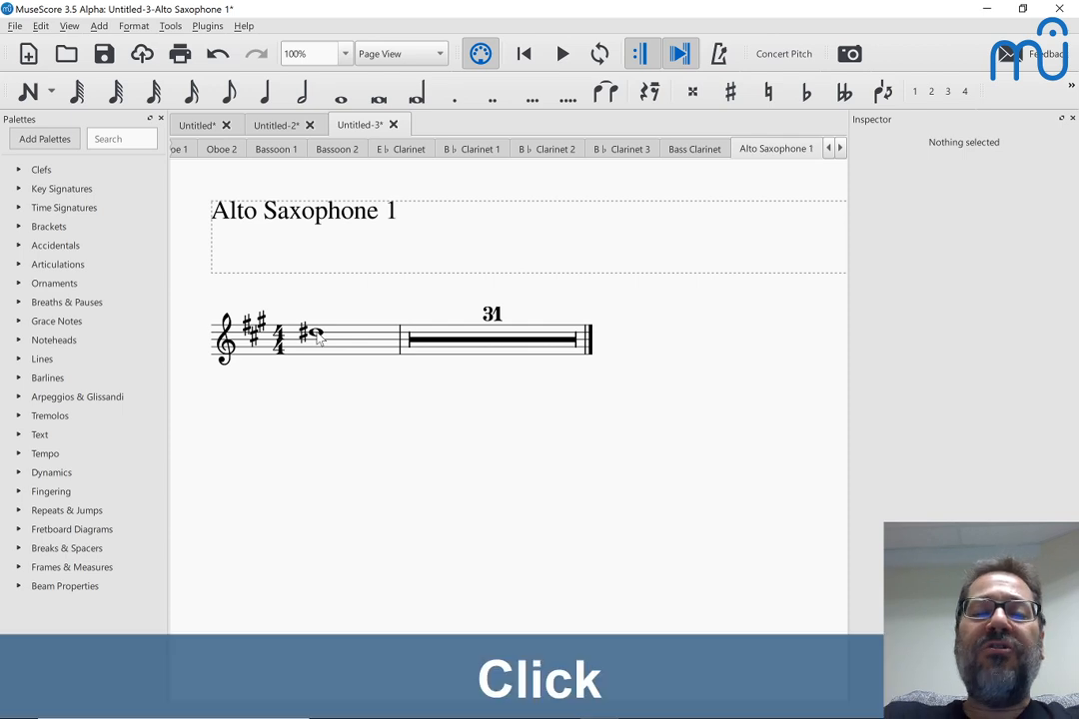
key(j)
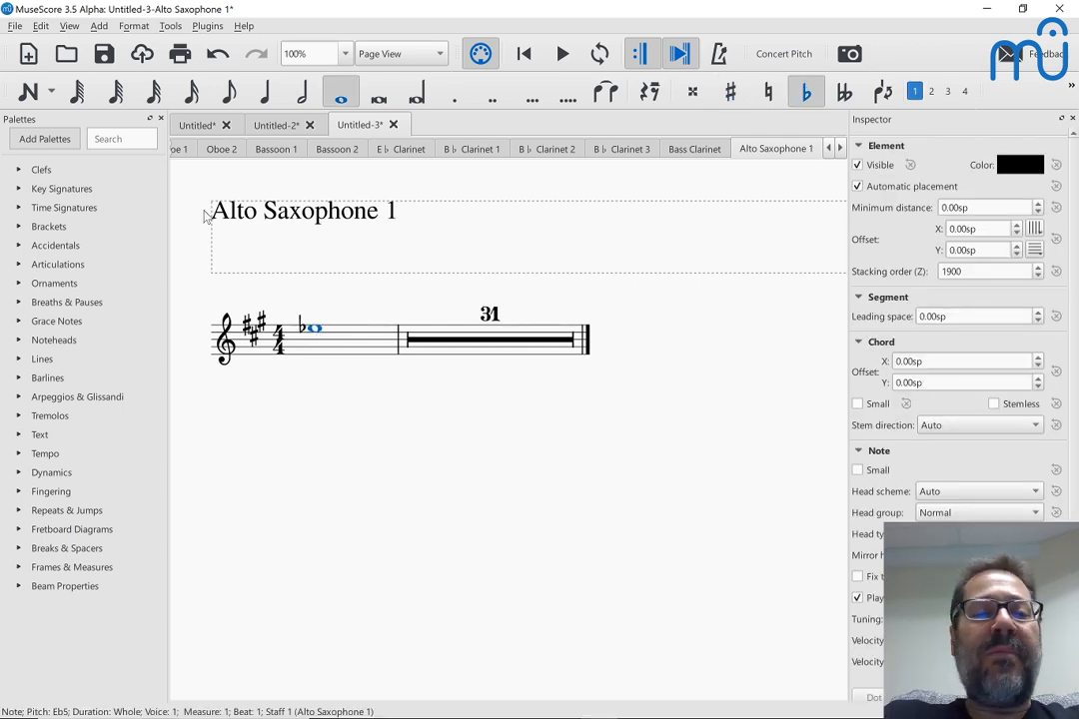
Step: Return to the full score and respell the Alto Saxophone 1 note as F sharp in both score and part
click(828, 148)
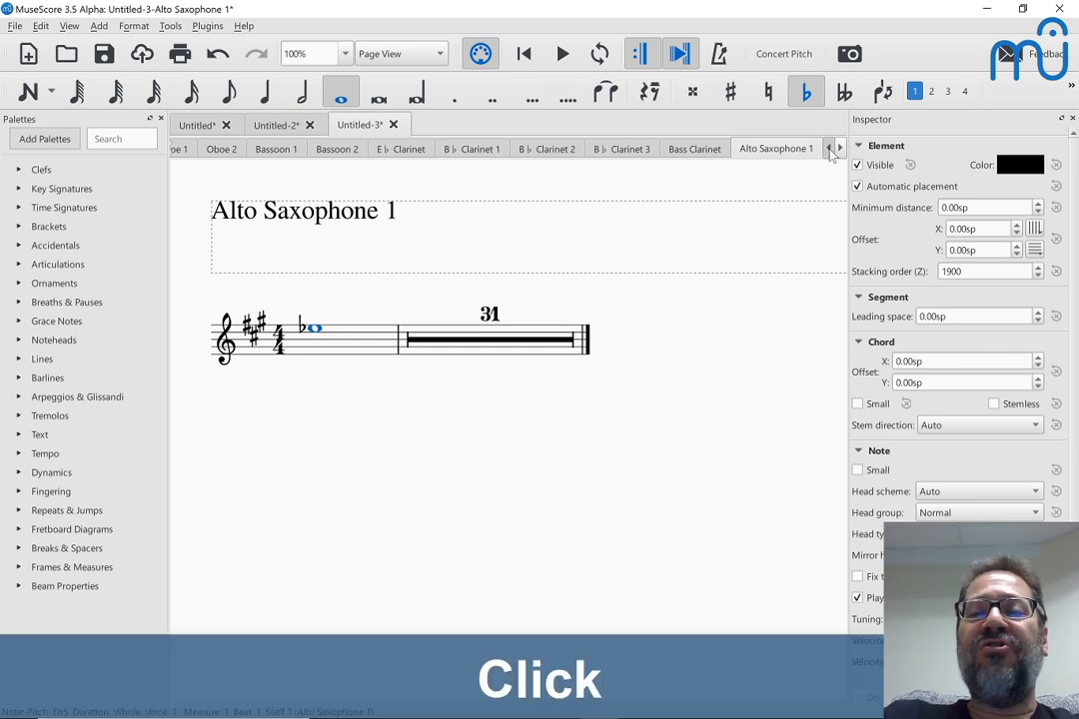
double_click(828, 149)
double_click(829, 149)
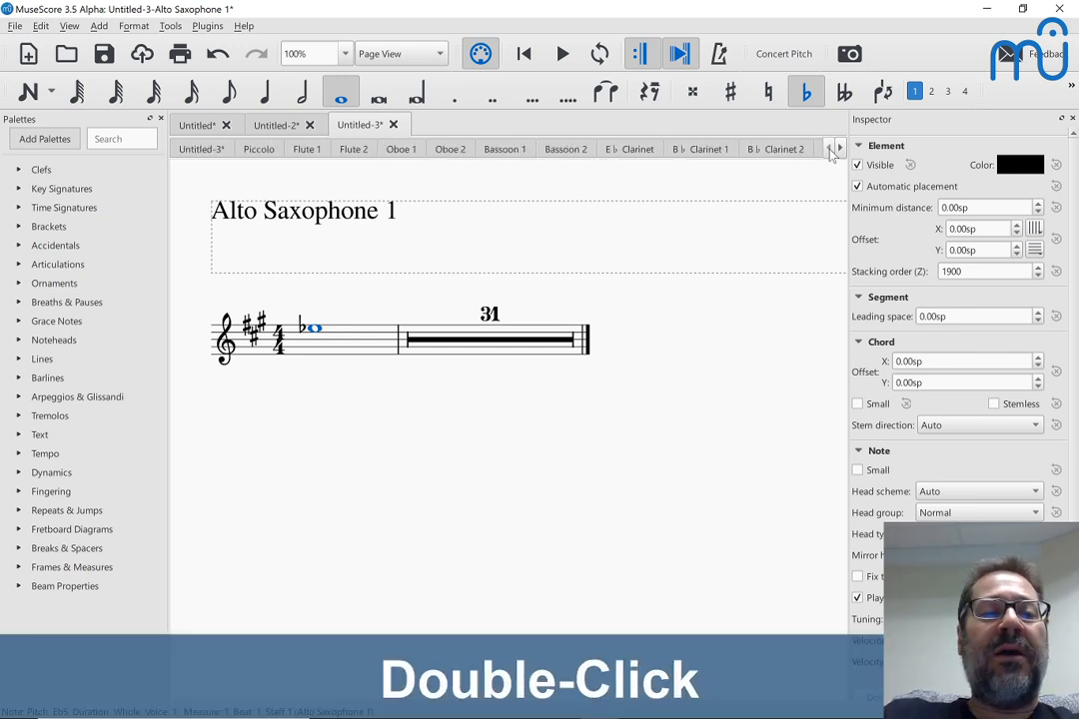
click(199, 152)
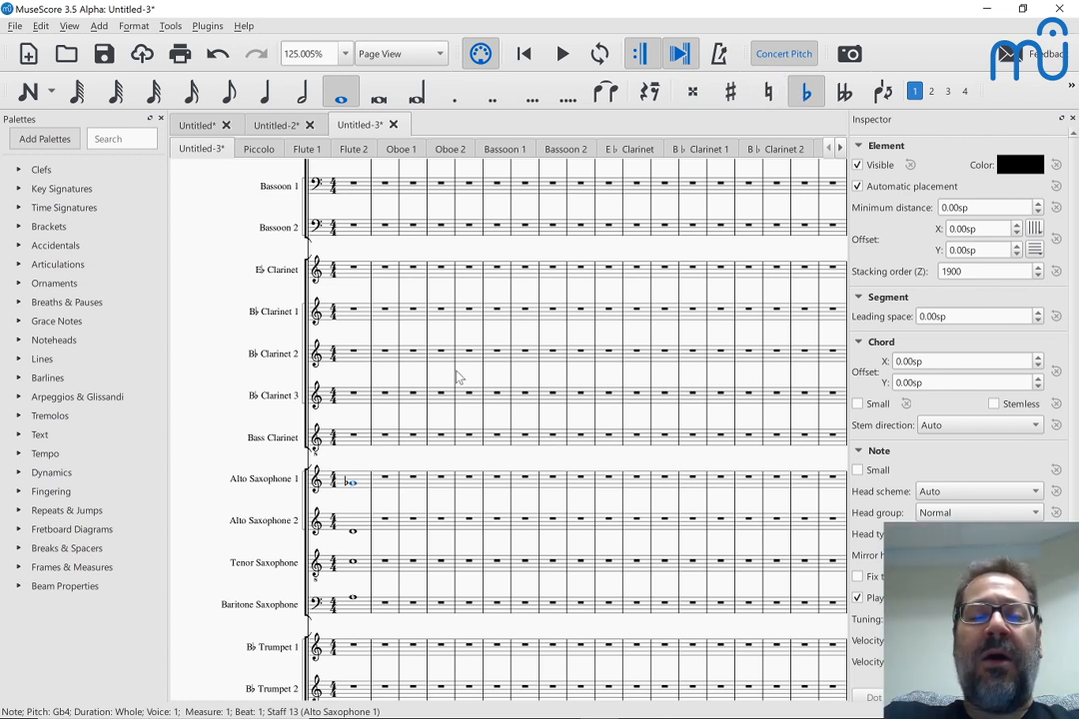
key(j)
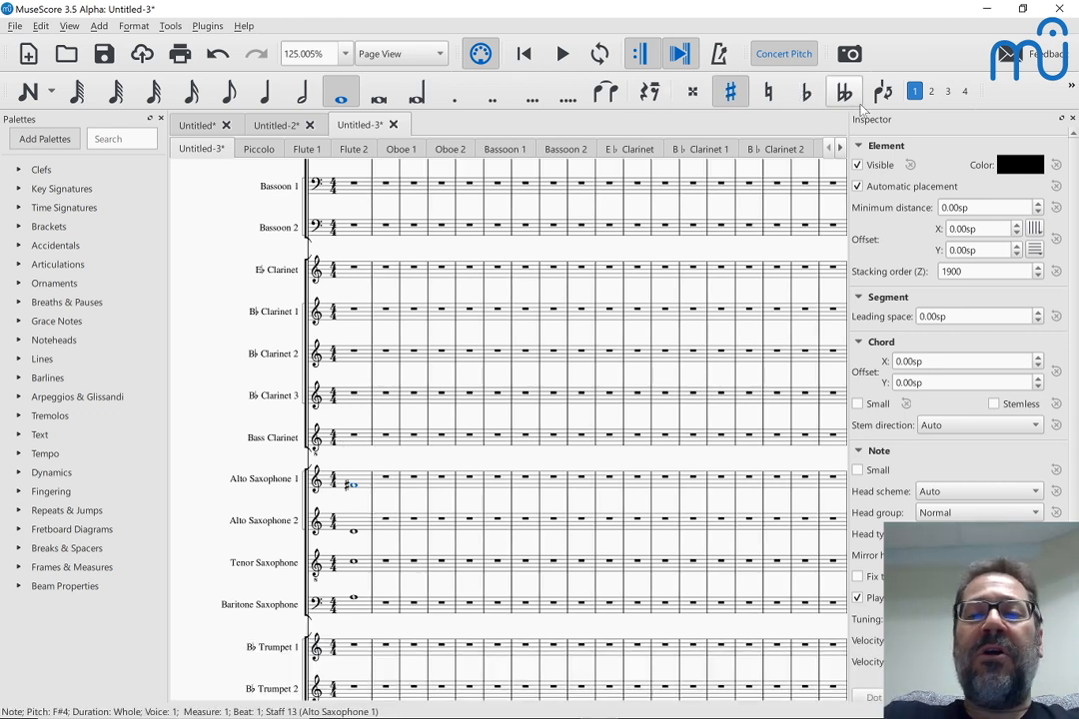
Step: Respell the measure 1 note as E flat in the Alto Saxophone 1 part only, and return to the full score
double_click(840, 148)
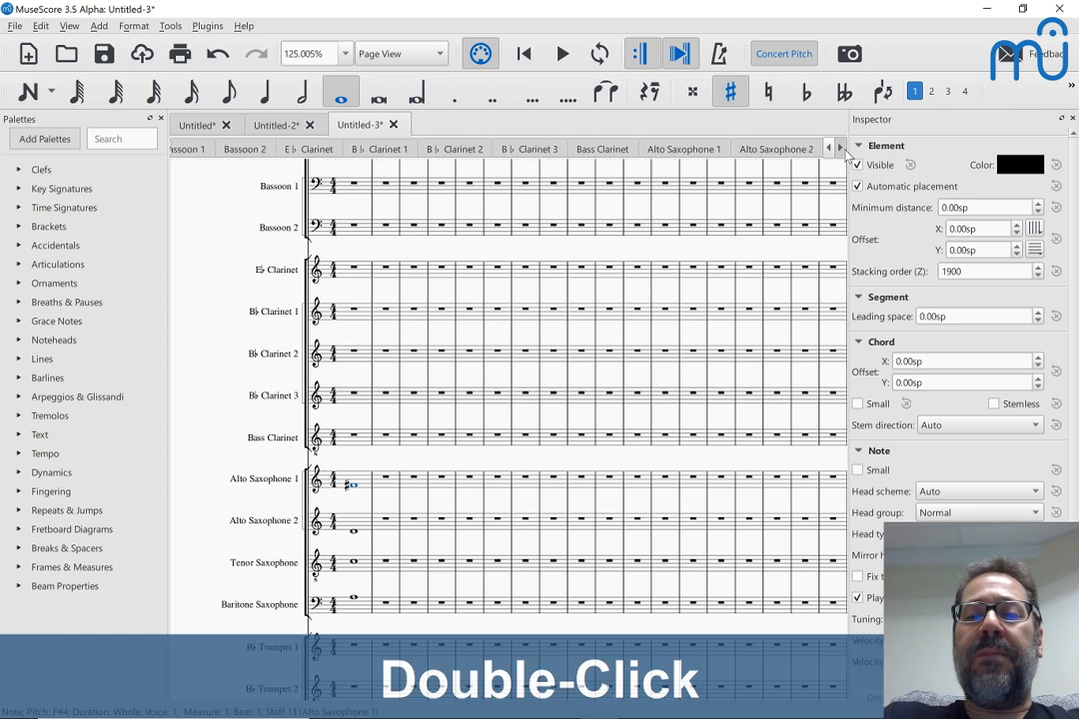
click(489, 148)
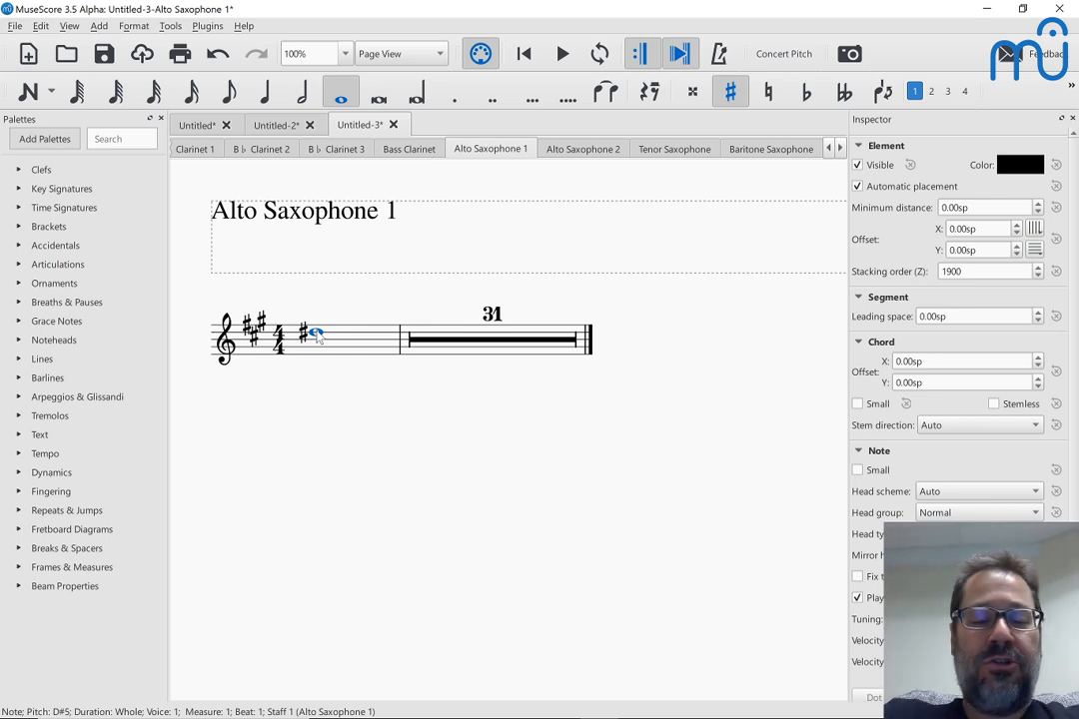
key(ctrl+j)
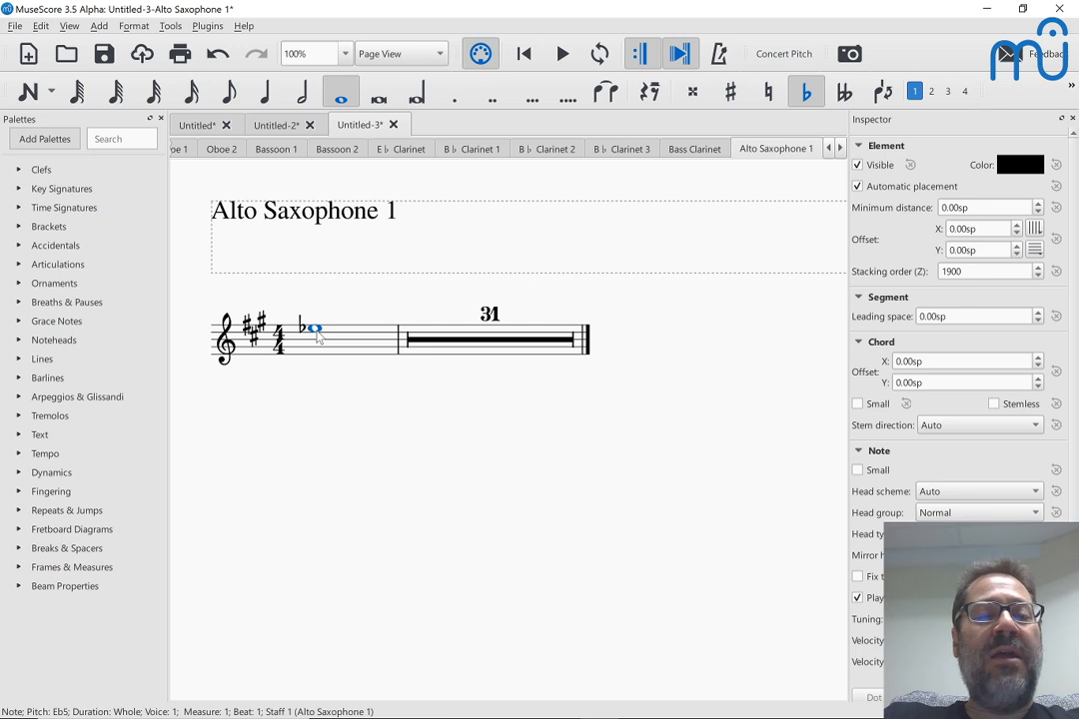
double_click(827, 149)
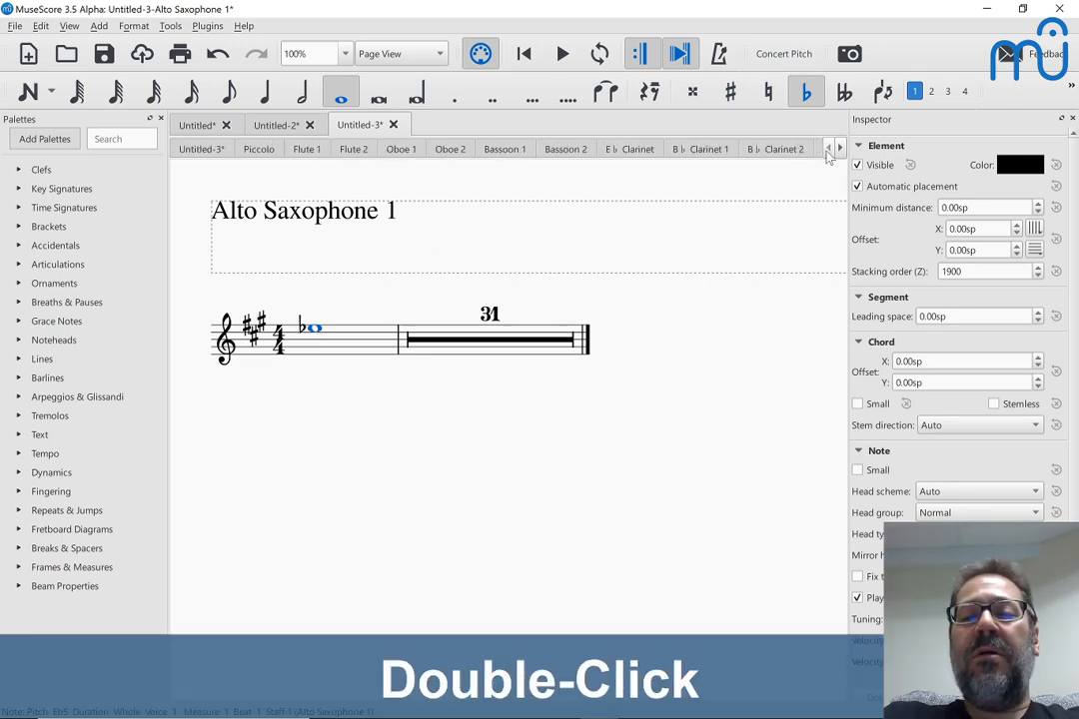
click(193, 155)
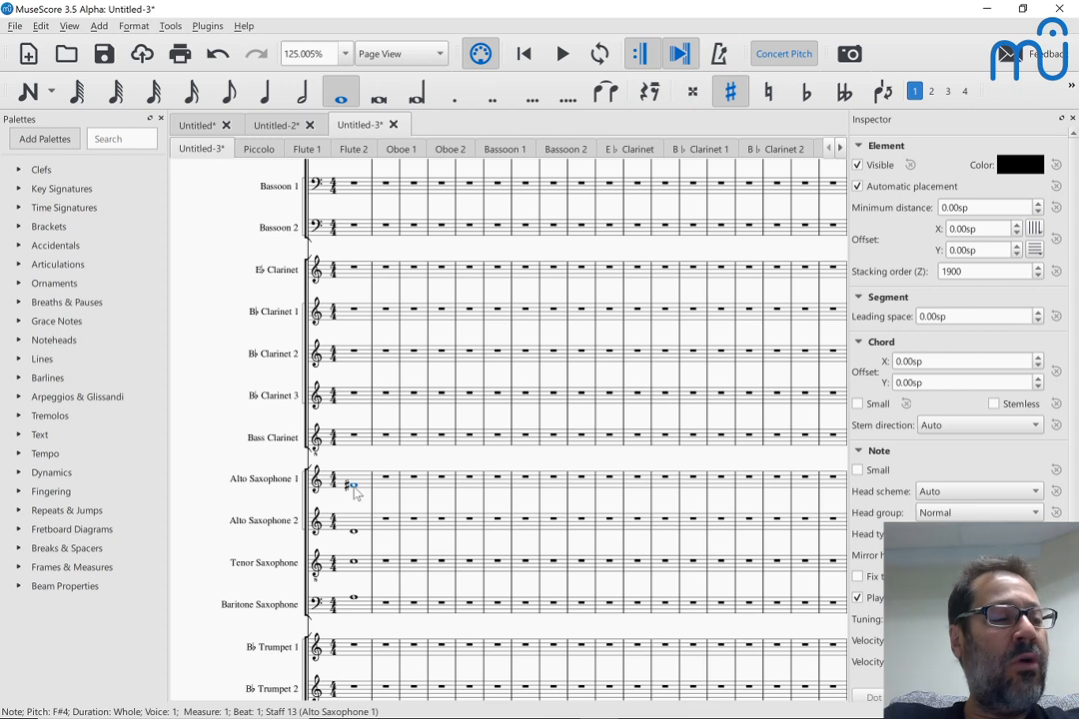
Step: Compare the Alto Saxophone 1 note at transposed pitch and at concert pitch in the full score
click(776, 58)
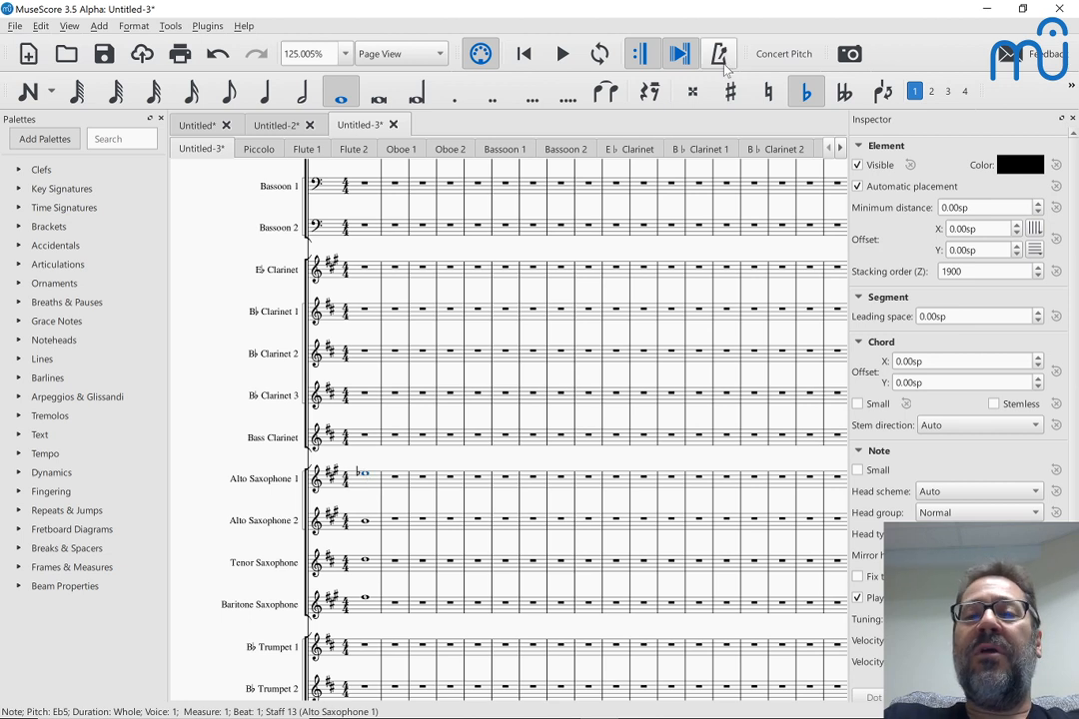
click(775, 58)
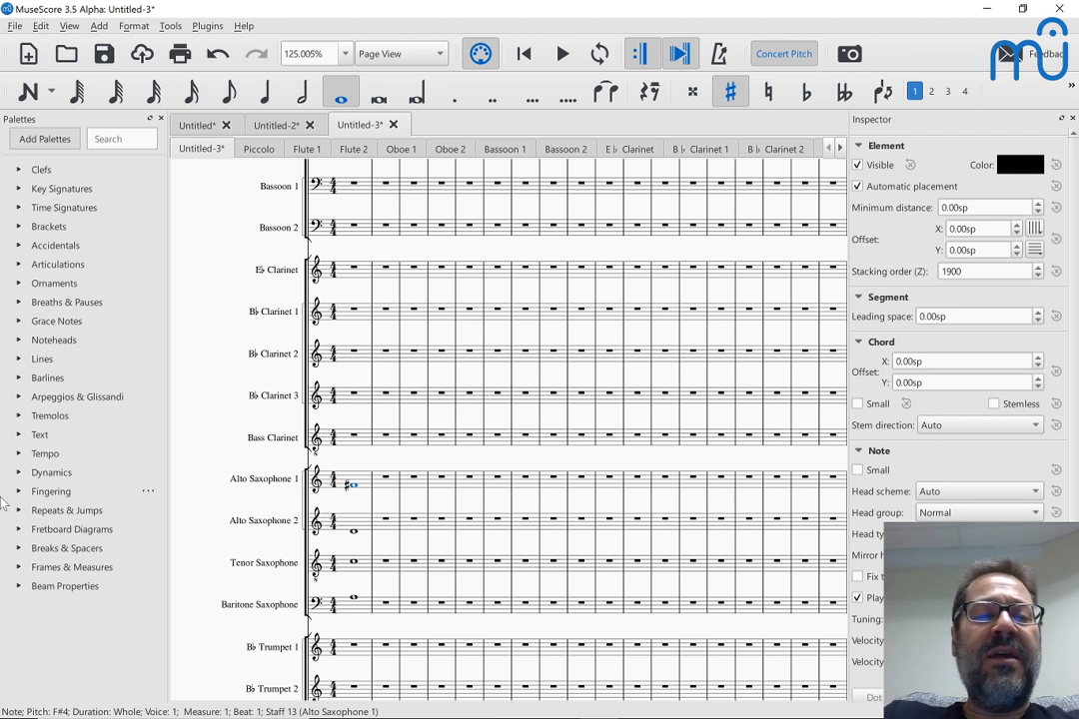
Step: Look through the other open scores, Untitled-2, Untitled-3 and Untitled
click(275, 126)
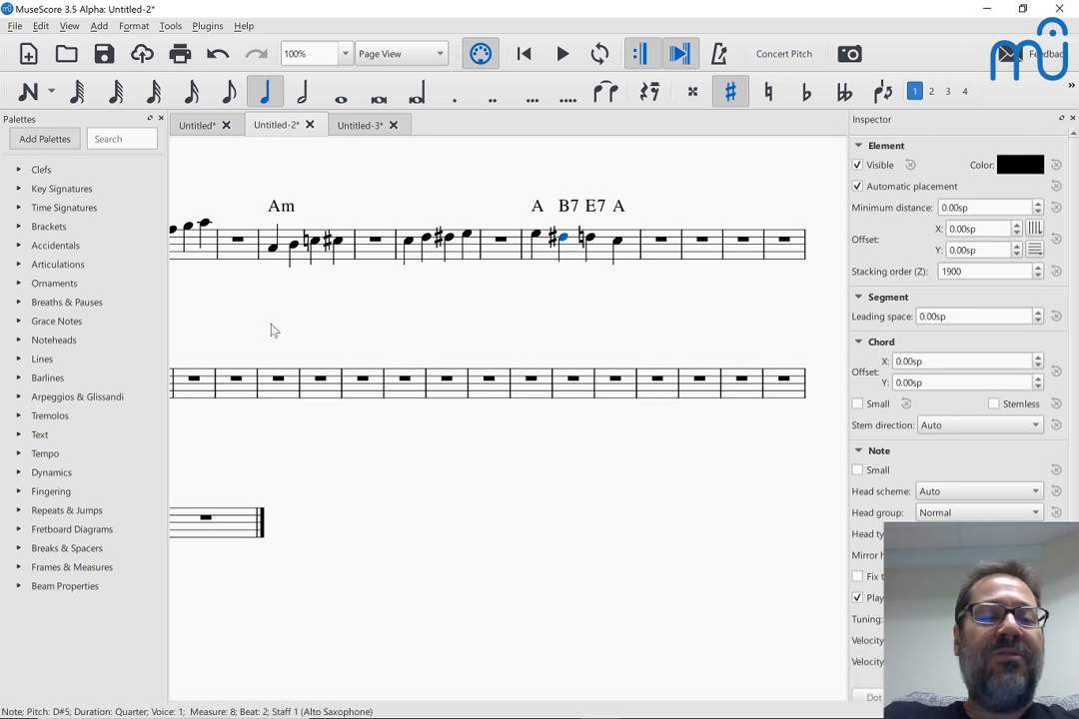
scroll(404, 362, left, 3)
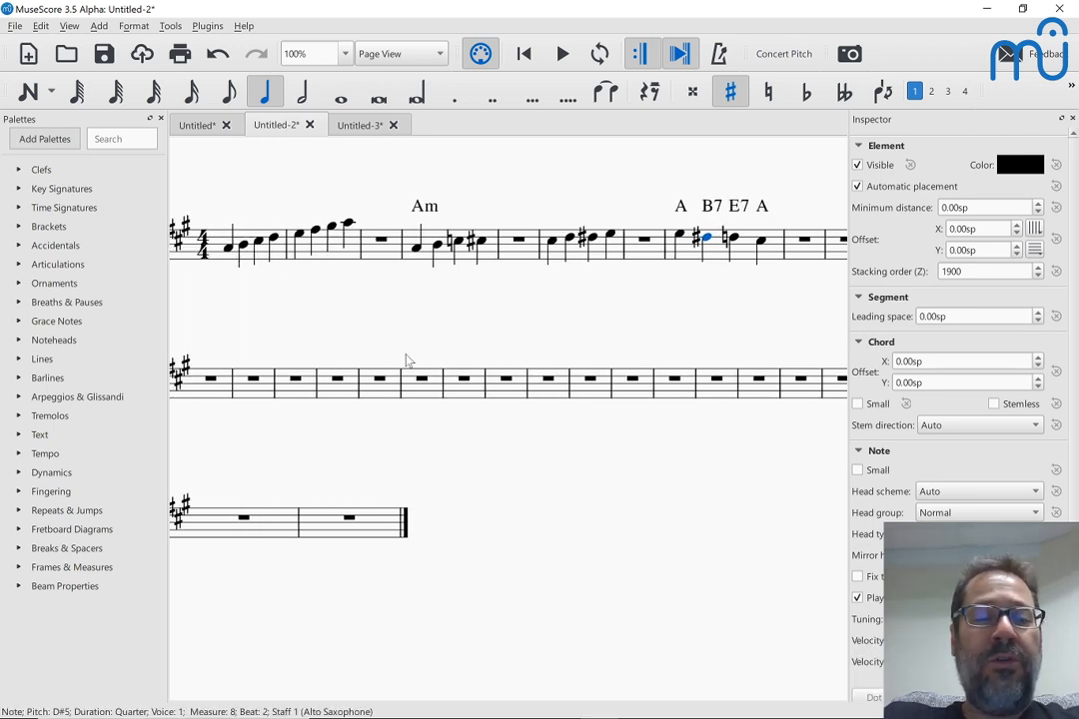
click(367, 122)
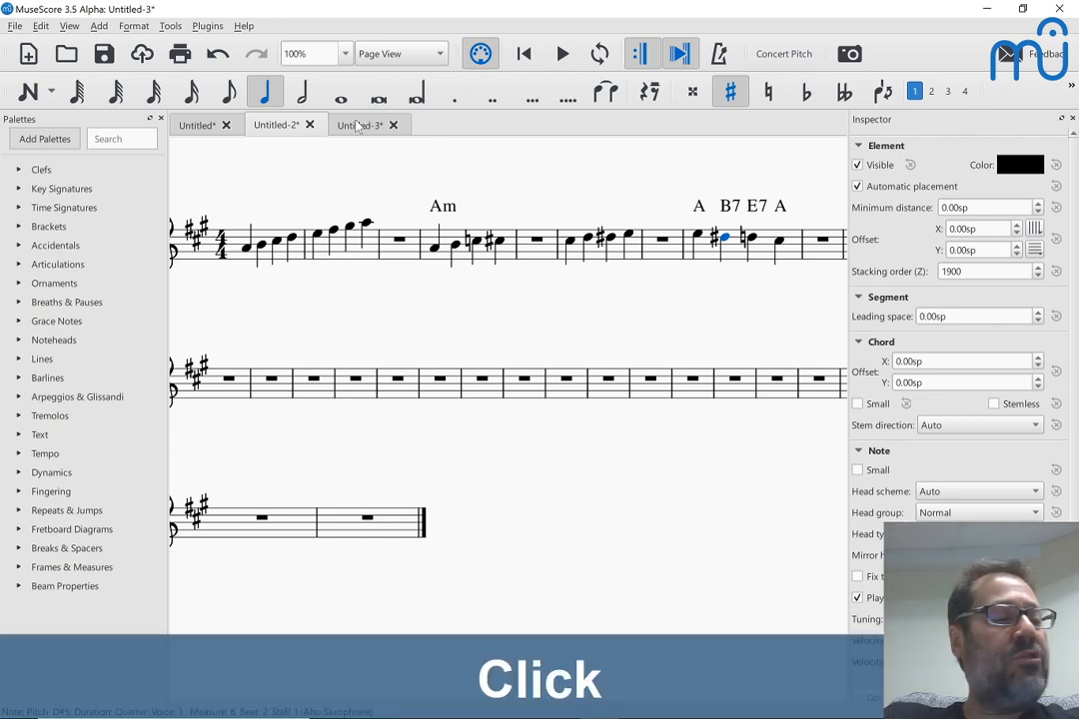
click(358, 125)
scroll(361, 277, up, 5)
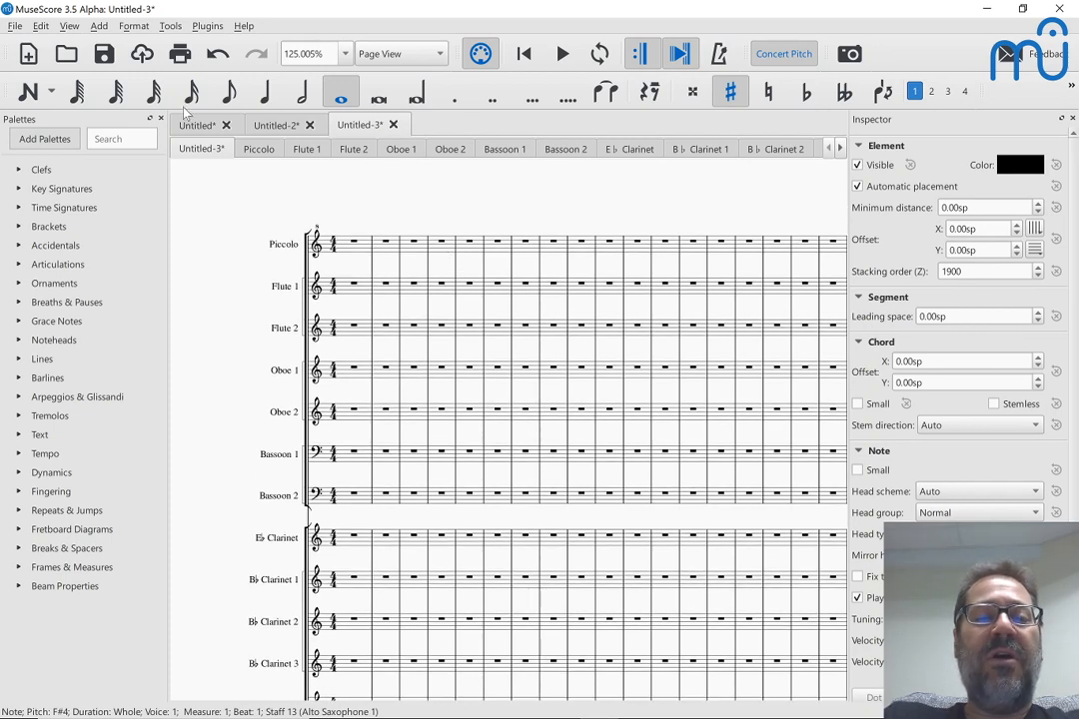
click(283, 126)
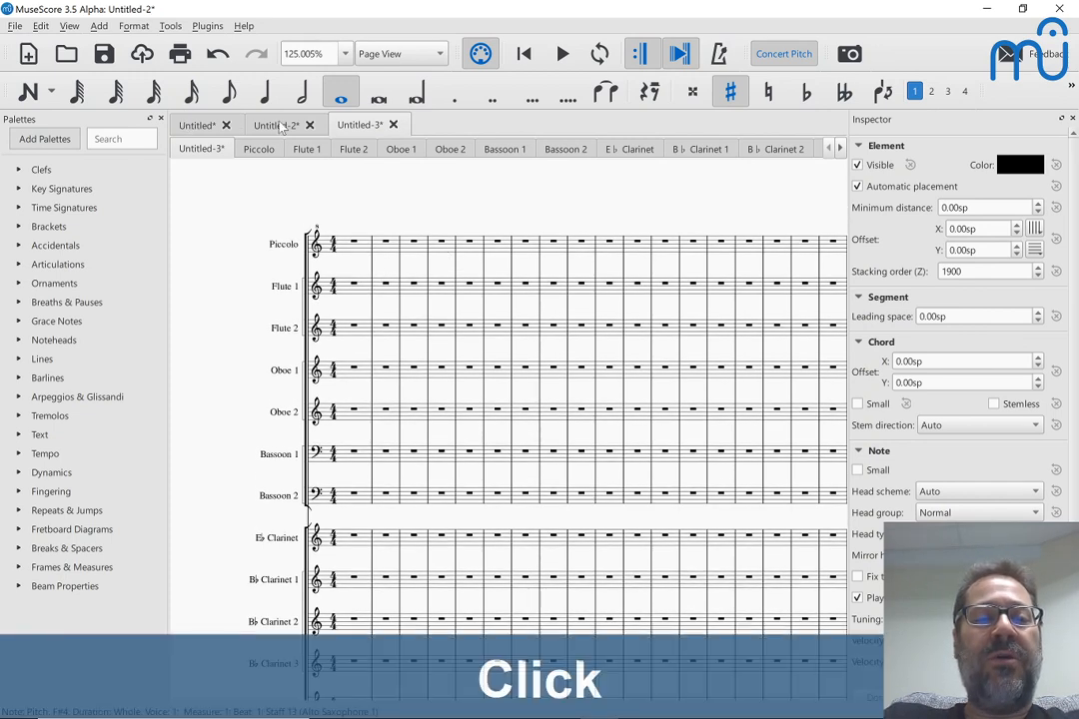
click(196, 126)
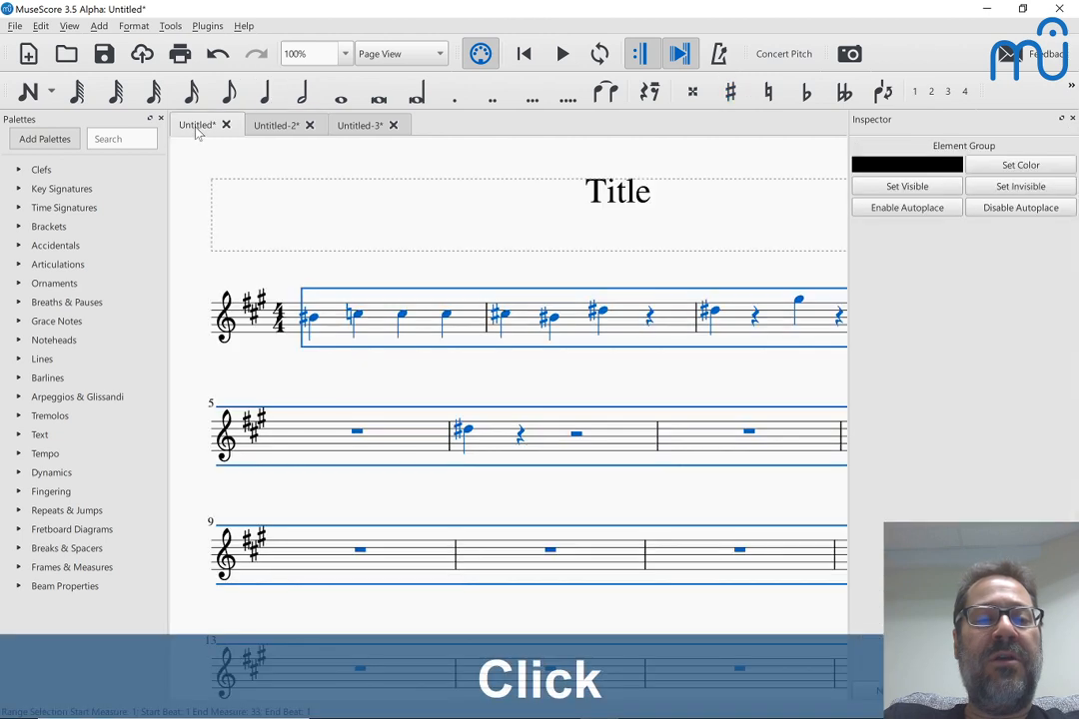
Step: Create a new score from the Treble Clef template and expand the Accidentals palette
key(ctrl+n)
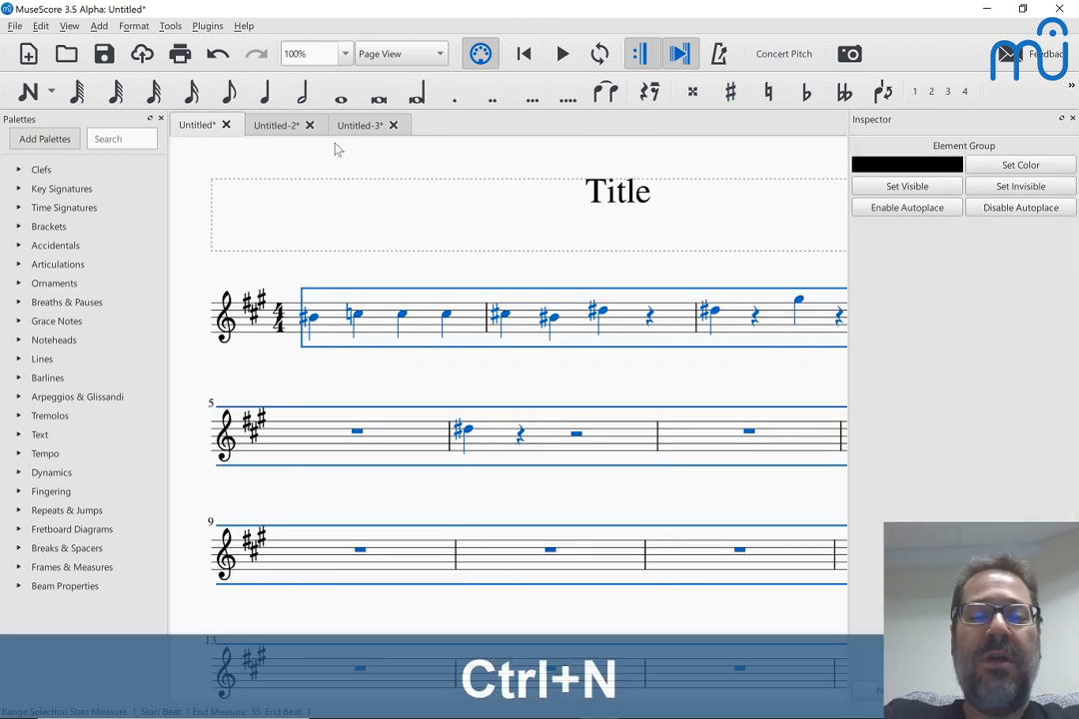
key(Return)
key(Down)
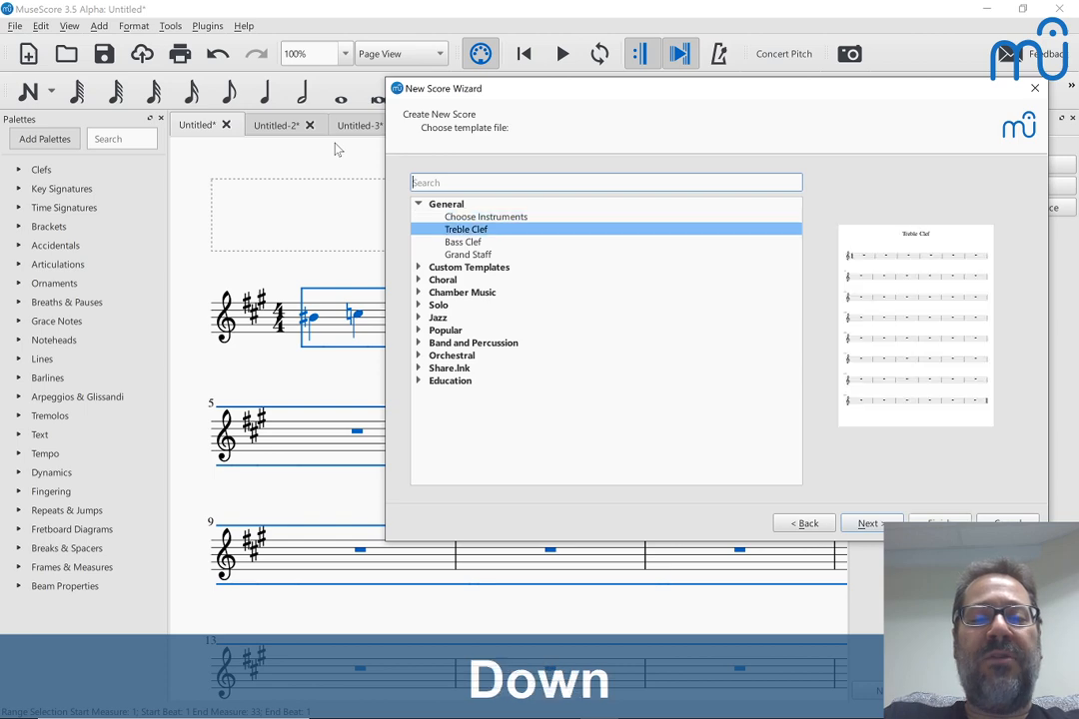
key(Return)
key(Return)
key(Return)
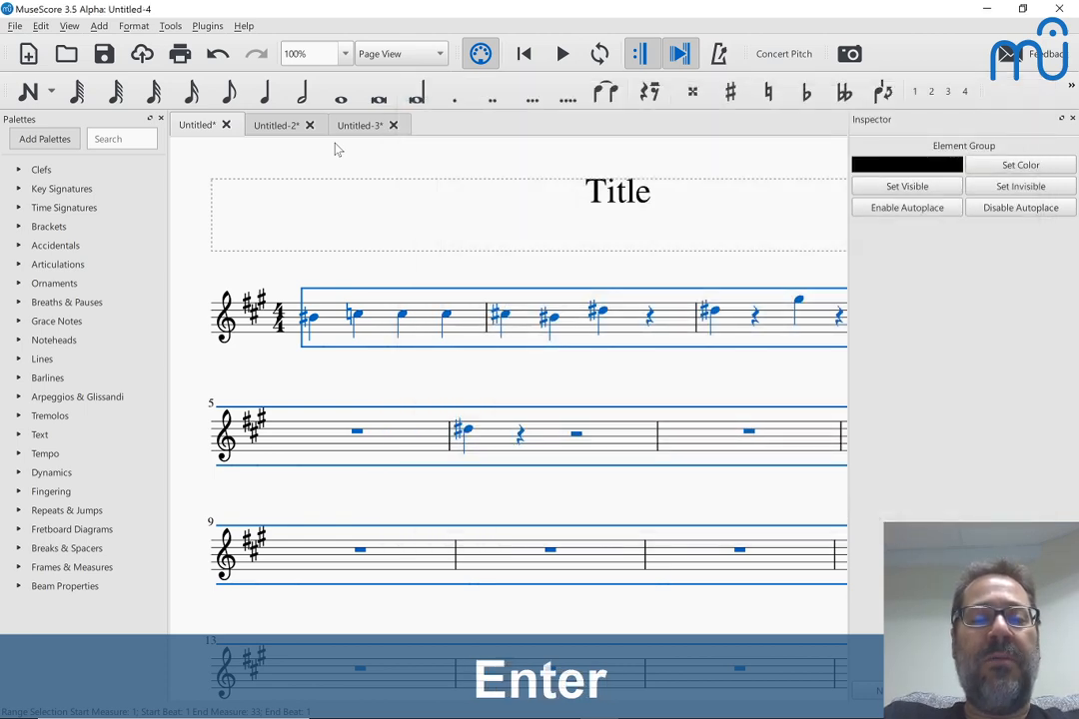
click(14, 248)
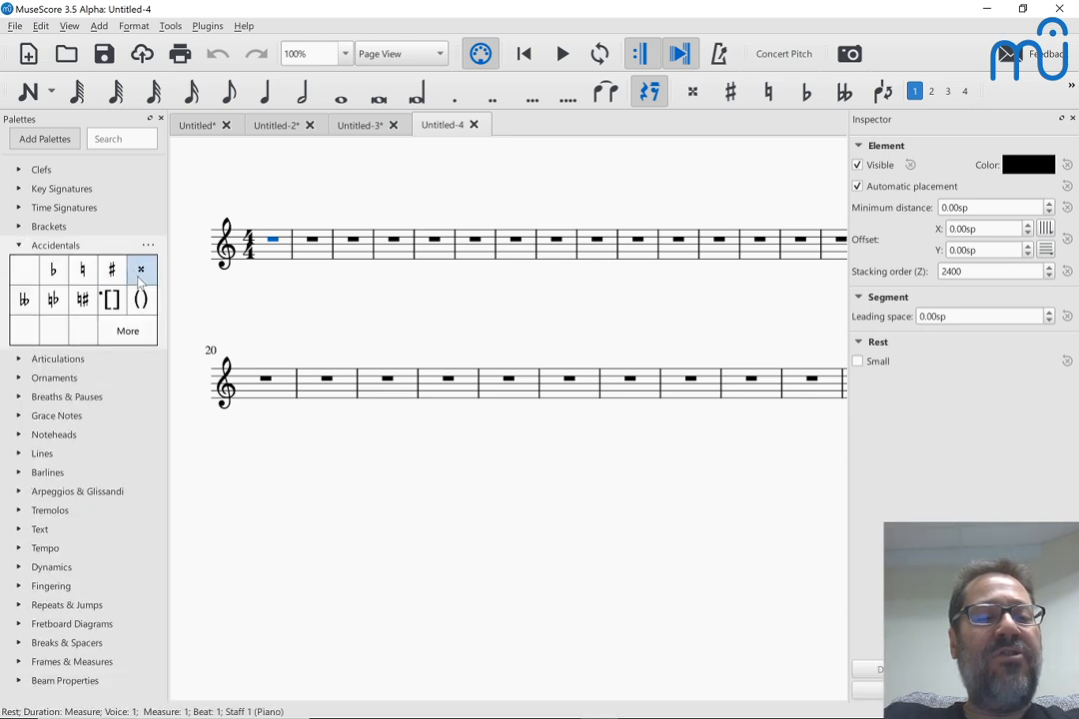
Step: Enter four quarter-note C sharps in measure 1, with the accidental only on the first, and a quarter-note C natural in measure 2
key(c)
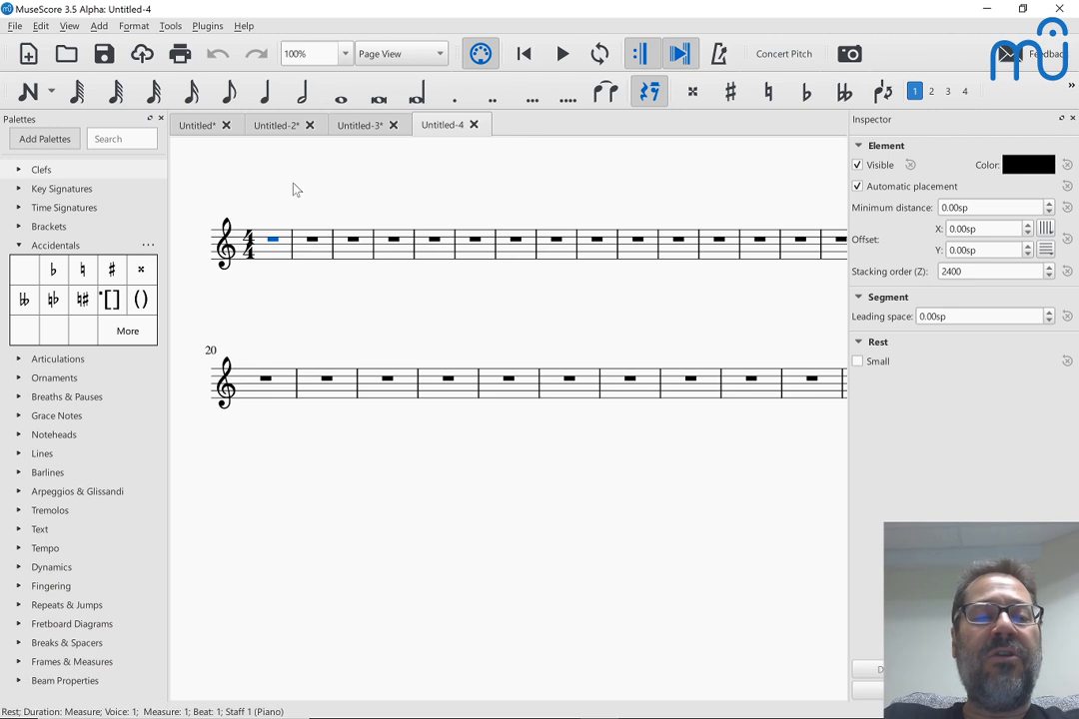
key(n)
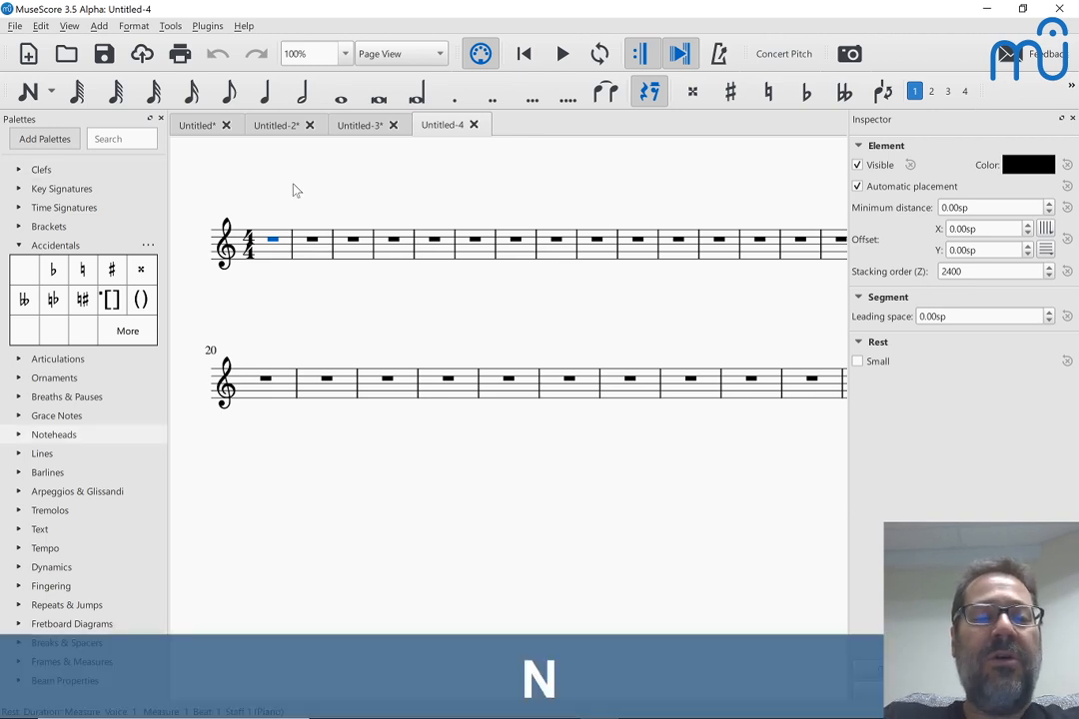
click(271, 244)
key(c)
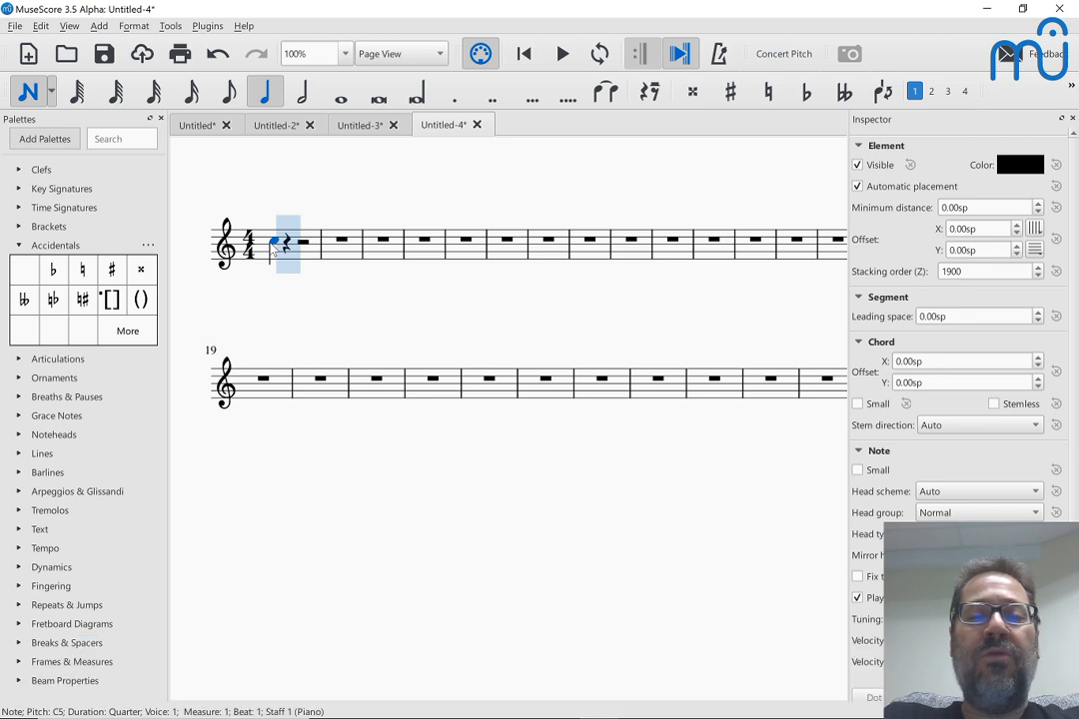
key(Up)
key(c)
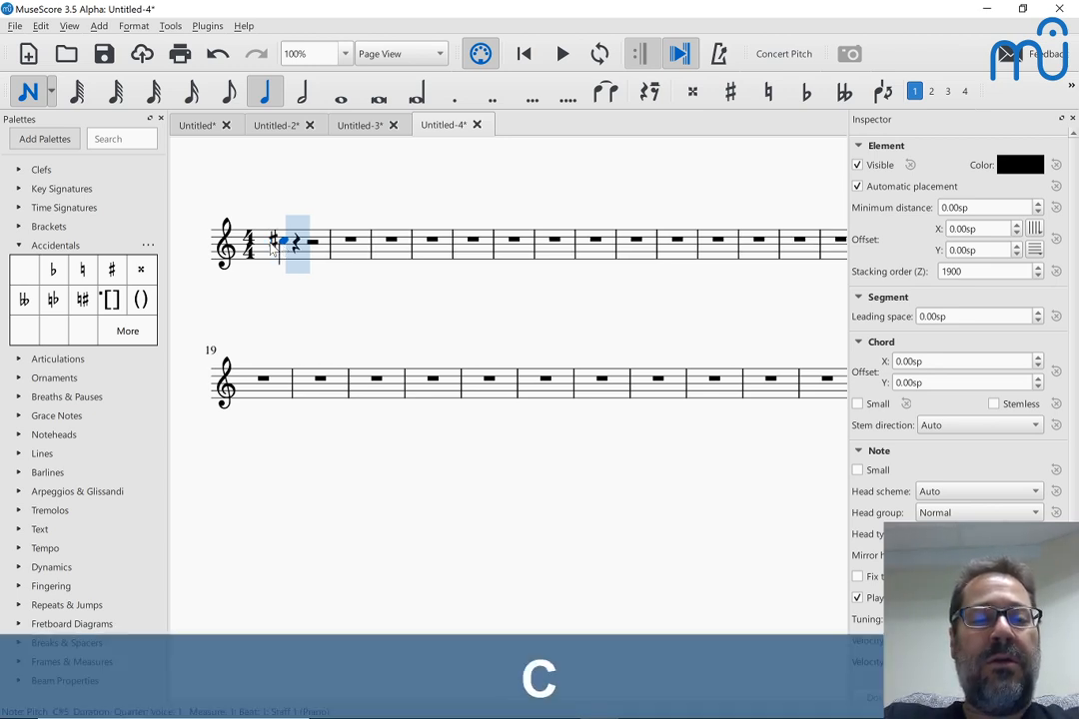
key(c)
key(c)
key(c)
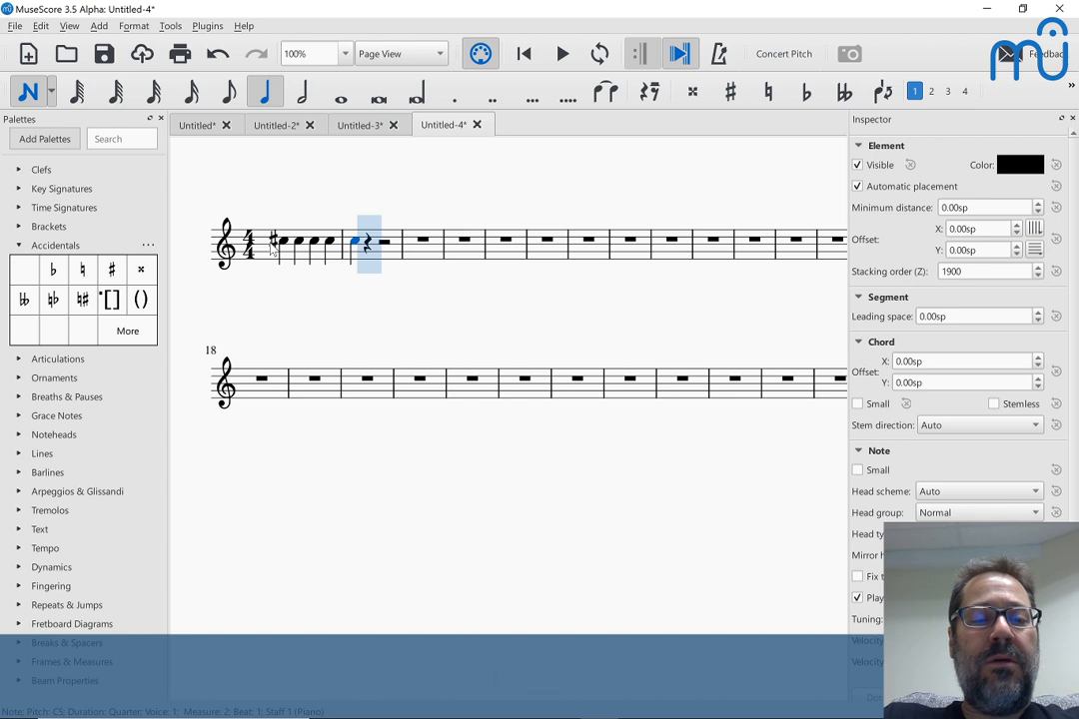
key(Escape)
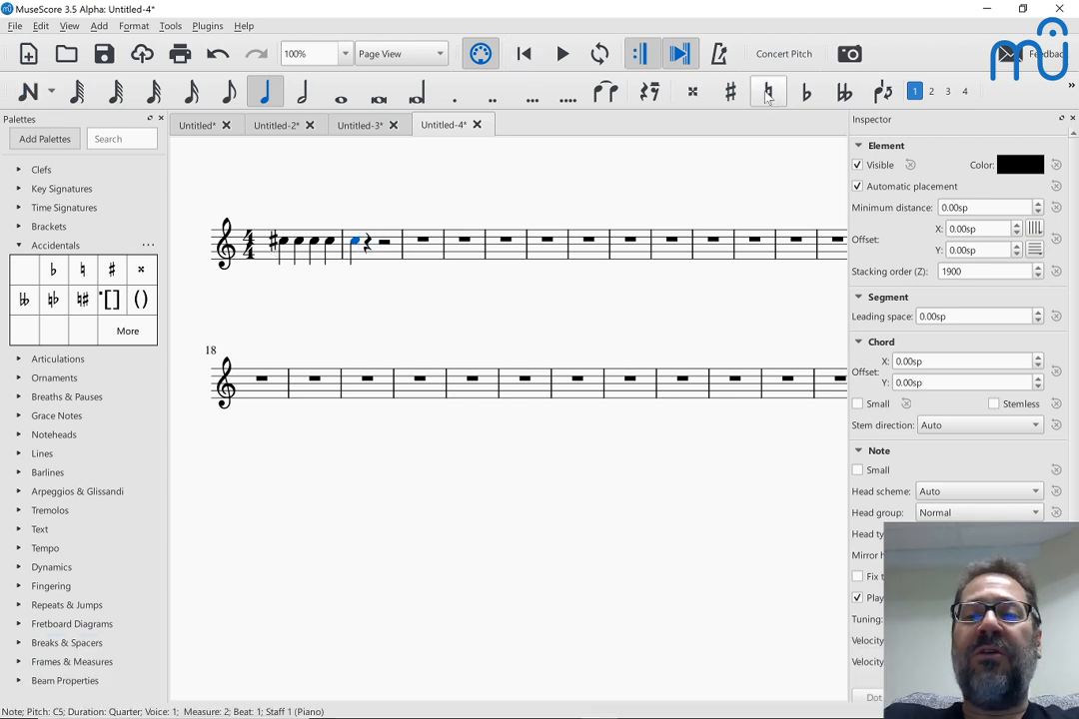
Step: Add a courtesy natural to the C in measure 2 and enclose it in parentheses
click(768, 92)
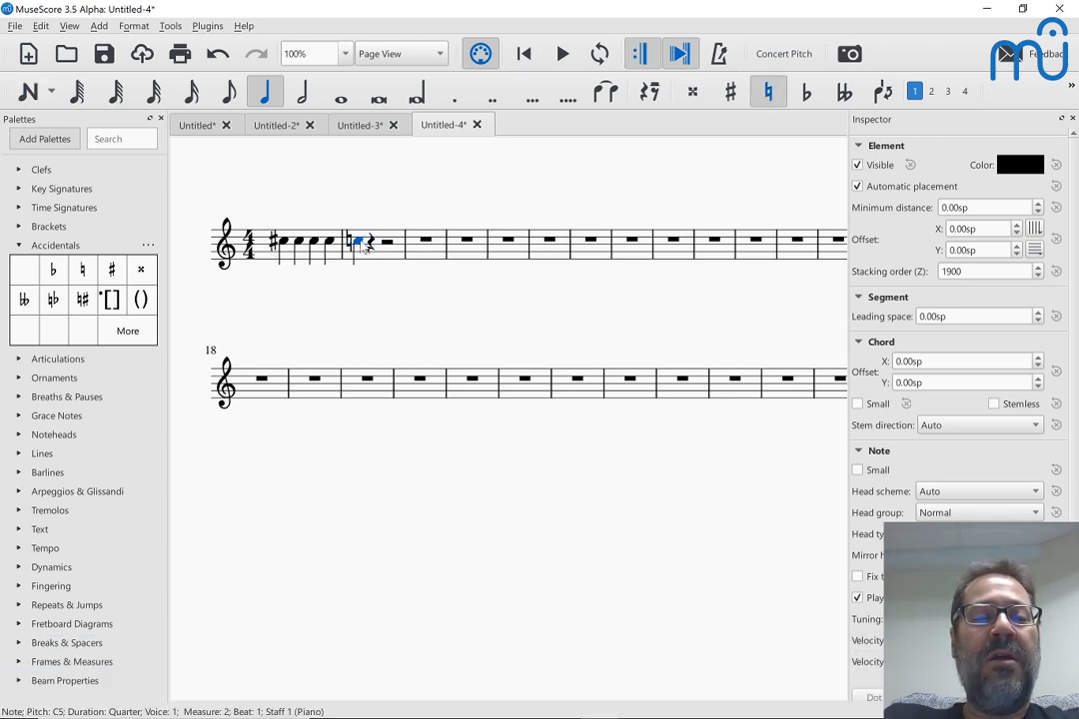
click(349, 243)
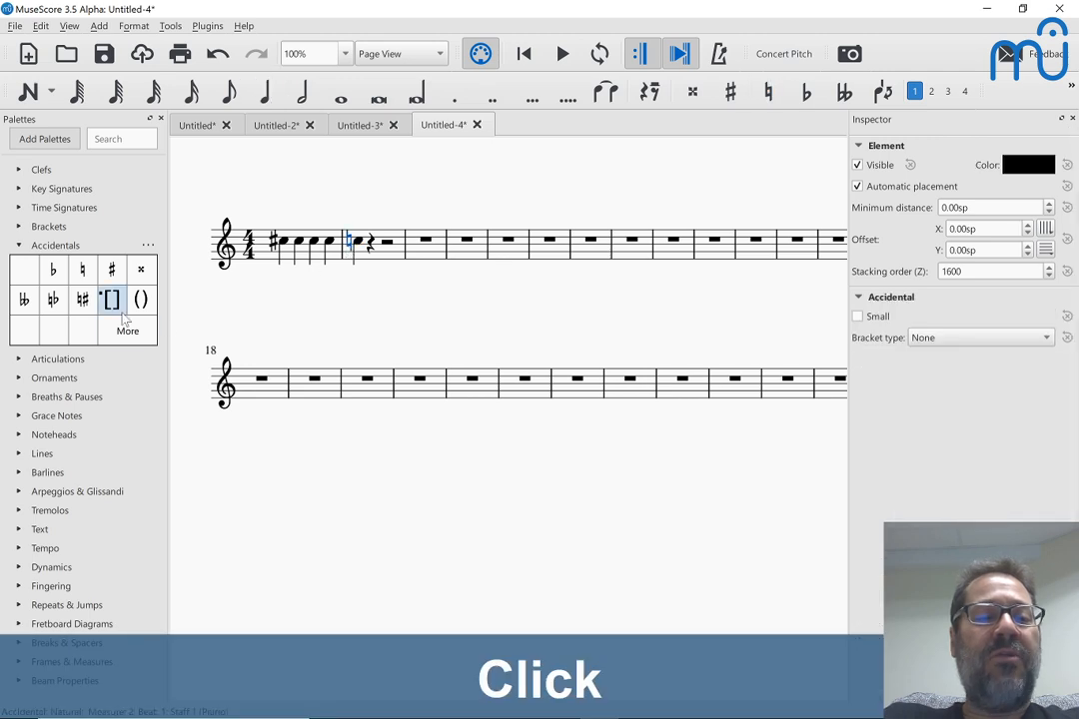
click(141, 302)
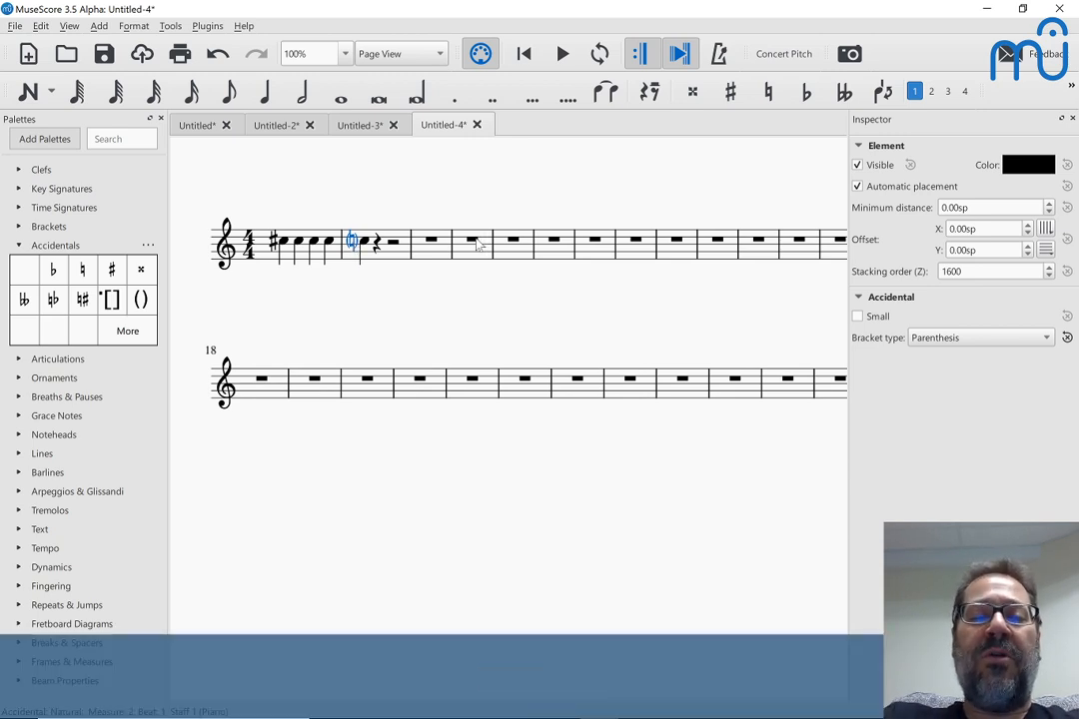
Step: Enter the sixteenth notes C sharp, D, D sharp and E on beat 1 of measure 4
click(475, 243)
key(n)
key(c)
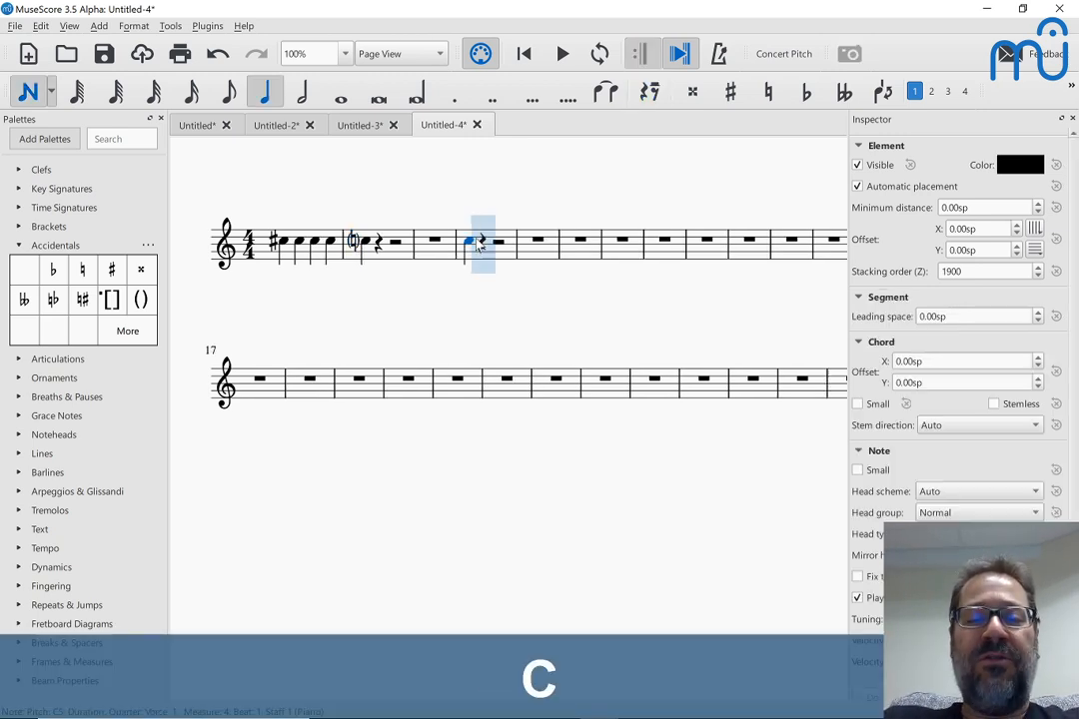
key(q)
key(q)
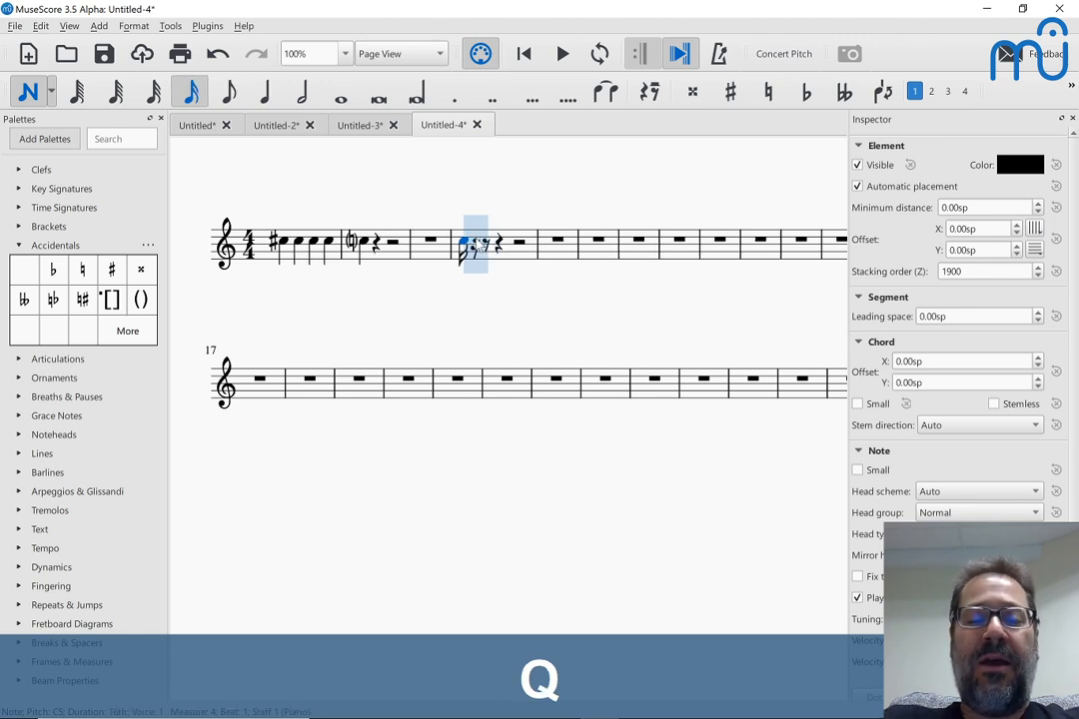
key(Up)
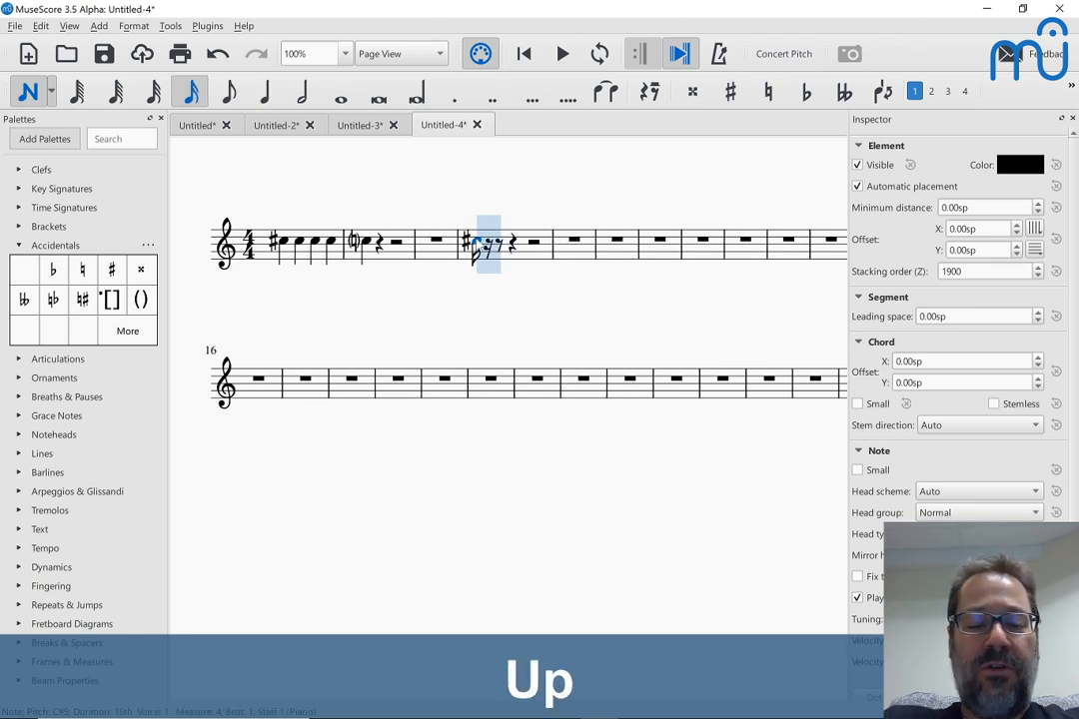
key(d)
key(Up)
key(e)
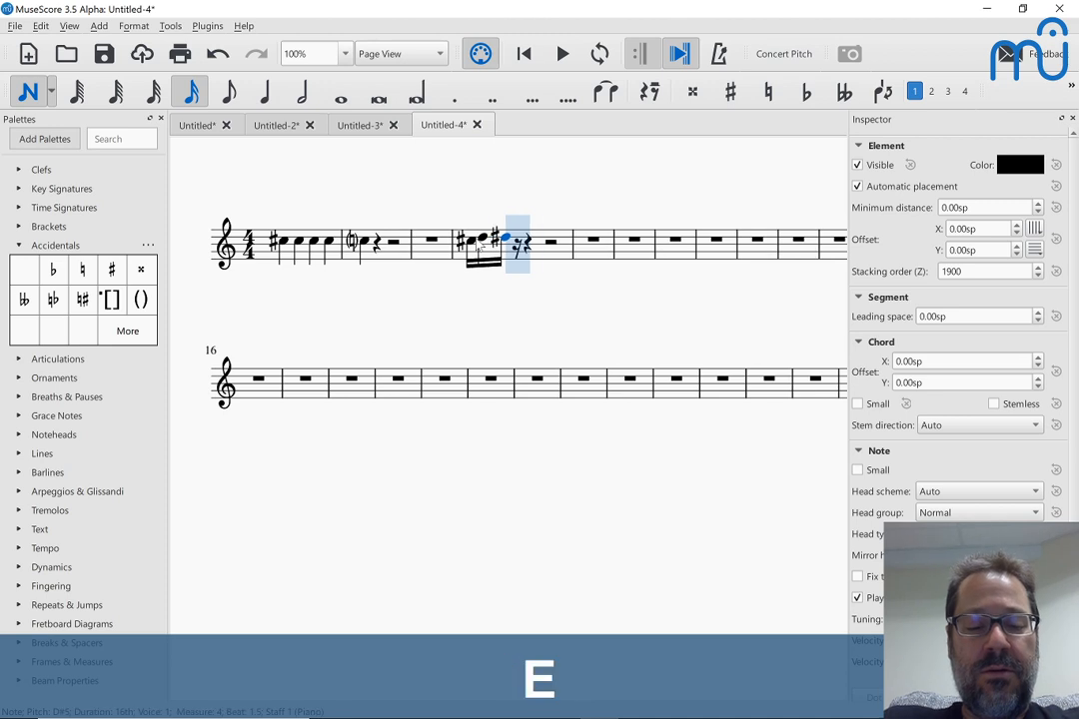
Step: Enter the sixteenth notes E flat, B, G sharp and A on beat 2 of measure 4
key(Down)
key(b)
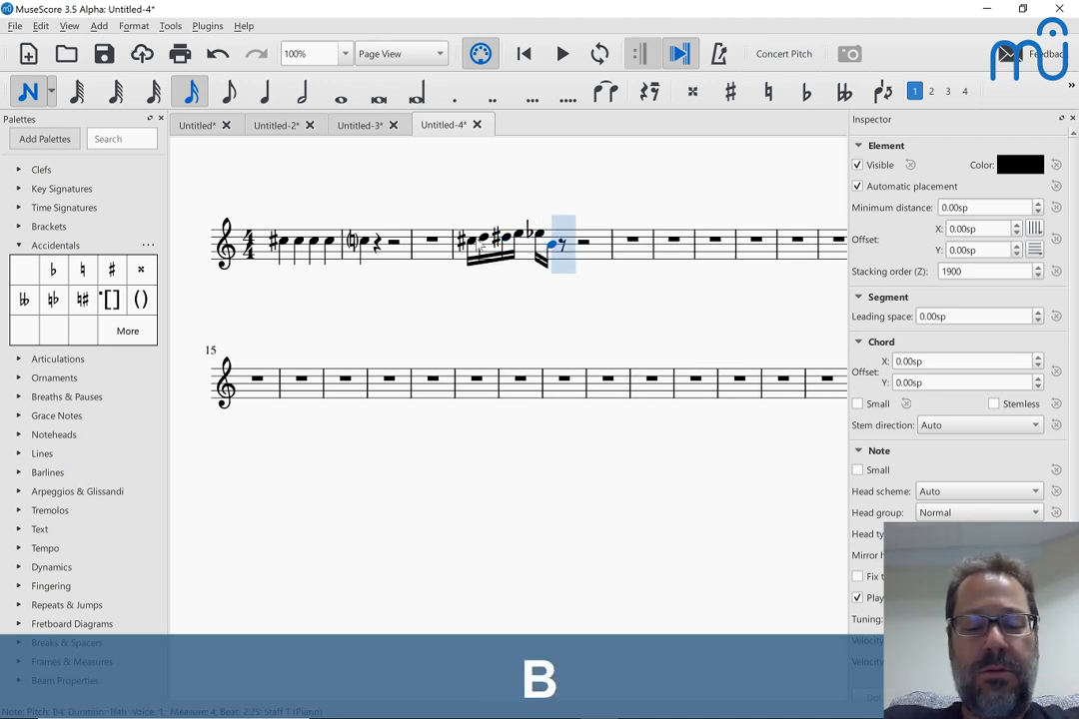
key(g)
key(Up)
key(a)
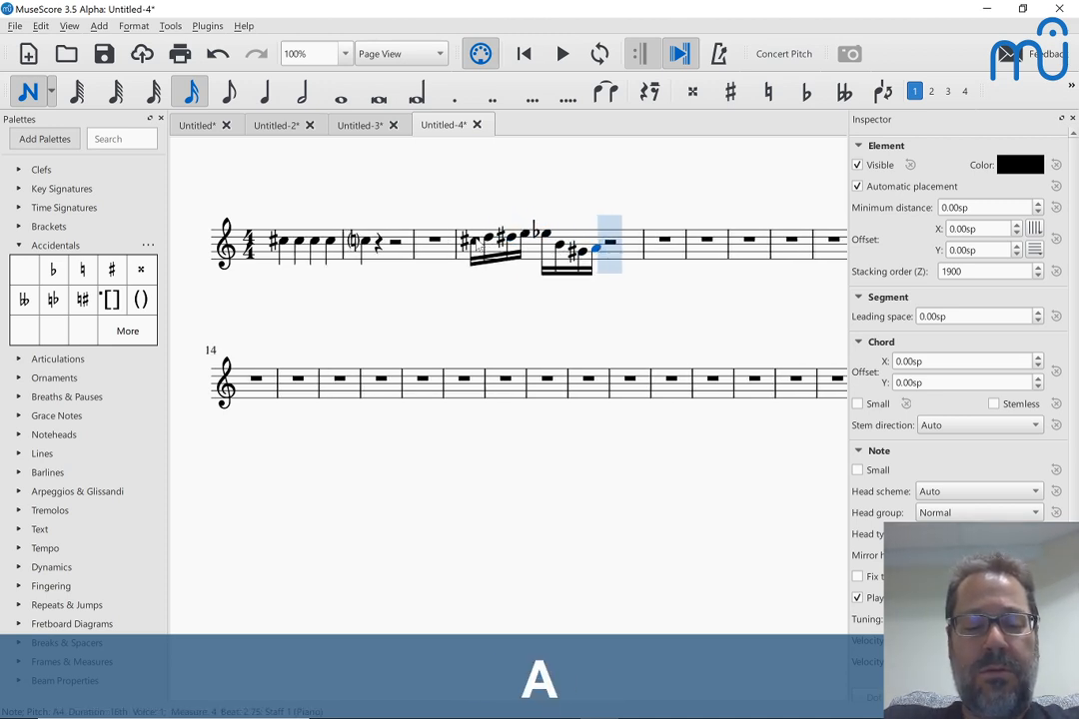
Step: Enter the sixteenth notes F sharp, E flat, D raised an octave, and C on beat 3 of measure 4, and leave note input
key(f)
key(Up)
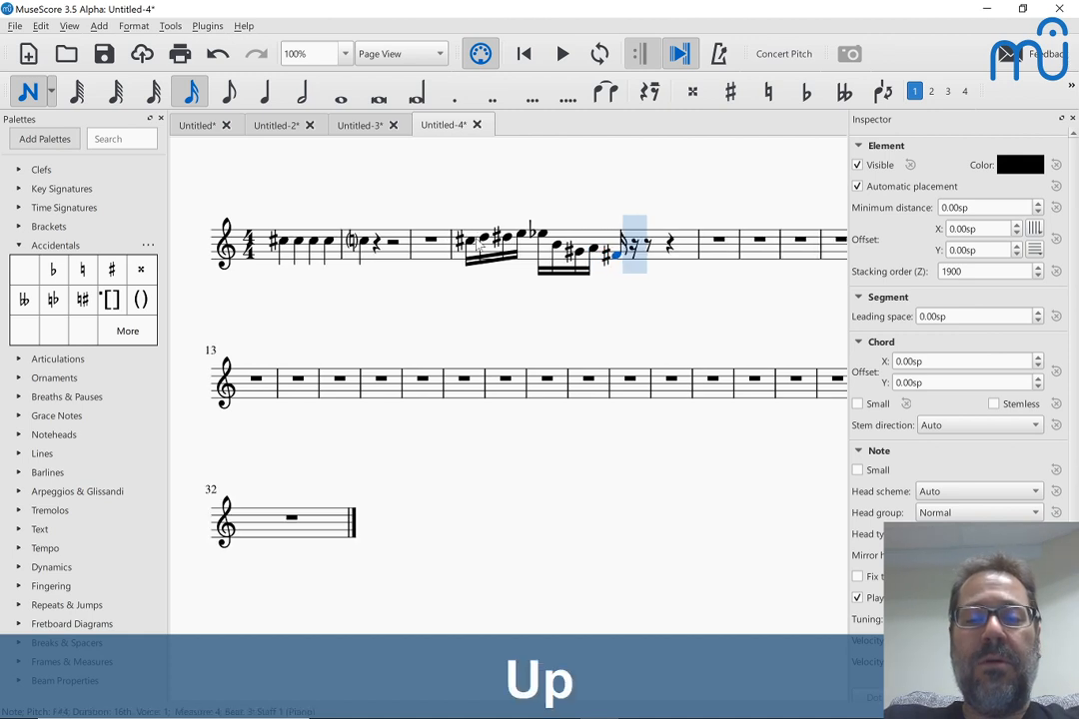
key(e)
key(Down)
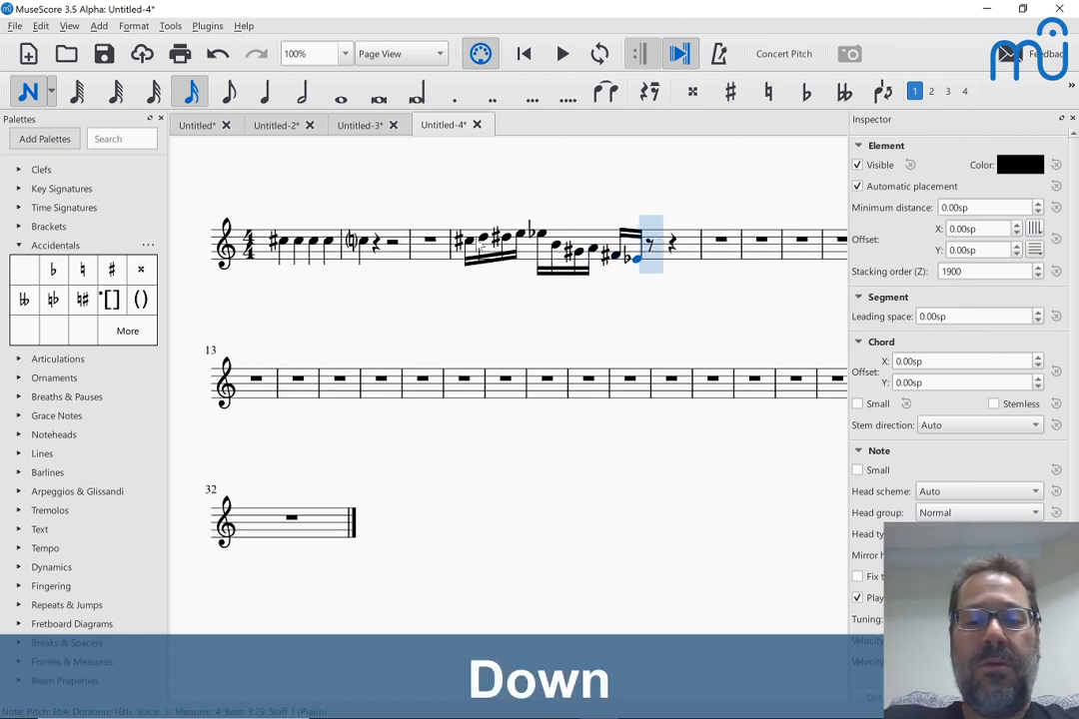
key(d)
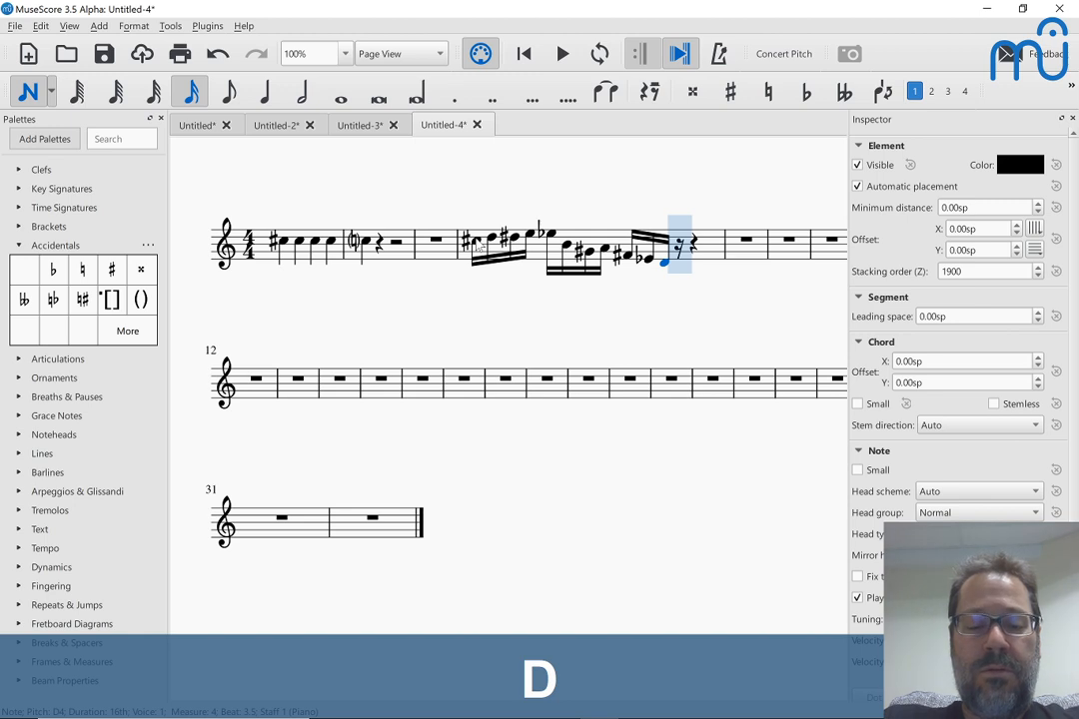
key(ctrl+Up)
key(c)
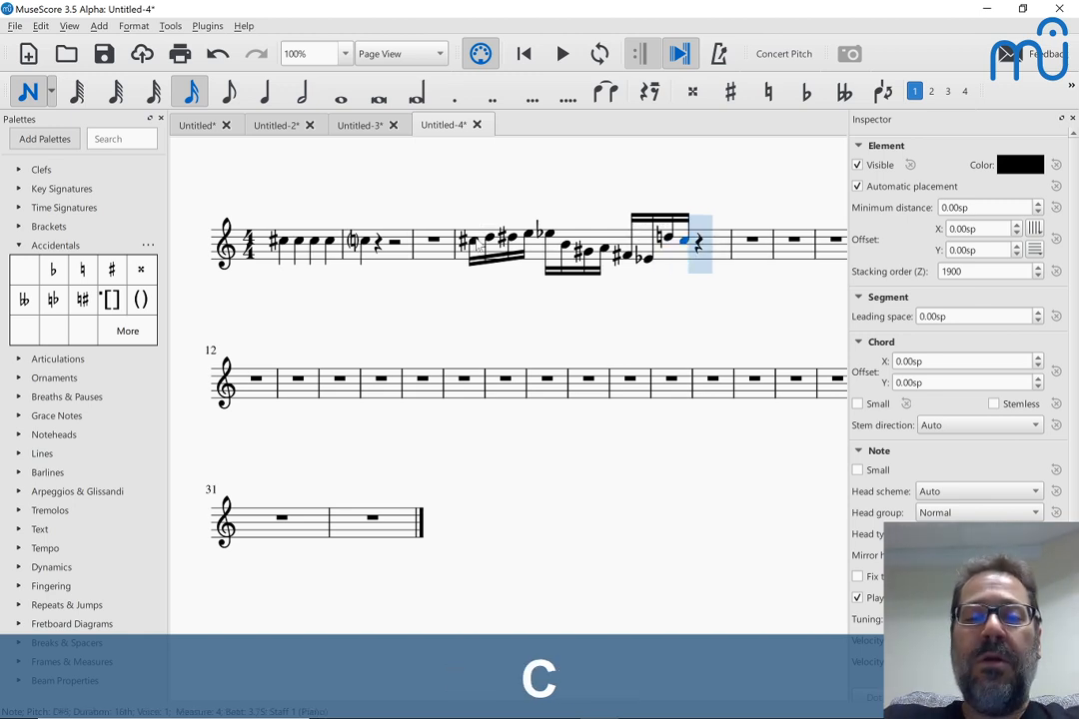
key(Escape)
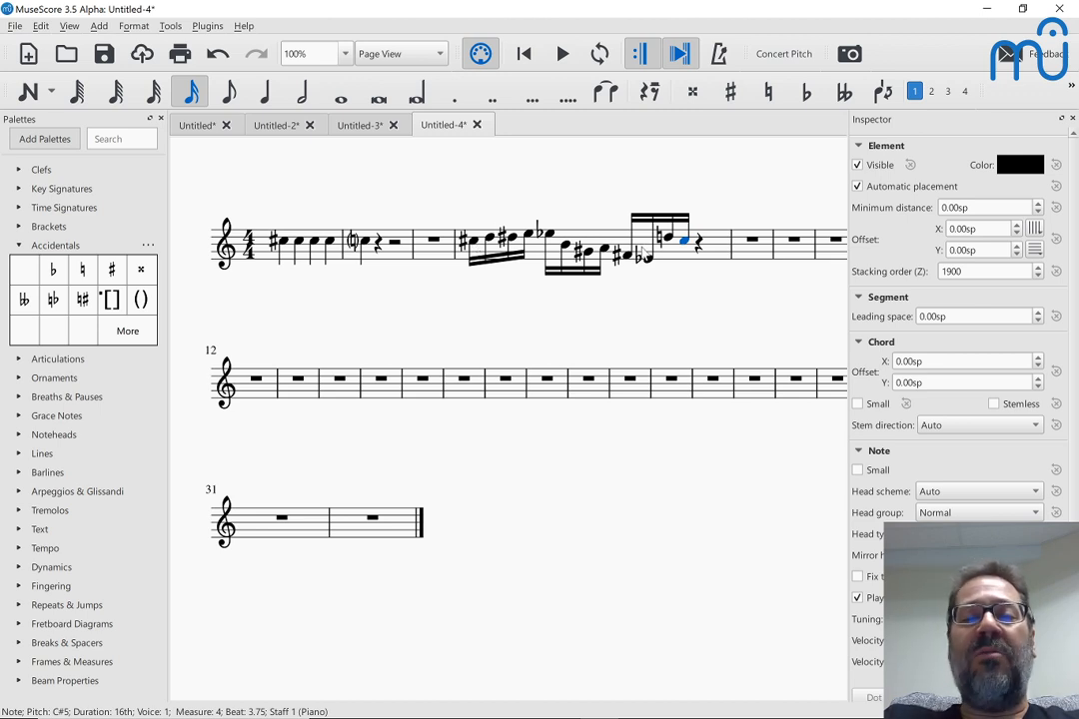
Step: Add a courtesy sharp to the last C of measure 4 and enclose it in parentheses
click(688, 243)
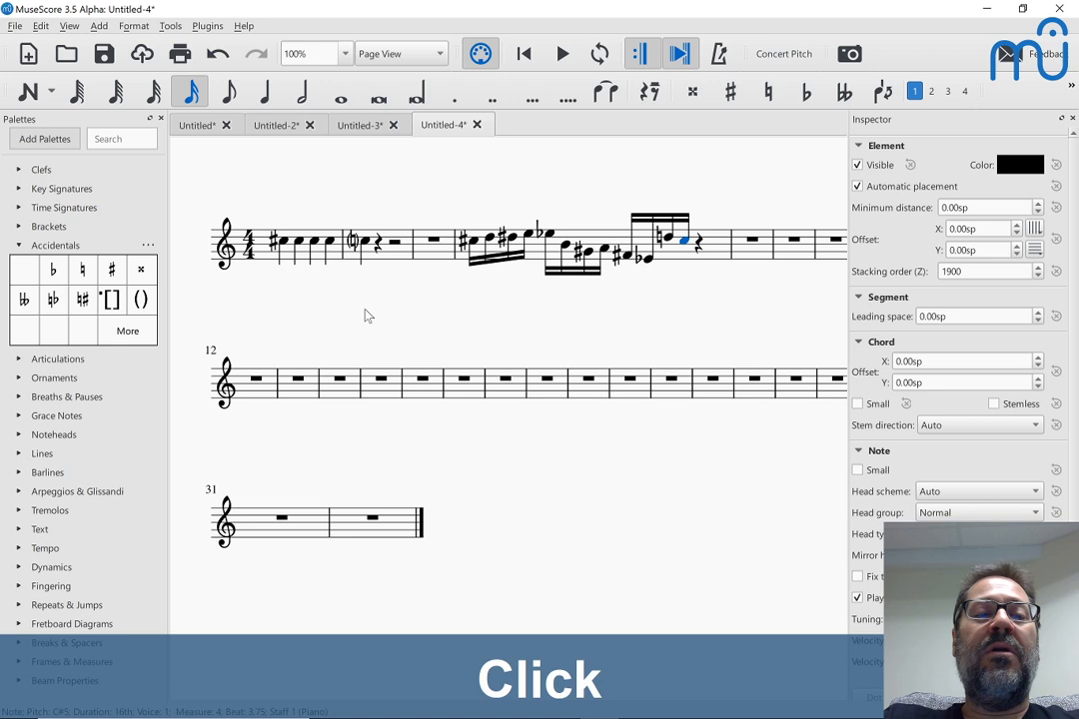
key(plus)
click(682, 243)
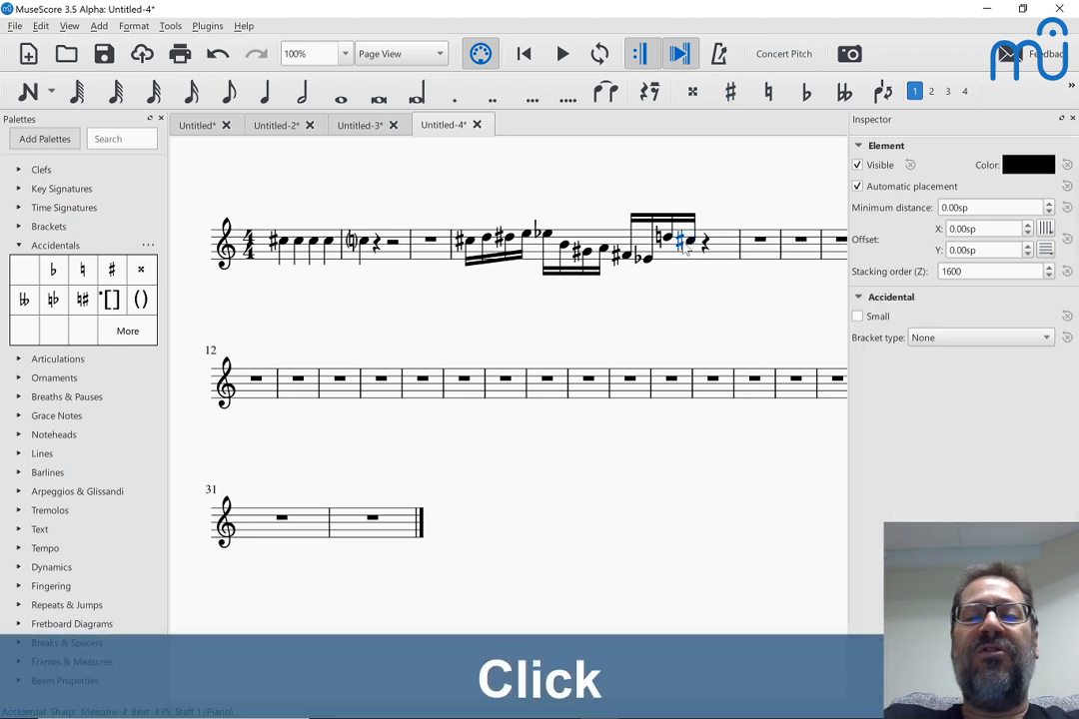
click(141, 300)
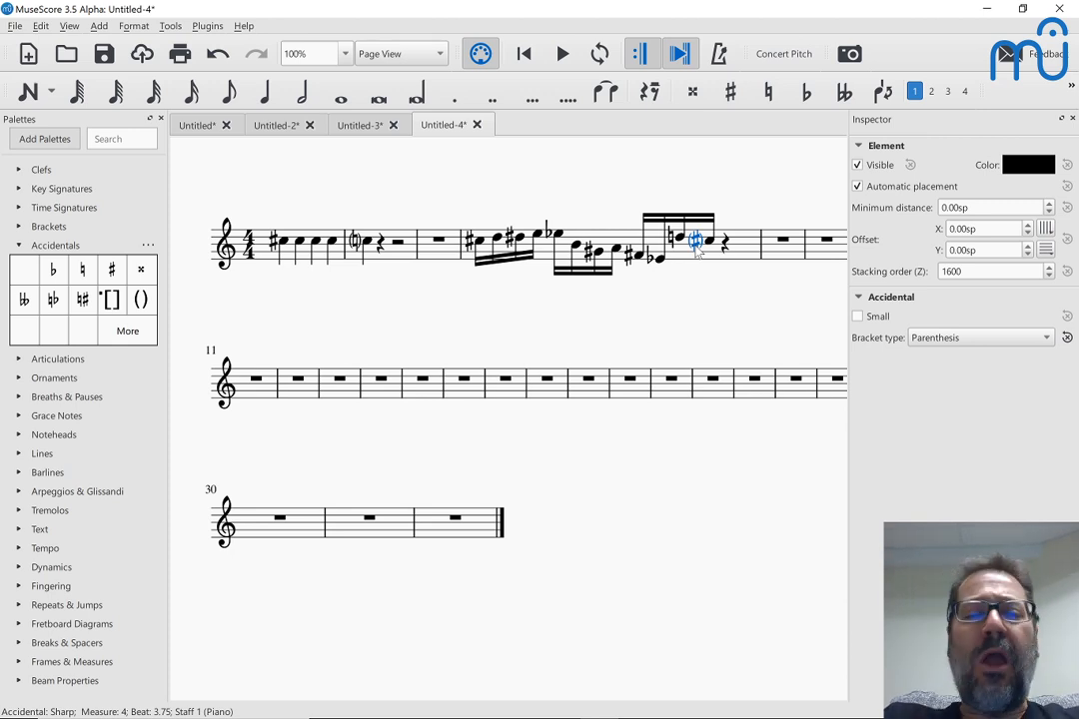
Step: Look through the additional microtonal accidentals offered beyond the standard accidentals
click(129, 333)
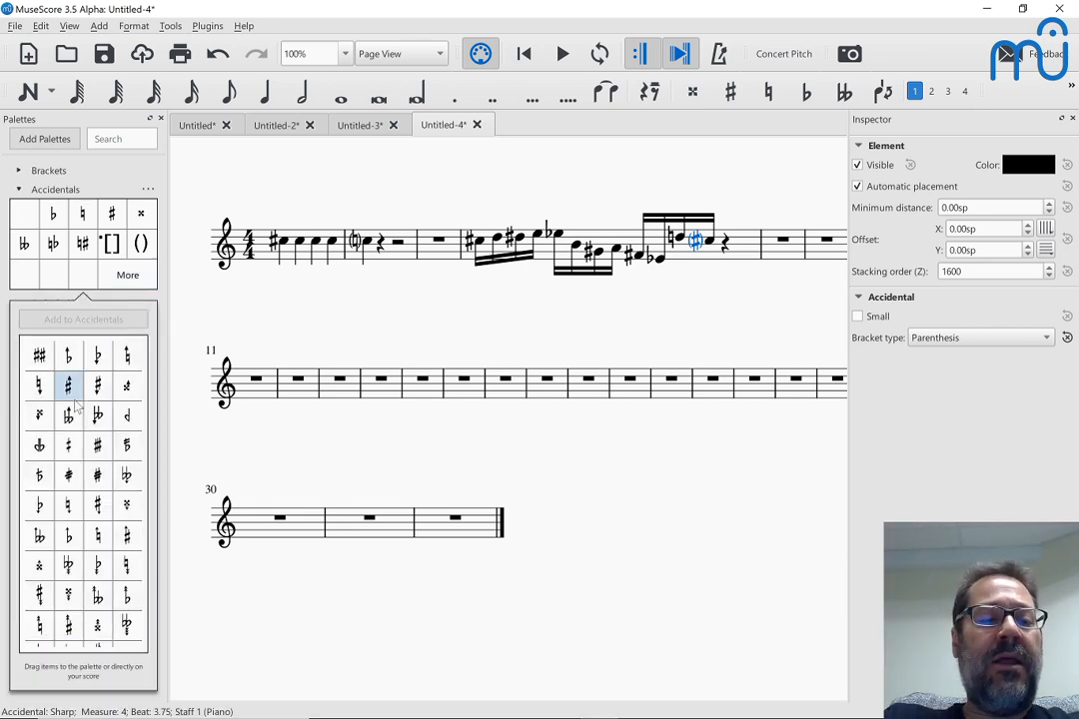
scroll(75, 405, down, 5)
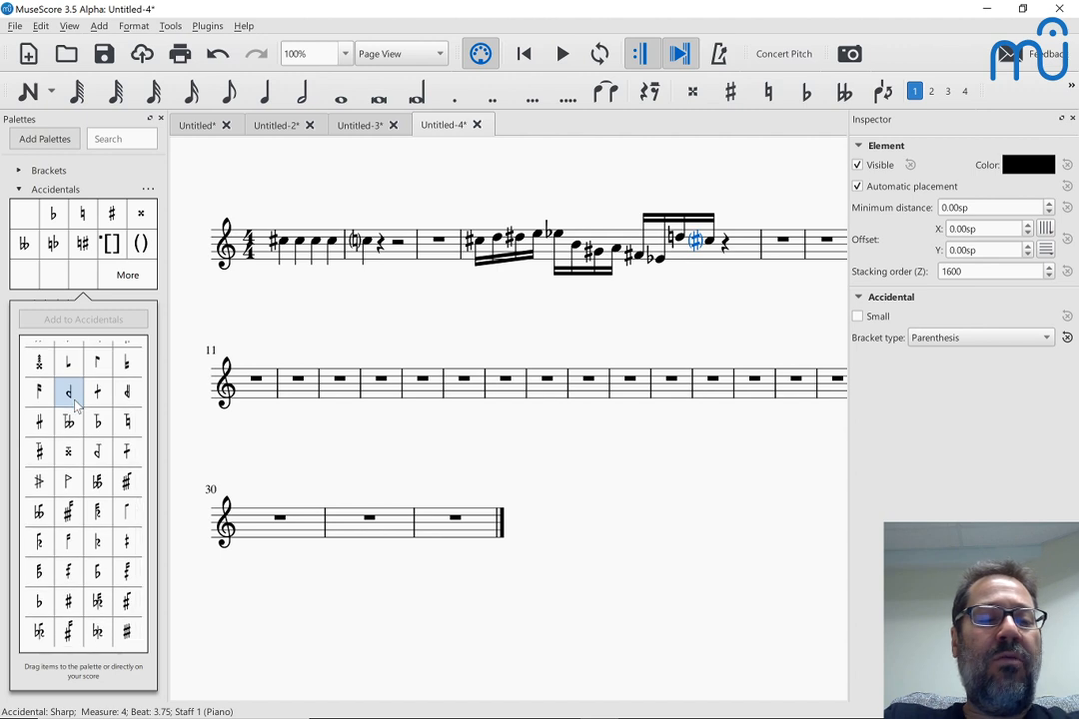
scroll(75, 405, up, 3)
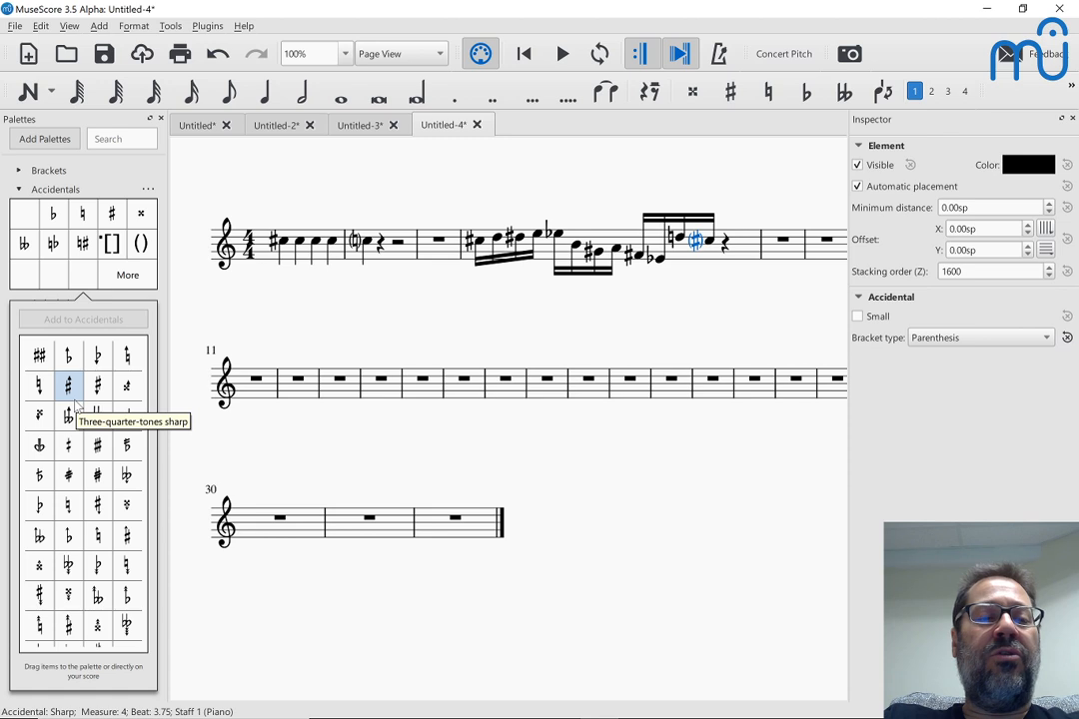
Step: Enter the quarter notes C, C sharp and D in measure 12, and leave note input
click(299, 383)
key(n)
key(c)
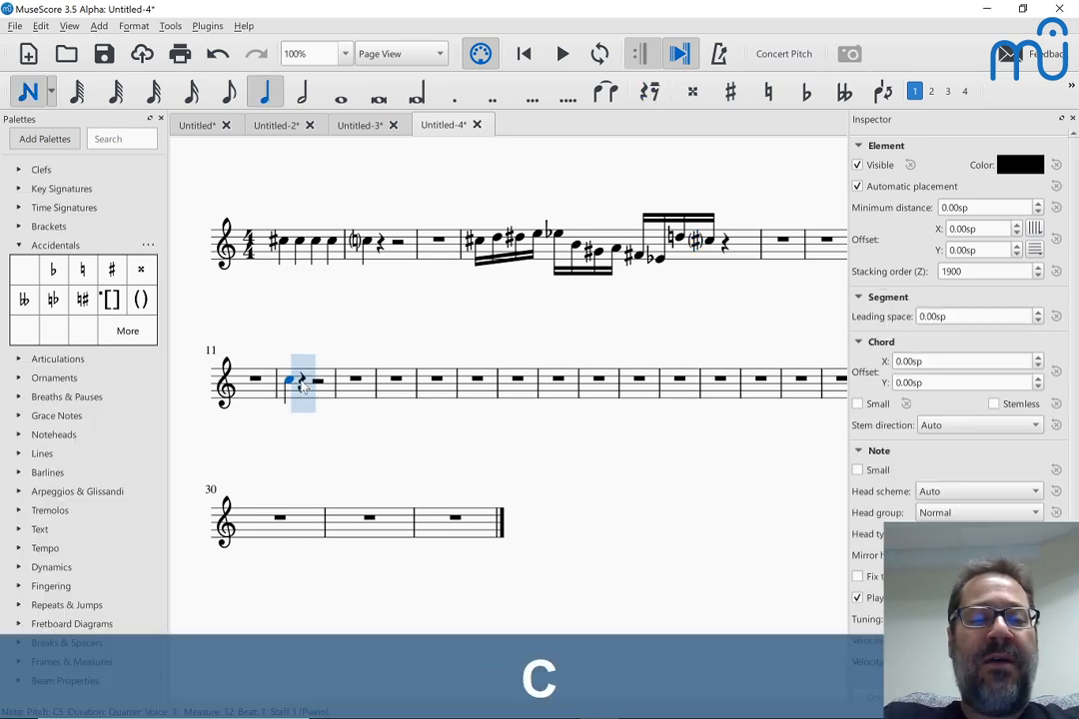
key(Up)
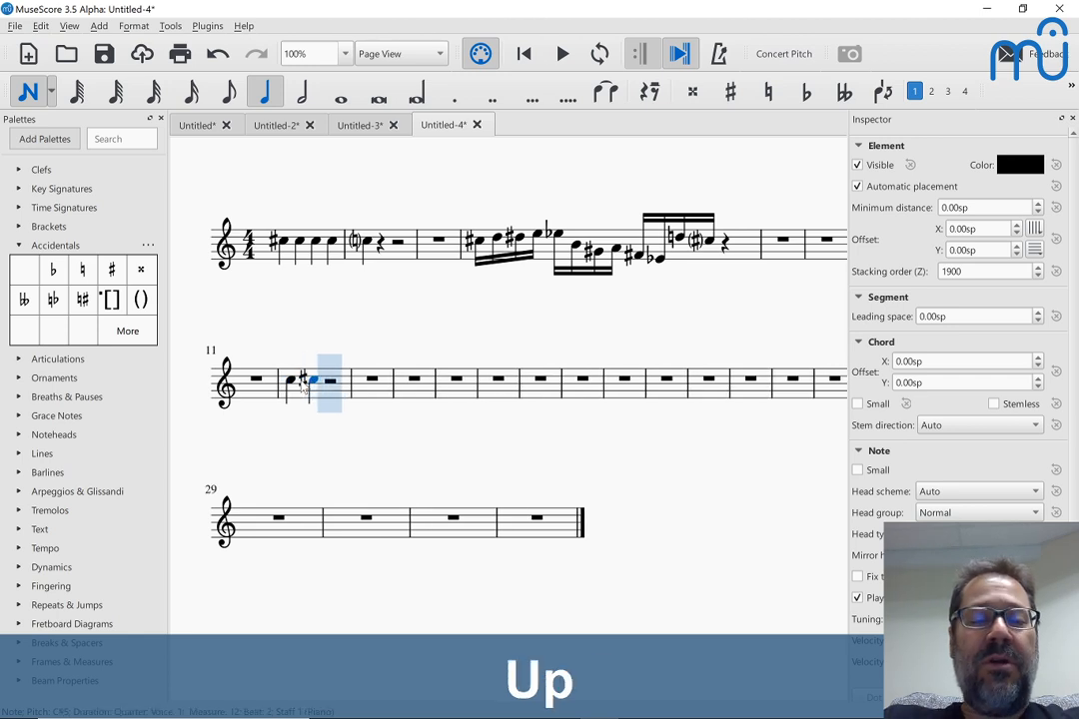
key(d)
key(Escape)
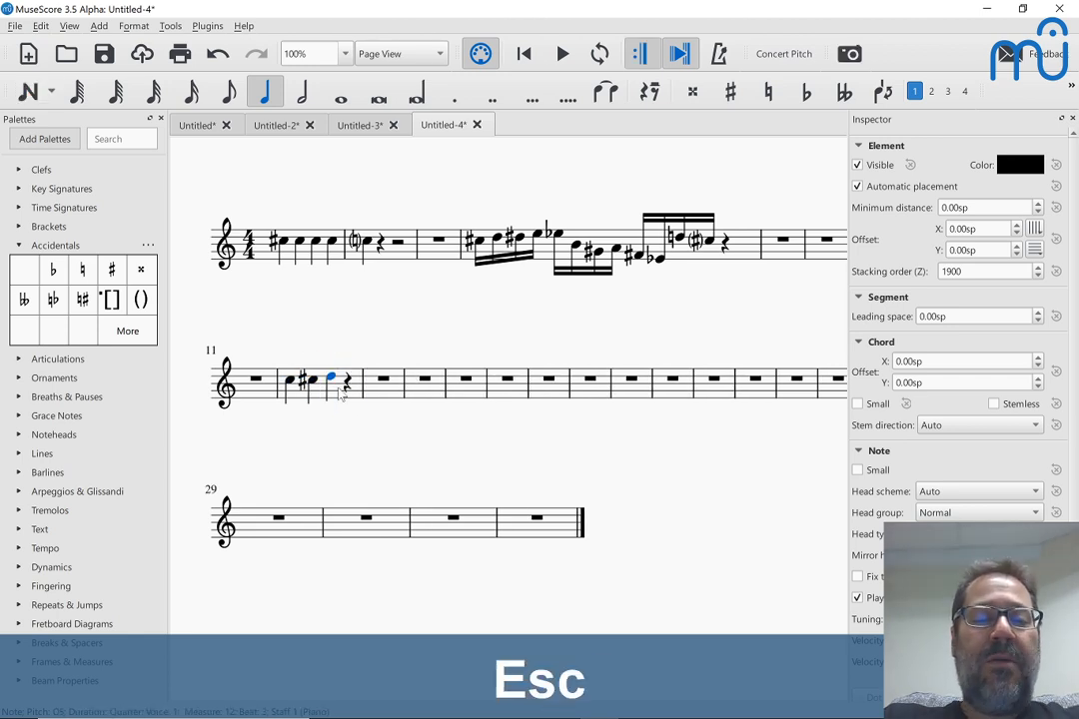
right_click(347, 392)
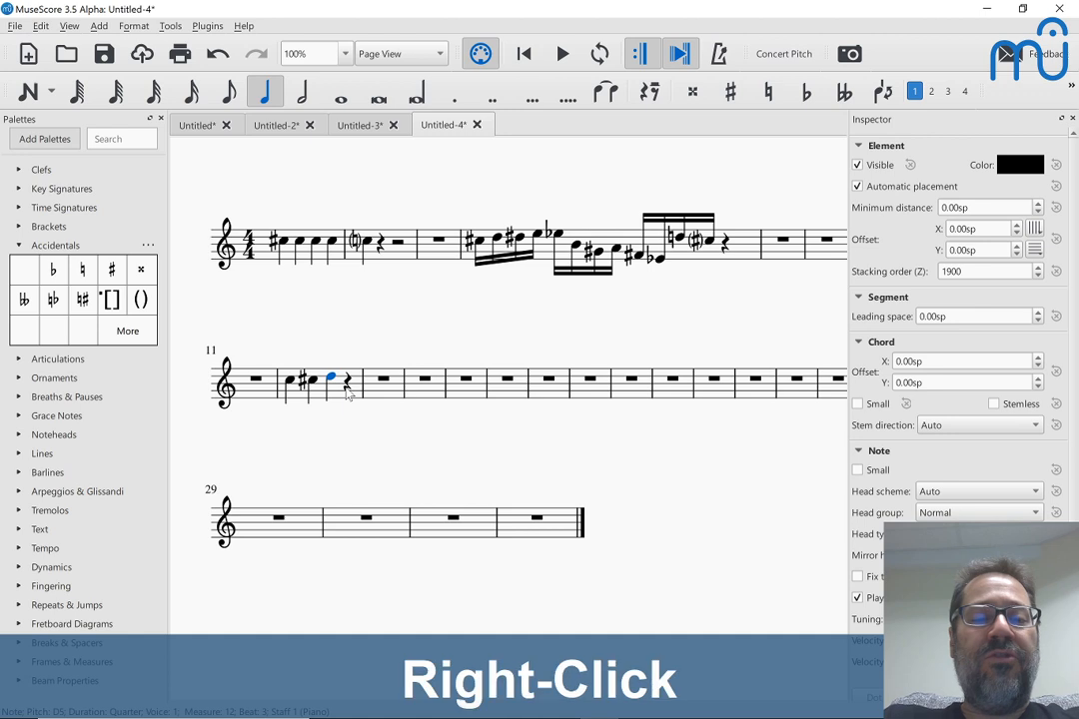
click(317, 390)
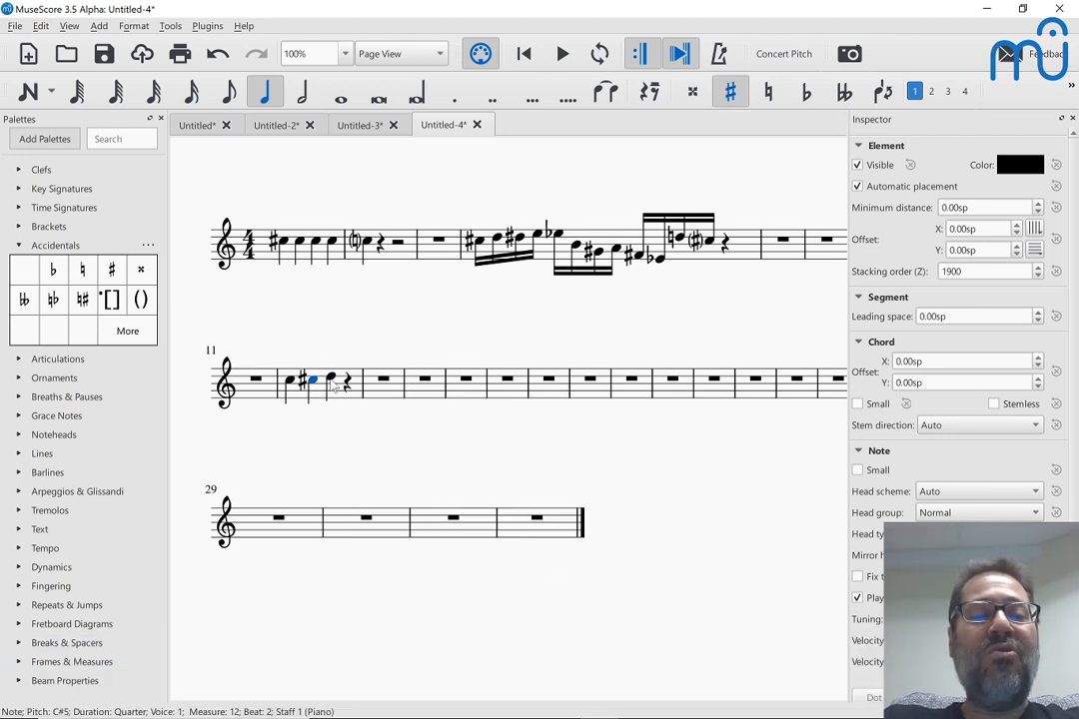
Step: Enter the quarter notes C, C and C sharp in measure 13, and leave note input
click(374, 387)
key(n)
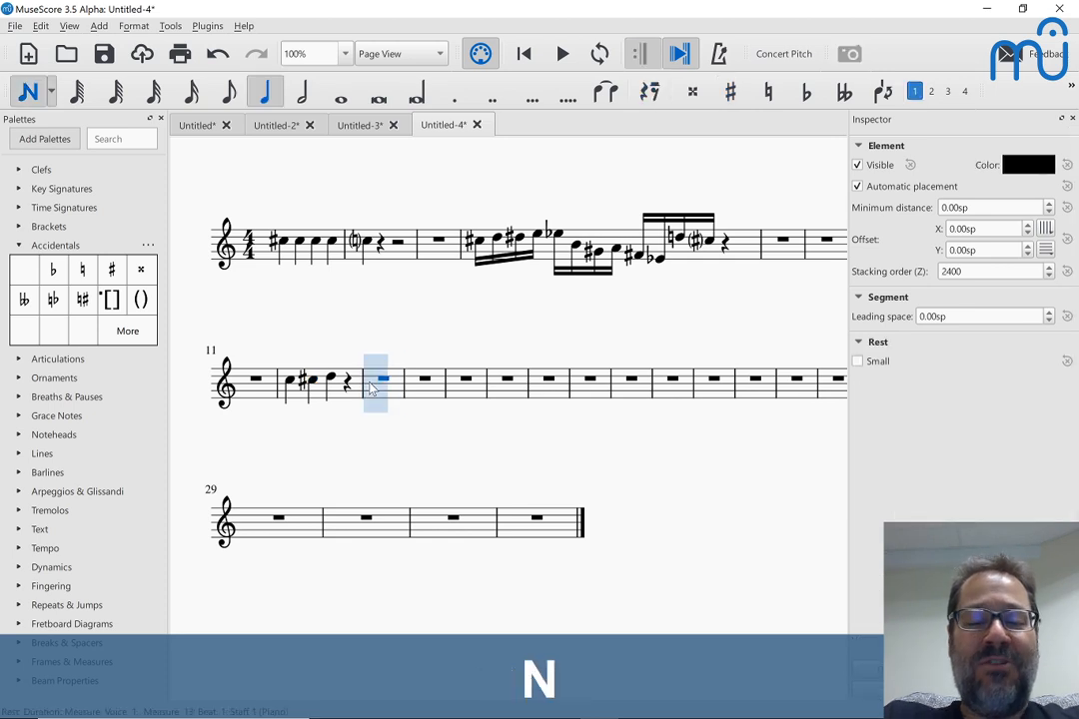
key(c)
key(c)
key(c)
key(Up)
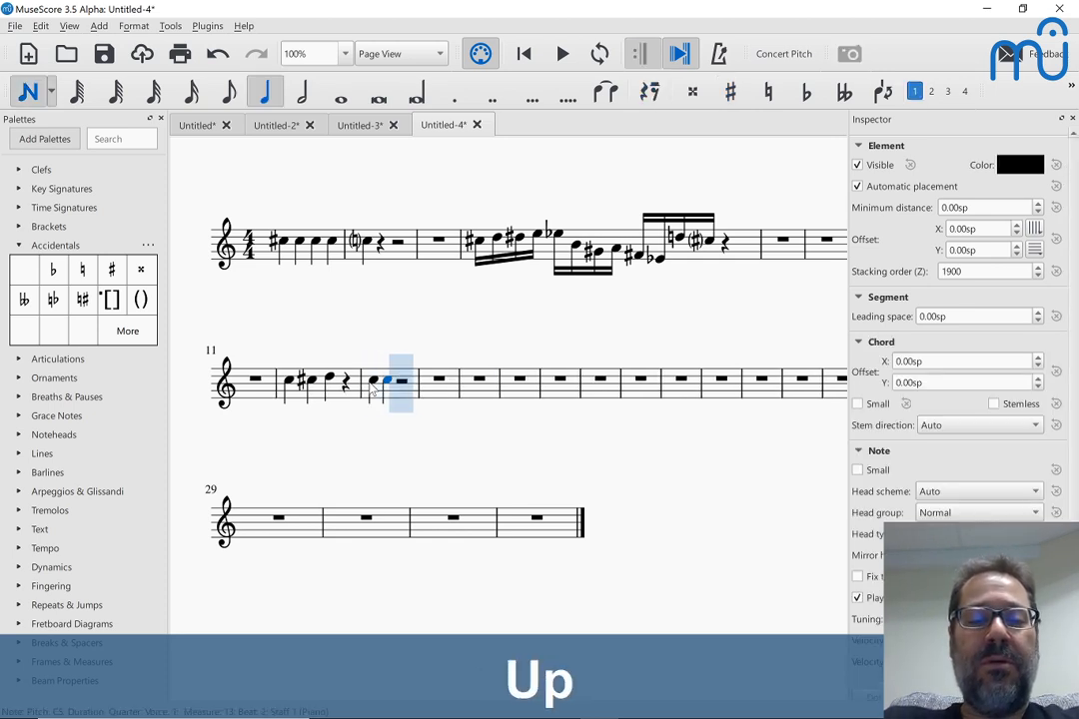
key(Escape)
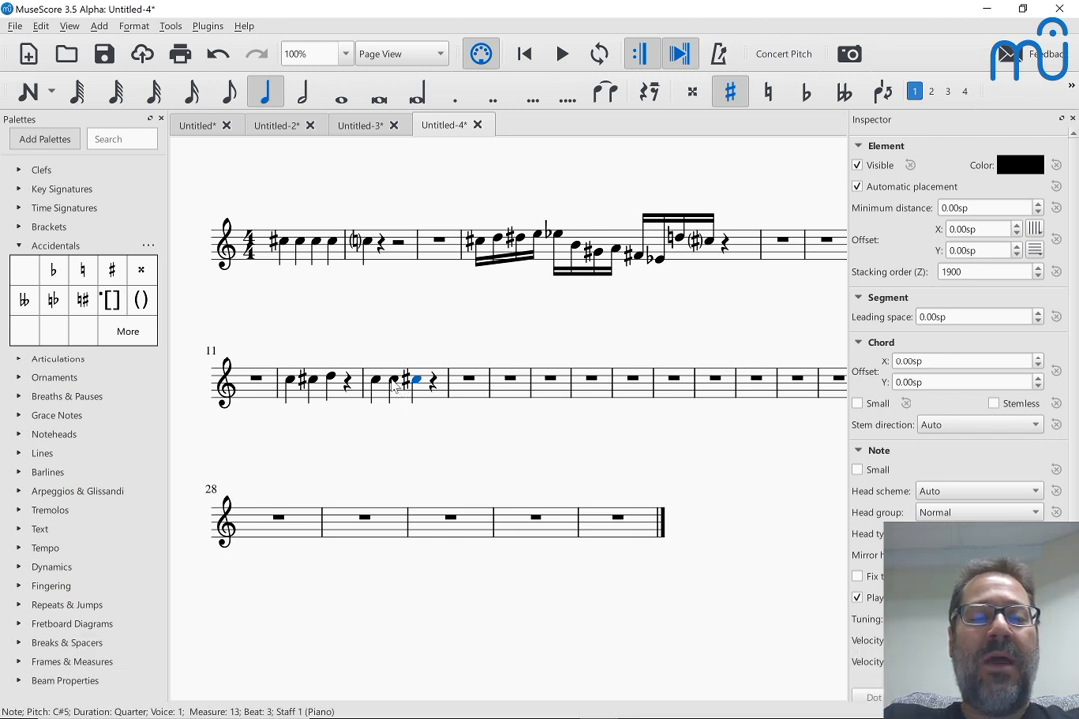
Step: Add a quarter-tone sharp to the C on beat 2 of measure 13 and play the measure from its first note
right_click(394, 390)
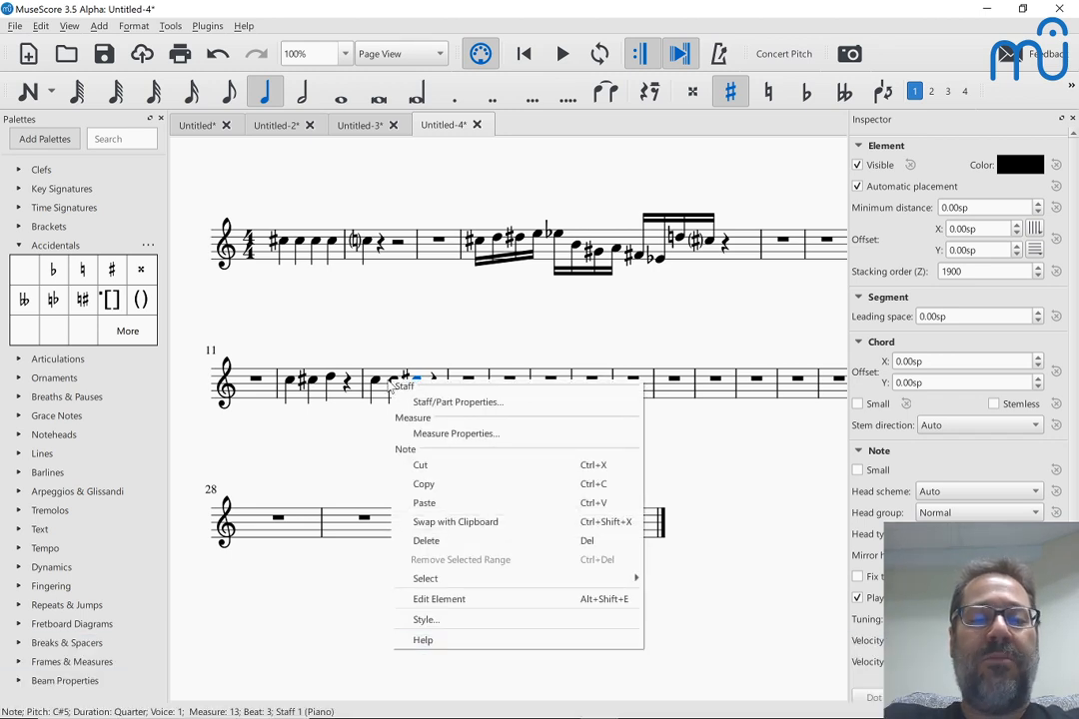
click(393, 381)
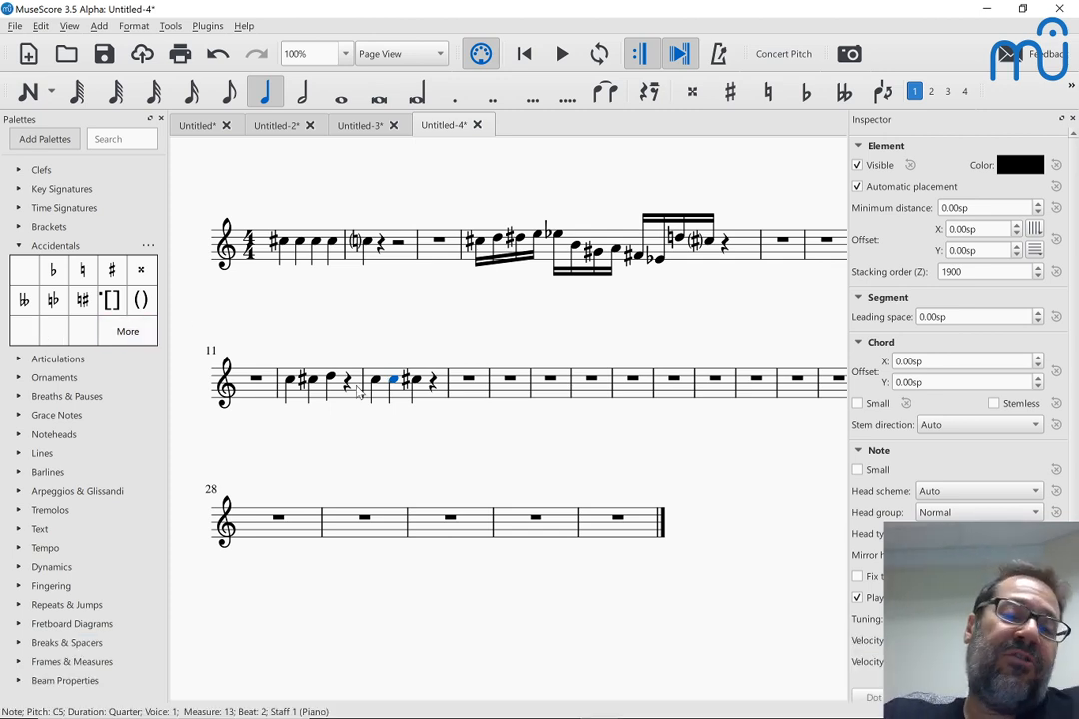
click(112, 337)
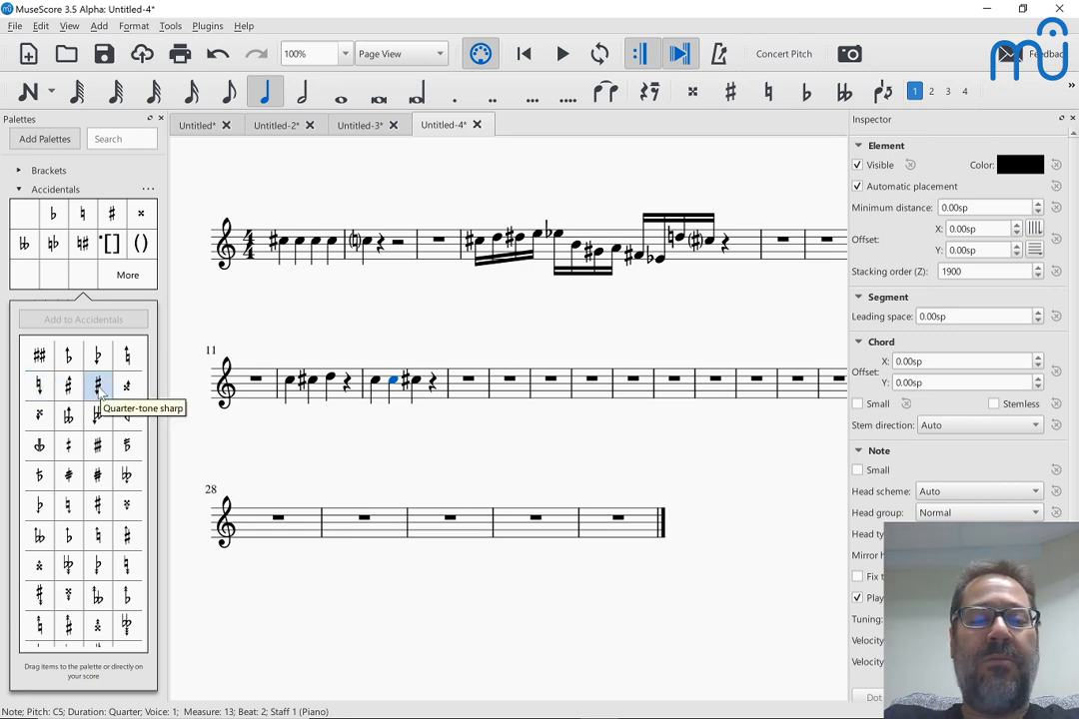
click(99, 389)
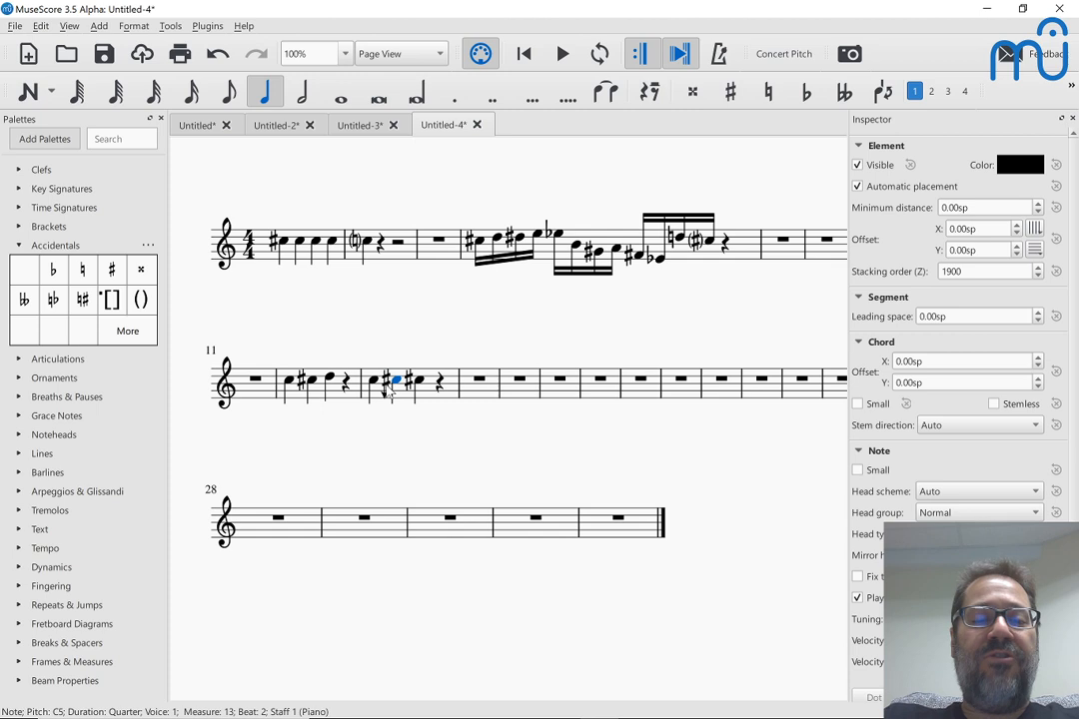
click(373, 386)
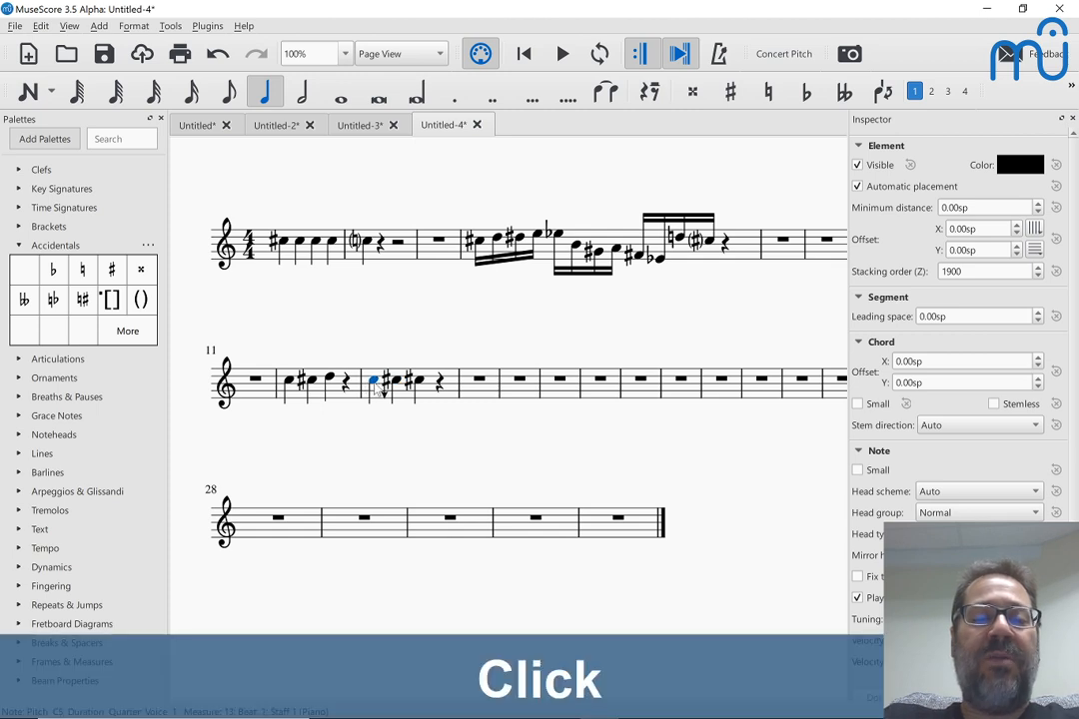
key(space)
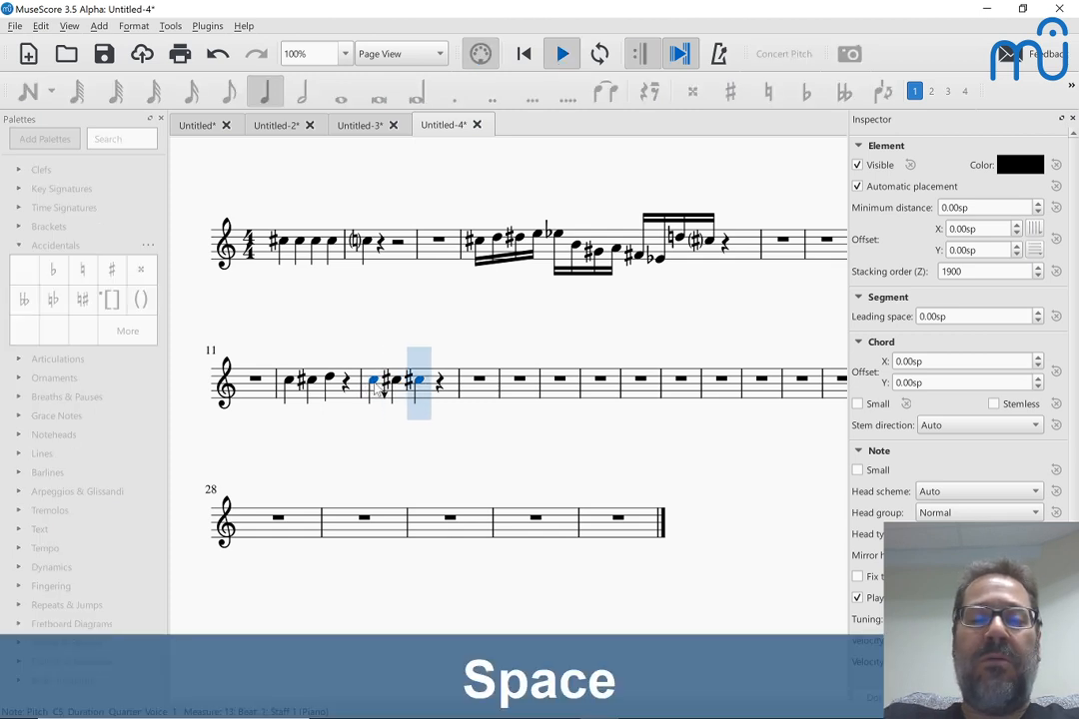
Step: Try a tuning value on the C with the quarter-tone sharp in measure 13 and play the measure
click(398, 385)
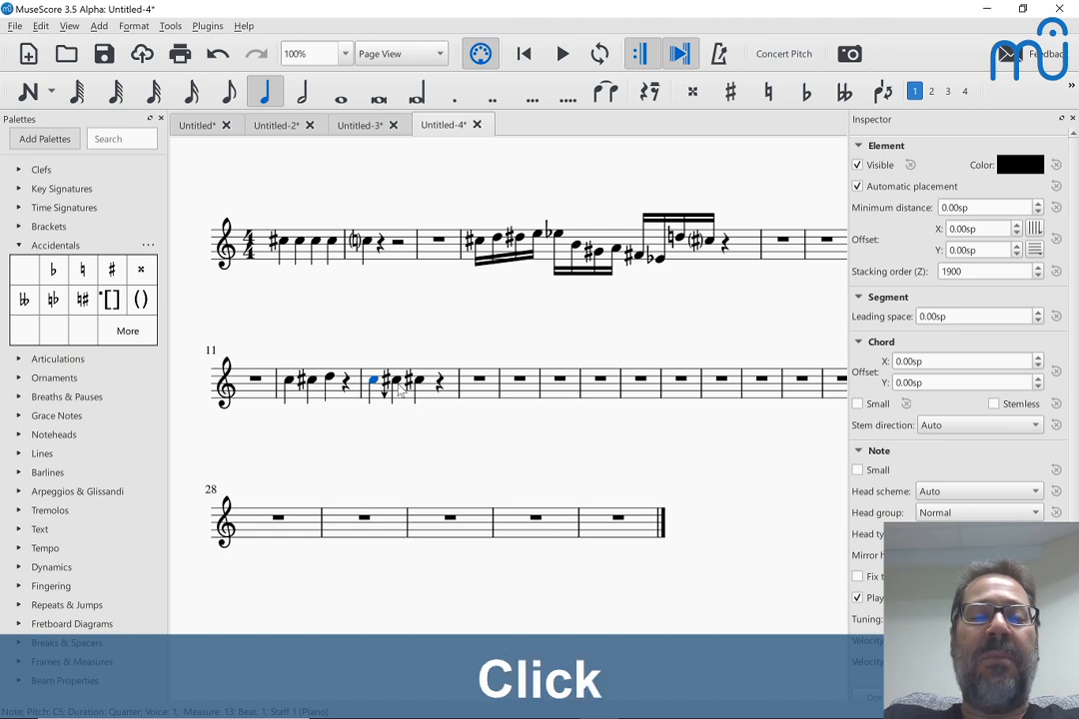
click(1075, 383)
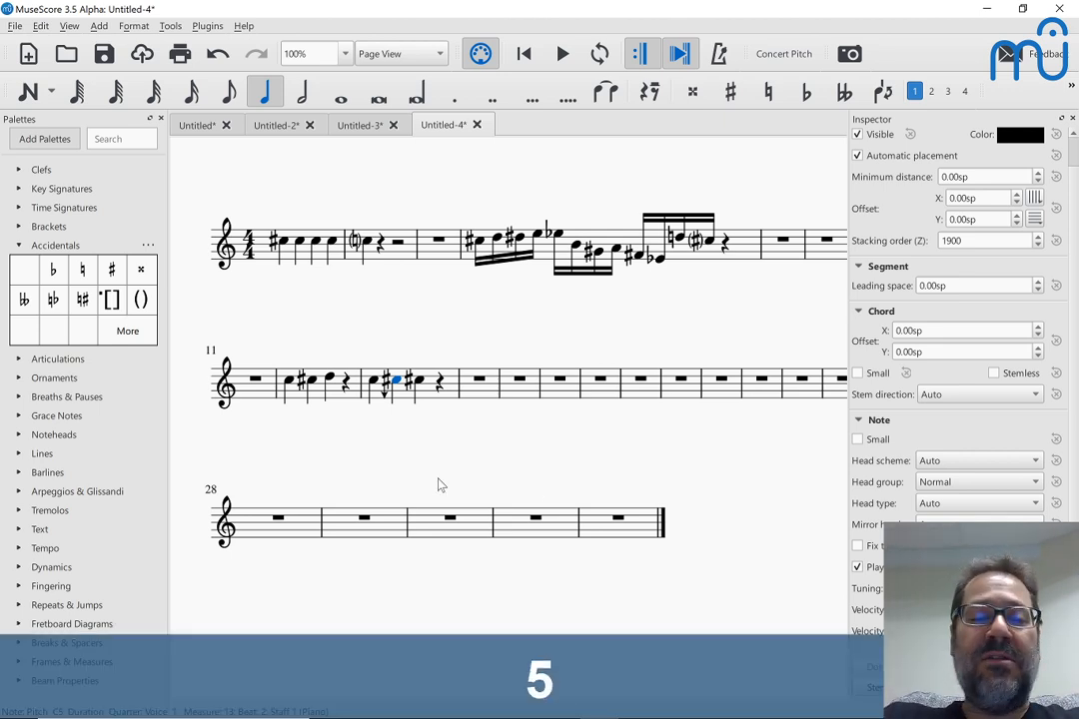
click(373, 381)
key(space)
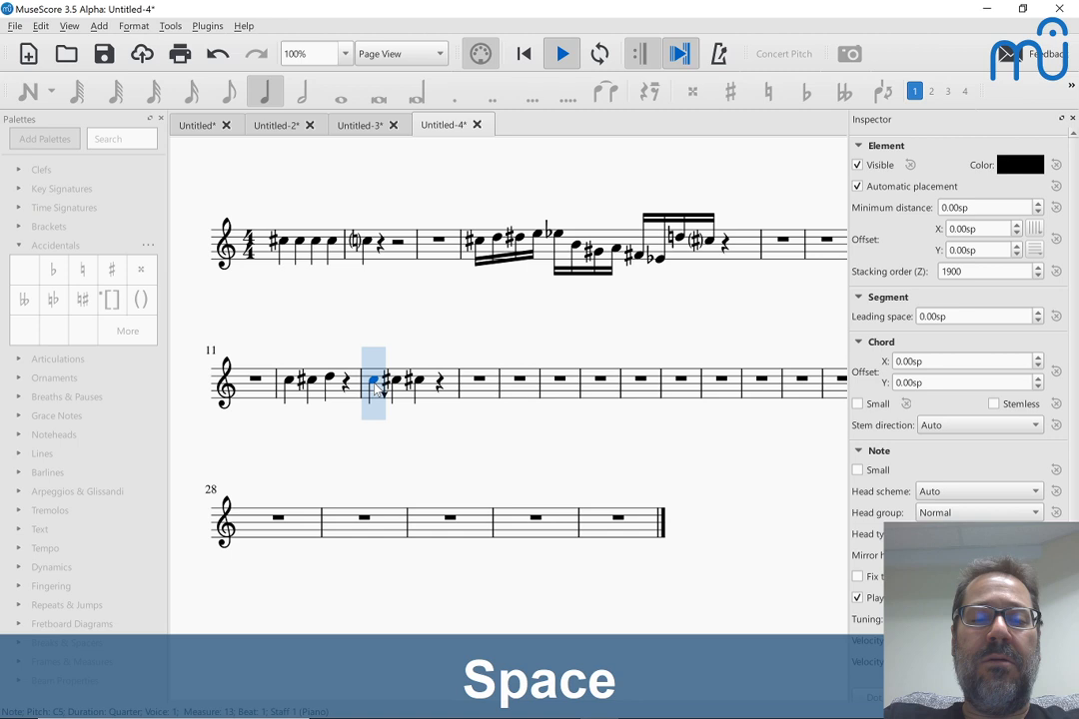
key(space)
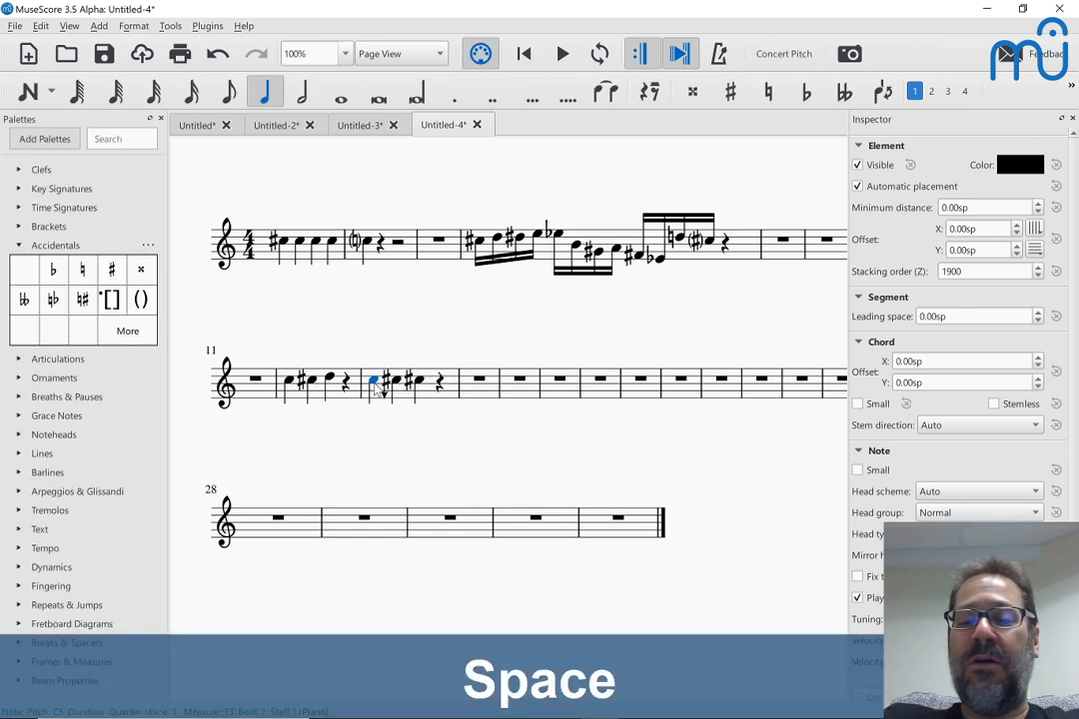
Step: Replay measure 13 from its first note to compare the pitches of its three notes
right_click(375, 389)
key(space)
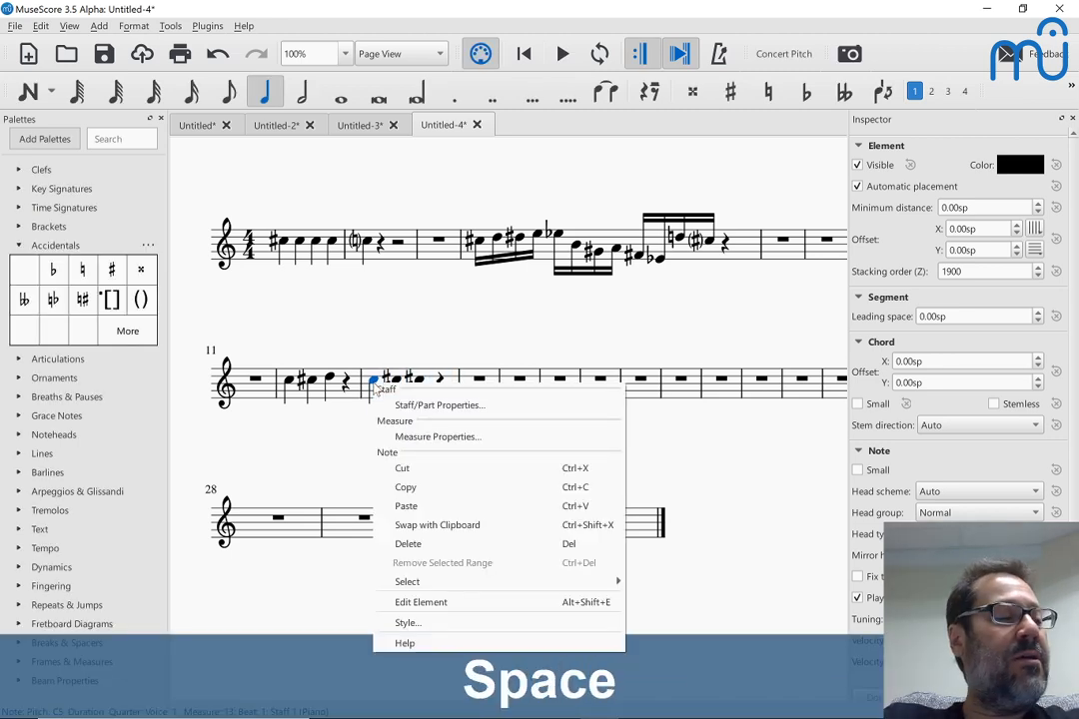
key(space)
right_click(374, 386)
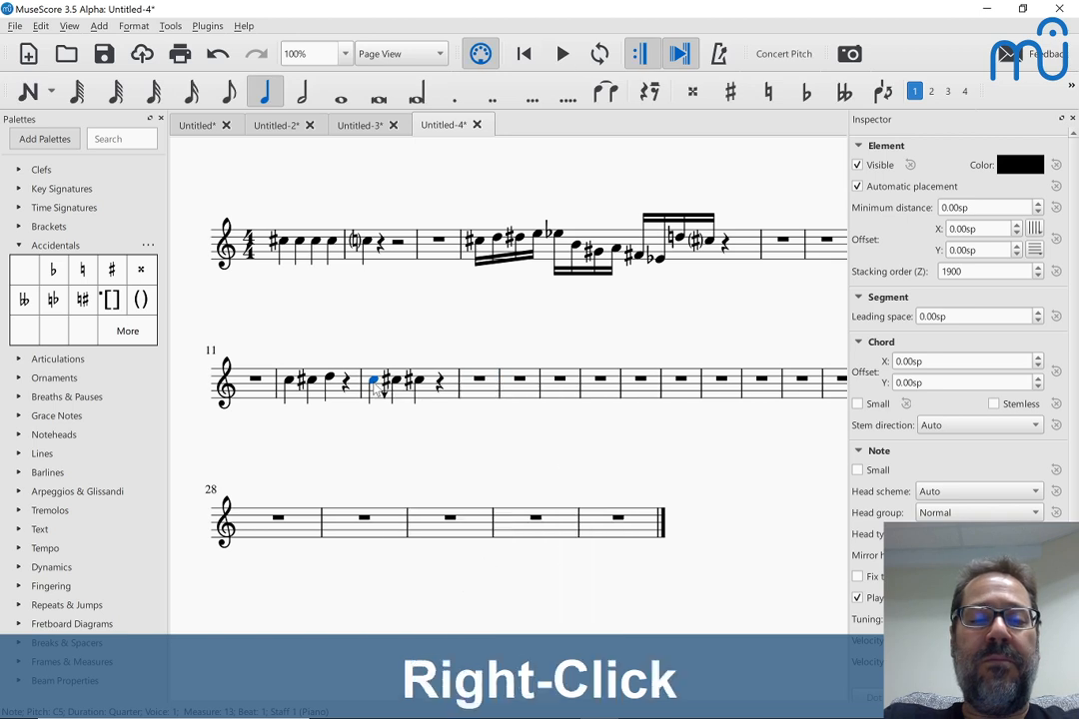
double_click(375, 388)
key(space)
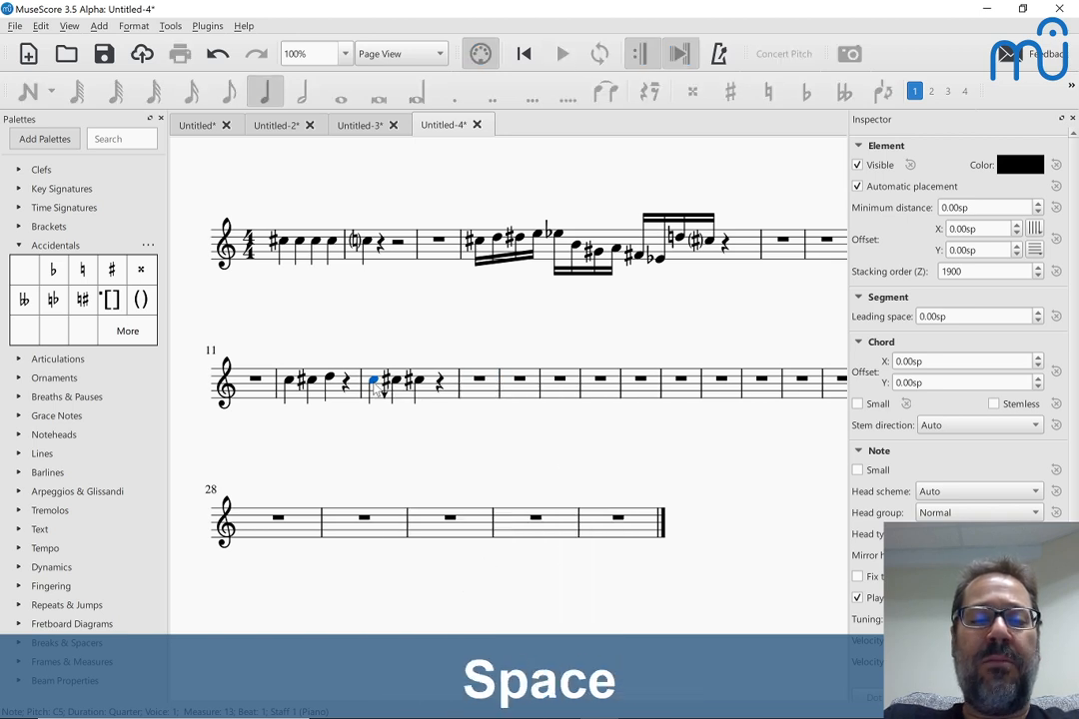
right_click(374, 387)
click(374, 388)
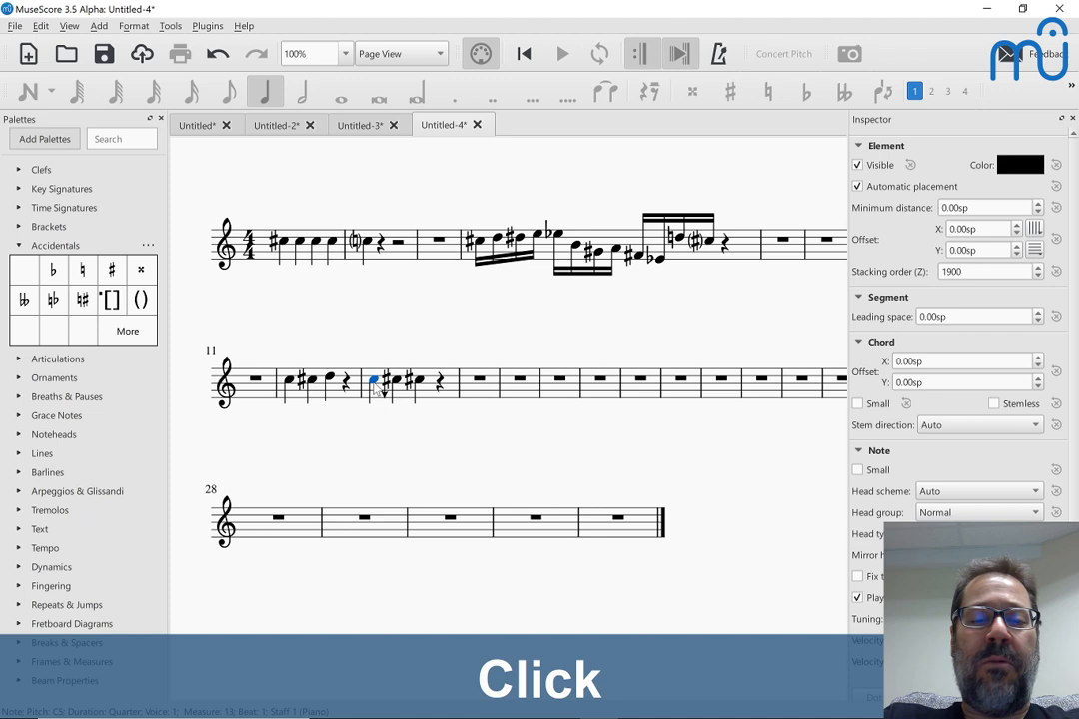
click(469, 430)
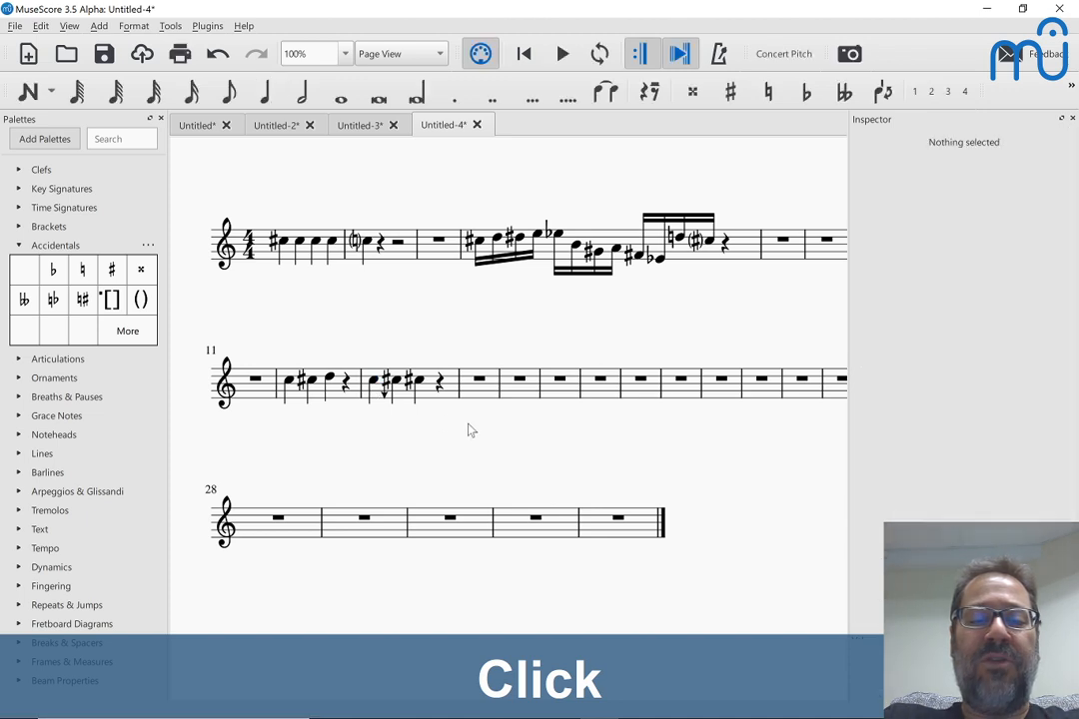
click(372, 380)
key(space)
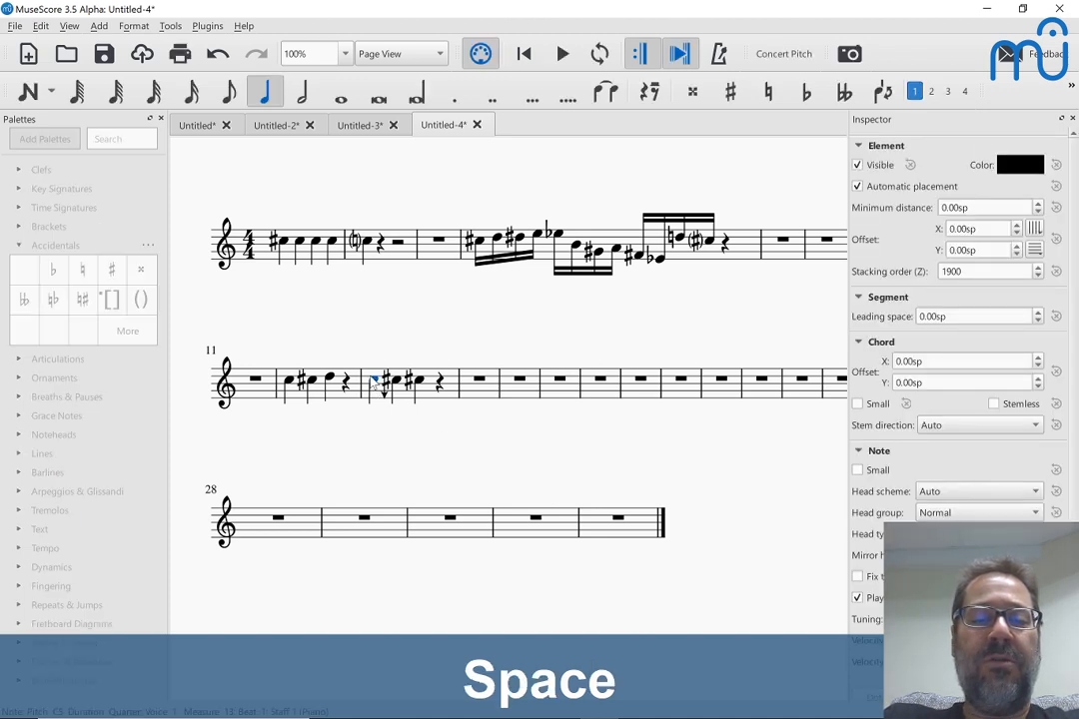
key(space)
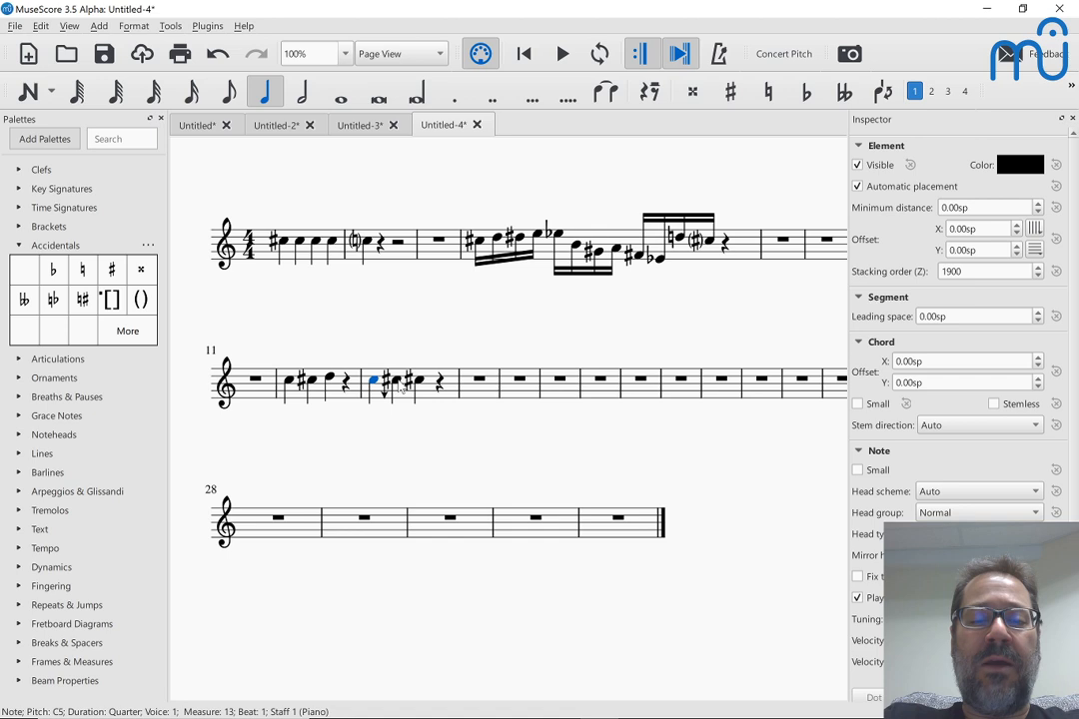
Step: Replace the tuning value of the C on beat 2 of measure 13 and play the measure from beat 1
click(397, 383)
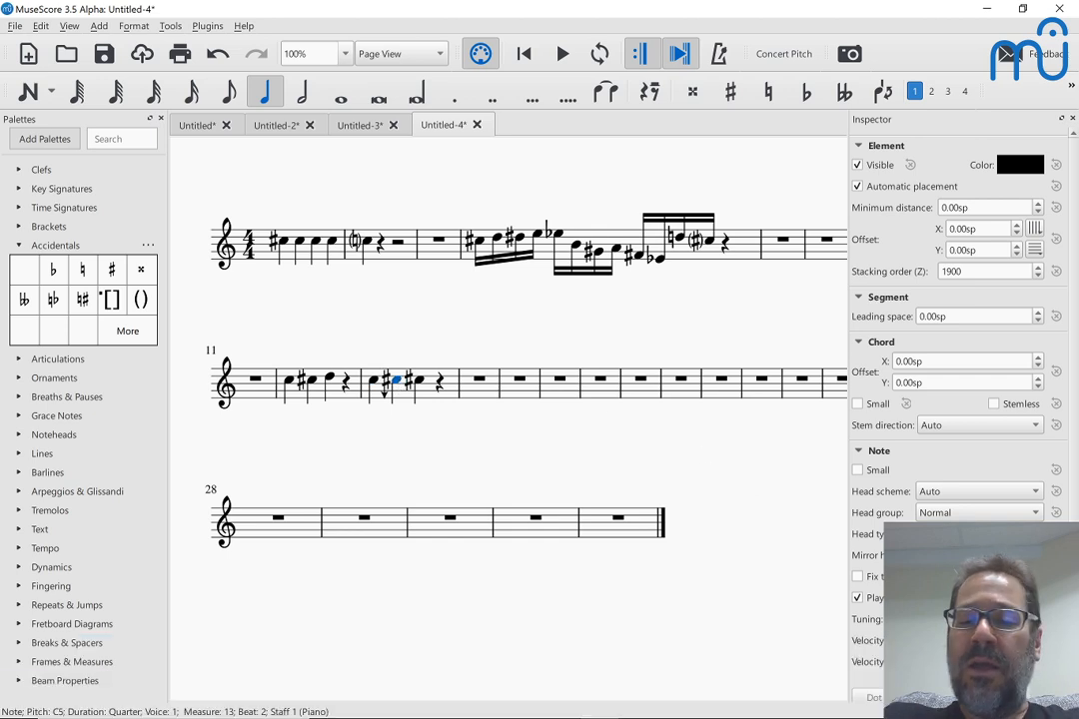
key(ctrl+a)
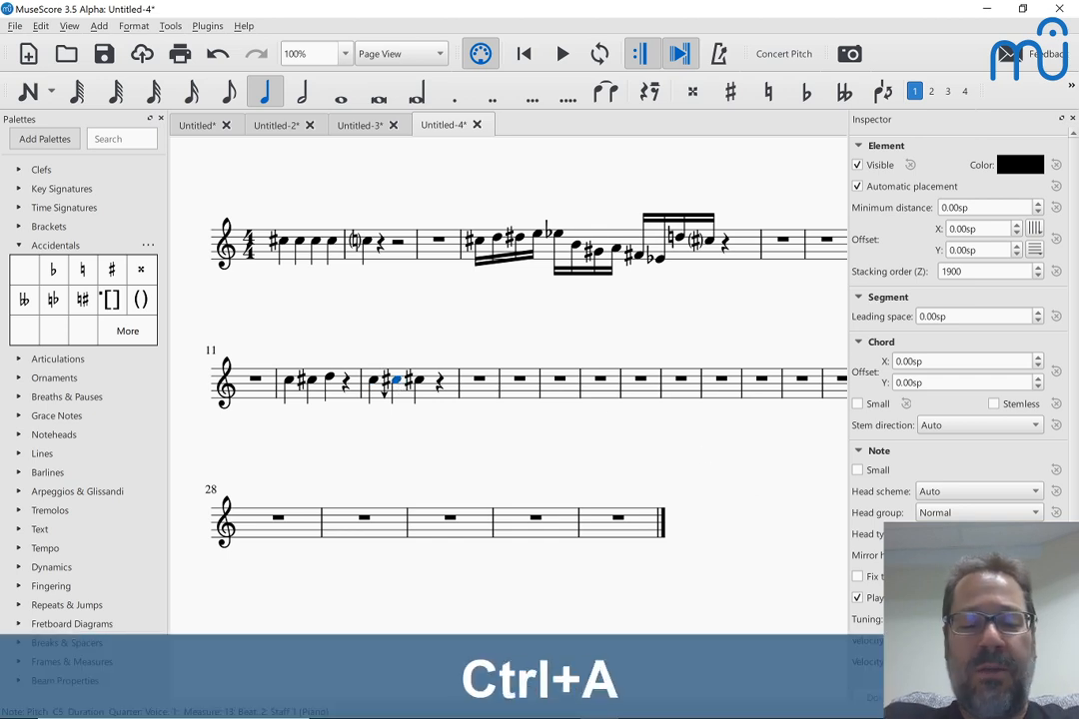
text(0)
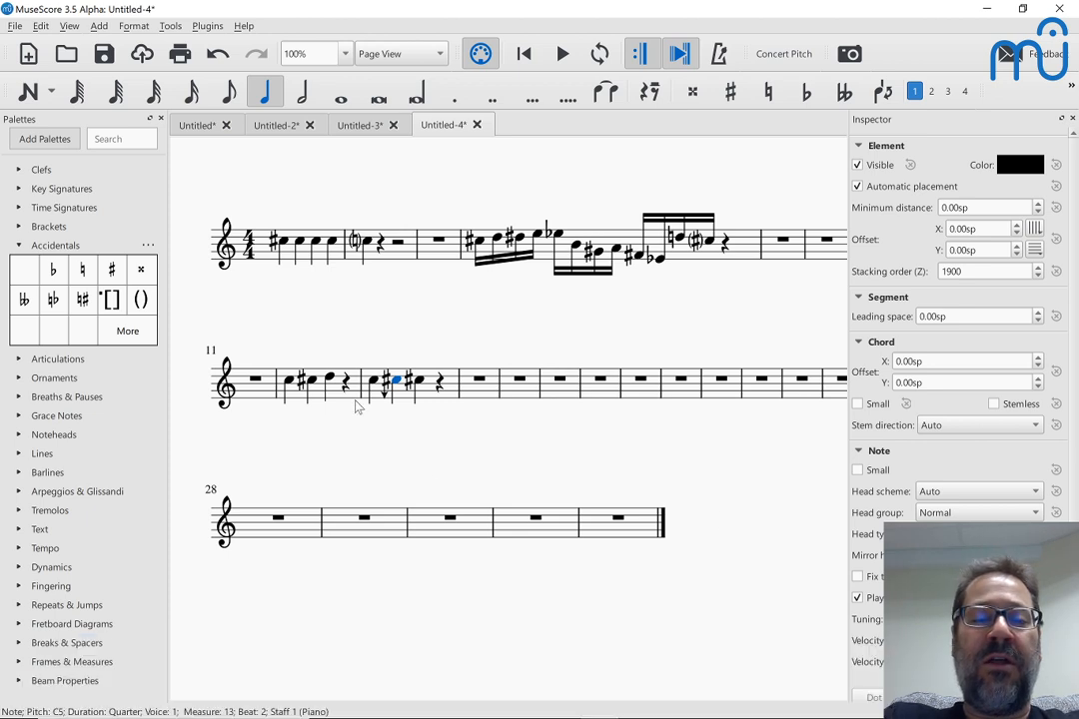
click(371, 384)
key(space)
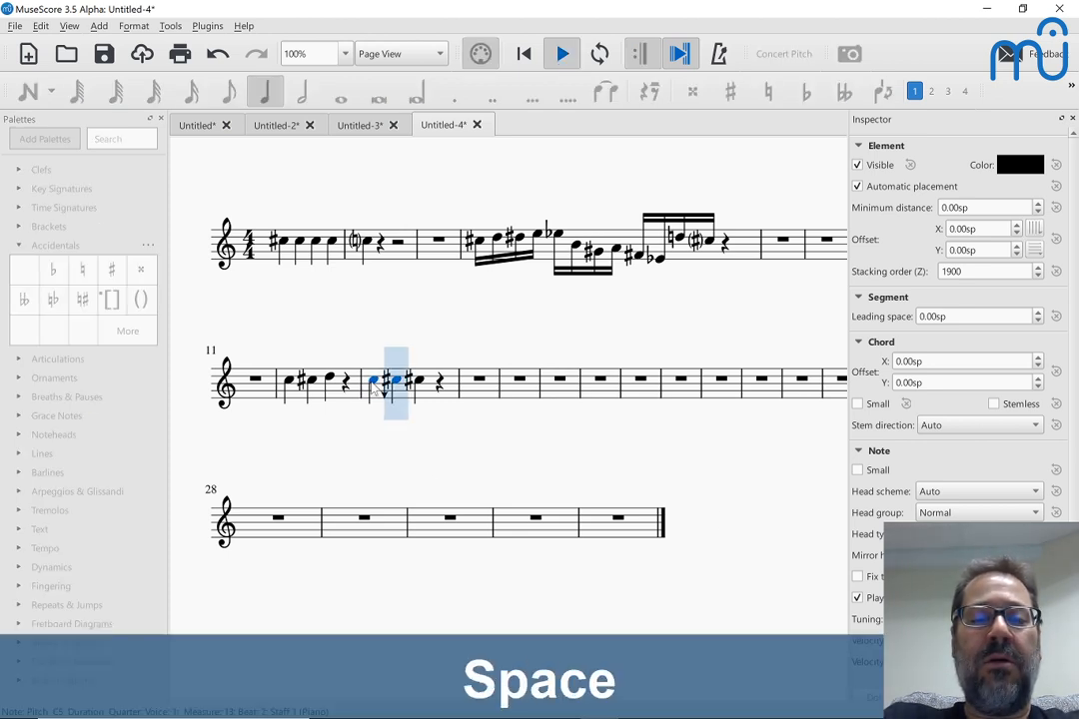
key(space)
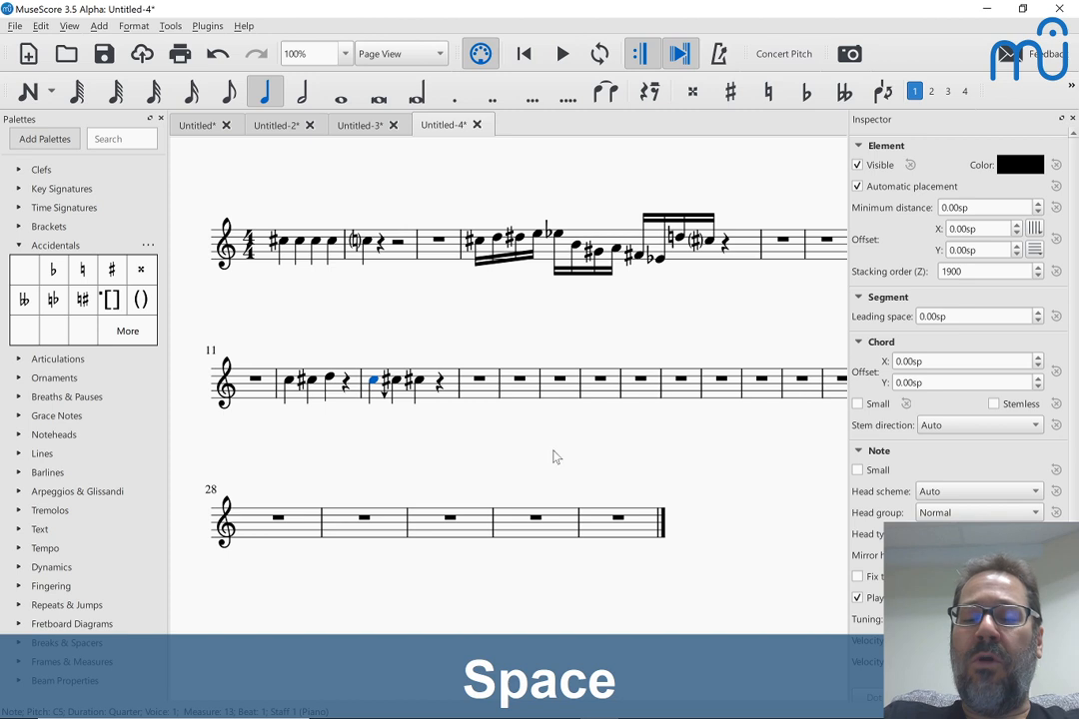
Step: Select the C with the quarter-tone sharp on beat 2 of measure 13
scroll(558, 458, down, 2)
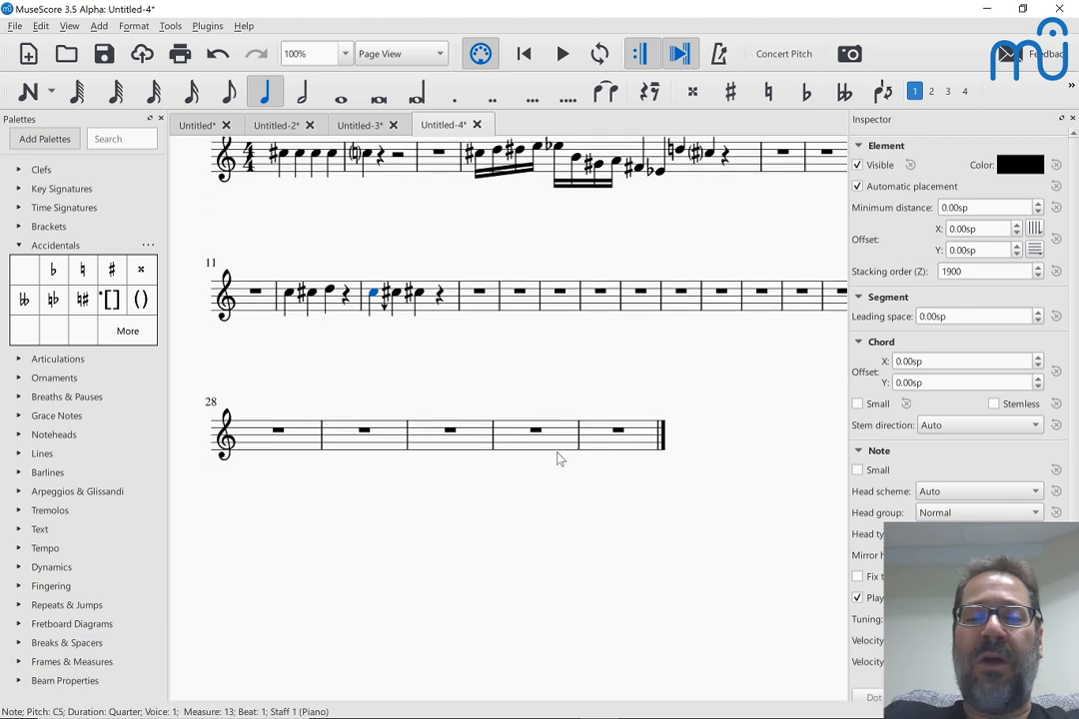
click(399, 301)
click(397, 296)
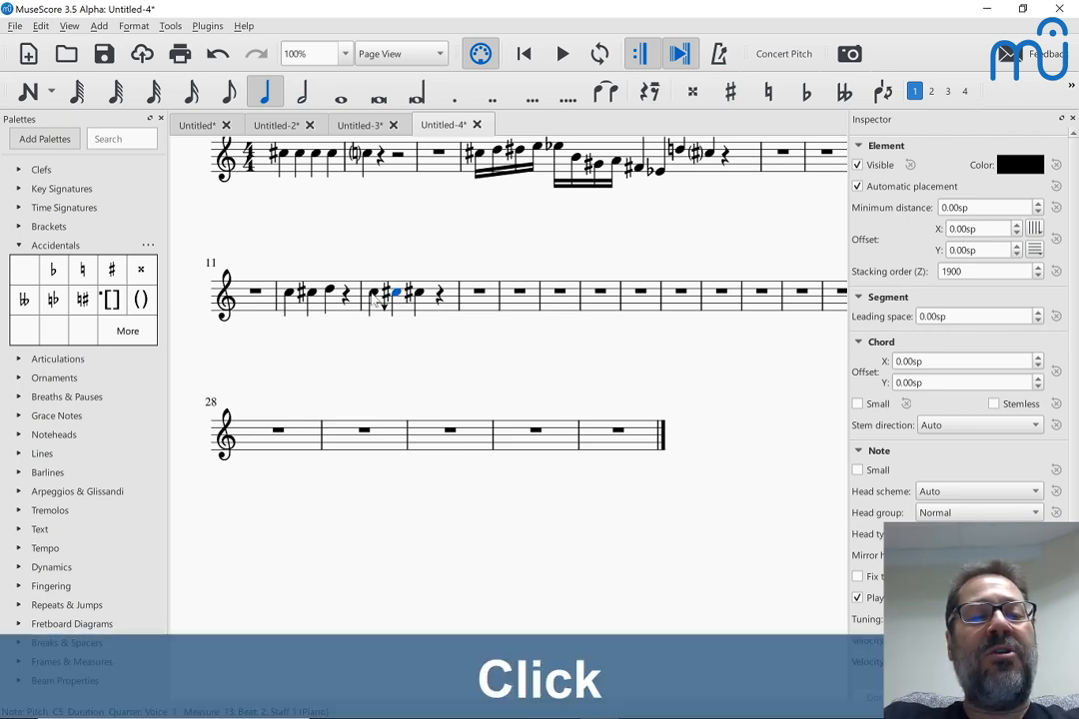
Step: Select the C-sharp on beat 3 of measure 13 and show the additional symbols of the Accidentals palette
click(373, 292)
click(424, 299)
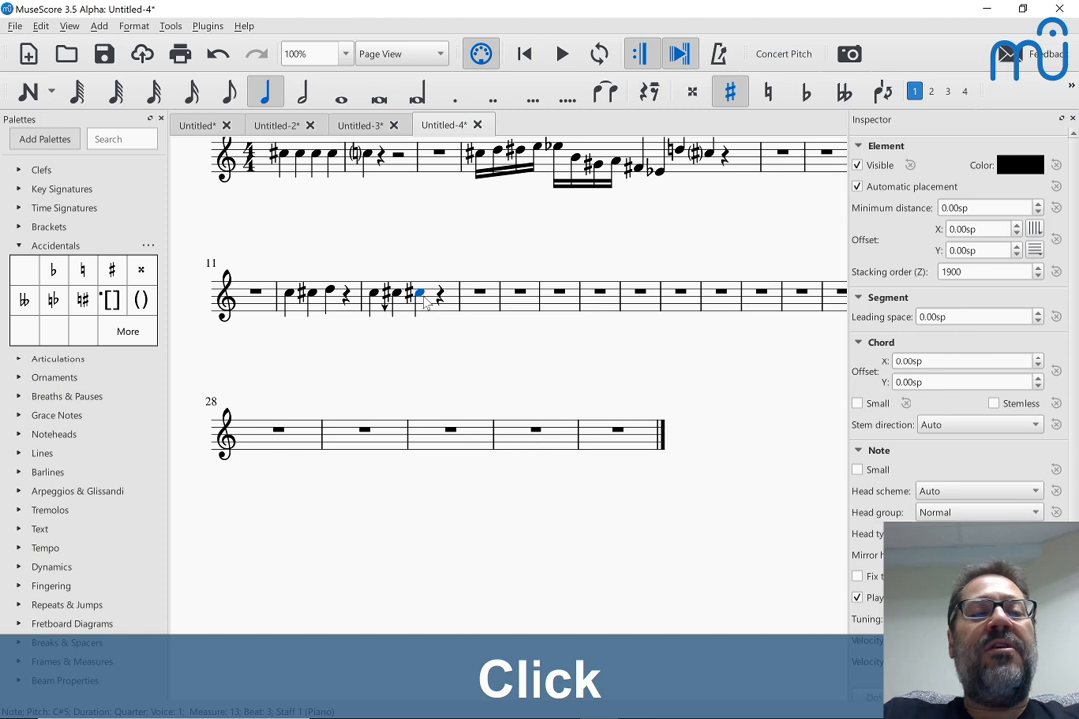
click(120, 331)
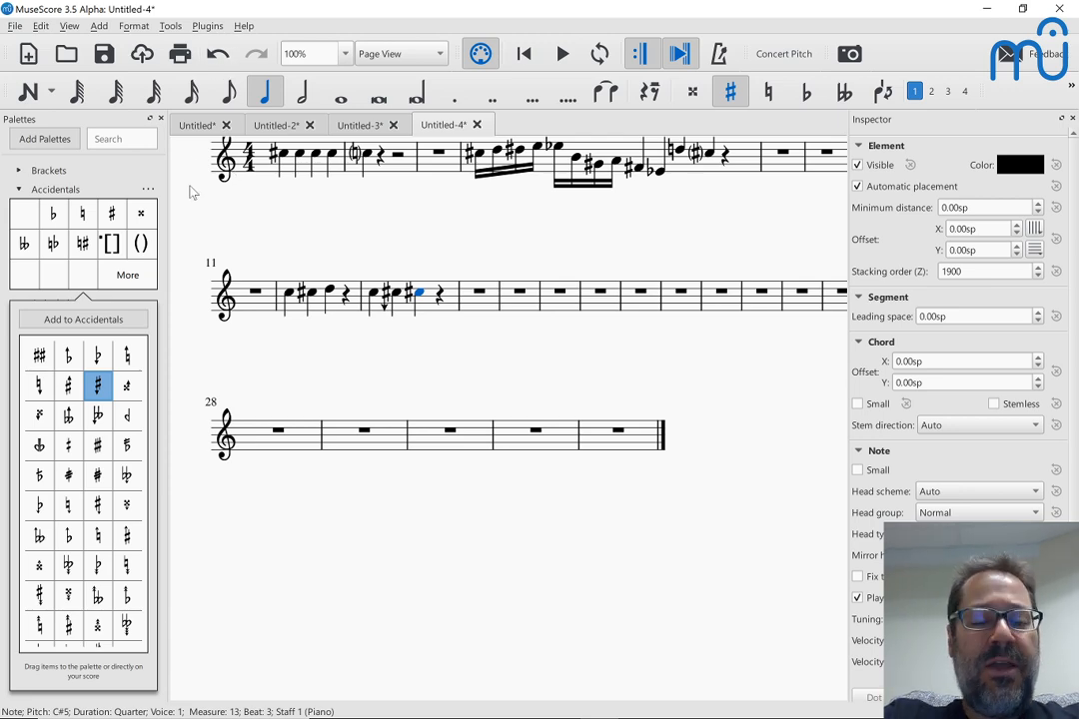
Step: Switch to the MuseScore plugins page in Chrome and search it for "micro"
key(alt+Tab)
key(alt+Tab)
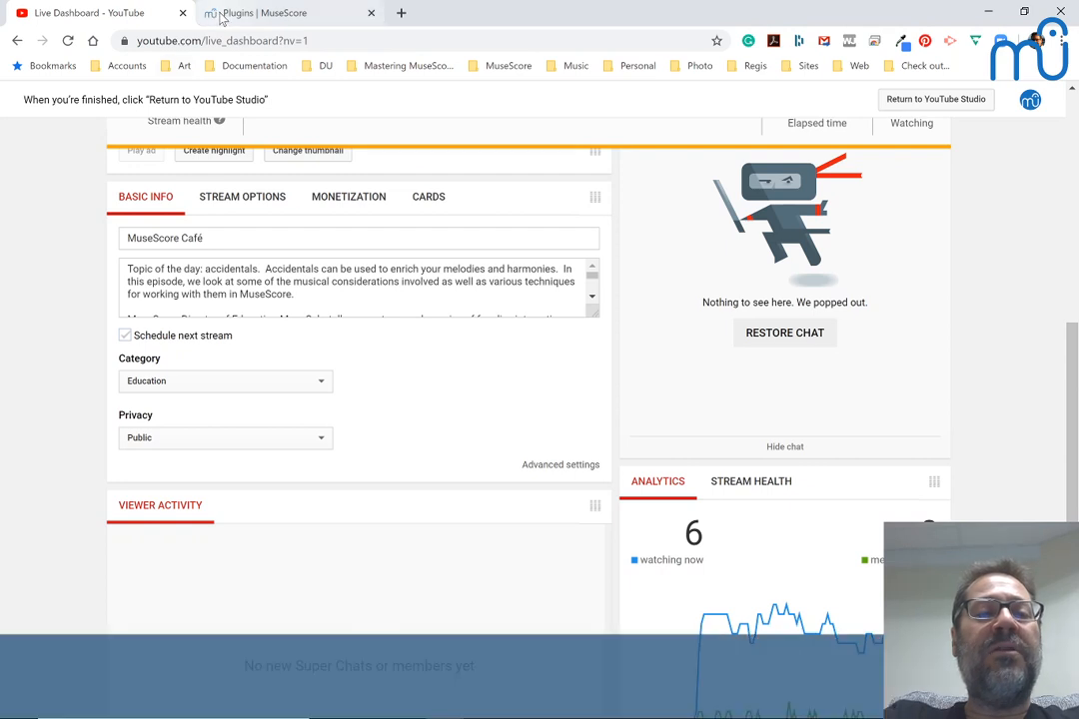
click(224, 13)
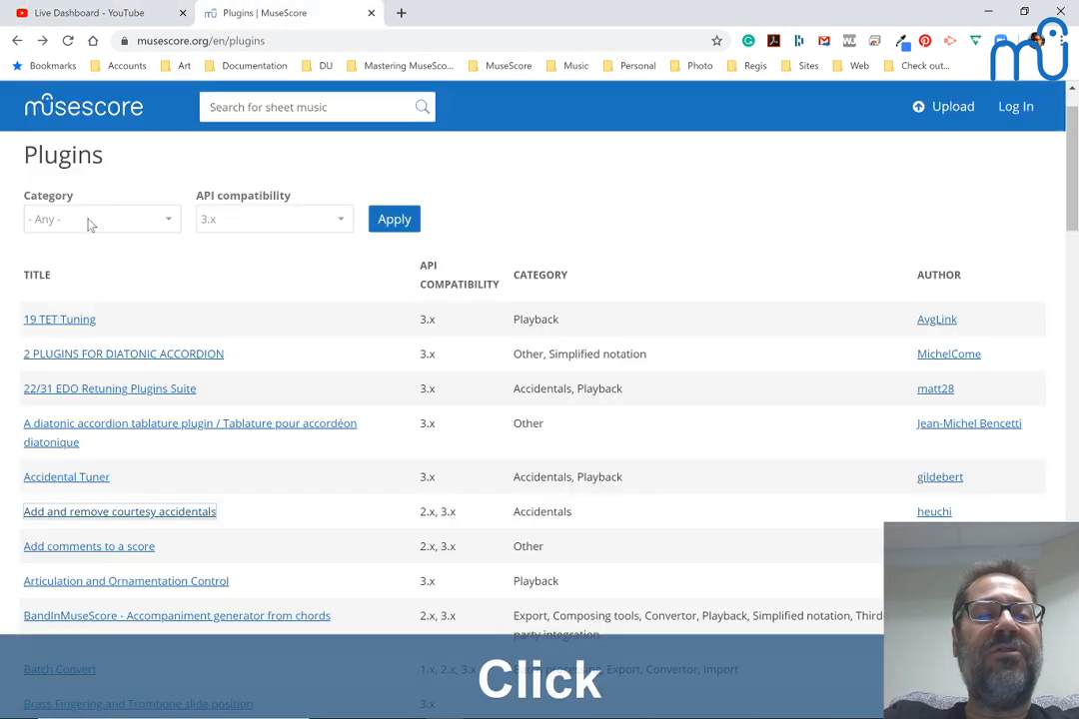
key(ctrl+f)
text(micr)
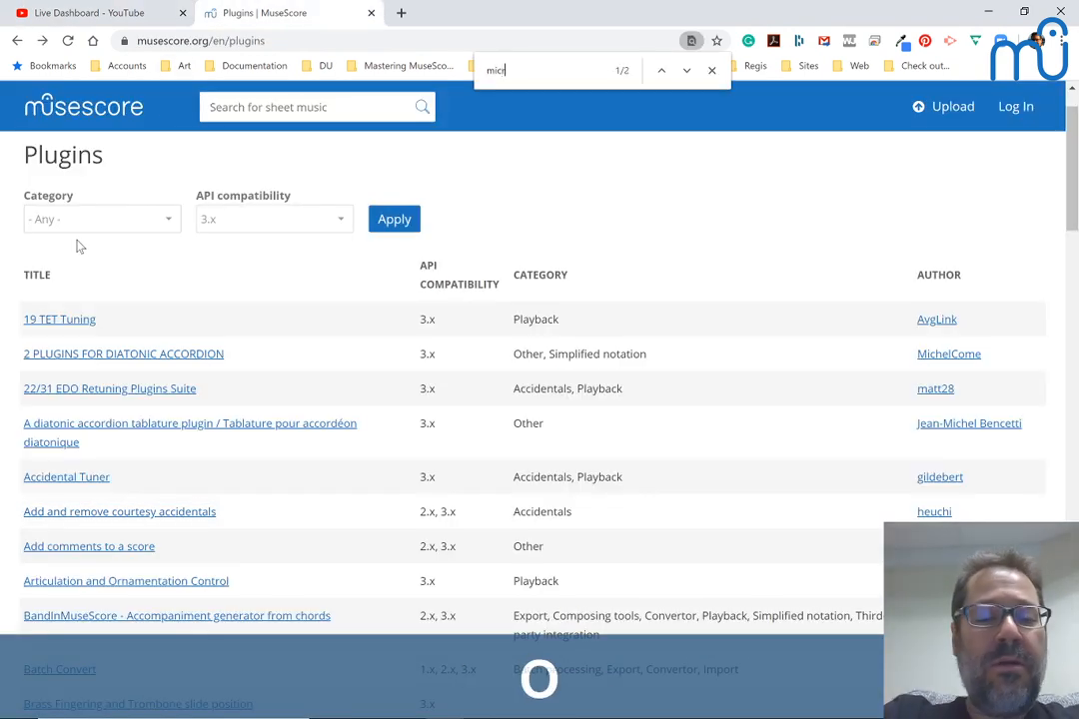
text(o)
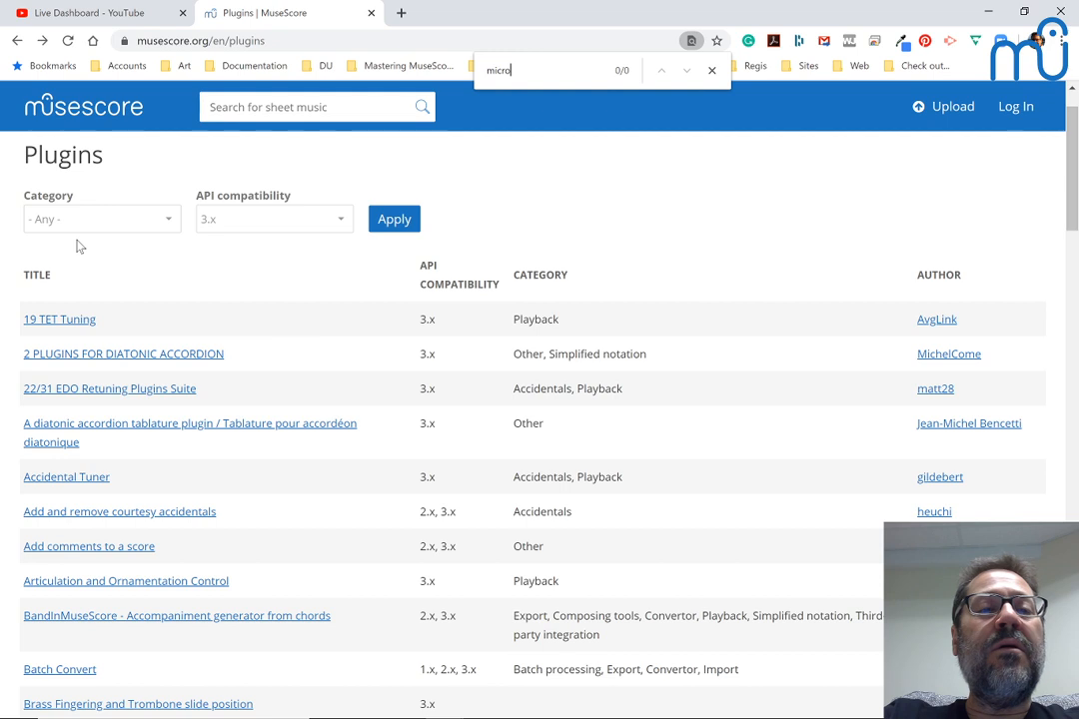
key(Return)
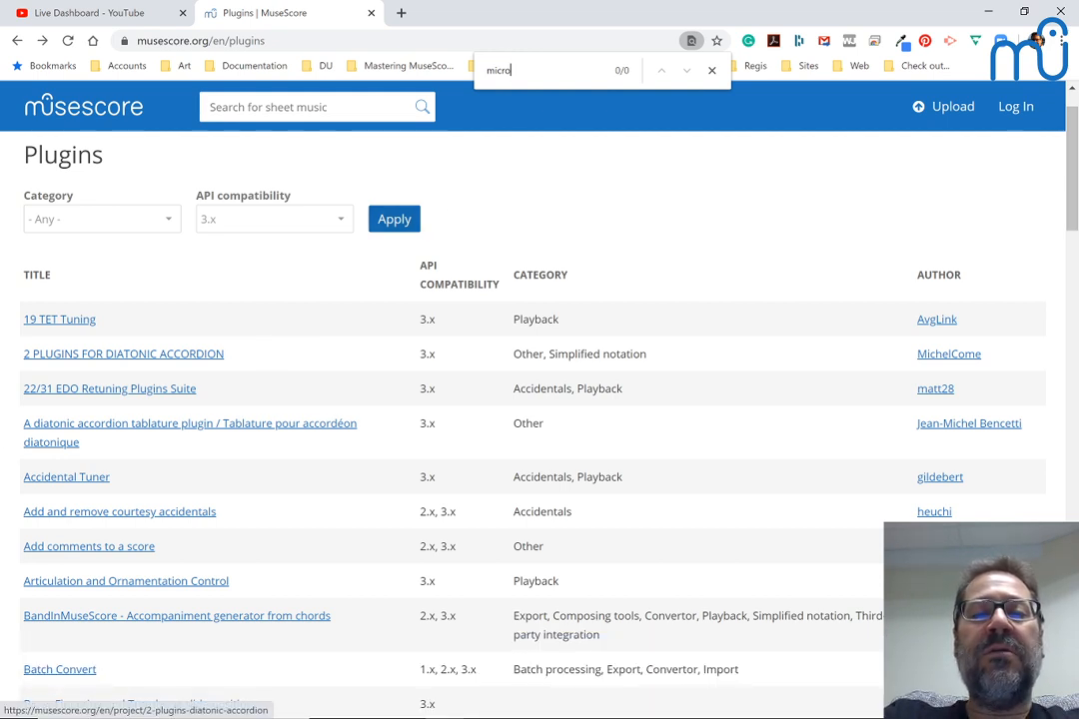
right_click(523, 82)
key(BackSpace)
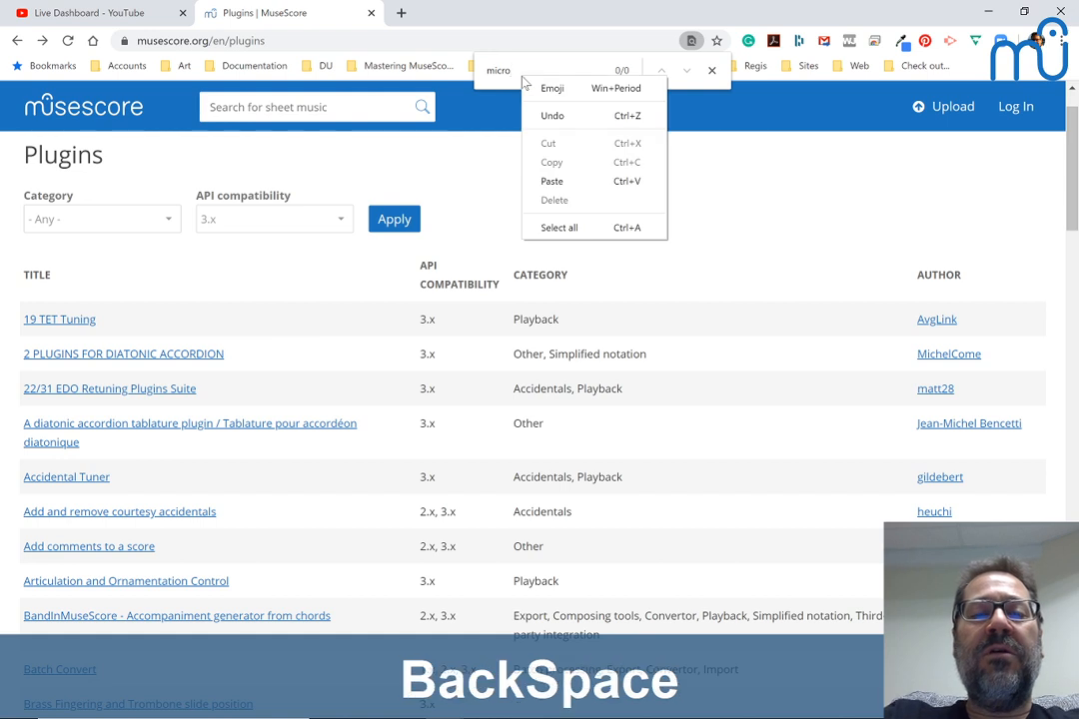
click(500, 70)
key(BackSpace)
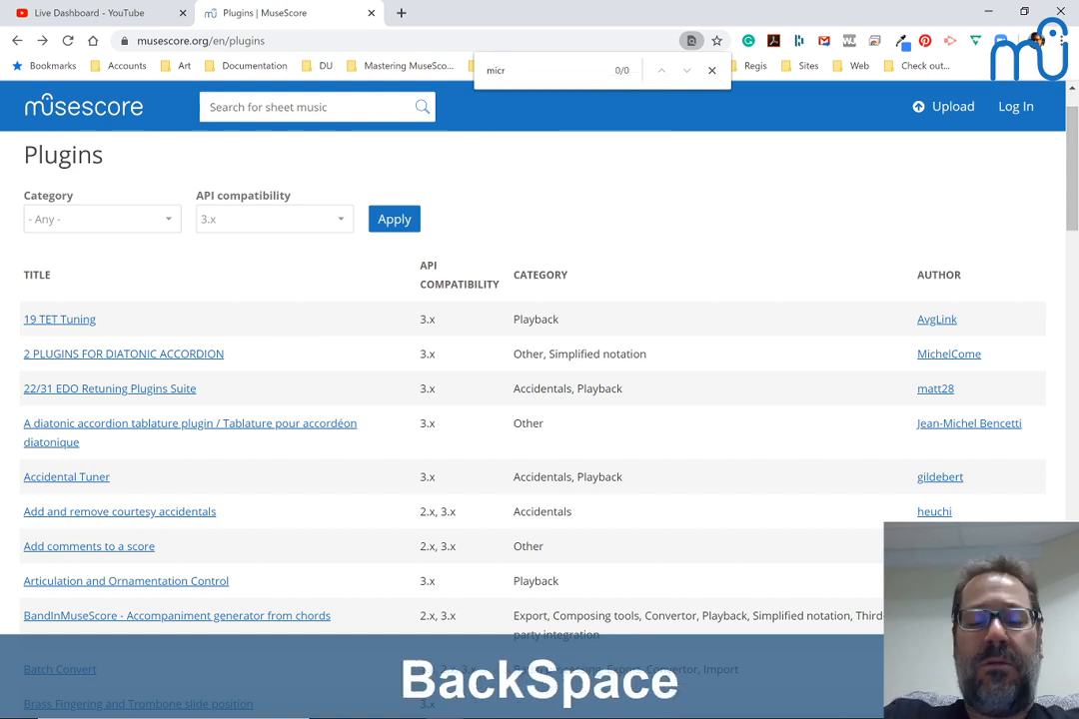
text(o)
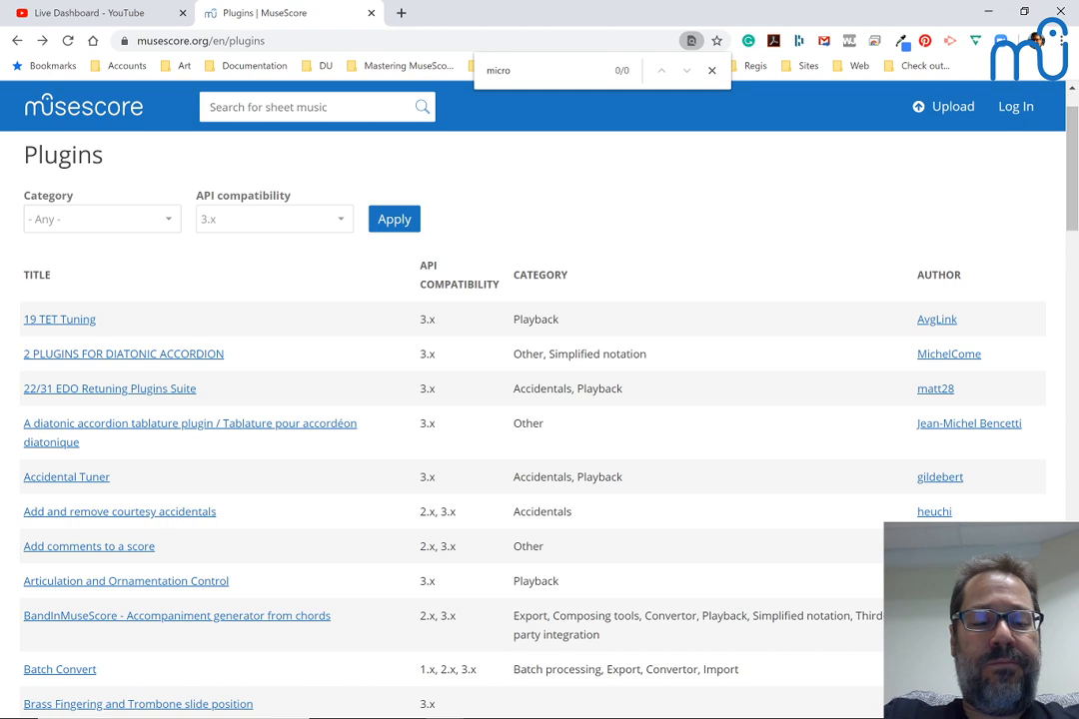
Step: Find the Accidental Tuner plugin by searching for "accid", and copy the web address of its page
text(accid)
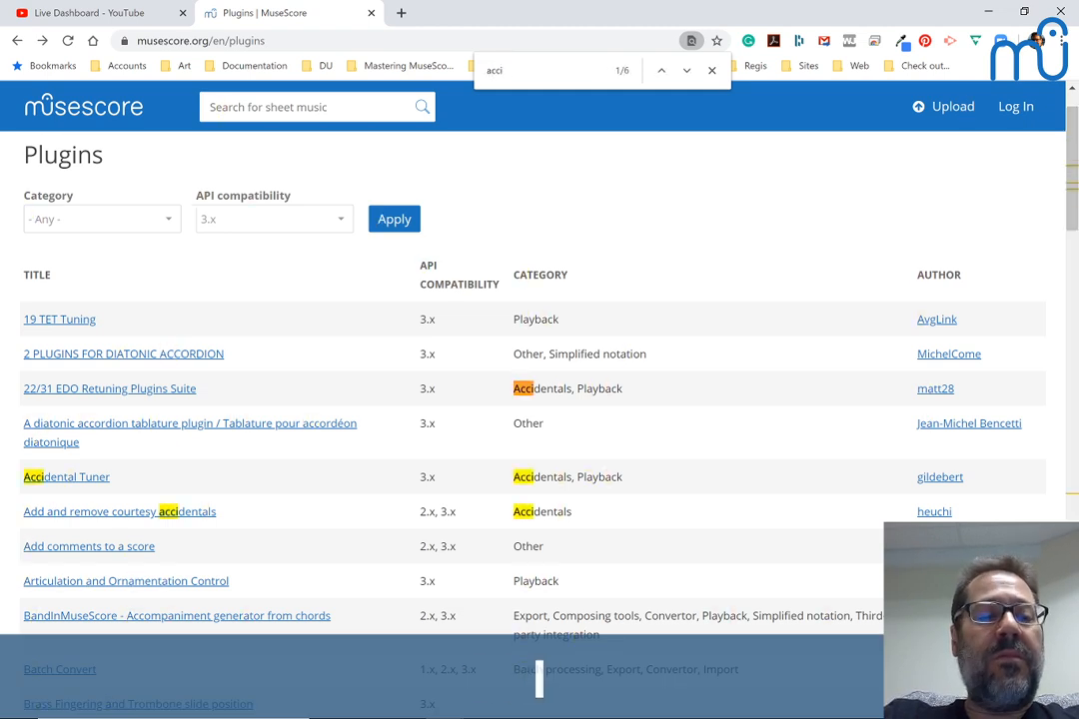
click(55, 480)
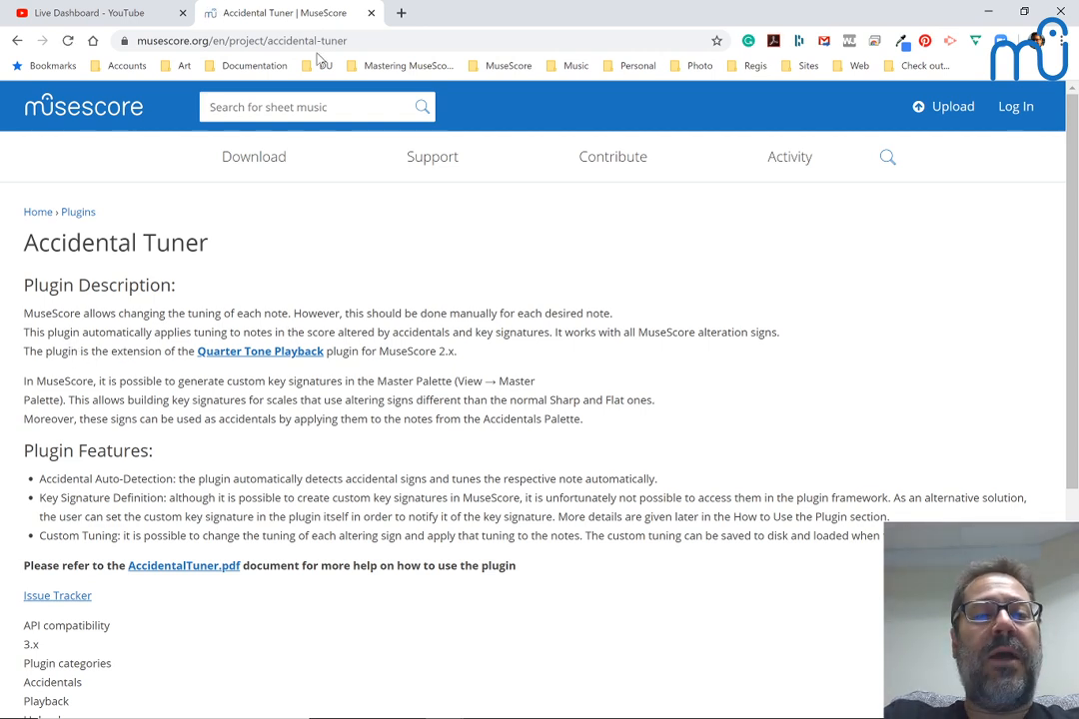
click(241, 40)
key(ctrl+c)
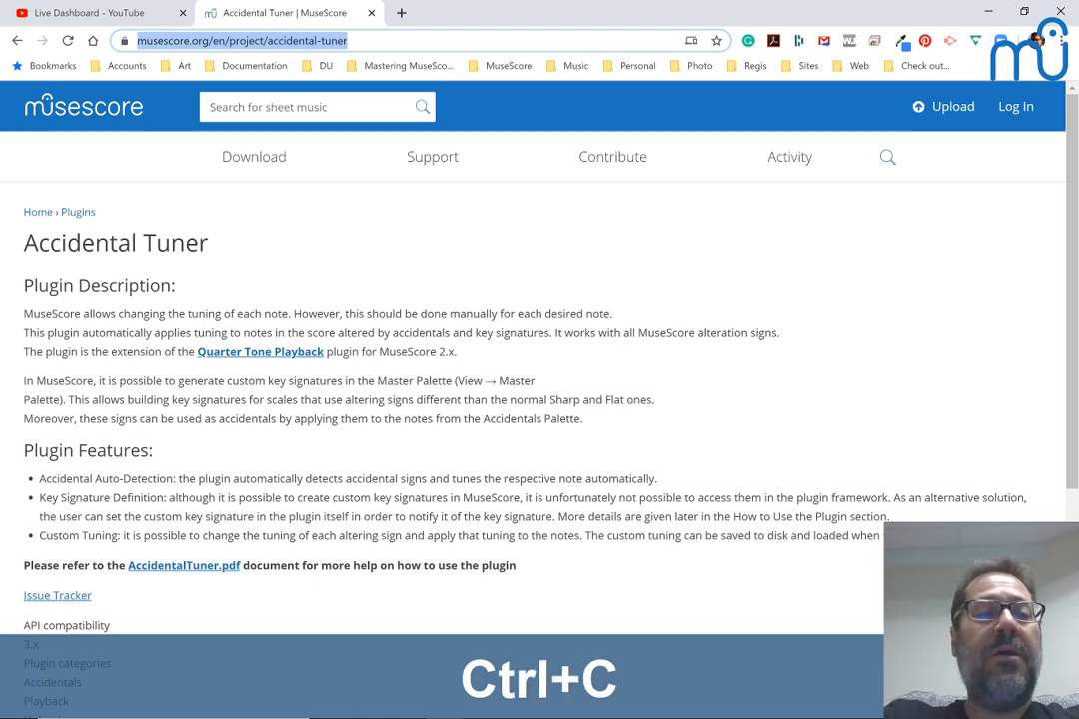
Step: Post "accidental tuner plugin for microtonal music:" with the copied link in the pop-out YouTube live chat
click(113, 18)
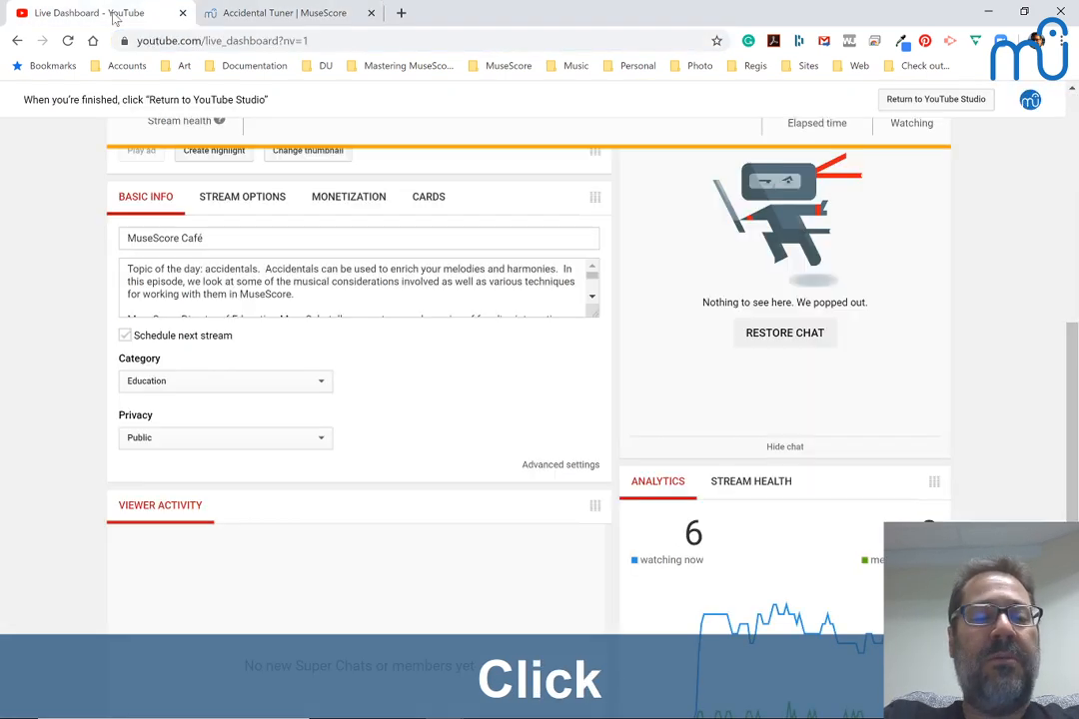
click(248, 16)
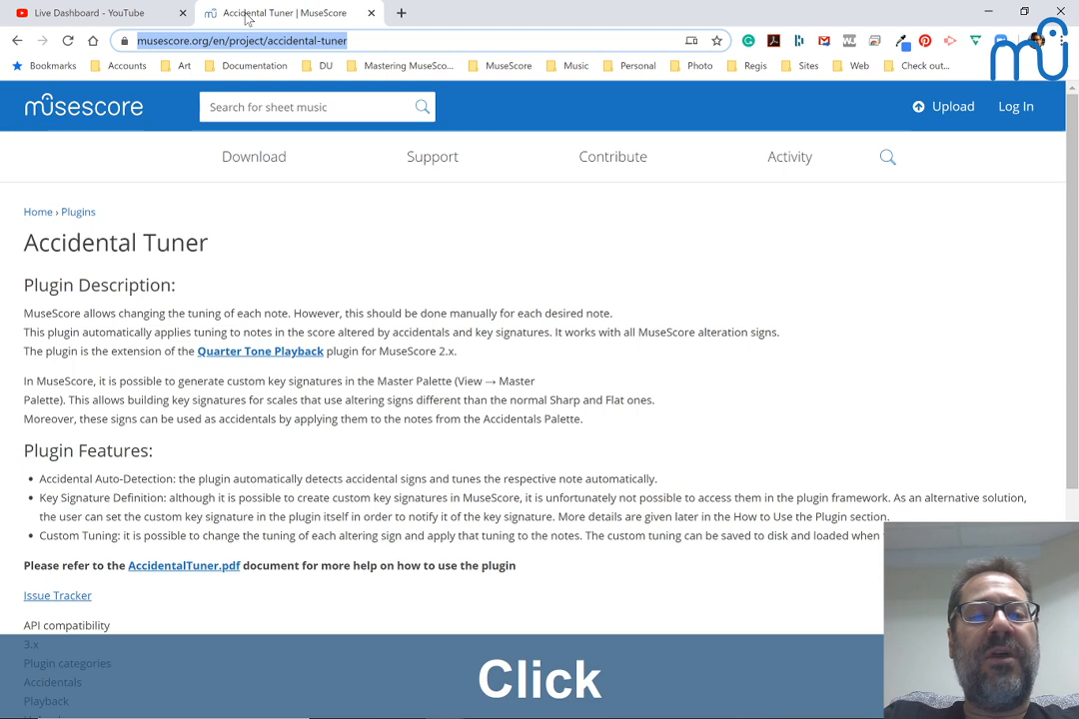
key(alt+Tab)
key(alt+Tab)
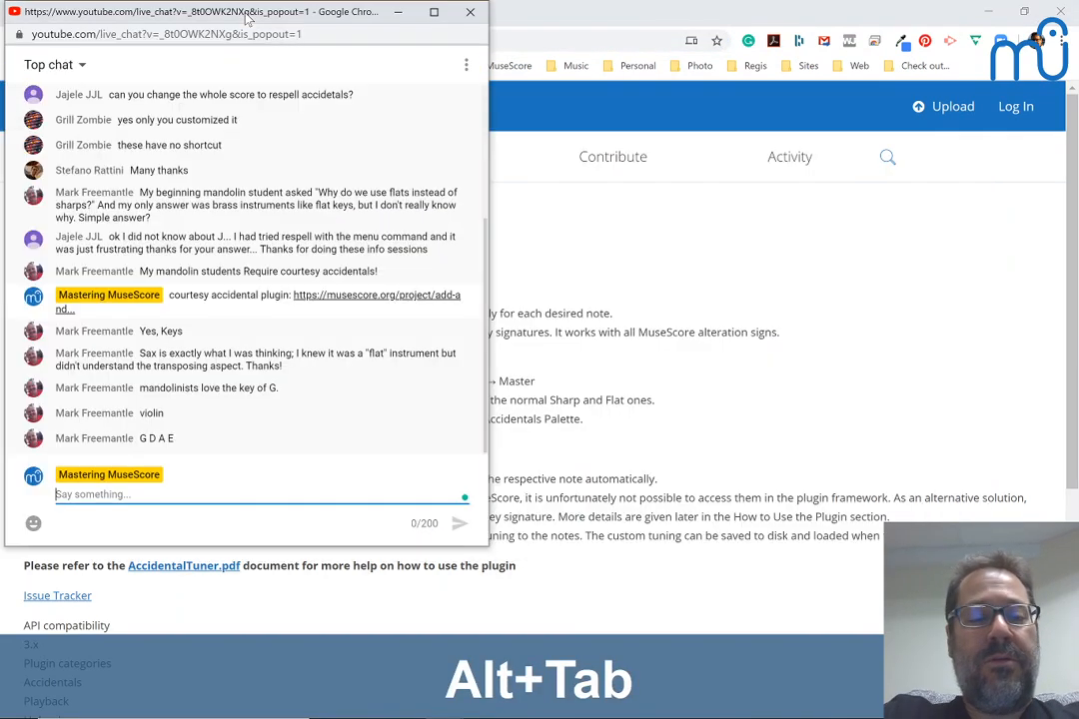
text(ac)
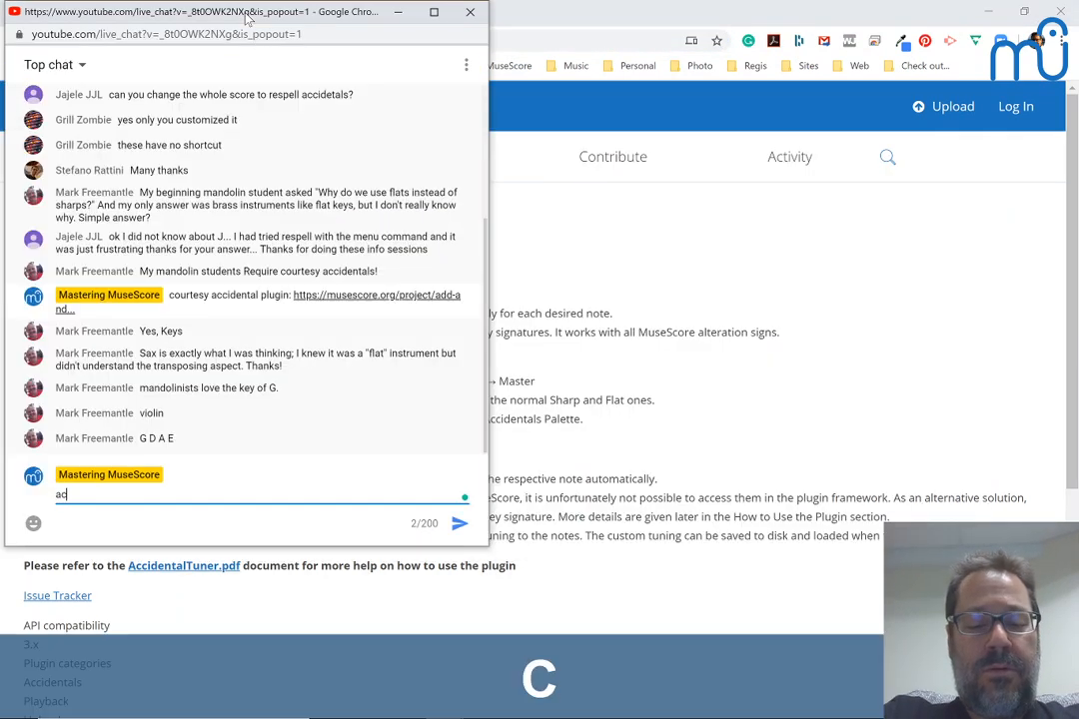
text(cidental tuner plugin for )
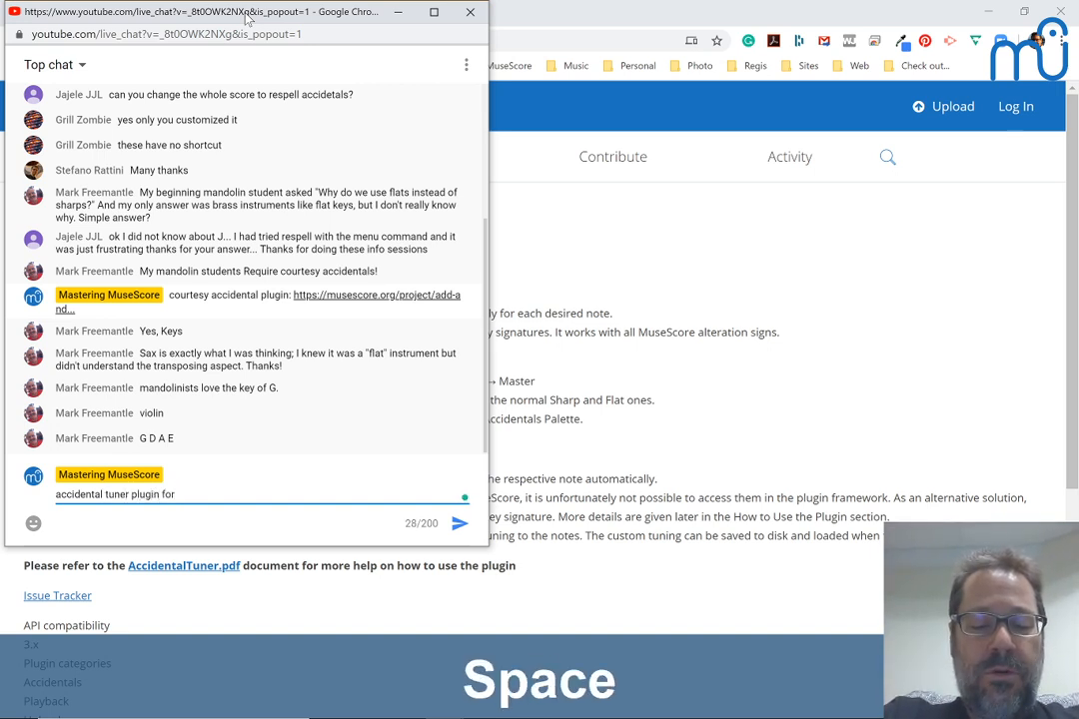
text(microtonal )
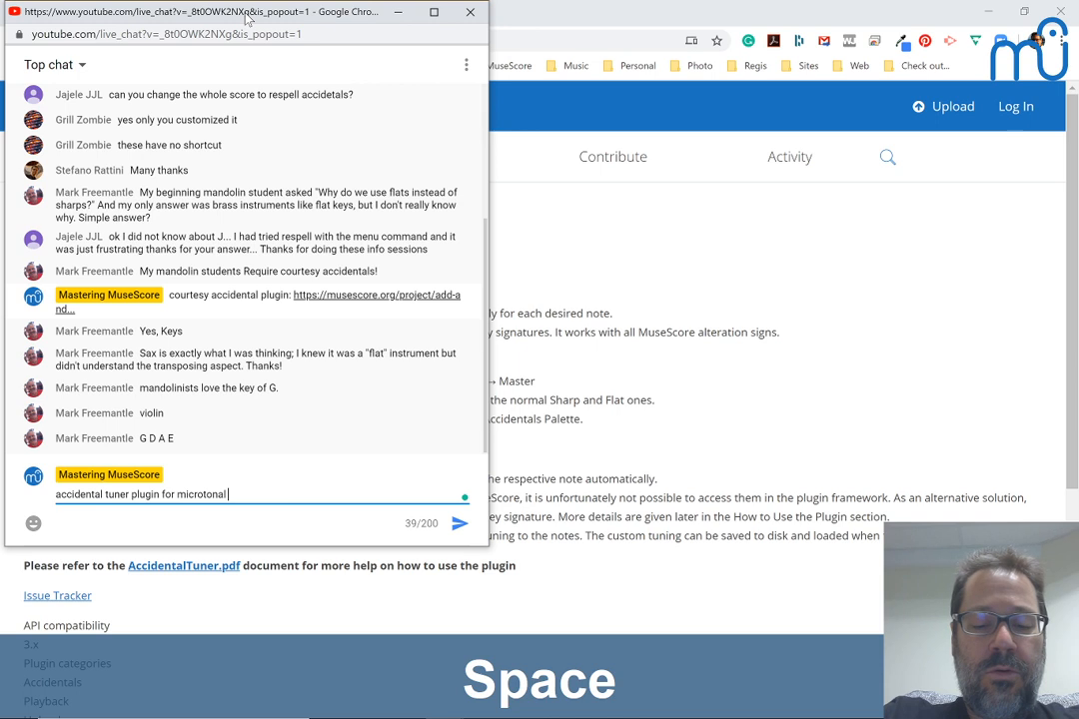
text(music:)
key(ctrl+v)
key(Return)
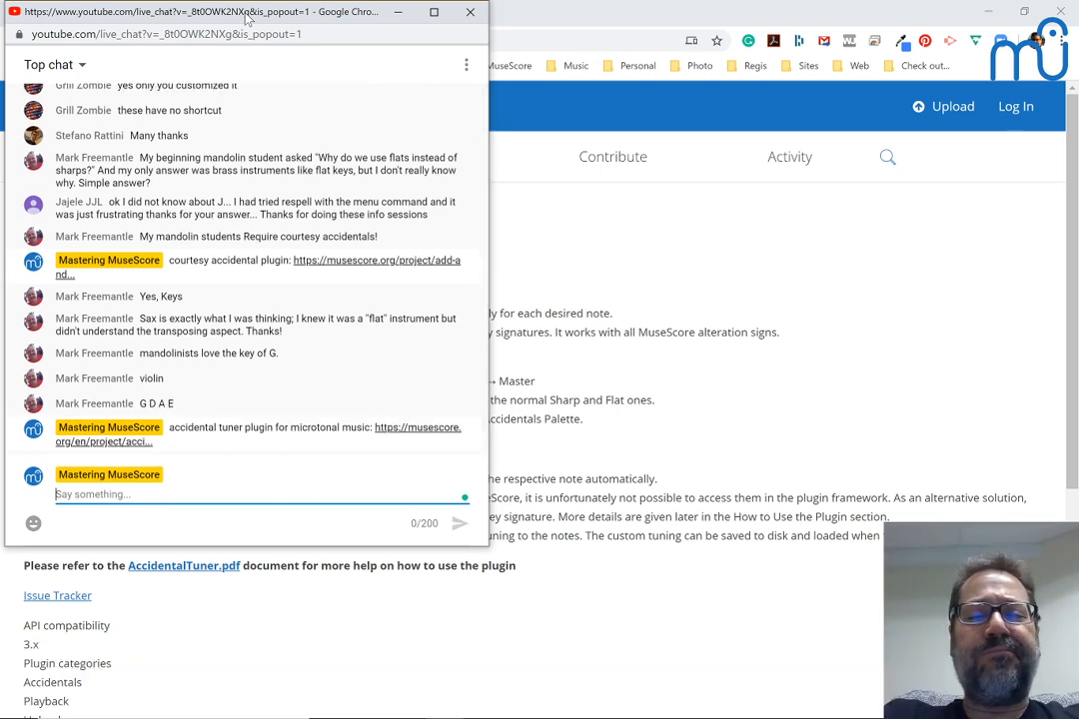
Step: Return to the Accidental Tuner page and start downloading AccidentalTuner.zip from its attachments
key(alt+Tab)
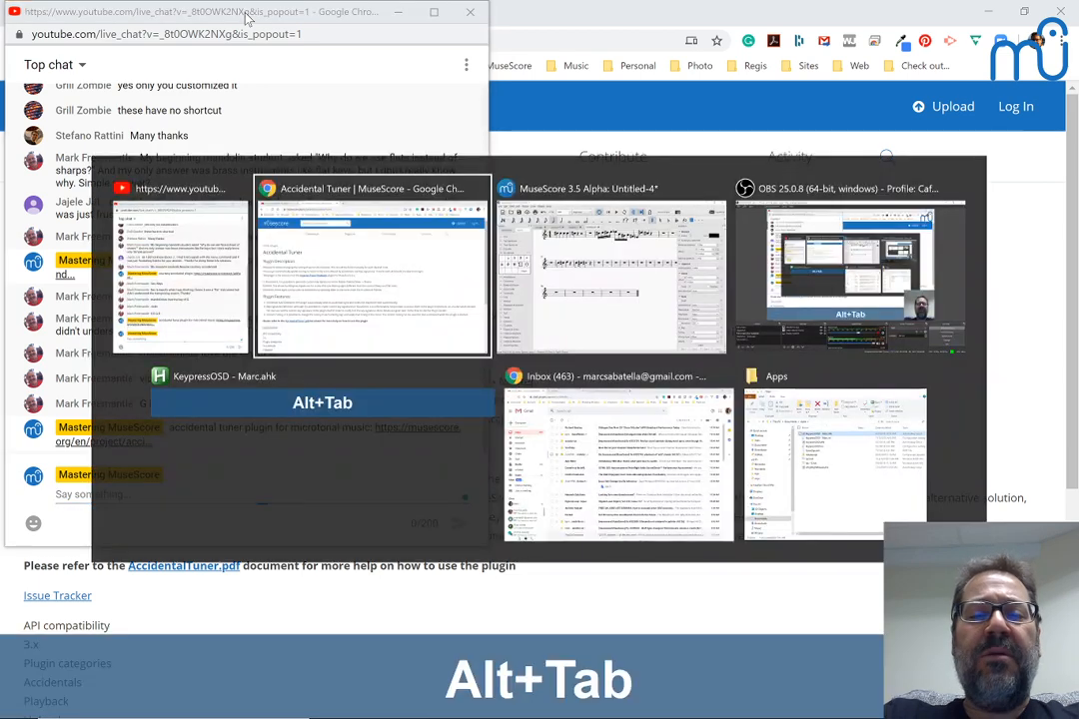
scroll(42, 203, down, 2)
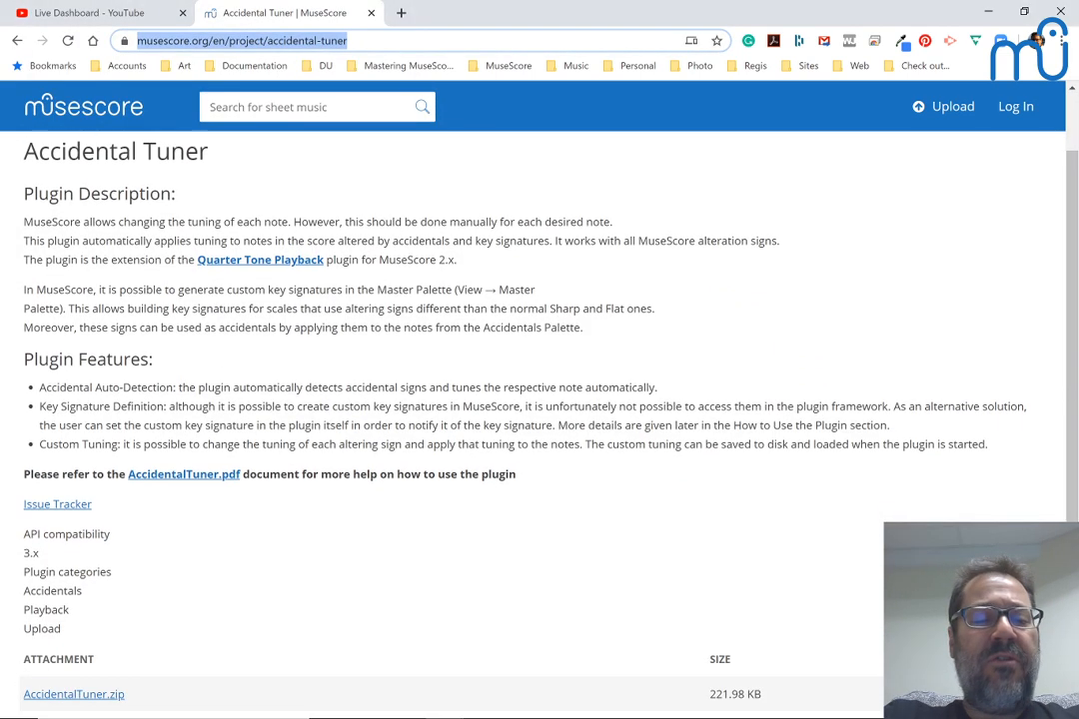
scroll(441, 400, down, 1)
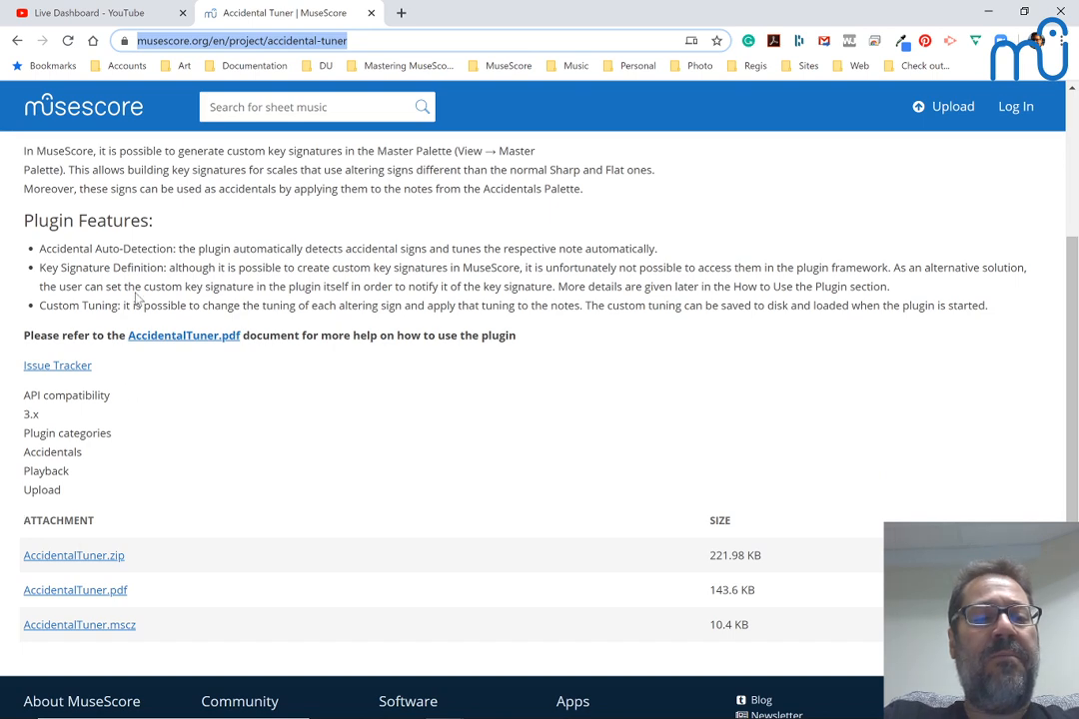
scroll(147, 262, up, 1)
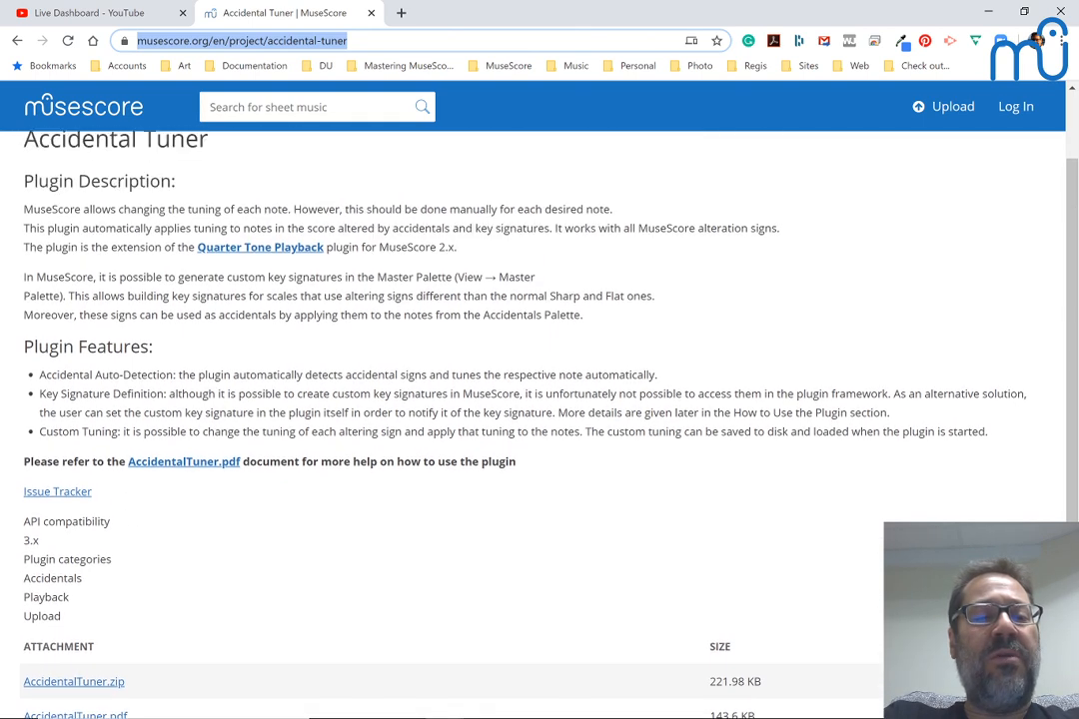
scroll(441, 400, down, 1)
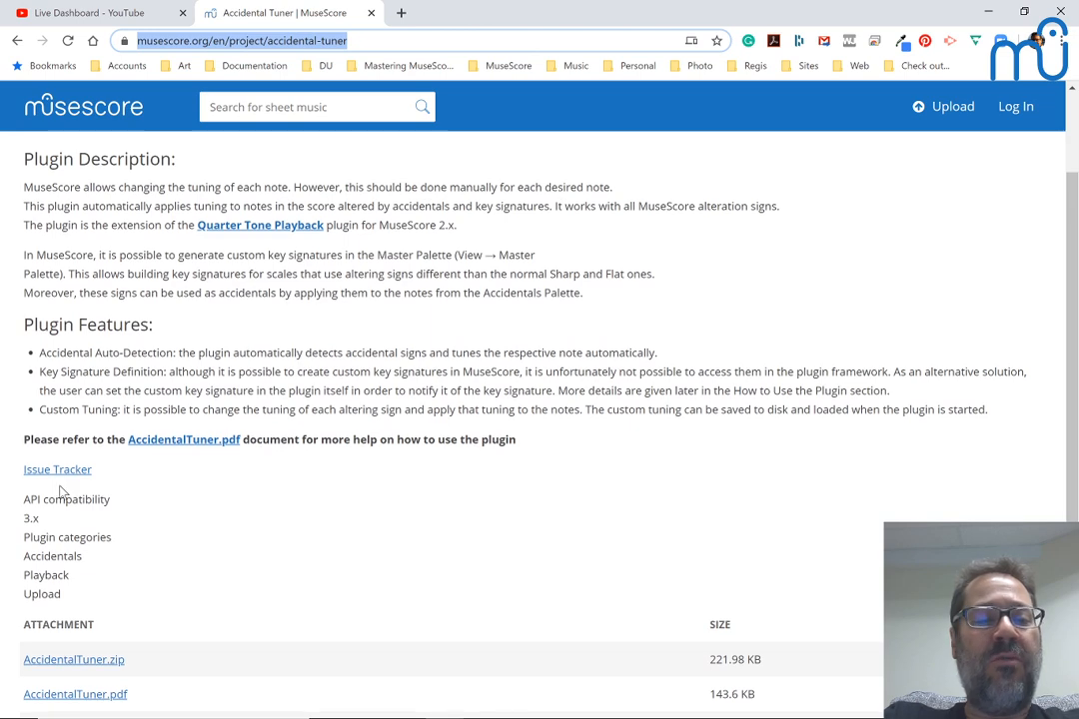
scroll(62, 491, down, 1)
click(36, 588)
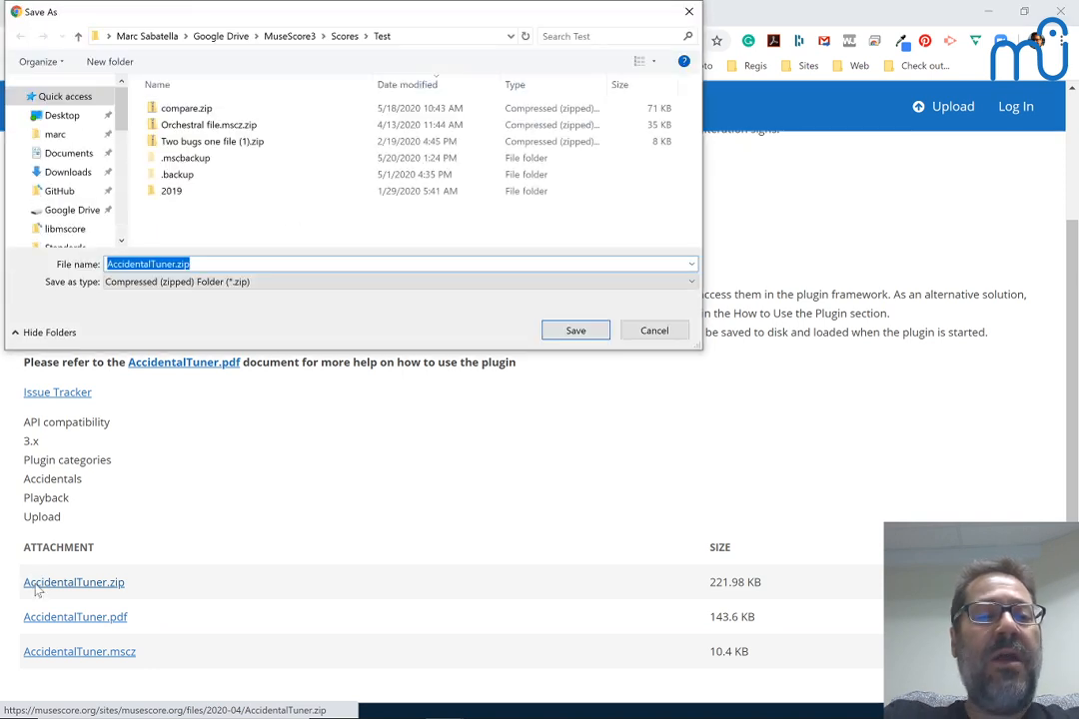
Step: Save AccidentalTuner.zip in the Plugins folder inside MuseScore3
click(347, 37)
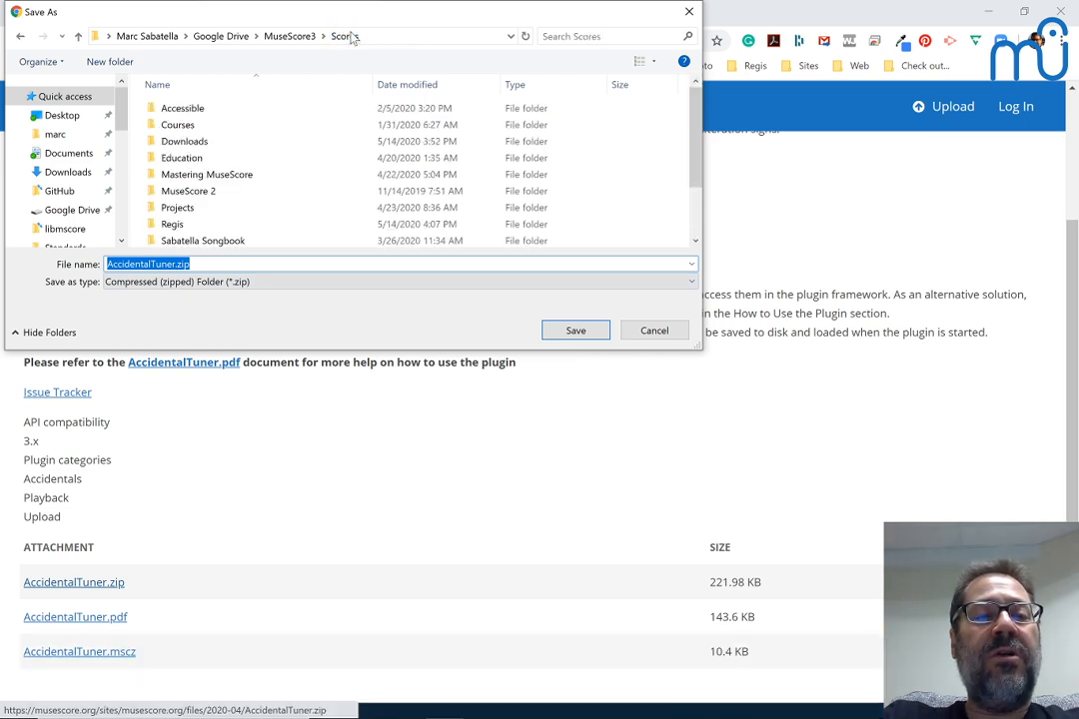
scroll(172, 230, down, 2)
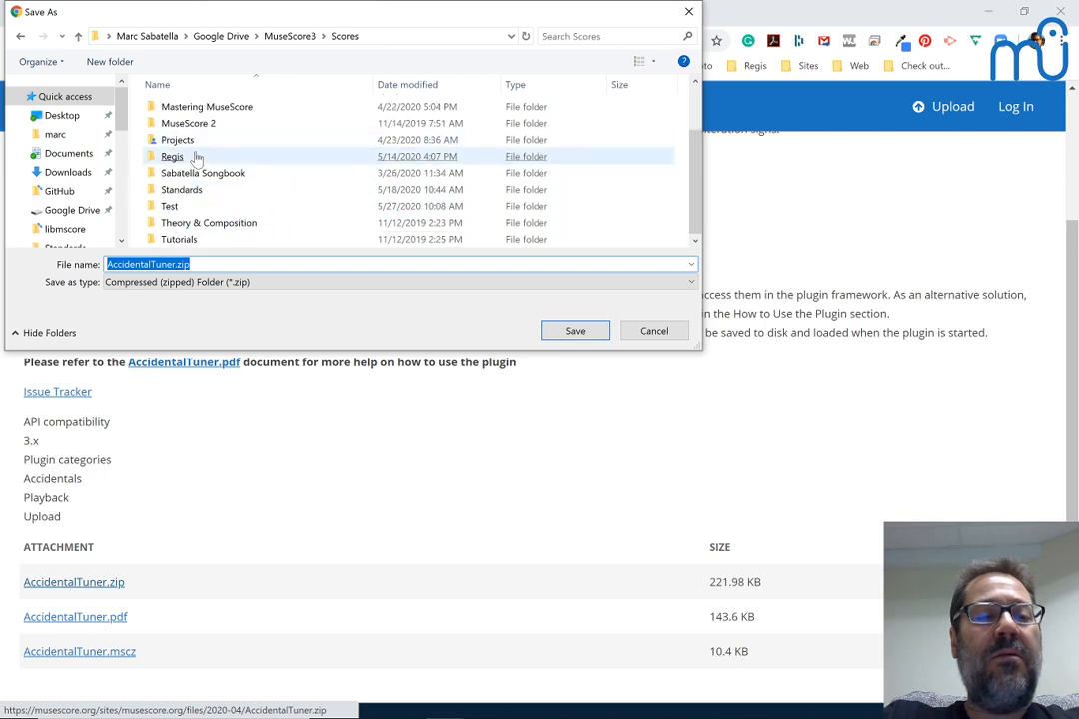
click(293, 38)
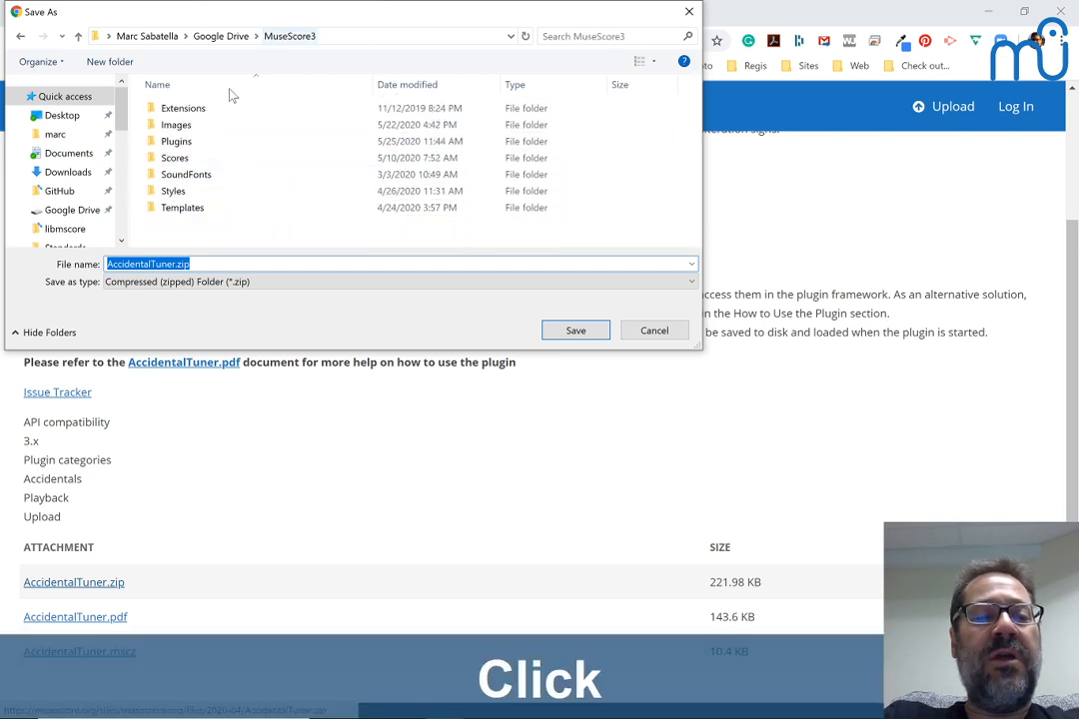
double_click(175, 143)
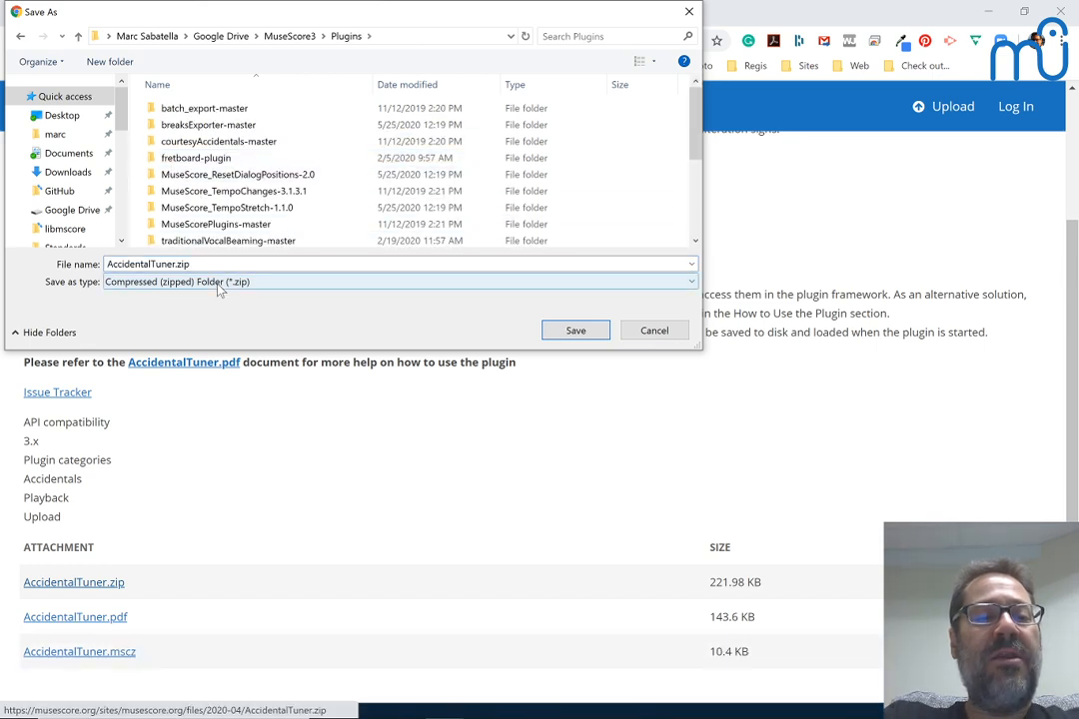
scroll(239, 182, down, 3)
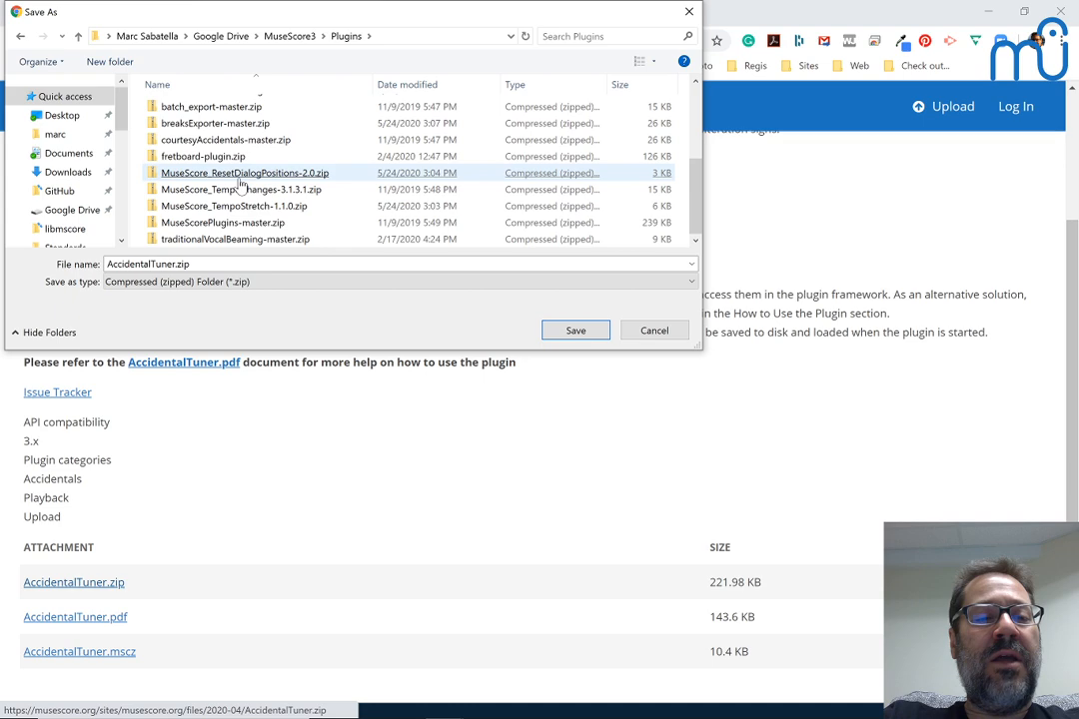
scroll(234, 226, up, 3)
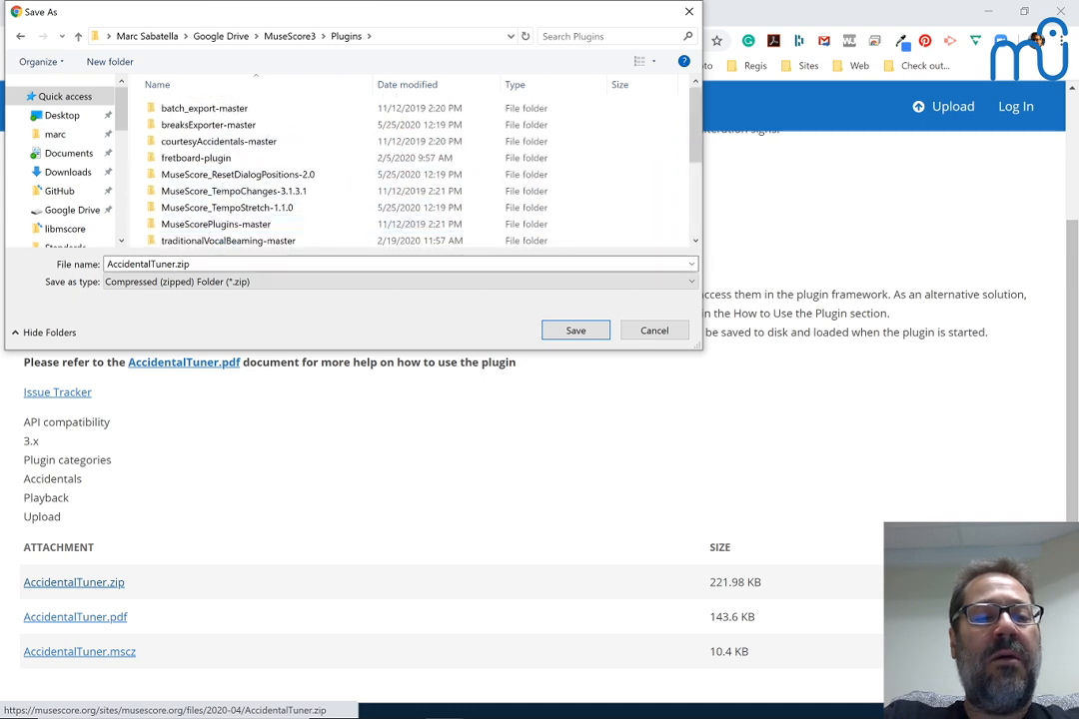
click(572, 331)
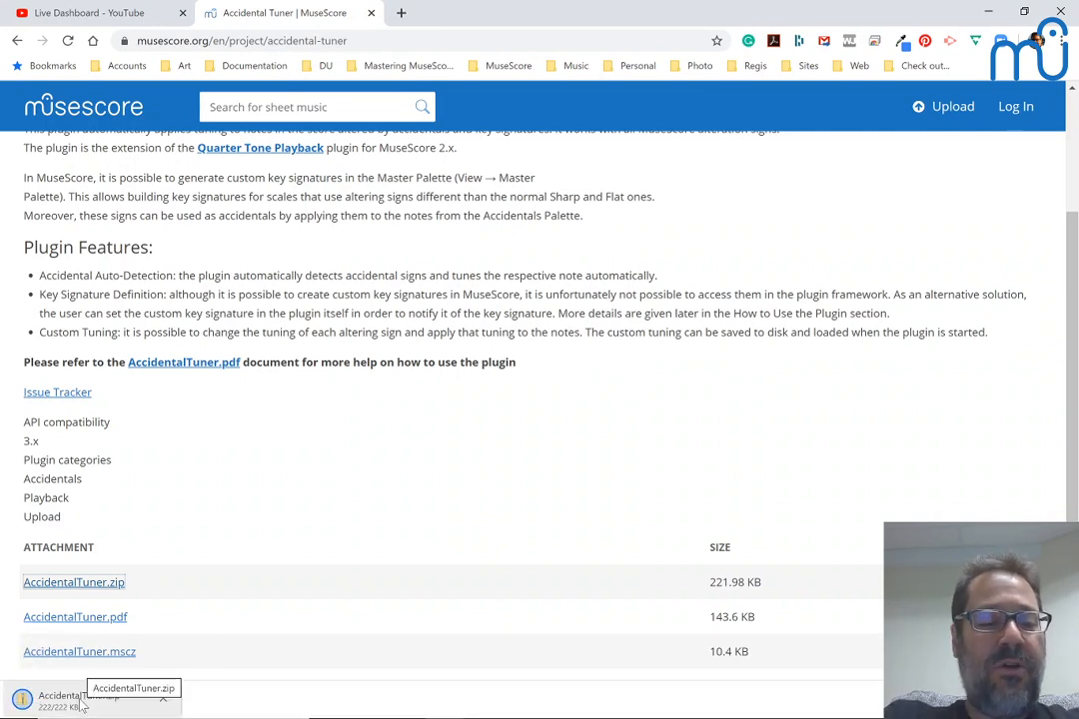
Step: Open the downloaded AccidentalTuner.zip and extract all its files to the AccidentalTuner folder inside MuseScore3\Plugins
click(82, 705)
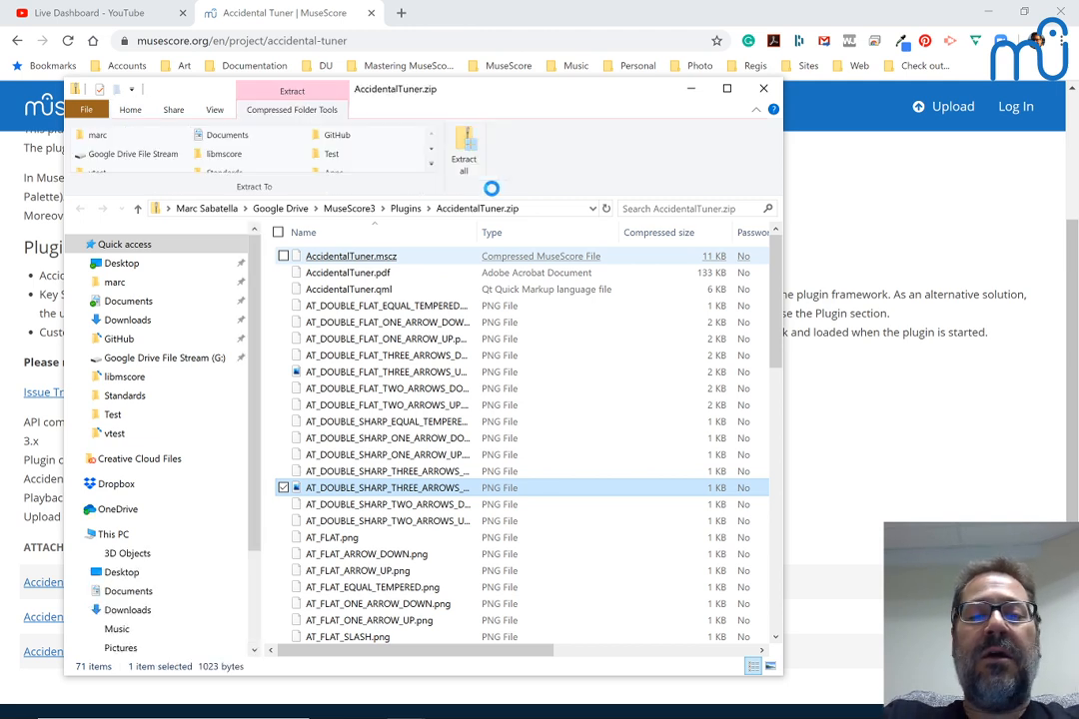
click(463, 160)
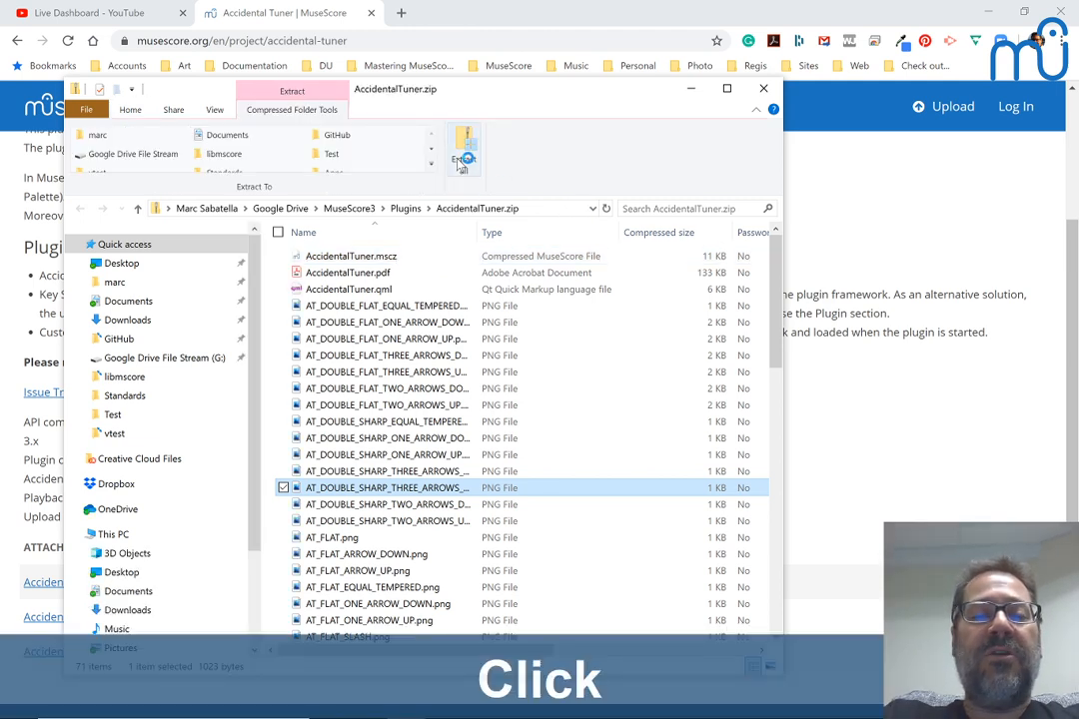
key(Return)
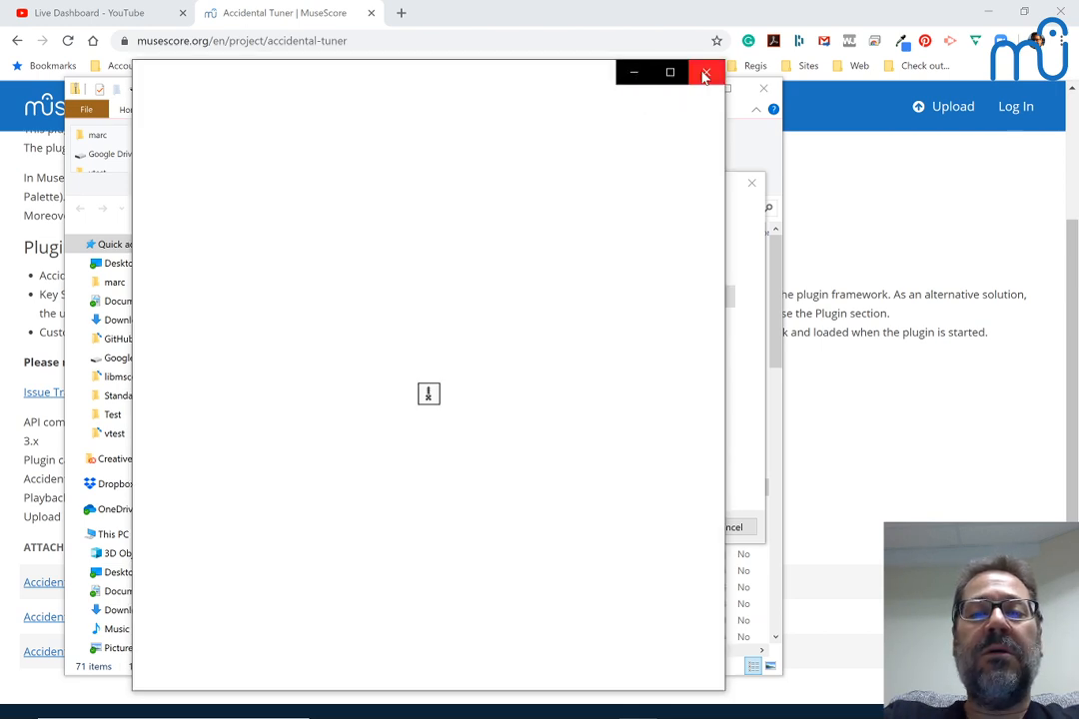
click(706, 75)
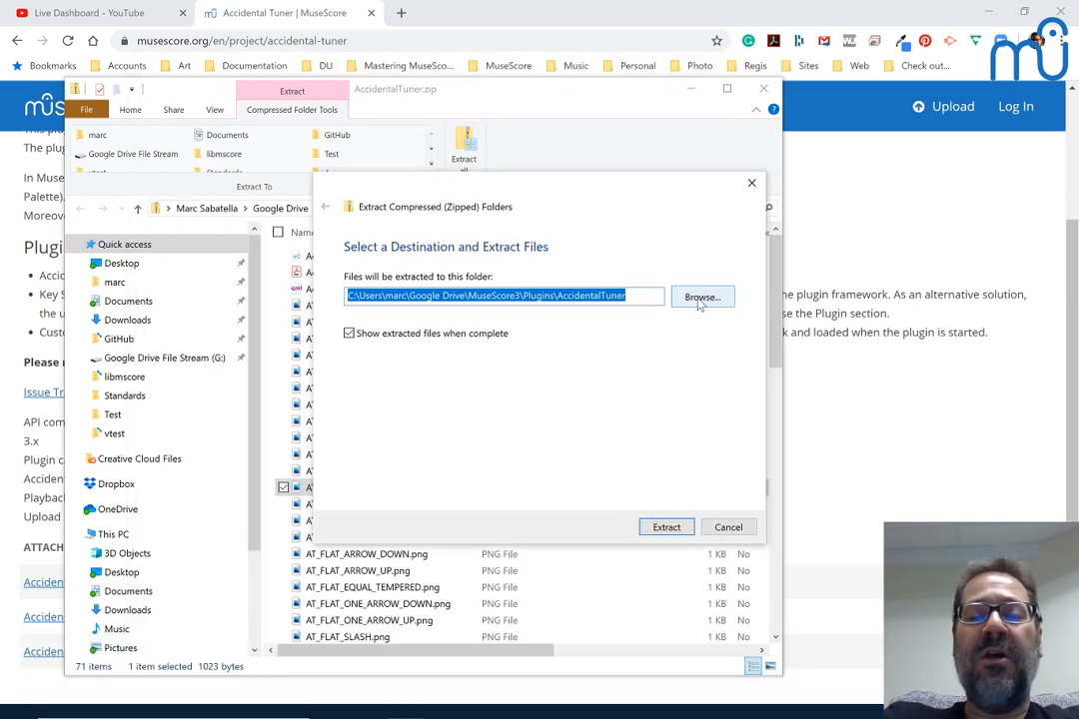
click(666, 529)
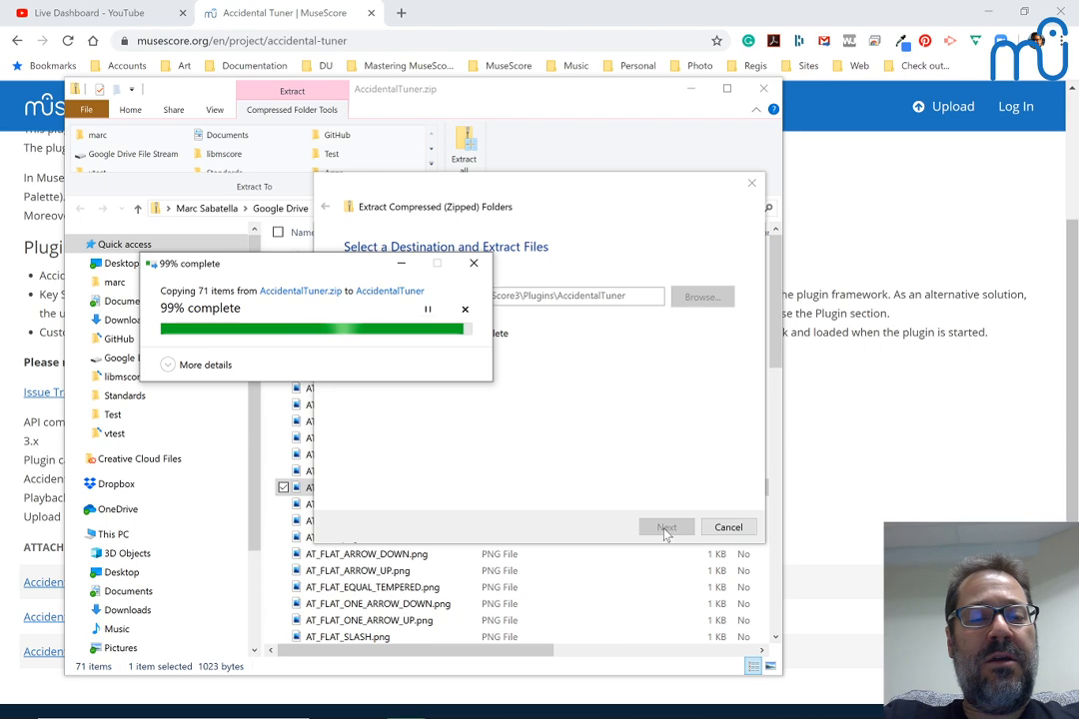
key(alt+Tab)
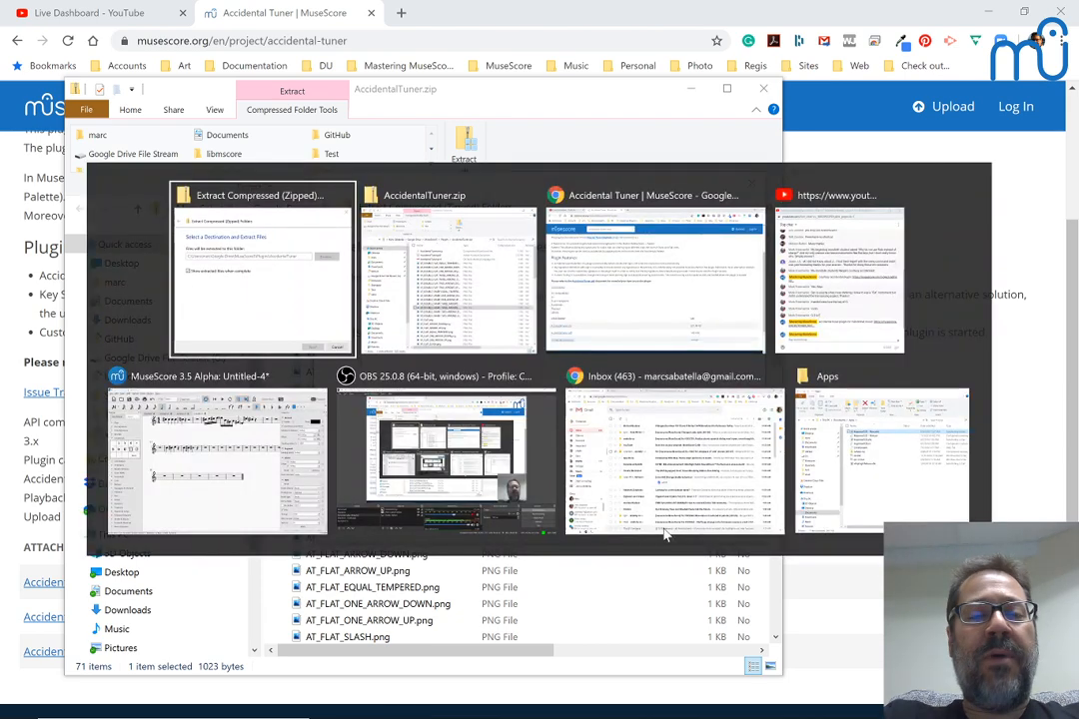
key(alt+Tab)
key(alt+Tab)
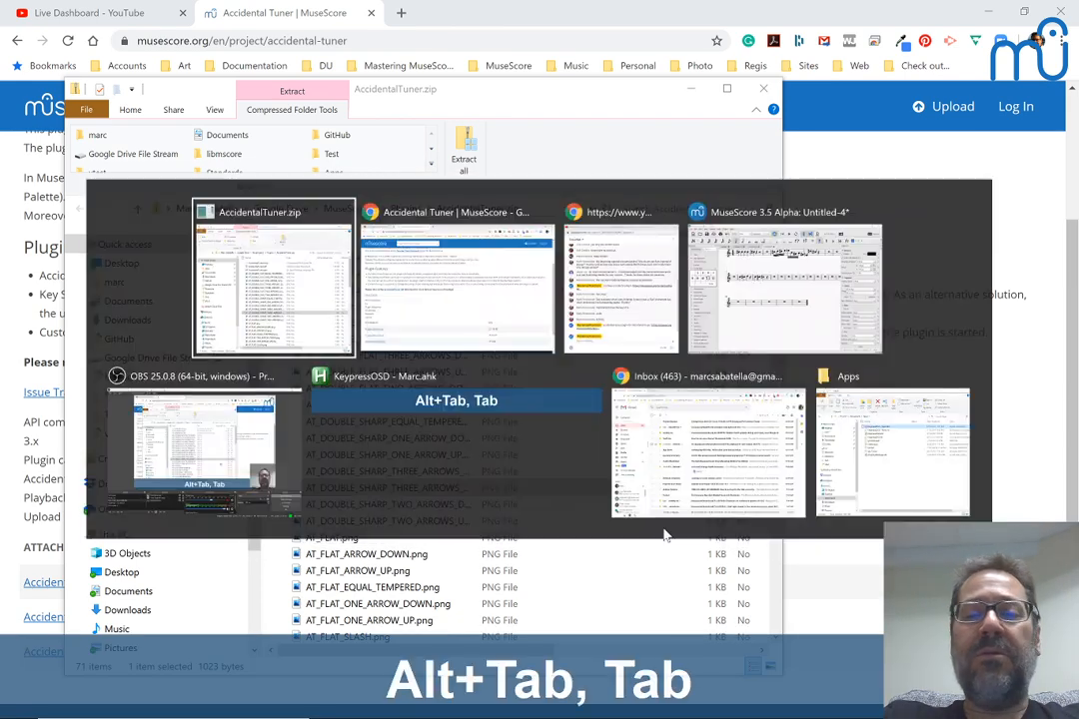
key(alt+Tab)
key(alt+Tab)
key(Escape)
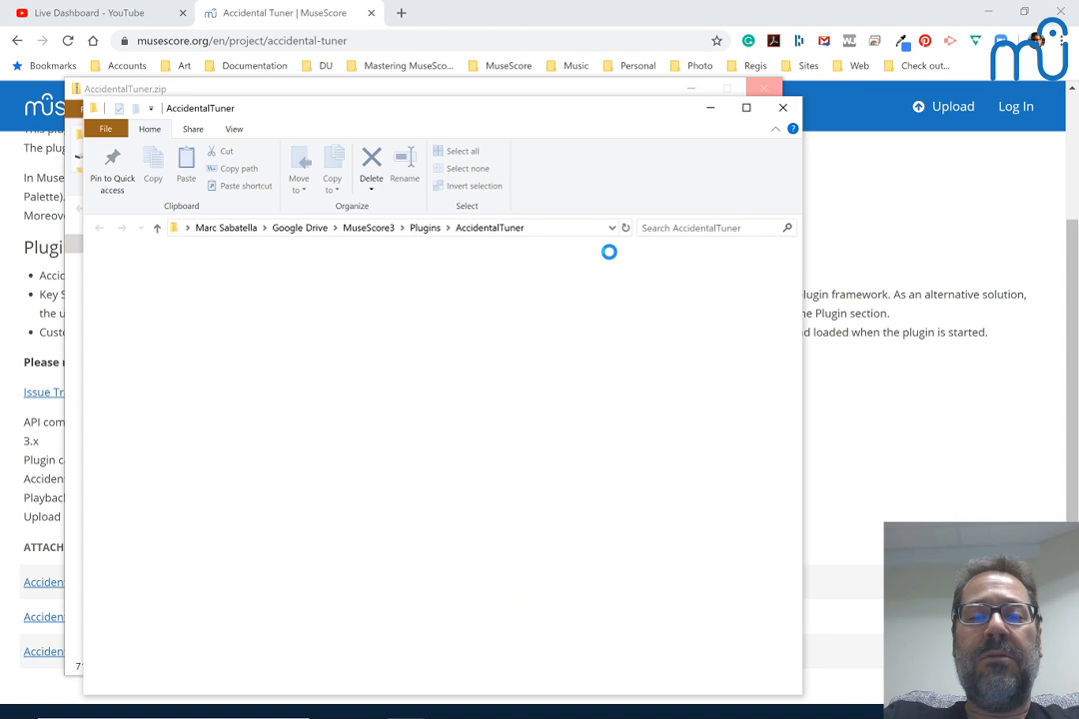
Step: Switch to MuseScore with the Untitled-4 score and open the Plugin Manager
key(alt+Tab)
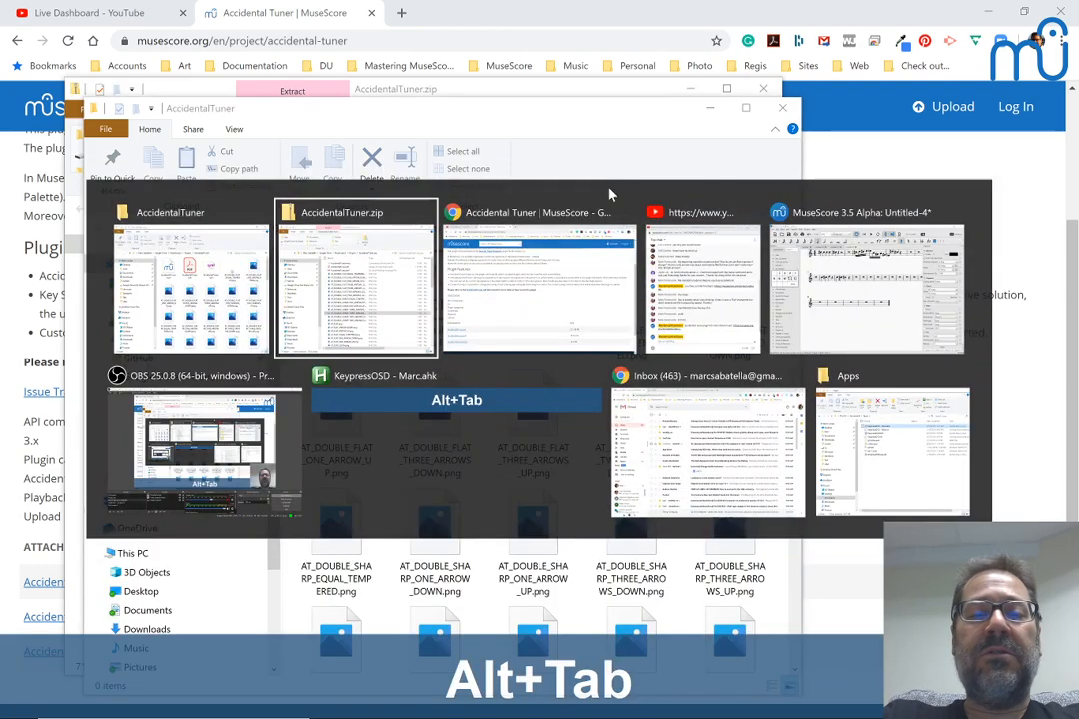
key(alt+Tab)
key(alt+Tab)
key(alt+Tab)
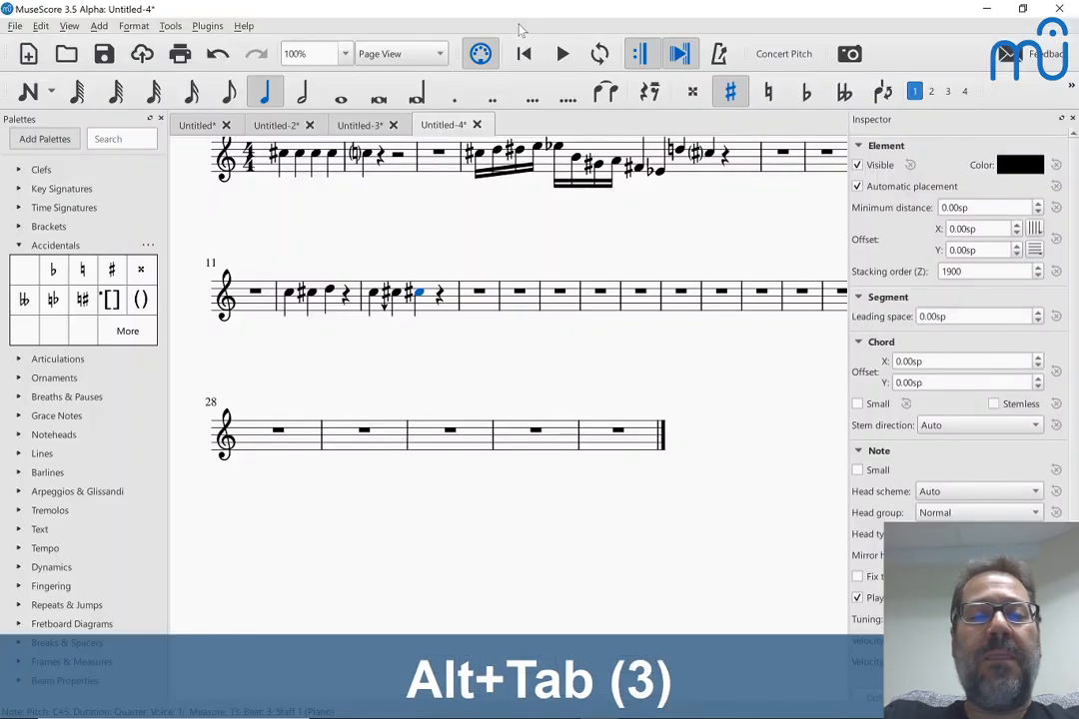
click(204, 26)
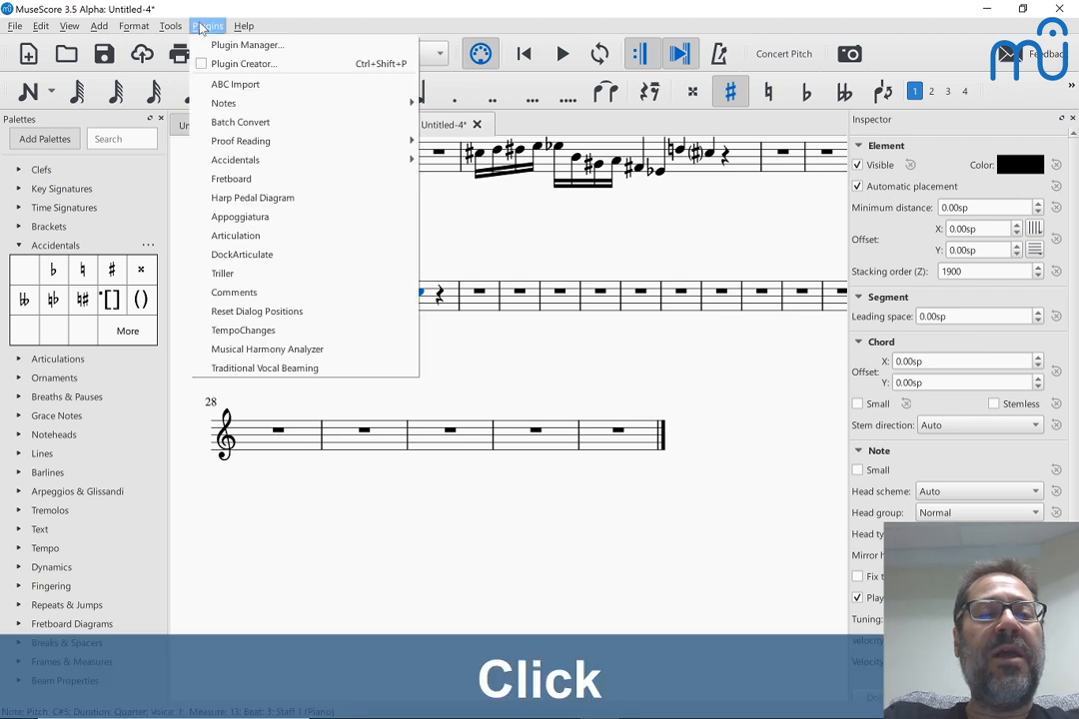
click(220, 47)
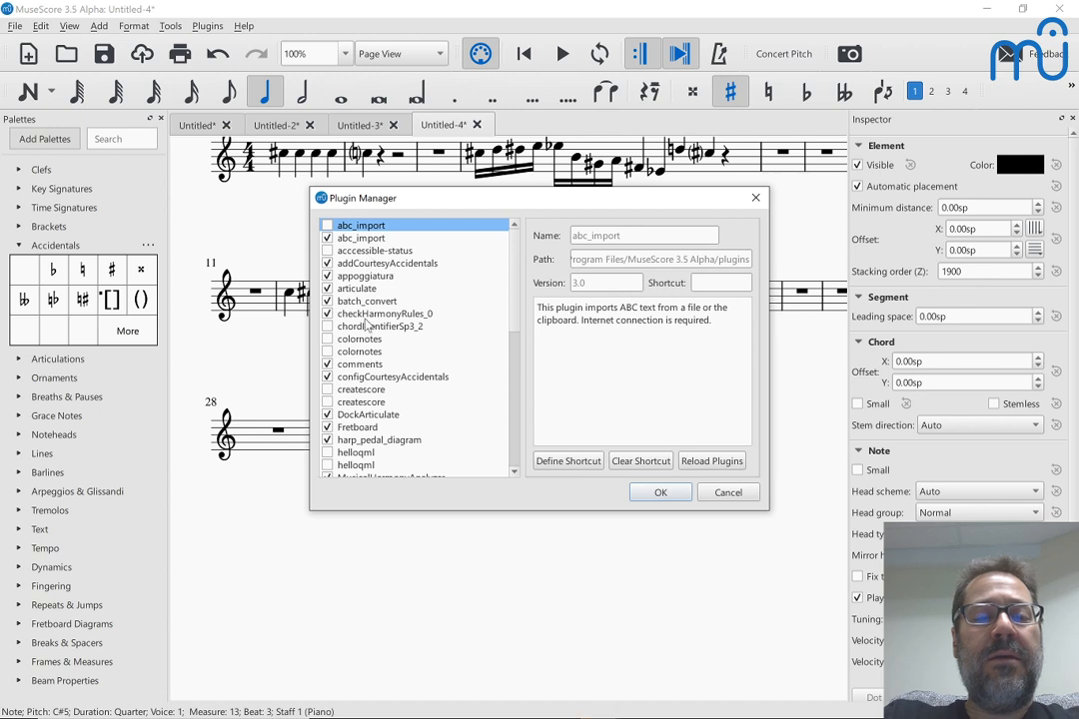
Step: Look through the whole list of plugins in the Plugin Manager for the Accidental Tuner entry
scroll(364, 350, down, 1)
scroll(363, 350, down, 2)
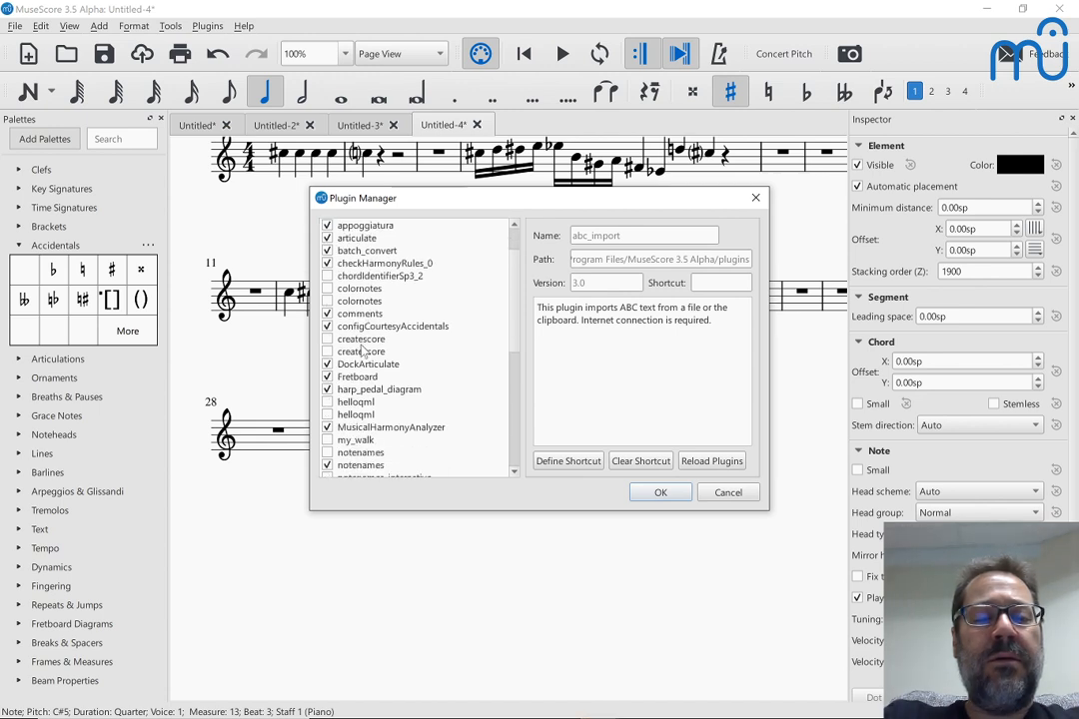
scroll(363, 349, down, 6)
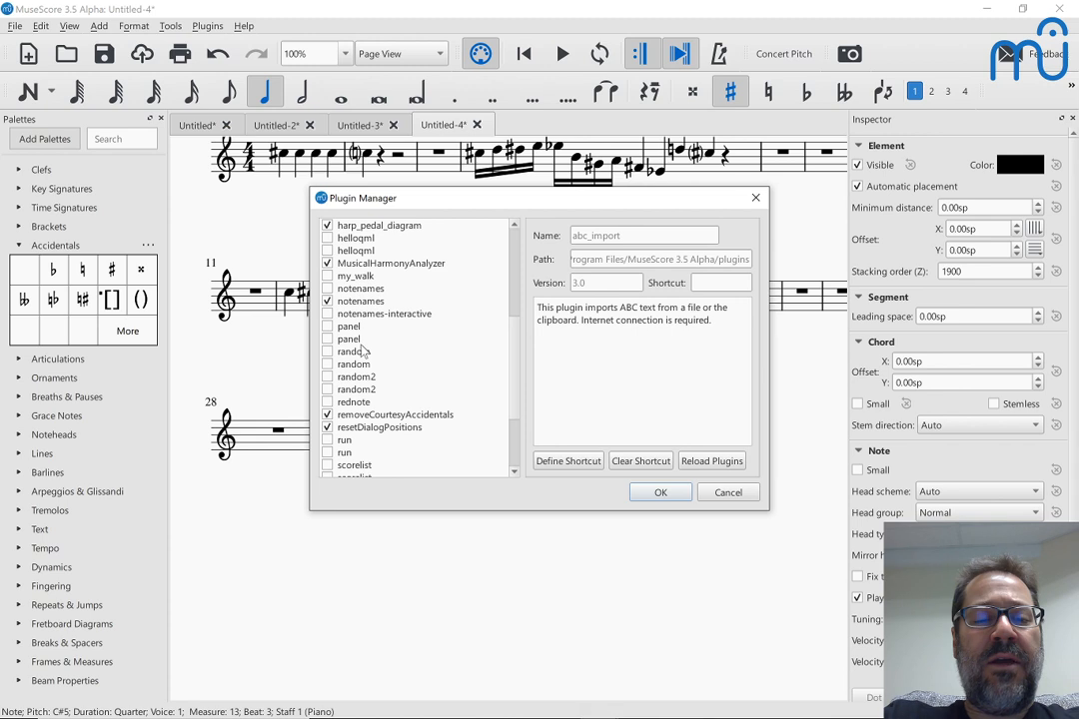
scroll(363, 352, down, 1)
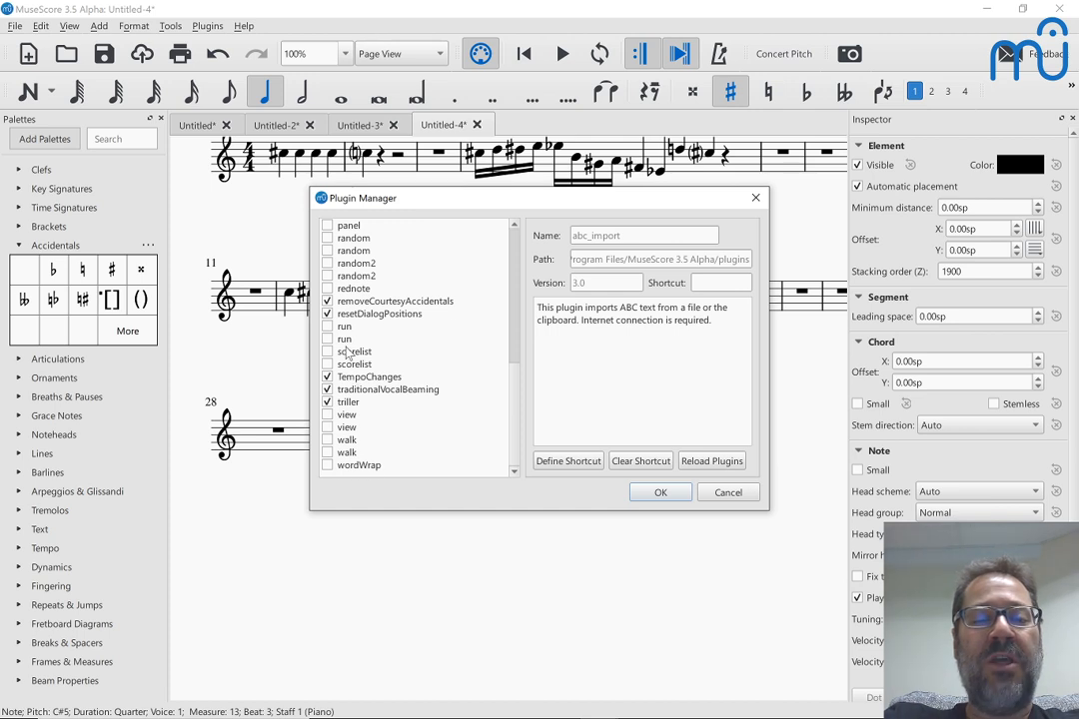
scroll(348, 352, up, 4)
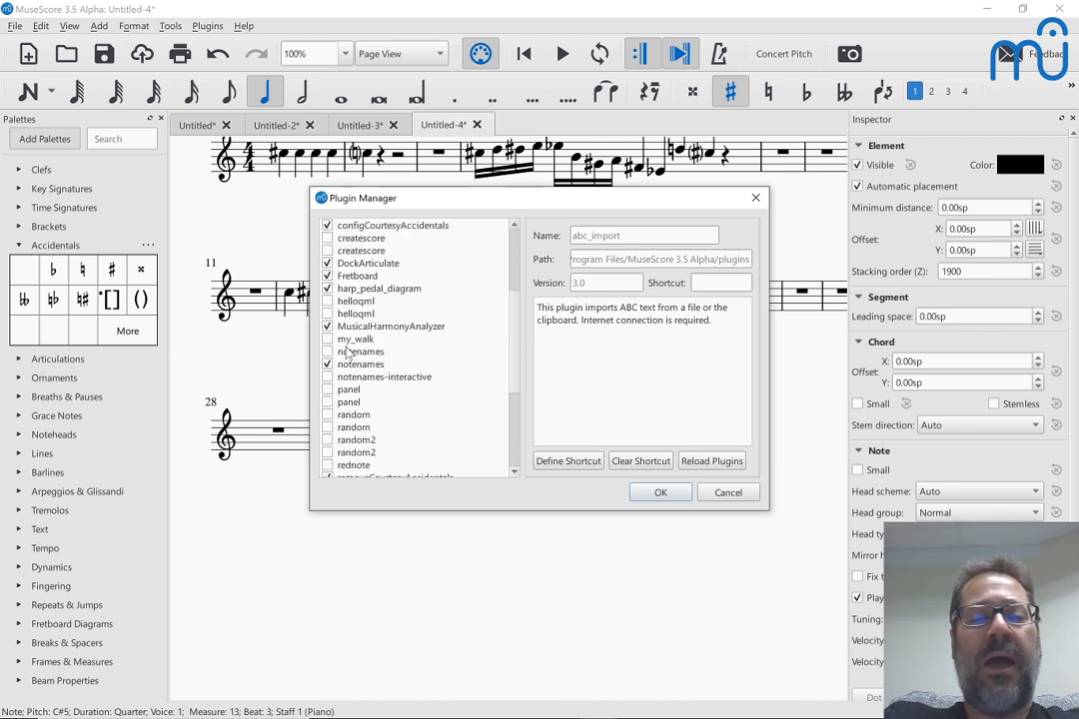
scroll(348, 352, up, 3)
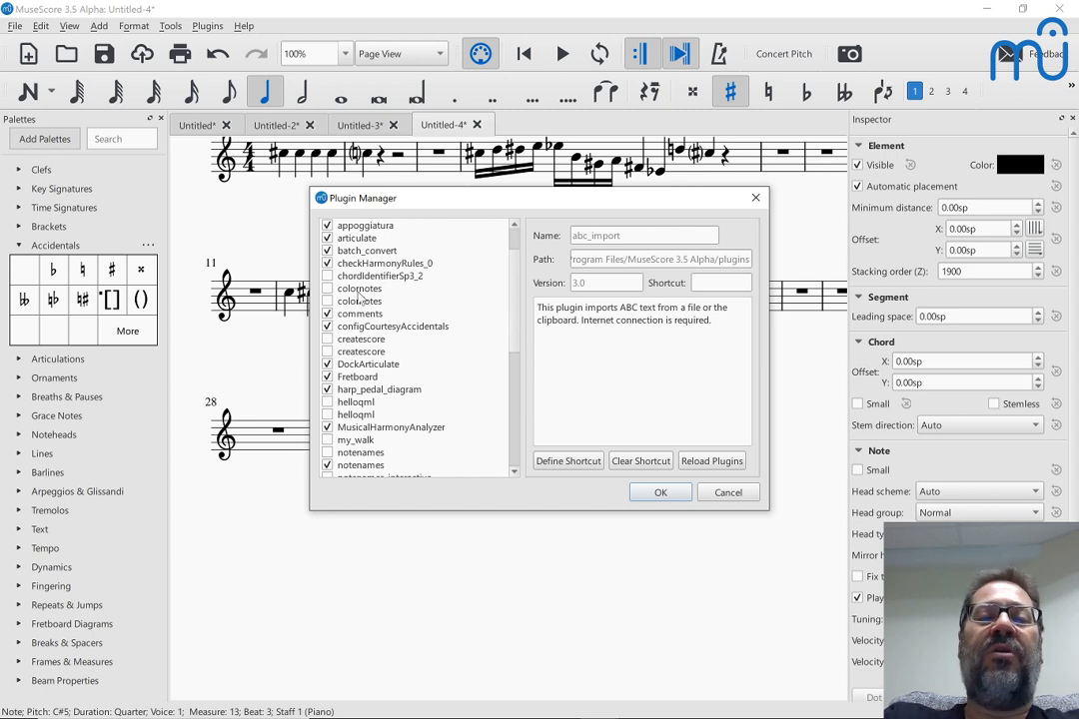
scroll(356, 295, up, 2)
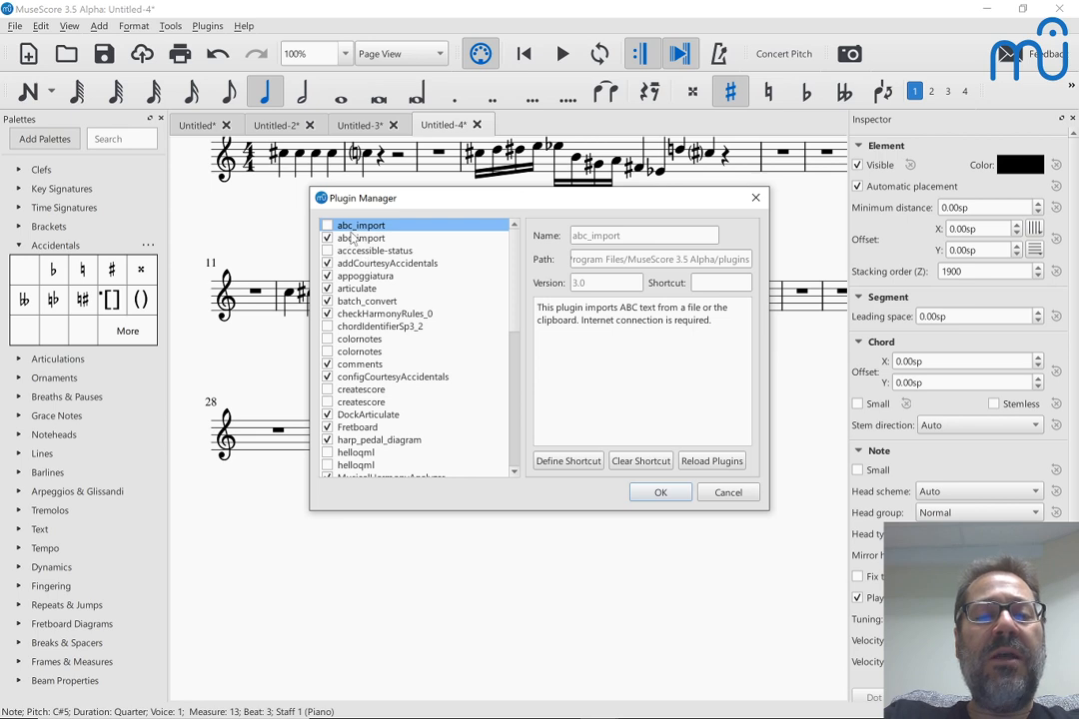
scroll(357, 257, down, 1)
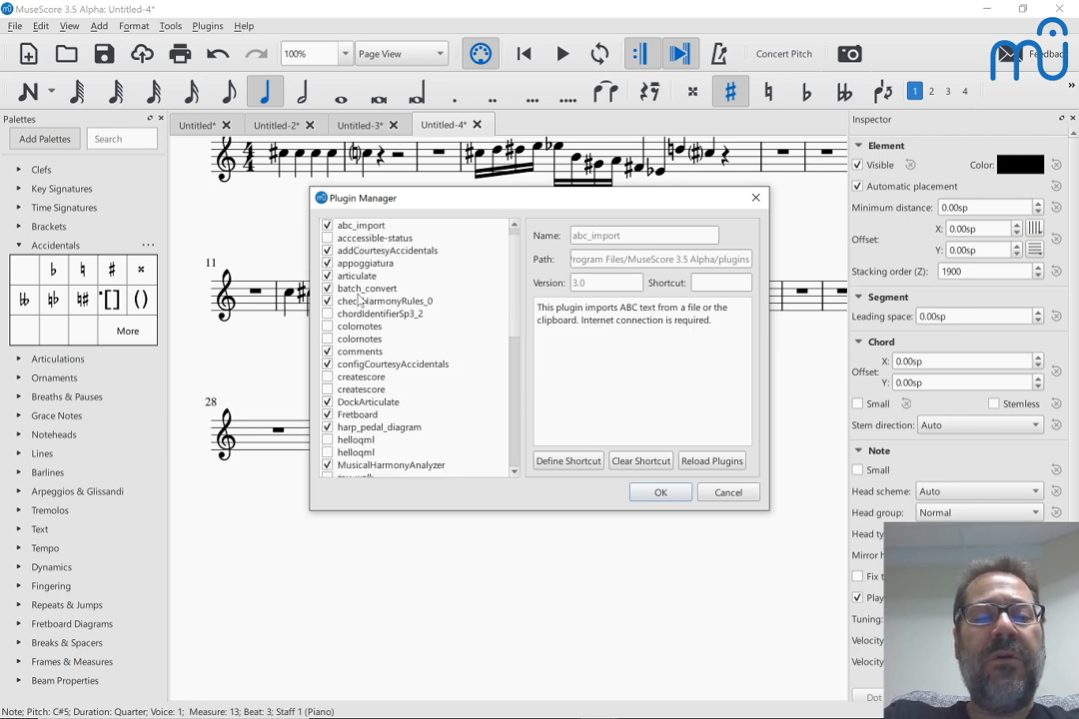
scroll(362, 312, down, 1)
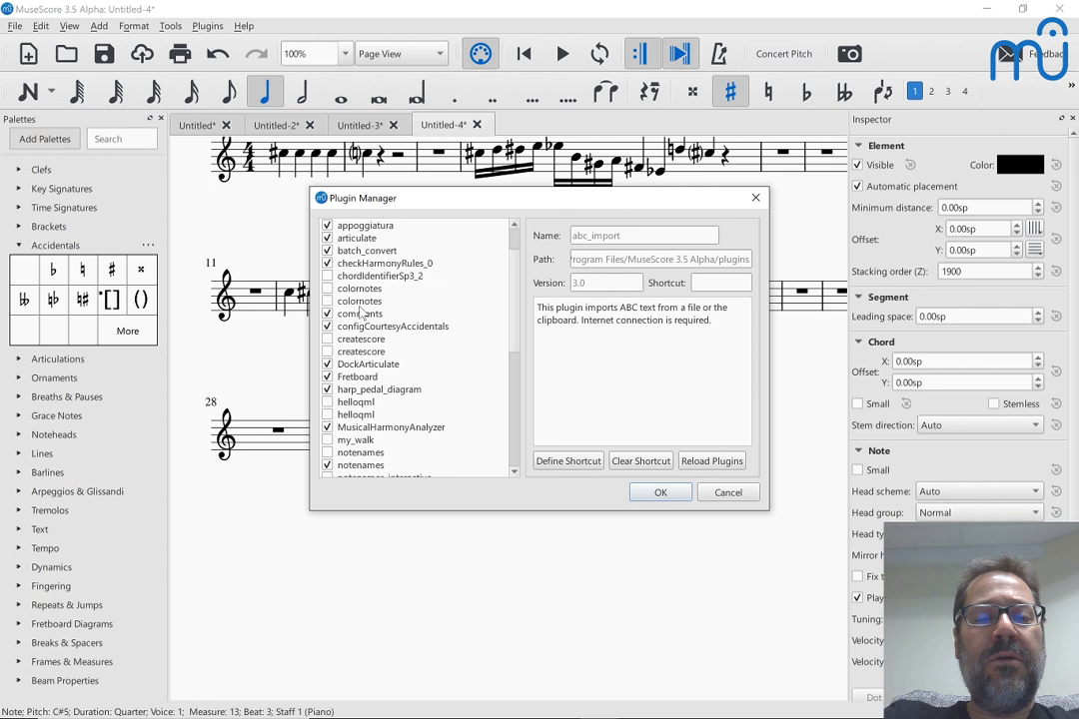
scroll(362, 312, down, 5)
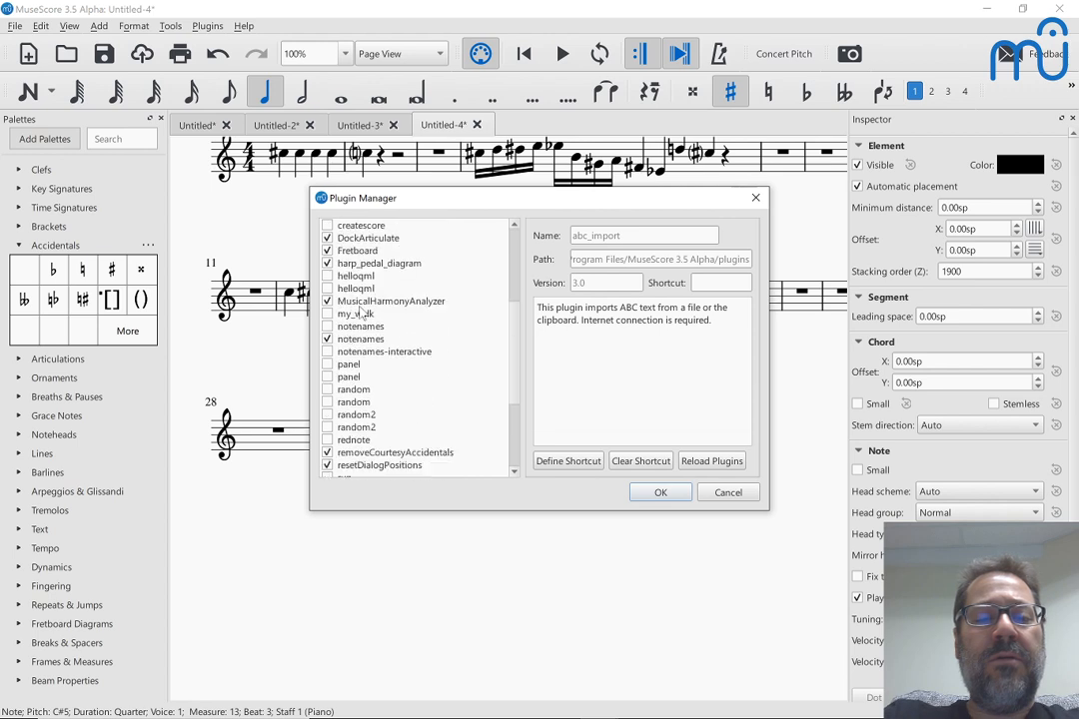
scroll(362, 312, down, 1)
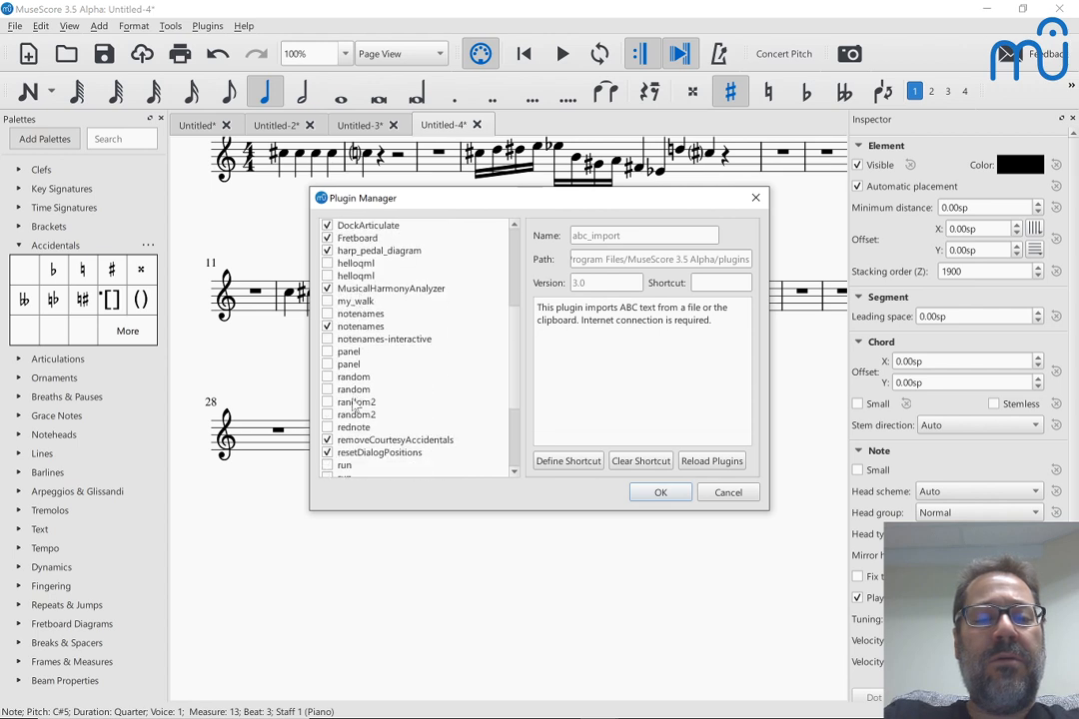
scroll(350, 446, down, 4)
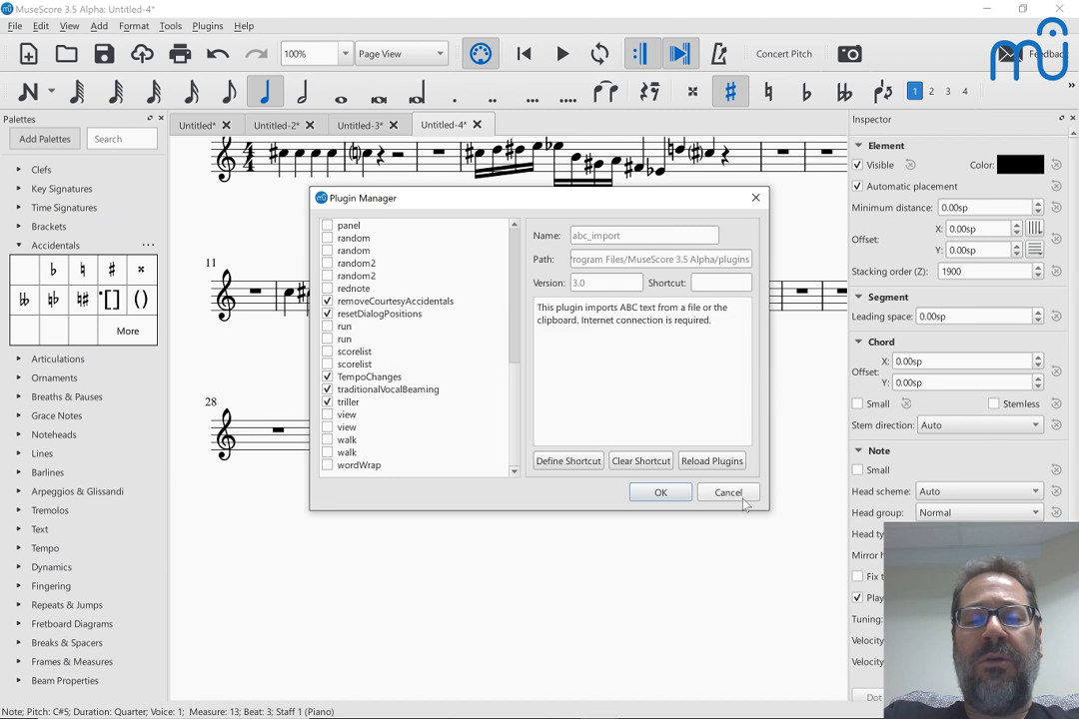
Step: Reload the plugins, check the refreshed list for Accidental Tuner, and dismiss the Plugin Manager
click(728, 463)
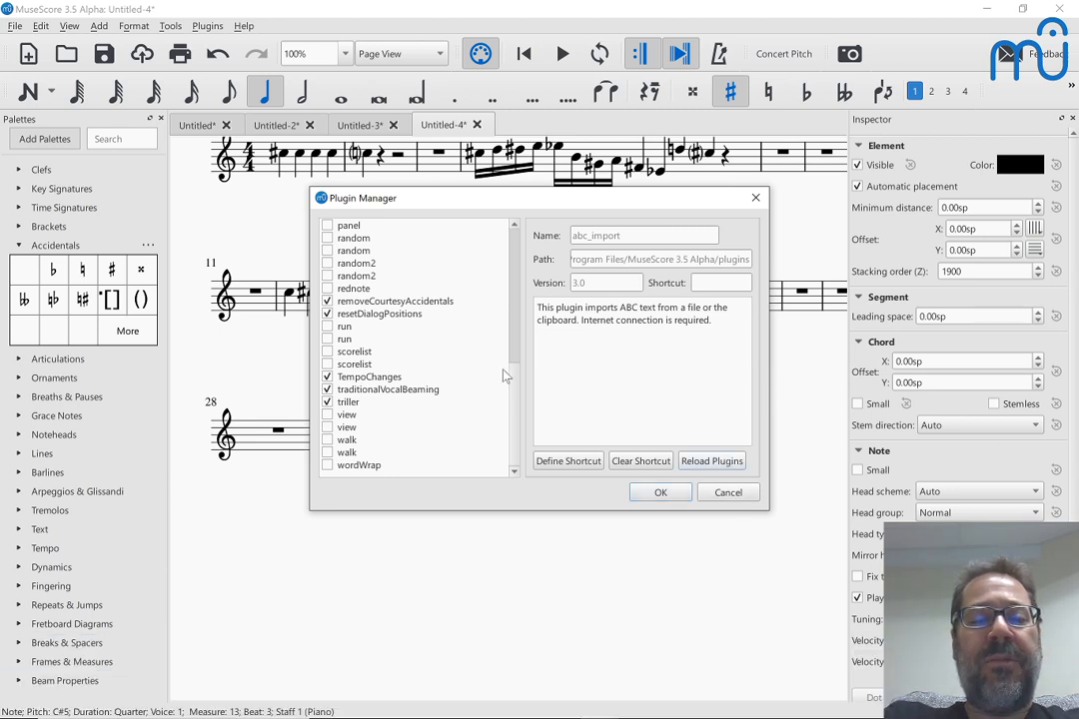
click(513, 401)
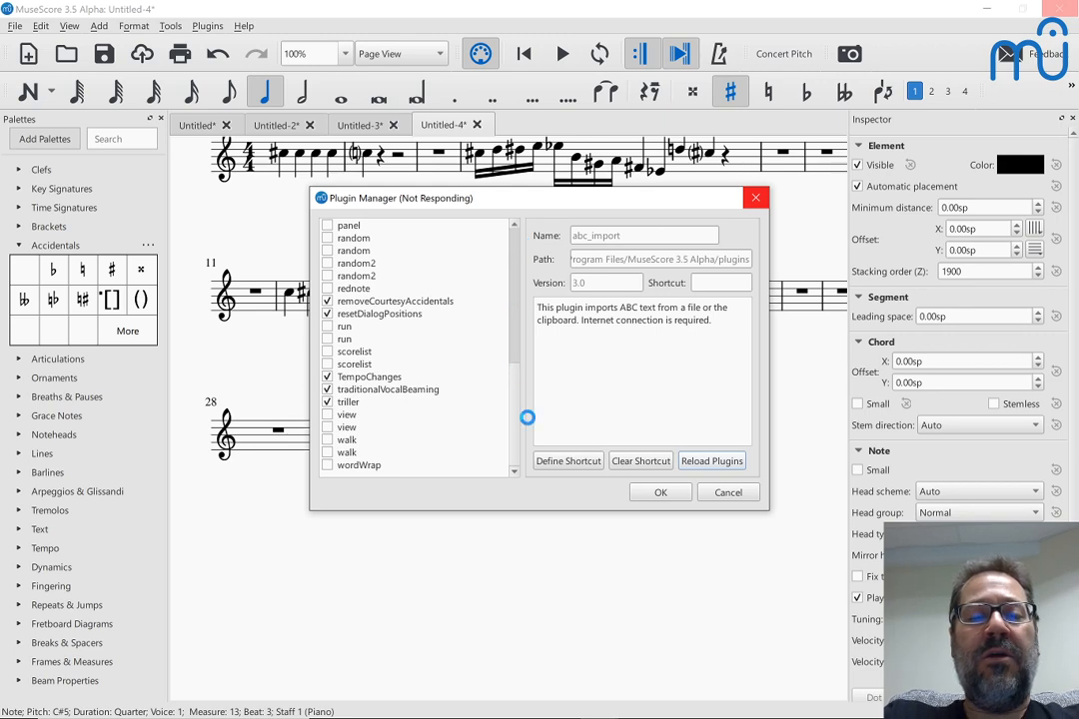
key(alt+Tab)
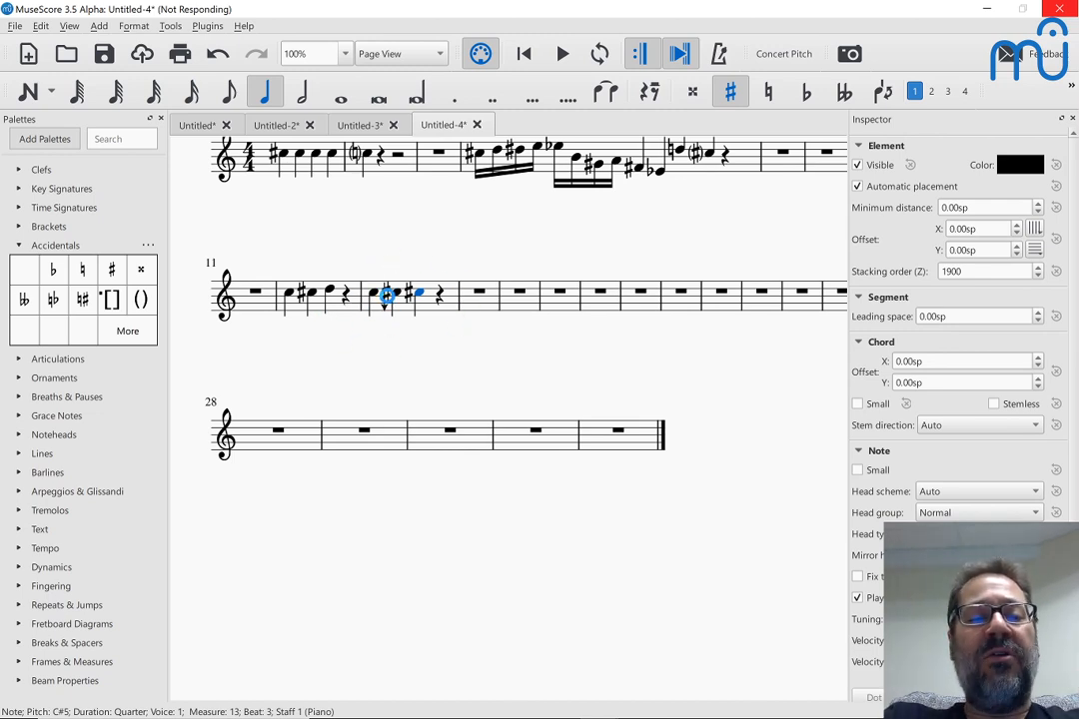
key(alt+Tab)
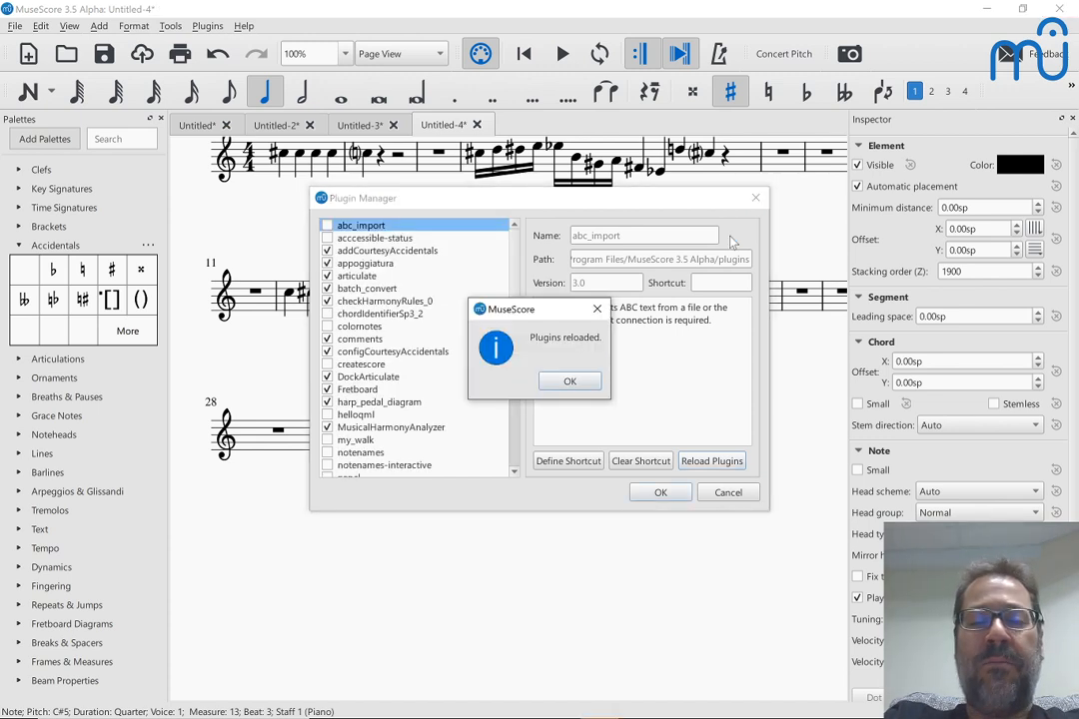
click(565, 384)
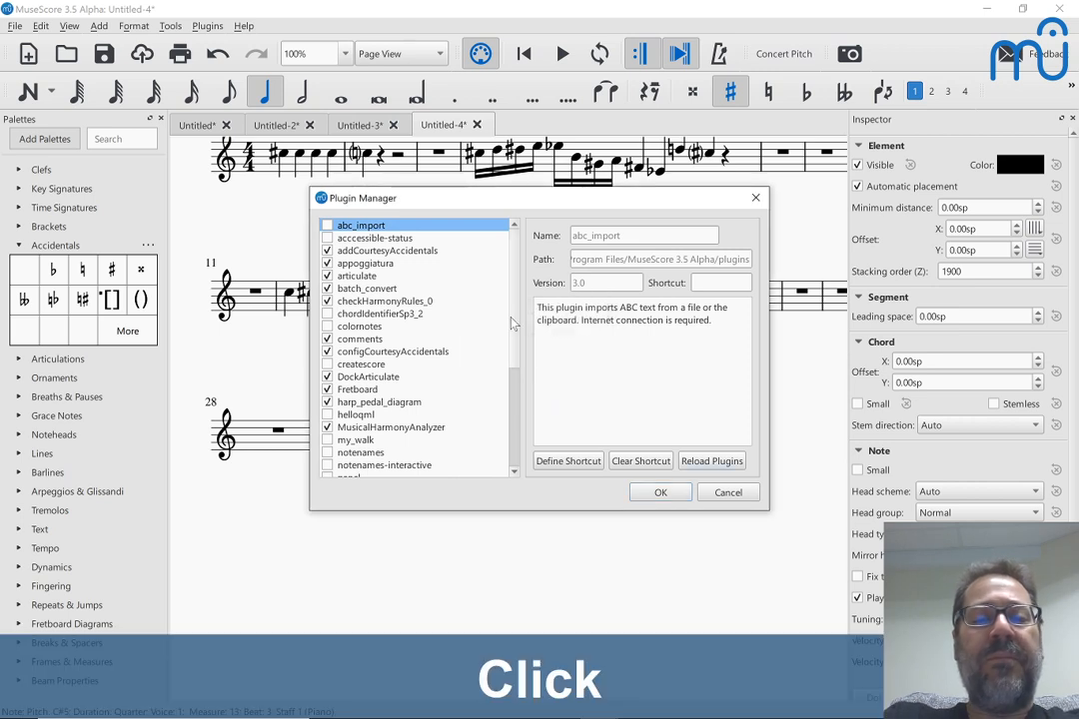
drag(511, 318, 515, 284)
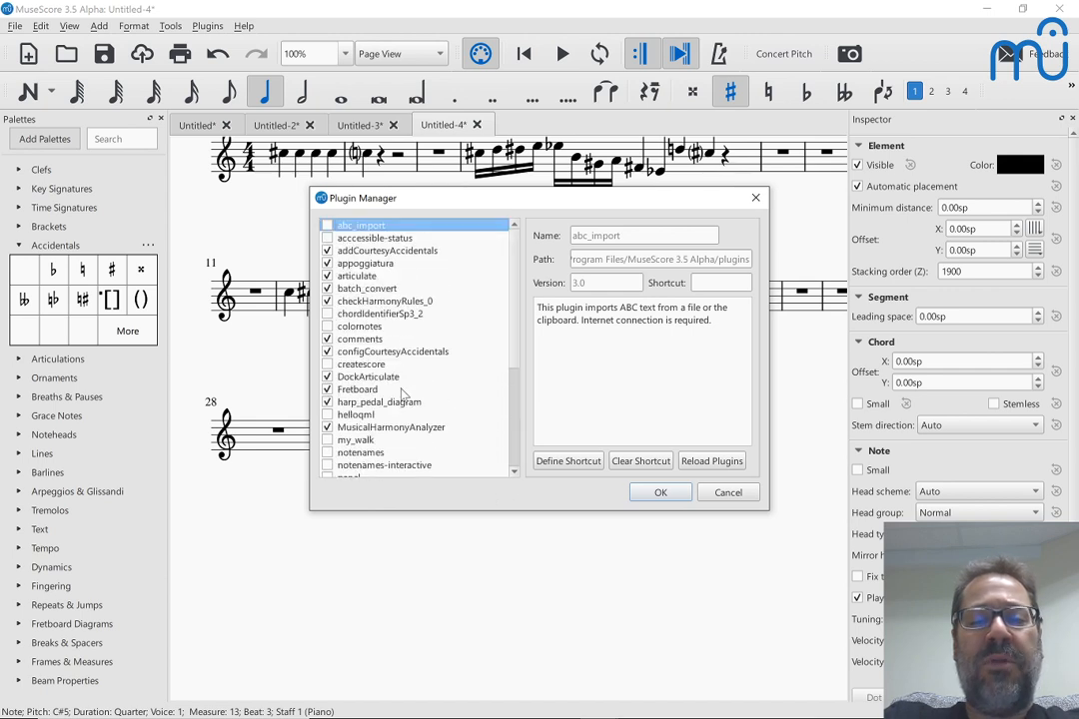
click(730, 494)
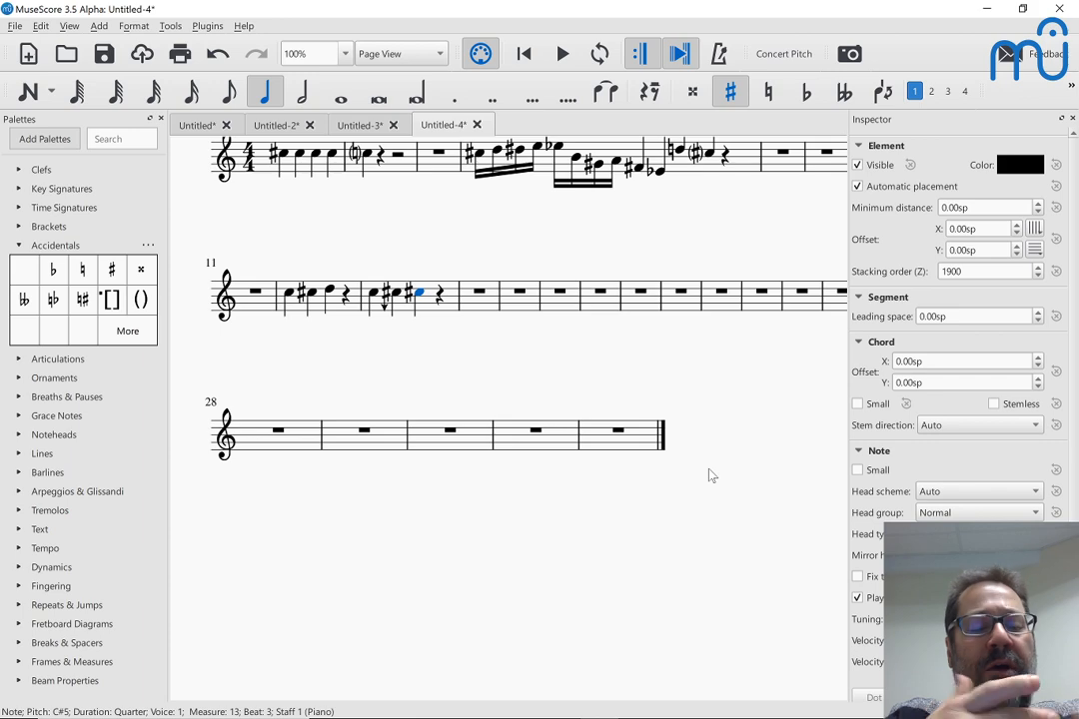
Step: Switch to the pop-out YouTube live chat window to read the latest messages
key(alt+Tab)
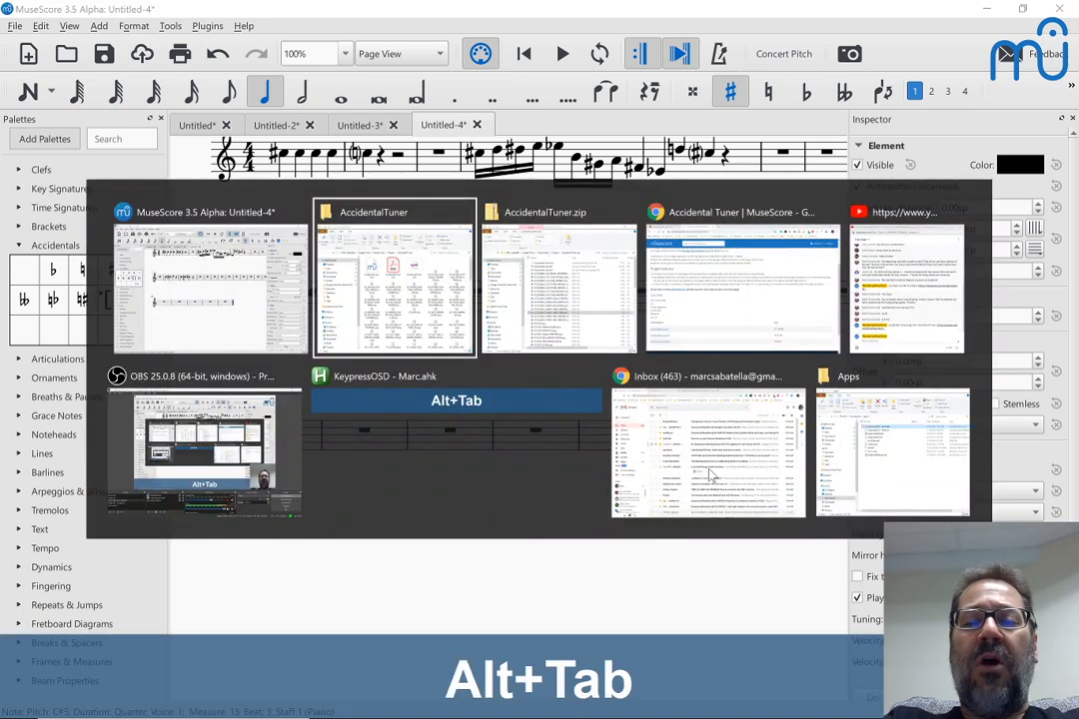
key(alt+Tab)
key(alt+Tab)
key(alt+Tab)
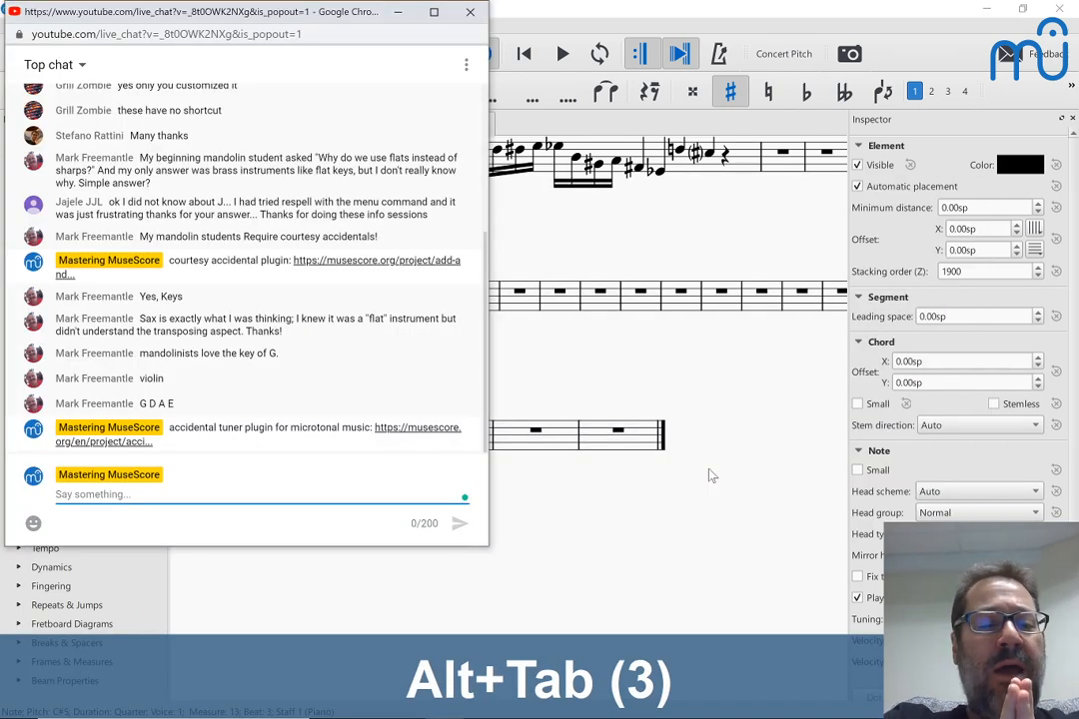